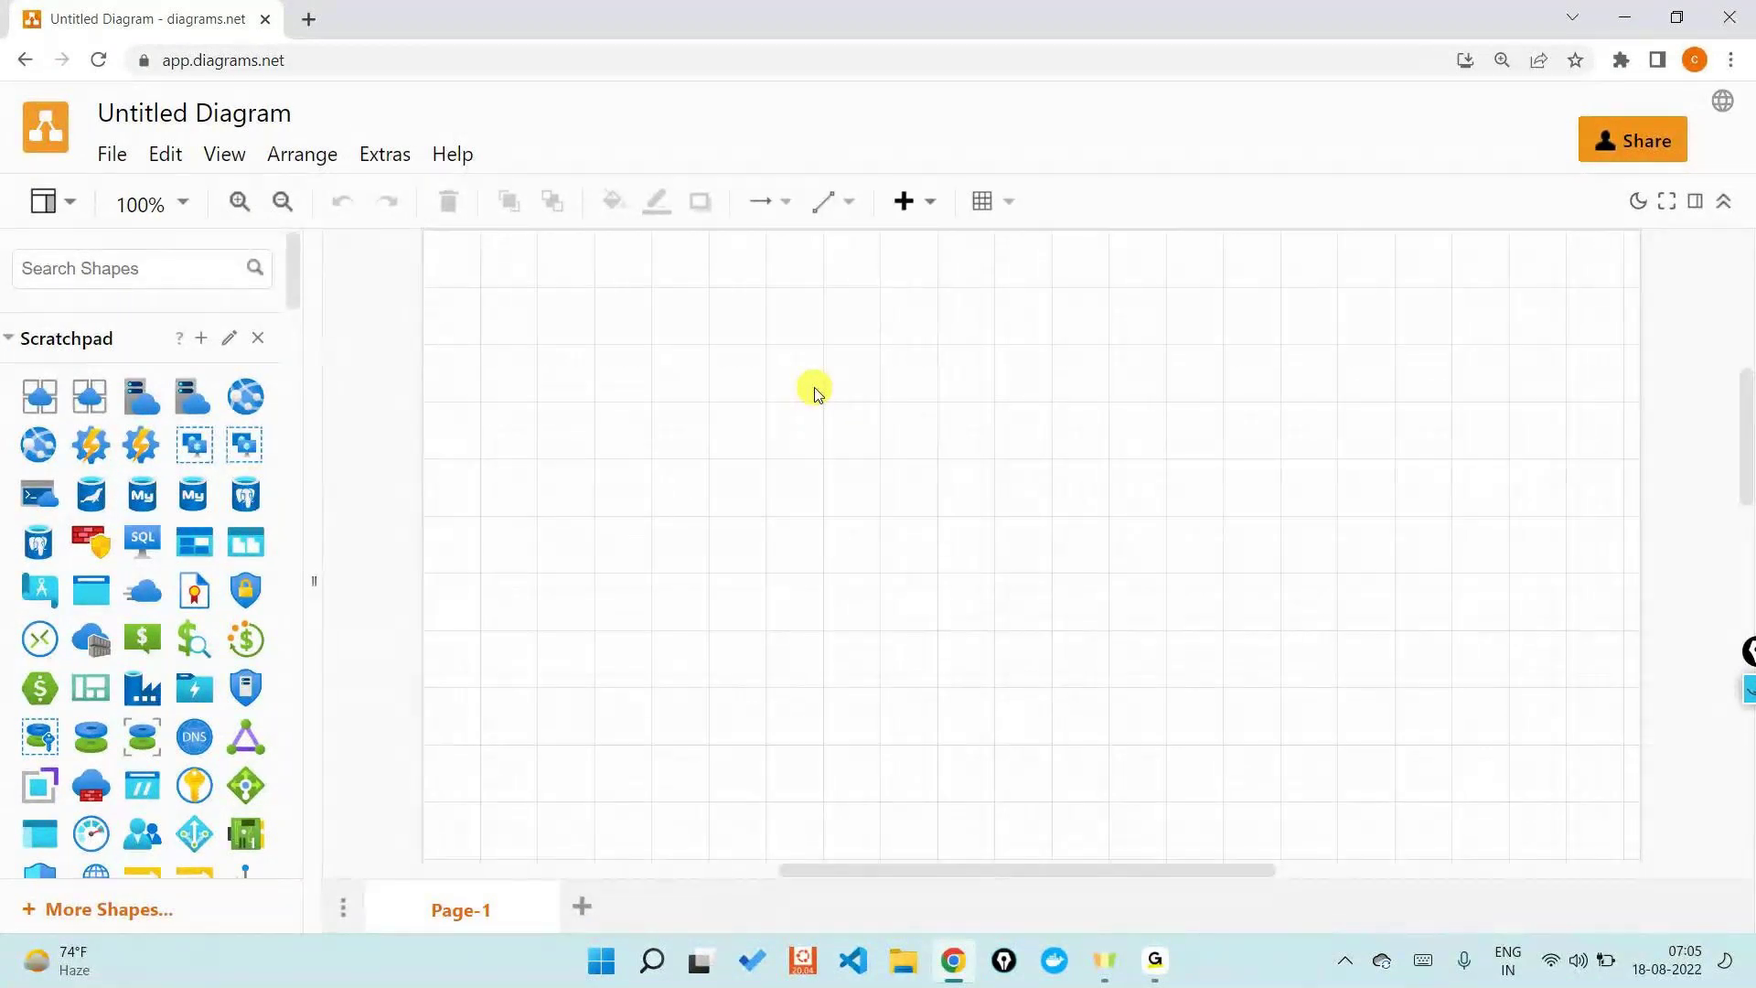
# - Place the Azure Active Directory icon from the Scratchpad onto the canvas
pyautogui.scroll(-2, 147, 501)
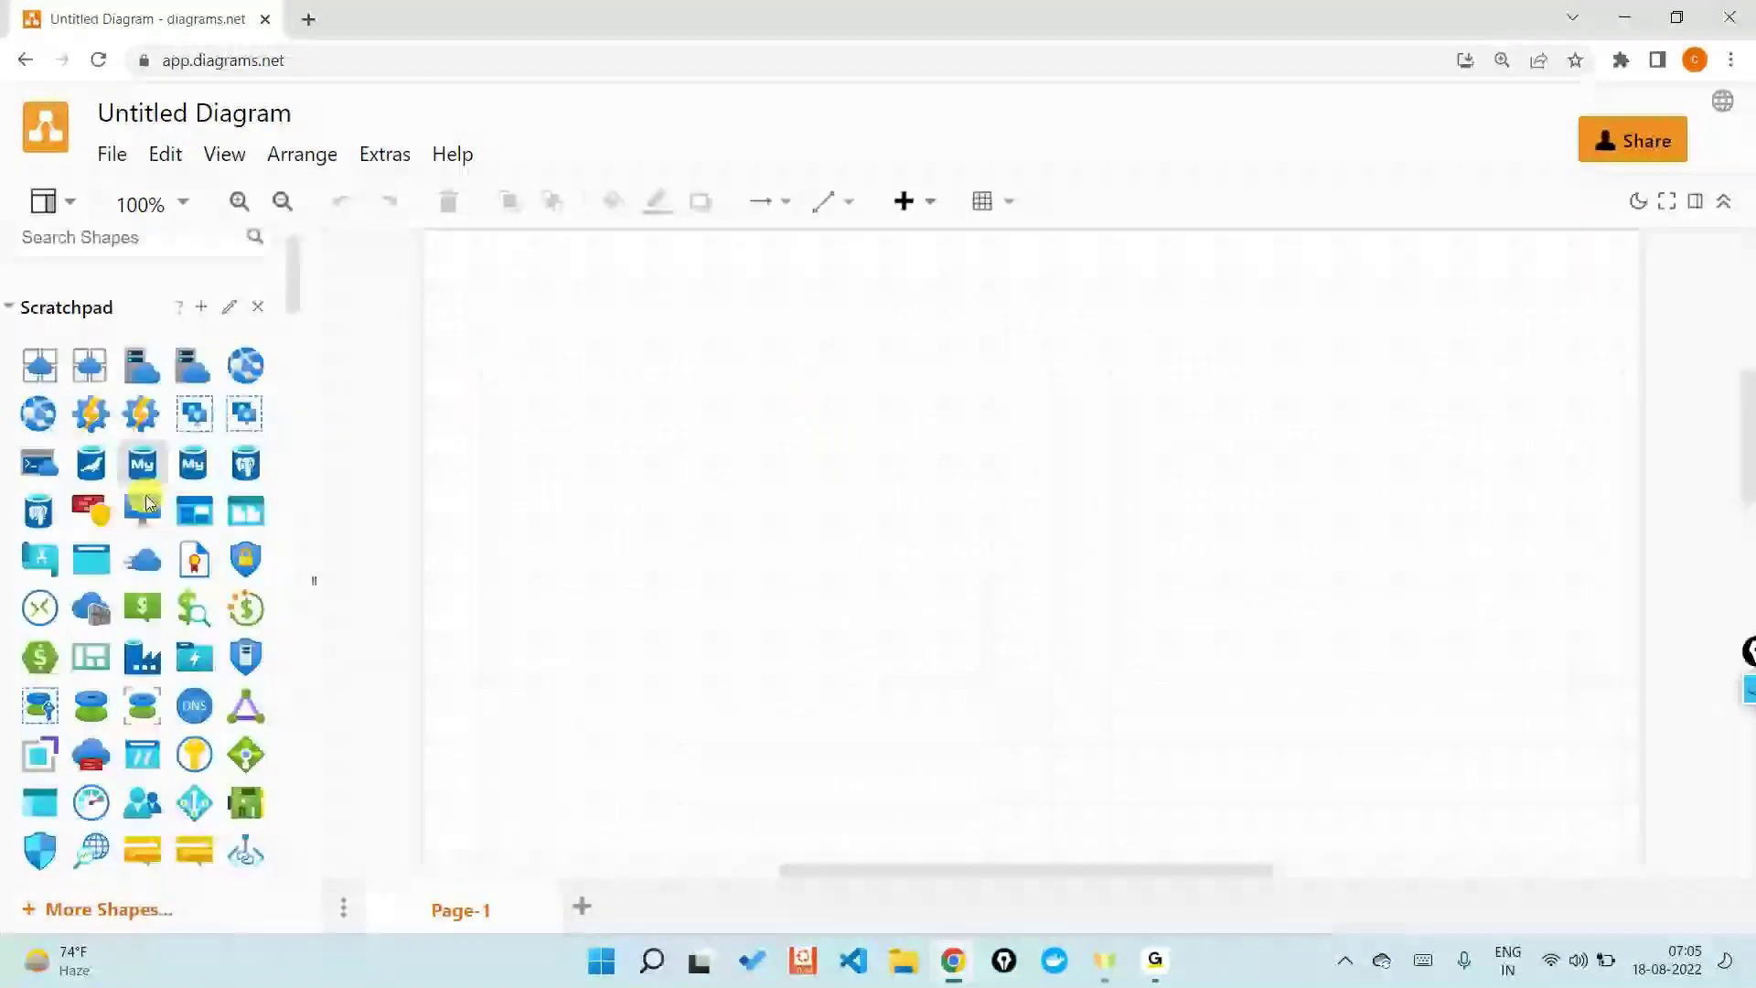
pyautogui.scroll(-10, 147, 501)
pyautogui.moveTo(142, 402); pyautogui.dragTo(954, 318)
# - Add a 'Tenant ID' text label to the left of the directory icon
pyautogui.moveTo(246, 519); pyautogui.dragTo(804, 350)
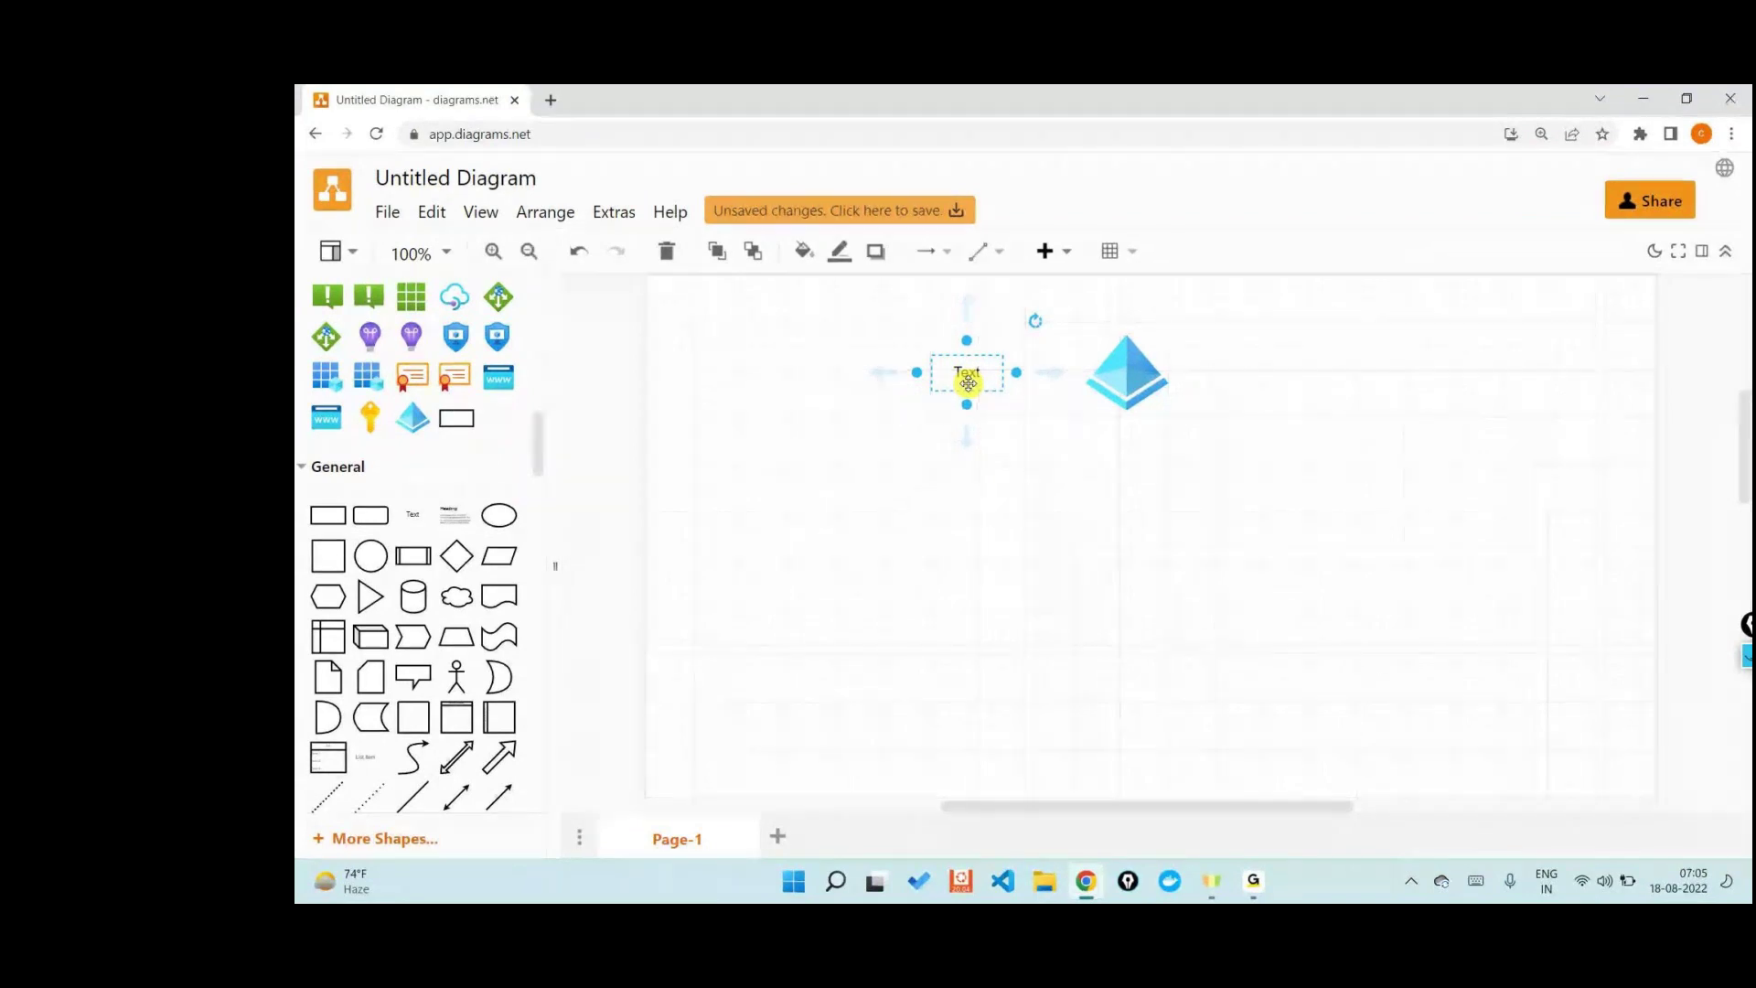
pyautogui.doubleClick(968, 373)
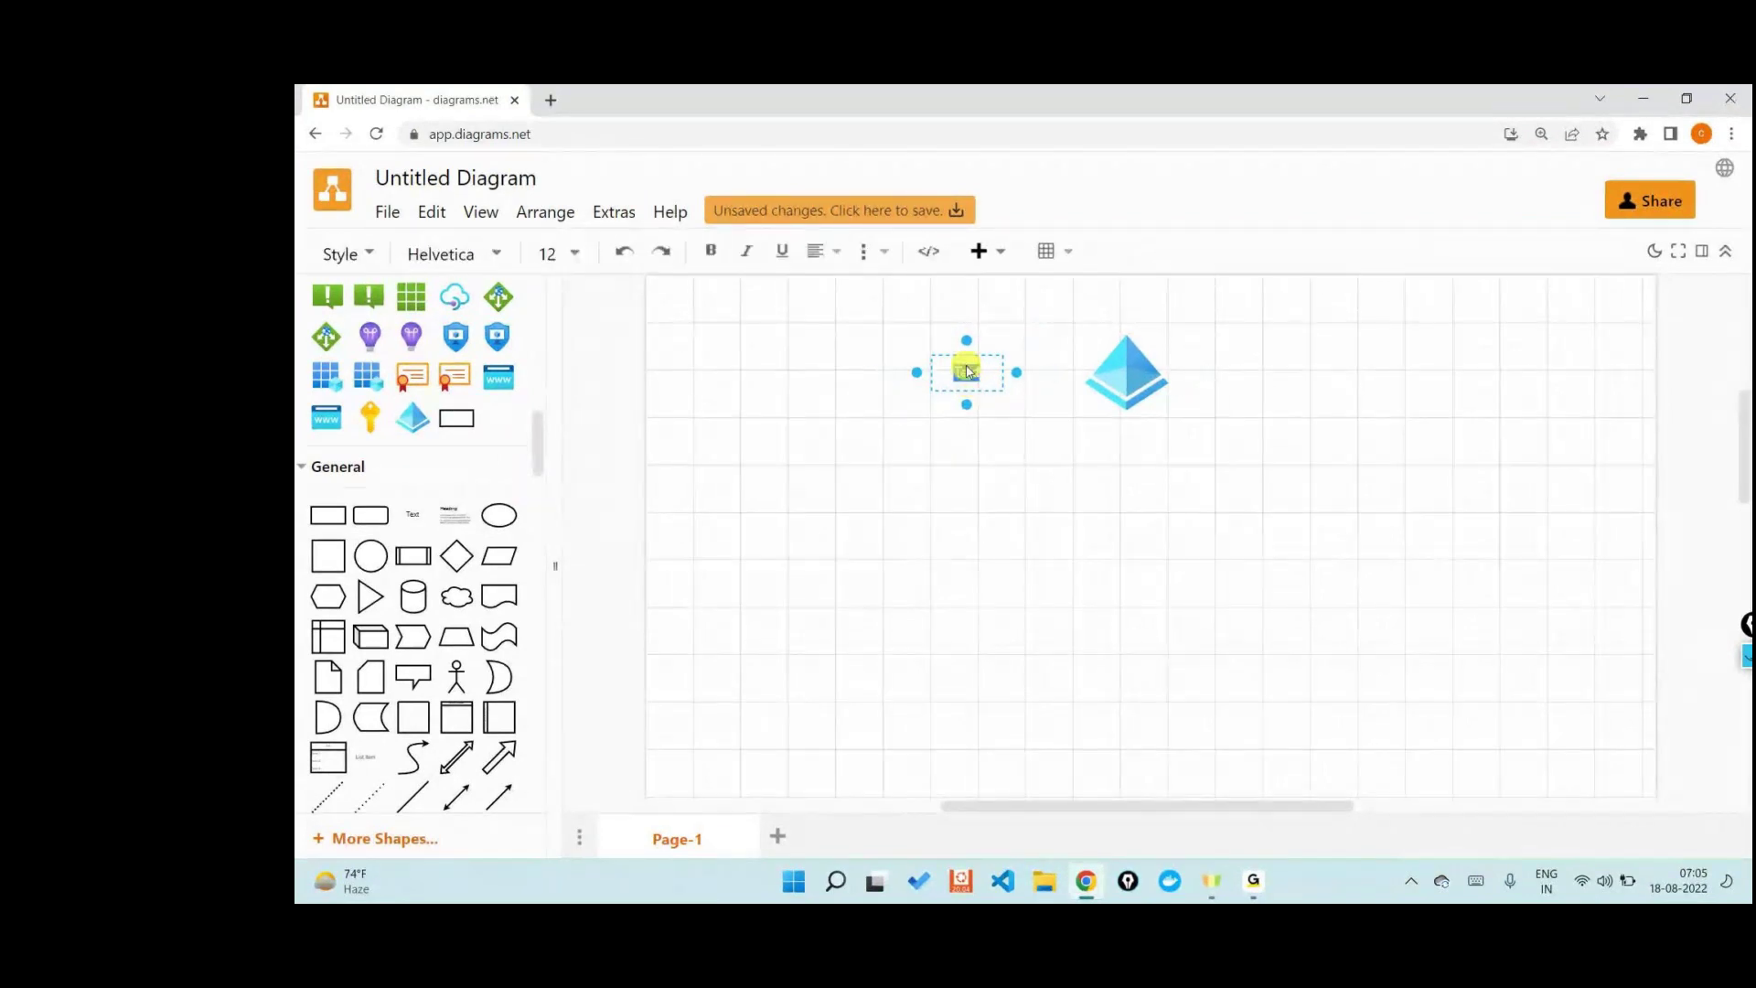
pyautogui.write('Tenant ID')
pyautogui.click(1007, 606)
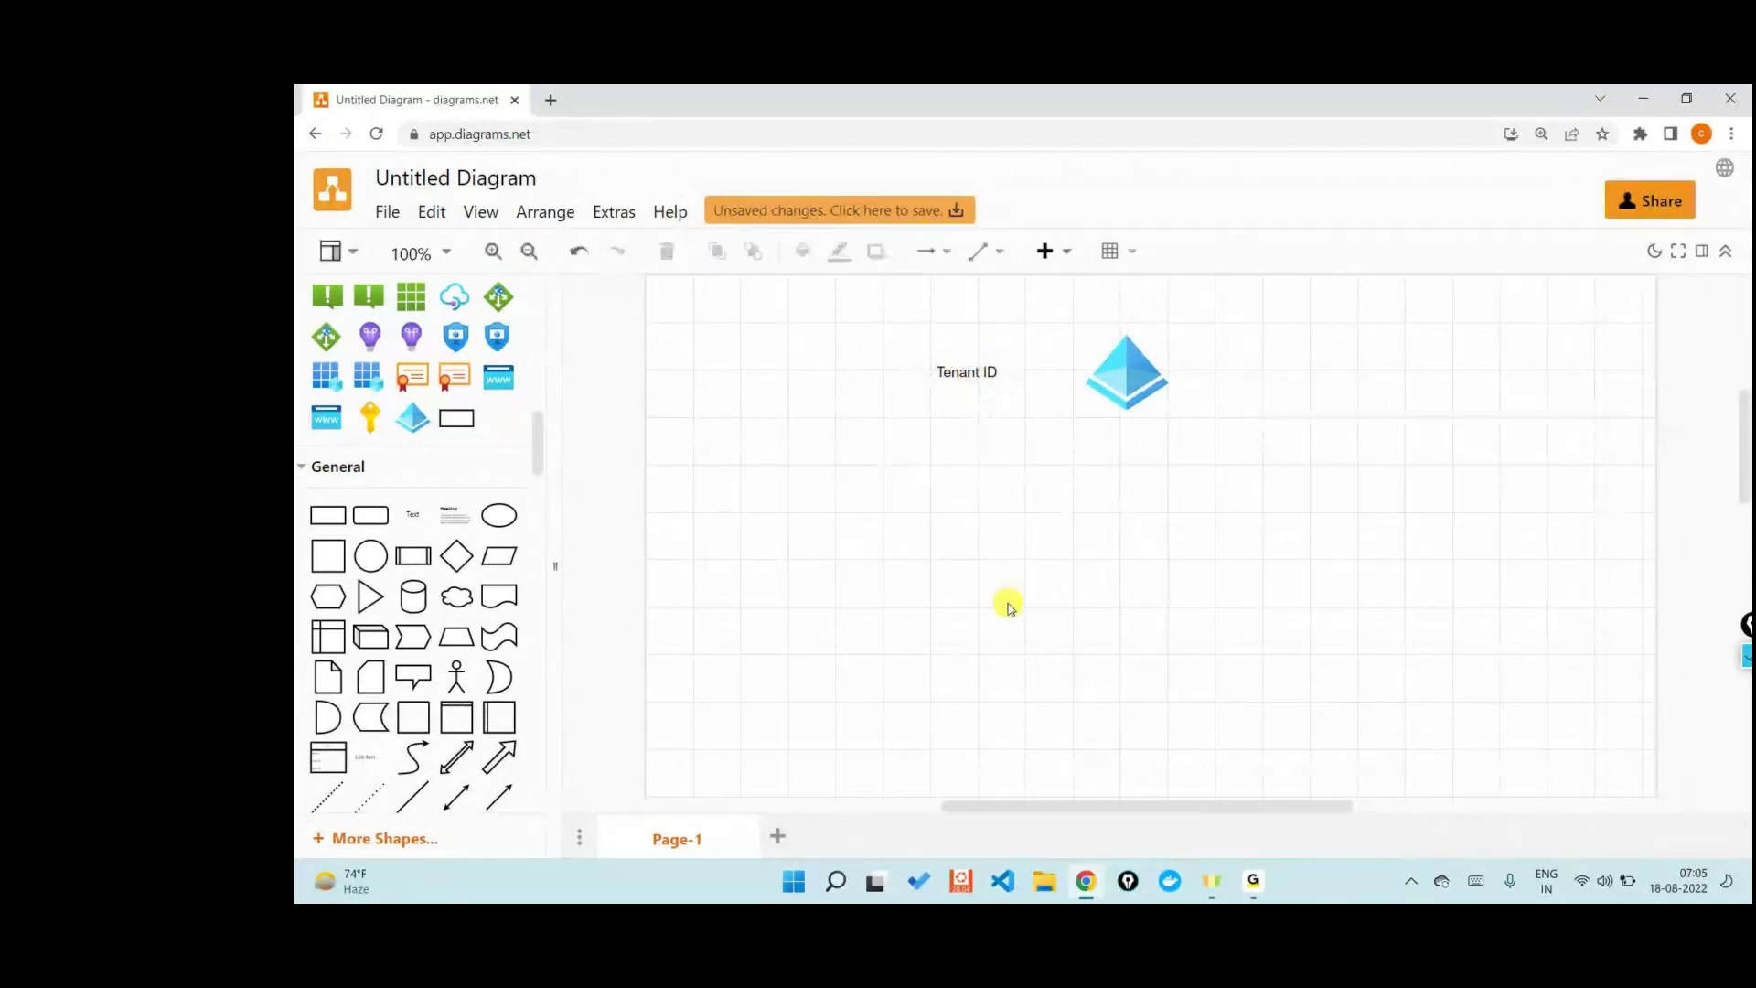
# - Open portal.azure.com in a new browser tab and go to the Azure home page
pyautogui.click(554, 101)
pyautogui.write('portal.azure.com/#create/Microsoft.Template')
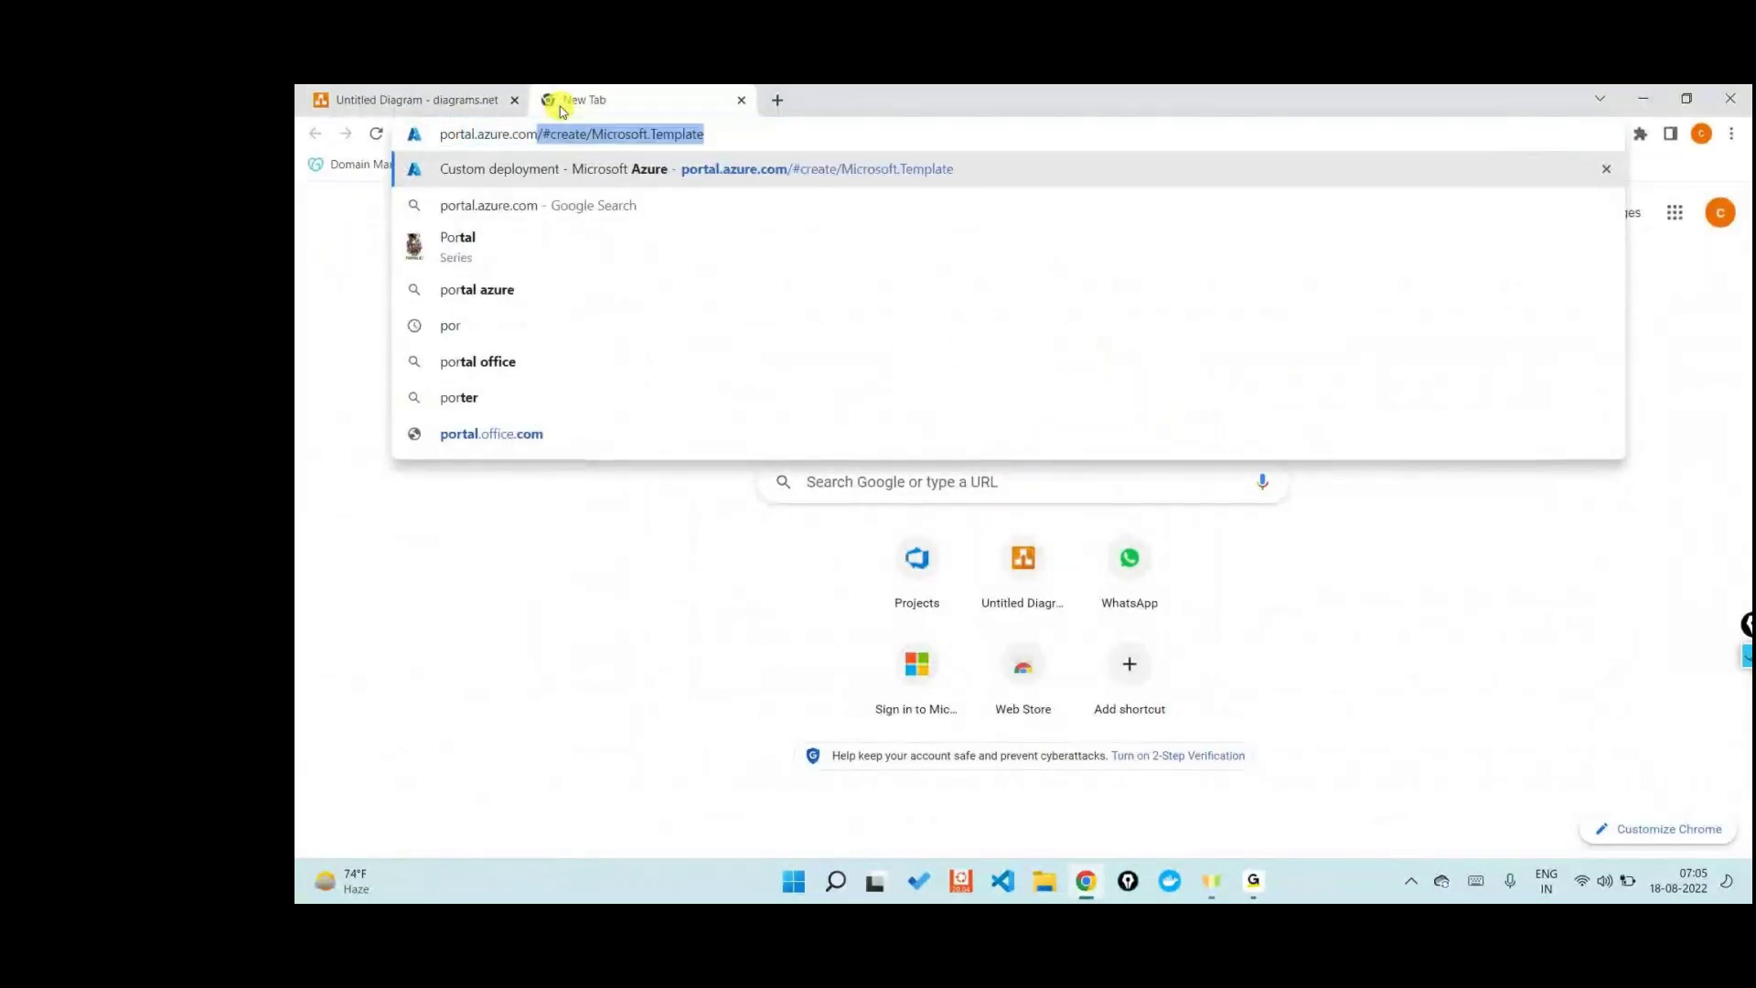
pyautogui.press('Return')
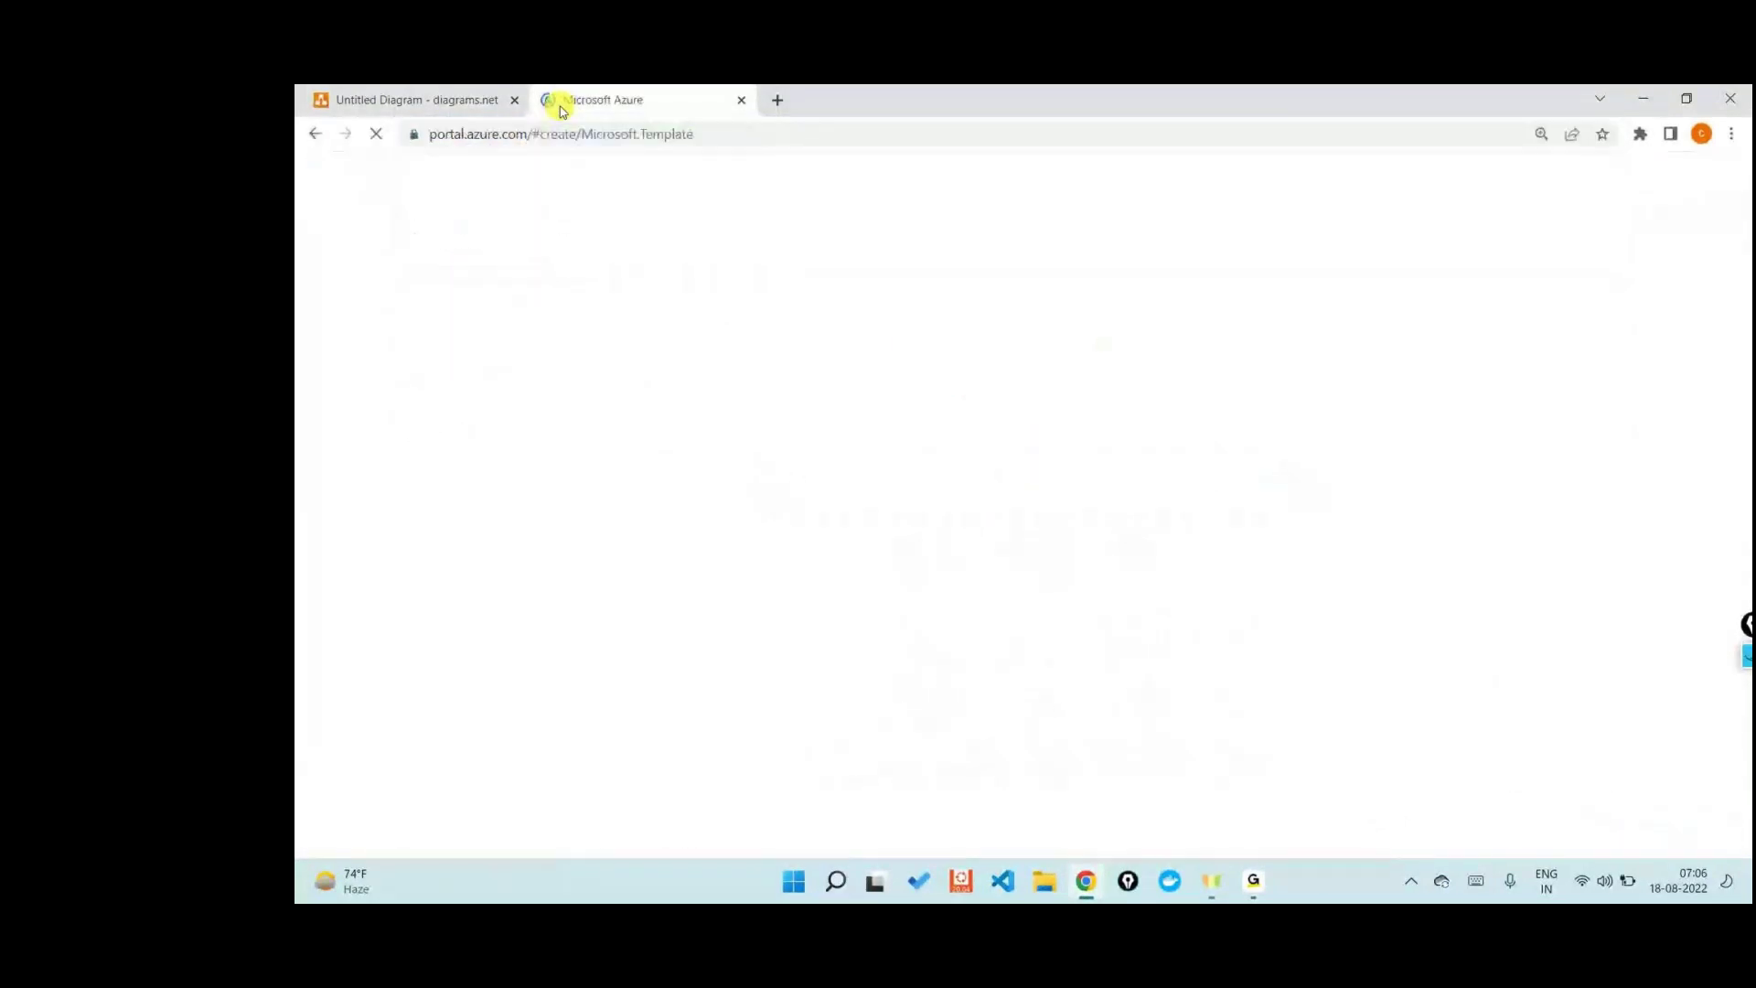
pyautogui.click(585, 134)
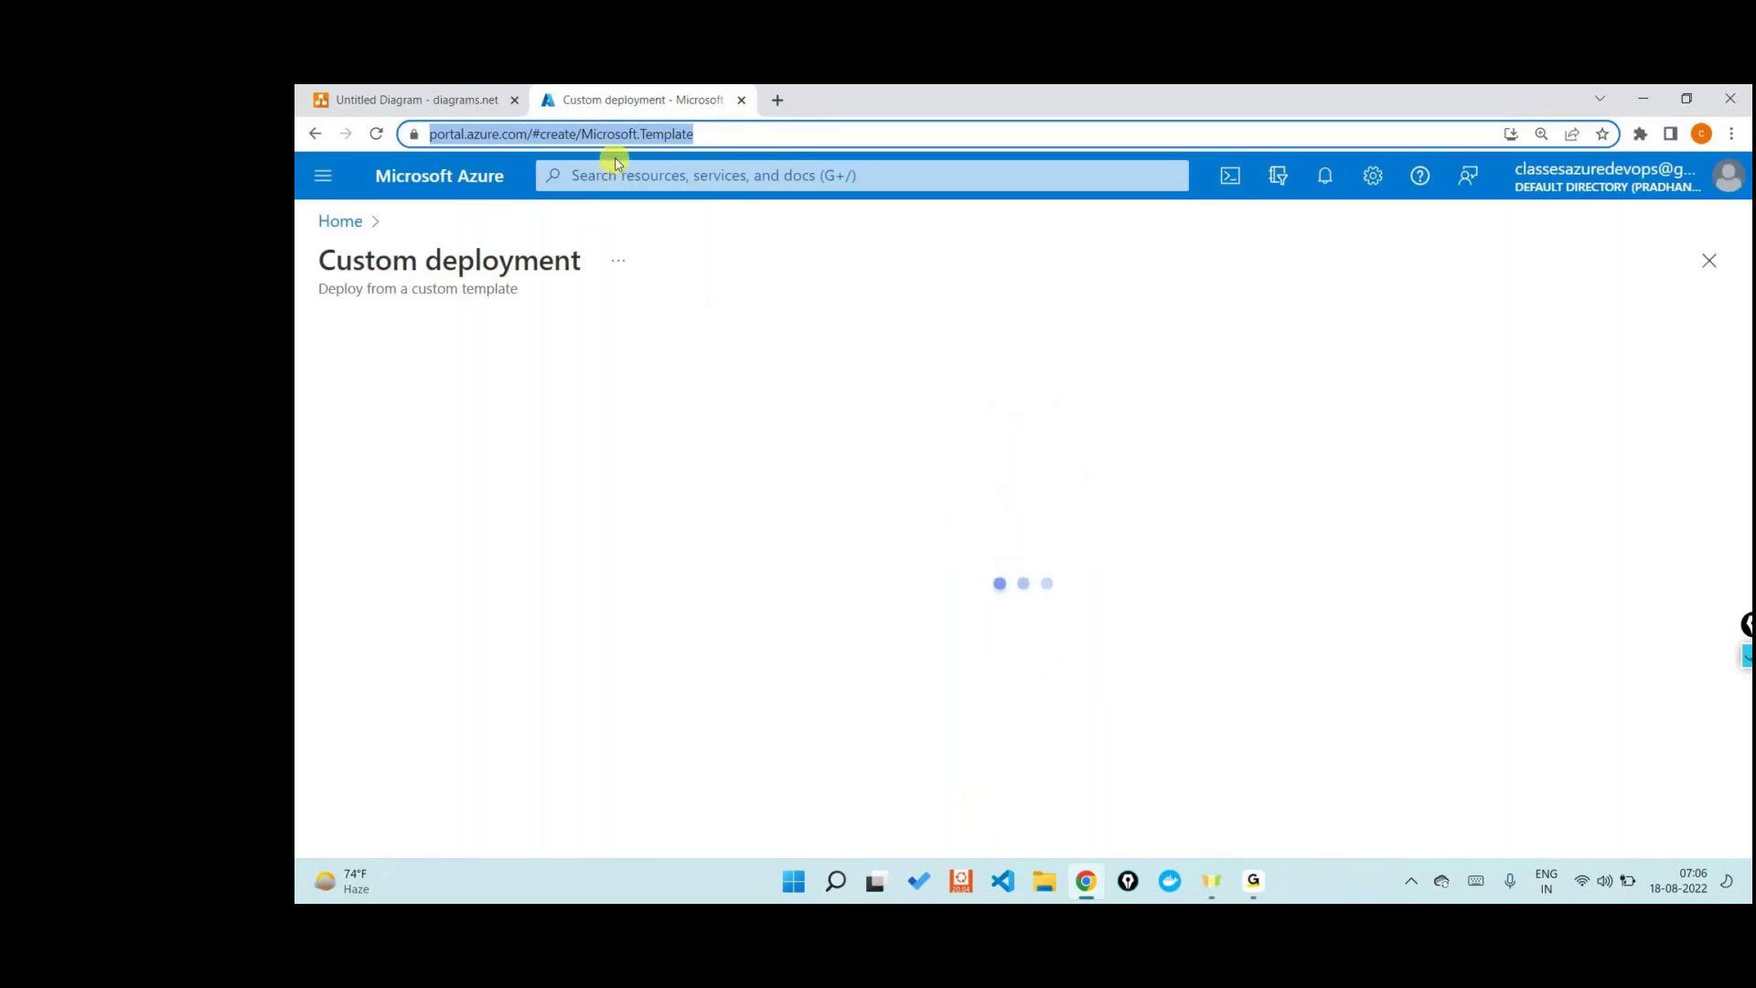
pyautogui.click(340, 221)
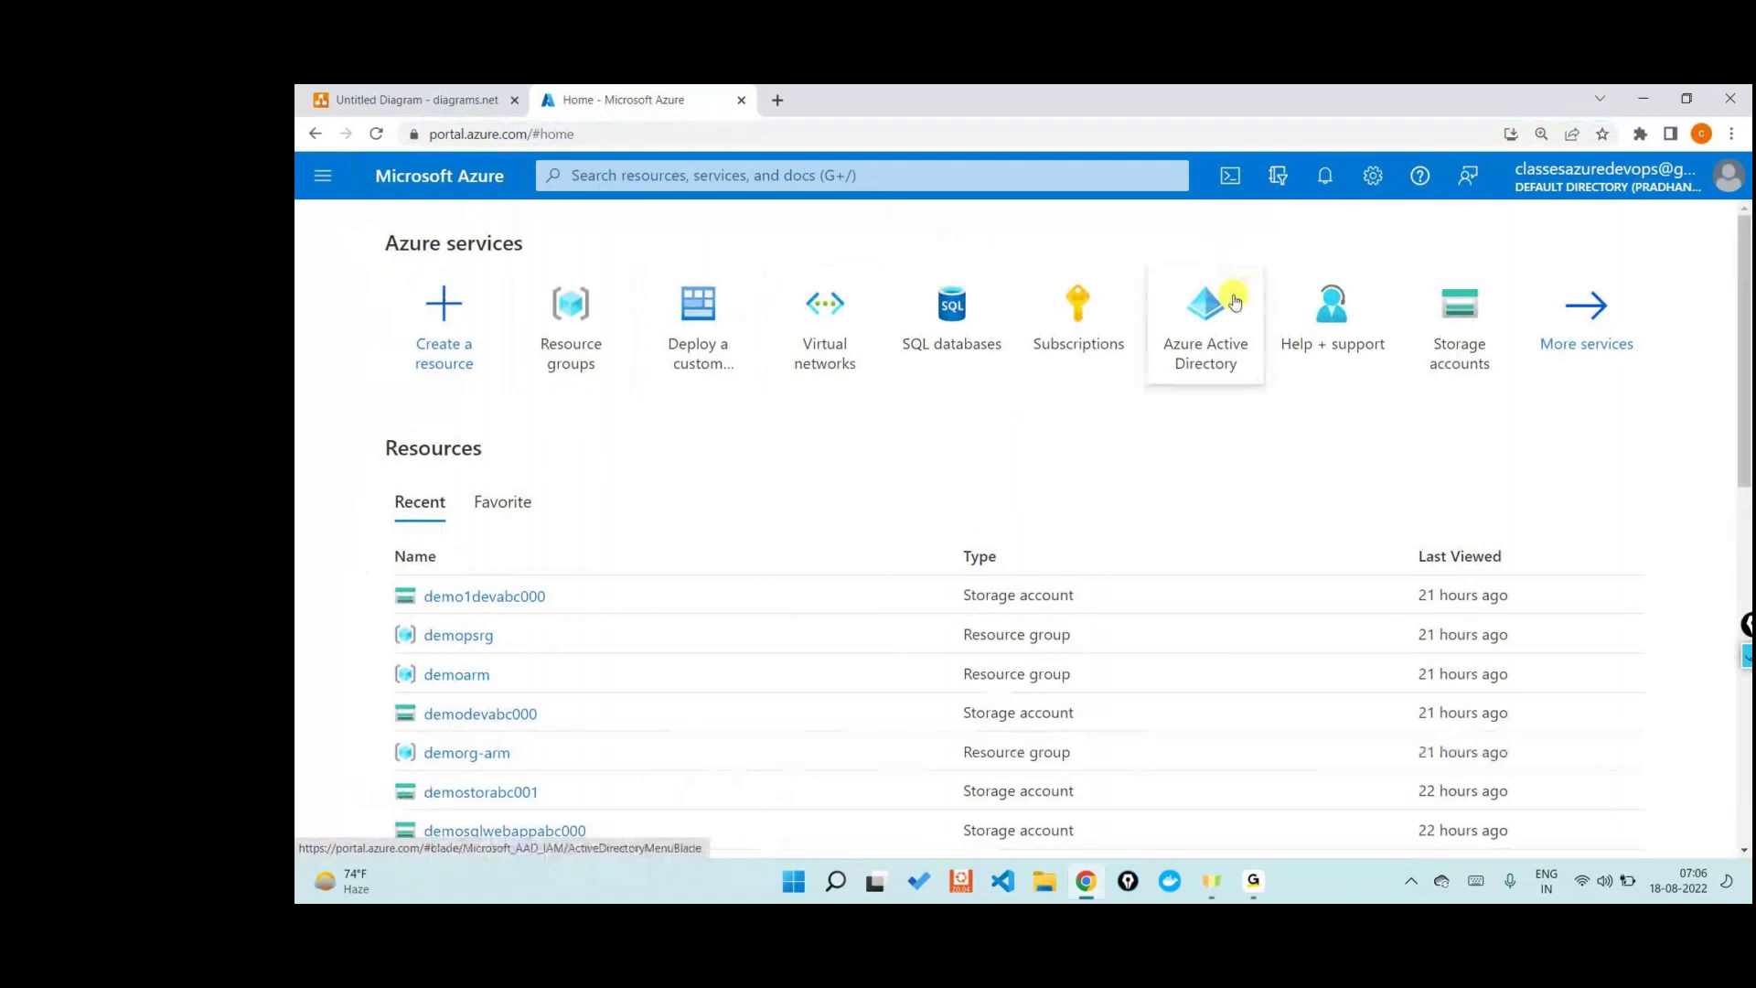
# - Open Azure Active Directory's Default Directory overview and select the Tenant ID value
pyautogui.moveTo(1236, 301)
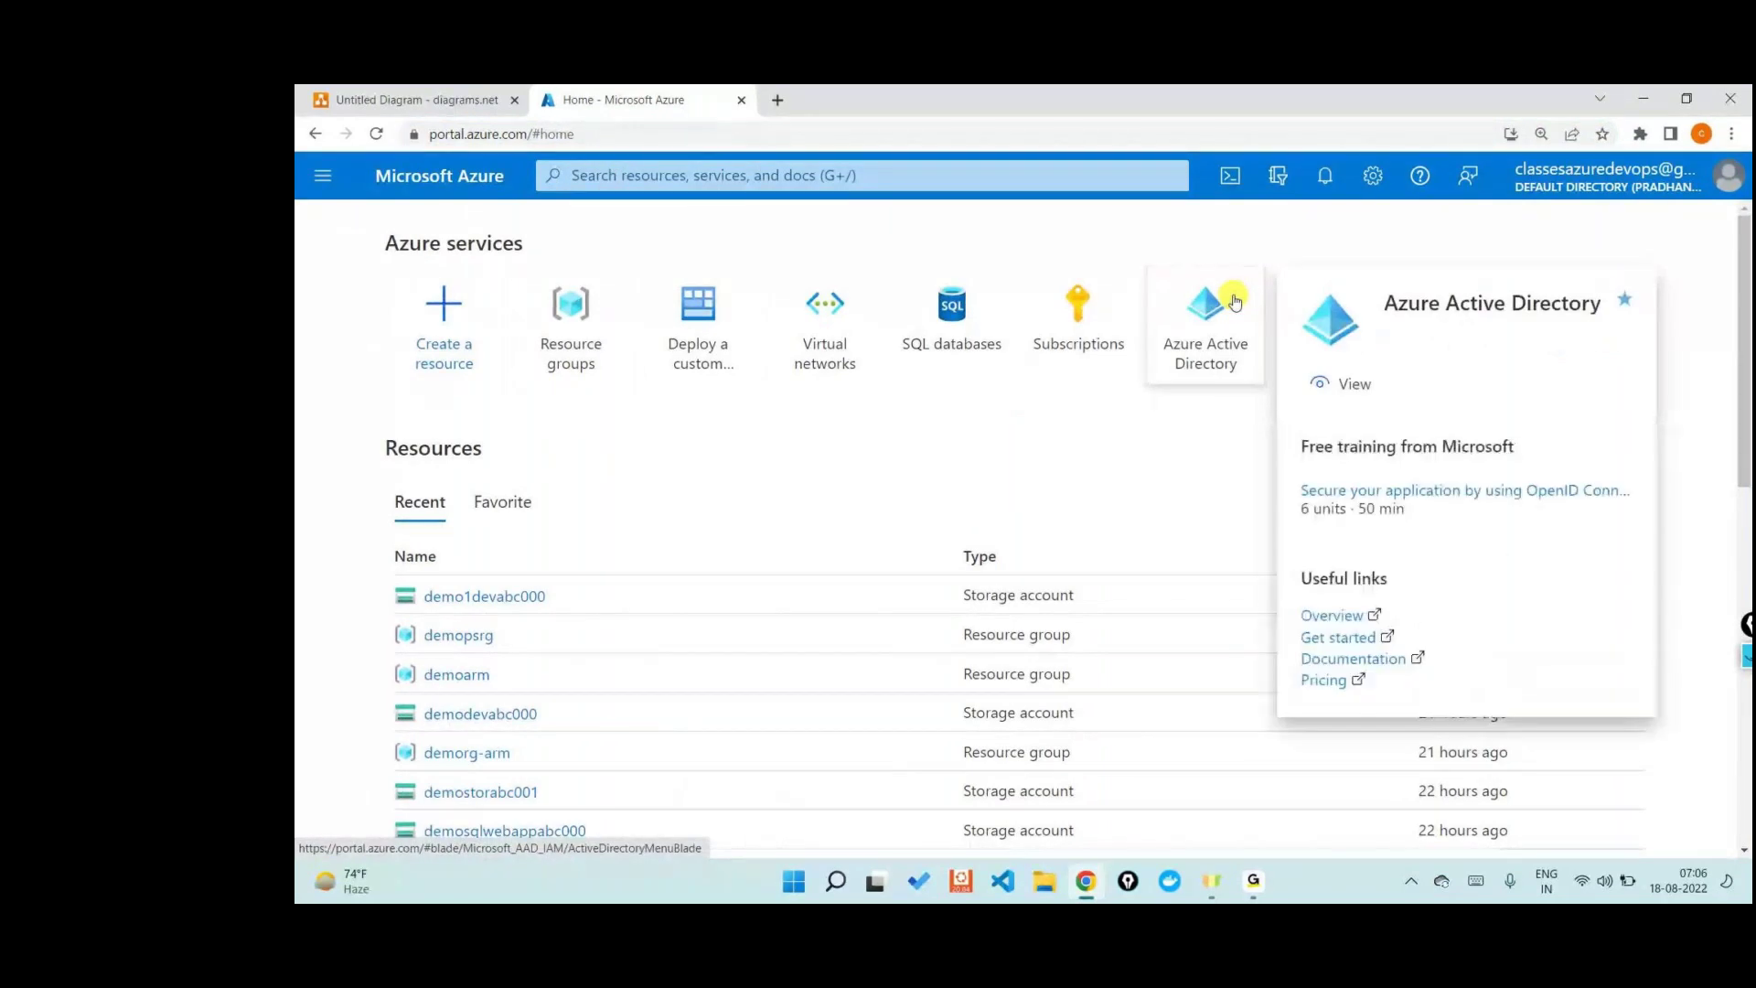
pyautogui.click(886, 175)
pyautogui.write('azure')
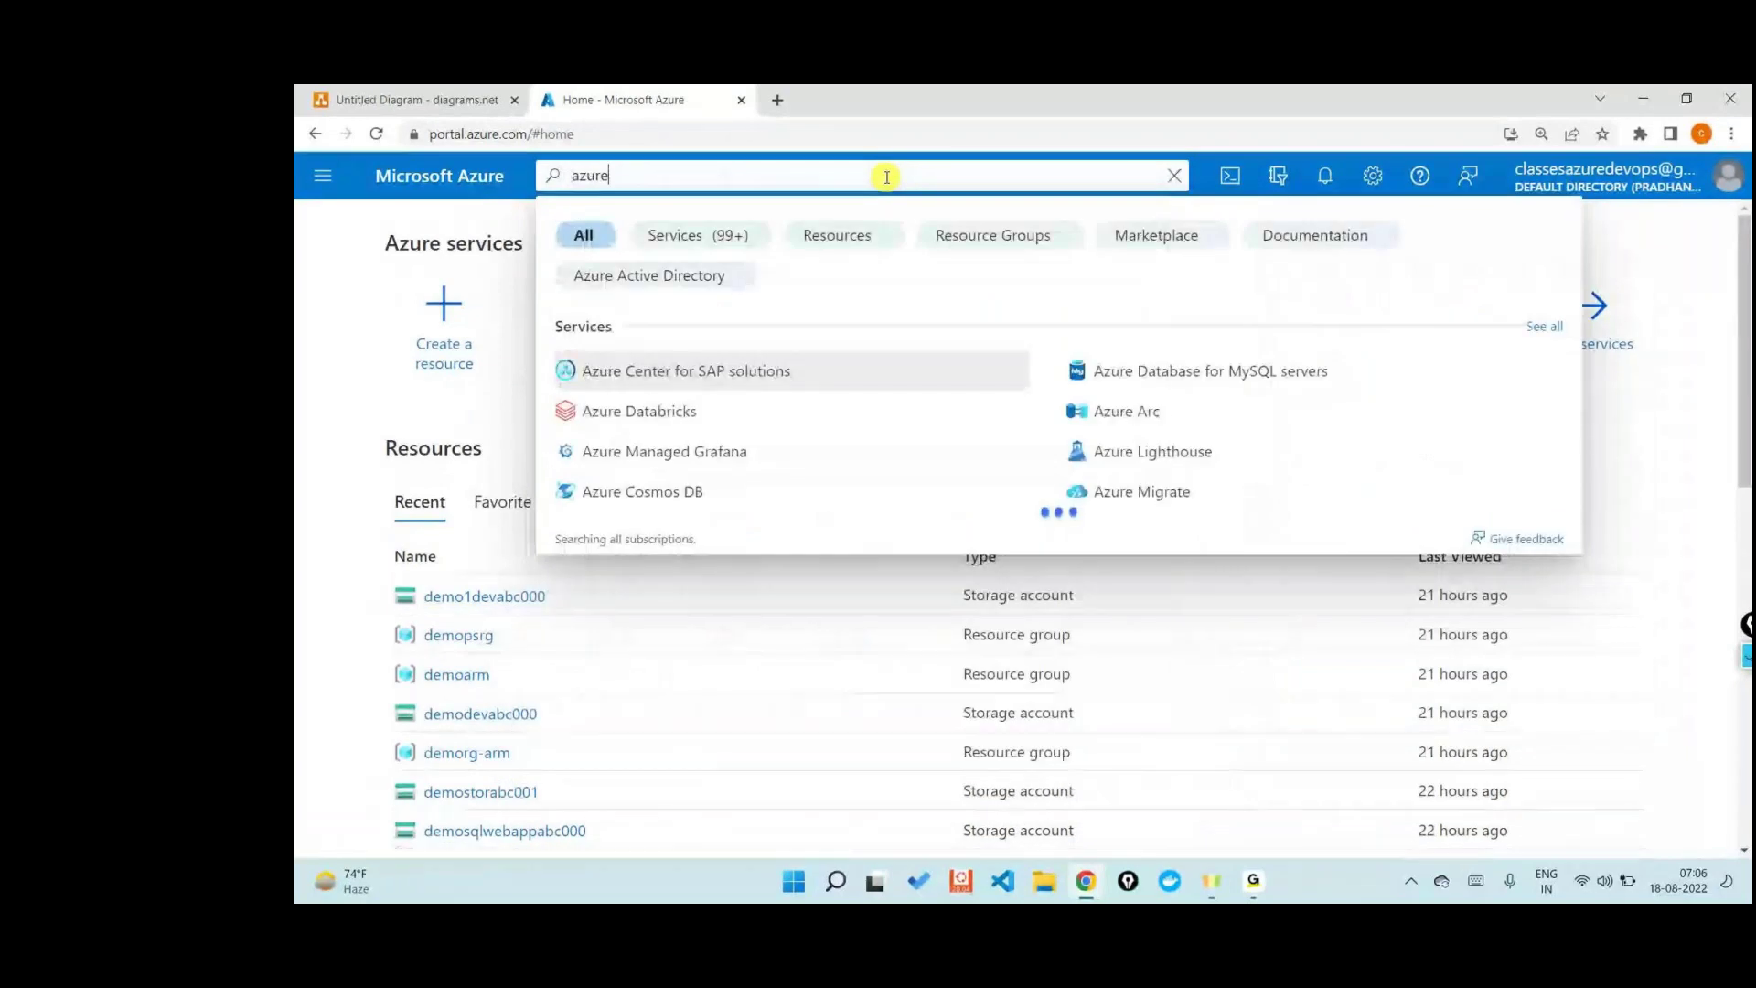
pyautogui.write(' ac')
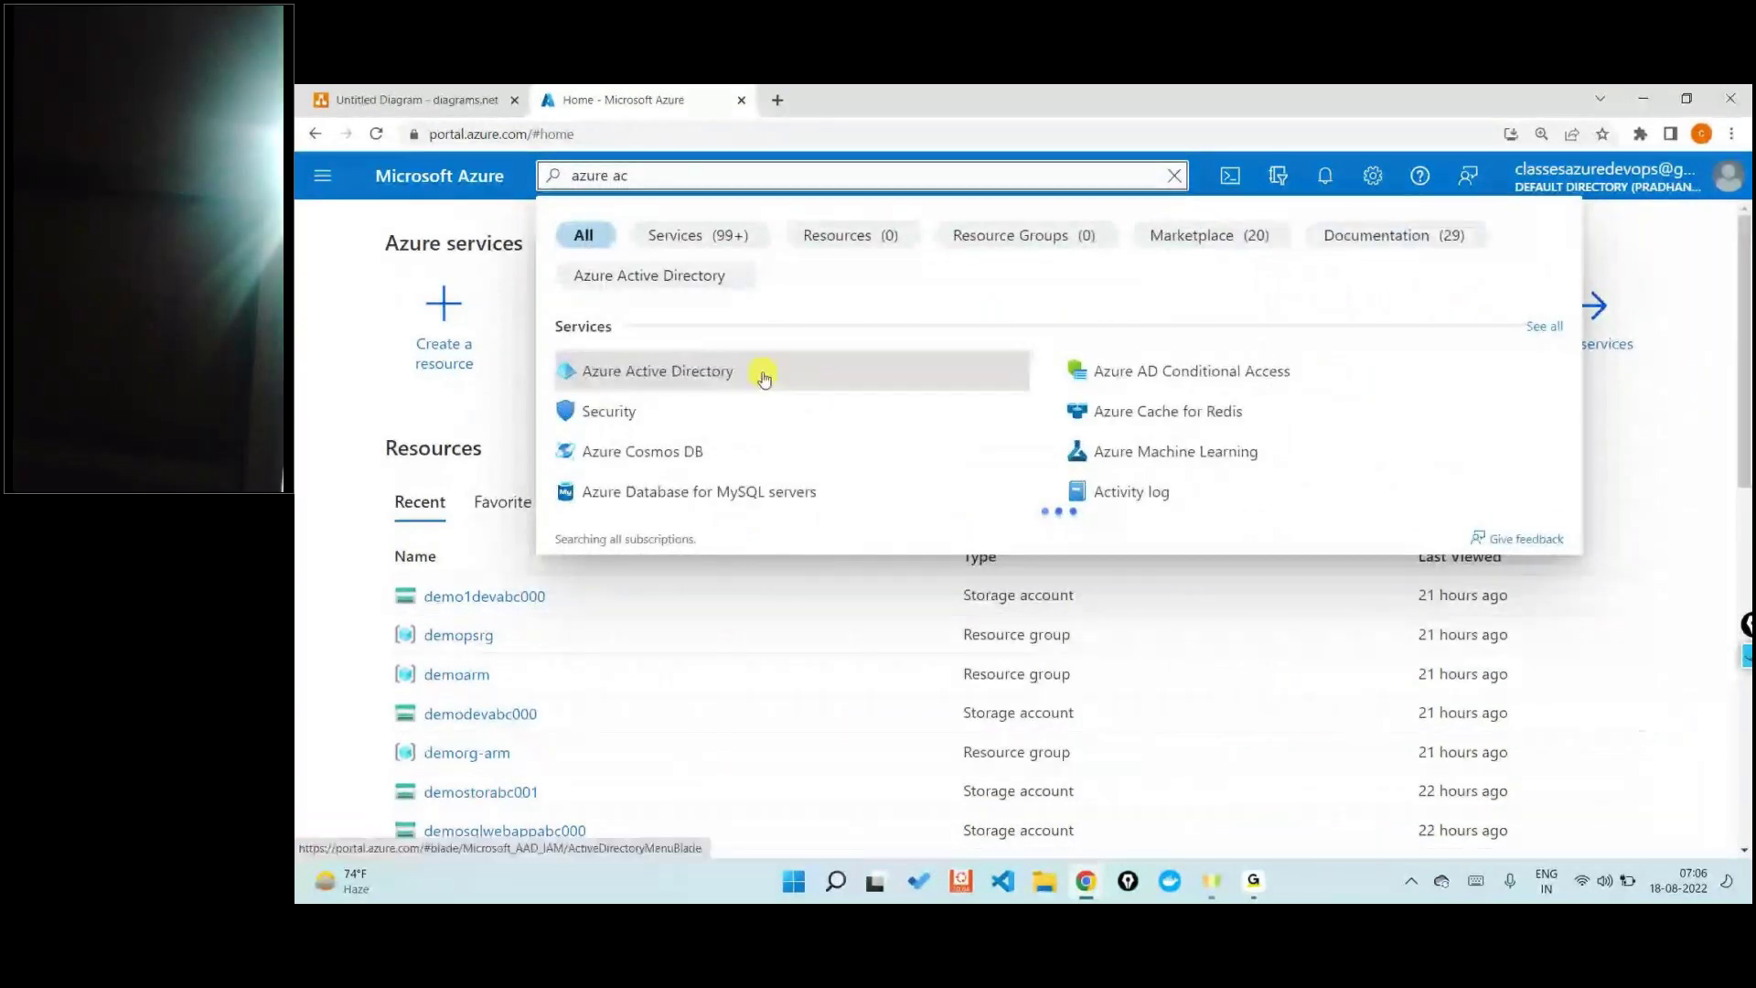
pyautogui.click(764, 373)
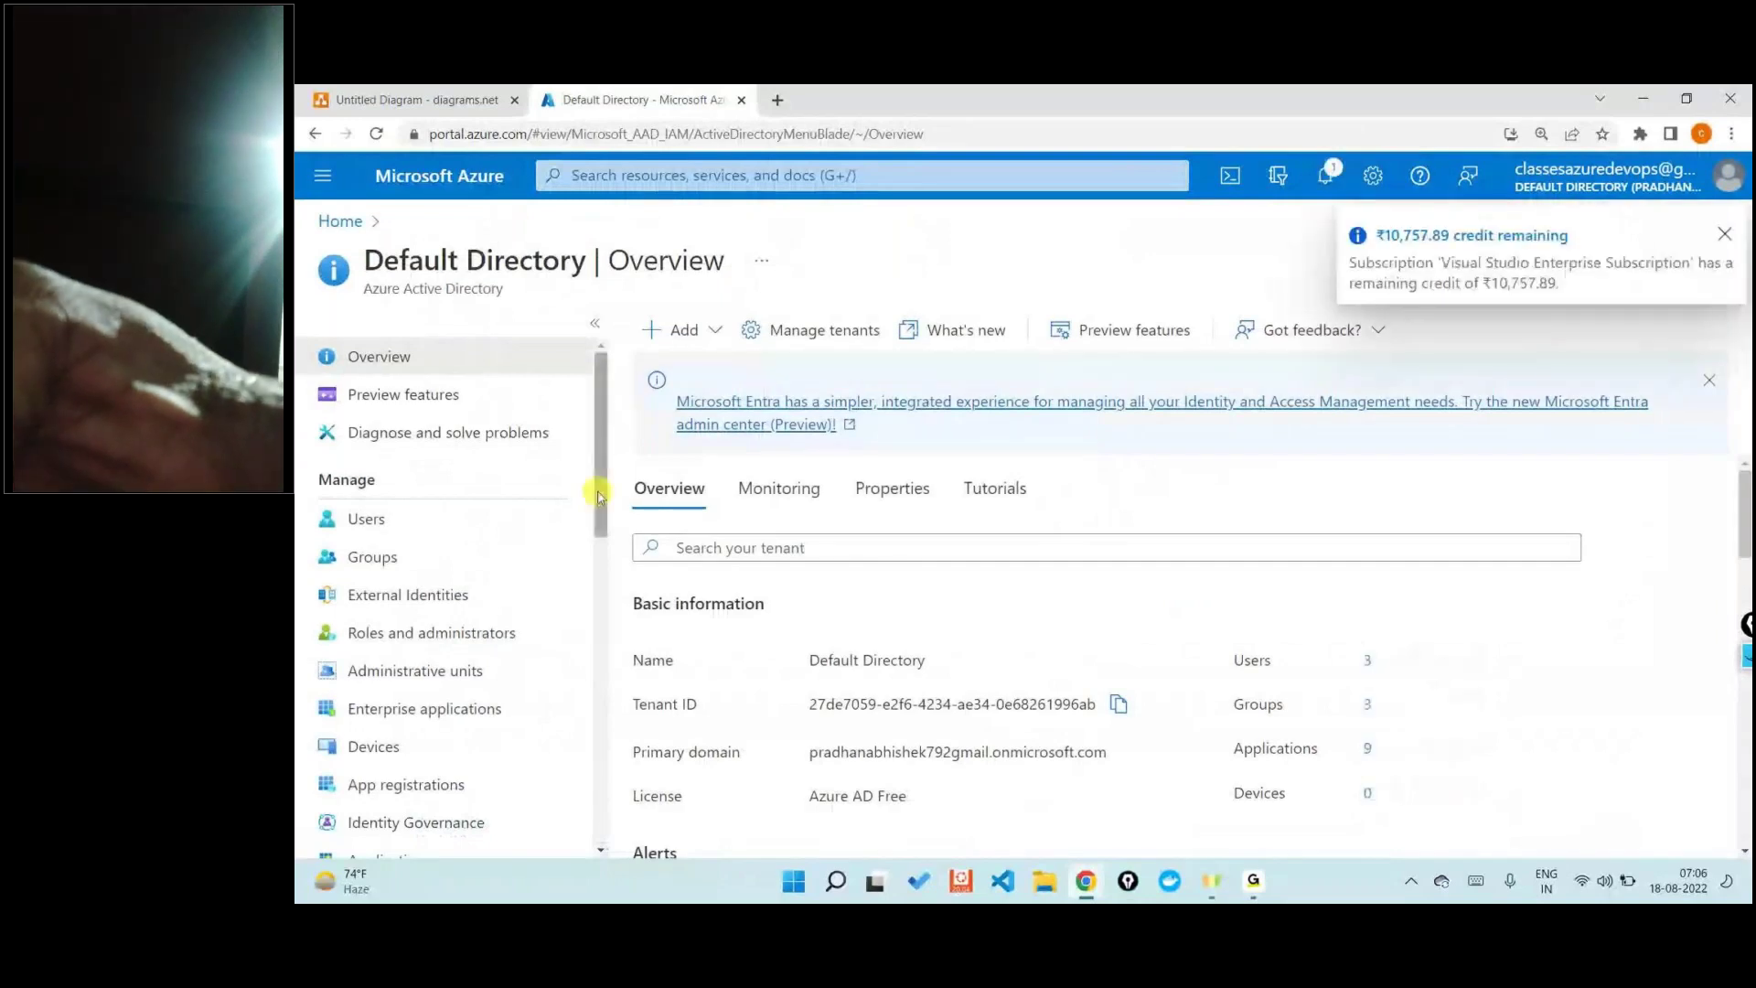
pyautogui.scroll(-1, 830, 526)
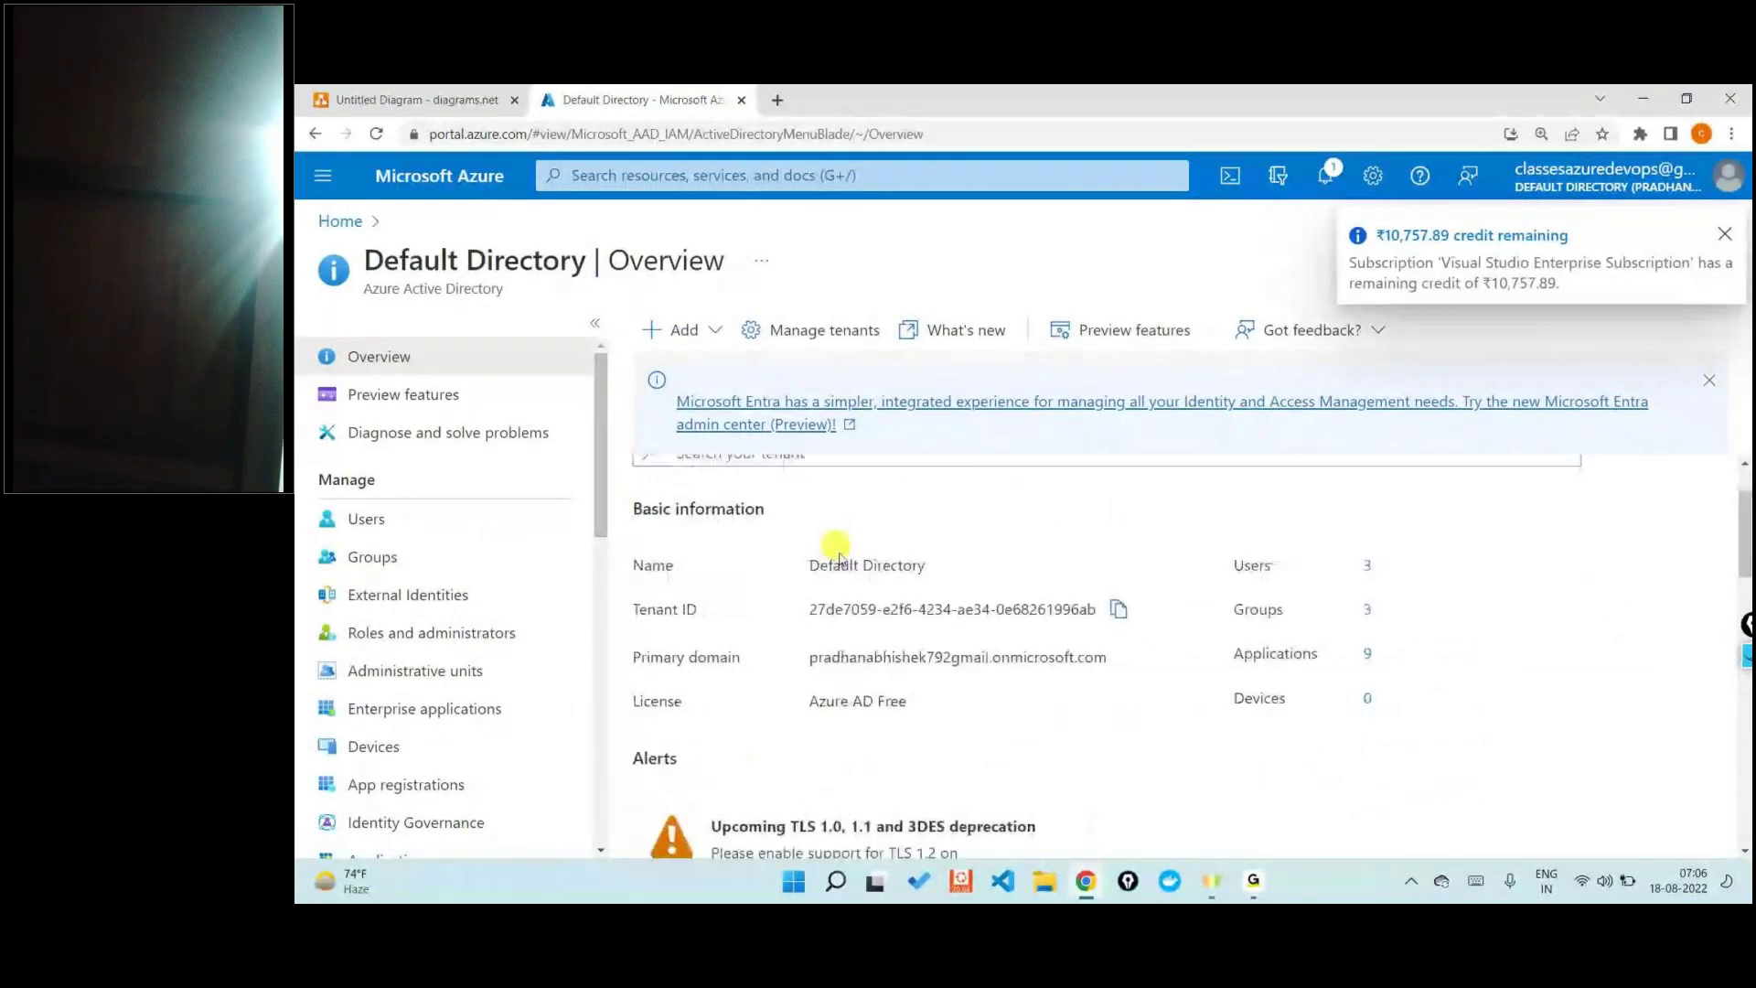
pyautogui.tripleClick(872, 606)
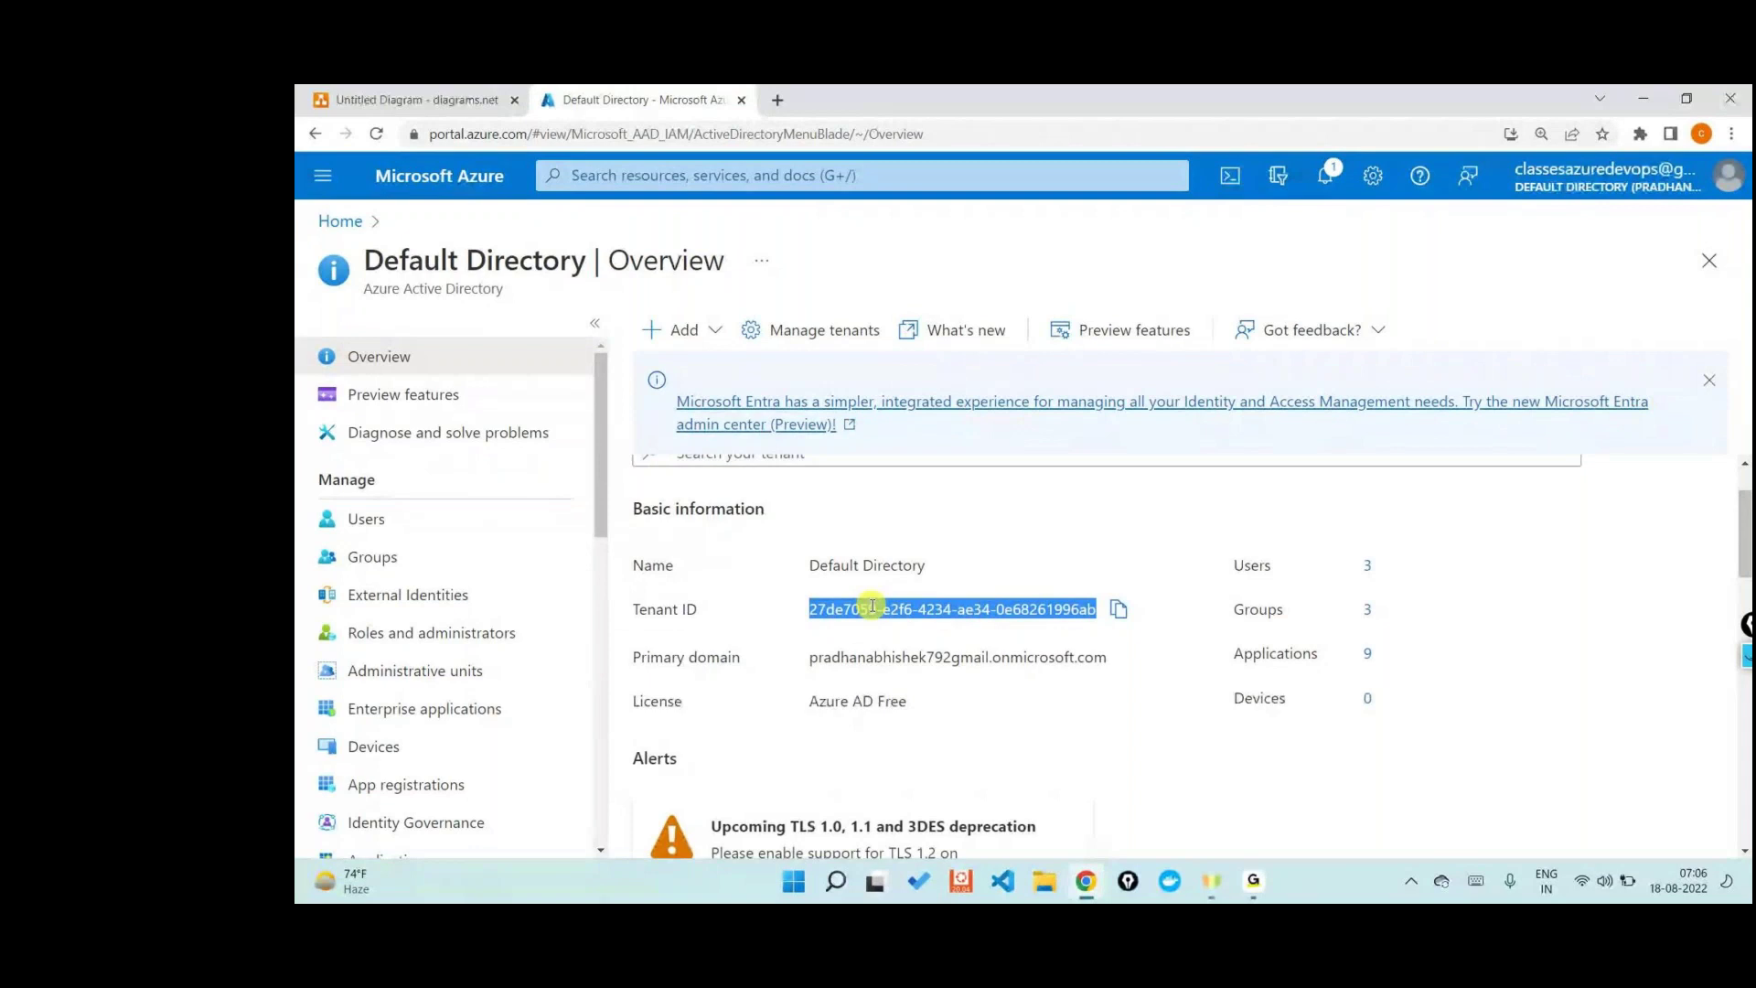
pyautogui.click(477, 99)
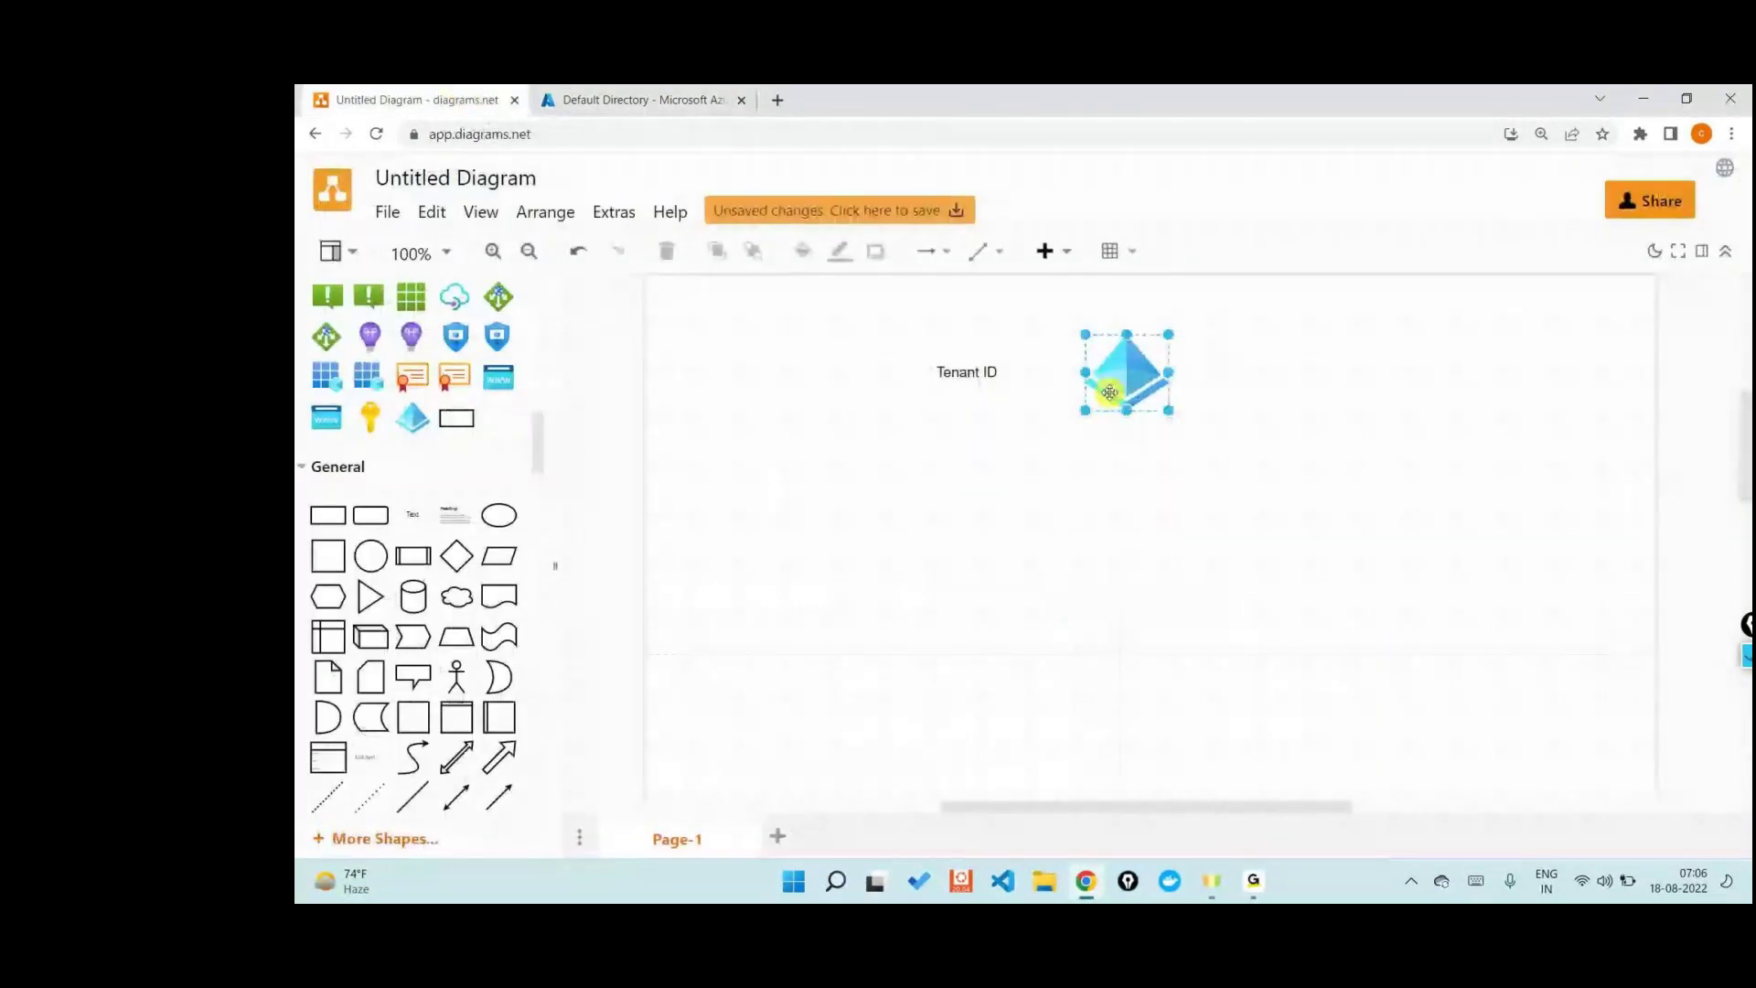
# - Place a key icon below the directory icon with a 'Subscription' label to its left
pyautogui.moveTo(498, 513); pyautogui.dragTo(1114, 550)
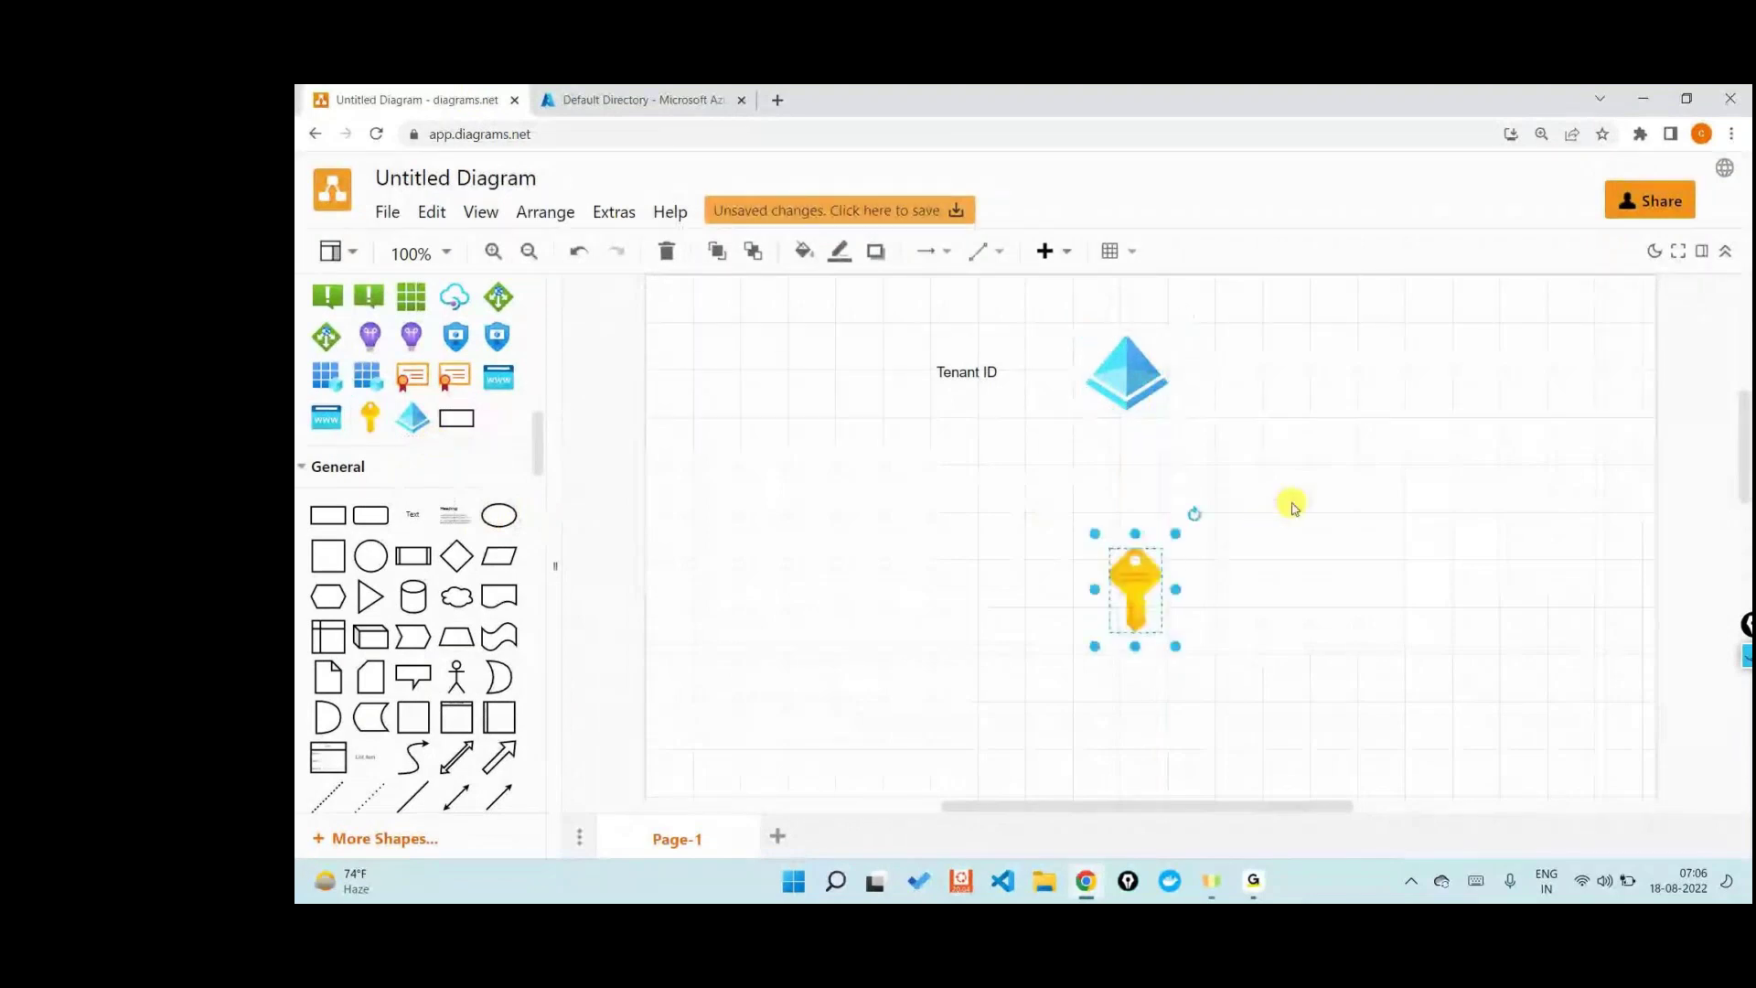
pyautogui.click(1292, 508)
pyautogui.moveTo(430, 514); pyautogui.dragTo(930, 582)
pyautogui.write('Subscription')
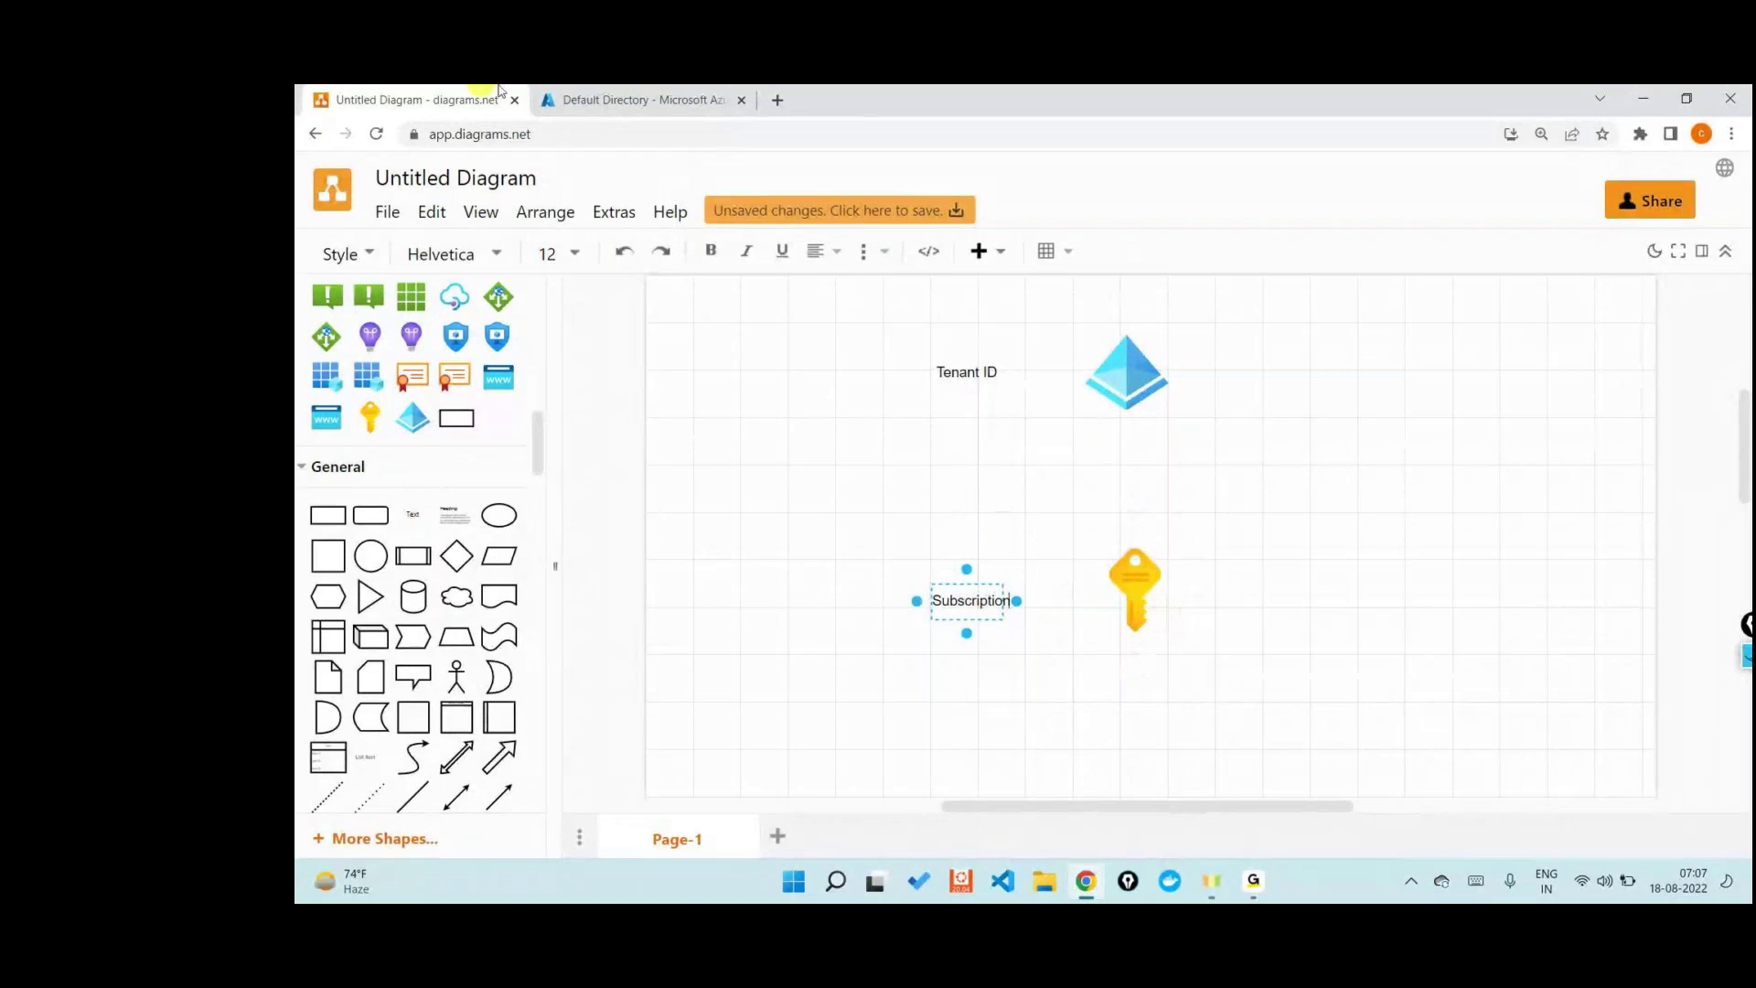
pyautogui.click(582, 94)
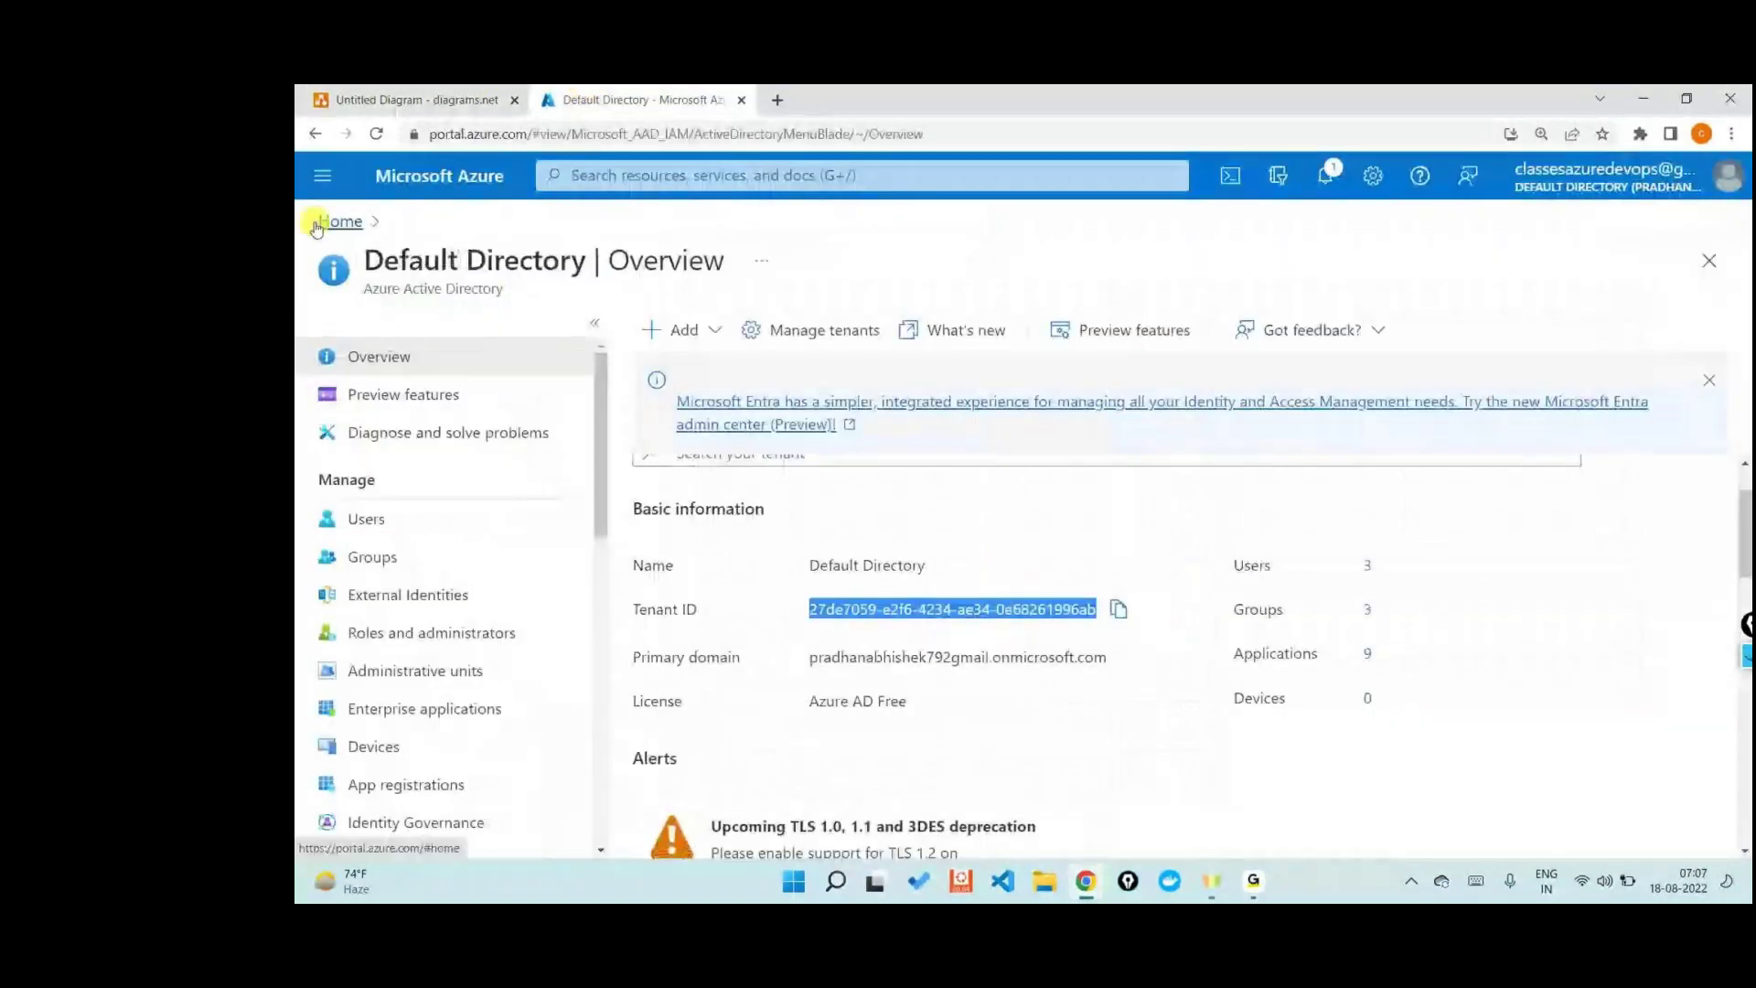
# - Search 'subs' from the Azure home page and open the Subscriptions service
pyautogui.click(337, 221)
pyautogui.click(653, 179)
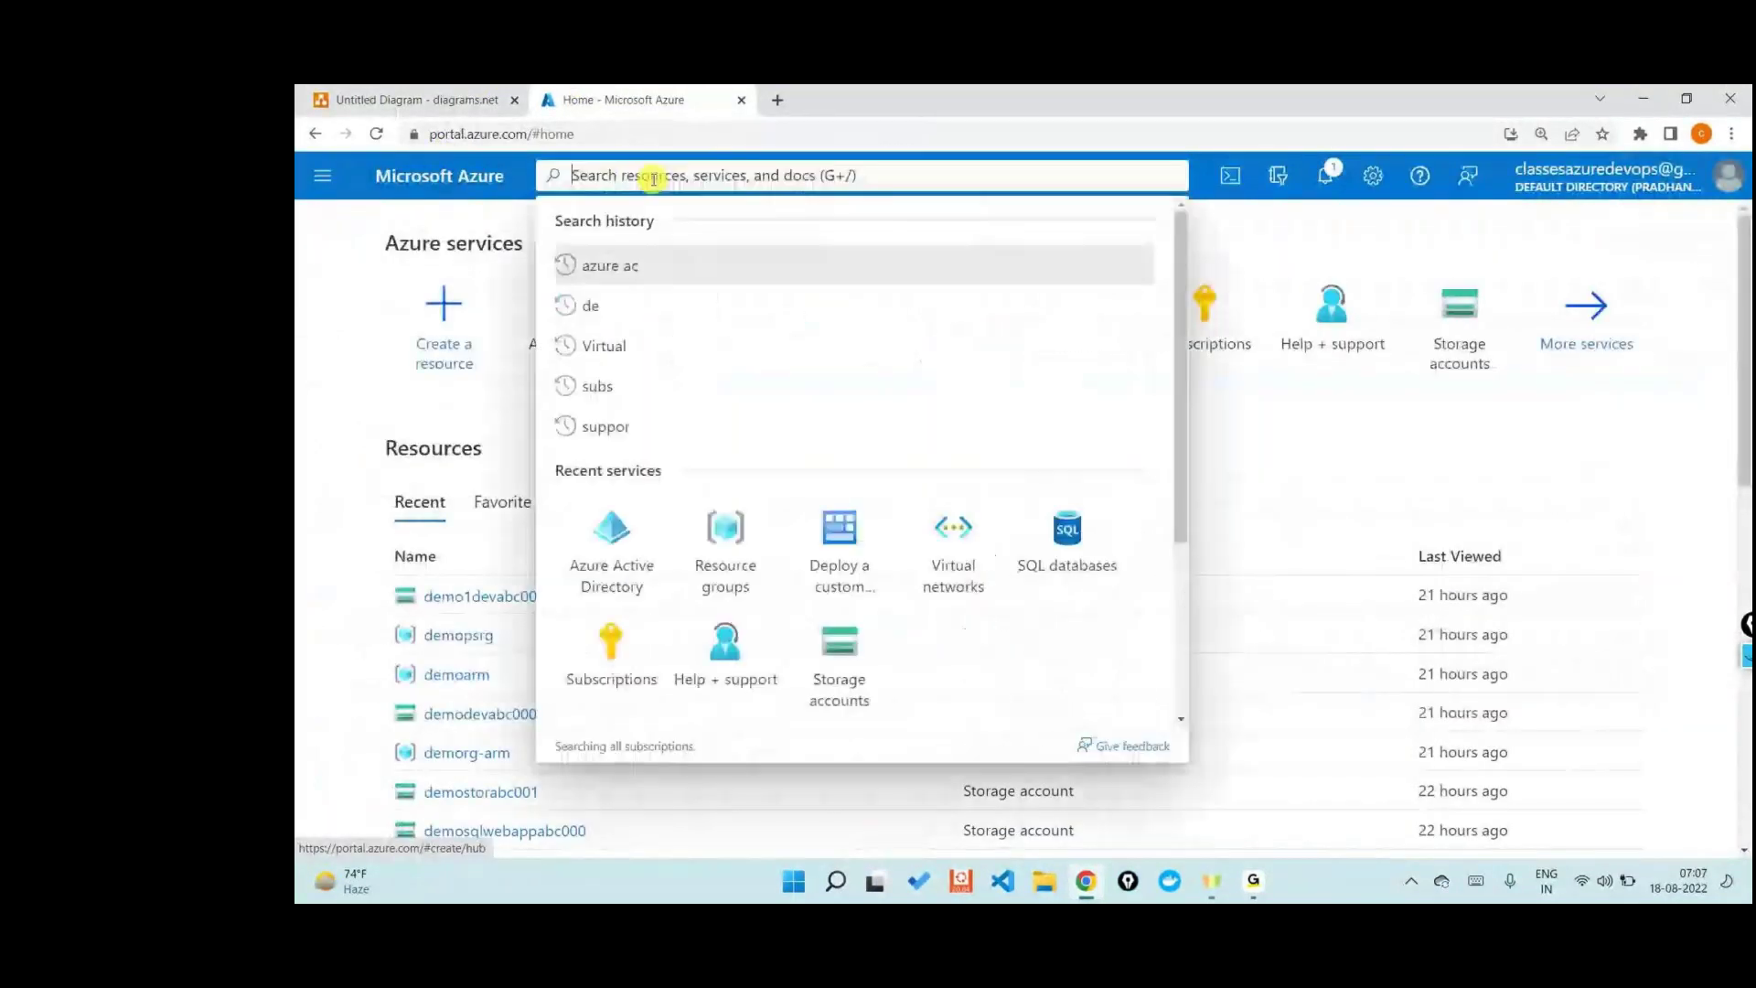
pyautogui.write('subs')
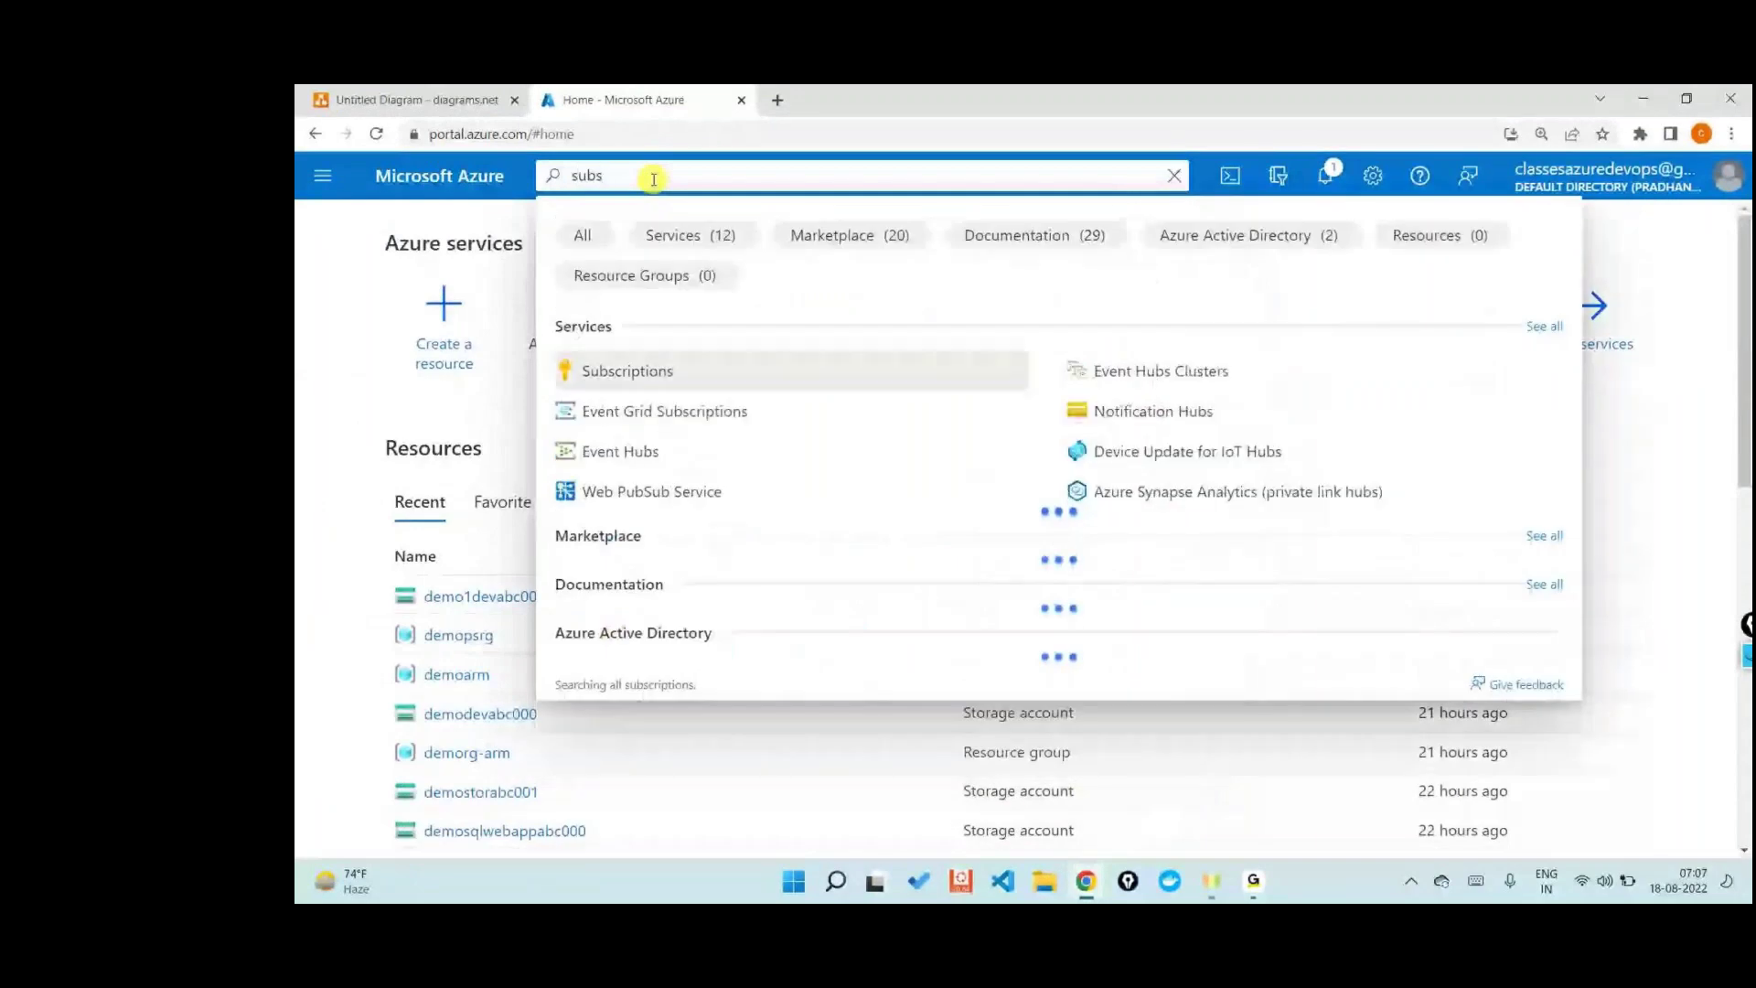
pyautogui.click(612, 363)
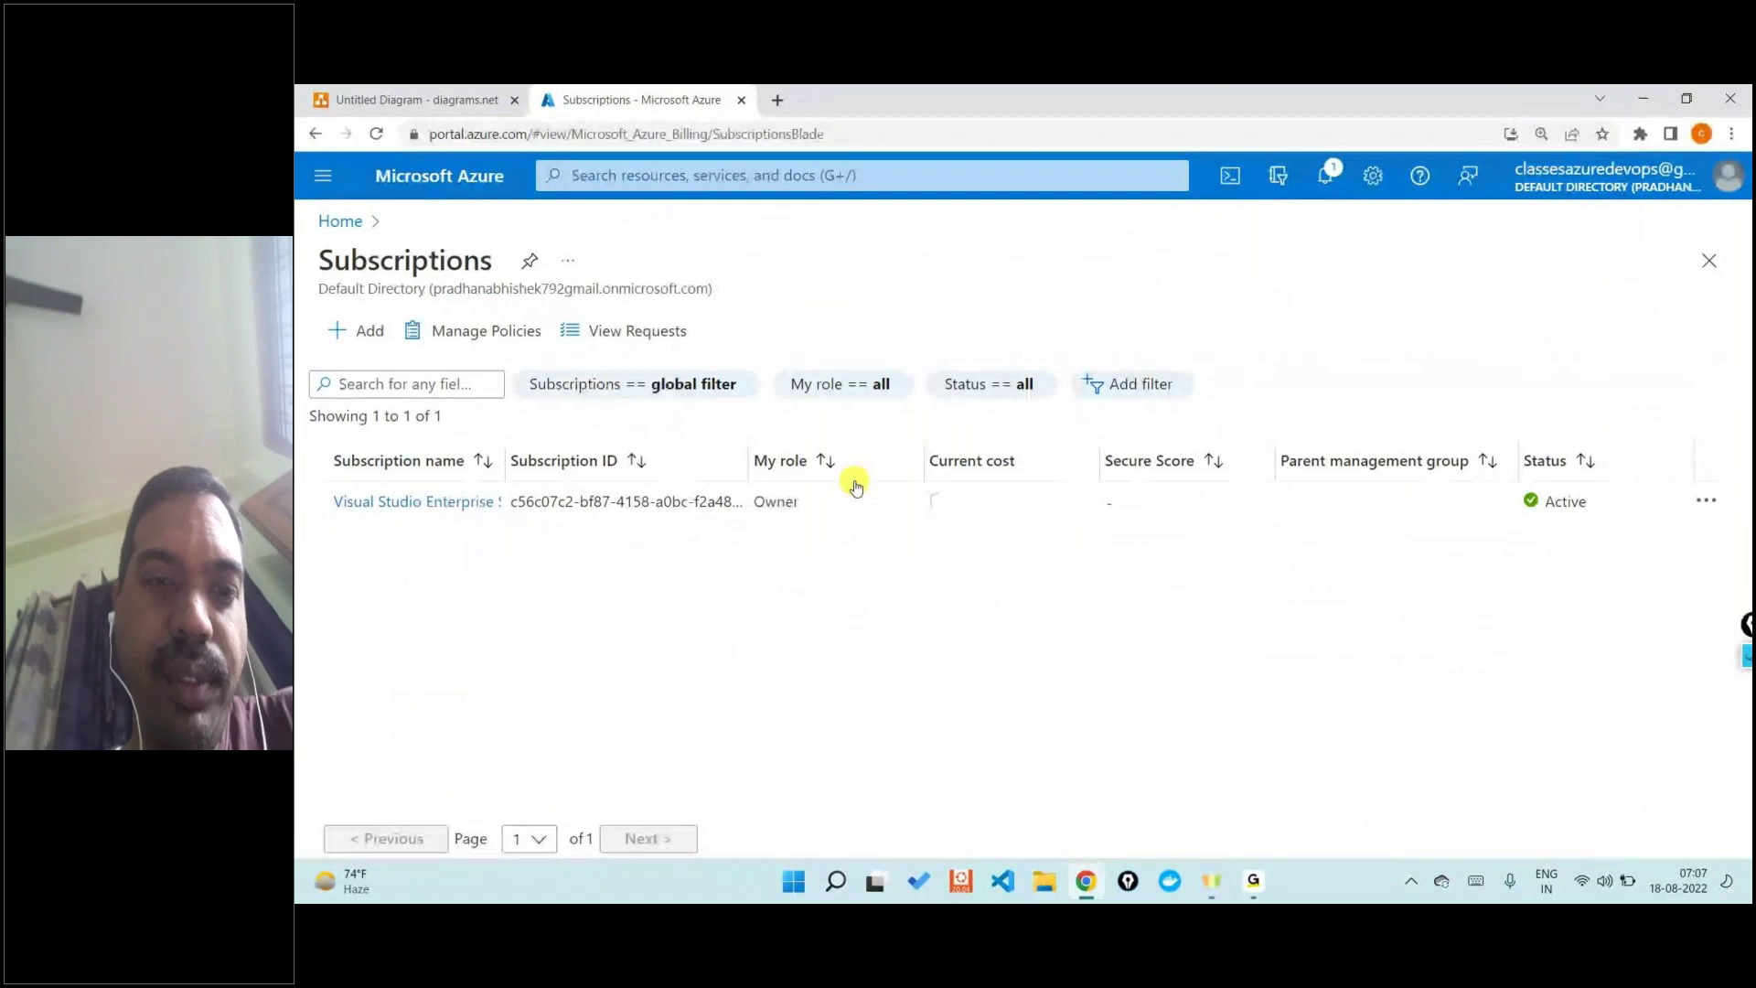
# - Widen the Subscription name and Subscription ID columns so both are fully readable
pyautogui.doubleClick(506, 459)
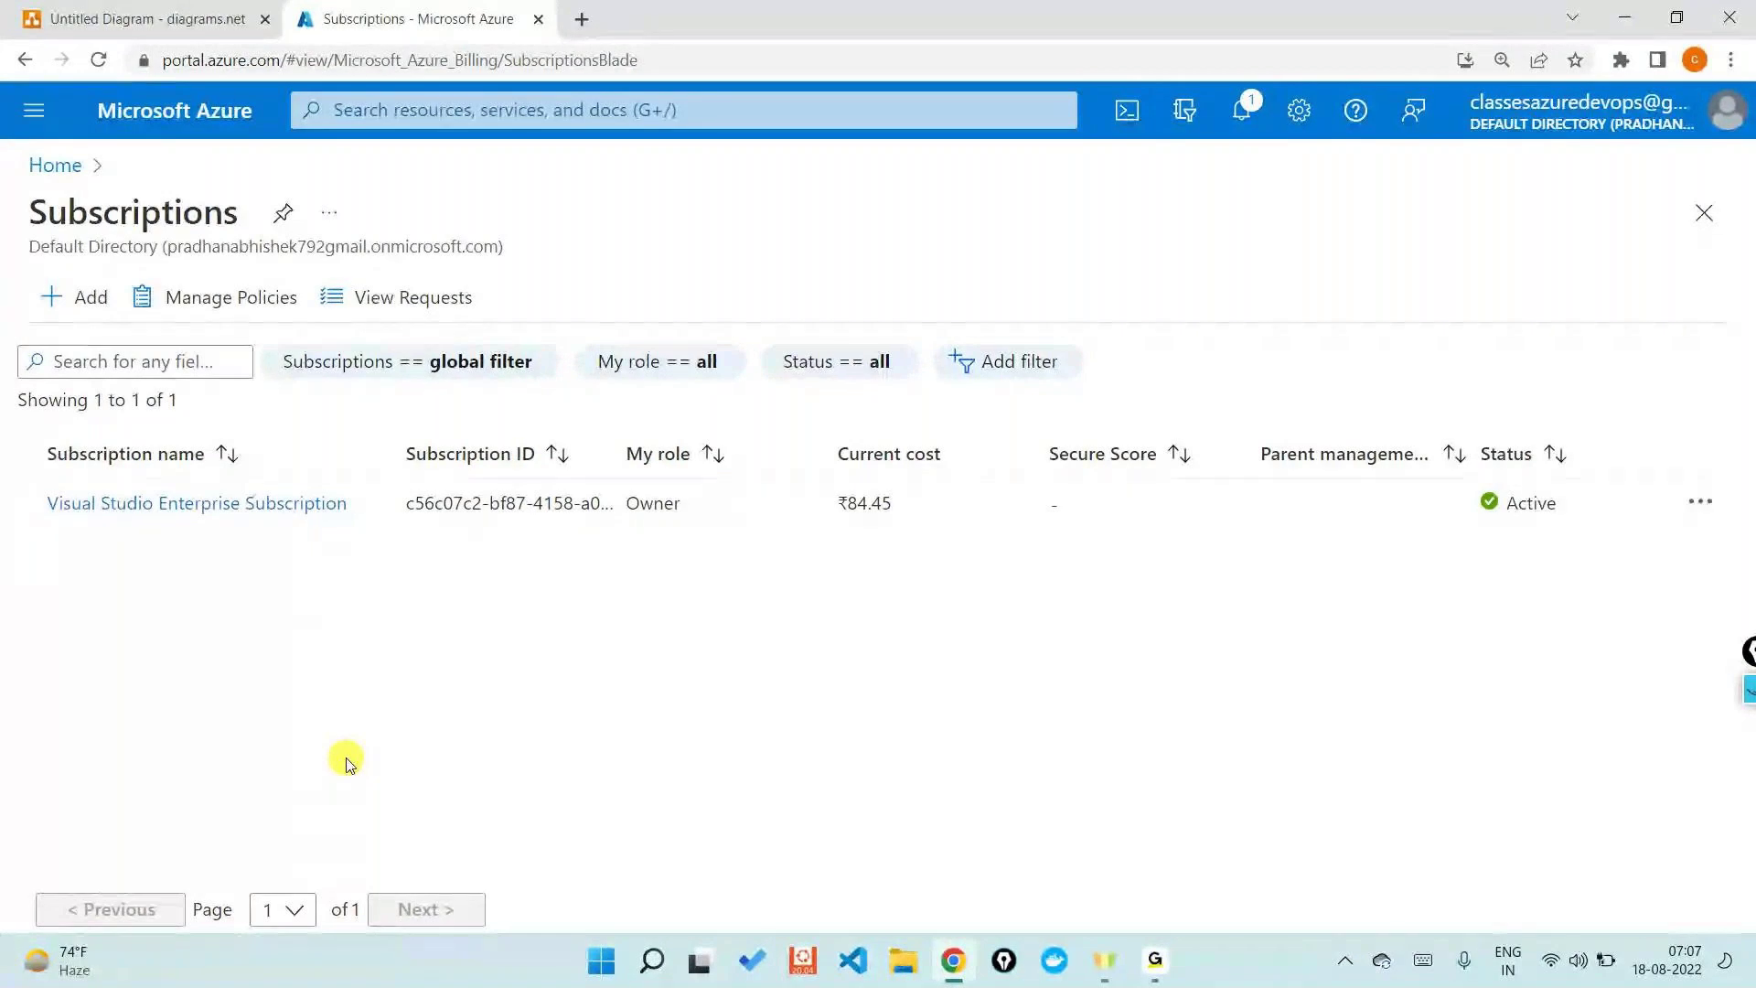
pyautogui.moveTo(396, 509); pyautogui.dragTo(560, 522)
pyautogui.moveTo(621, 448); pyautogui.dragTo(873, 449)
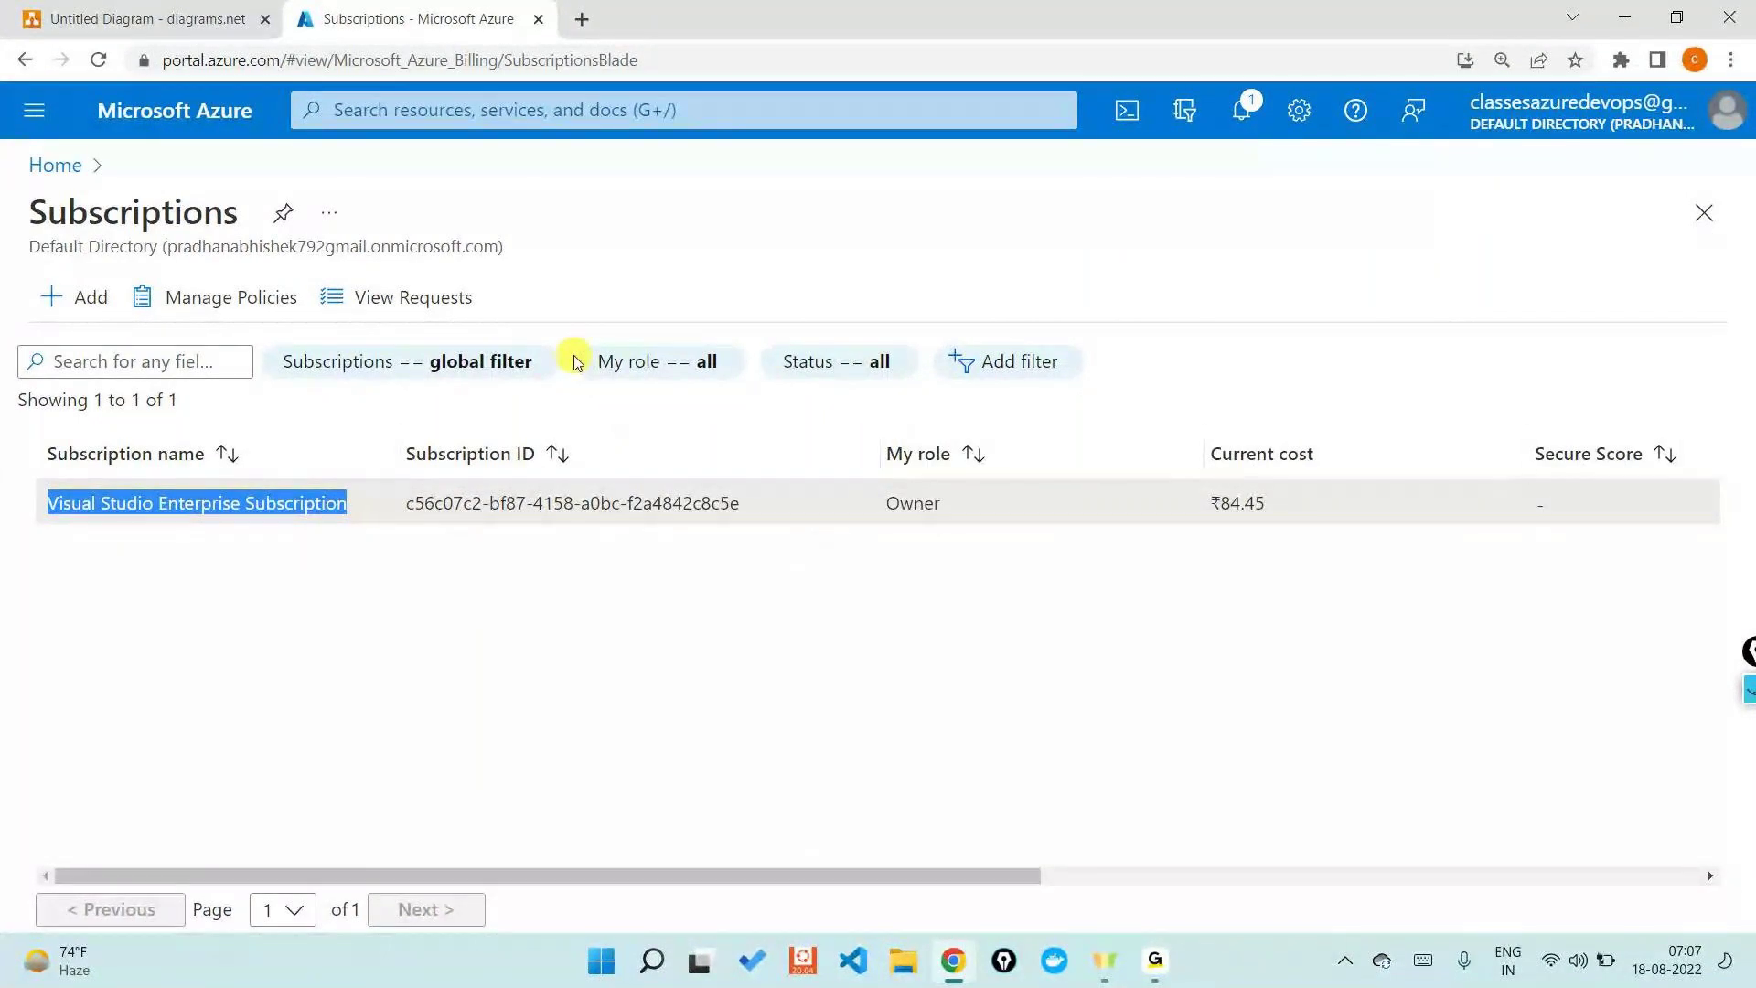
# - Switch back to the Untitled Diagram tab in diagrams.net
pyautogui.click(117, 19)
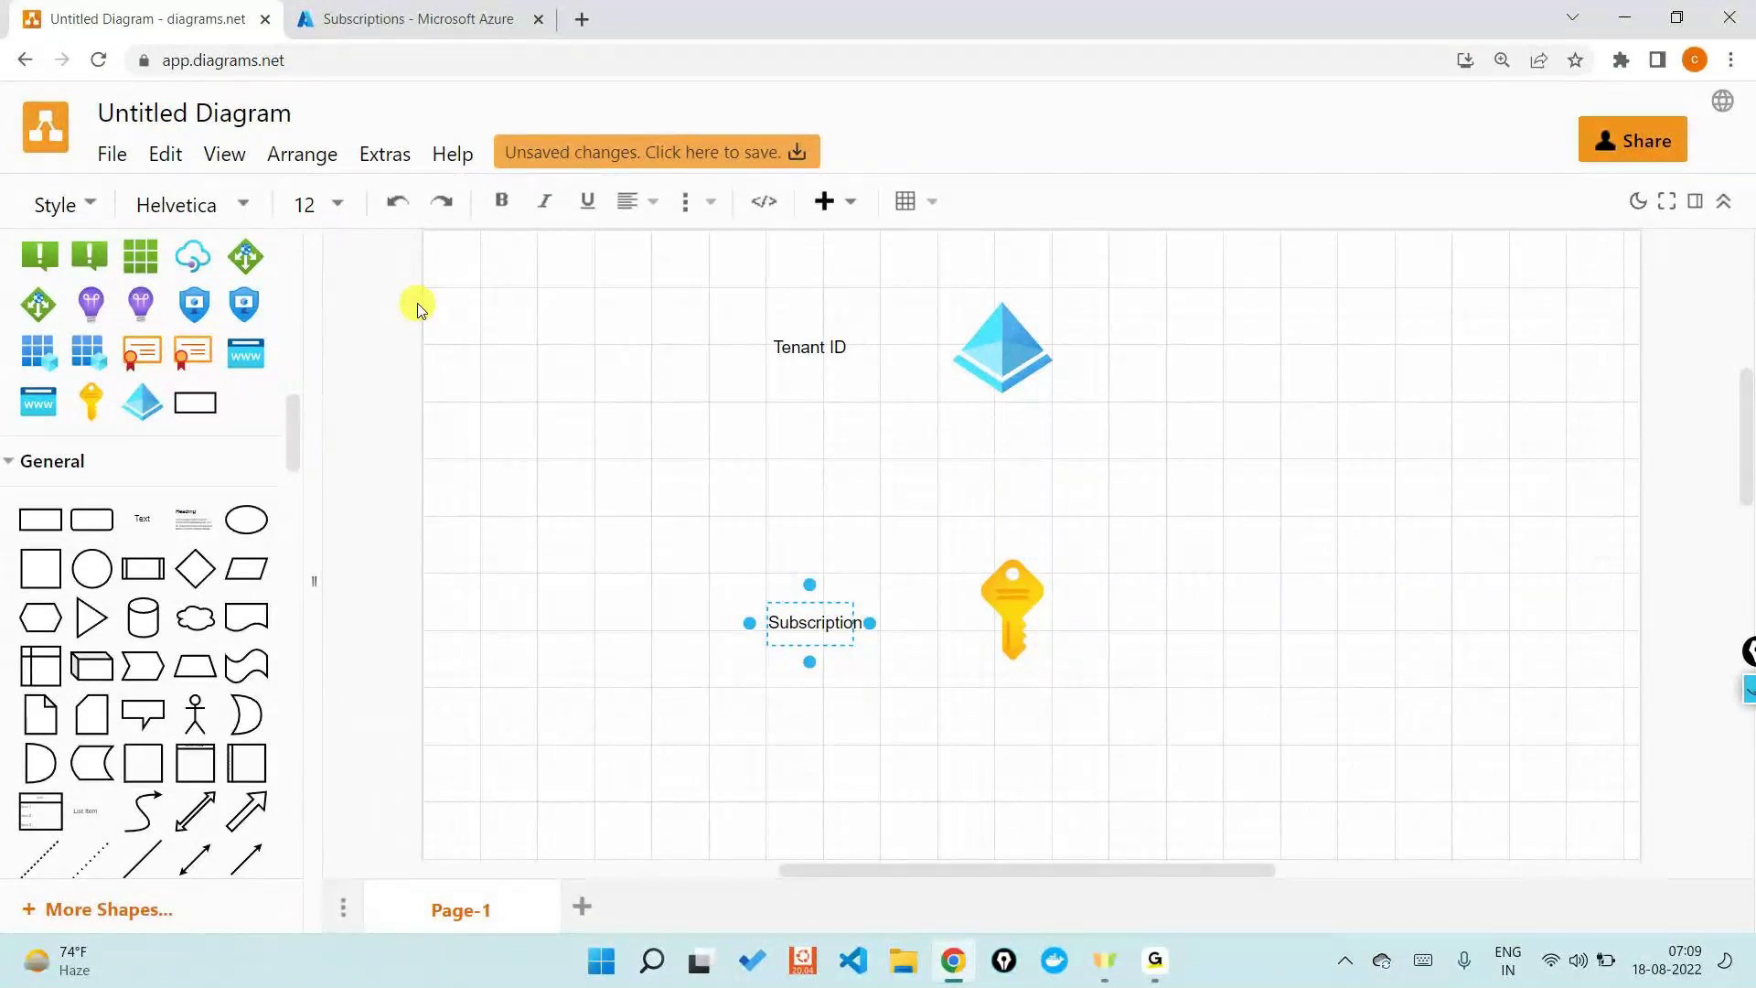
# - Move the Subscription label up and left, and make a copy of the key icon
pyautogui.click(809, 627)
pyautogui.moveTo(809, 627); pyautogui.dragTo(686, 506)
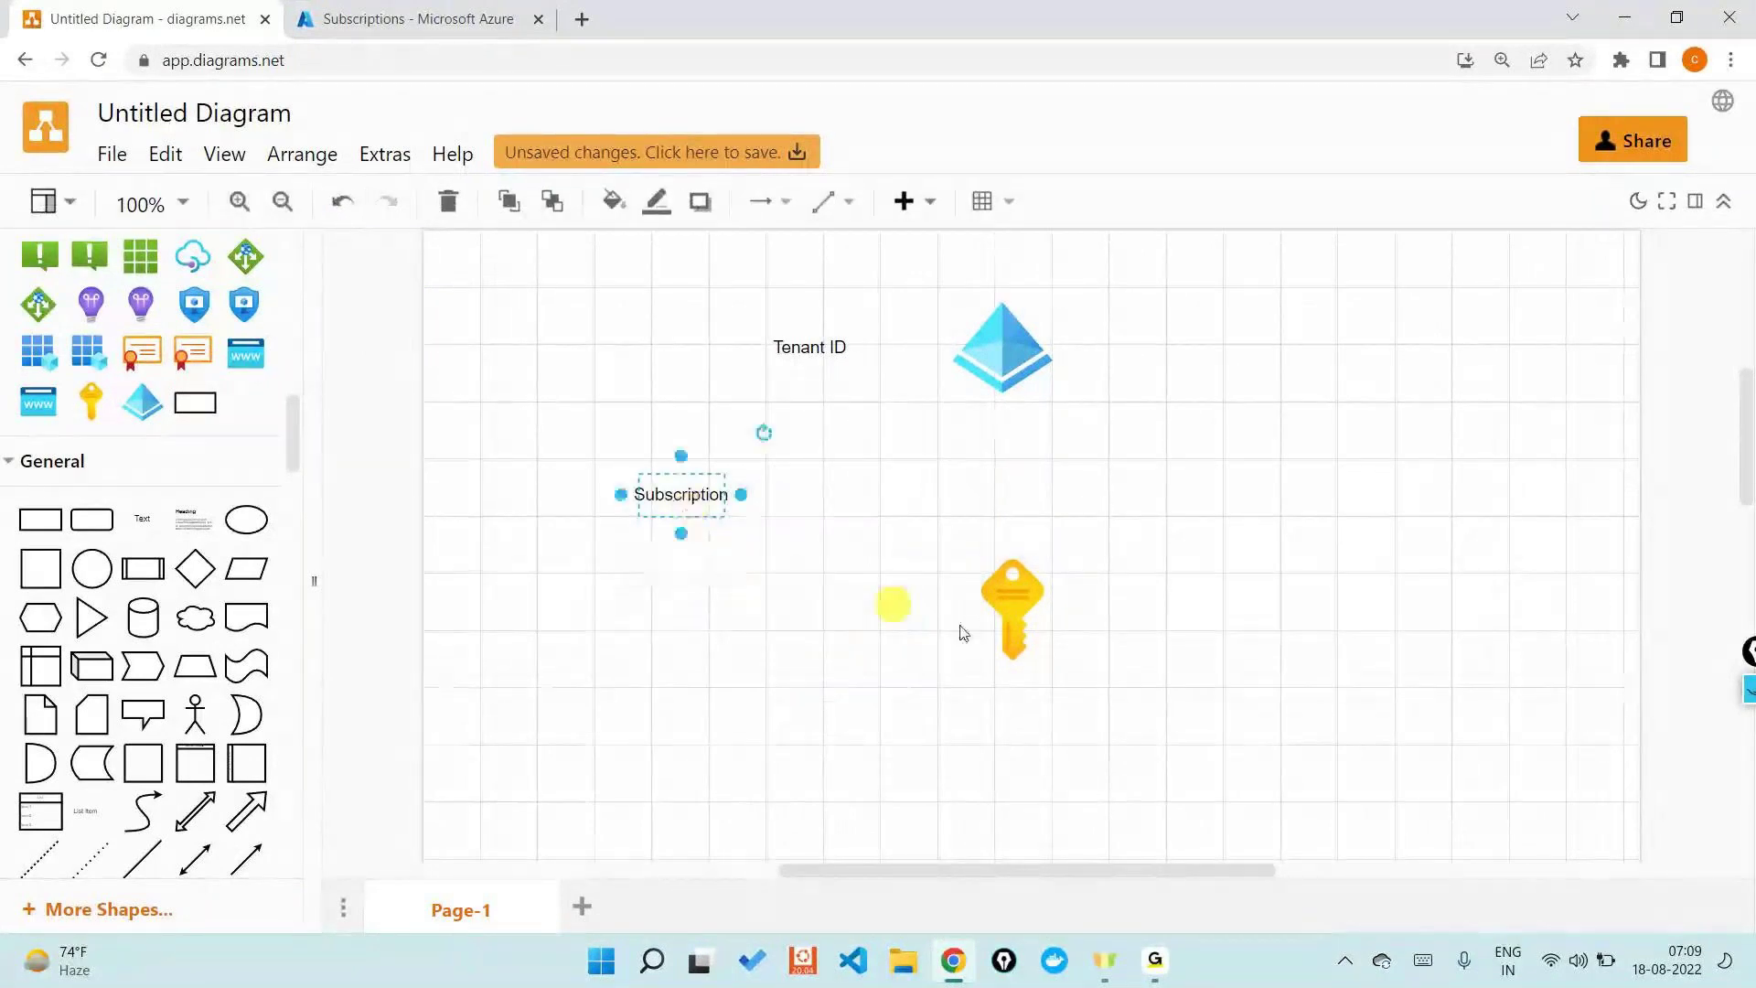
pyautogui.click(1015, 631)
pyautogui.moveTo(1017, 638); pyautogui.dragTo(1227, 594)
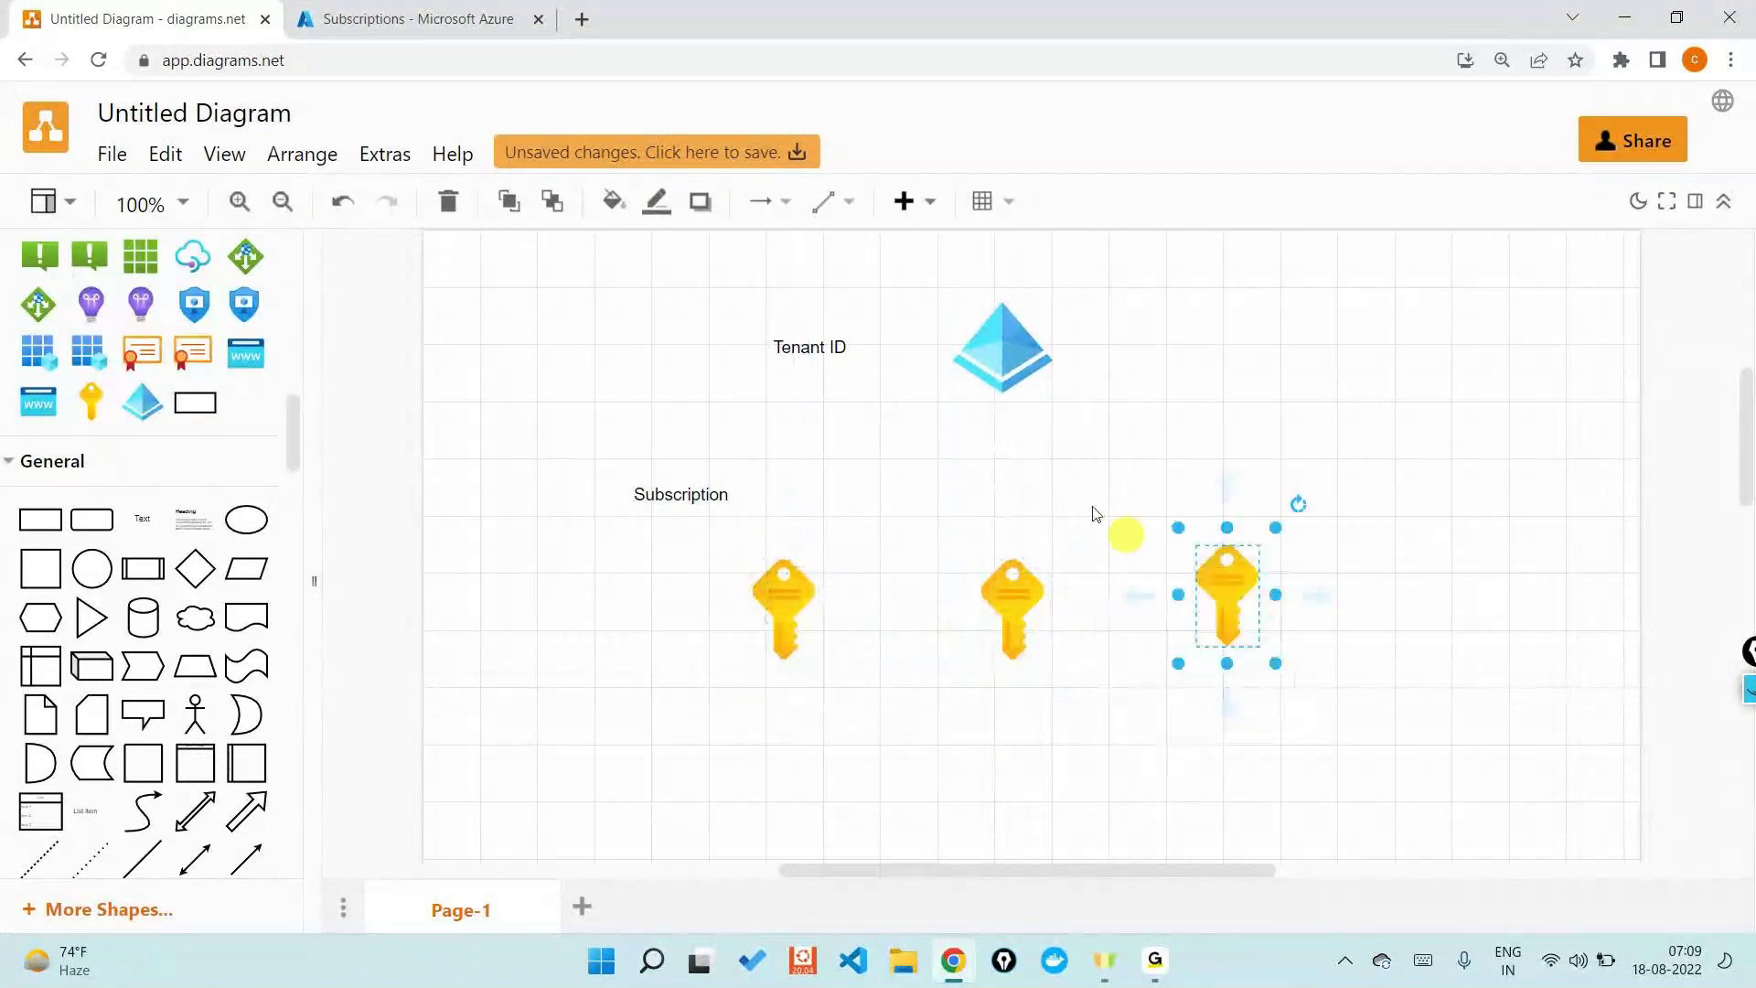
# - Draw arrows from the tenant pyramid to the left, middle and right keys
pyautogui.click(988, 363)
pyautogui.moveTo(1003, 432); pyautogui.dragTo(906, 558)
pyautogui.click(1042, 368)
pyautogui.moveTo(1004, 422); pyautogui.dragTo(1009, 544)
pyautogui.click(1007, 341)
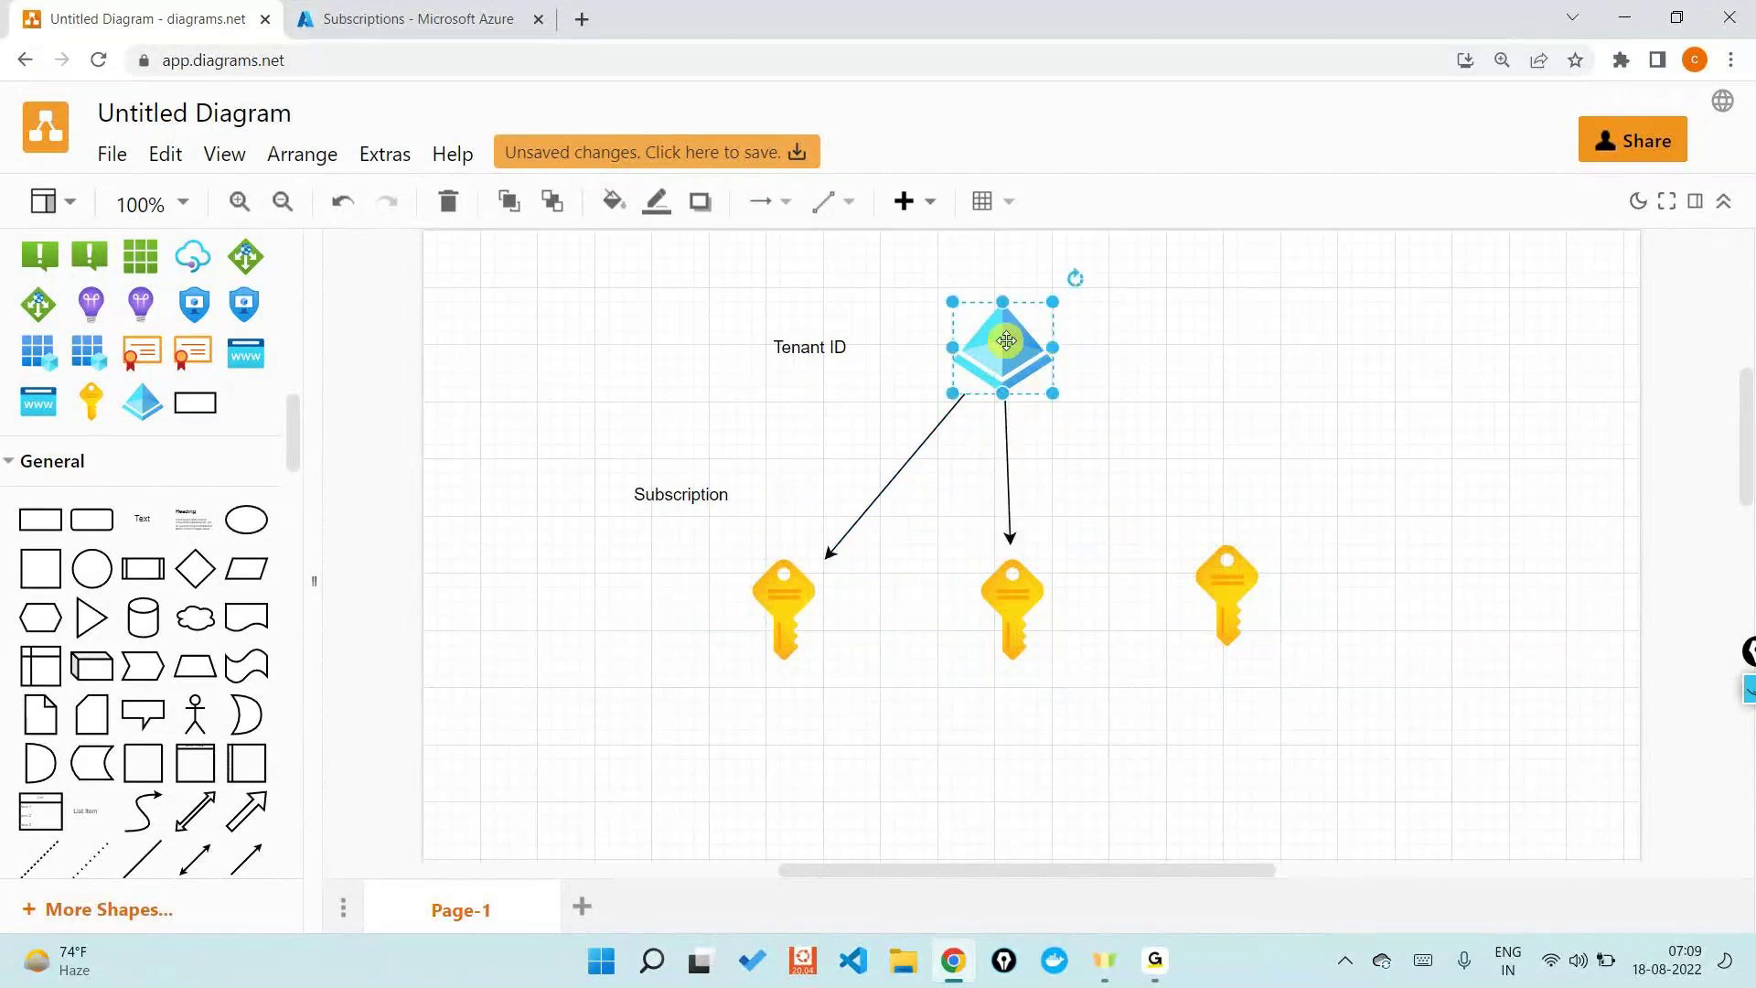
pyautogui.moveTo(1093, 345); pyautogui.dragTo(1230, 546)
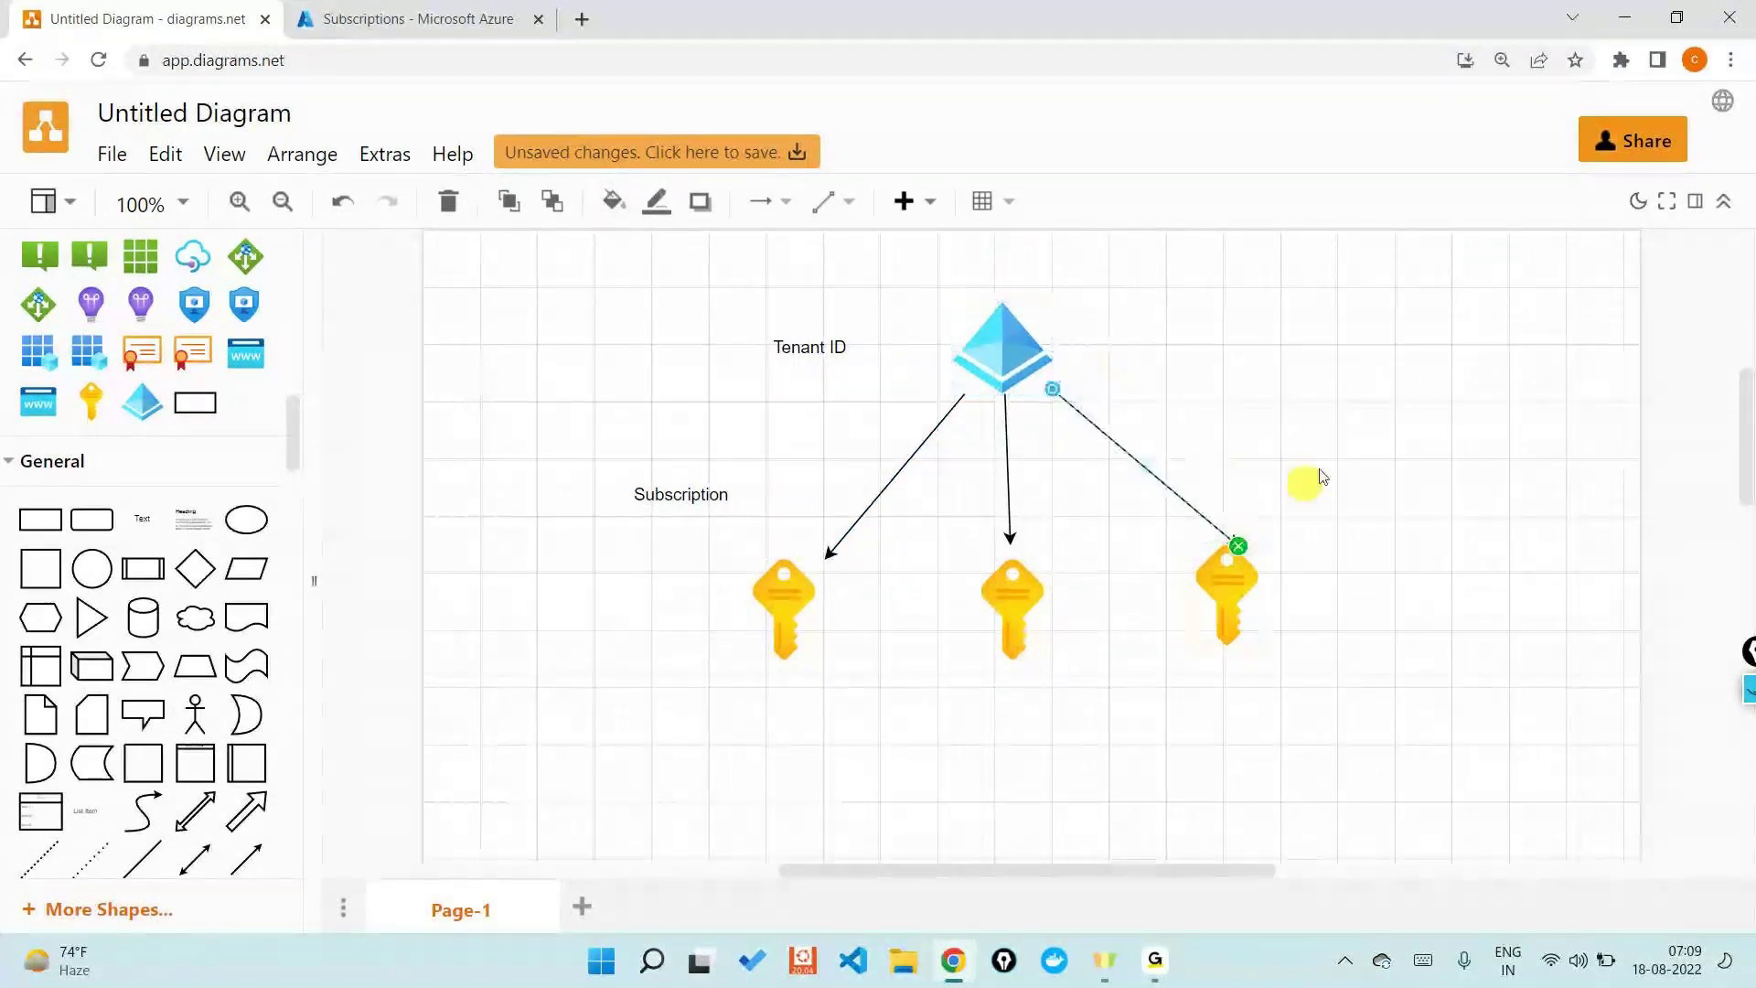
pyautogui.click(1339, 460)
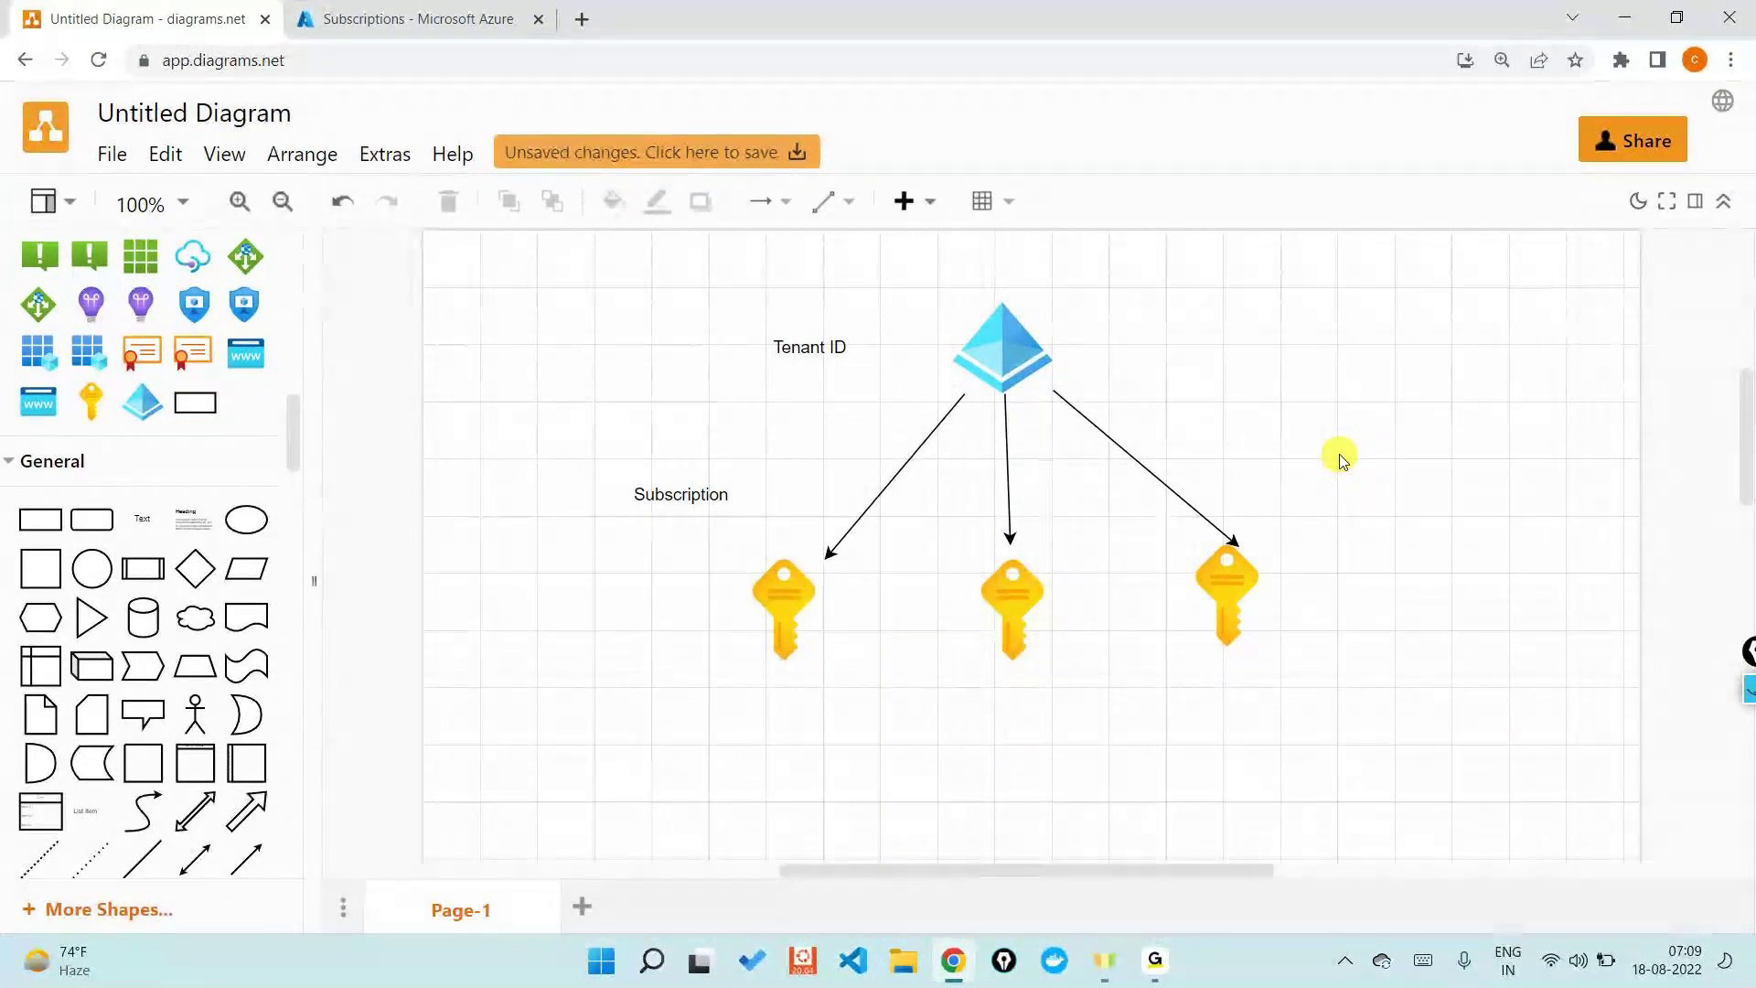
# - Delete the left and right key copies and their arrows, keeping the middle key
pyautogui.click(901, 469)
pyautogui.press('Delete')
pyautogui.click(789, 592)
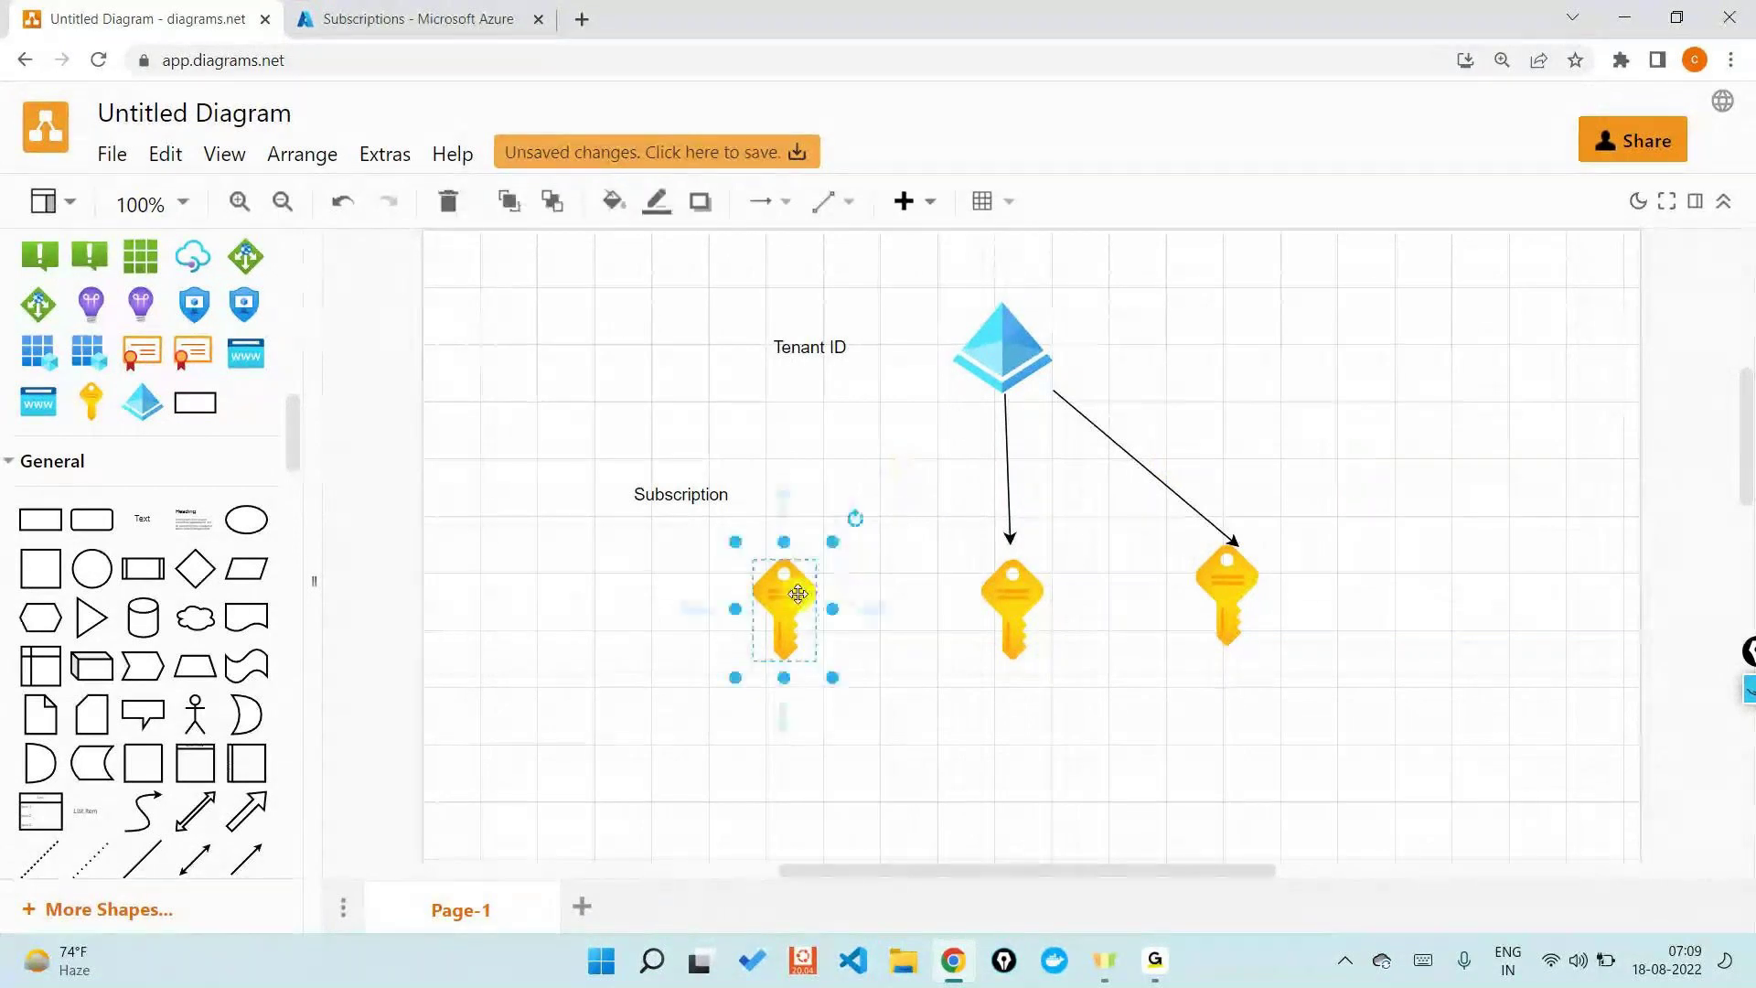
pyautogui.press('Delete')
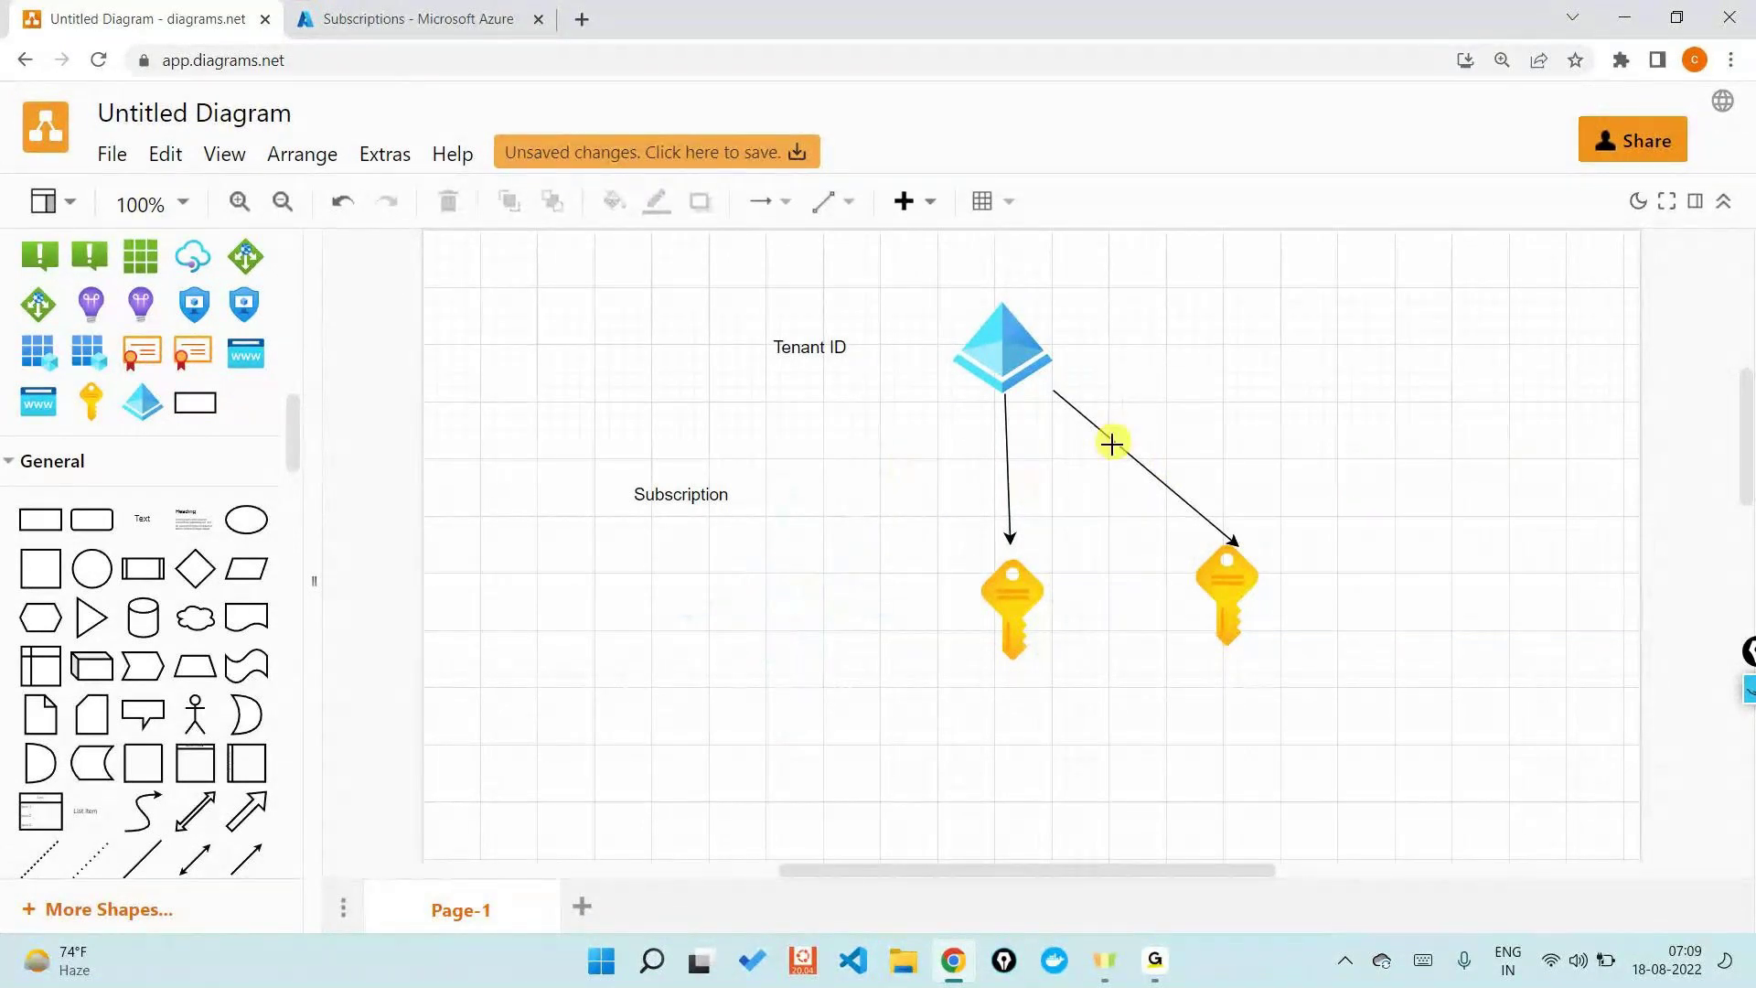
pyautogui.click(1112, 445)
pyautogui.press('Delete')
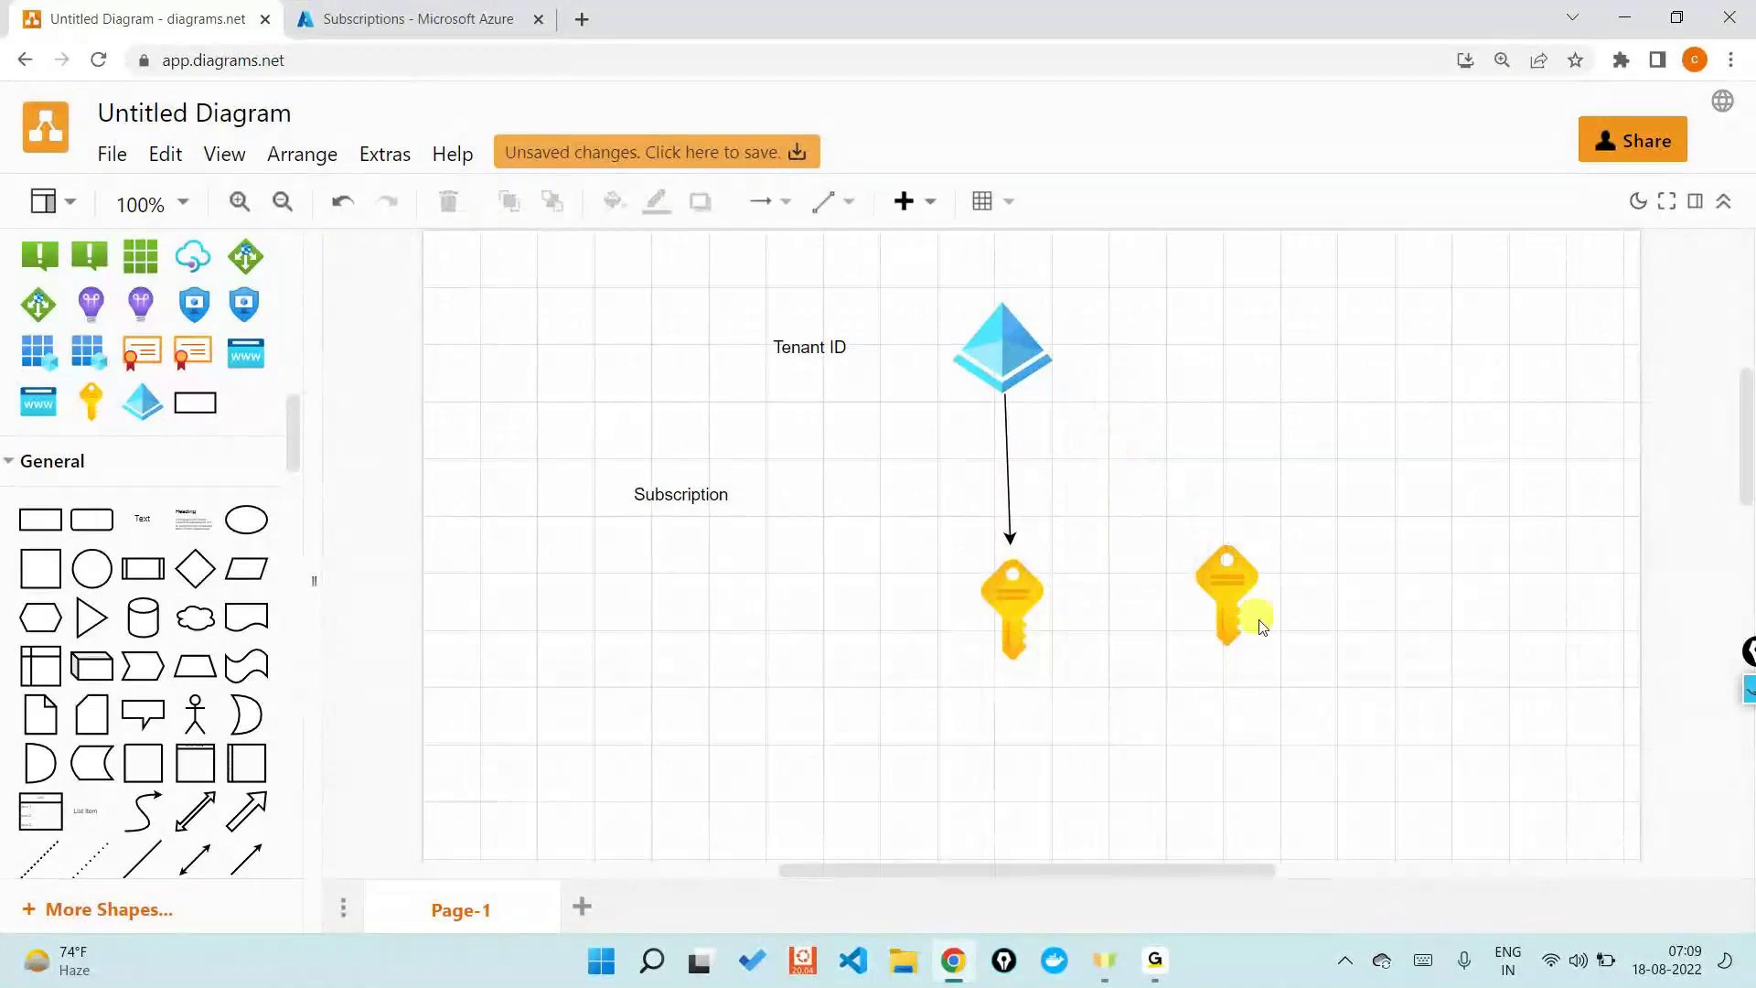
pyautogui.click(1230, 590)
pyautogui.press('Delete')
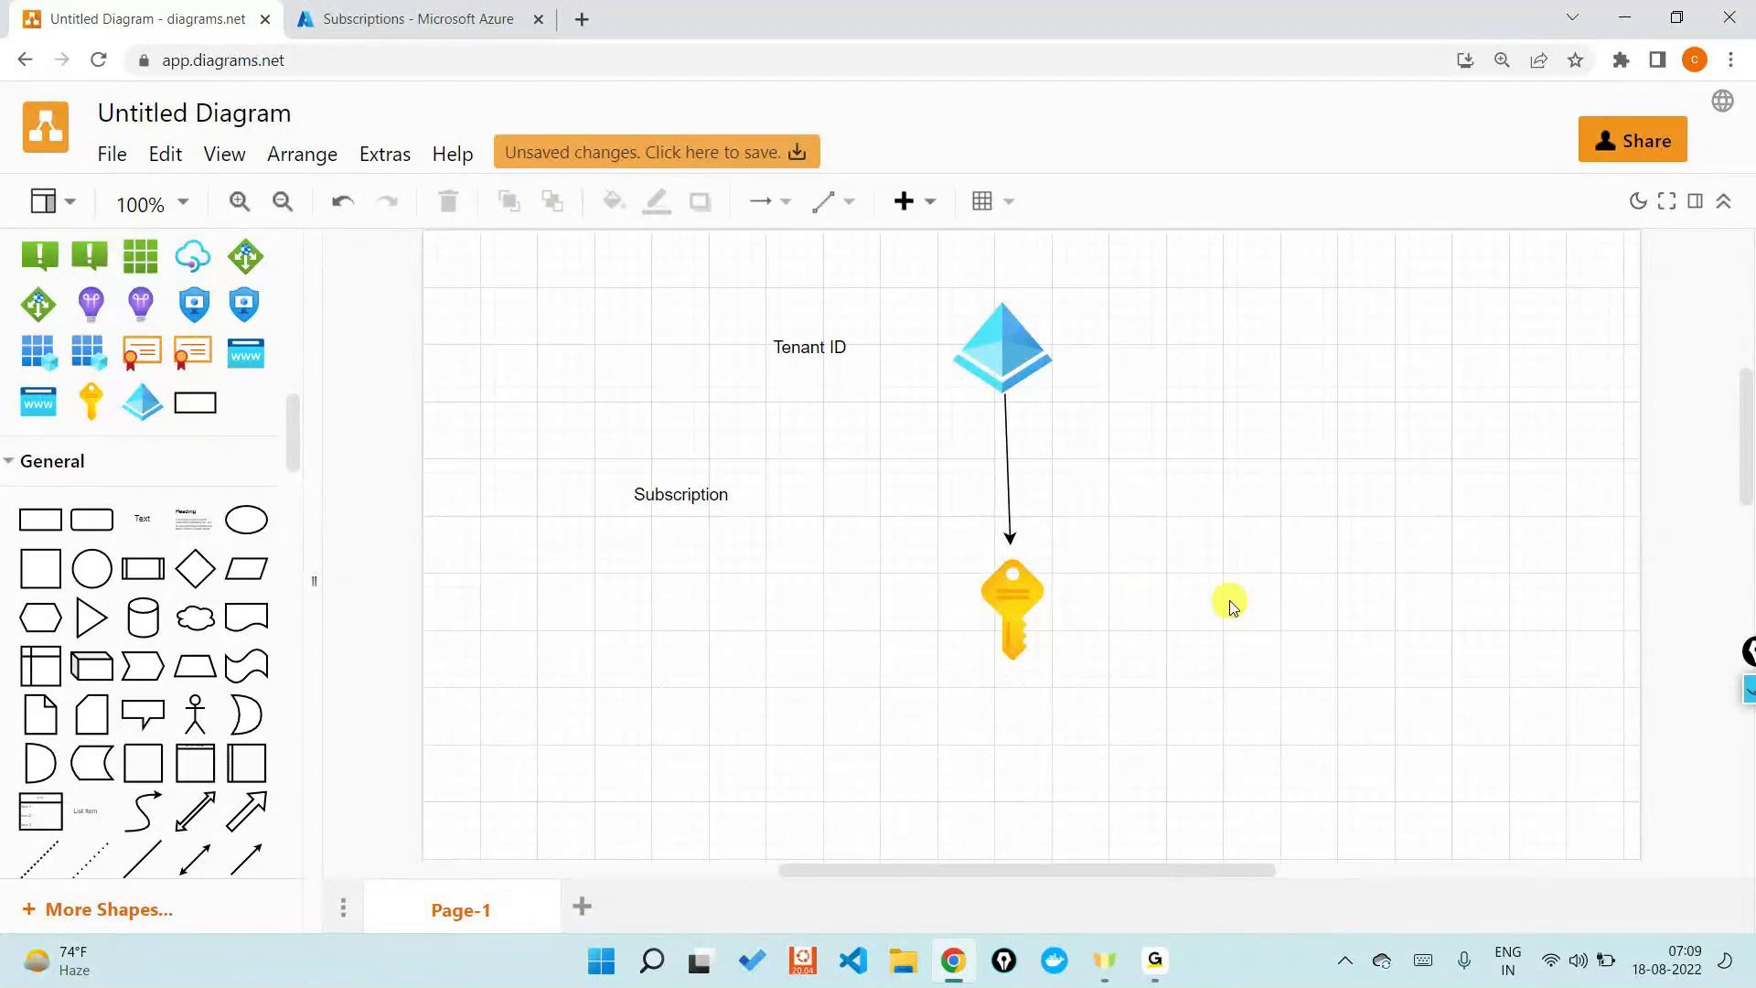
# - Place a user icon from the Azure library below the key, shrunk to about half size
pyautogui.scroll(-1, 1230, 604)
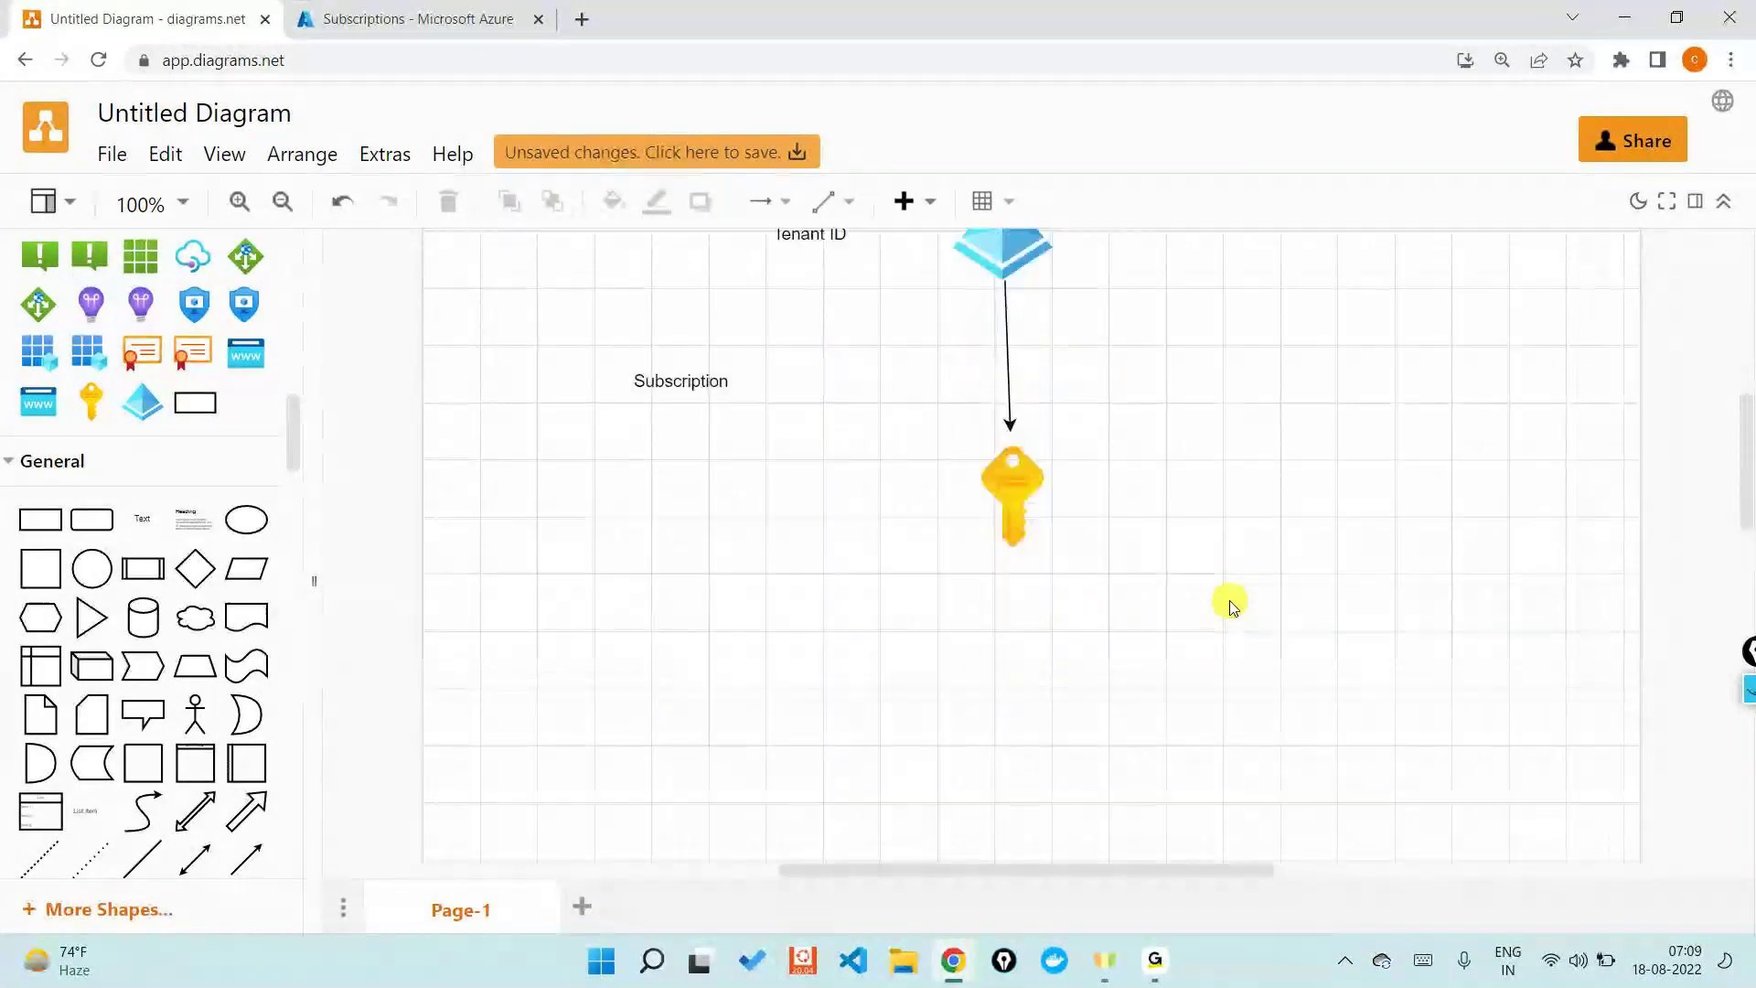
pyautogui.scroll(3, 201, 519)
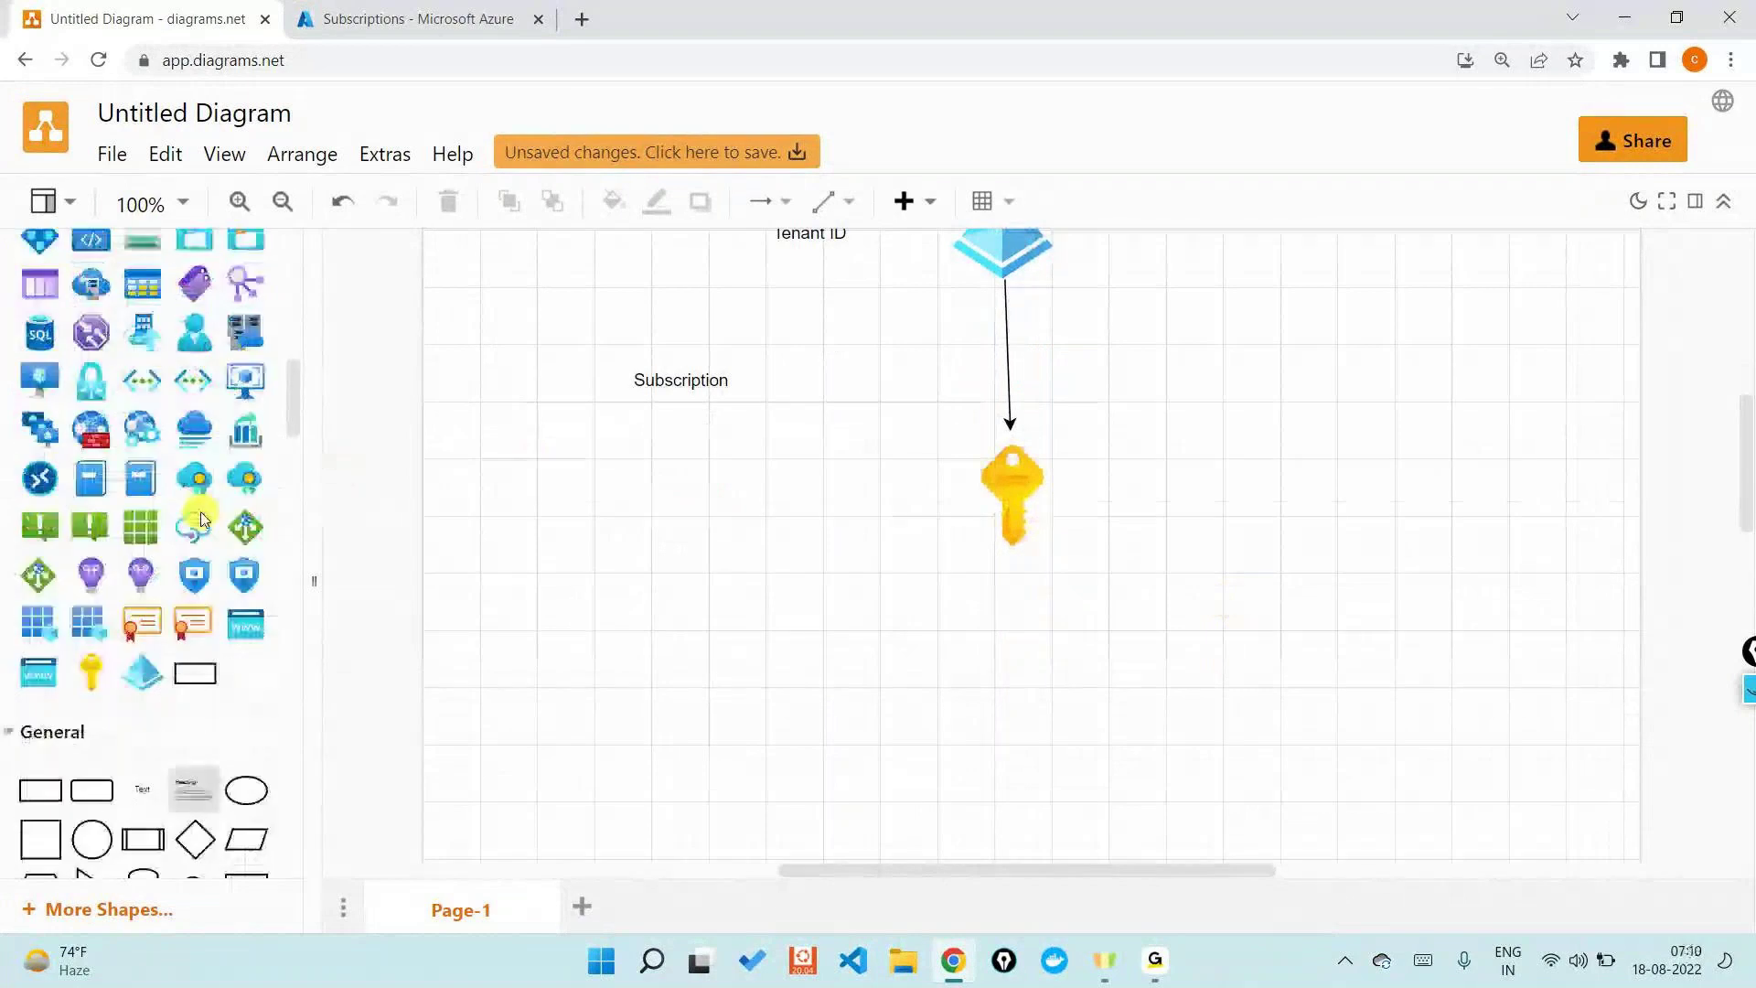
pyautogui.scroll(1, 201, 518)
pyautogui.moveTo(193, 403); pyautogui.dragTo(702, 723)
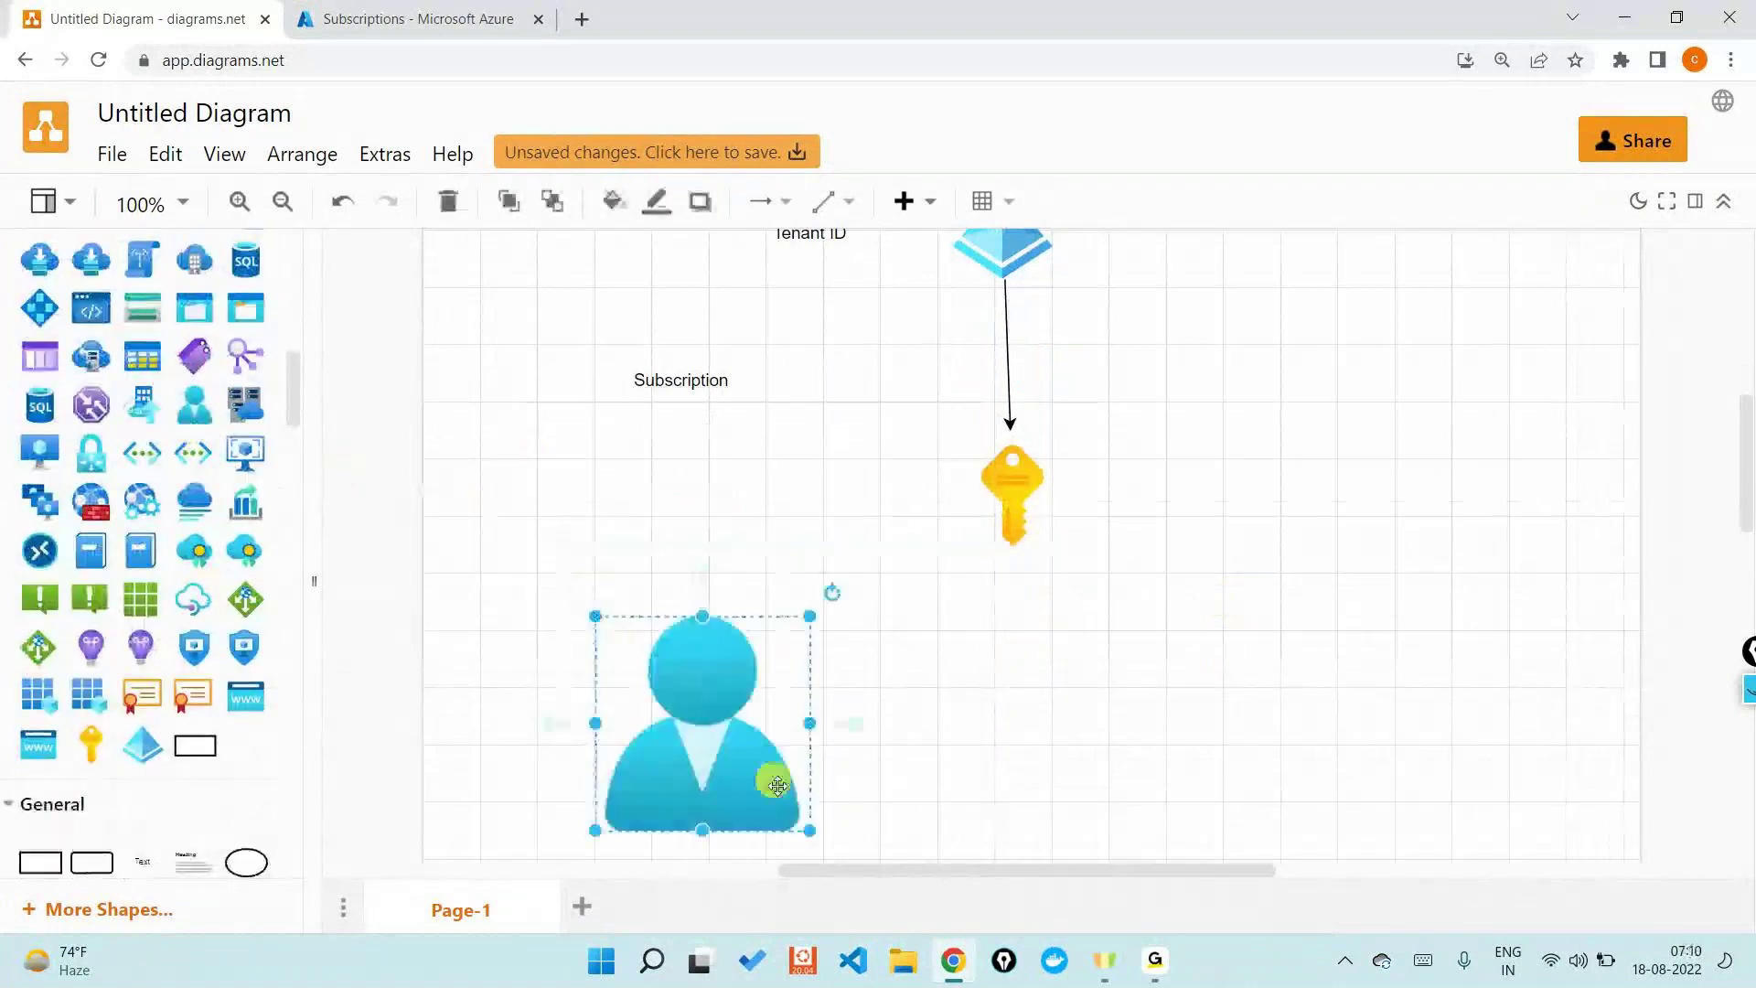
pyautogui.moveTo(809, 830); pyautogui.dragTo(1453, 651)
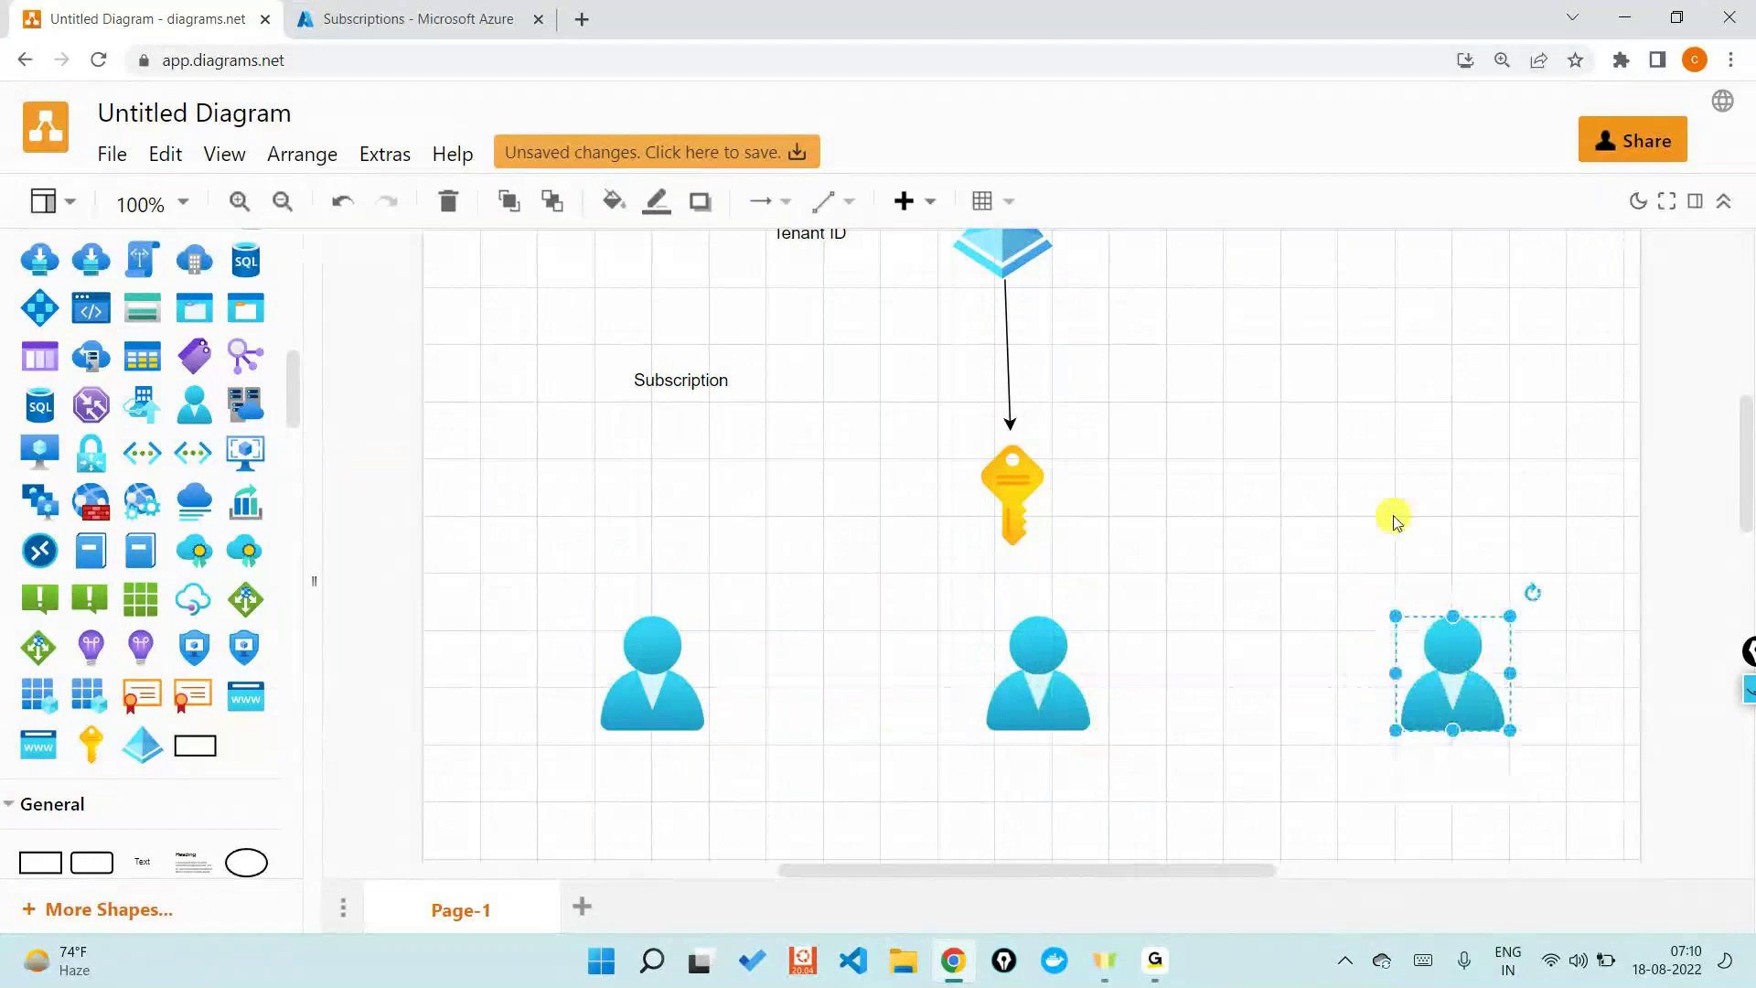
pyautogui.click(1390, 514)
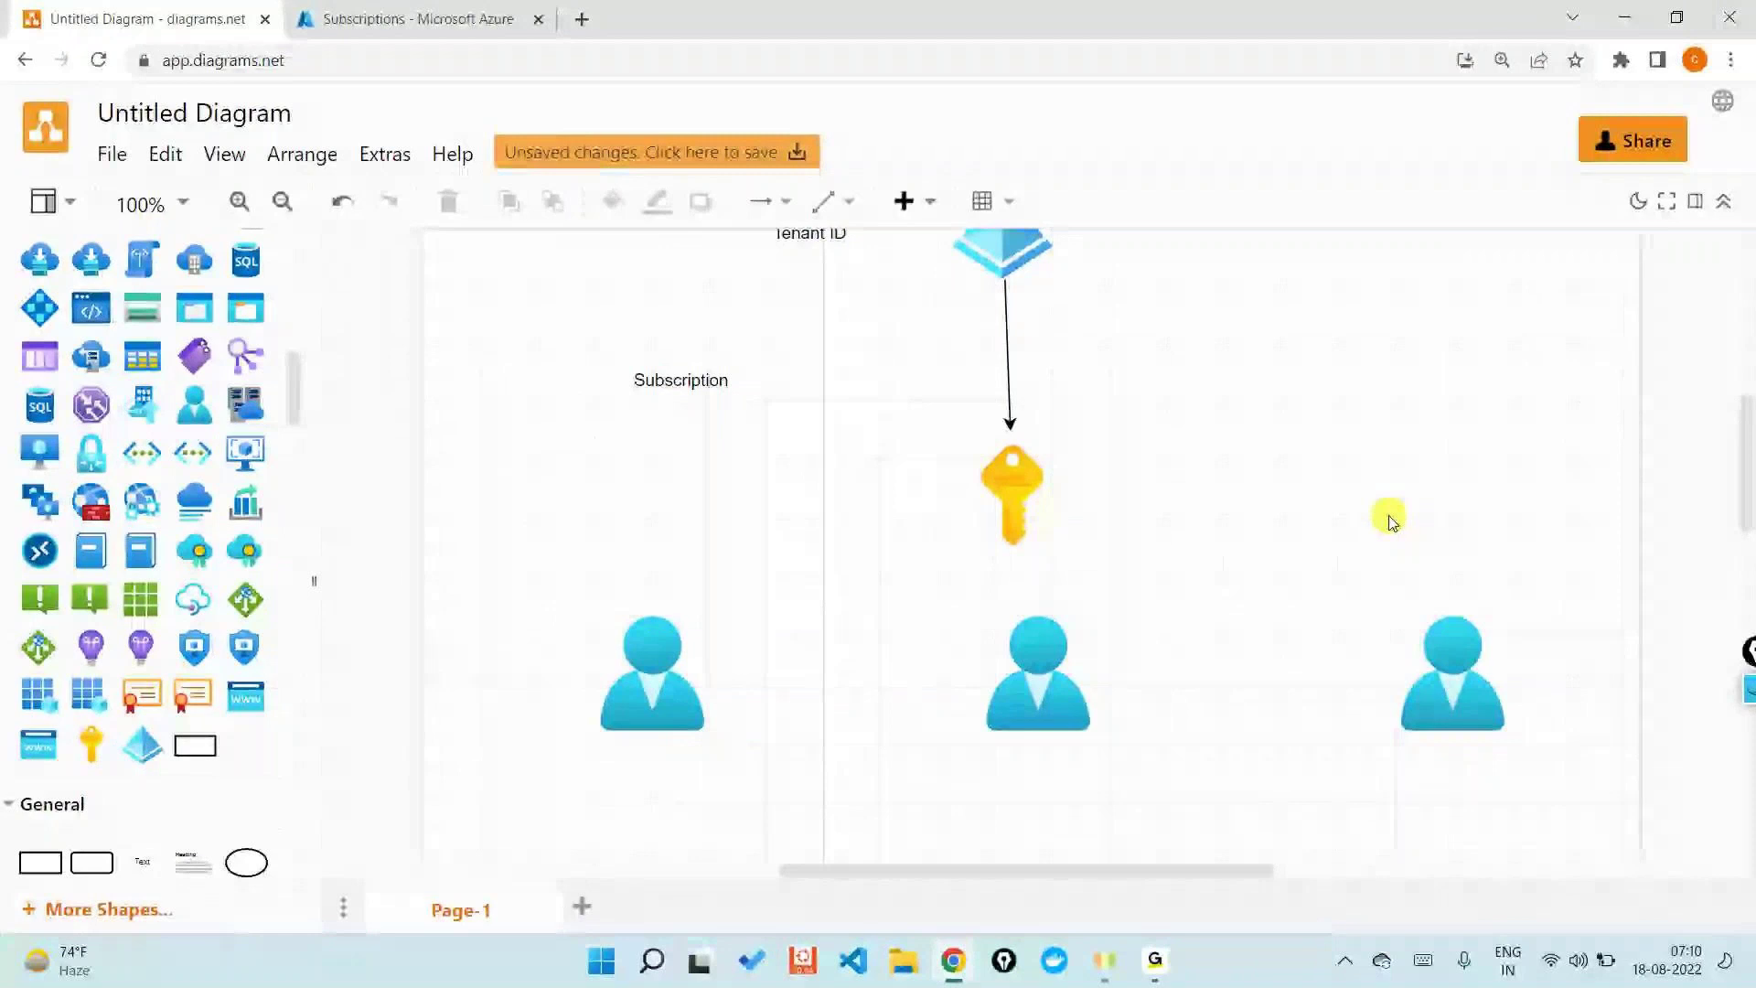
# - Draw arrows from the subscription key to the left, middle and right user icons
pyautogui.click(1015, 498)
pyautogui.moveTo(1009, 596); pyautogui.dragTo(699, 640)
pyautogui.click(1015, 512)
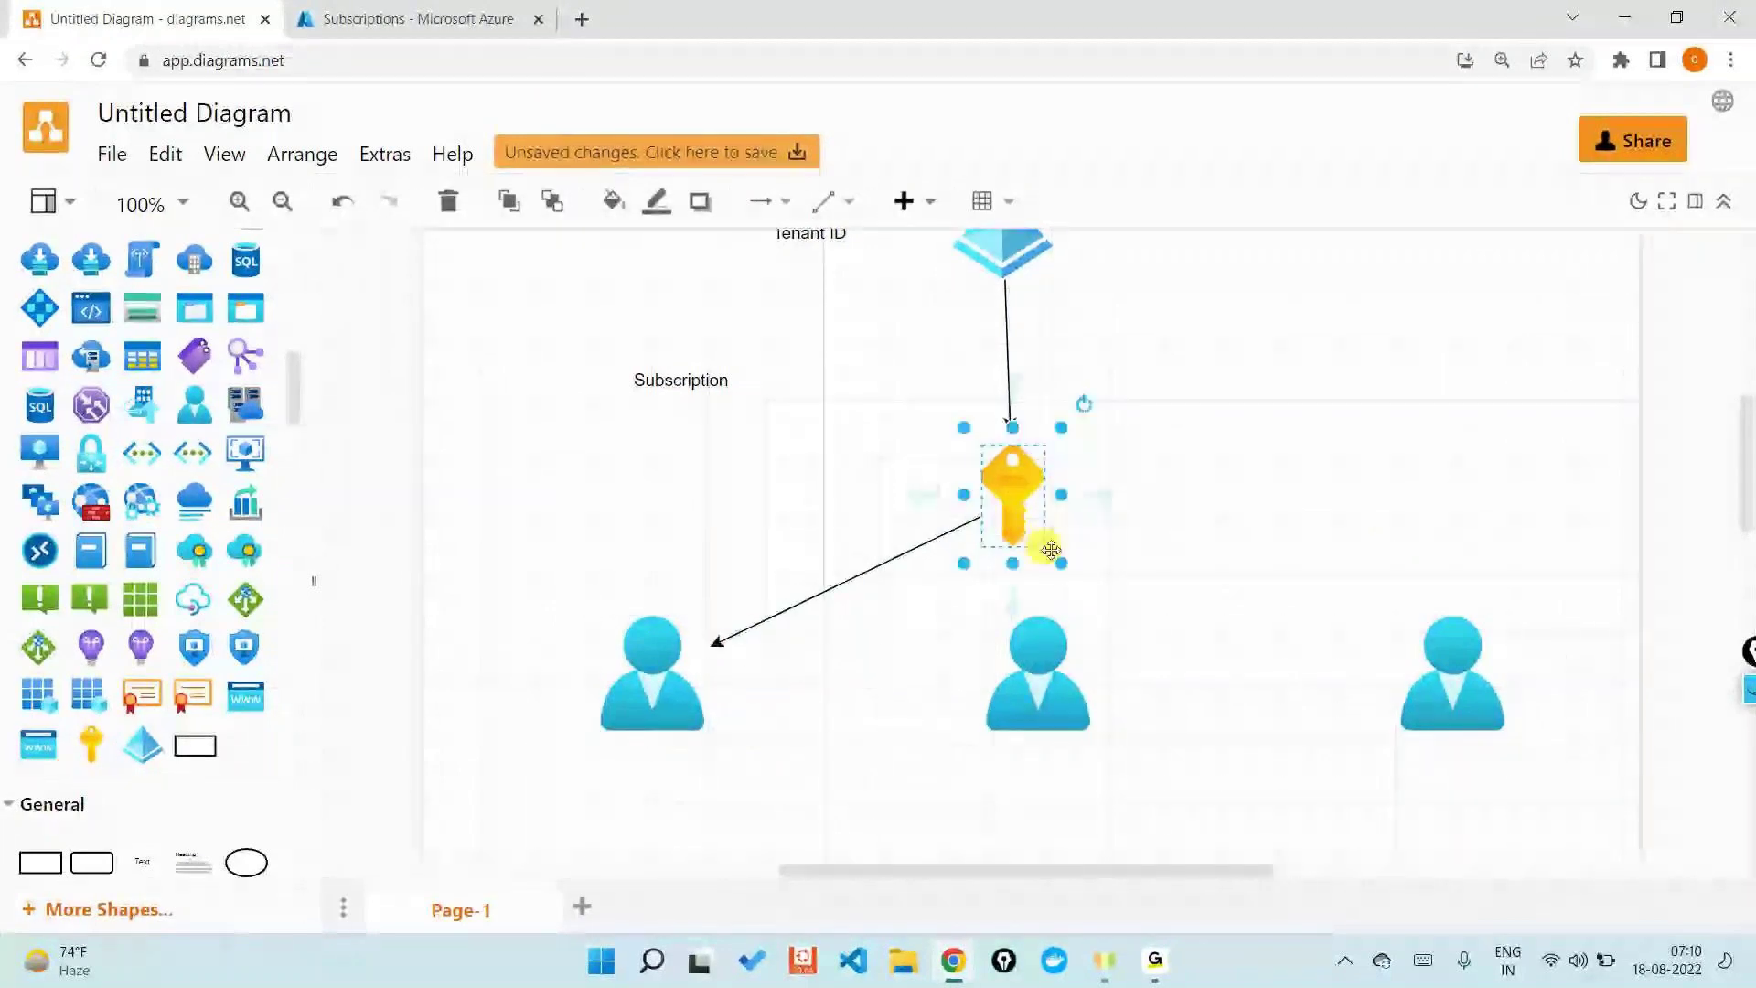
pyautogui.moveTo(1101, 502); pyautogui.dragTo(1039, 636)
pyautogui.moveTo(1088, 494); pyautogui.dragTo(1385, 642)
pyautogui.click(1405, 468)
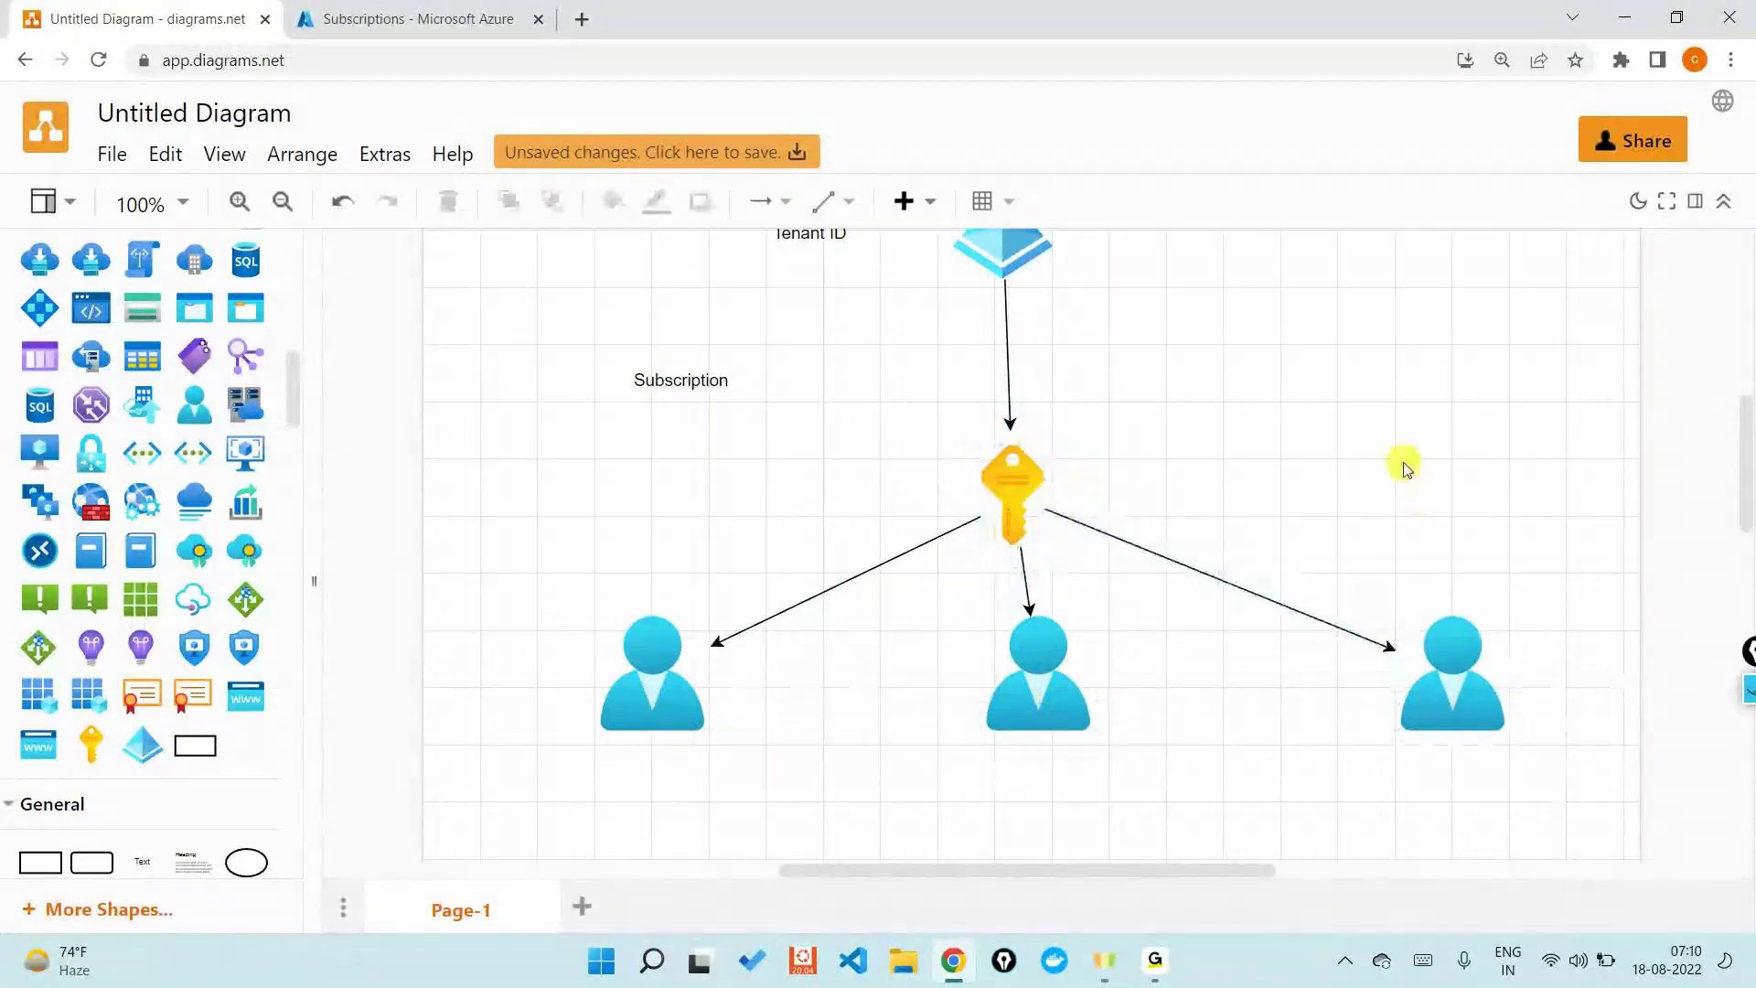
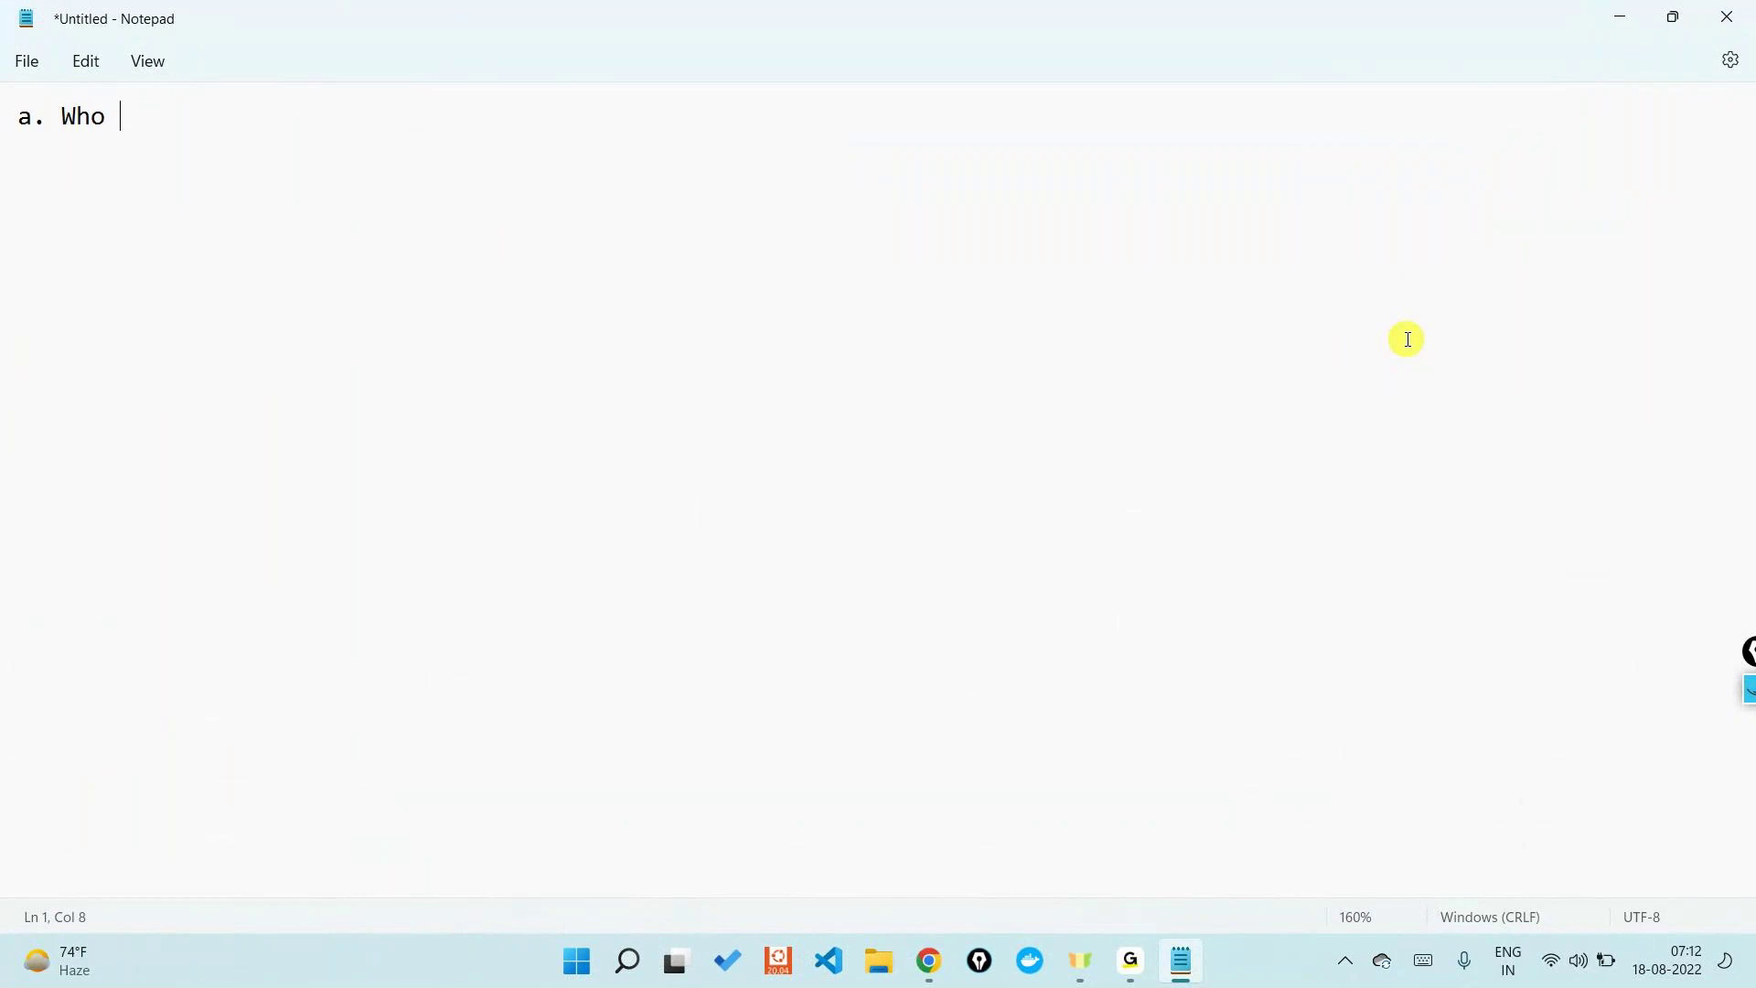
# - Complete the note 'Who ever needs access to Azure Portal -- Need to be a part of your Active Directory', then minimize Notepad
pyautogui.write('ever needs to access')
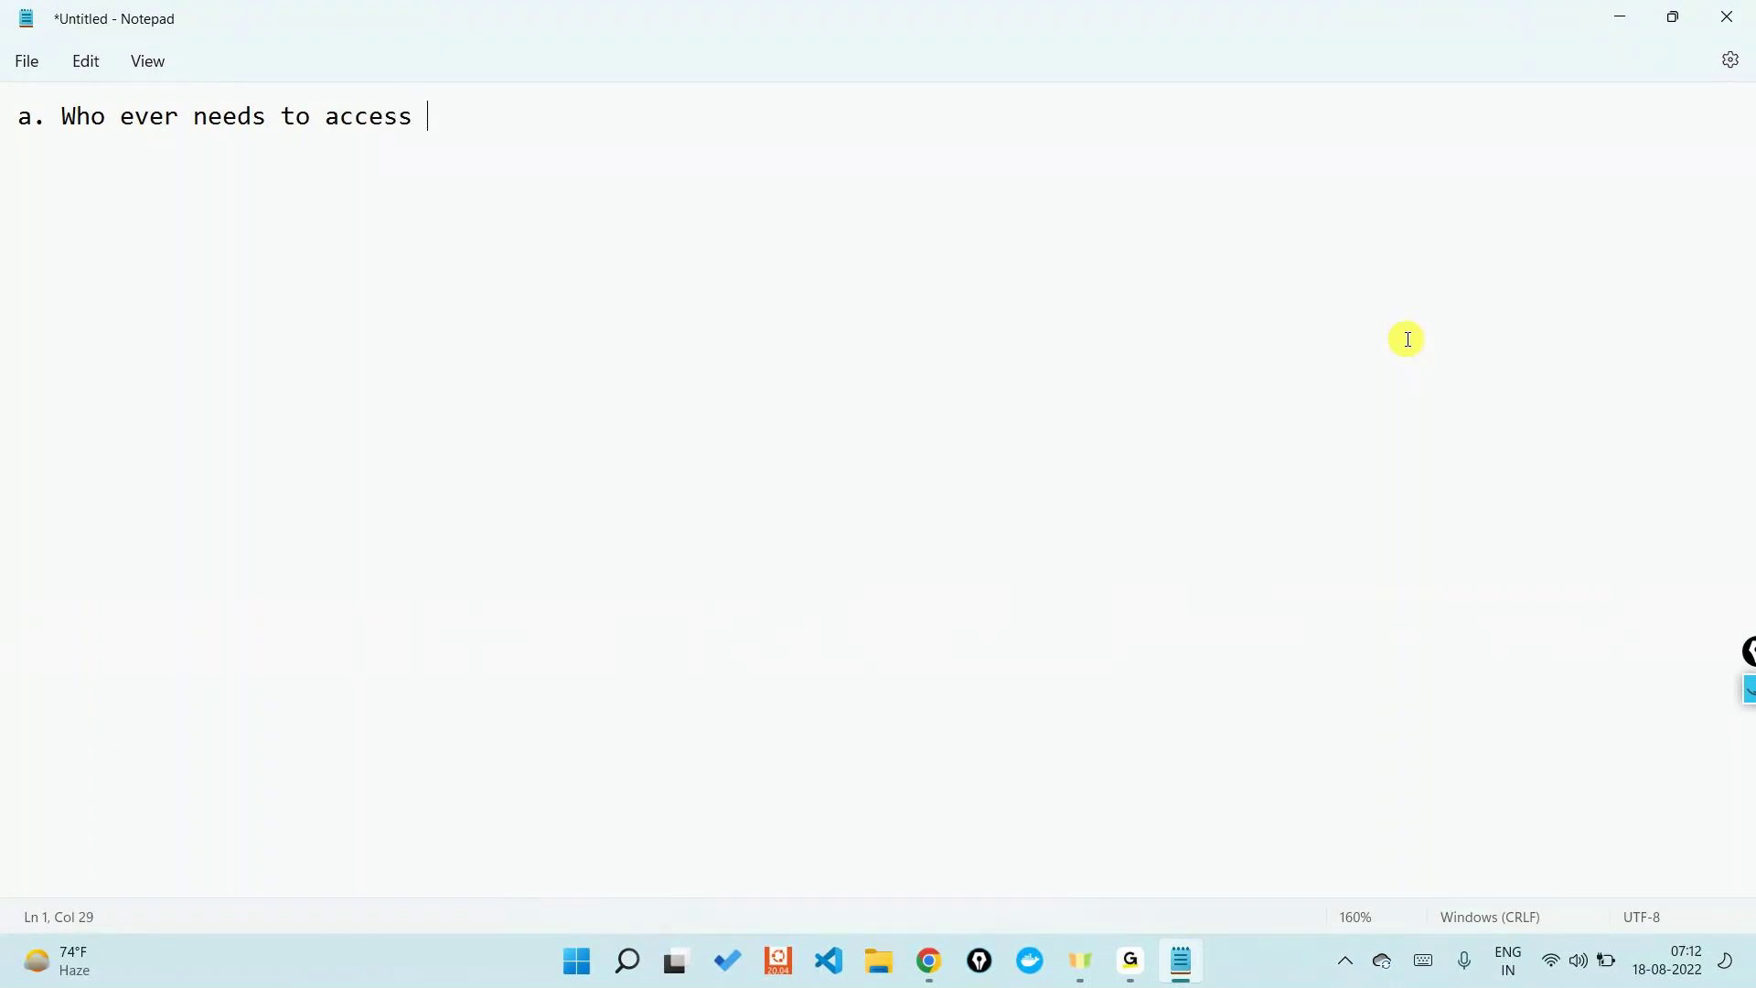
pyautogui.press('BackSpace')
pyautogui.press('BackSpace')
pyautogui.press('BackSpace')
pyautogui.press('BackSpace')
pyautogui.press('BackSpace')
pyautogui.press('BackSpace')
pyautogui.press('BackSpace')
pyautogui.press('BackSpace')
pyautogui.press('BackSpace')
pyautogui.write('a')
pyautogui.write('ccess to Azure Portal -- Need tp')
pyautogui.press('BackSpace')
pyautogui.write('o be a part of your Active Directory')
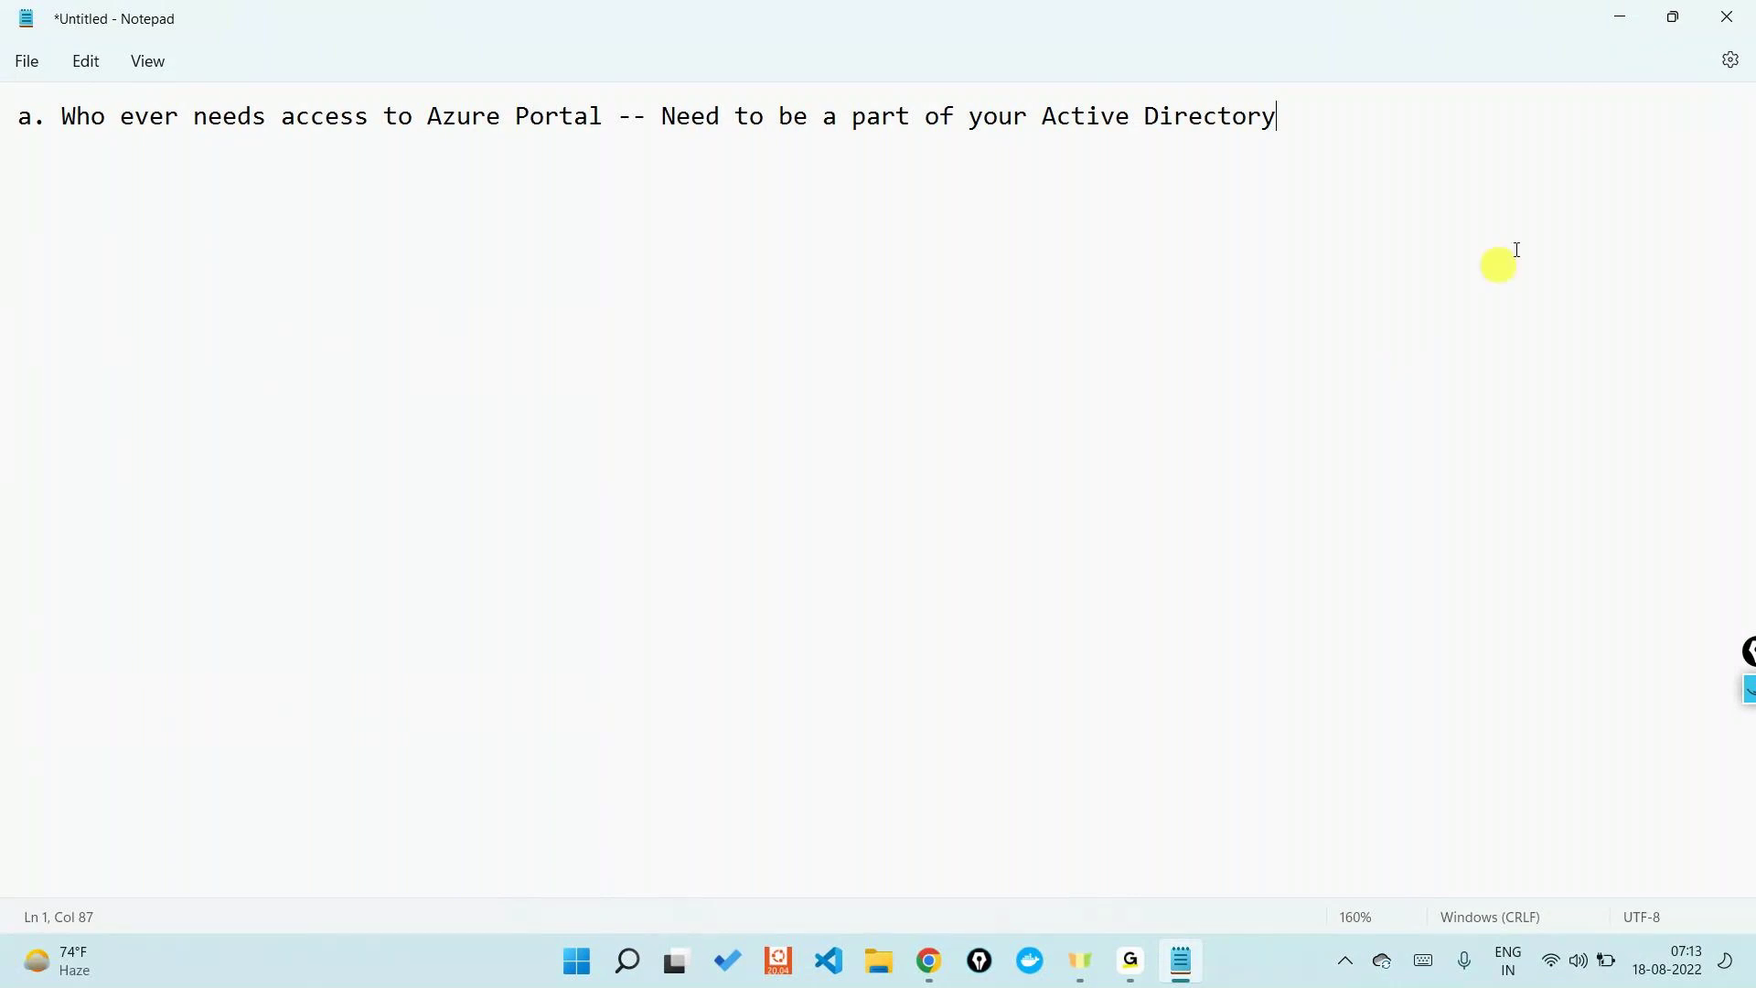
pyautogui.click(1635, 17)
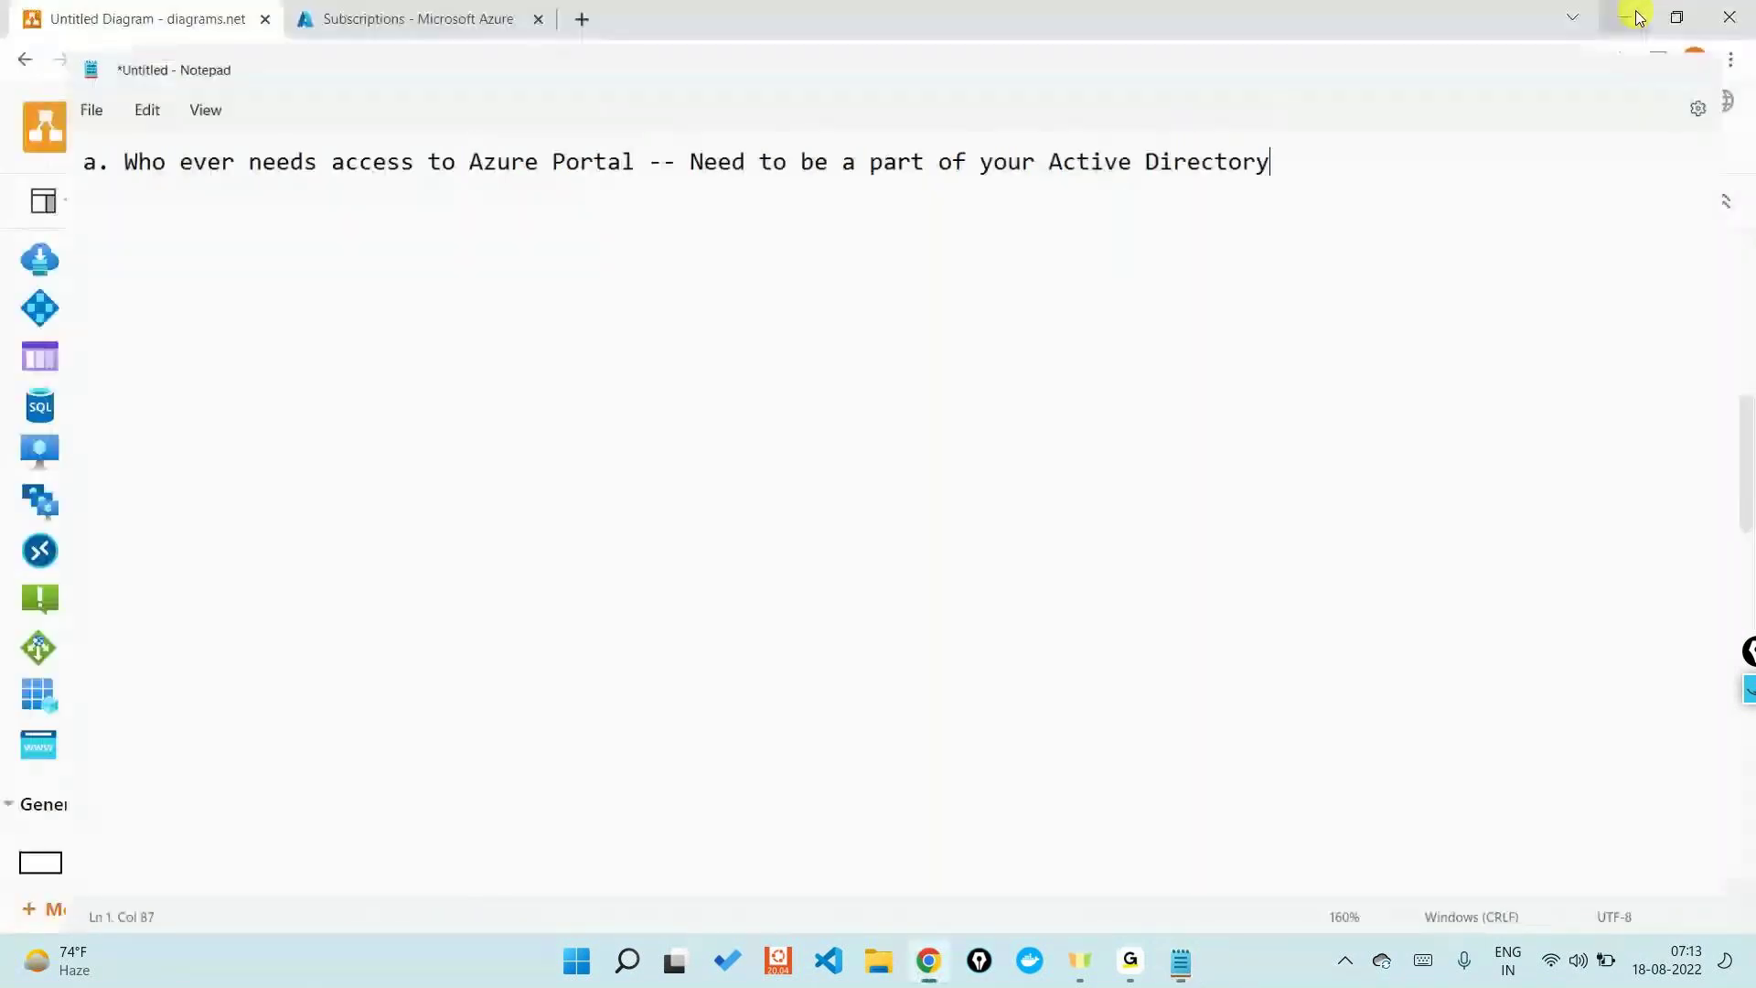
# - Add Page-2 and place a laptop icon, found by searching 'laptop', plus an Actor on the canvas
pyautogui.click(781, 906)
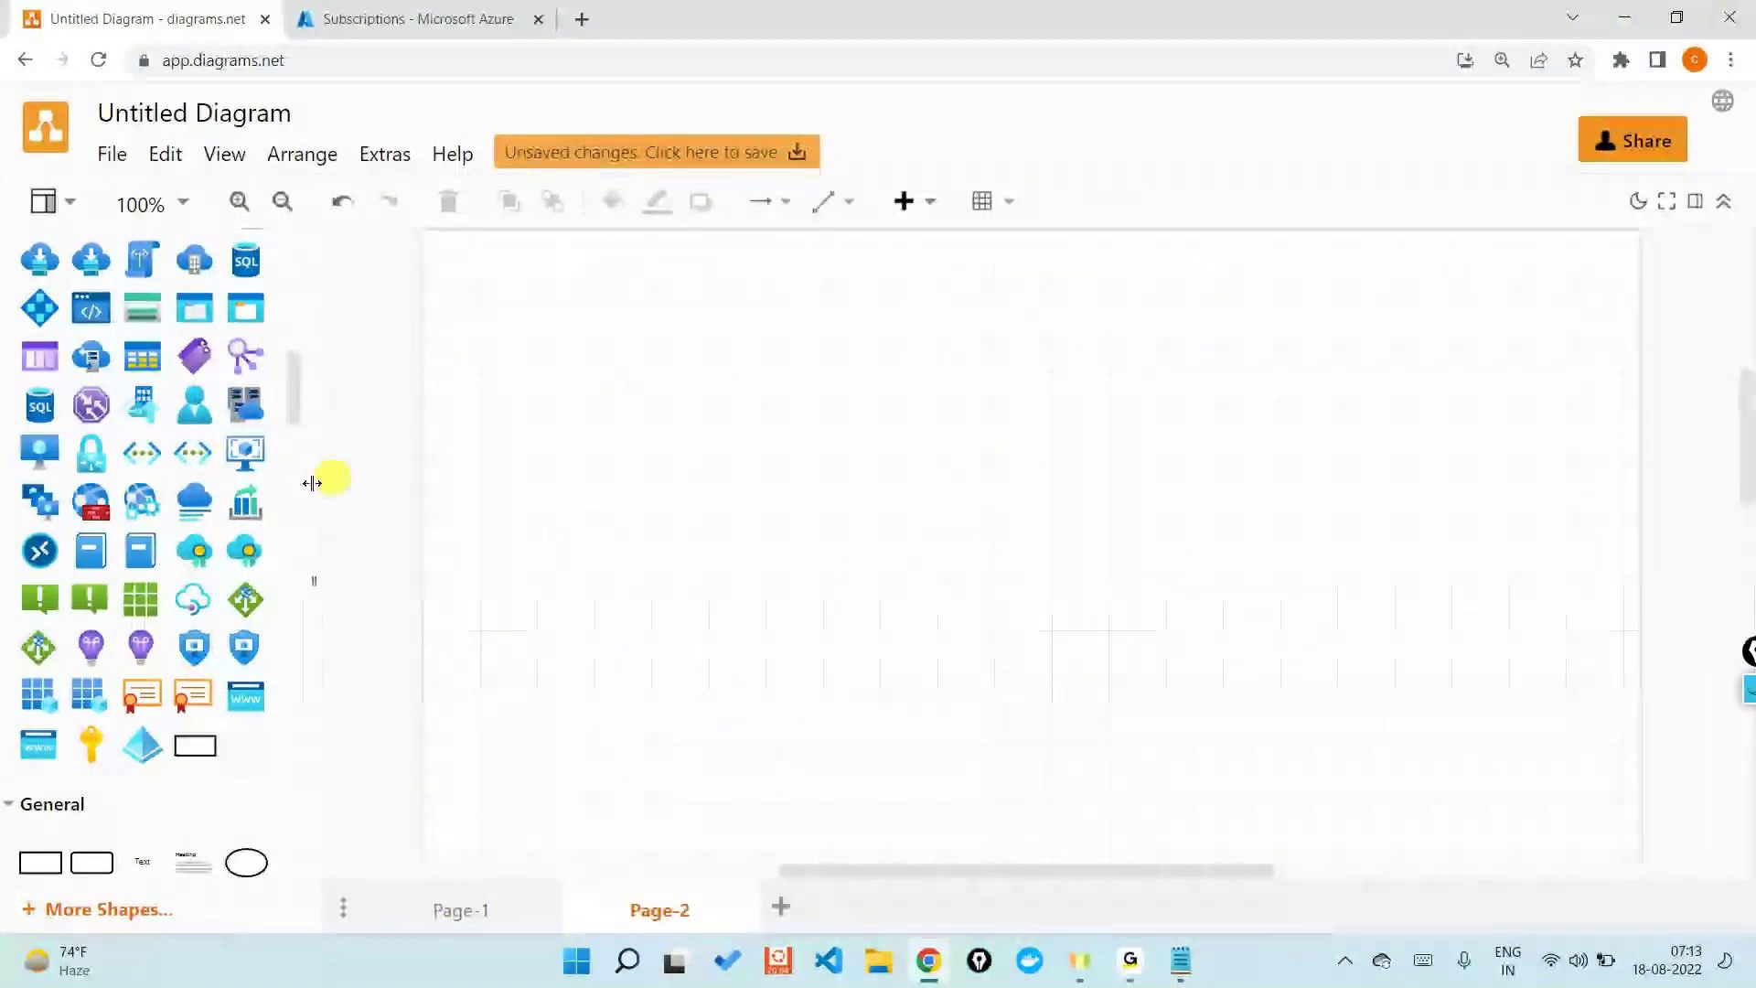
pyautogui.scroll(2, 144, 578)
pyautogui.scroll(10, 144, 578)
pyautogui.click(111, 267)
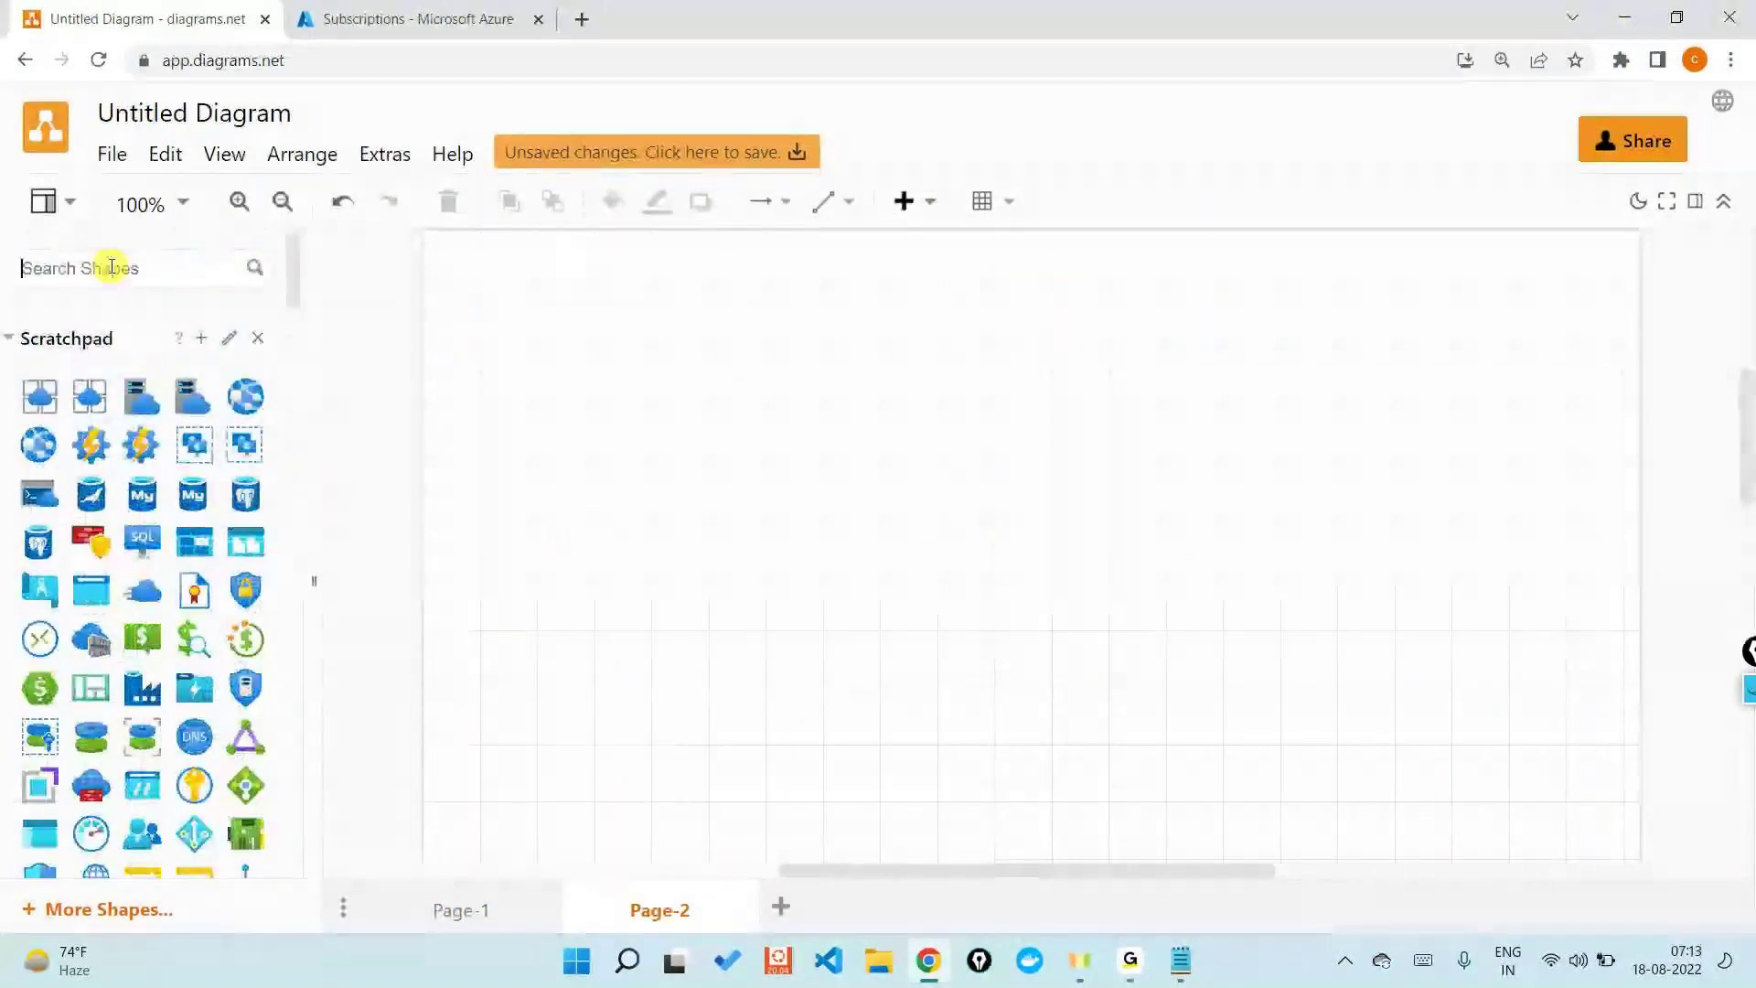
pyautogui.write('laptop')
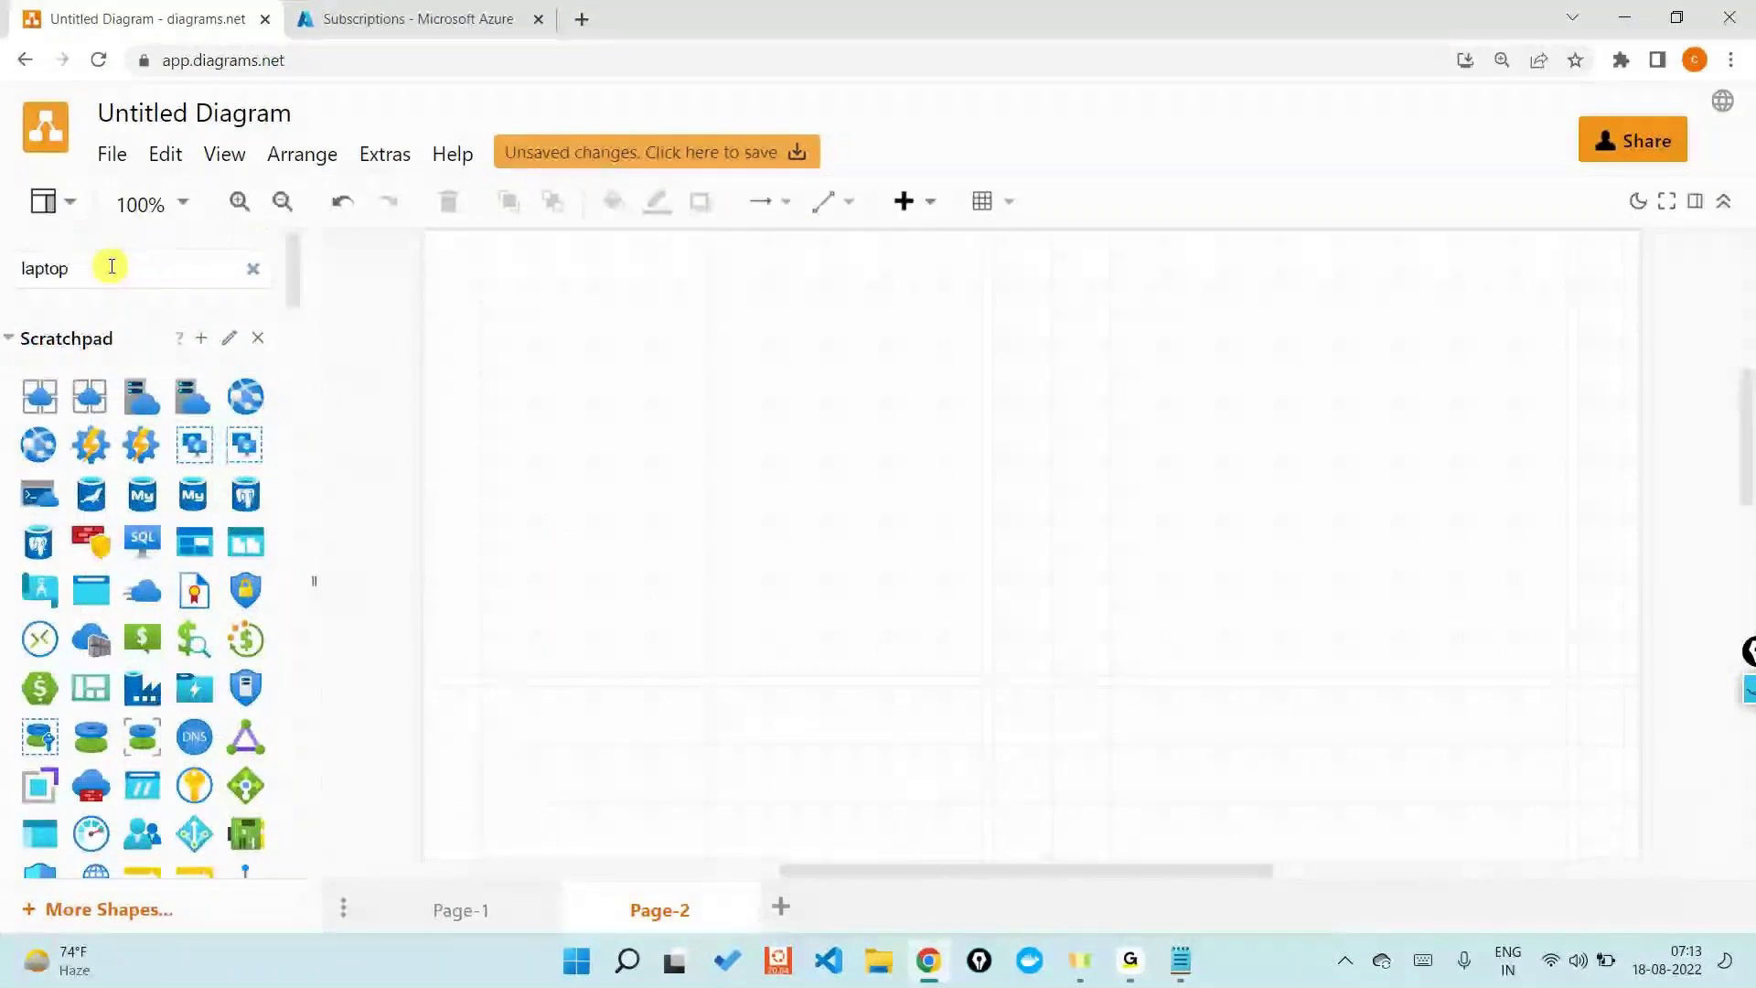
pyautogui.press('Return')
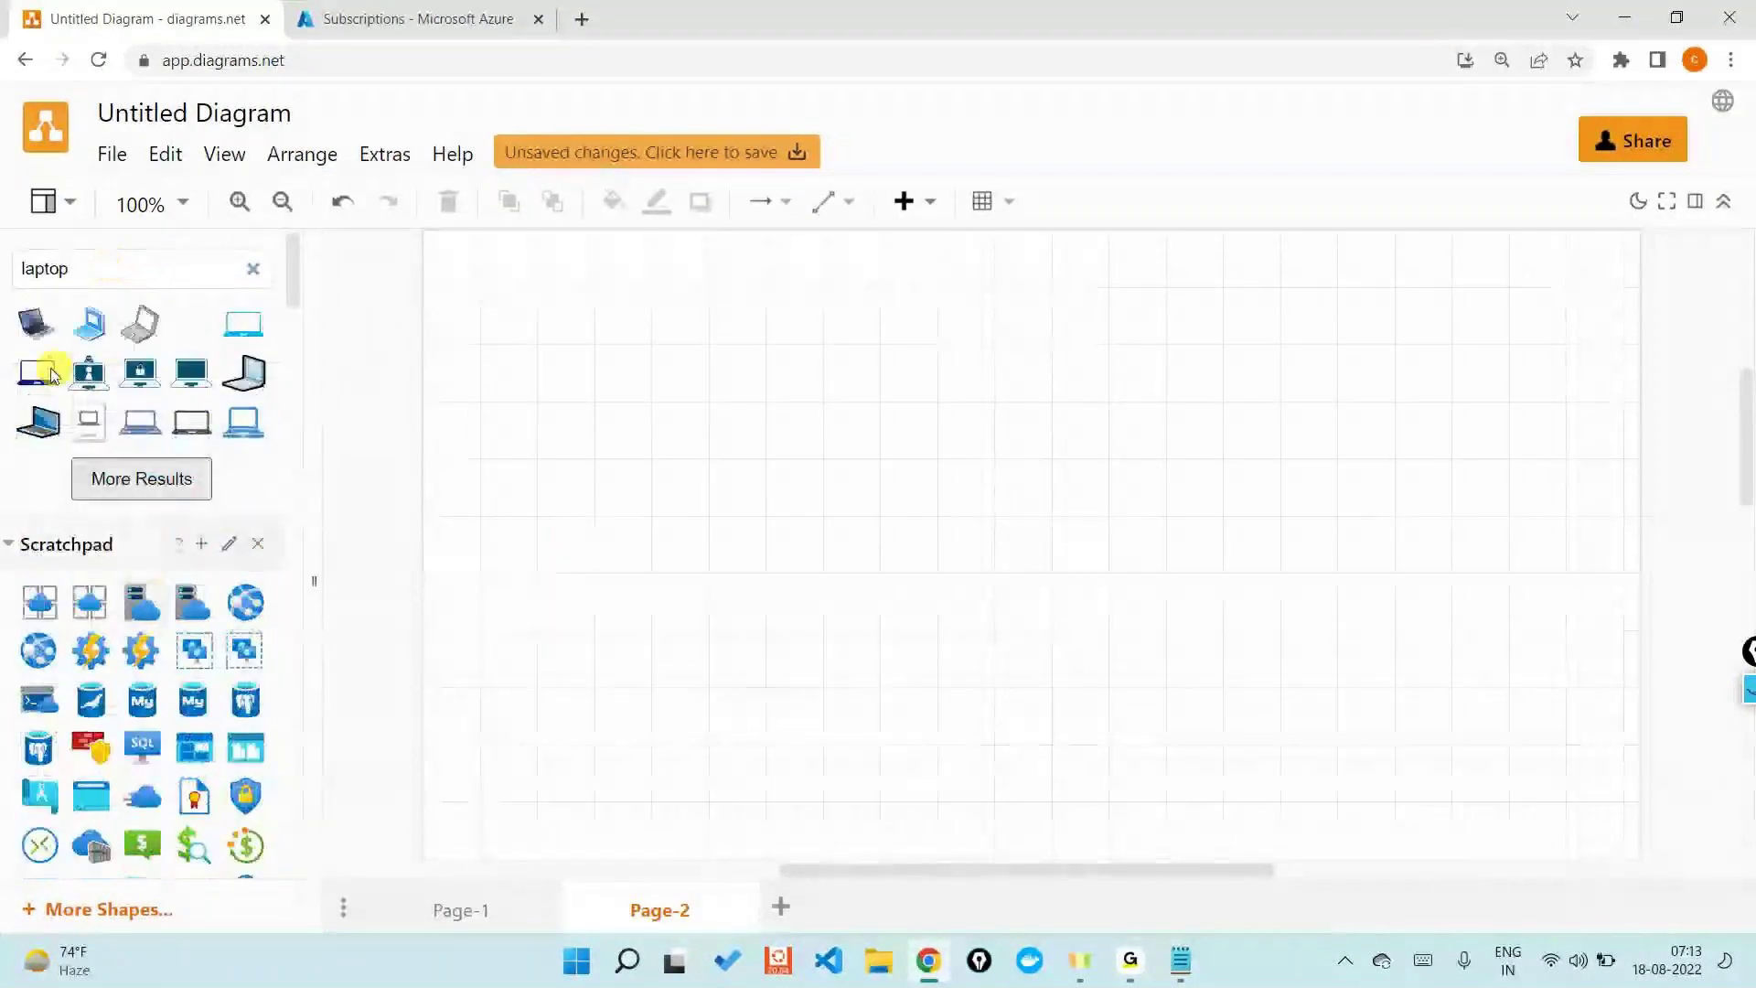
pyautogui.moveTo(52, 375); pyautogui.dragTo(722, 647)
pyautogui.click(890, 654)
pyautogui.scroll(-3, 162, 658)
pyautogui.scroll(-5, 162, 659)
pyautogui.scroll(10, 155, 549)
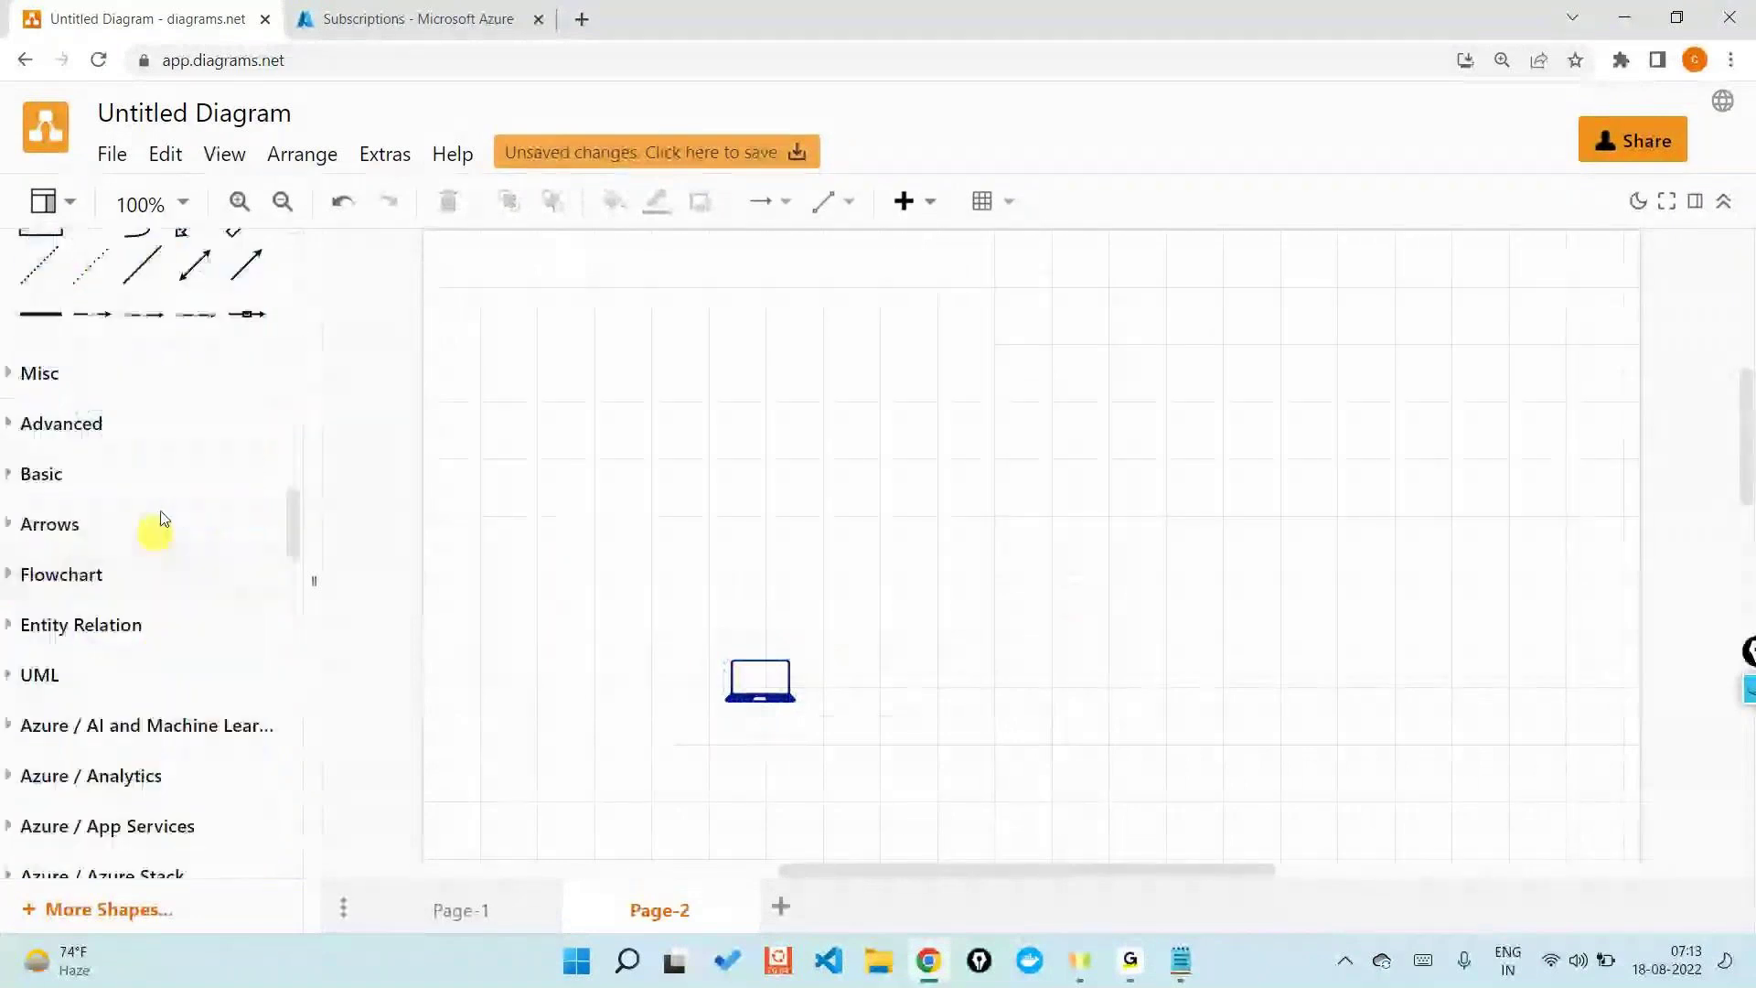
pyautogui.moveTo(192, 461); pyautogui.dragTo(717, 686)
# - Place a Chrome icon above-right of the laptop and draw an arrow from the laptop to it
pyautogui.scroll(10, 228, 454)
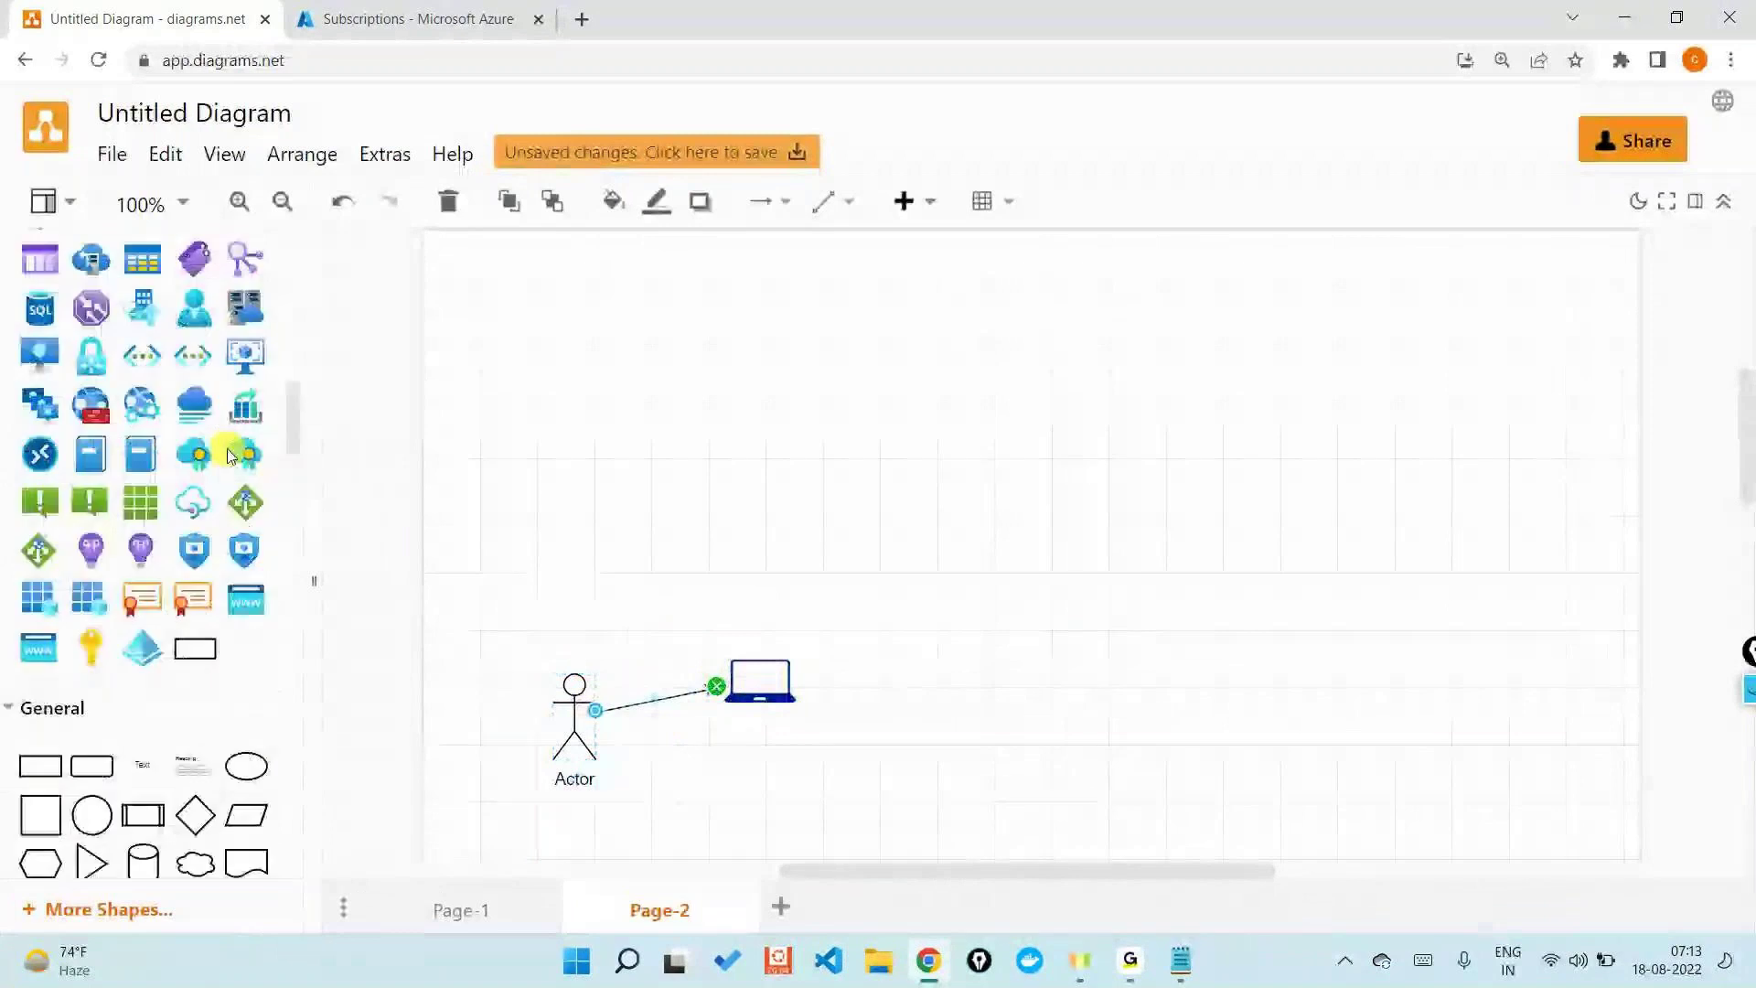
pyautogui.doubleClick(122, 256)
pyautogui.write('chrome')
pyautogui.press('Return')
pyautogui.moveTo(89, 324); pyautogui.dragTo(933, 484)
pyautogui.click(819, 678)
pyautogui.moveTo(760, 634); pyautogui.dragTo(906, 521)
pyautogui.click(848, 400)
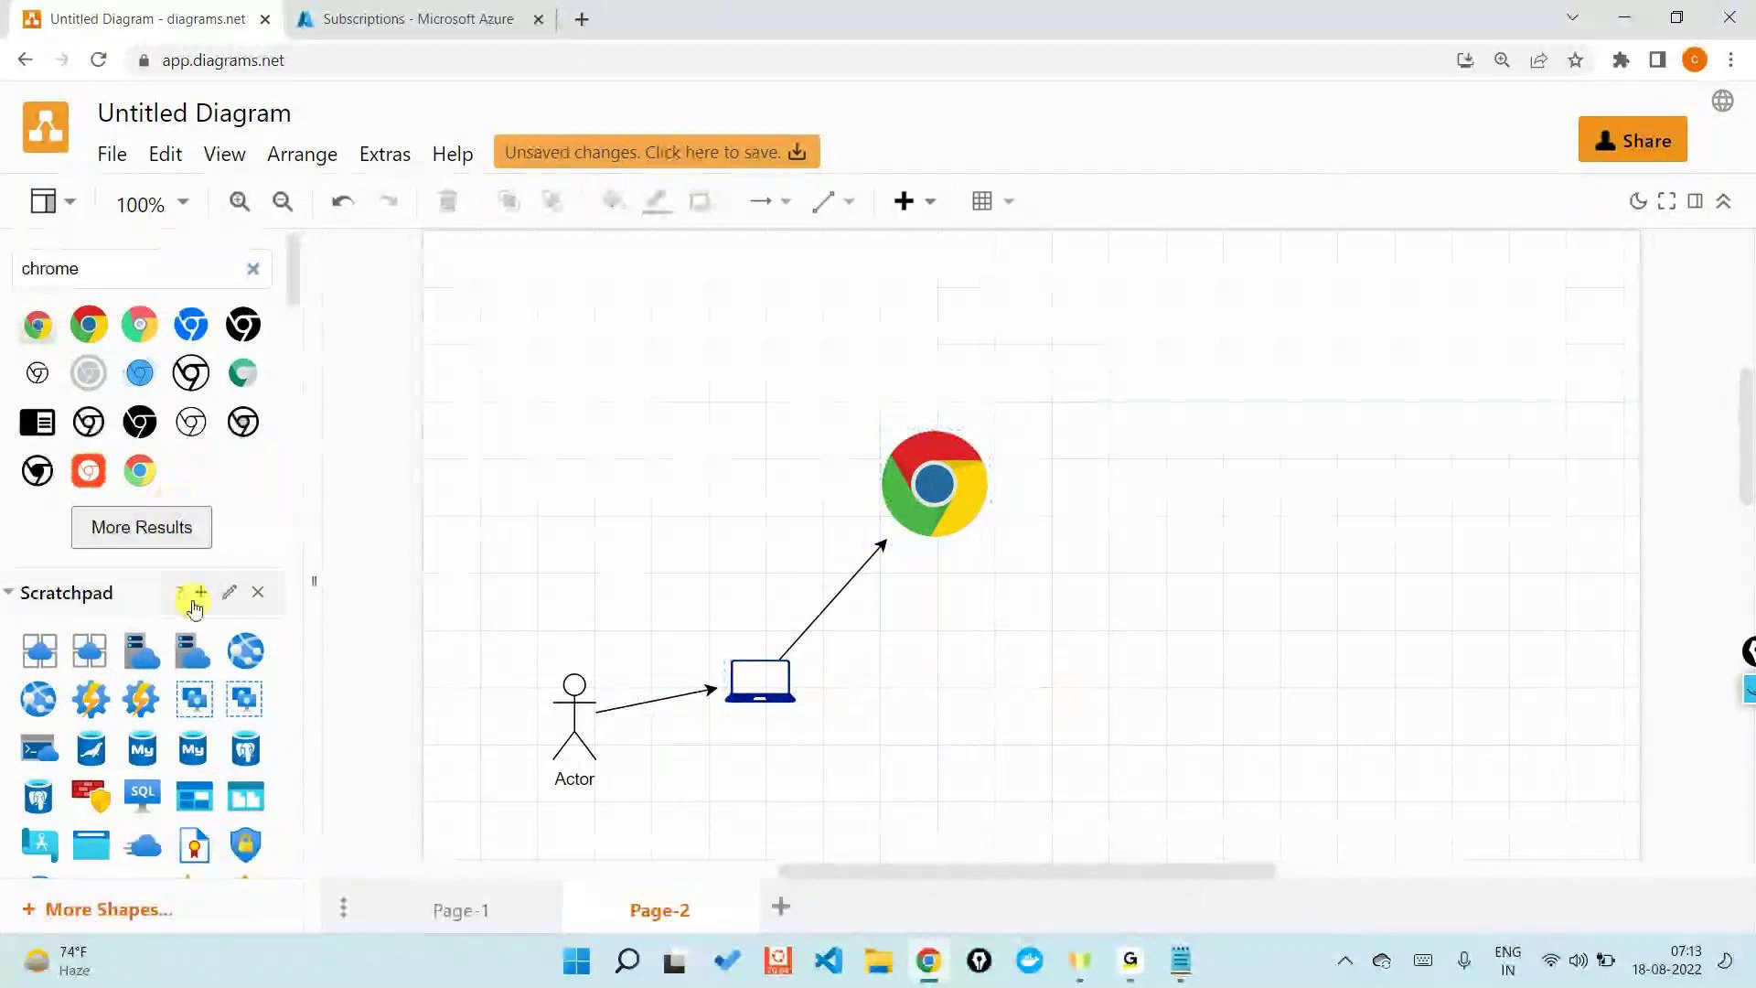
pyautogui.scroll(-8, 101, 604)
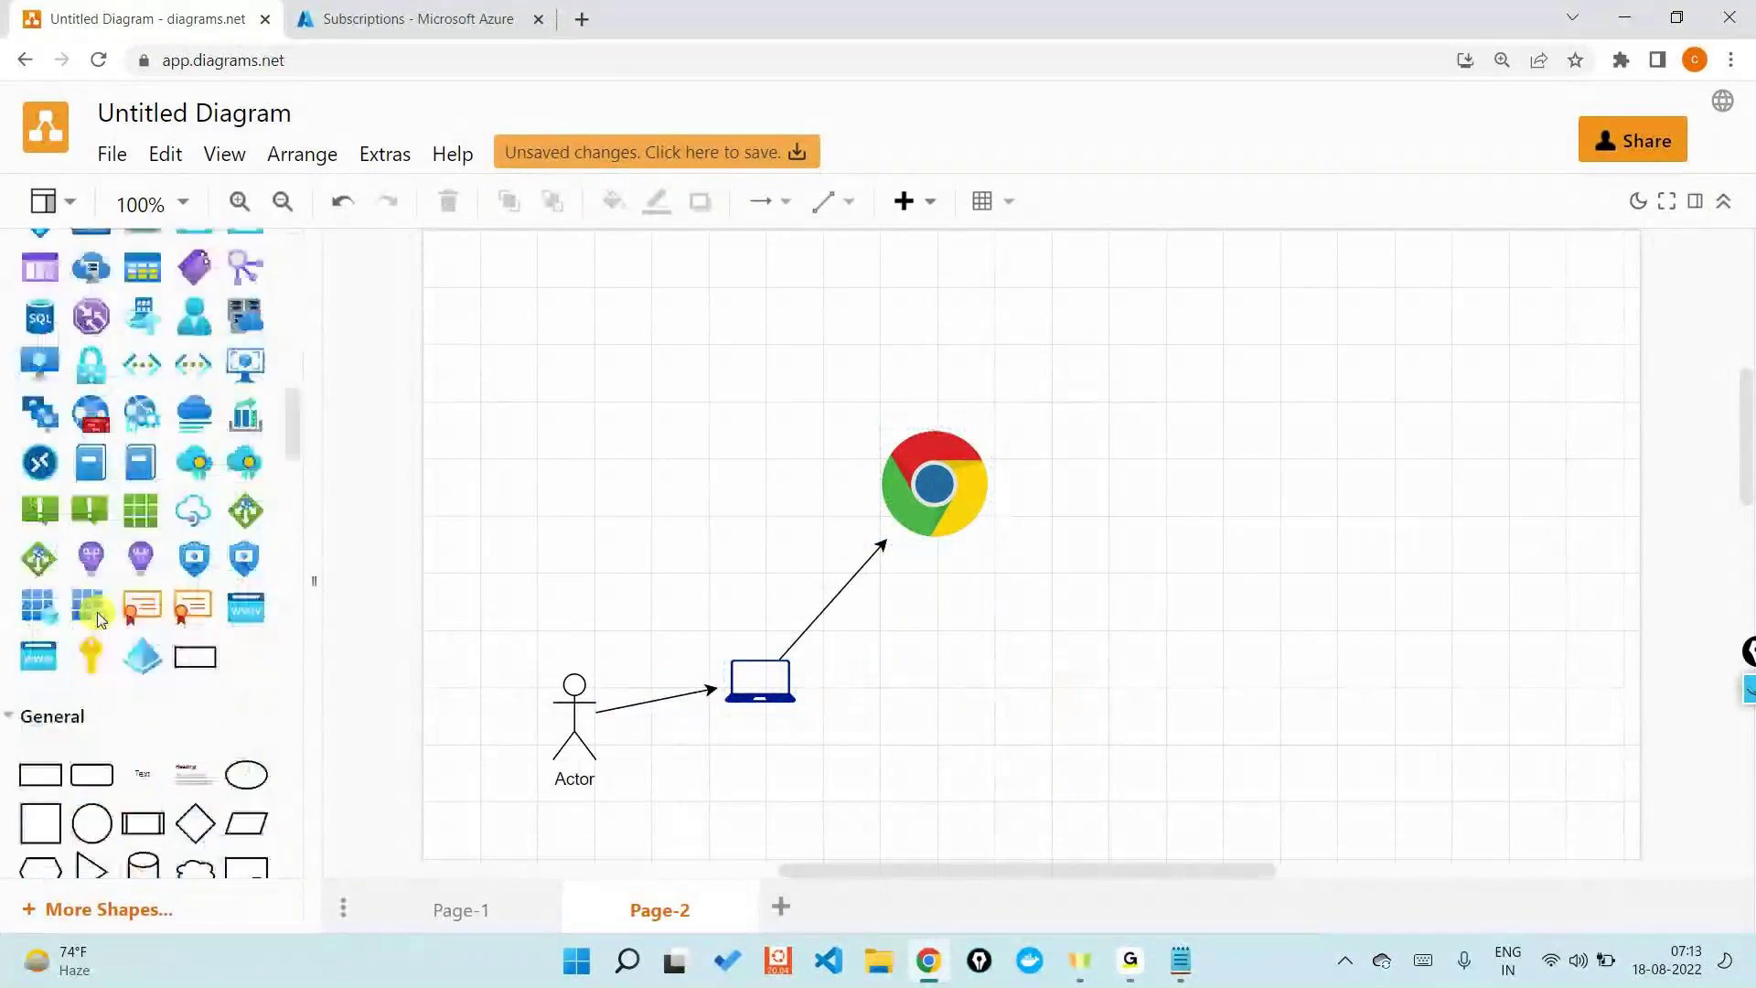
# - Add a 'Facebook.com' text label right of the Chrome icon and arrow Chrome to it
pyautogui.scroll(-4, 97, 611)
pyautogui.moveTo(142, 430); pyautogui.dragTo(1338, 464)
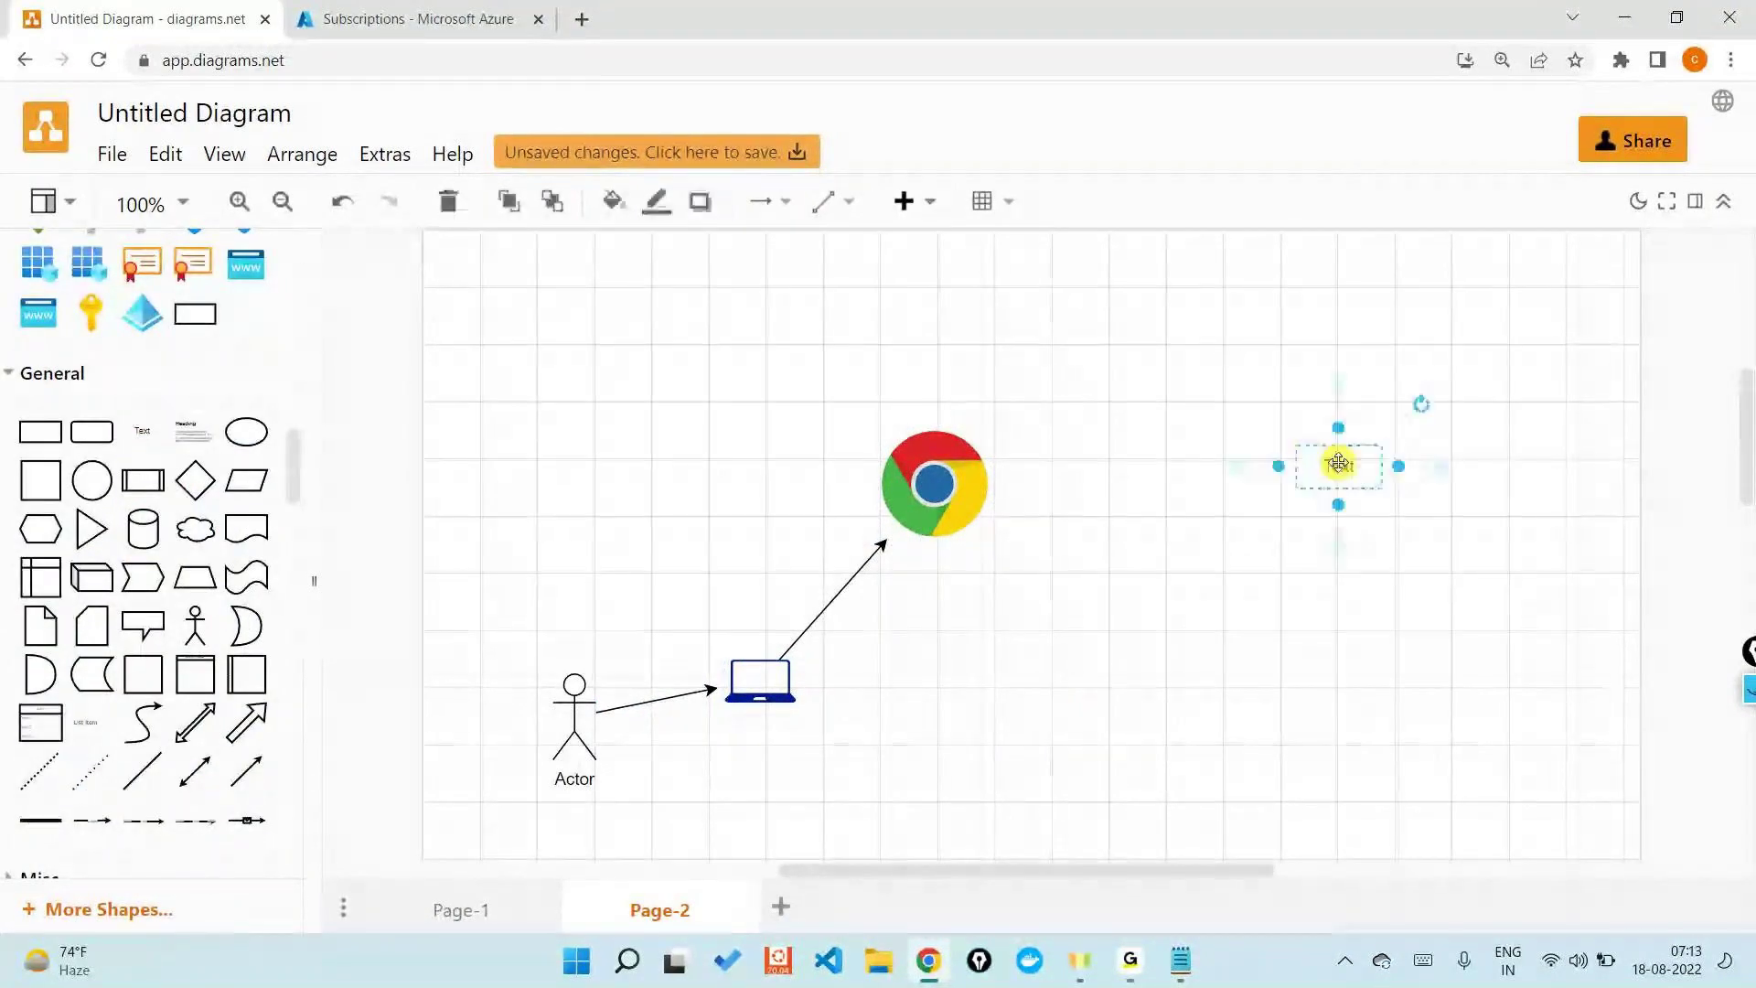
pyautogui.doubleClick(1365, 474)
pyautogui.write('F')
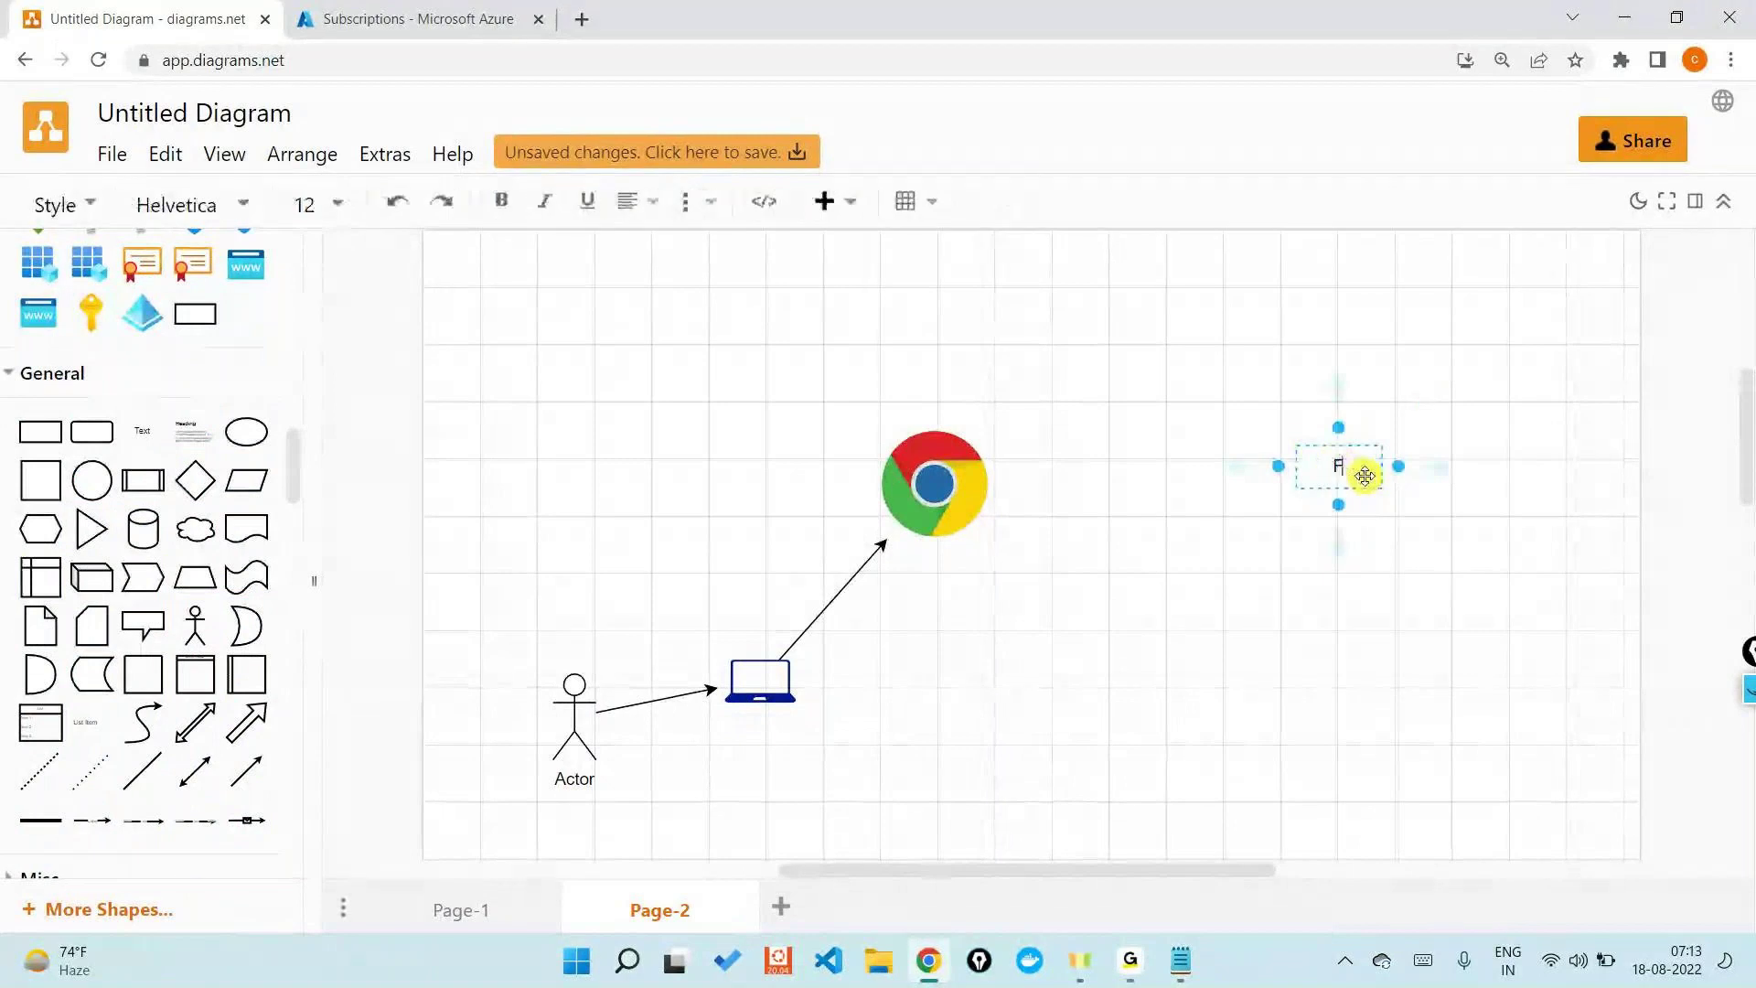
pyautogui.write('acebook.com')
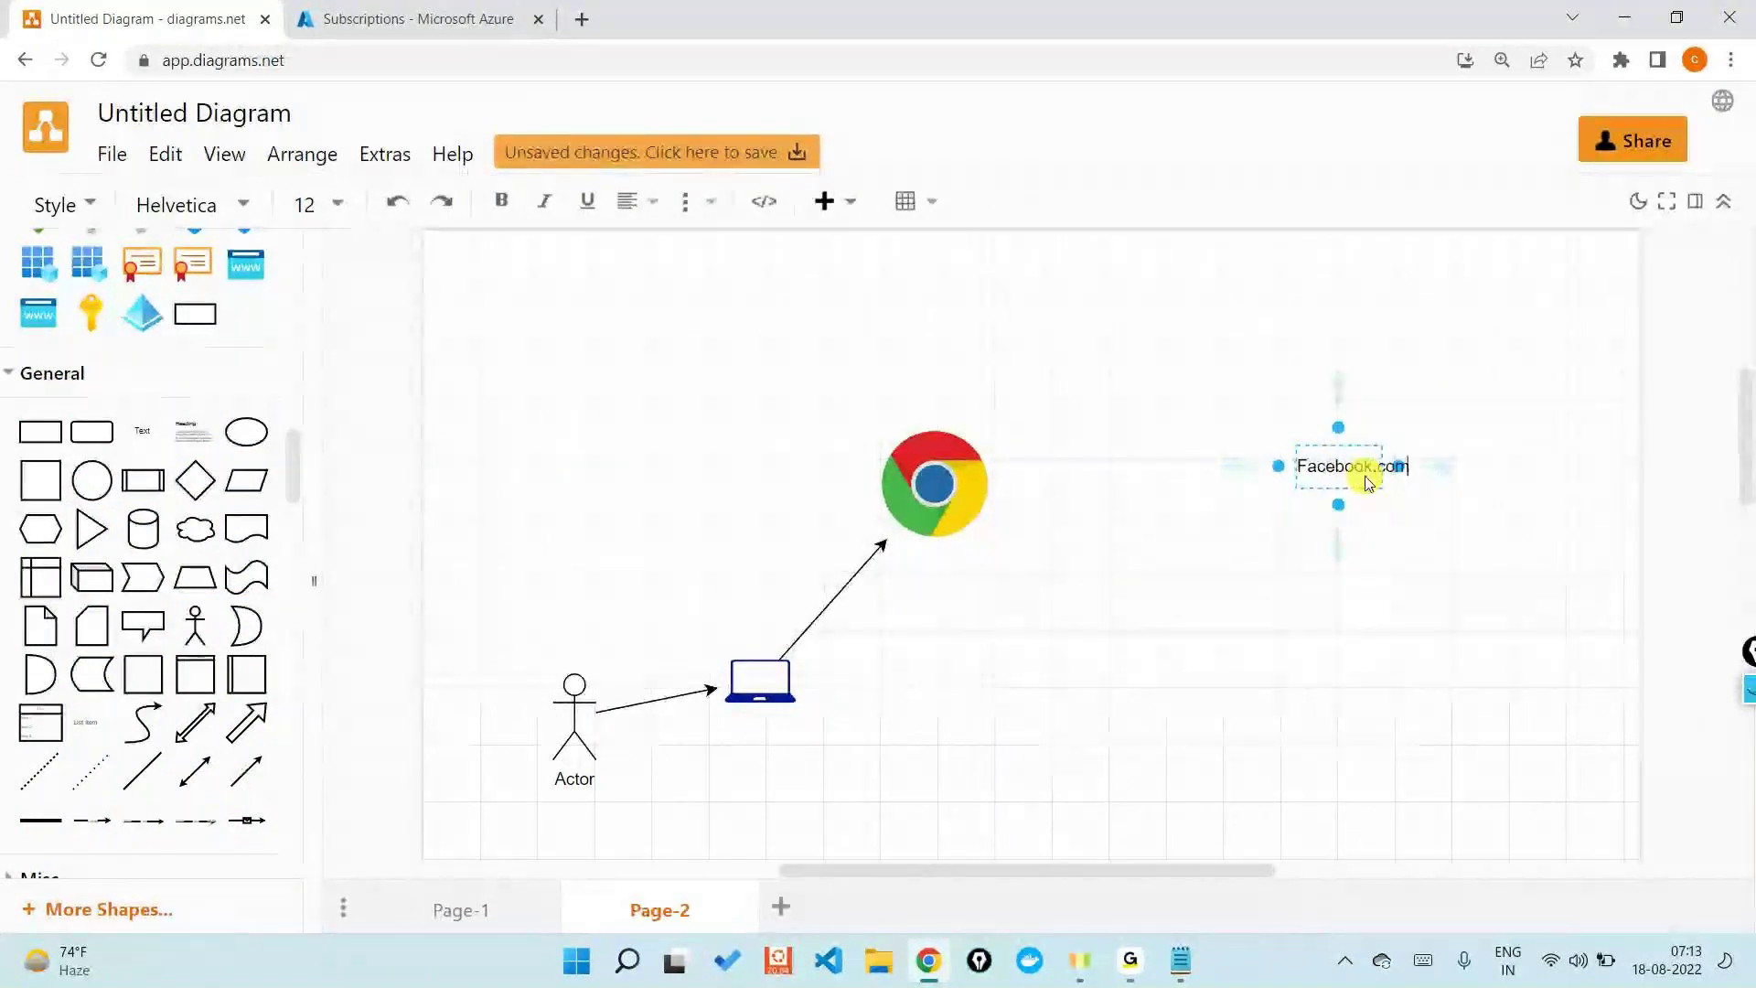
pyautogui.click(1344, 584)
pyautogui.moveTo(1019, 487); pyautogui.dragTo(1270, 474)
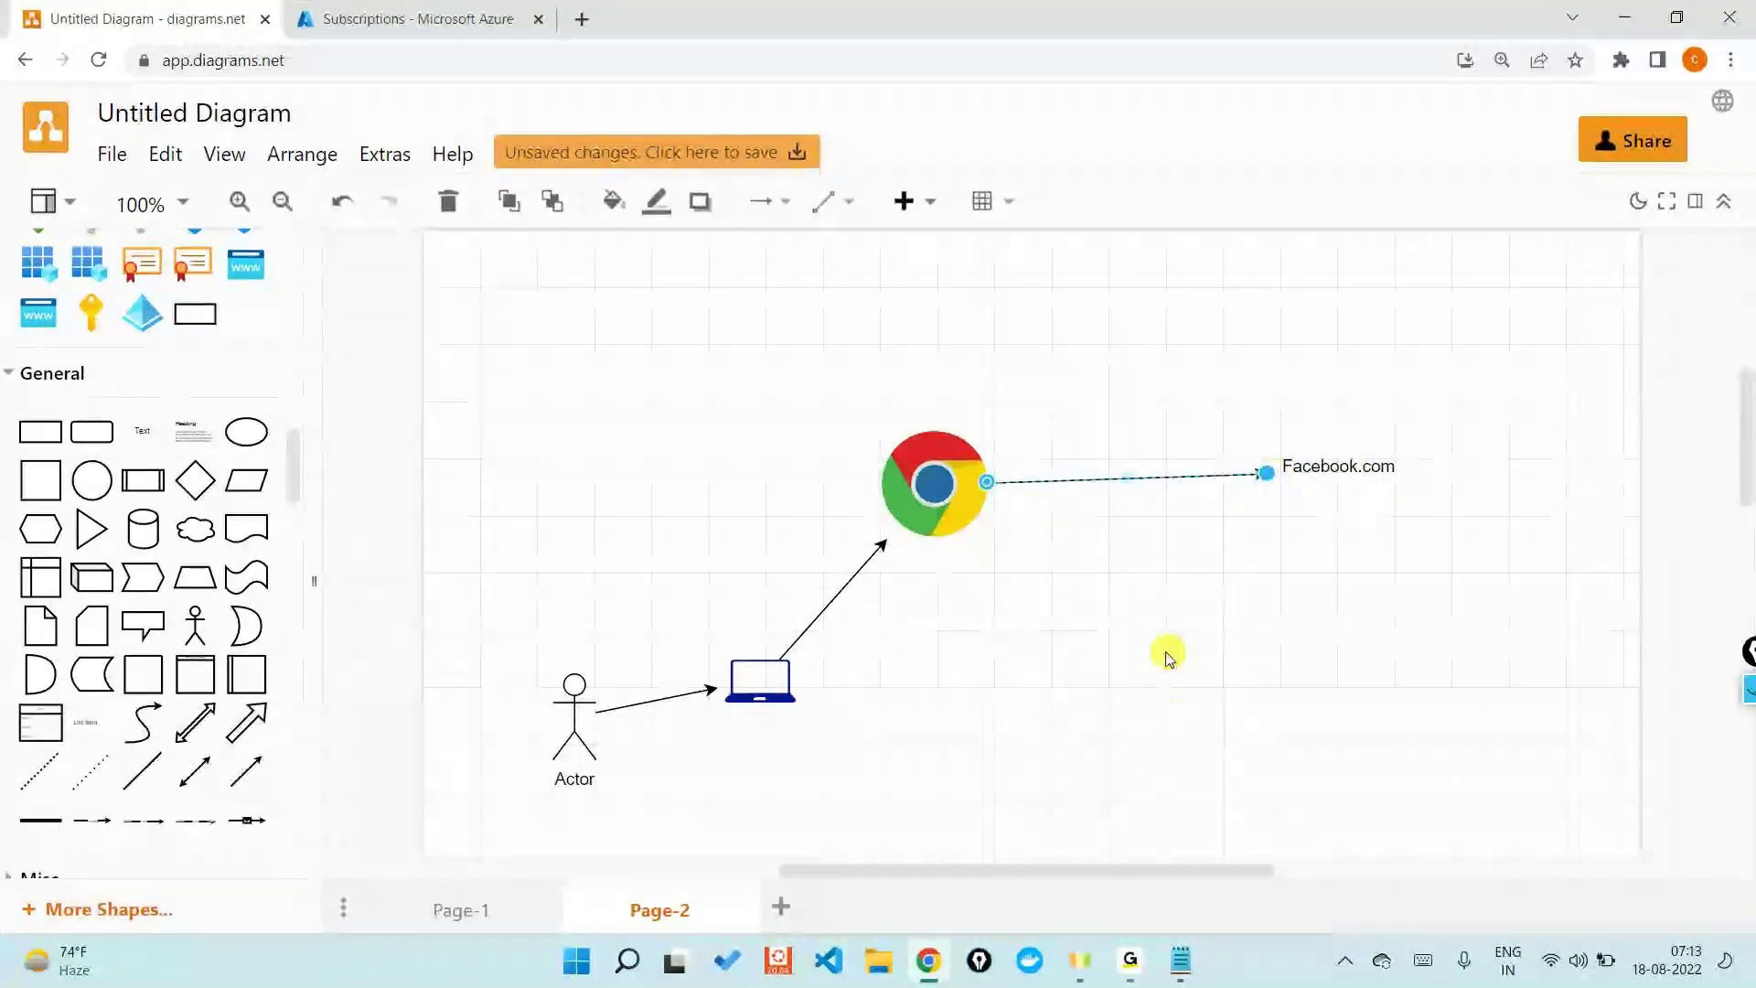
pyautogui.click(1165, 711)
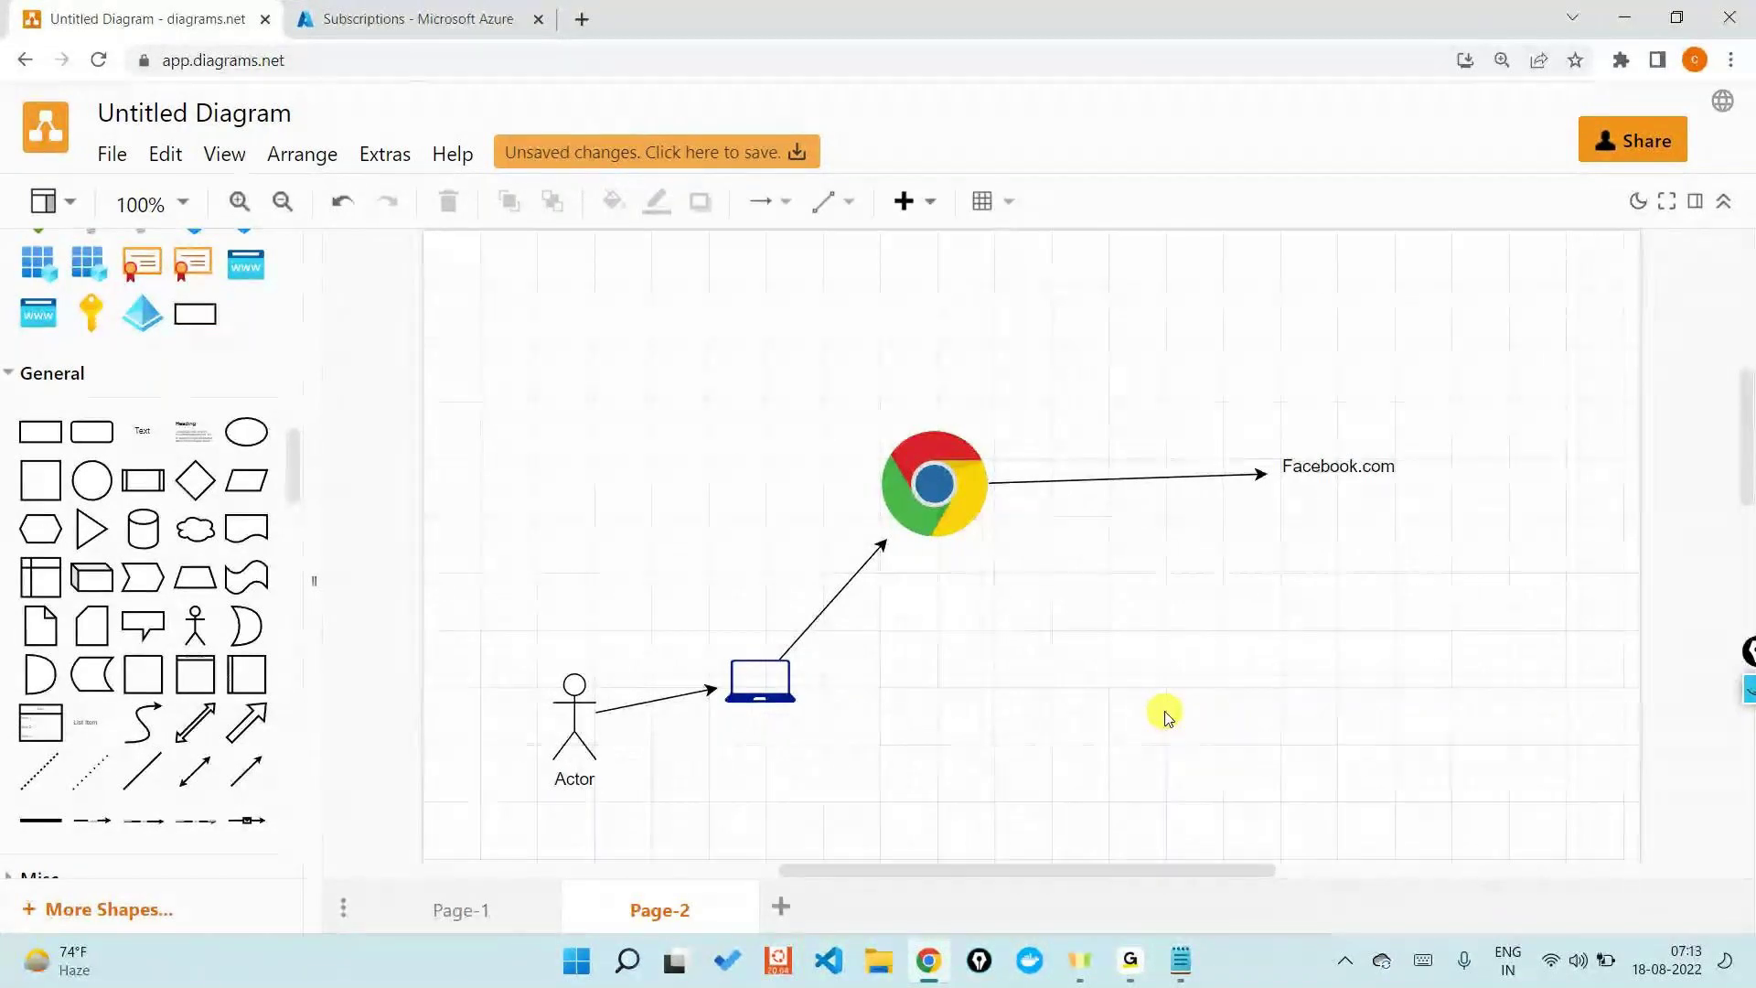
# - Discard a trial container and place a resized square to the right, beside Facebook.com
pyautogui.moveTo(1139, 874); pyautogui.dragTo(1201, 874)
pyautogui.moveTo(143, 674); pyautogui.dragTo(1241, 523)
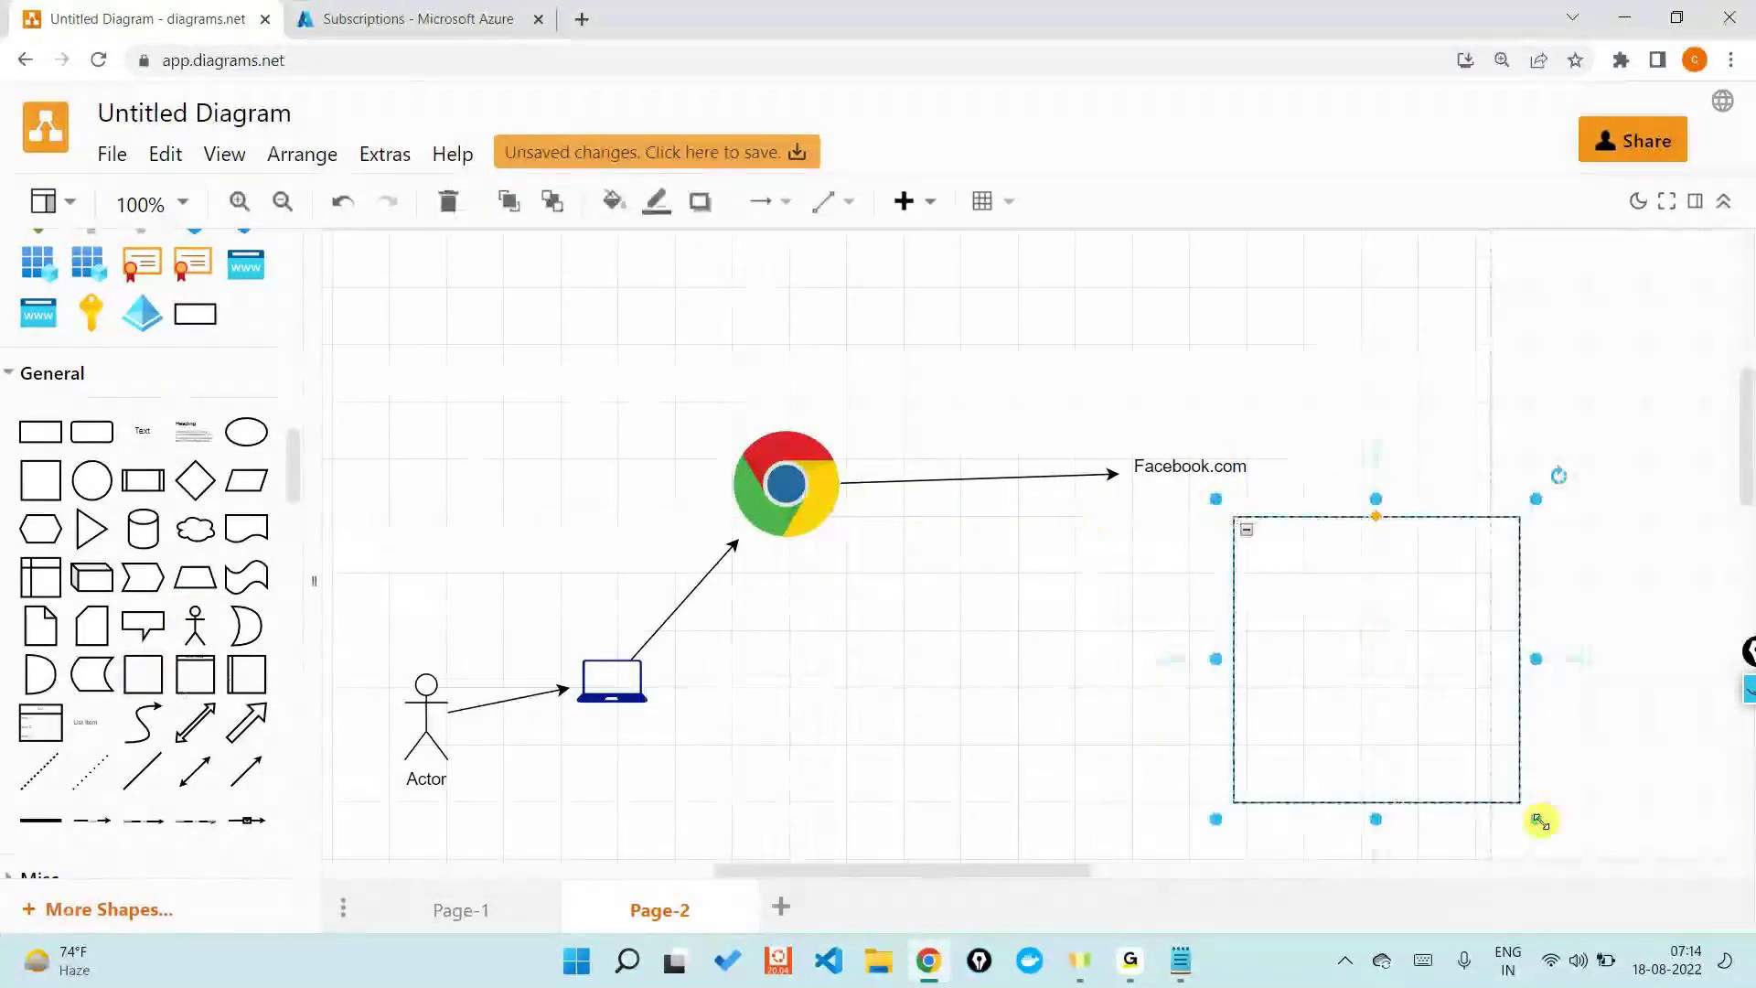
pyautogui.moveTo(1540, 820); pyautogui.dragTo(1446, 759)
pyautogui.hotkey('ctrl', 'z')
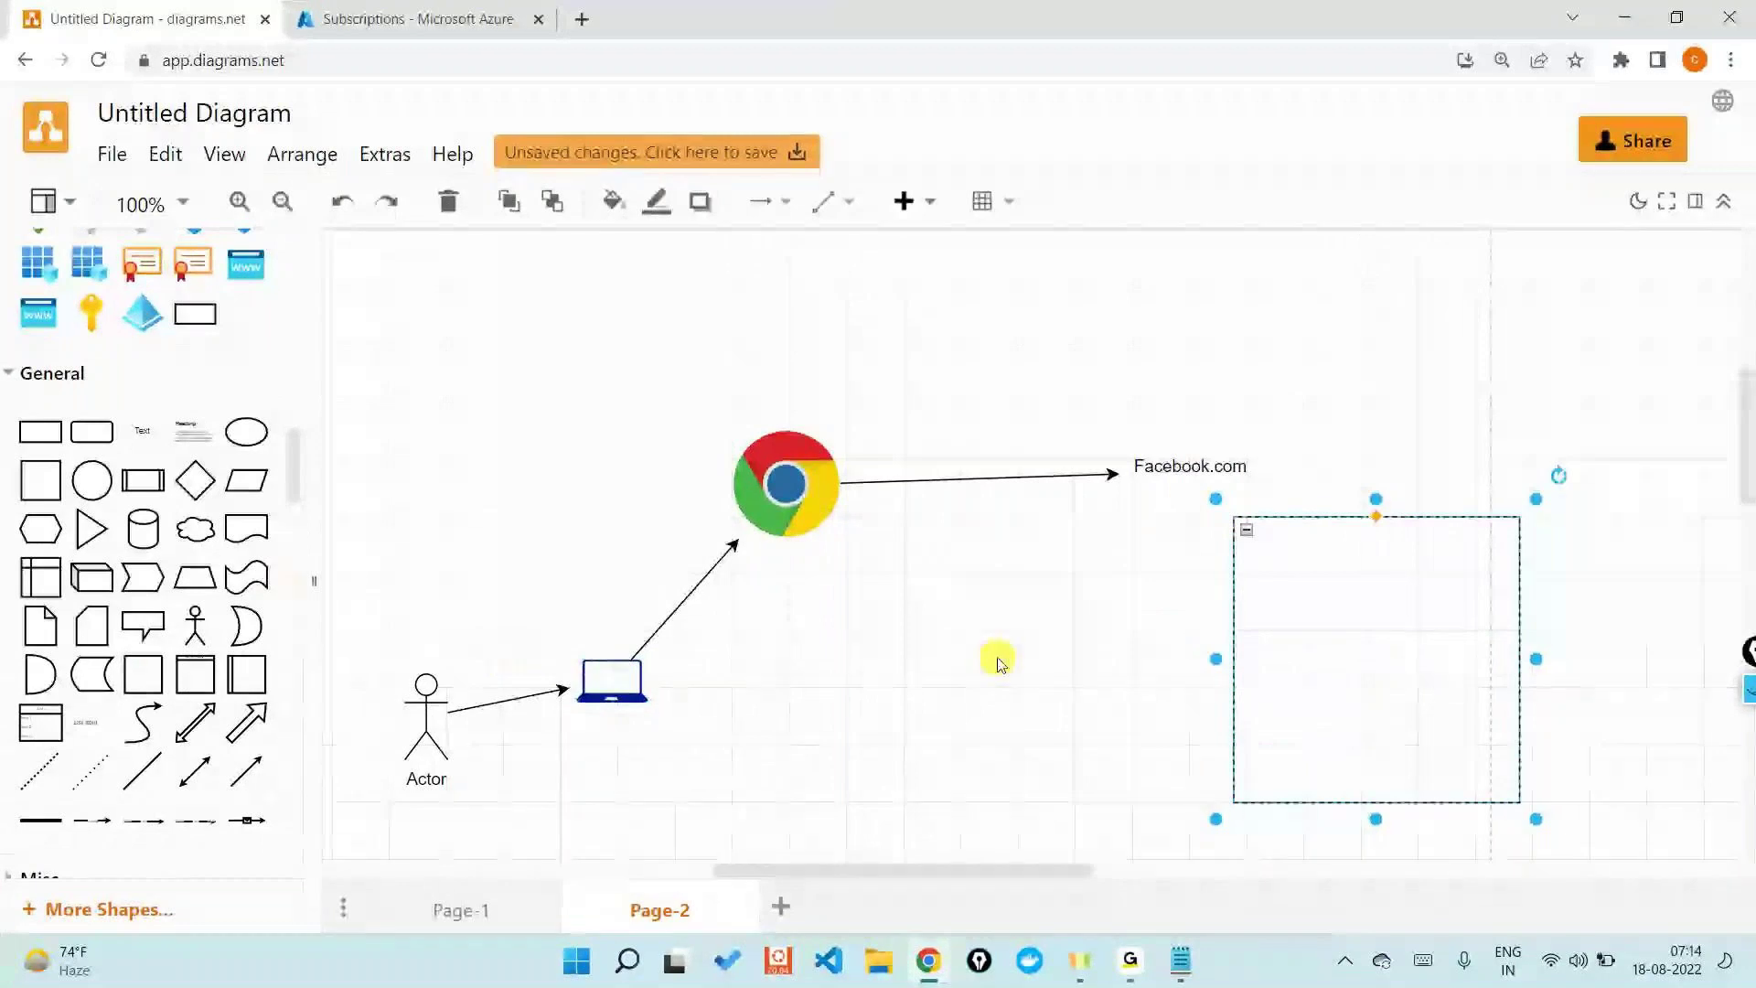
pyautogui.hotkey('ctrl', 'z')
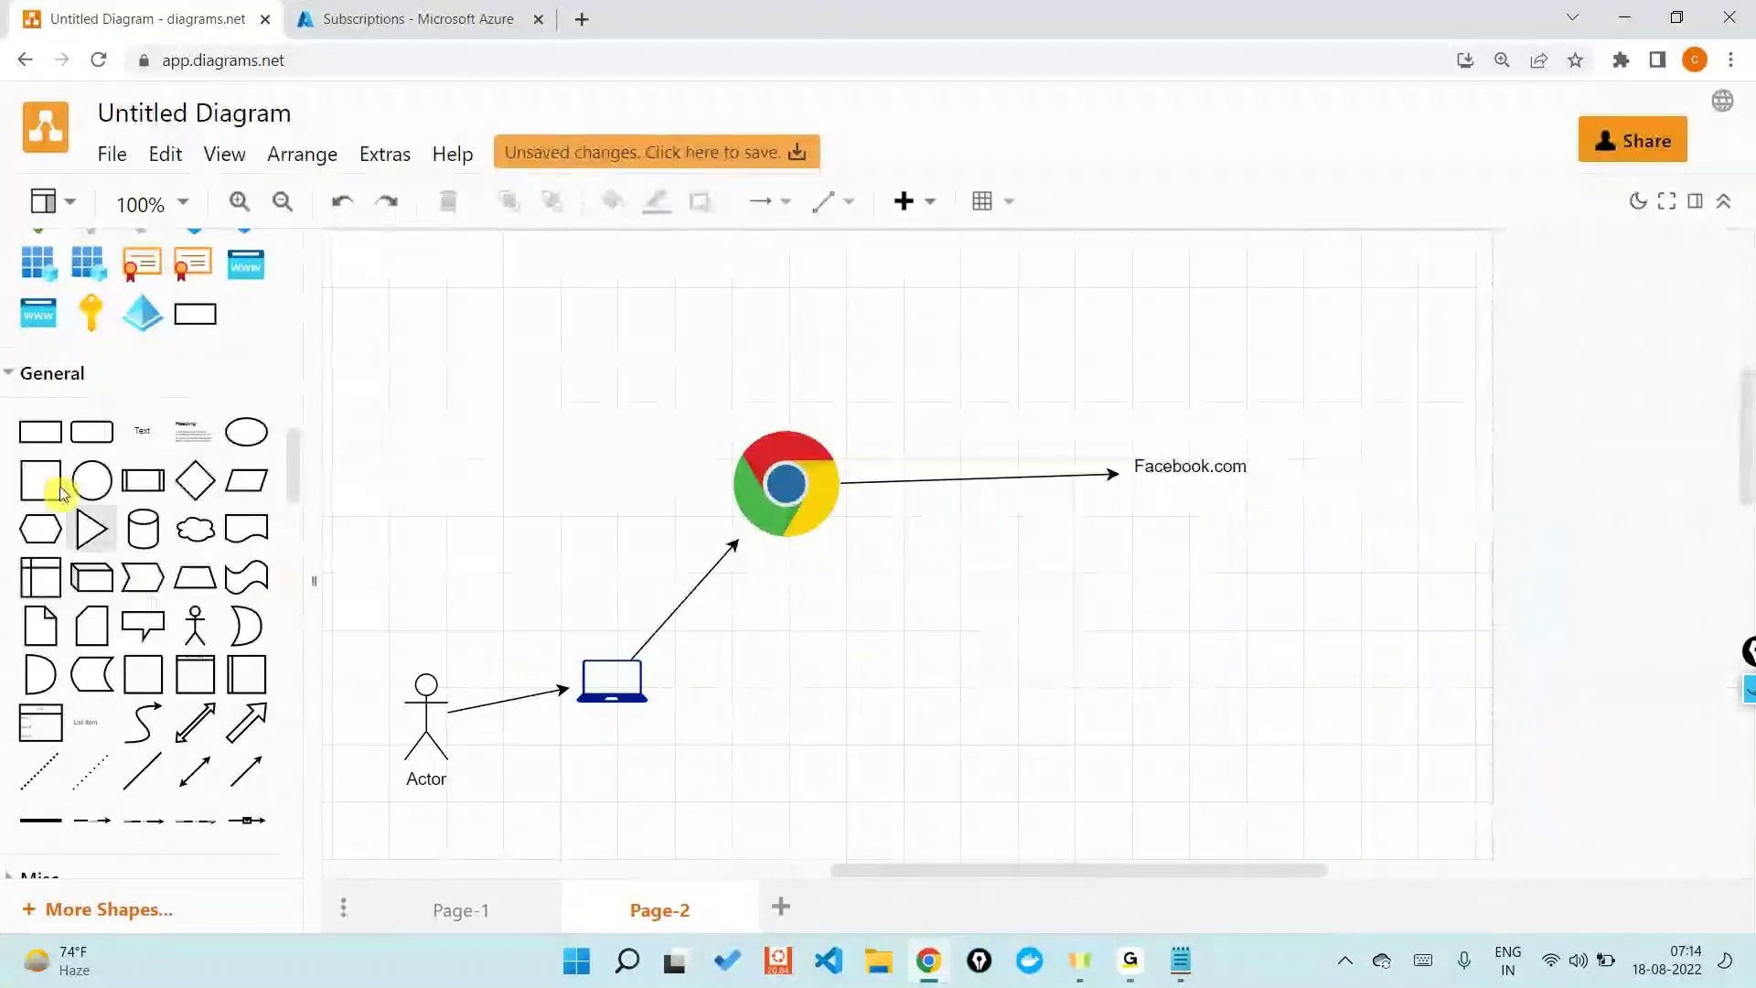
pyautogui.moveTo(62, 494); pyautogui.dragTo(1338, 599)
pyautogui.moveTo(1444, 716); pyautogui.dragTo(1647, 853)
pyautogui.moveTo(1535, 733); pyautogui.dragTo(1489, 652)
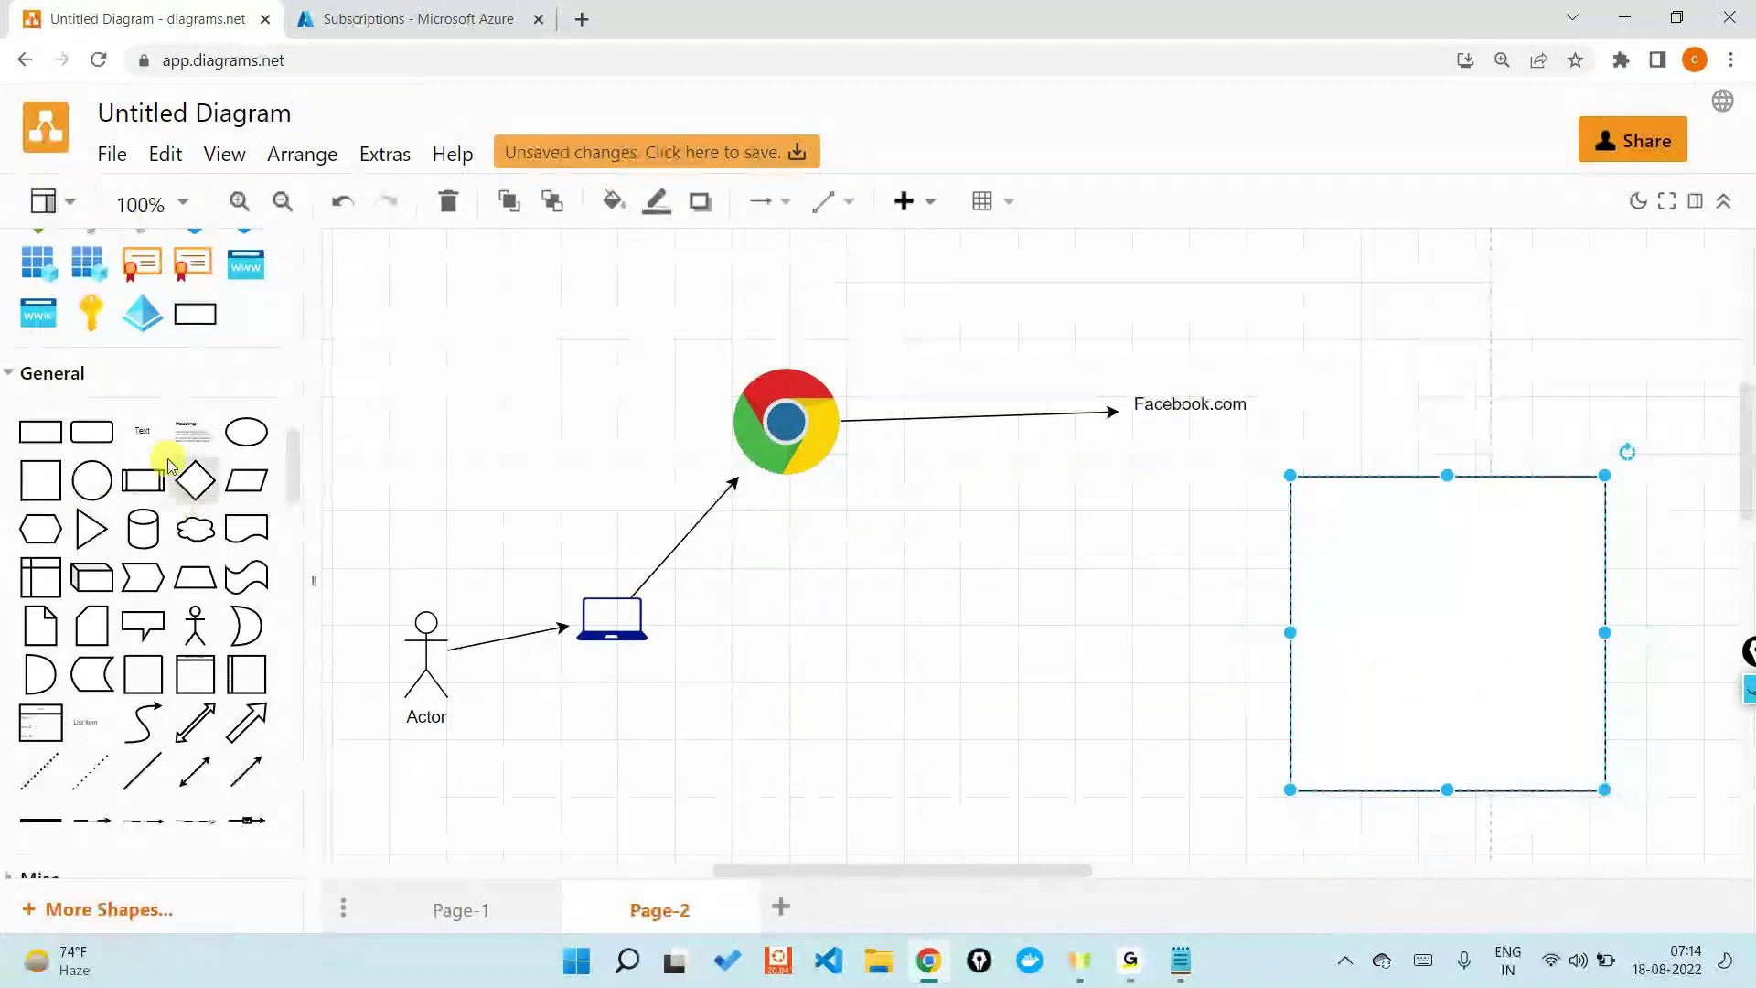
# - Add two text labels inside the square, 'a' and '#####' to its right
pyautogui.moveTo(141, 431); pyautogui.dragTo(1369, 541)
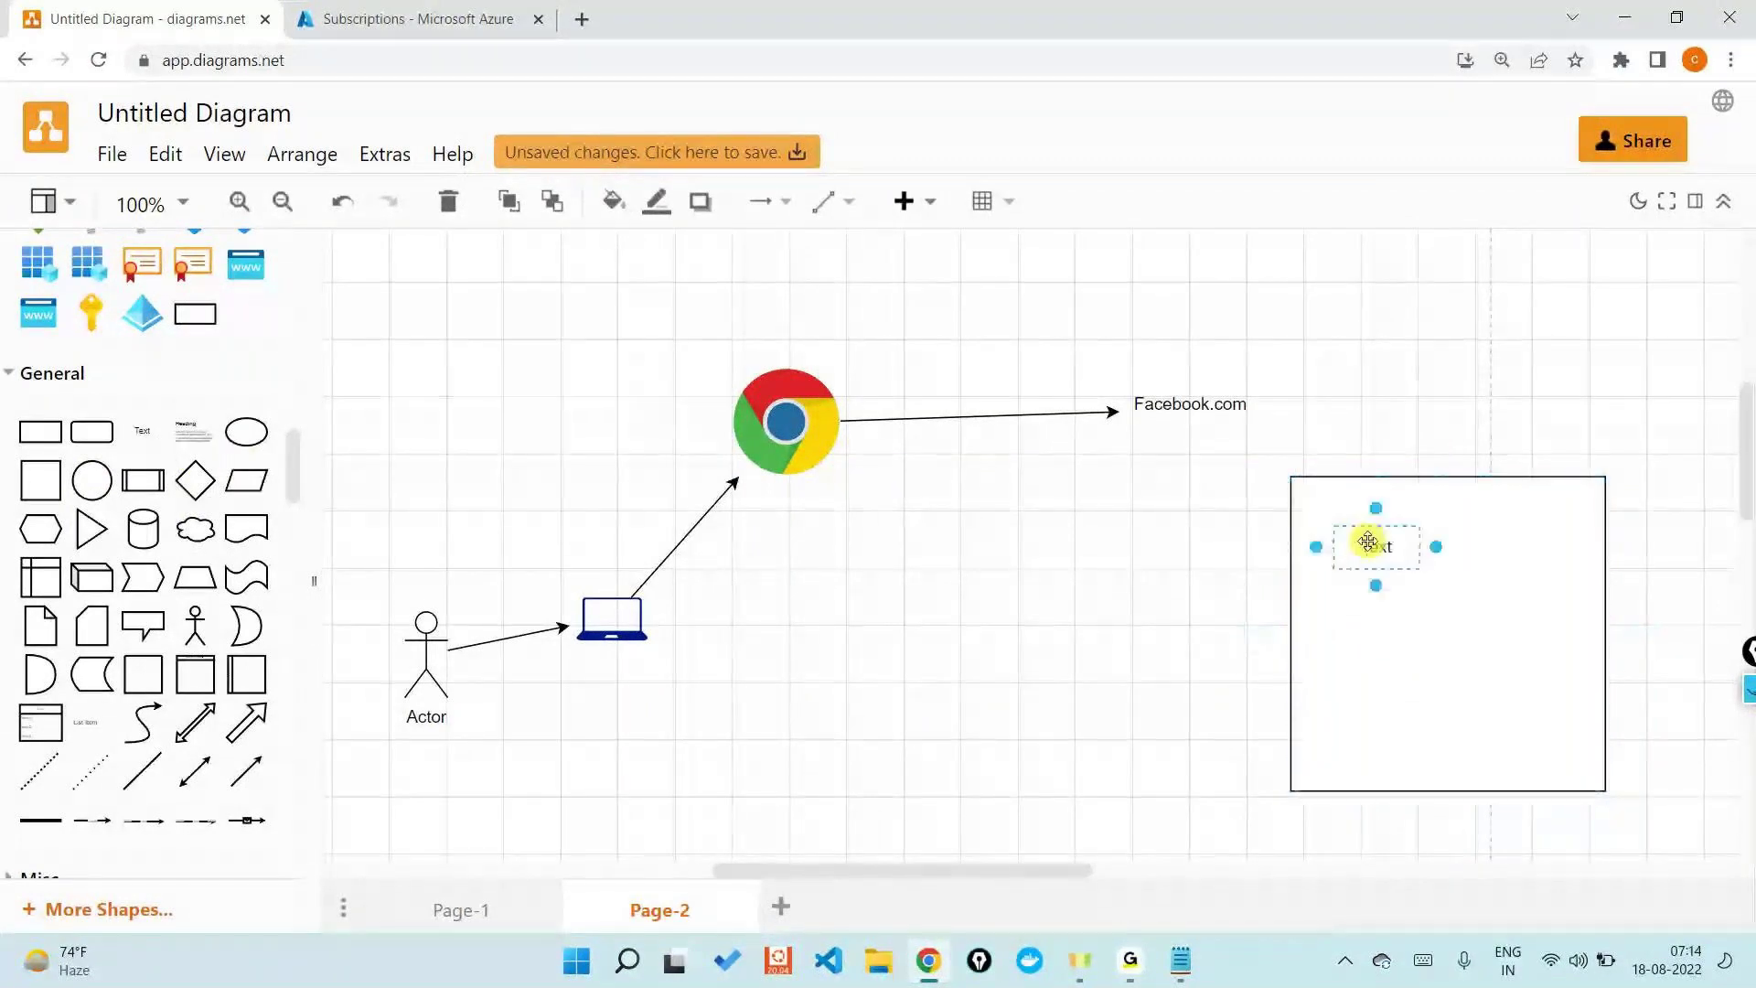
pyautogui.doubleClick(1369, 541)
pyautogui.write('a')
pyautogui.click(1482, 603)
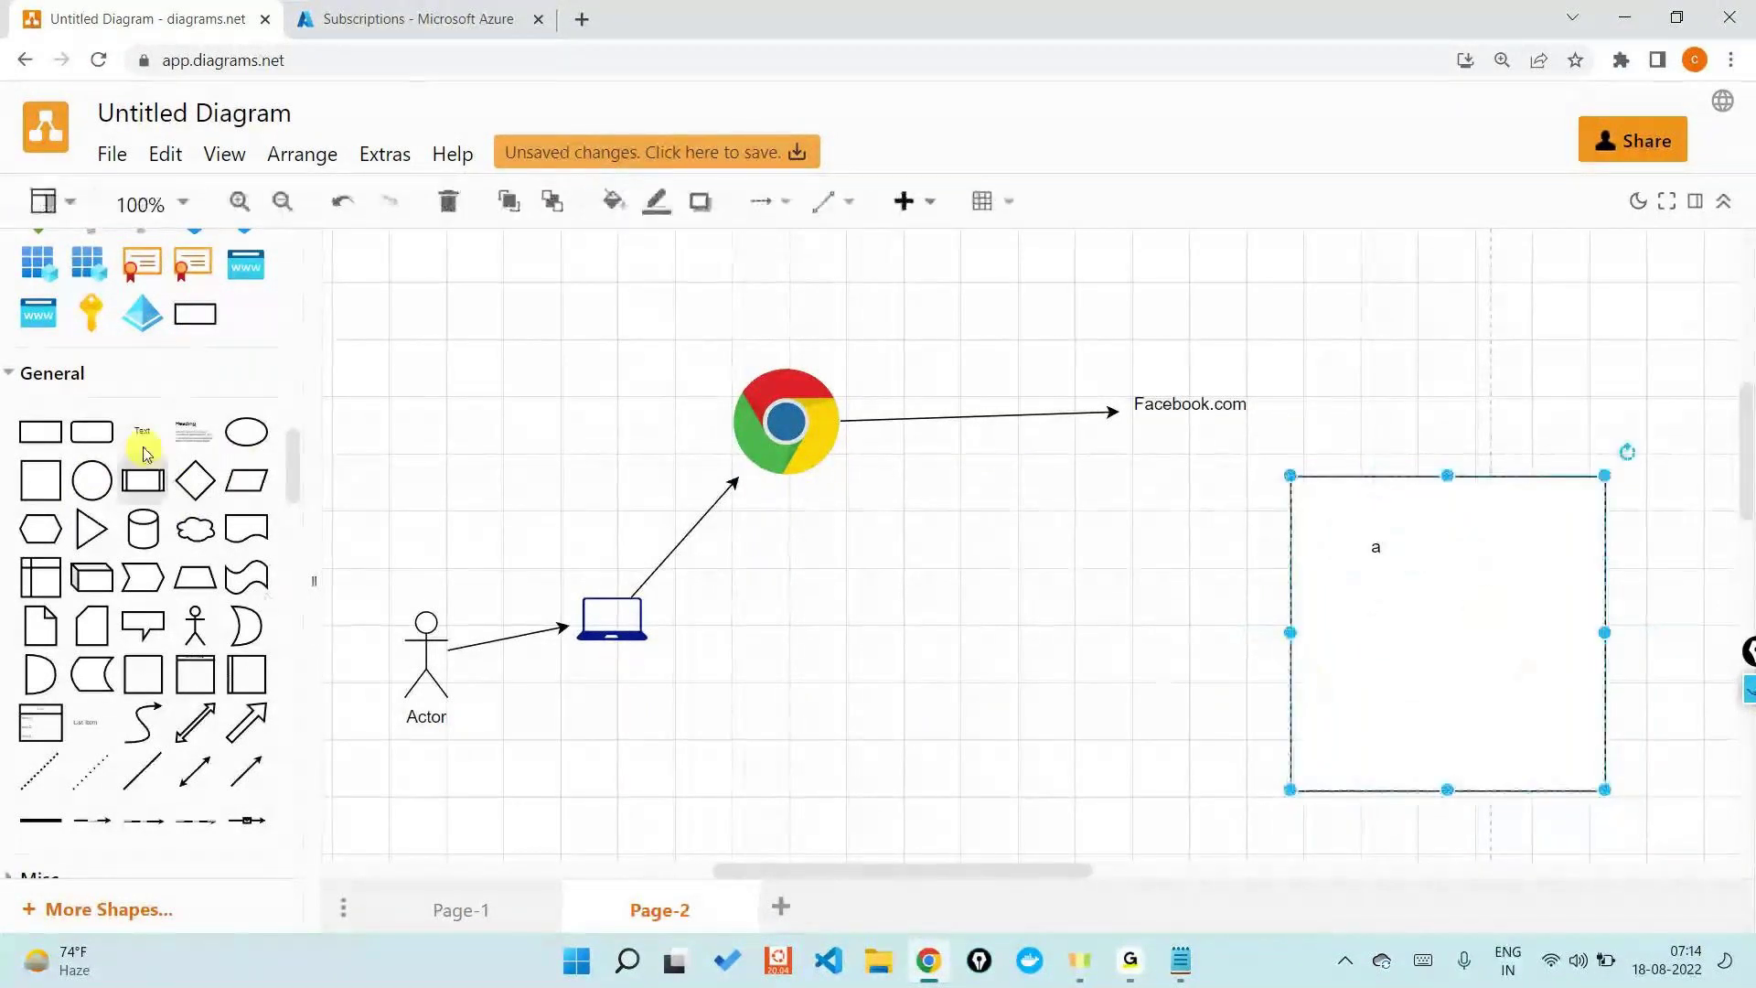
pyautogui.moveTo(1410, 520); pyautogui.dragTo(1537, 545)
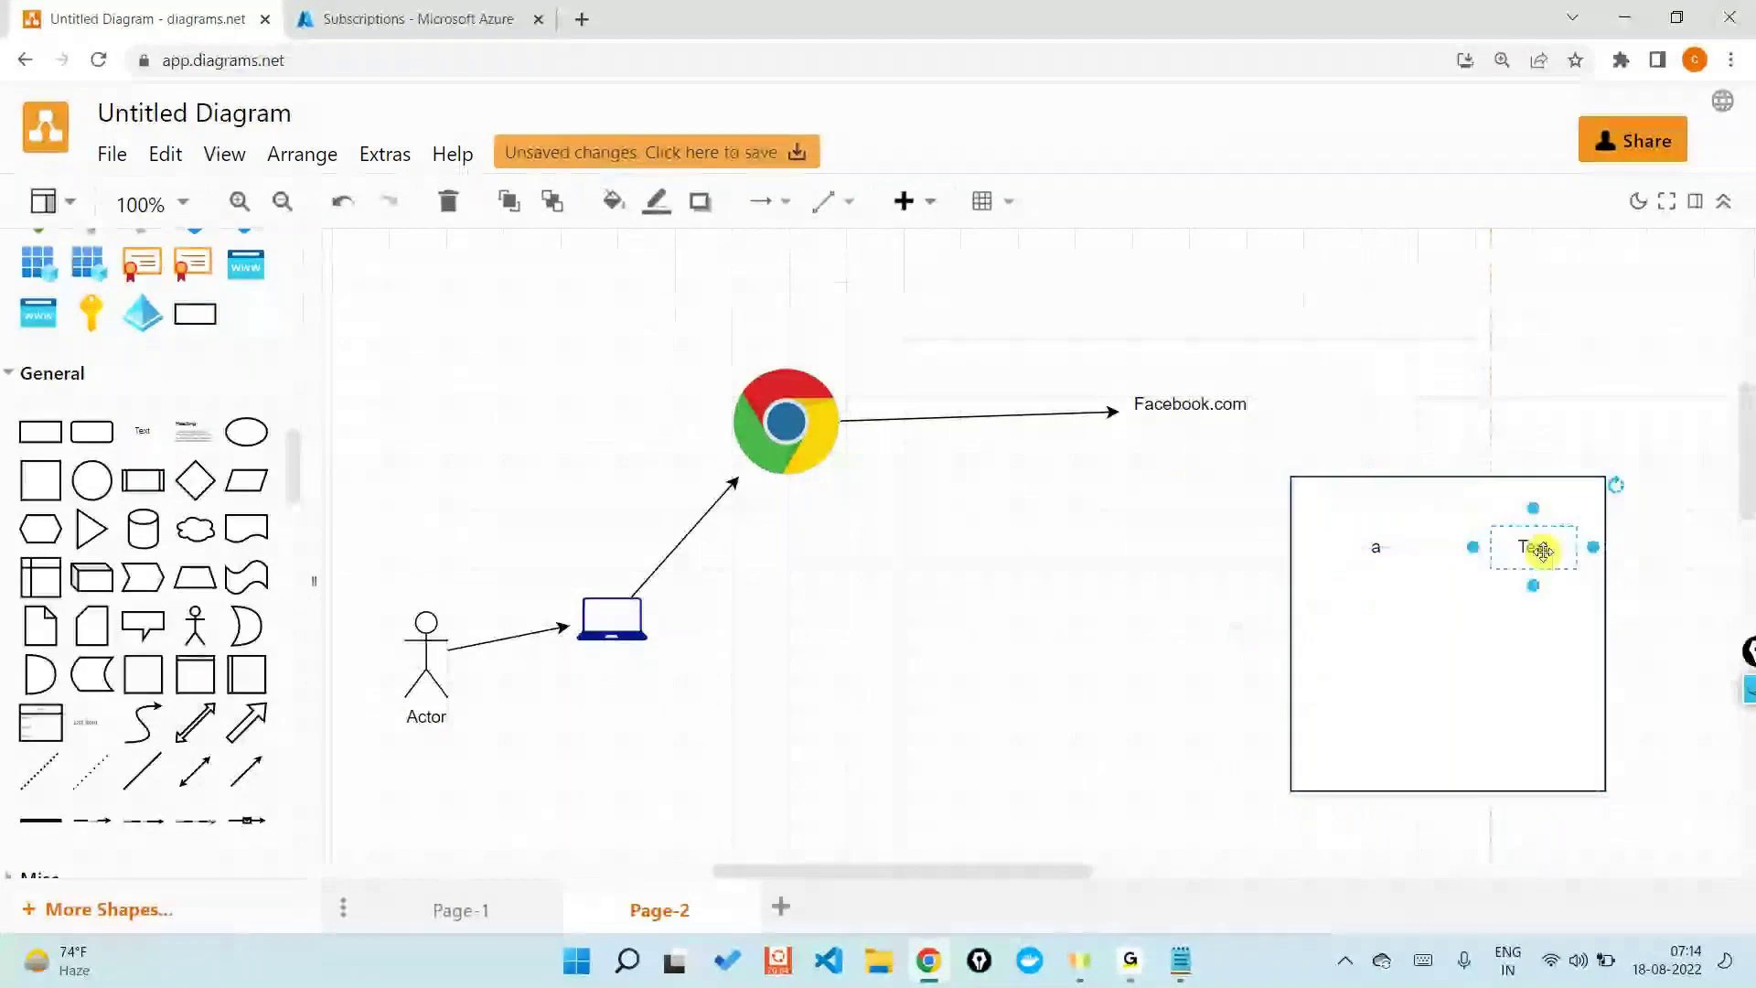
pyautogui.doubleClick(1533, 546)
pyautogui.moveTo(1531, 611)
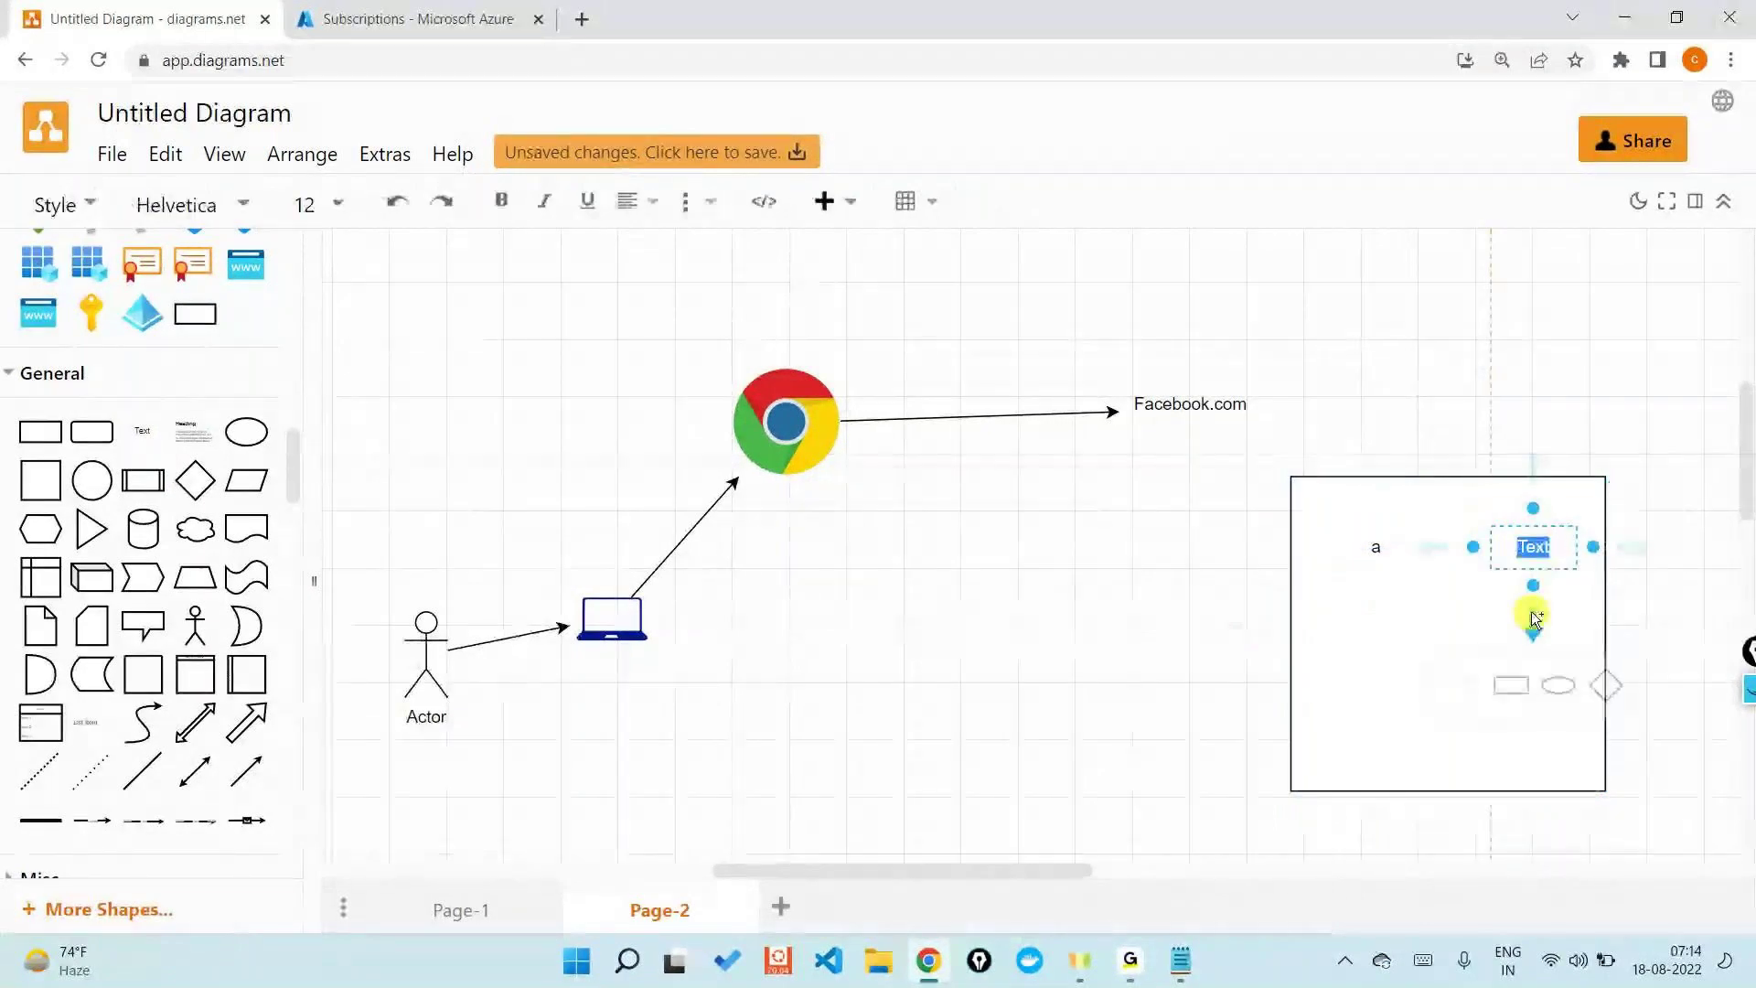
pyautogui.write('#####')
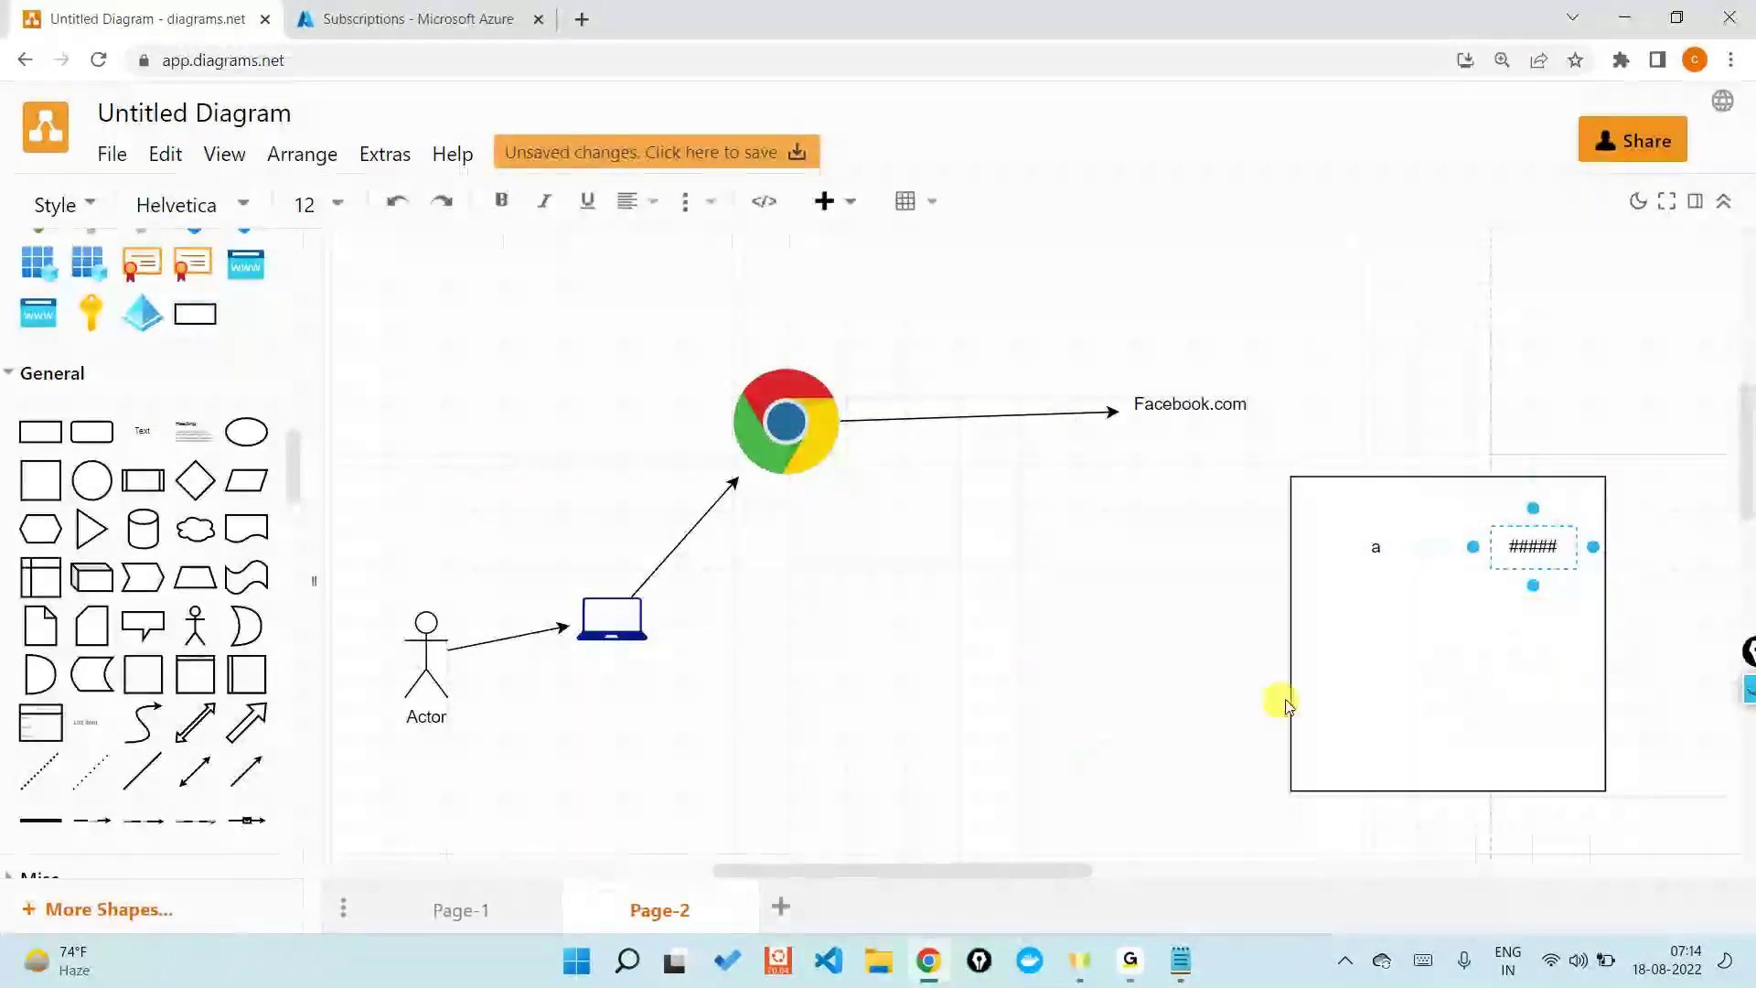
pyautogui.click(1377, 709)
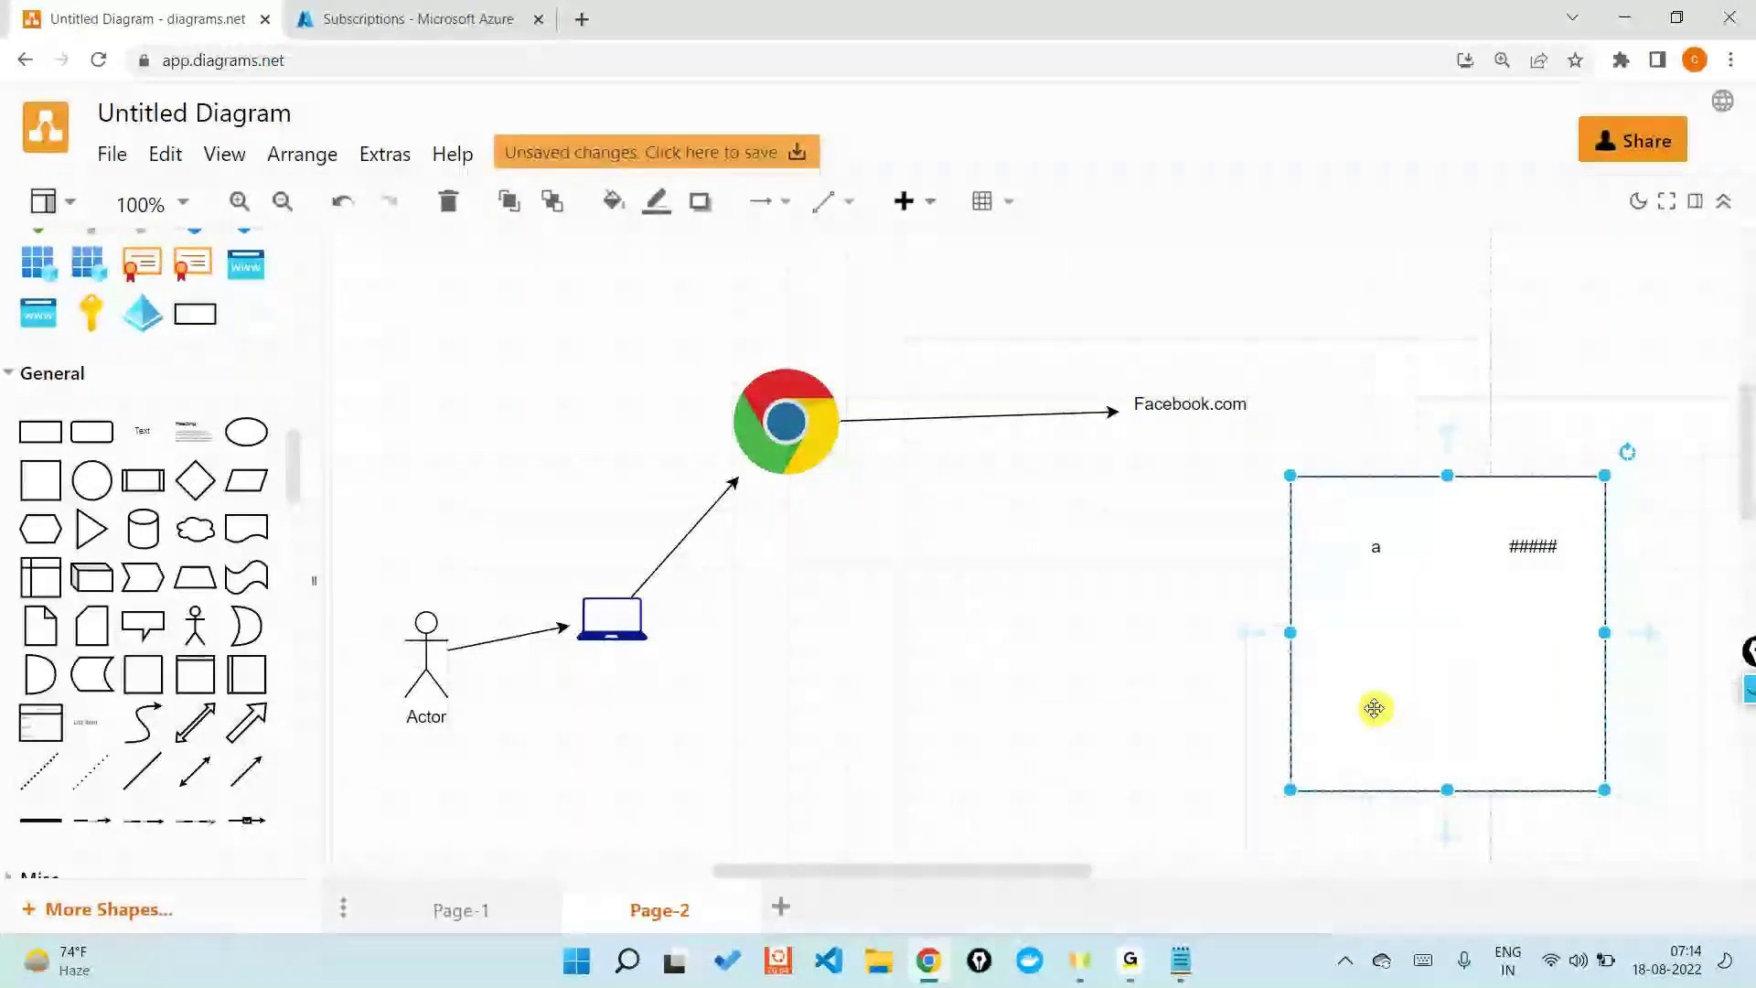
pyautogui.moveTo(1748, 690); pyautogui.dragTo(1701, 525)
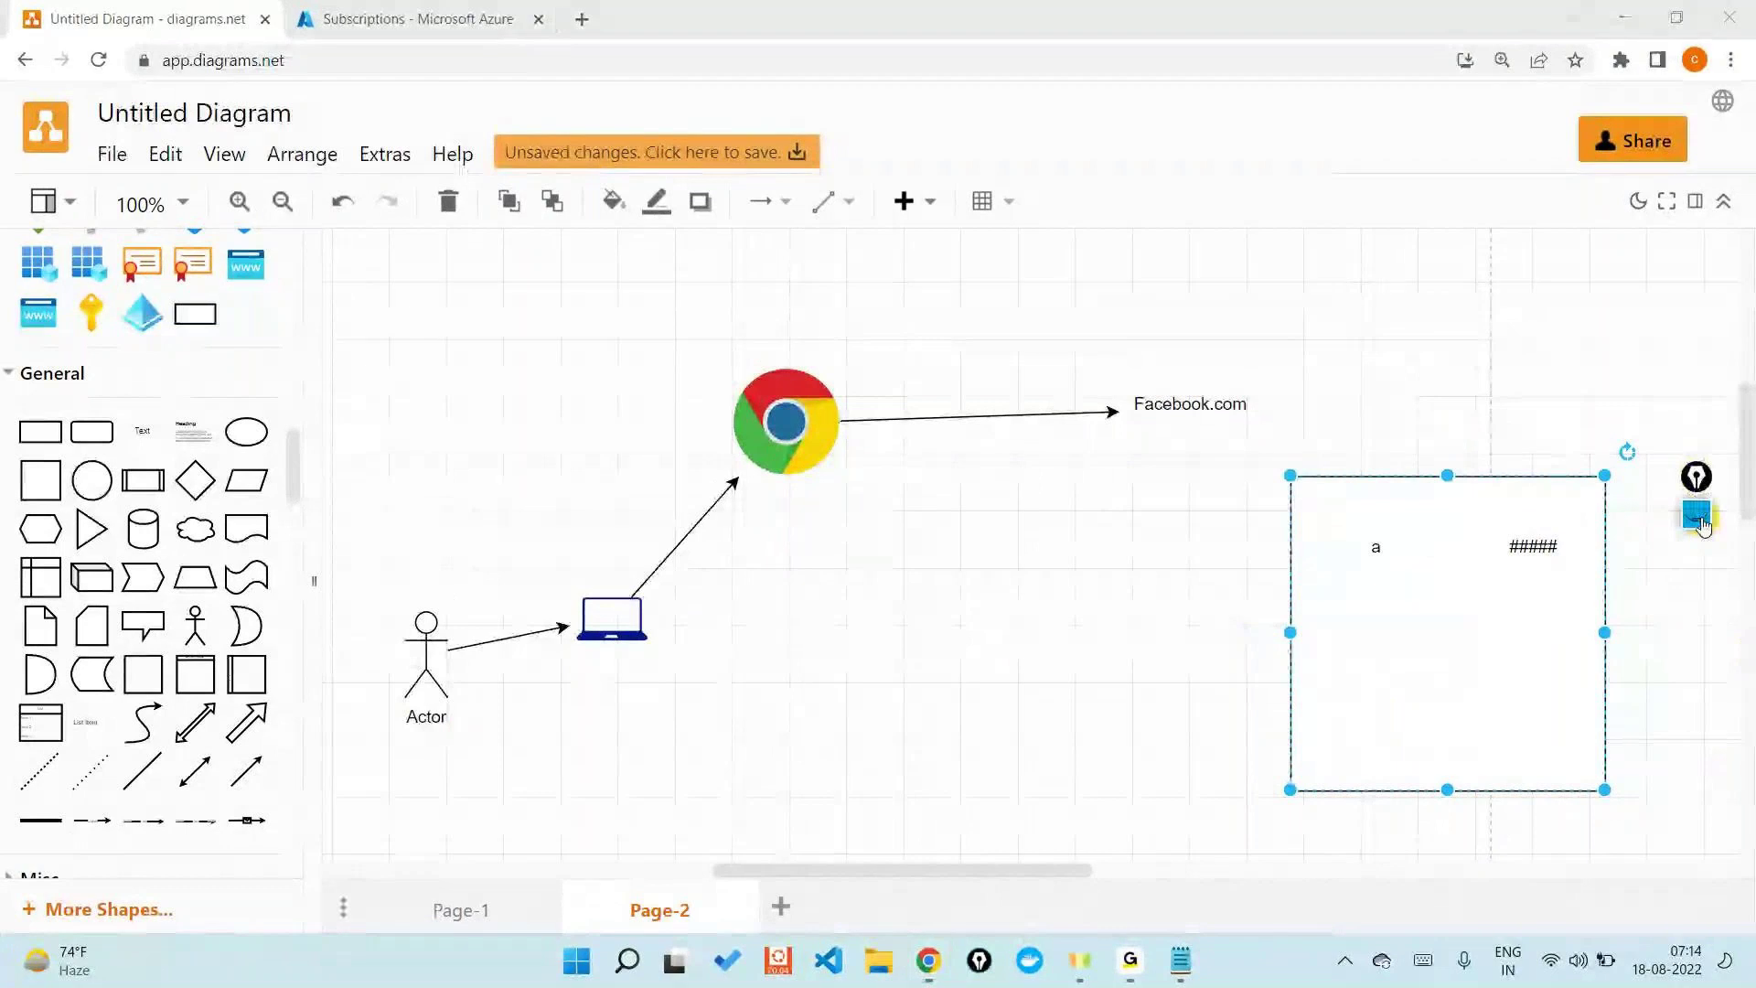
pyautogui.click(1697, 520)
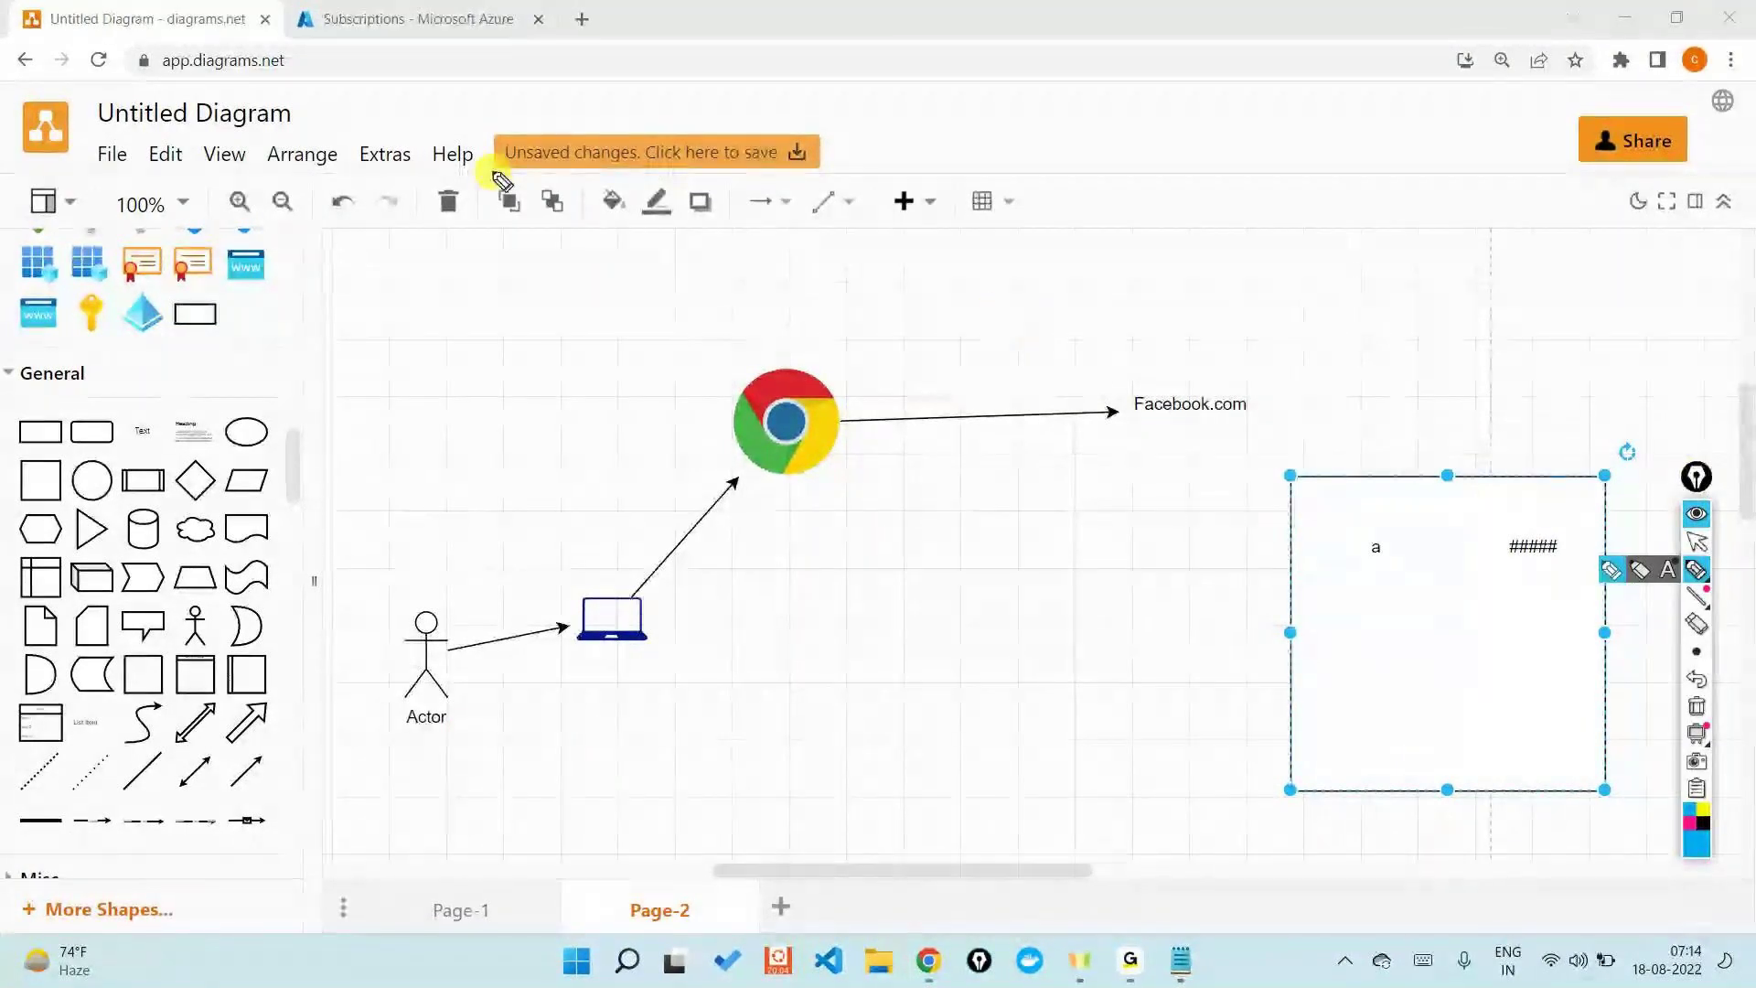
pyautogui.moveTo(1375, 522)
pyautogui.mouseDown()
pyautogui.moveTo(1384, 596)
pyautogui.moveTo(1376, 524)
pyautogui.mouseUp()
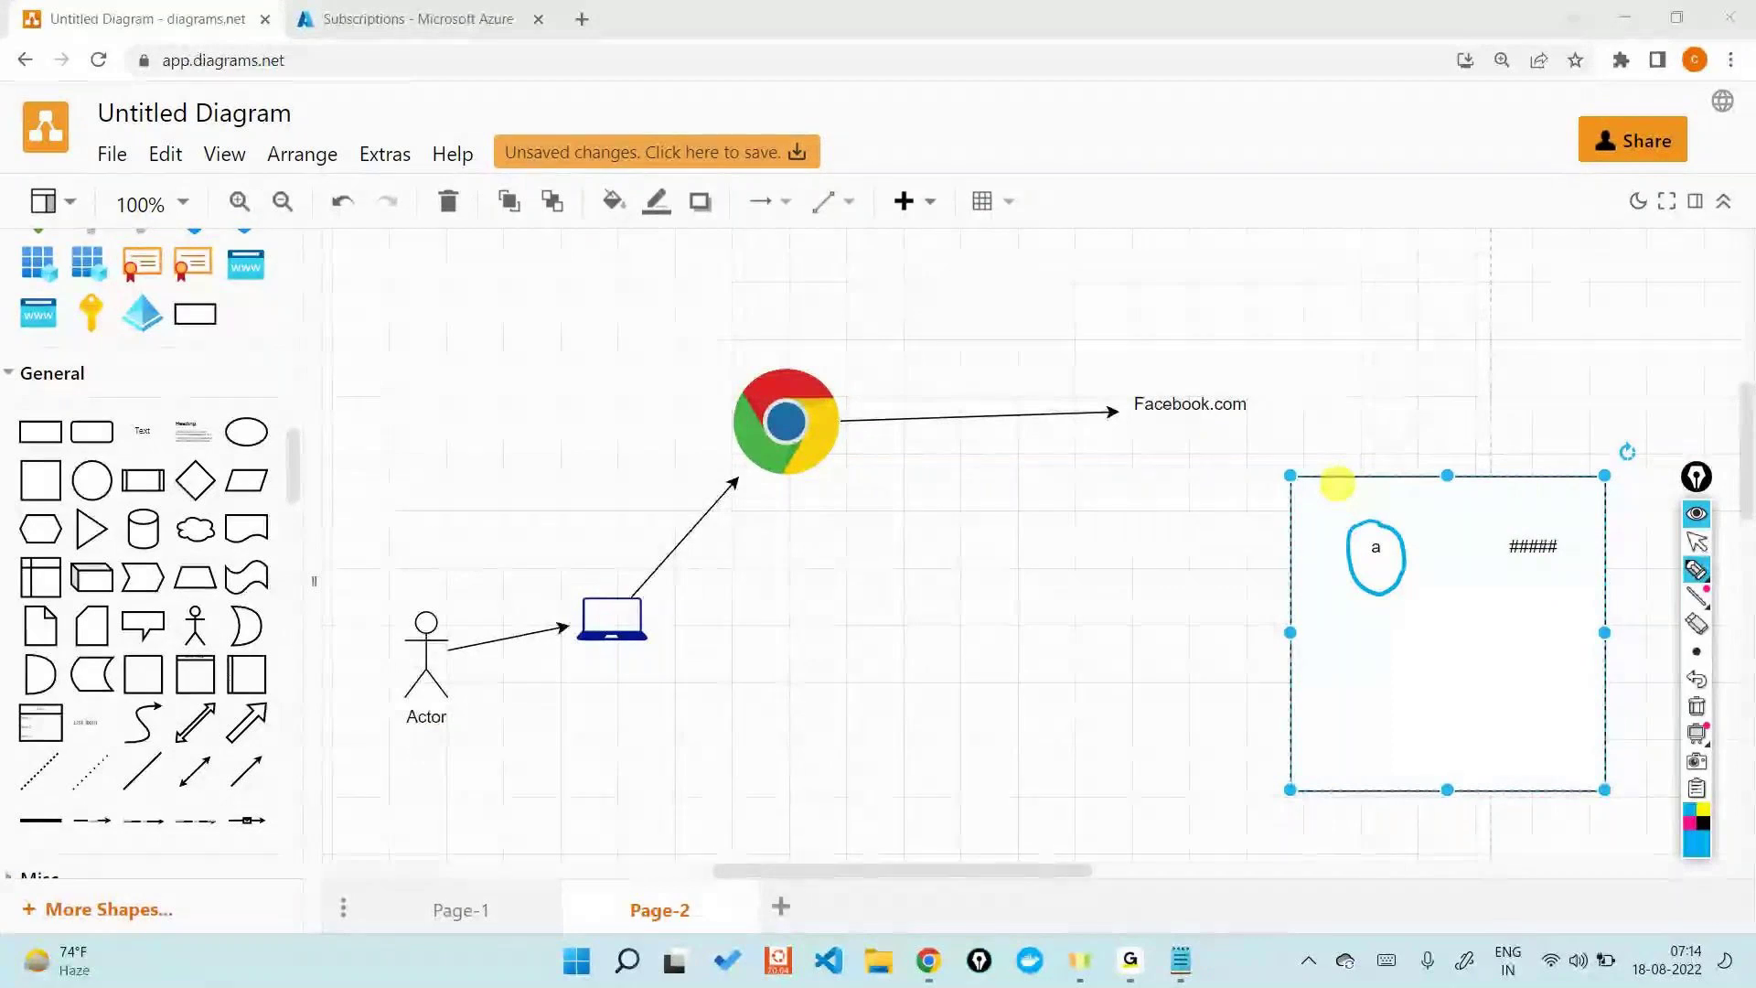
pyautogui.moveTo(1415, 556)
pyautogui.mouseDown()
pyautogui.moveTo(1474, 547)
pyautogui.moveTo(1482, 513)
pyautogui.mouseUp()
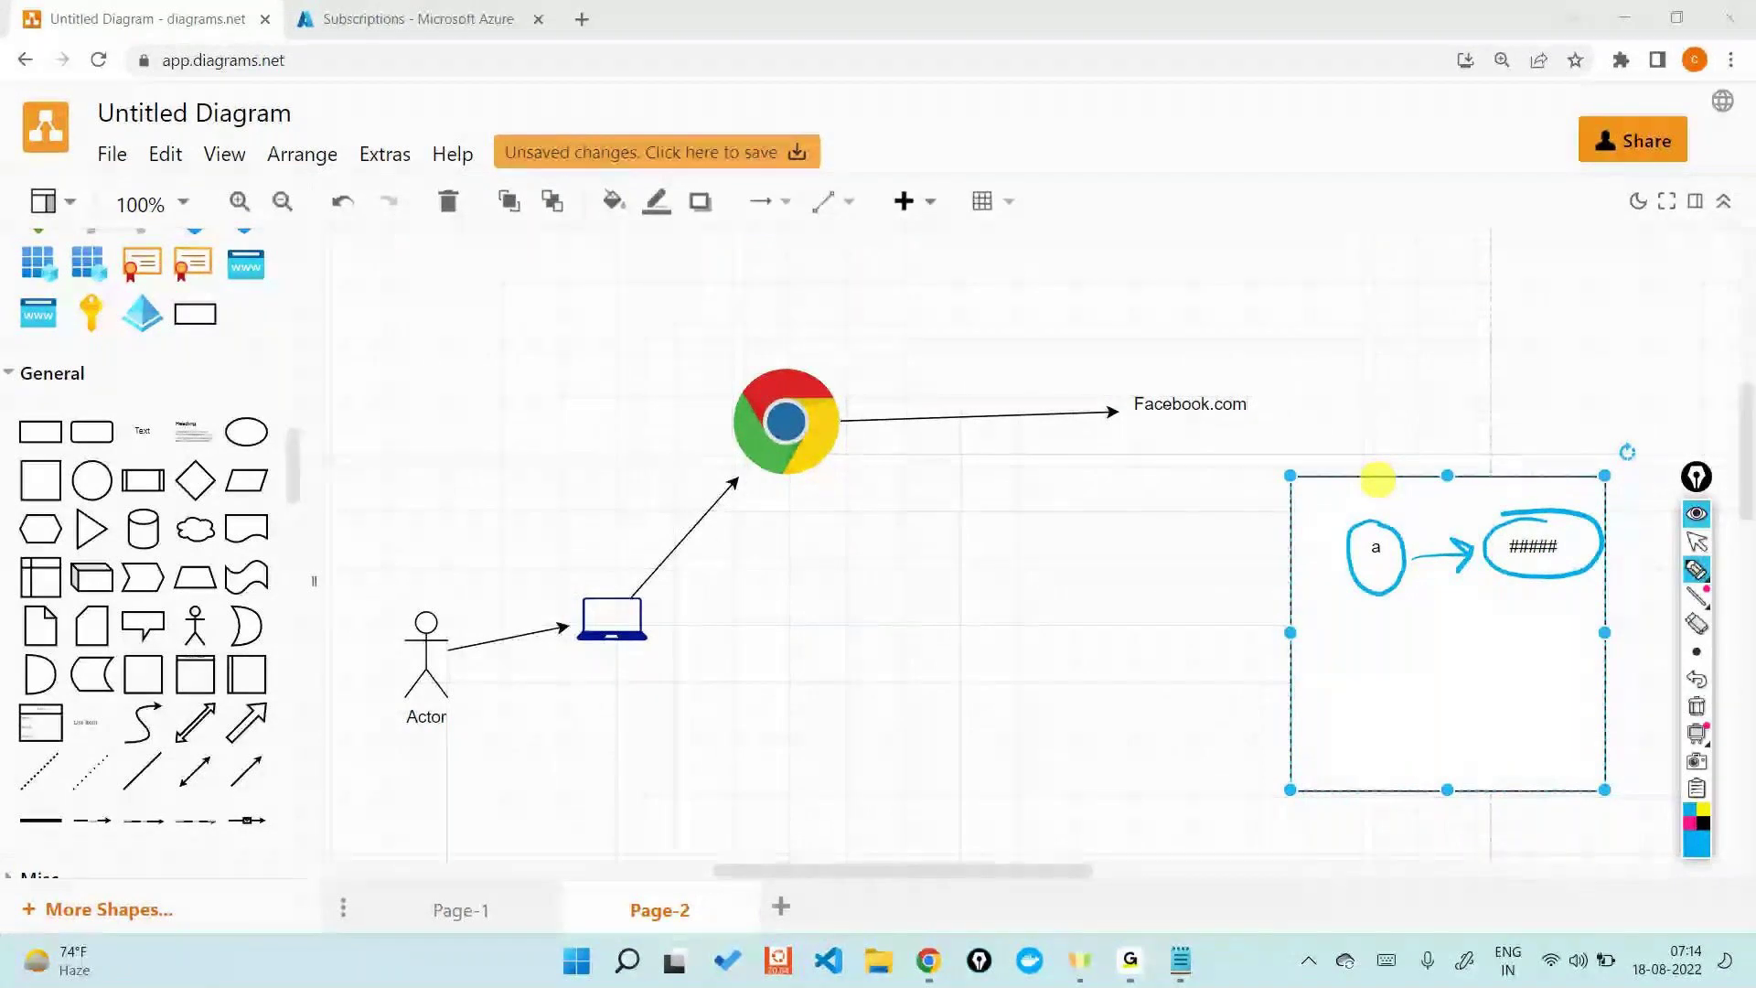
pyautogui.moveTo(1401, 474)
pyautogui.mouseDown()
pyautogui.moveTo(1399, 436)
pyautogui.moveTo(1280, 410)
pyautogui.moveTo(1289, 423)
pyautogui.mouseUp()
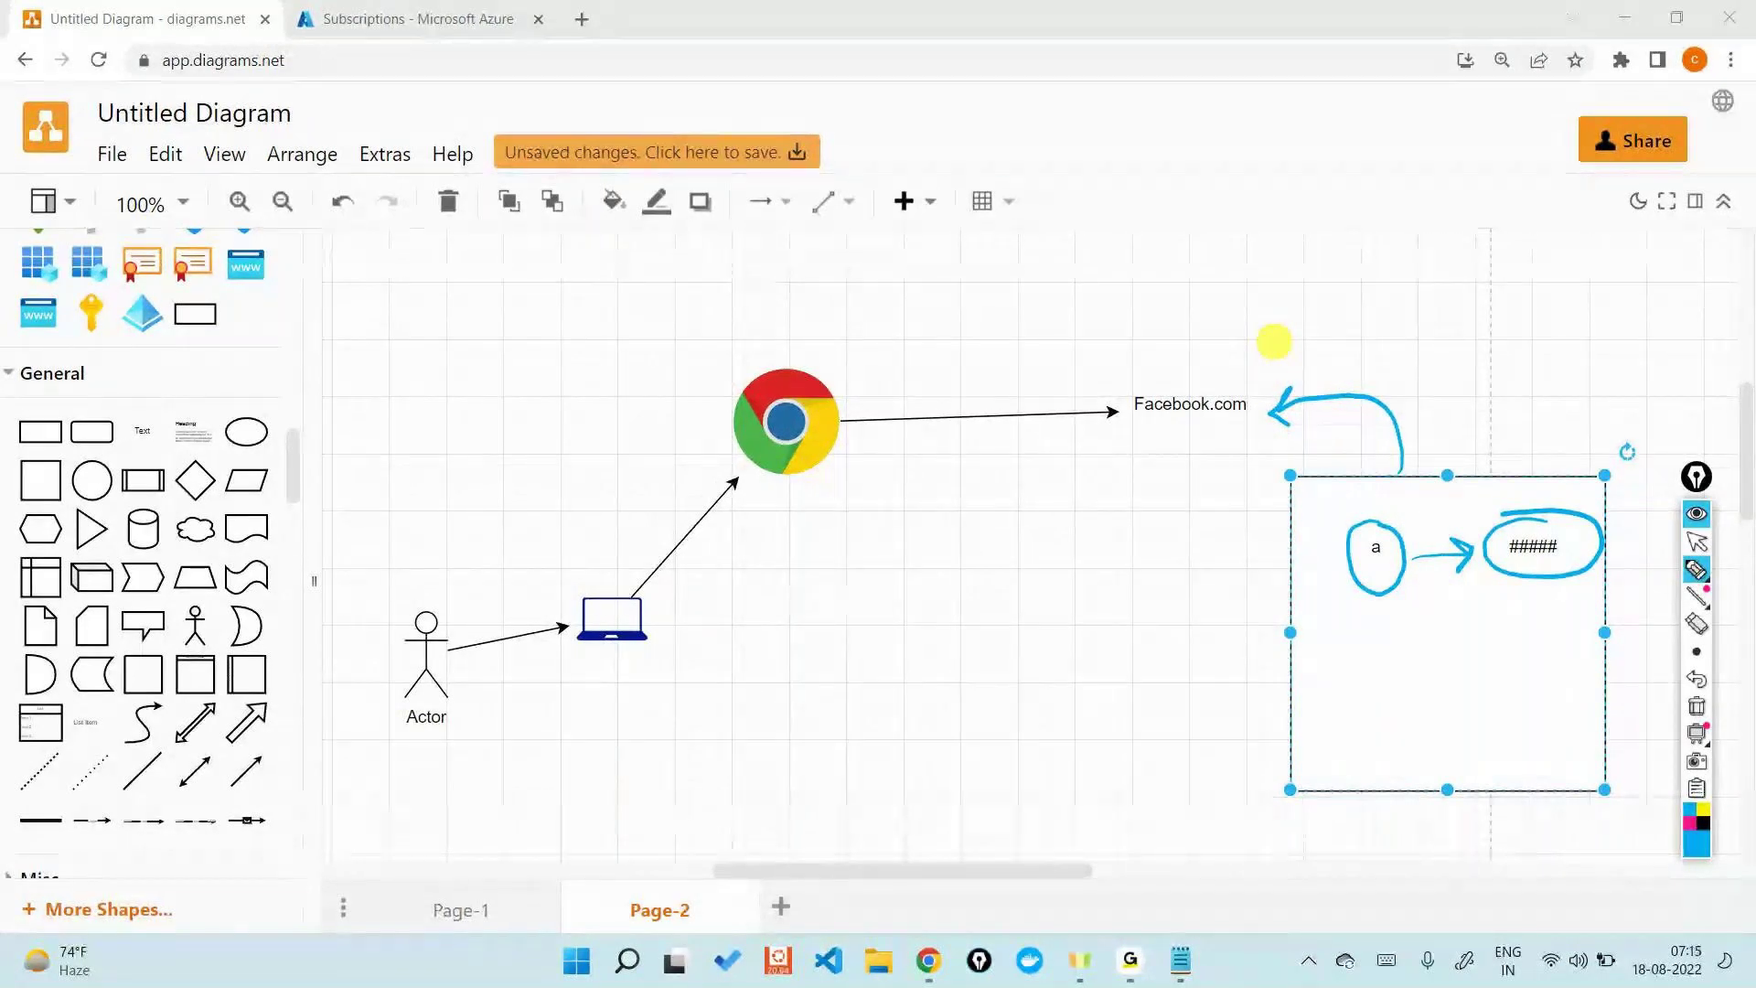
pyautogui.moveTo(1175, 367)
pyautogui.mouseDown()
pyautogui.moveTo(1012, 305)
pyautogui.moveTo(835, 345)
pyautogui.moveTo(864, 384)
pyautogui.mouseUp()
pyautogui.moveTo(727, 430)
pyautogui.mouseDown()
pyautogui.moveTo(578, 582)
pyautogui.moveTo(599, 584)
pyautogui.moveTo(611, 552)
pyautogui.mouseUp()
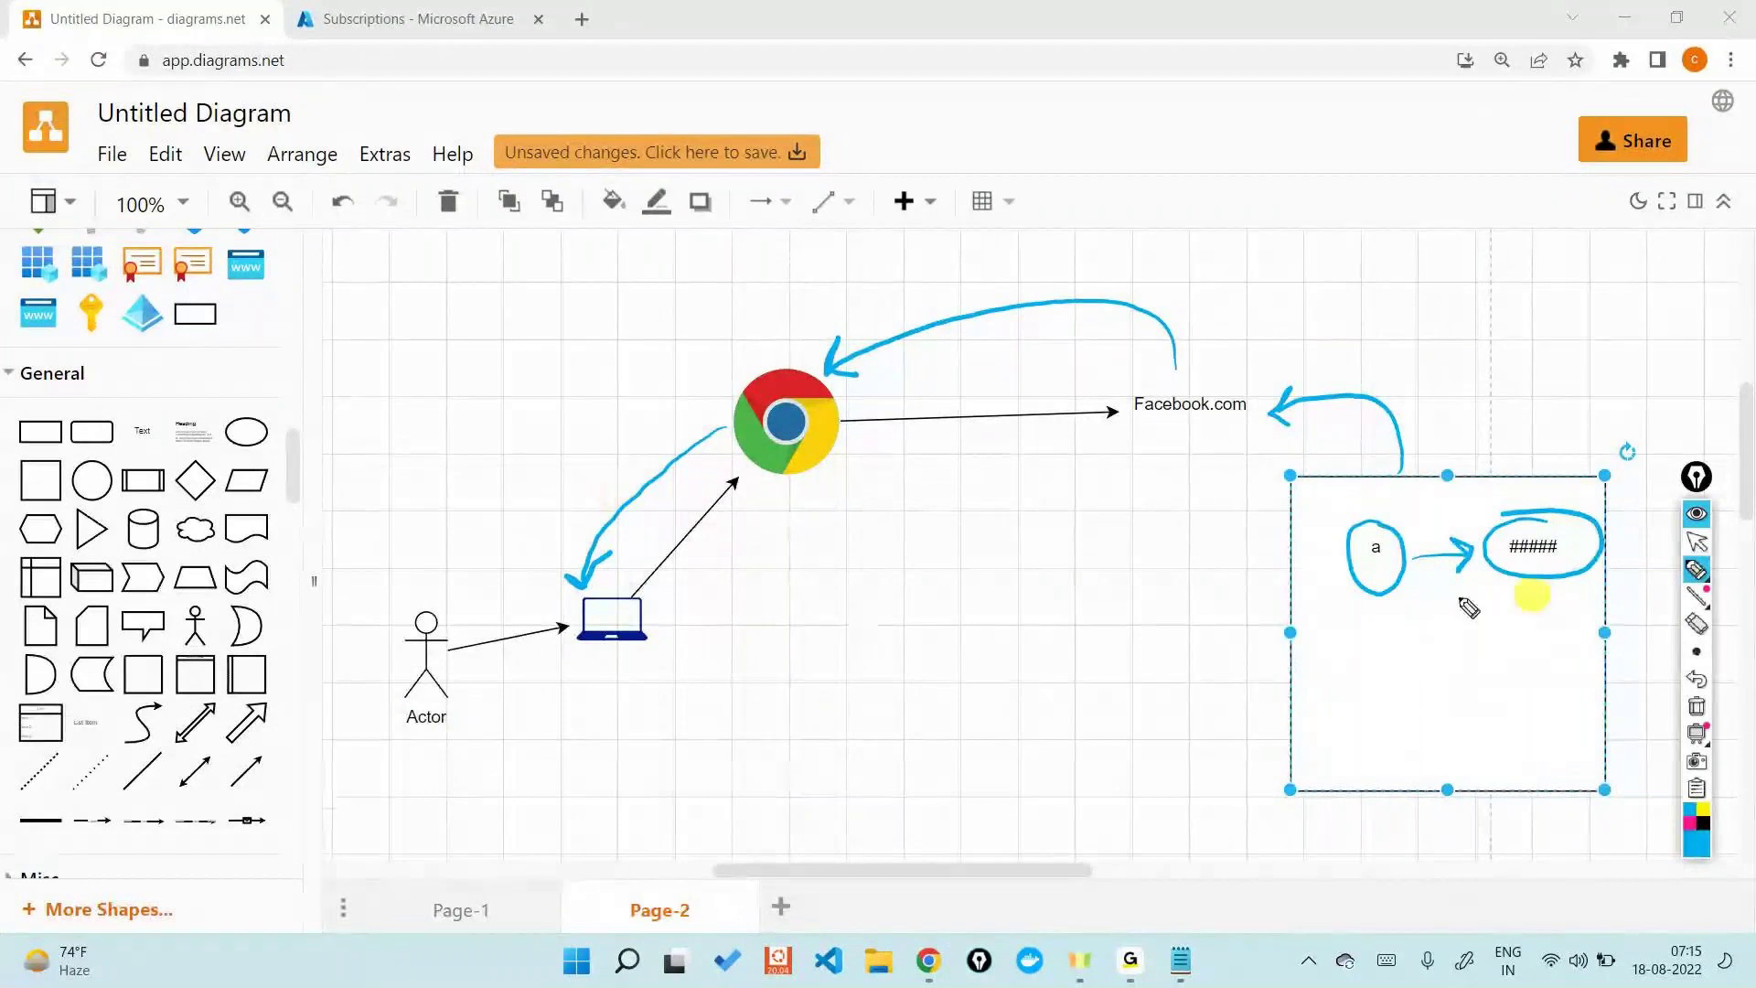
pyautogui.click(1696, 705)
pyautogui.click(1697, 542)
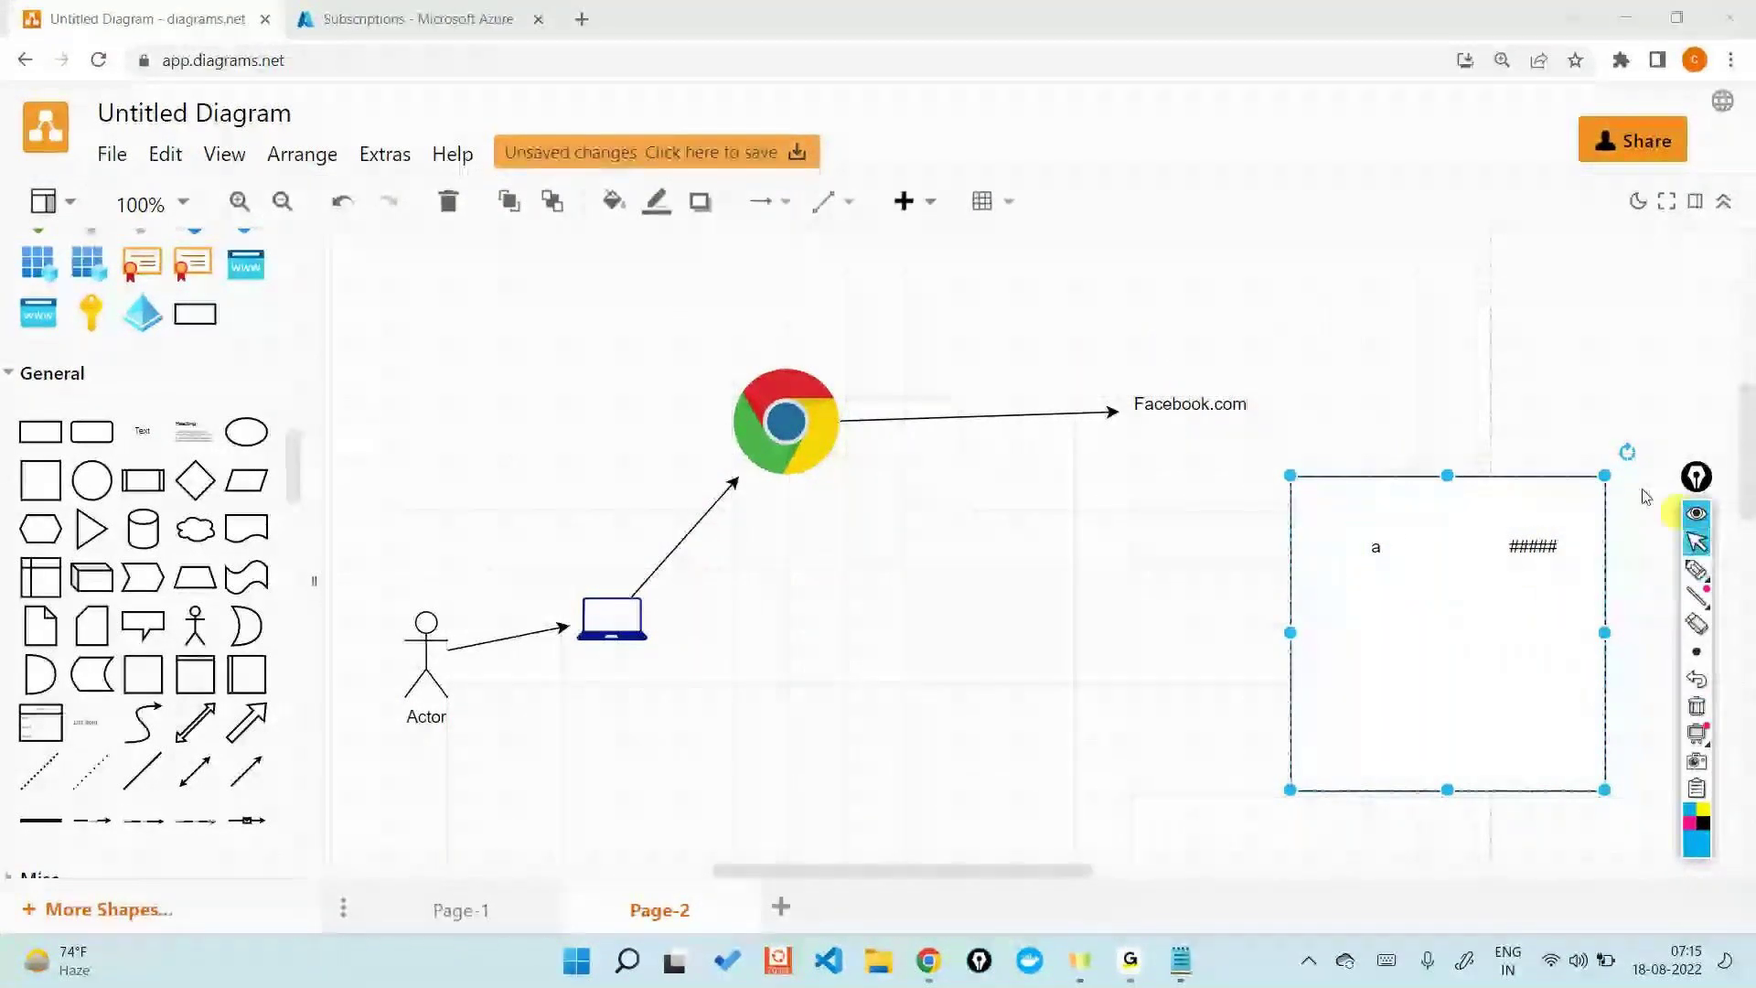
# - Rename the Facebook.com label to portal.azure.com
pyautogui.click(1207, 404)
pyautogui.doubleClick(1216, 409)
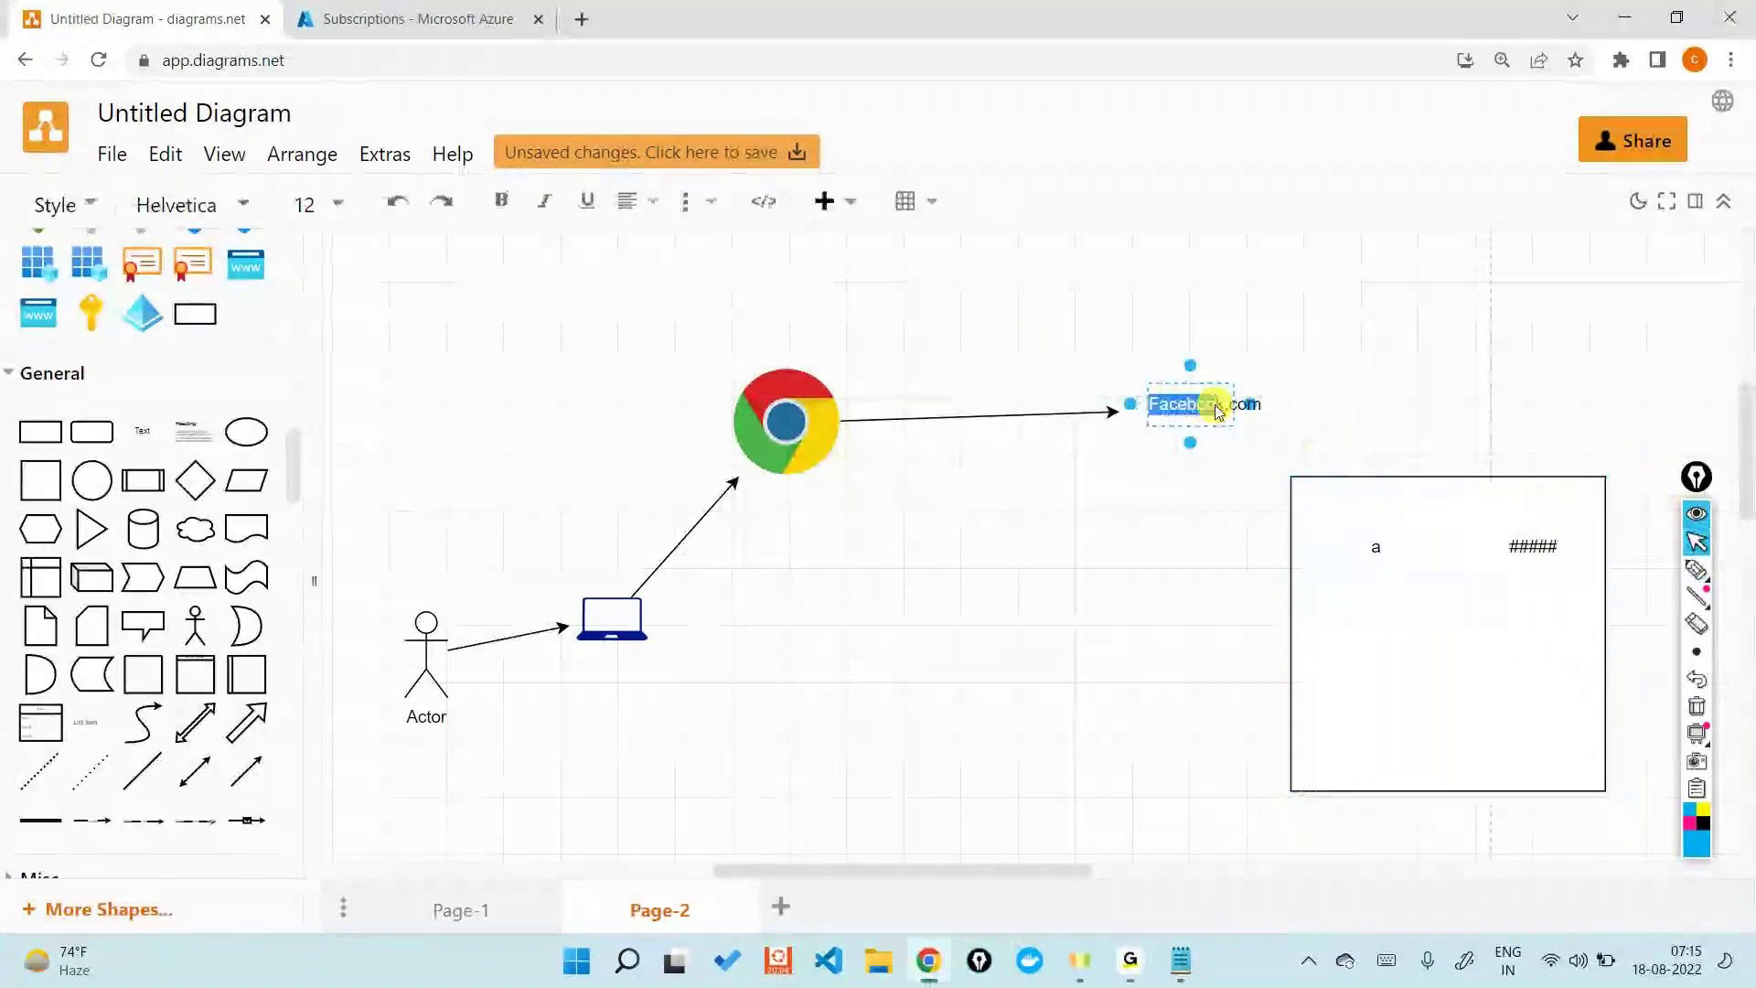
pyautogui.write('pdrta')
pyautogui.write('l.azure')
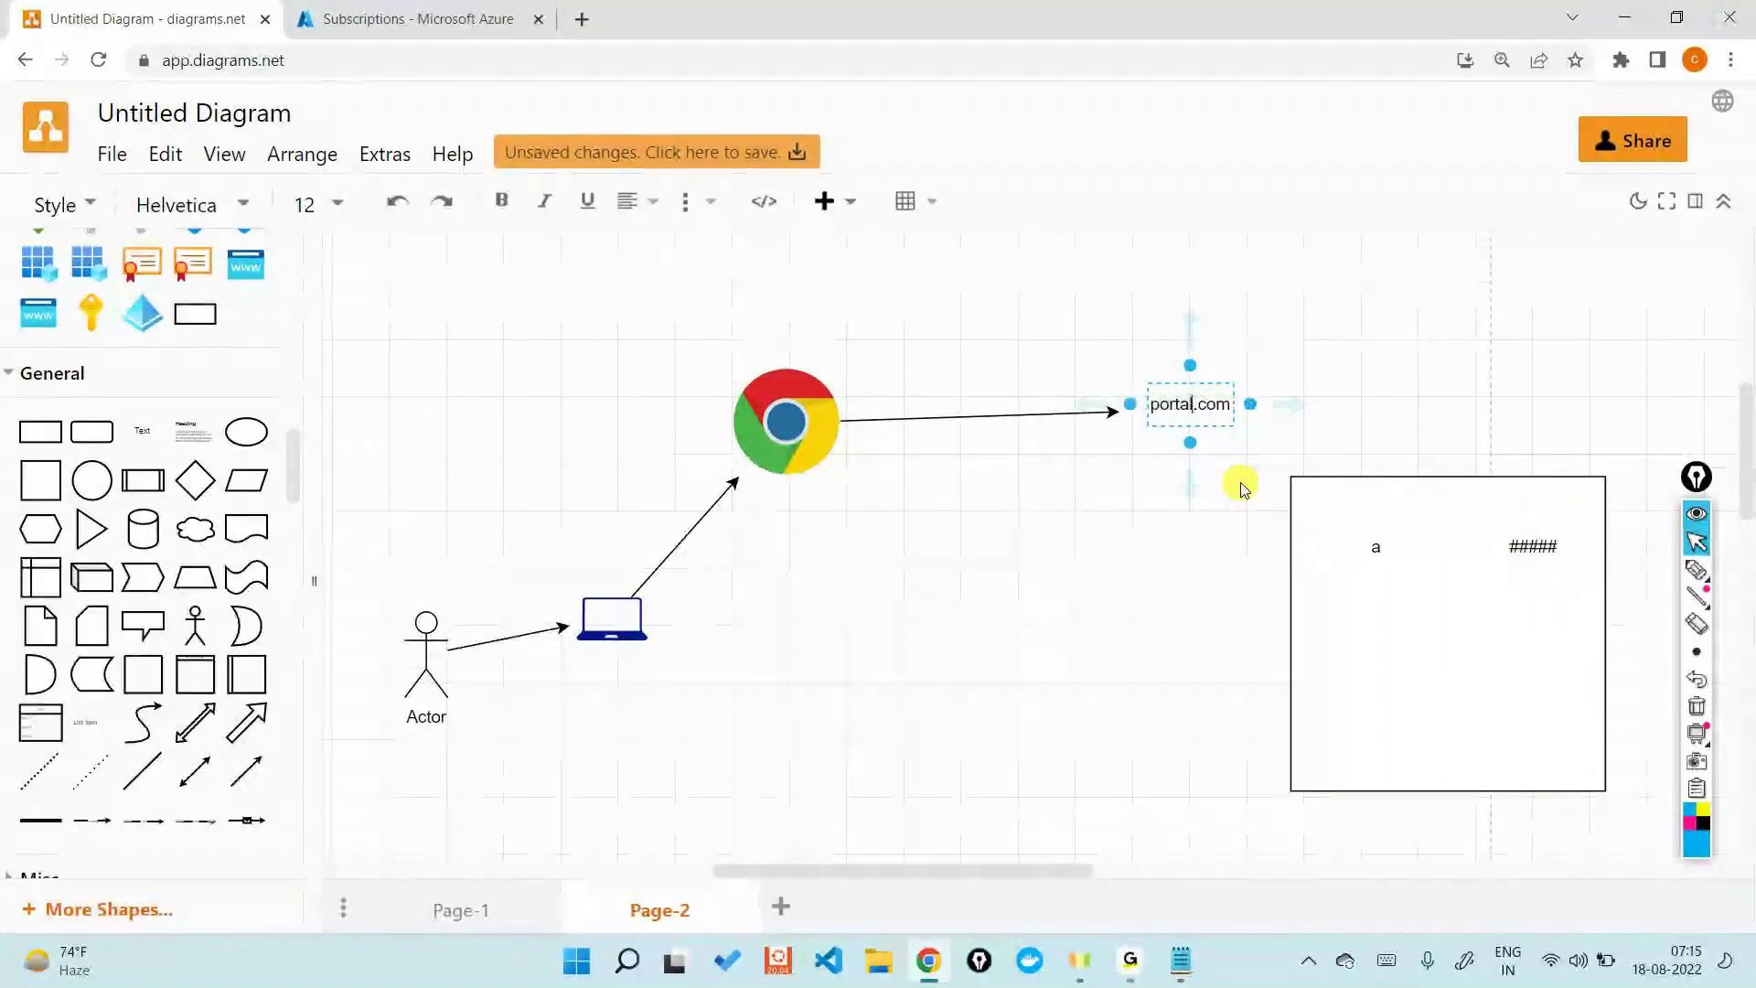
pyautogui.click(1207, 537)
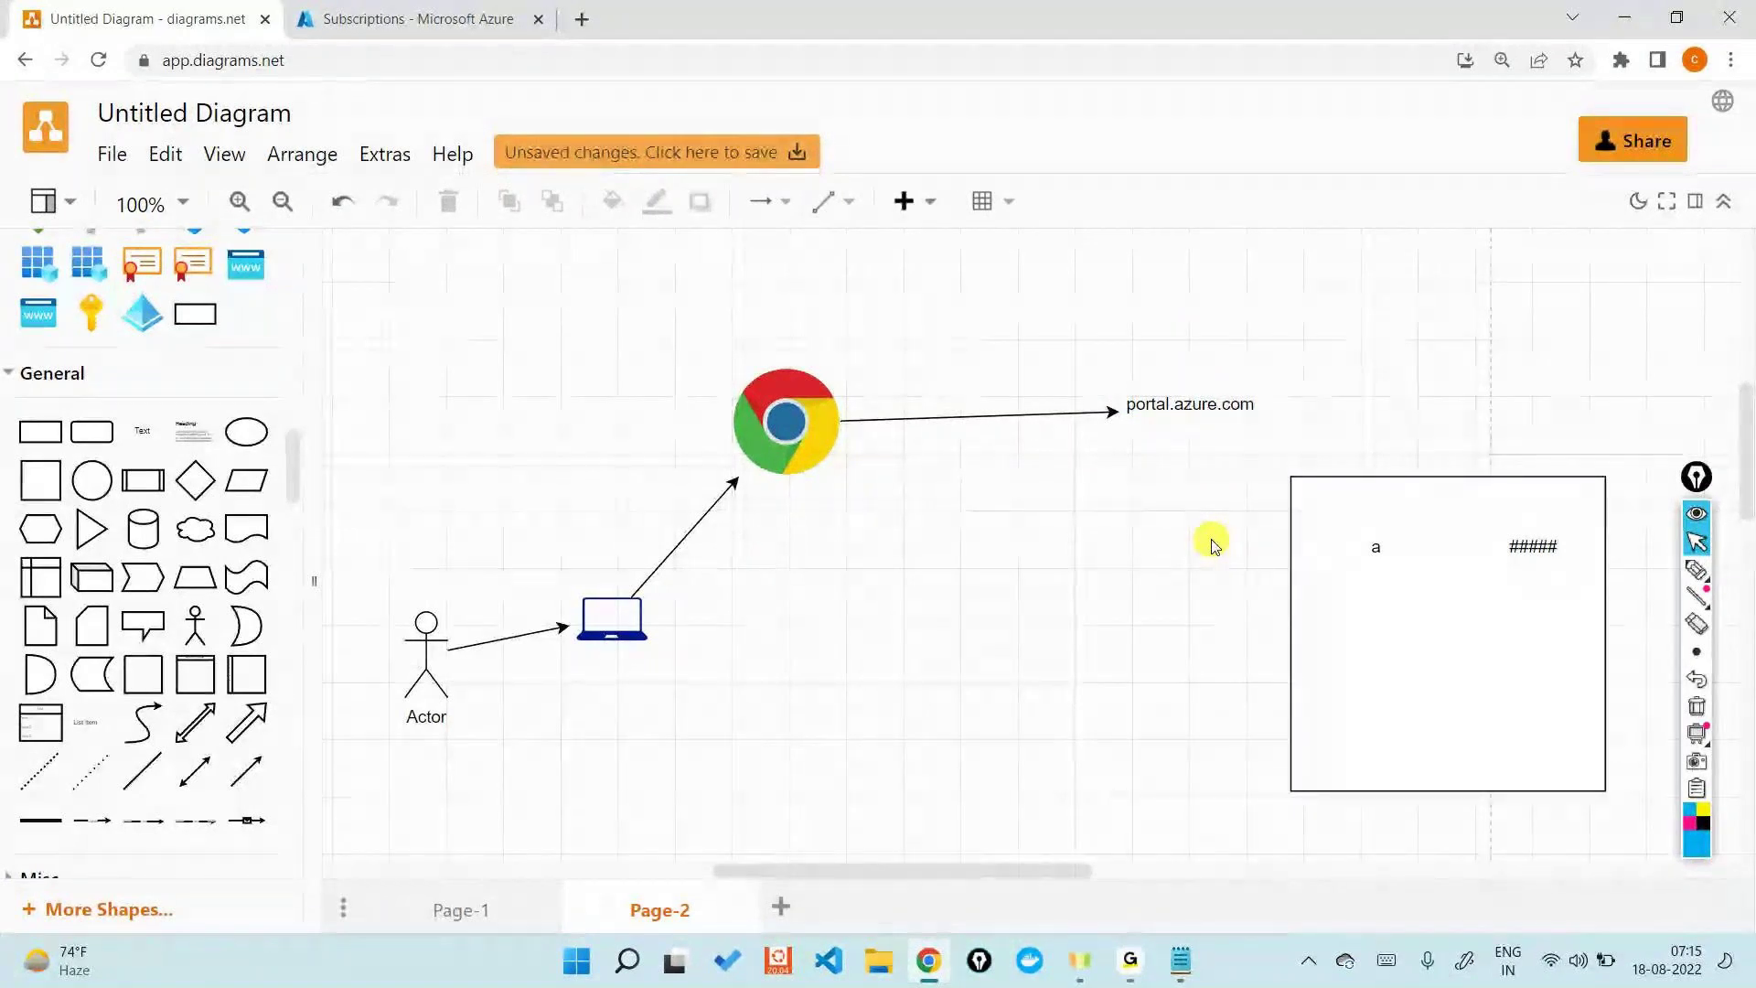
pyautogui.click(1742, 57)
# - In a new Incognito window, go to portal.azure.com and try signing in with the account e-mail, then return to the diagram
pyautogui.click(1588, 145)
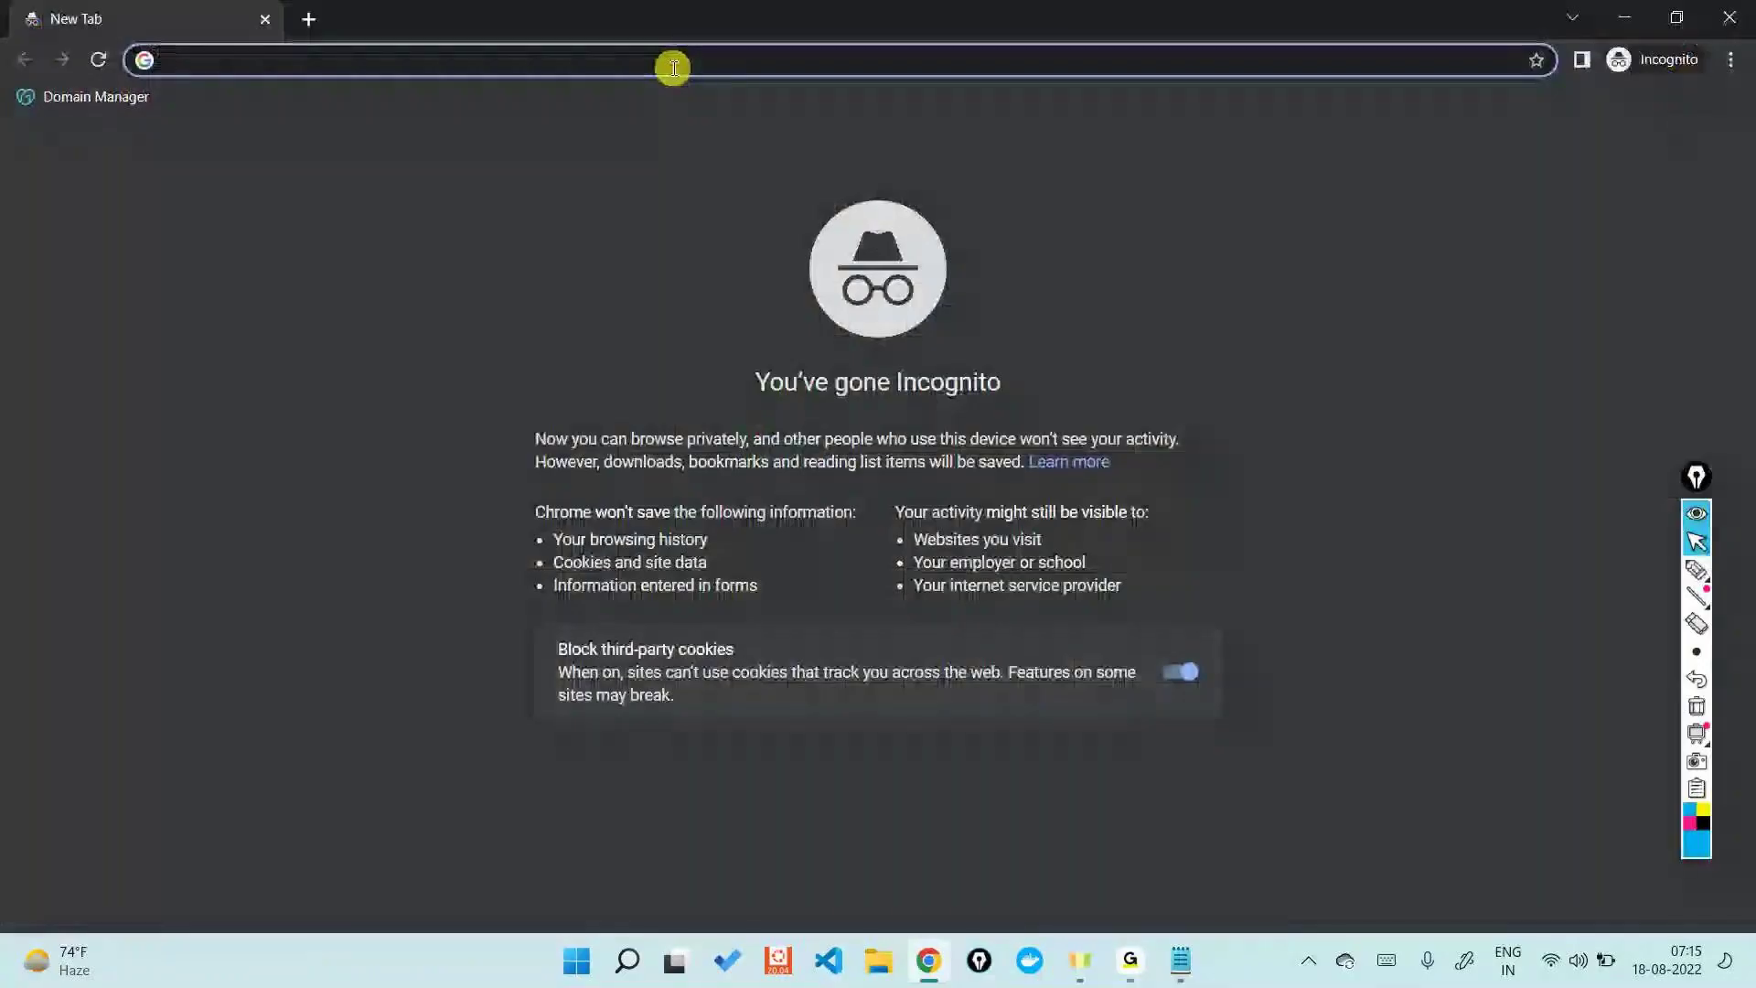
pyautogui.write('por')
pyautogui.press('Right')
pyautogui.press('Return')
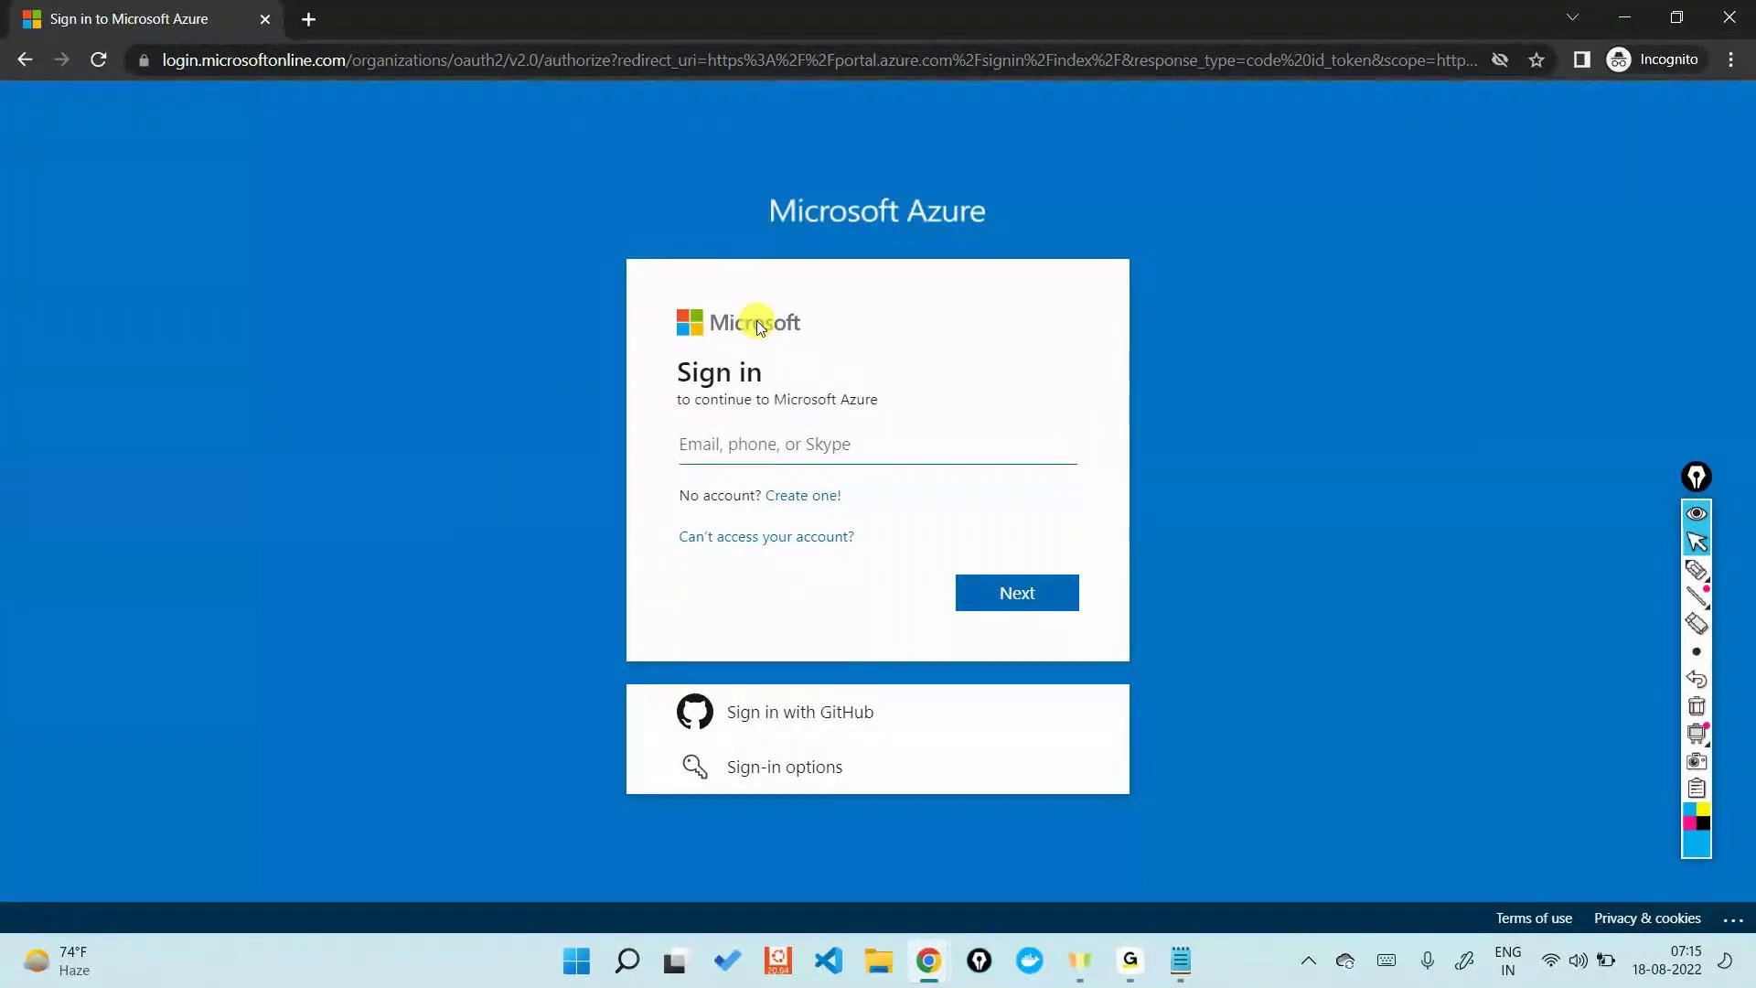
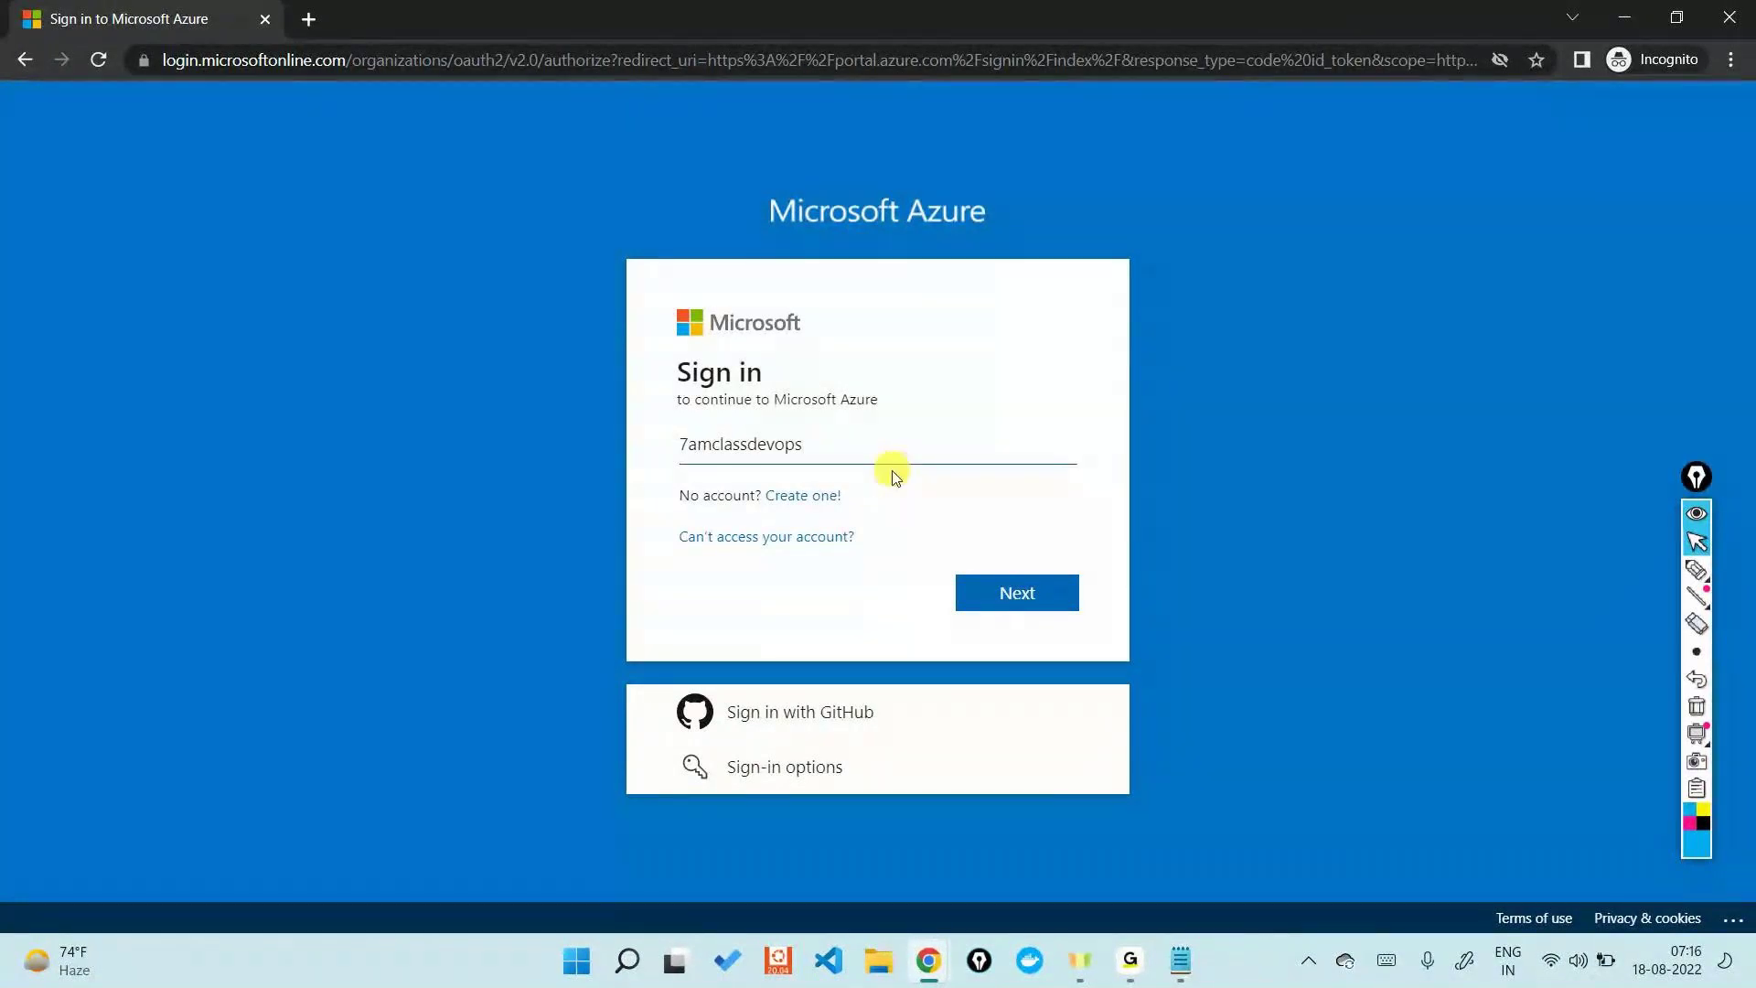
pyautogui.press('Return')
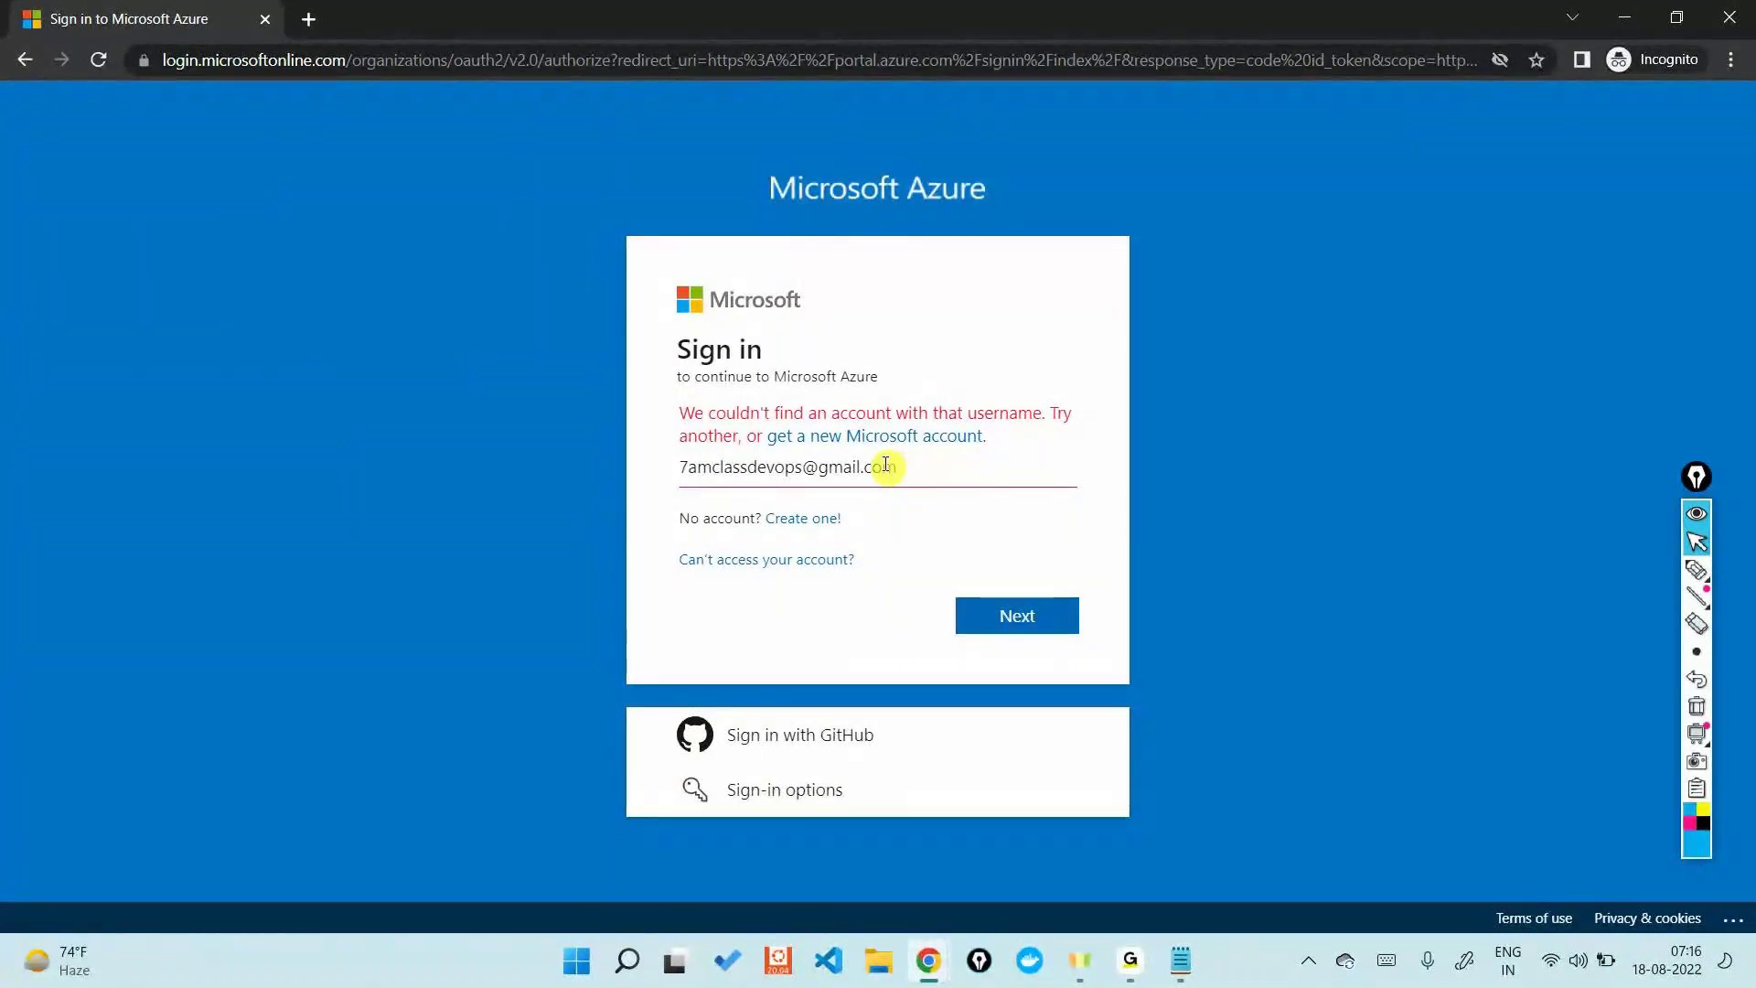
pyautogui.hotkey('alt', 'Tab')
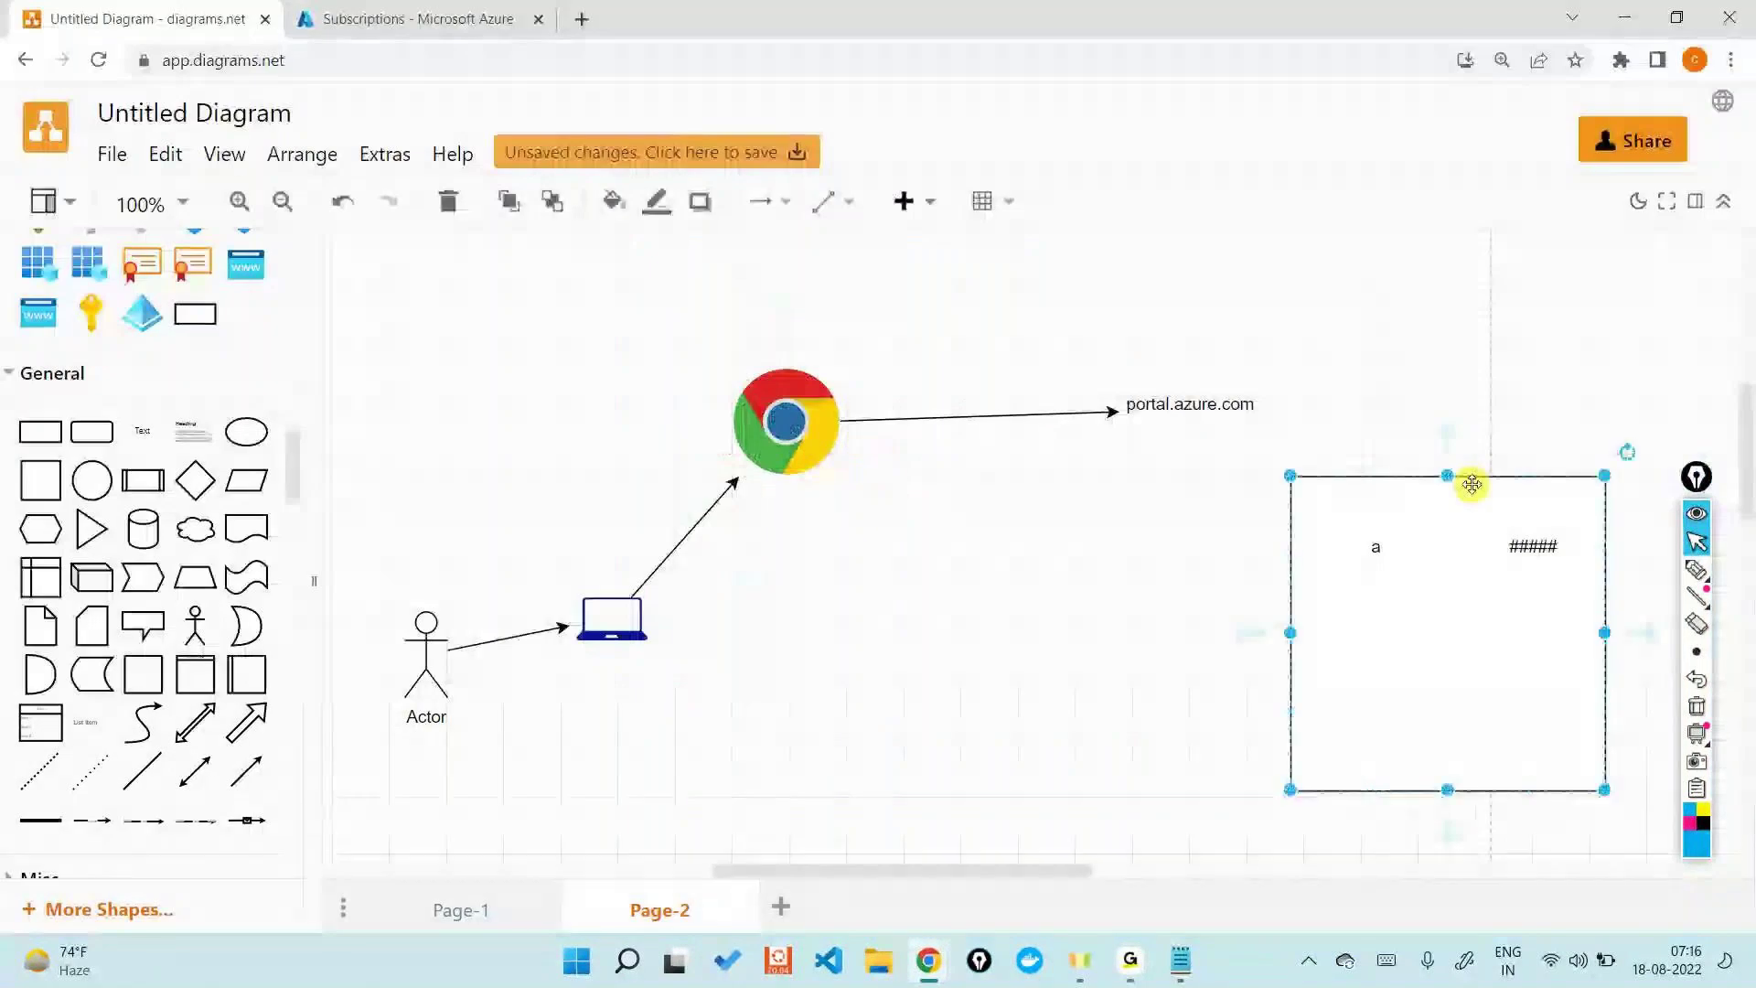
# - Delete the rectangle along with its 'a' and '#####' labels
pyautogui.press('Delete')
pyautogui.click(1379, 546)
pyautogui.press('Delete')
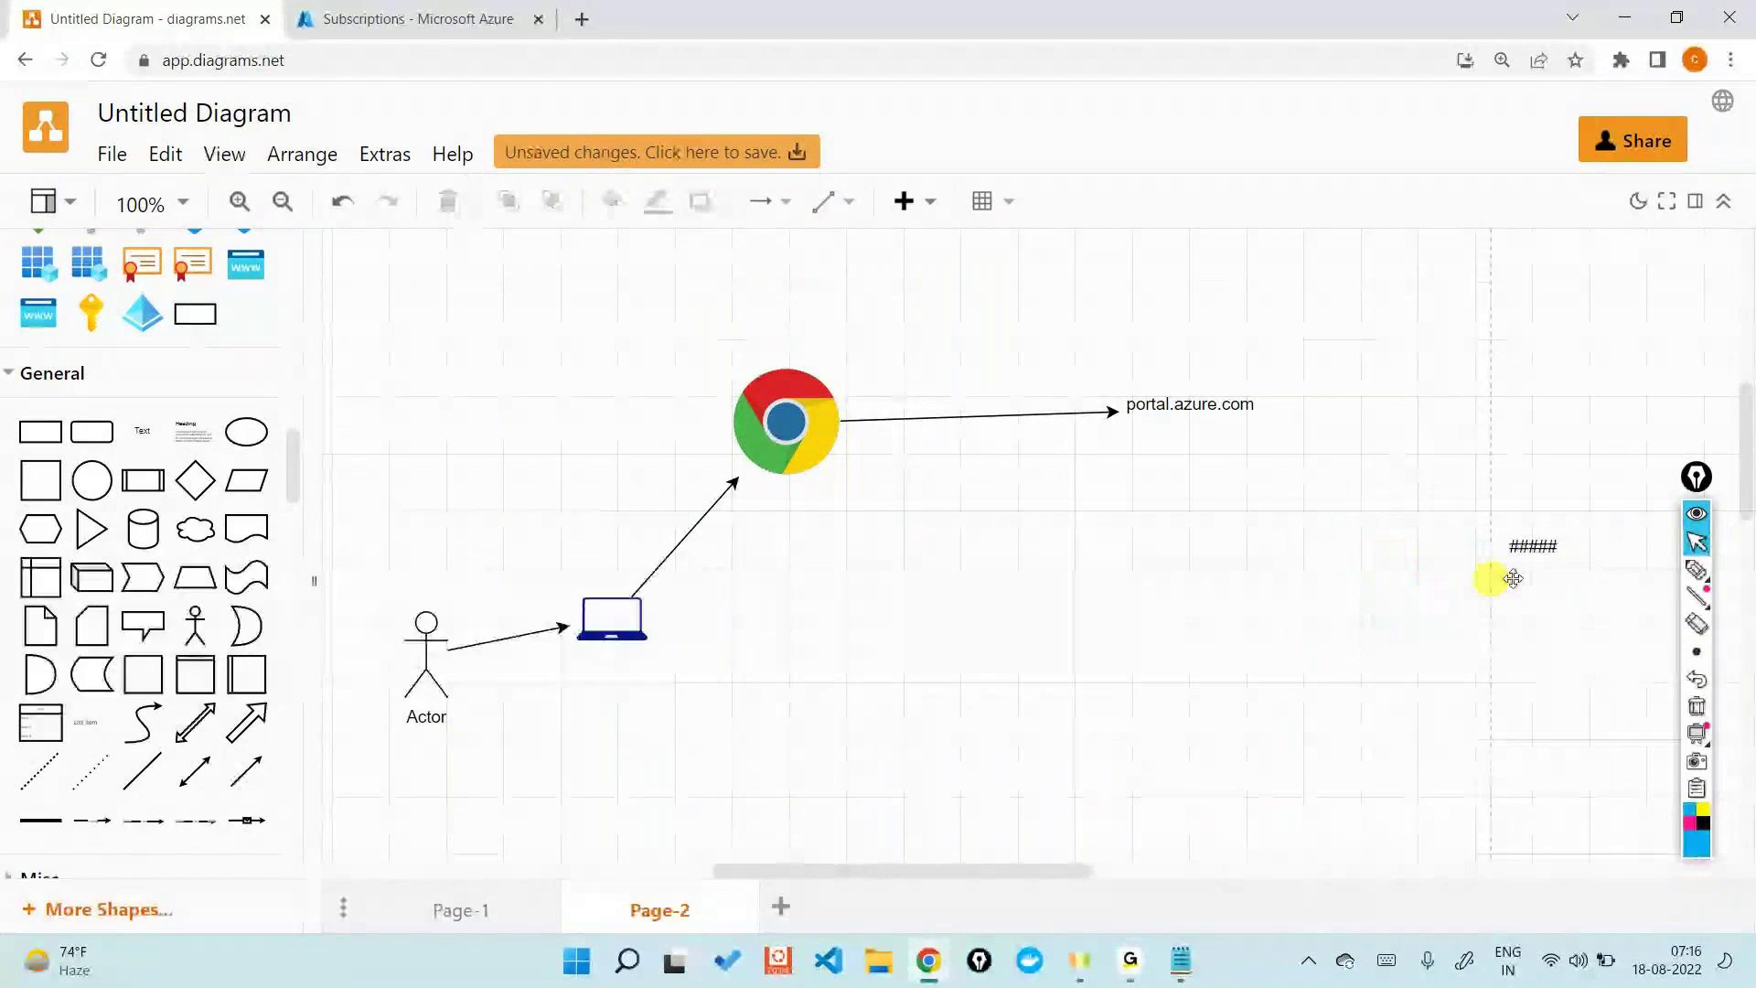
pyautogui.click(1532, 554)
pyautogui.press('Delete')
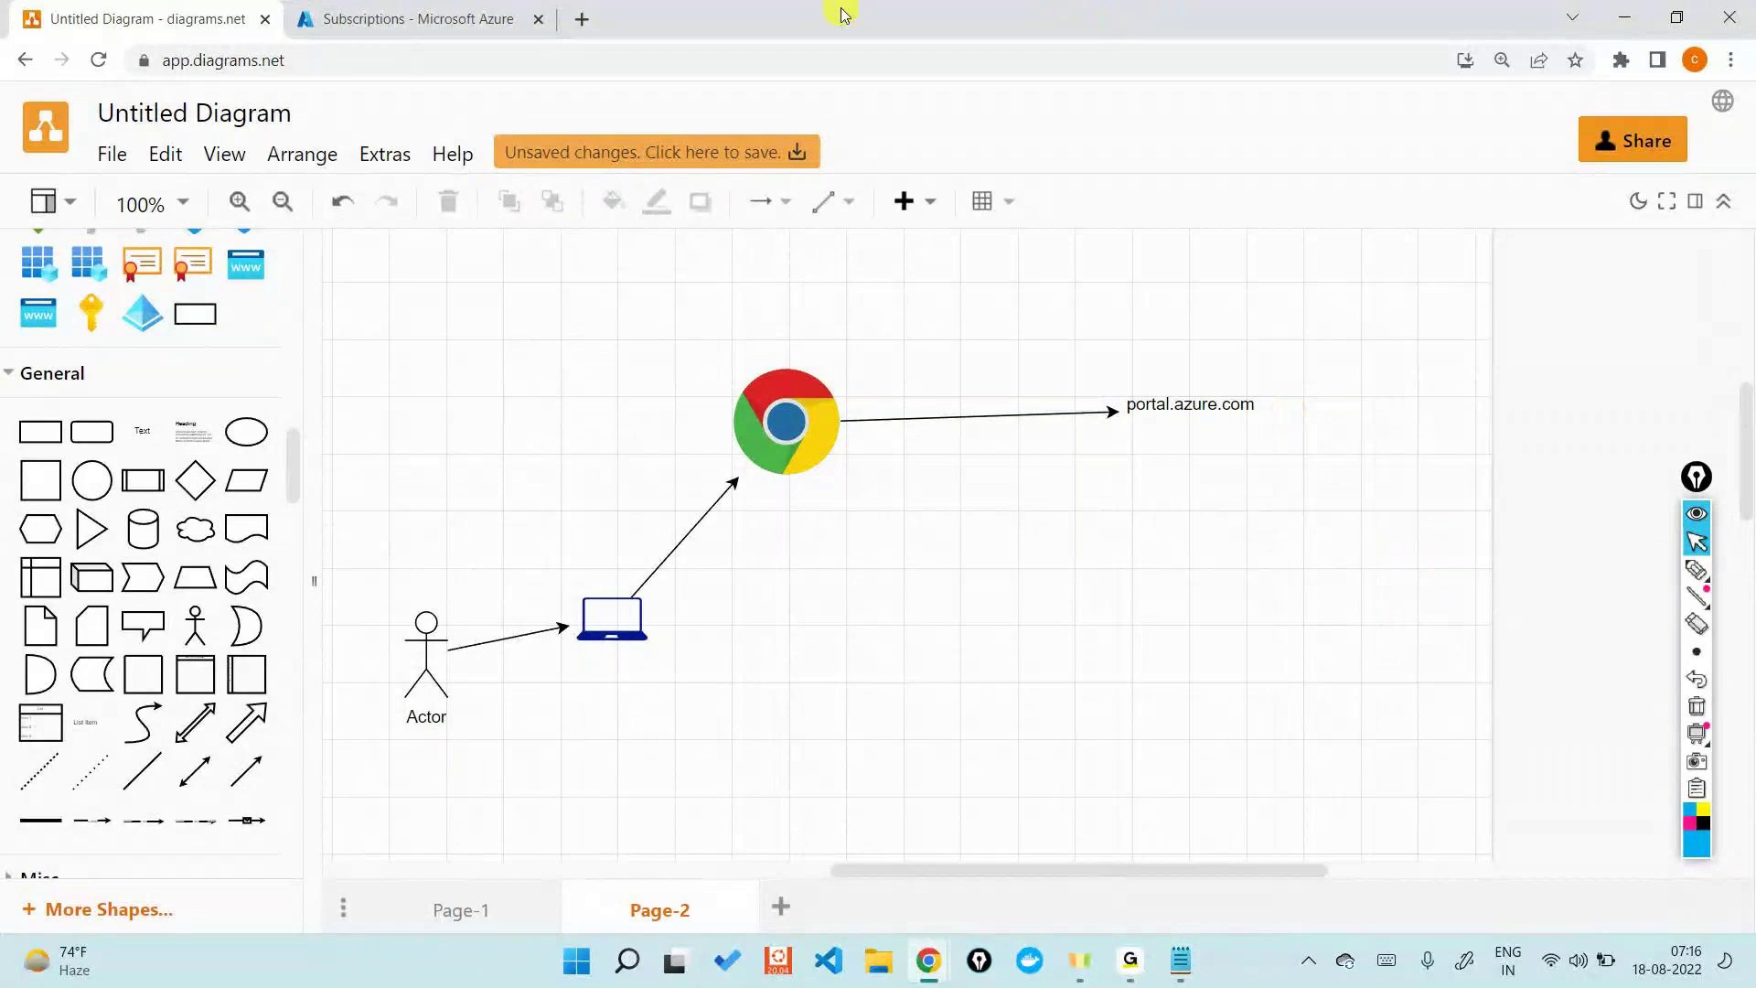
# - Add an Azure pyramid icon enlarged to about 247 by 226, arrowed from portal.azure.com
pyautogui.moveTo(195, 313); pyautogui.dragTo(1235, 530)
pyautogui.moveTo(1332, 610); pyautogui.dragTo(1459, 725)
pyautogui.moveTo(1390, 651); pyautogui.dragTo(1376, 716)
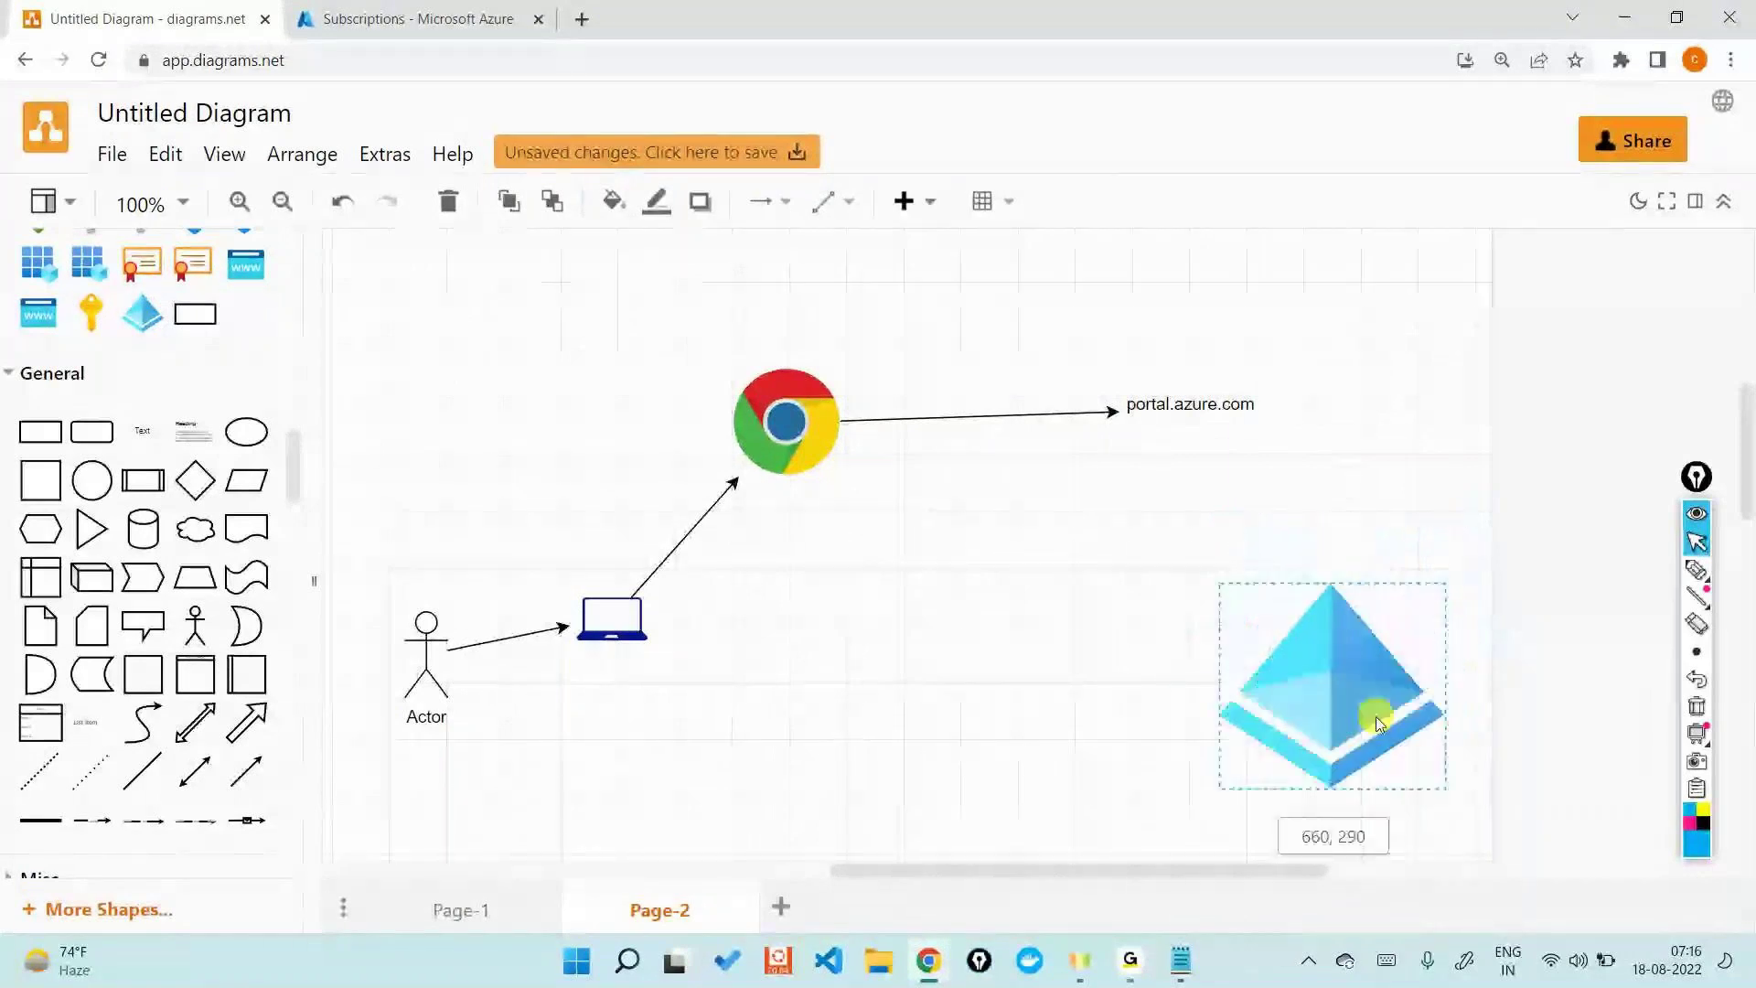
pyautogui.click(1244, 409)
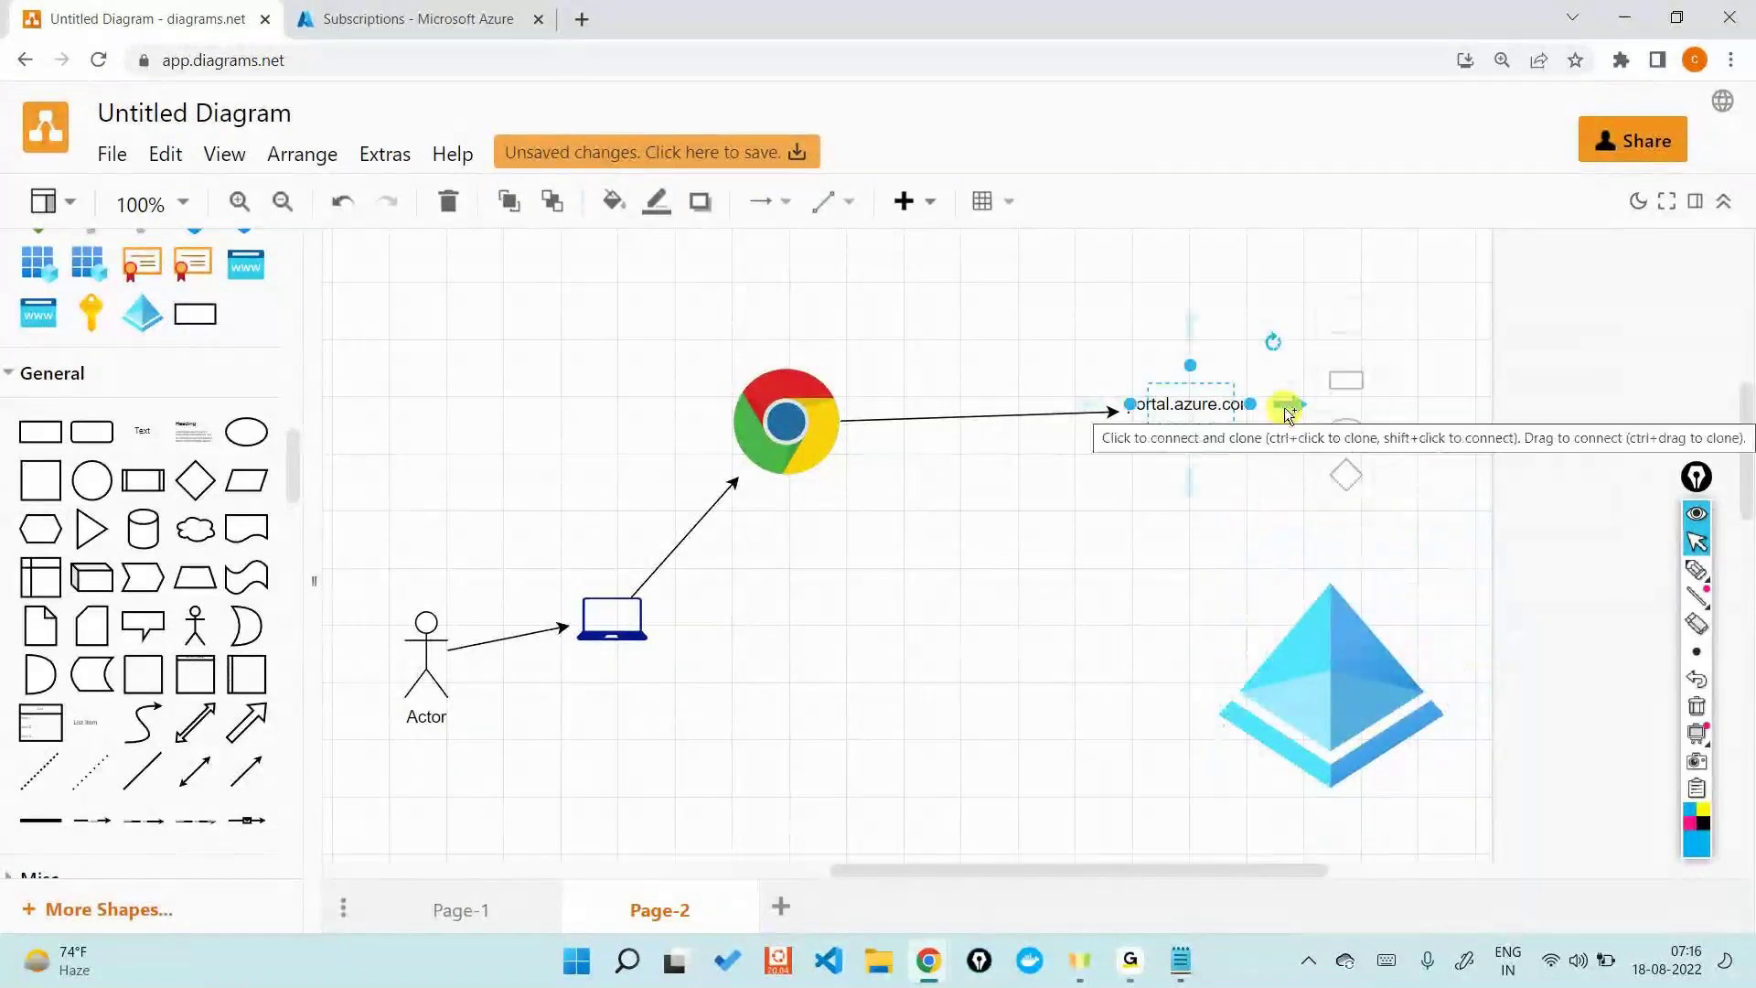
pyautogui.moveTo(1282, 403); pyautogui.dragTo(1310, 603)
pyautogui.click(1379, 426)
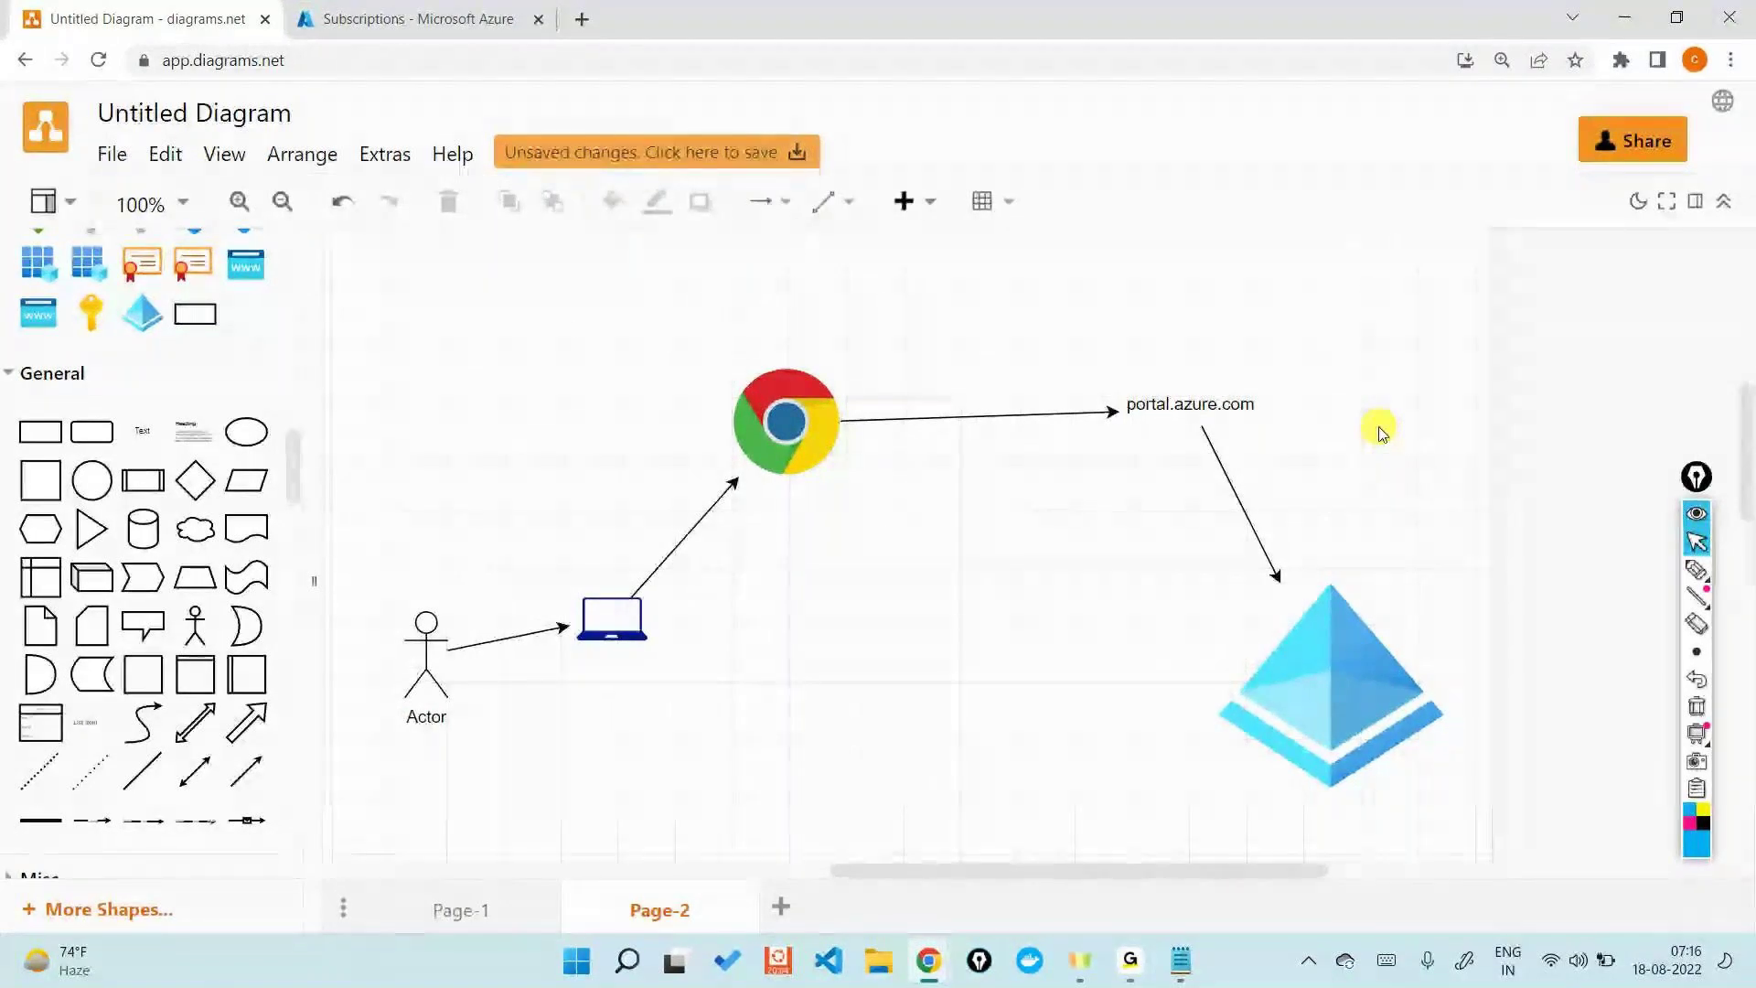
pyautogui.hotkey('alt', 'Tab')
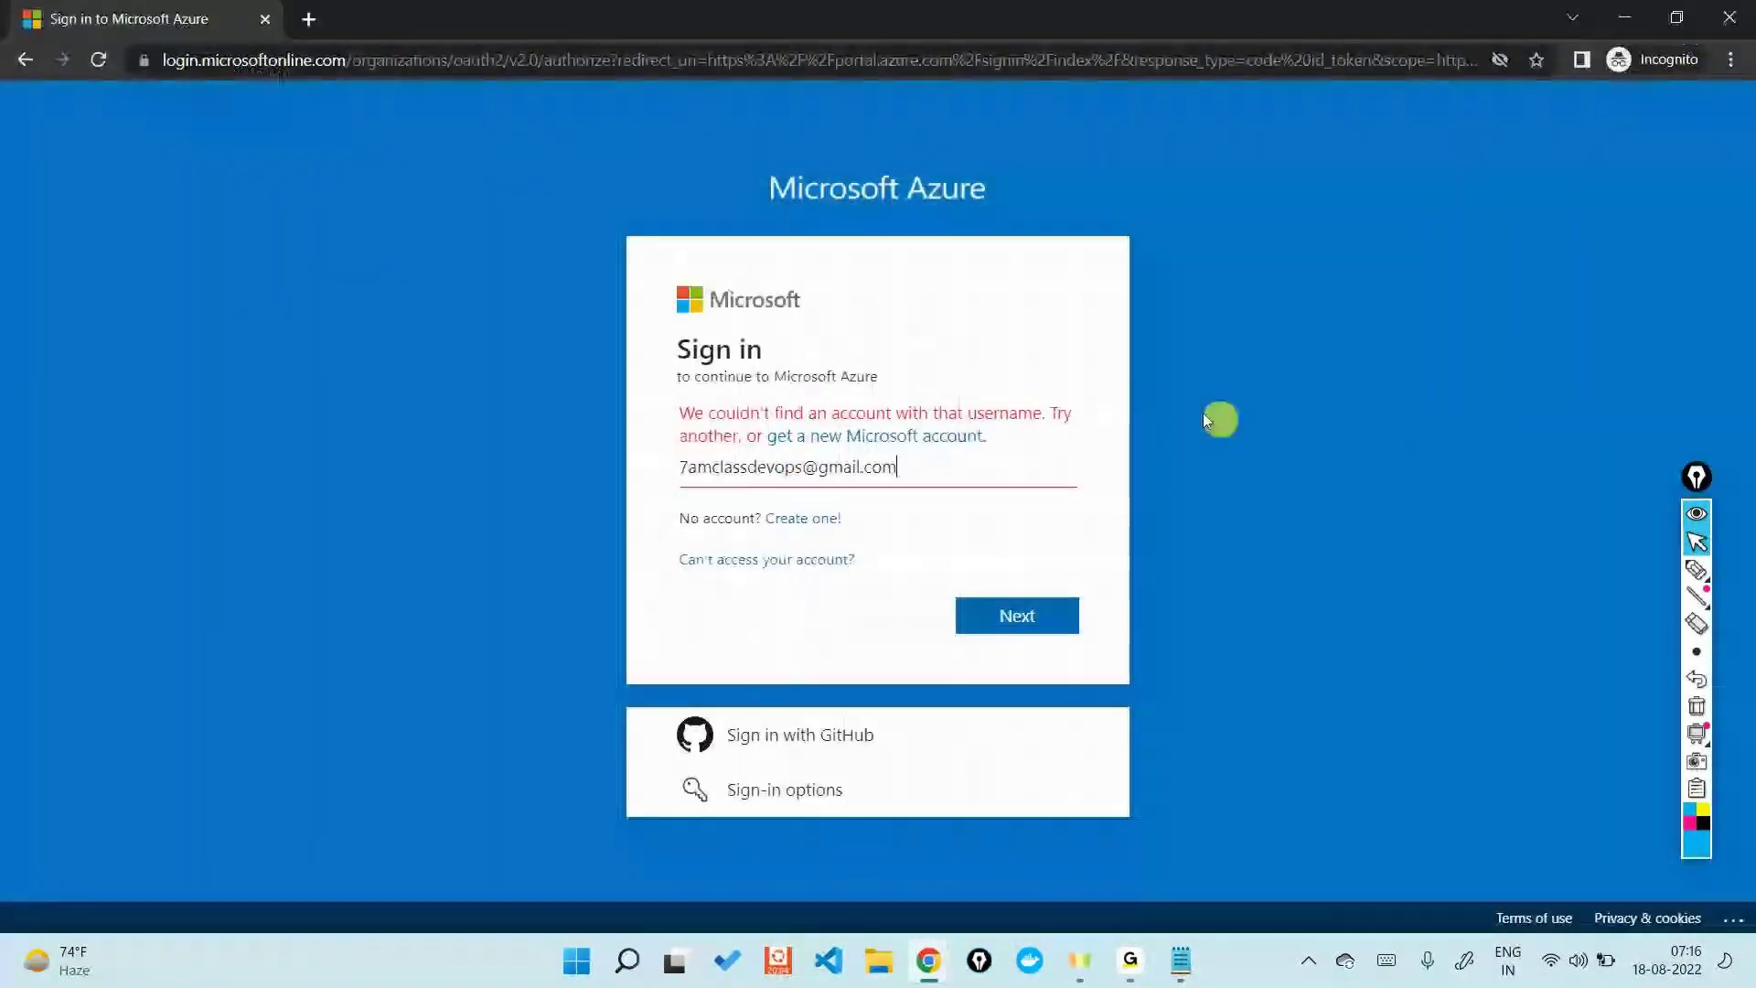
# - Replace the rejected e-mail with the corrected account e-mail and submit it
pyautogui.moveTo(1039, 450); pyautogui.dragTo(619, 487)
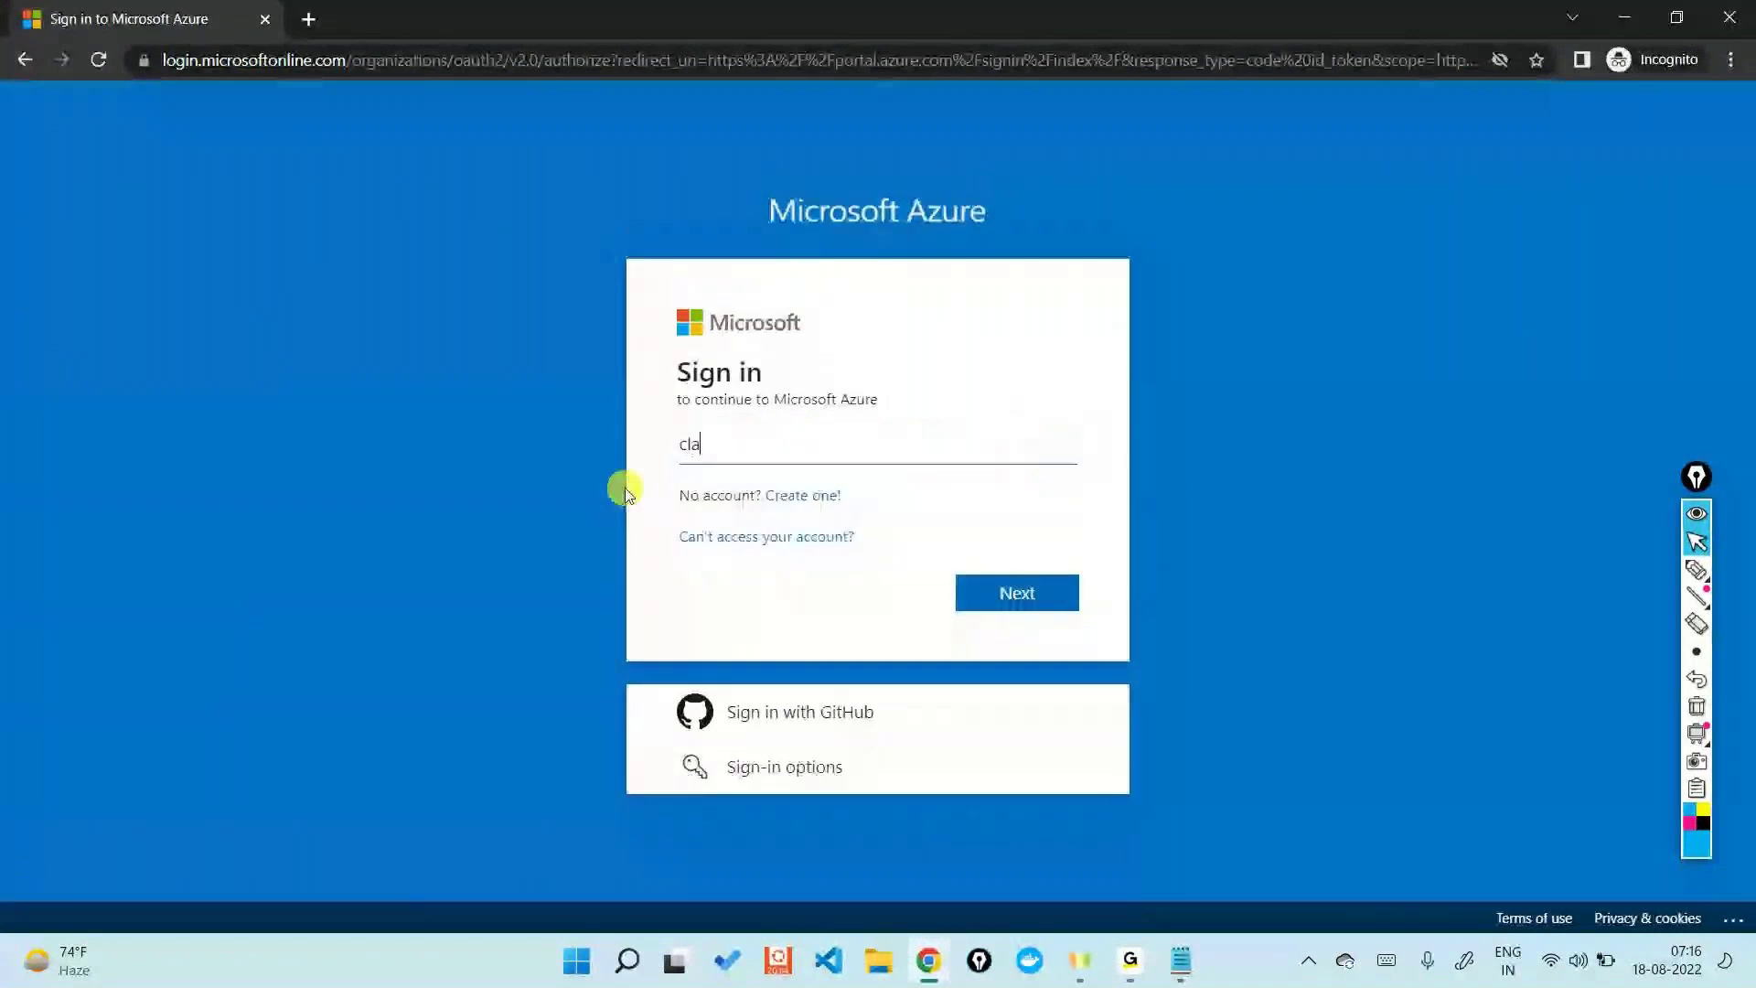
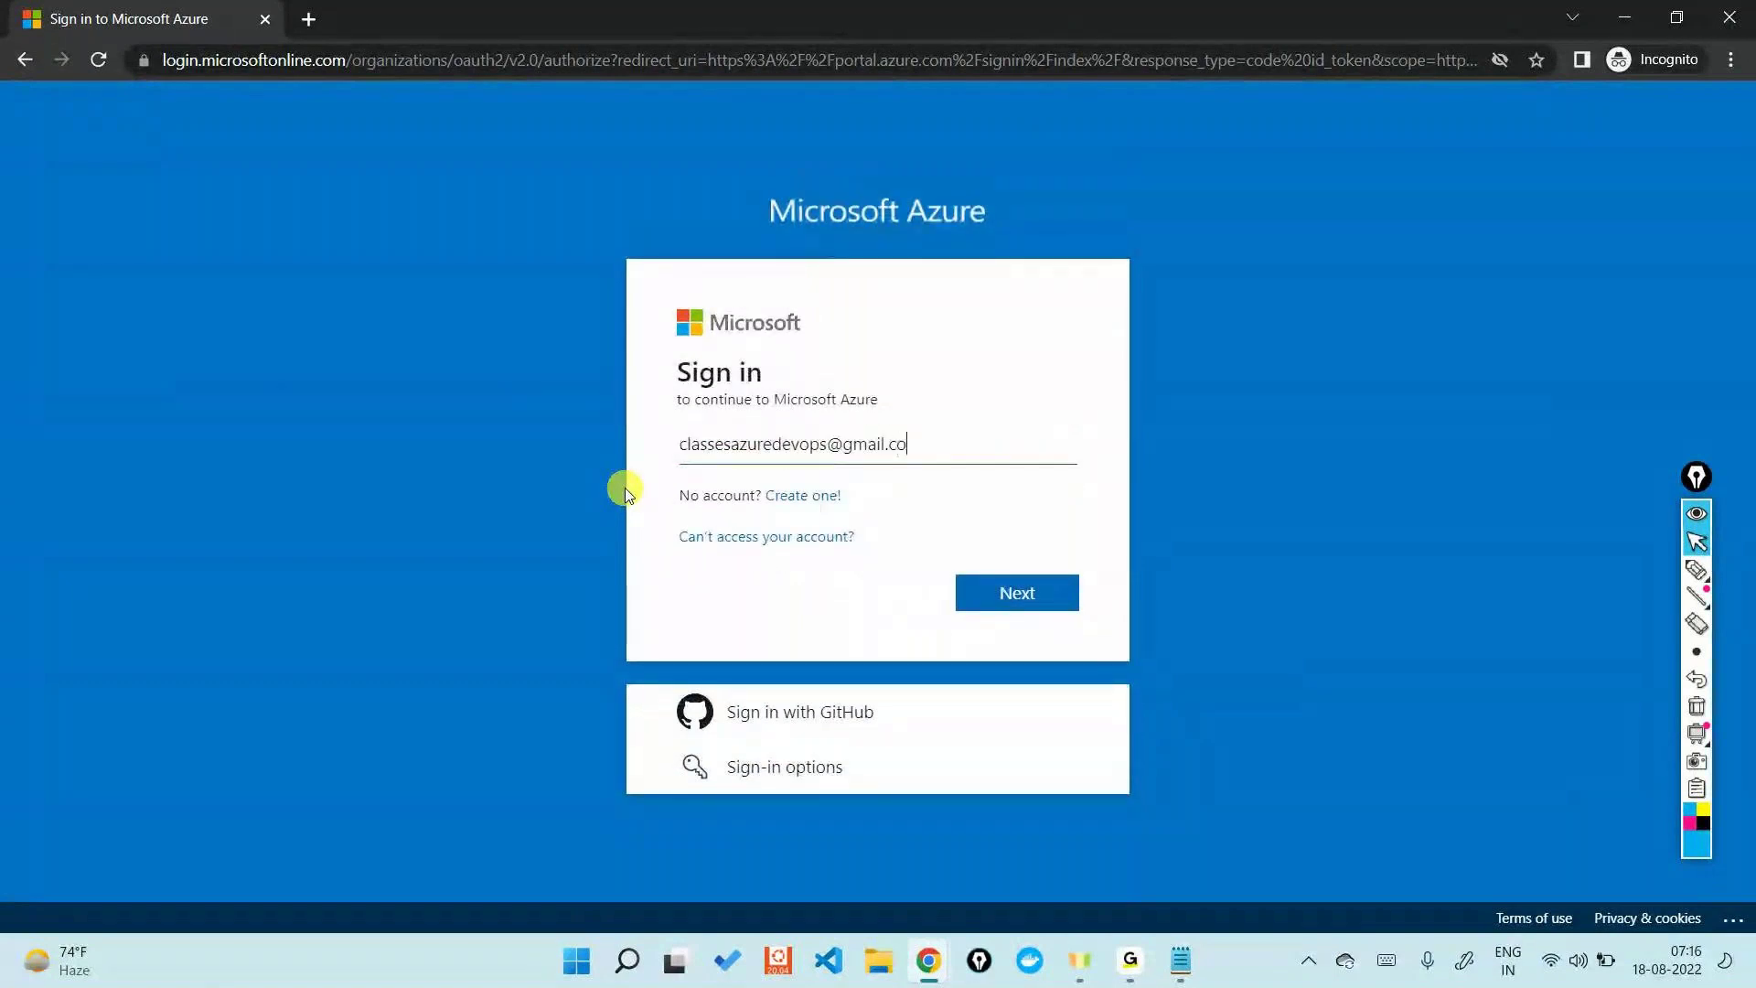
pyautogui.press('Return')
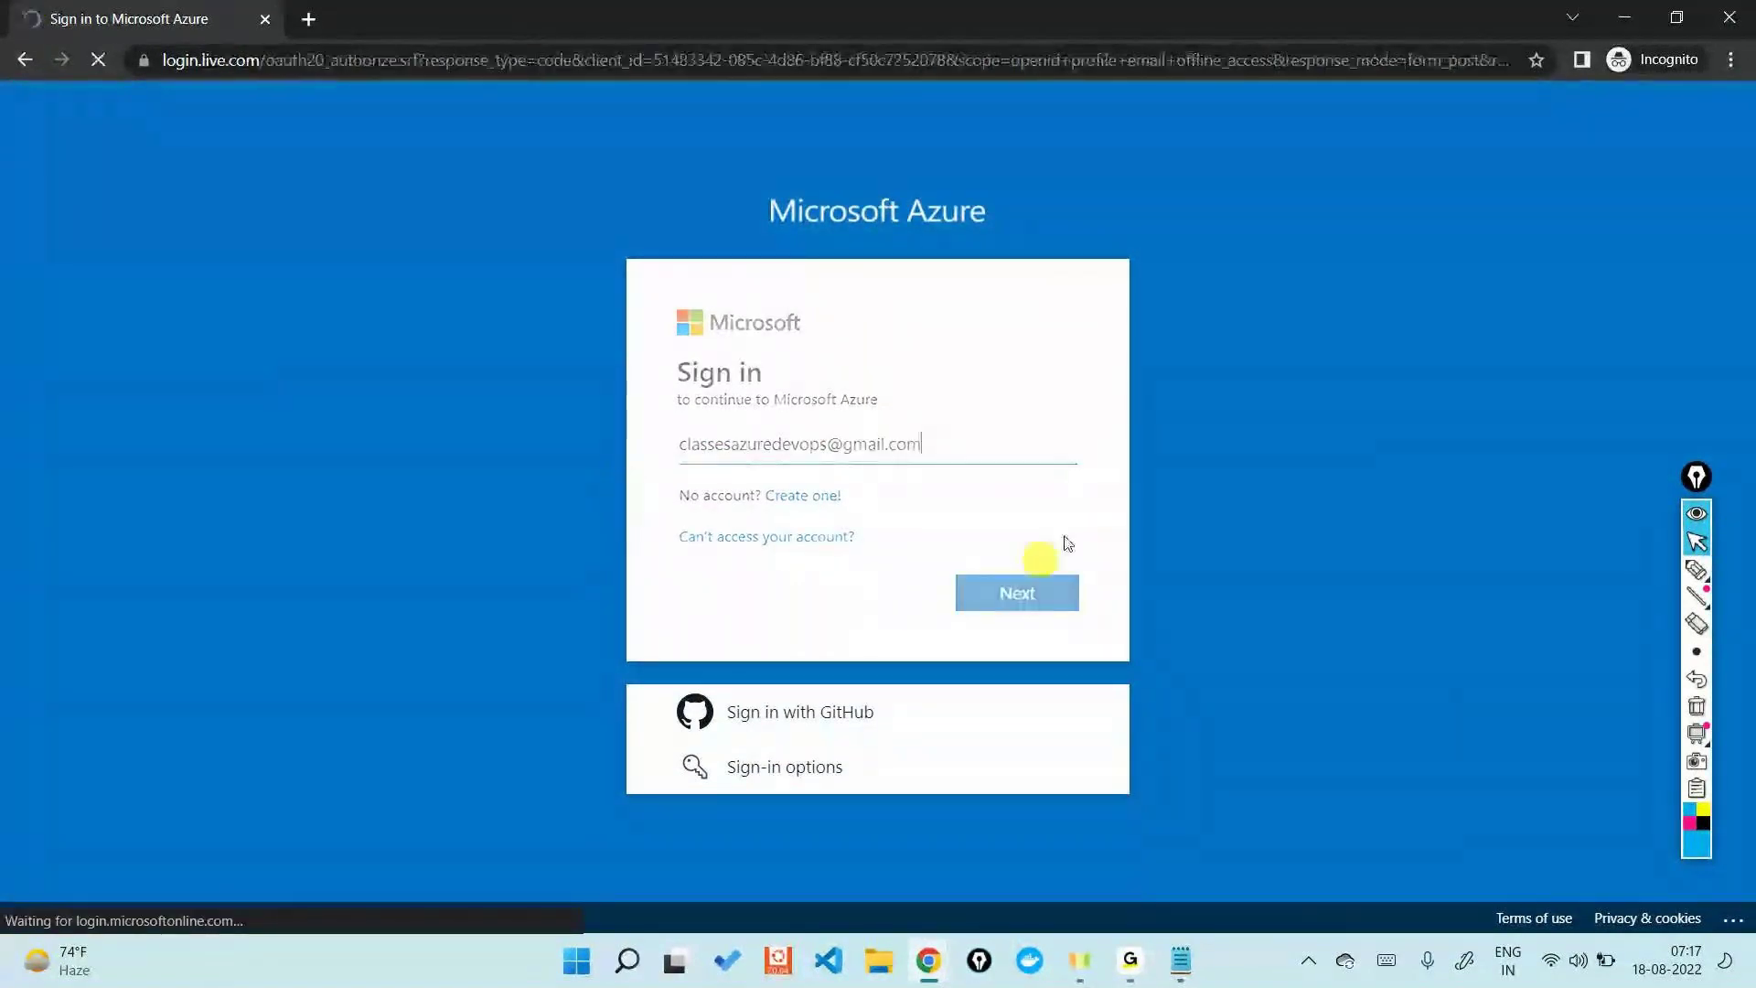
# - Highlight the client_id value in the sign-in page address, then minimize the sign-in window
pyautogui.click(688, 63)
pyautogui.click(695, 64)
pyautogui.moveTo(715, 57); pyautogui.dragTo(1000, 58)
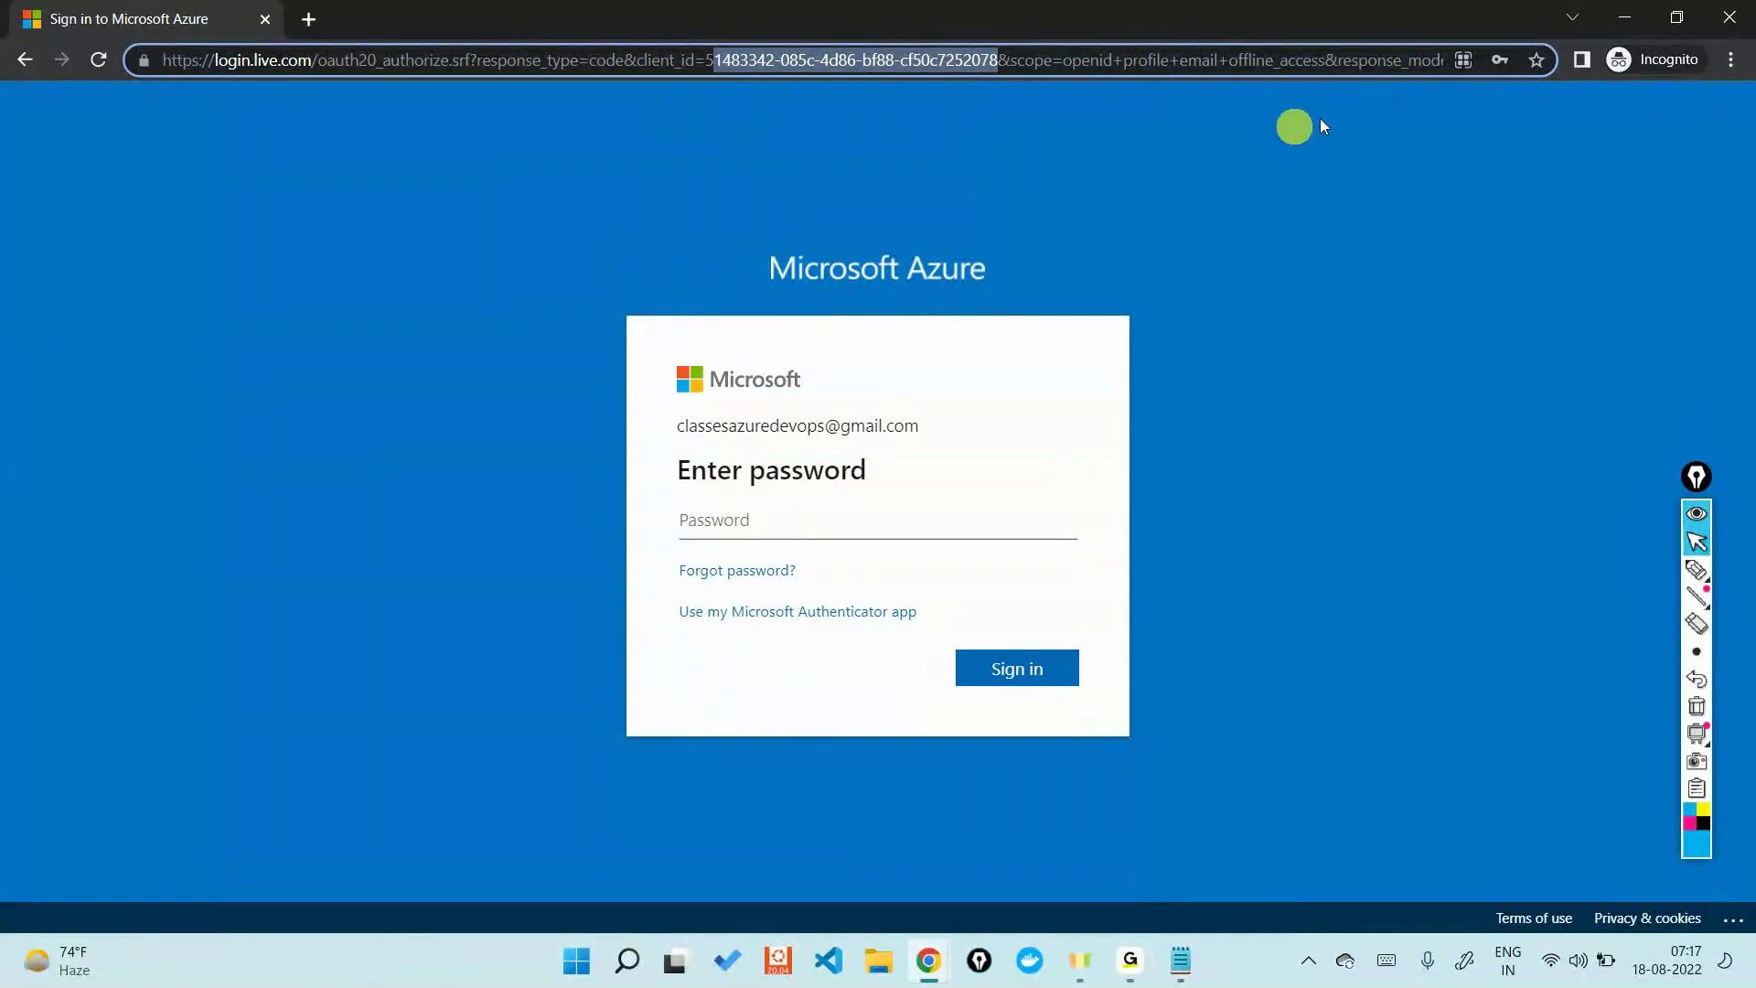
pyautogui.click(1620, 19)
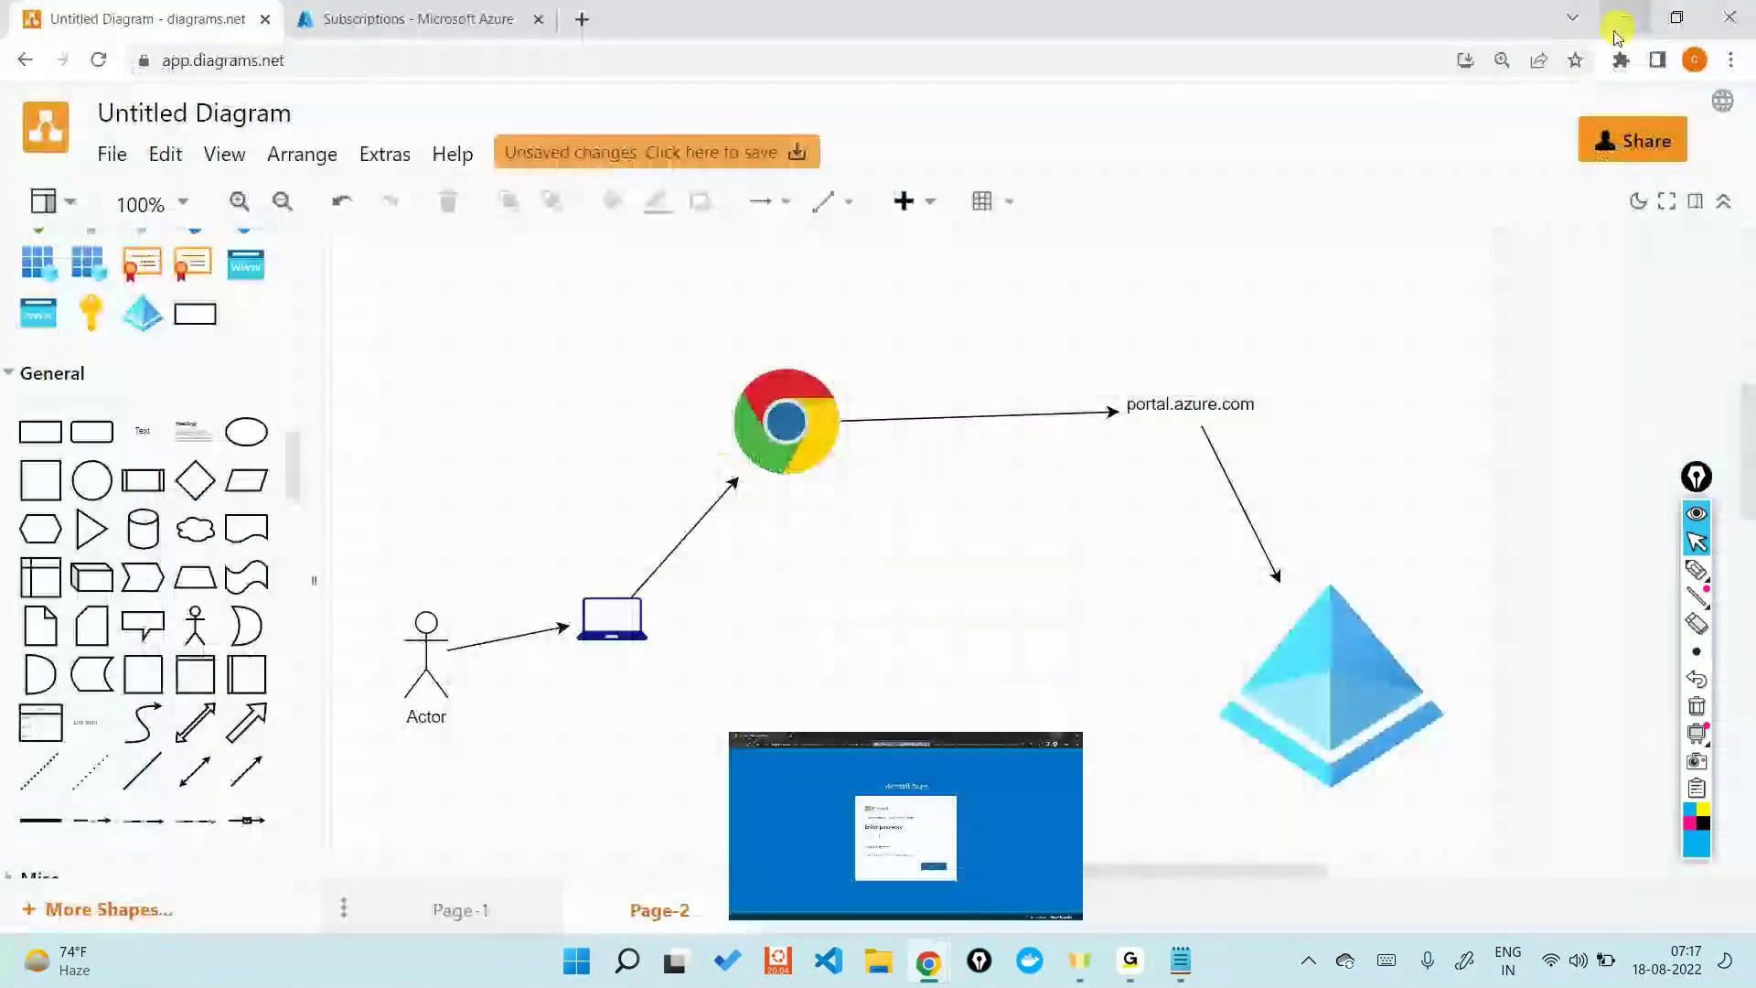
# - Check the single subscription, then view the three users in Azure Active Directory's Default Directory
pyautogui.click(1322, 634)
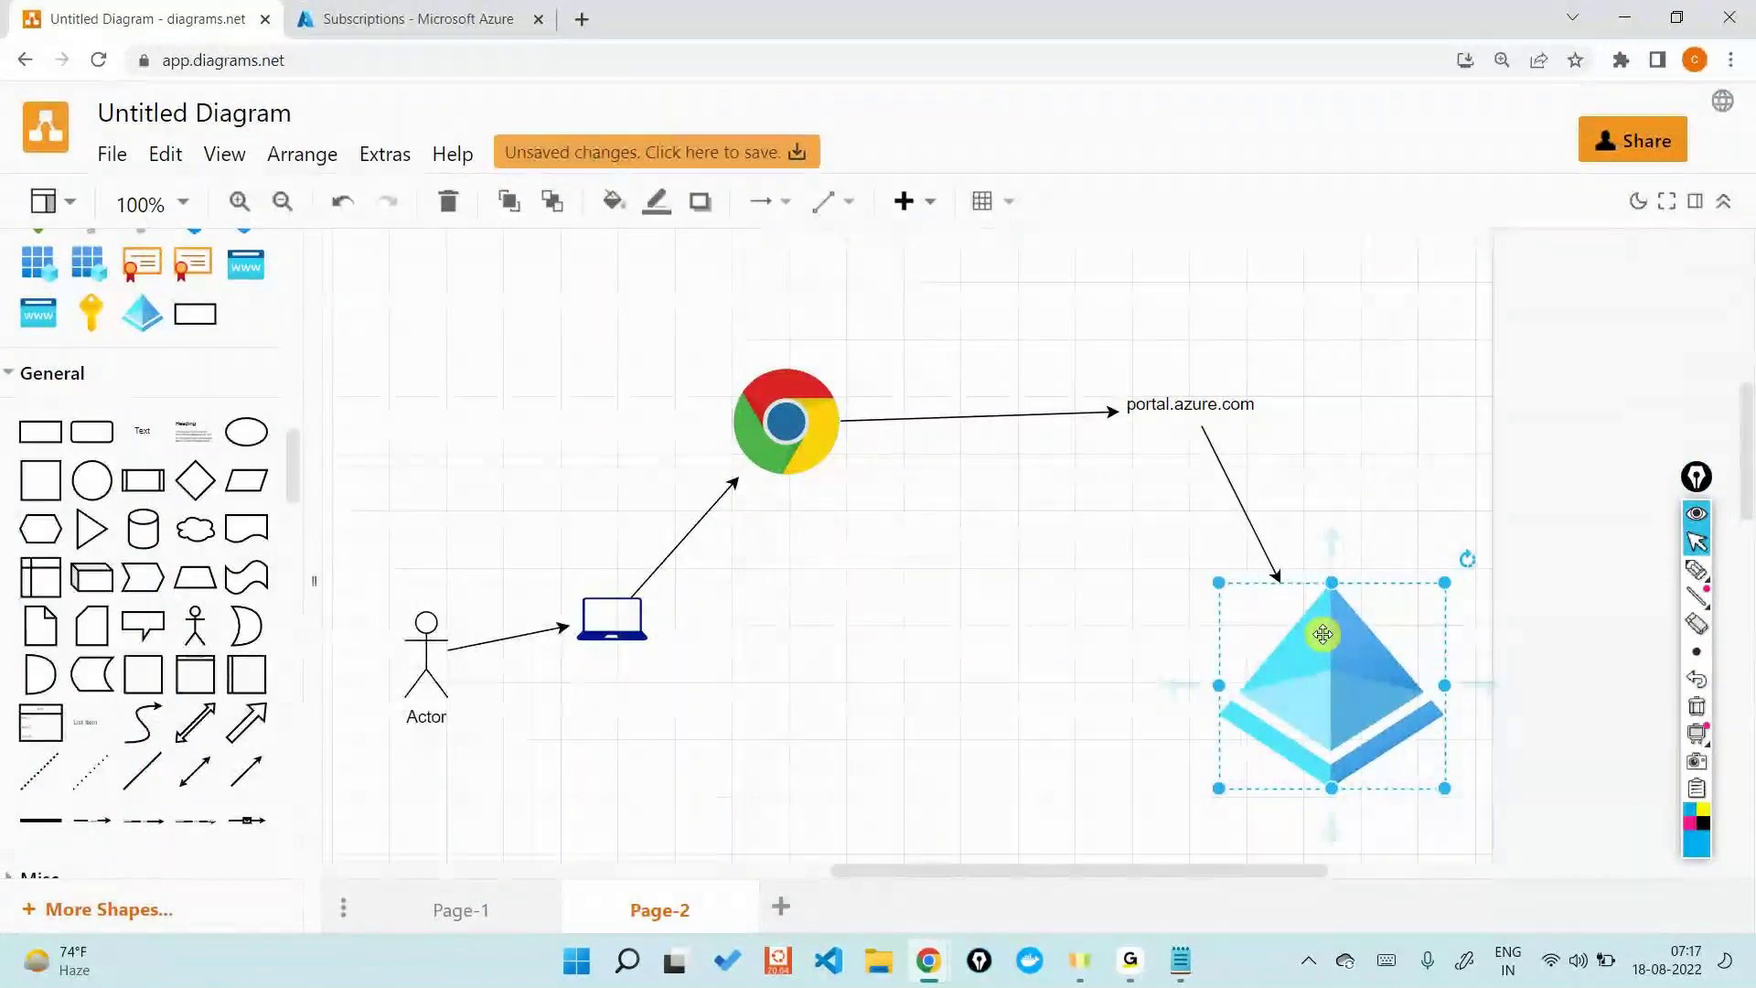
pyautogui.click(397, 18)
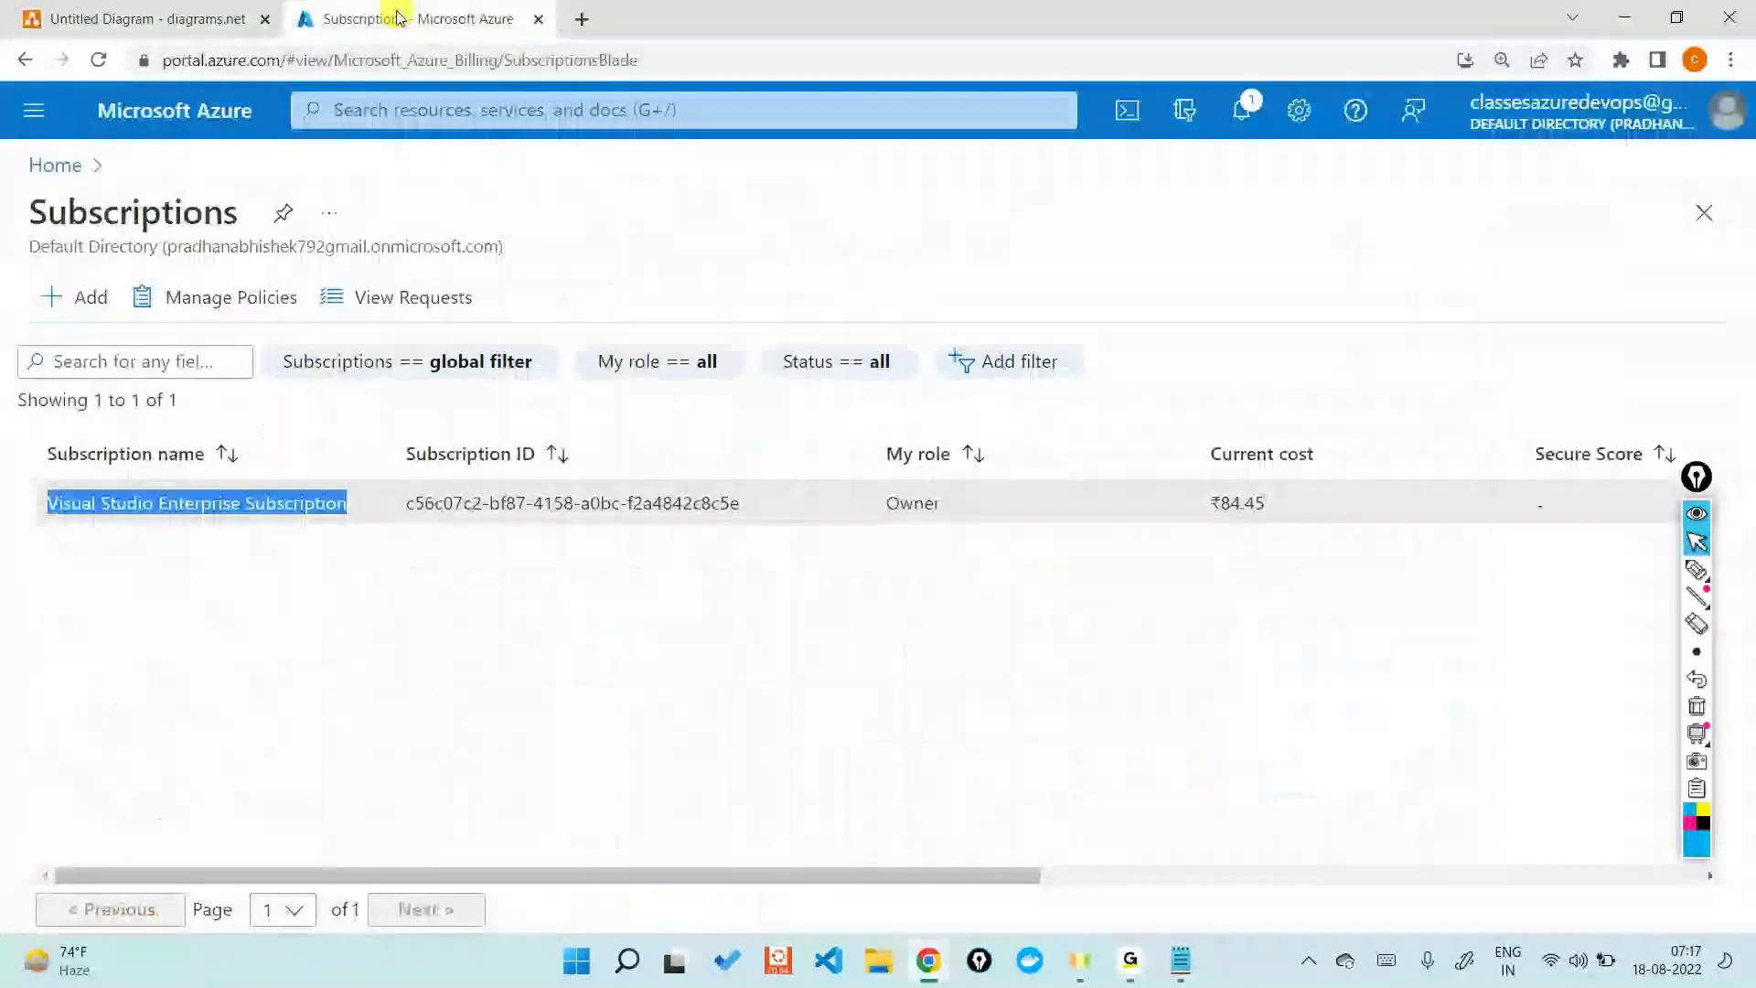
pyautogui.click(55, 166)
pyautogui.click(510, 289)
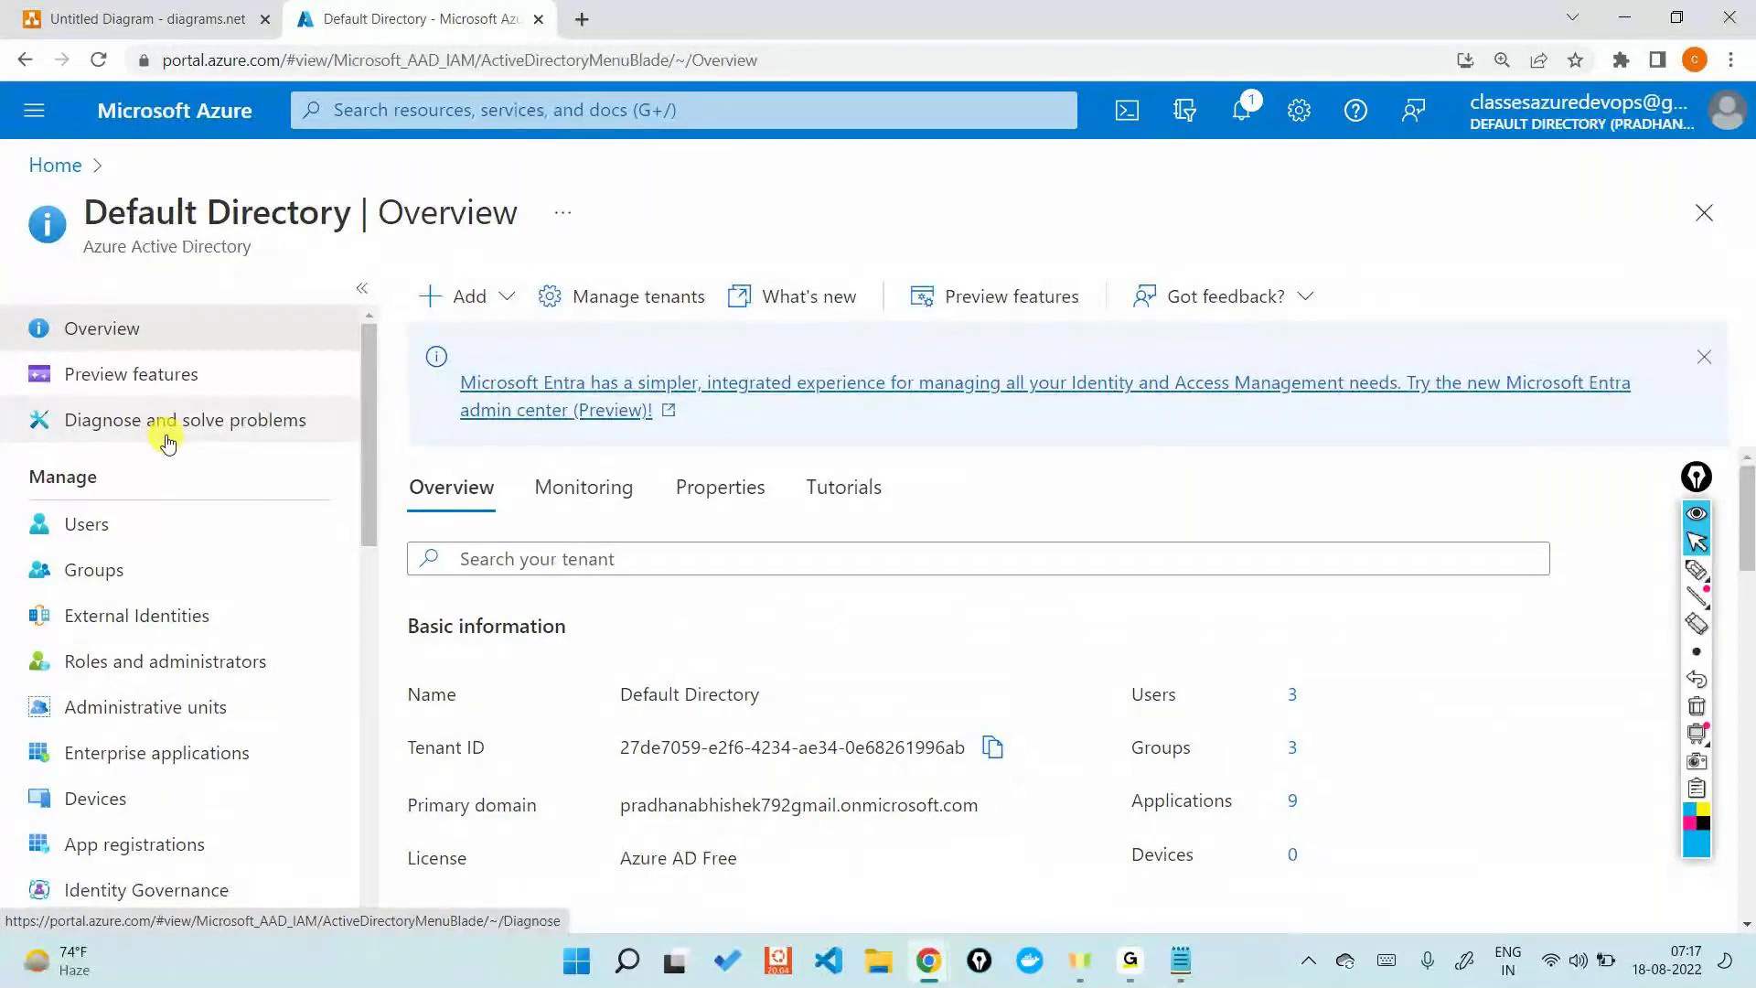
pyautogui.click(110, 527)
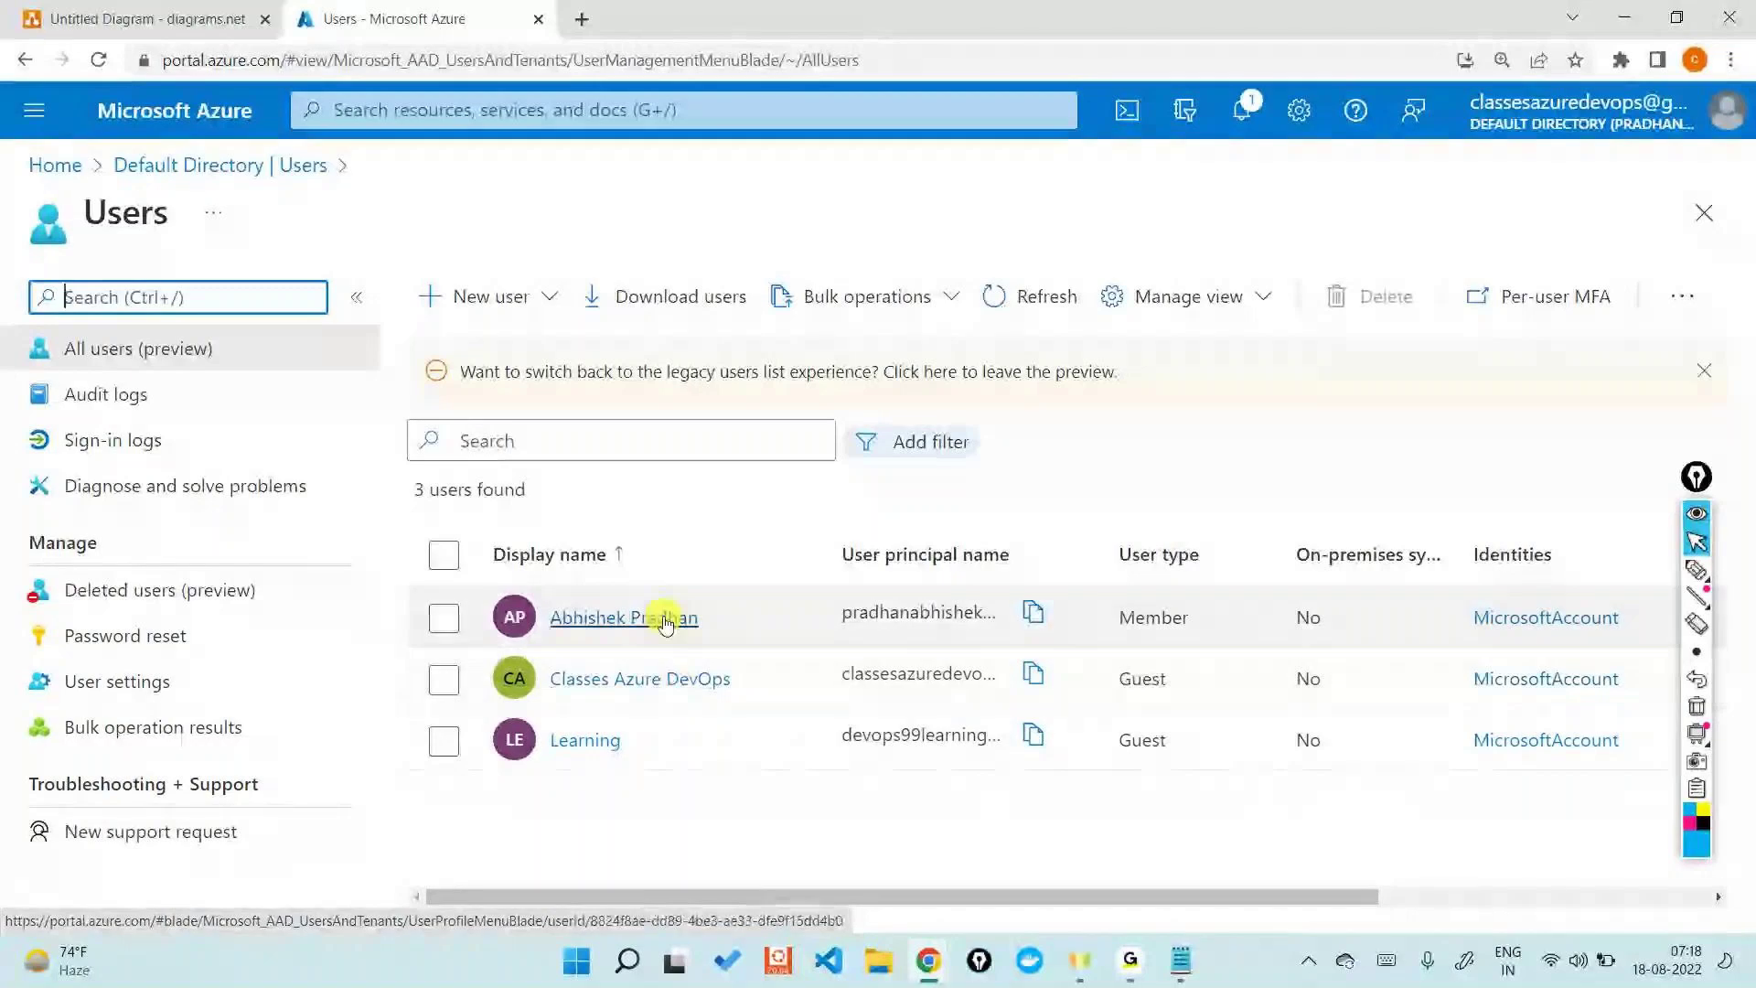
pyautogui.hotkey('alt', 'Tab')
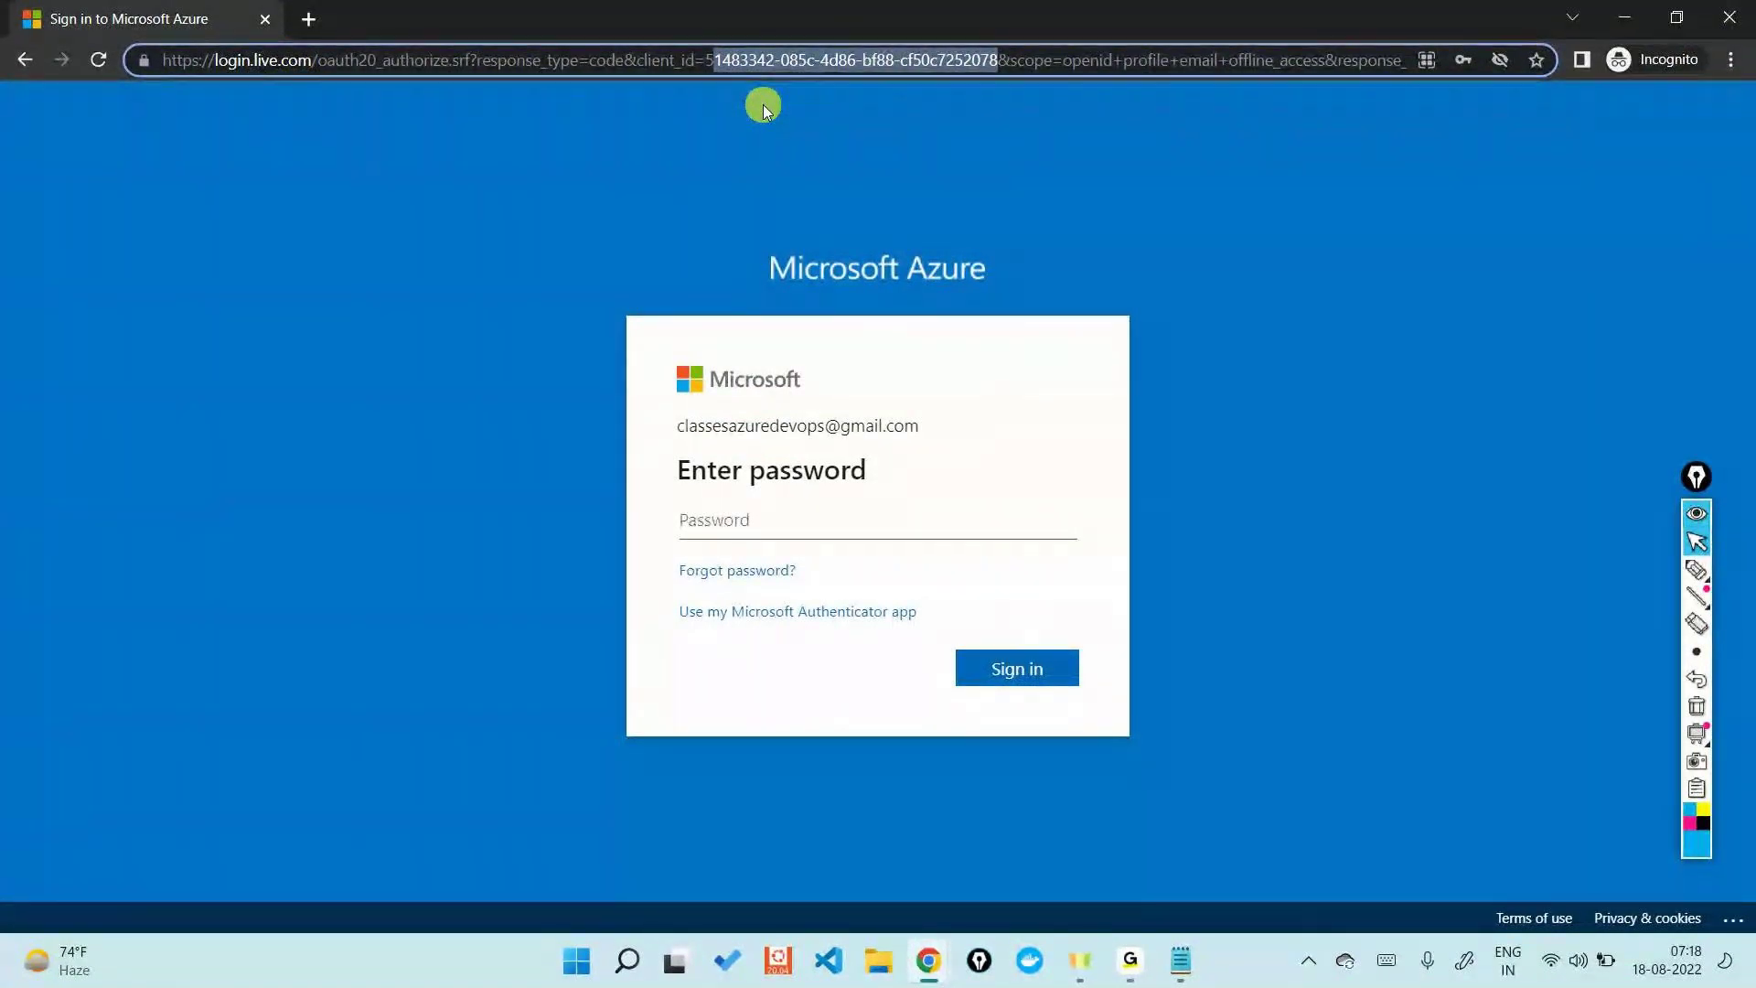
# - Enter the account password on the sign-in page and submit it
pyautogui.click(843, 530)
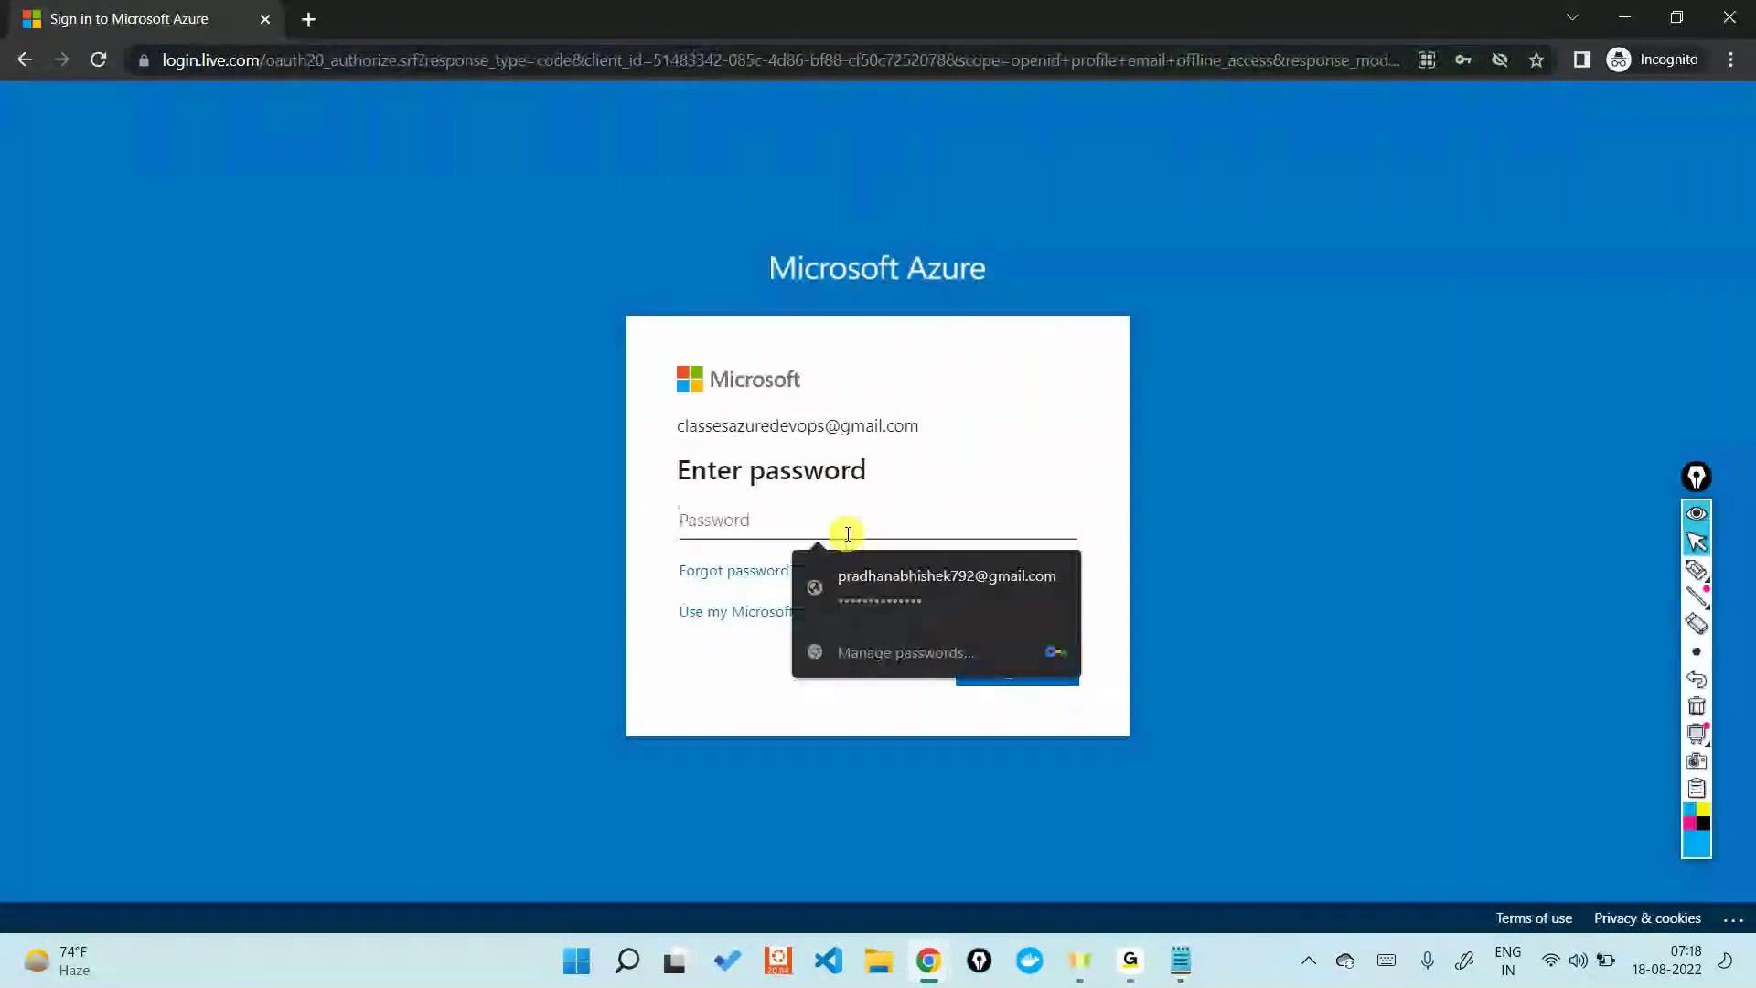
pyautogui.write('•••••')
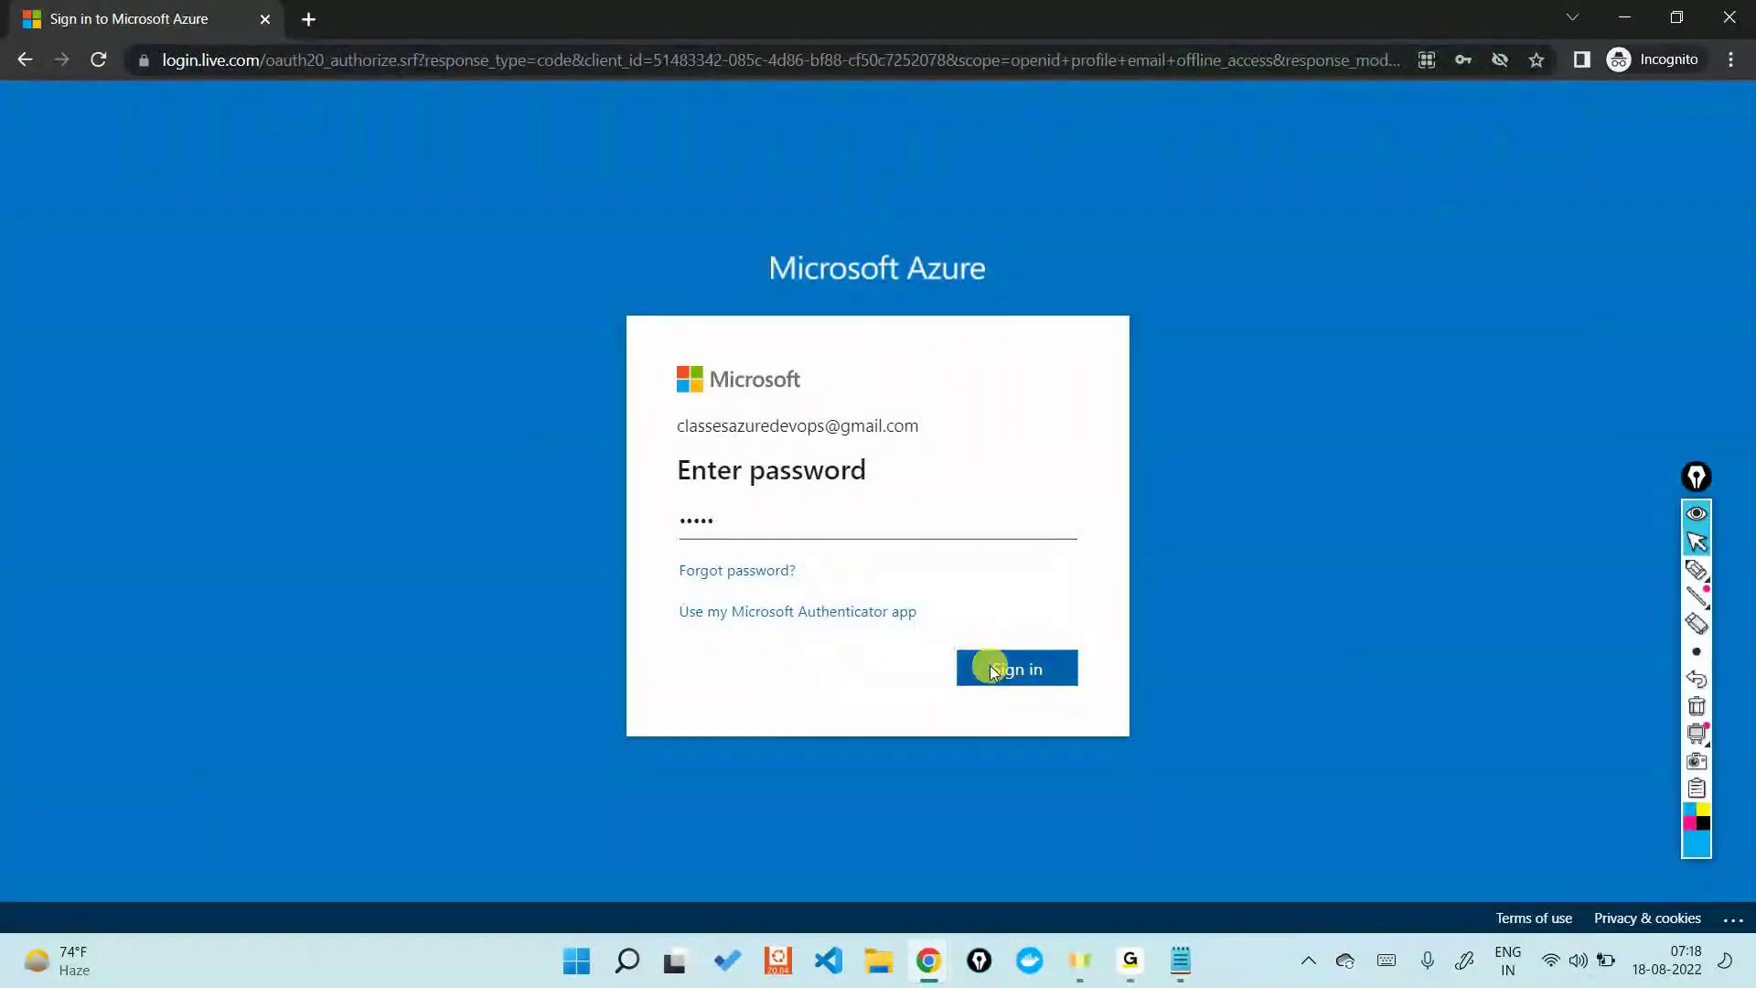
pyautogui.click(990, 666)
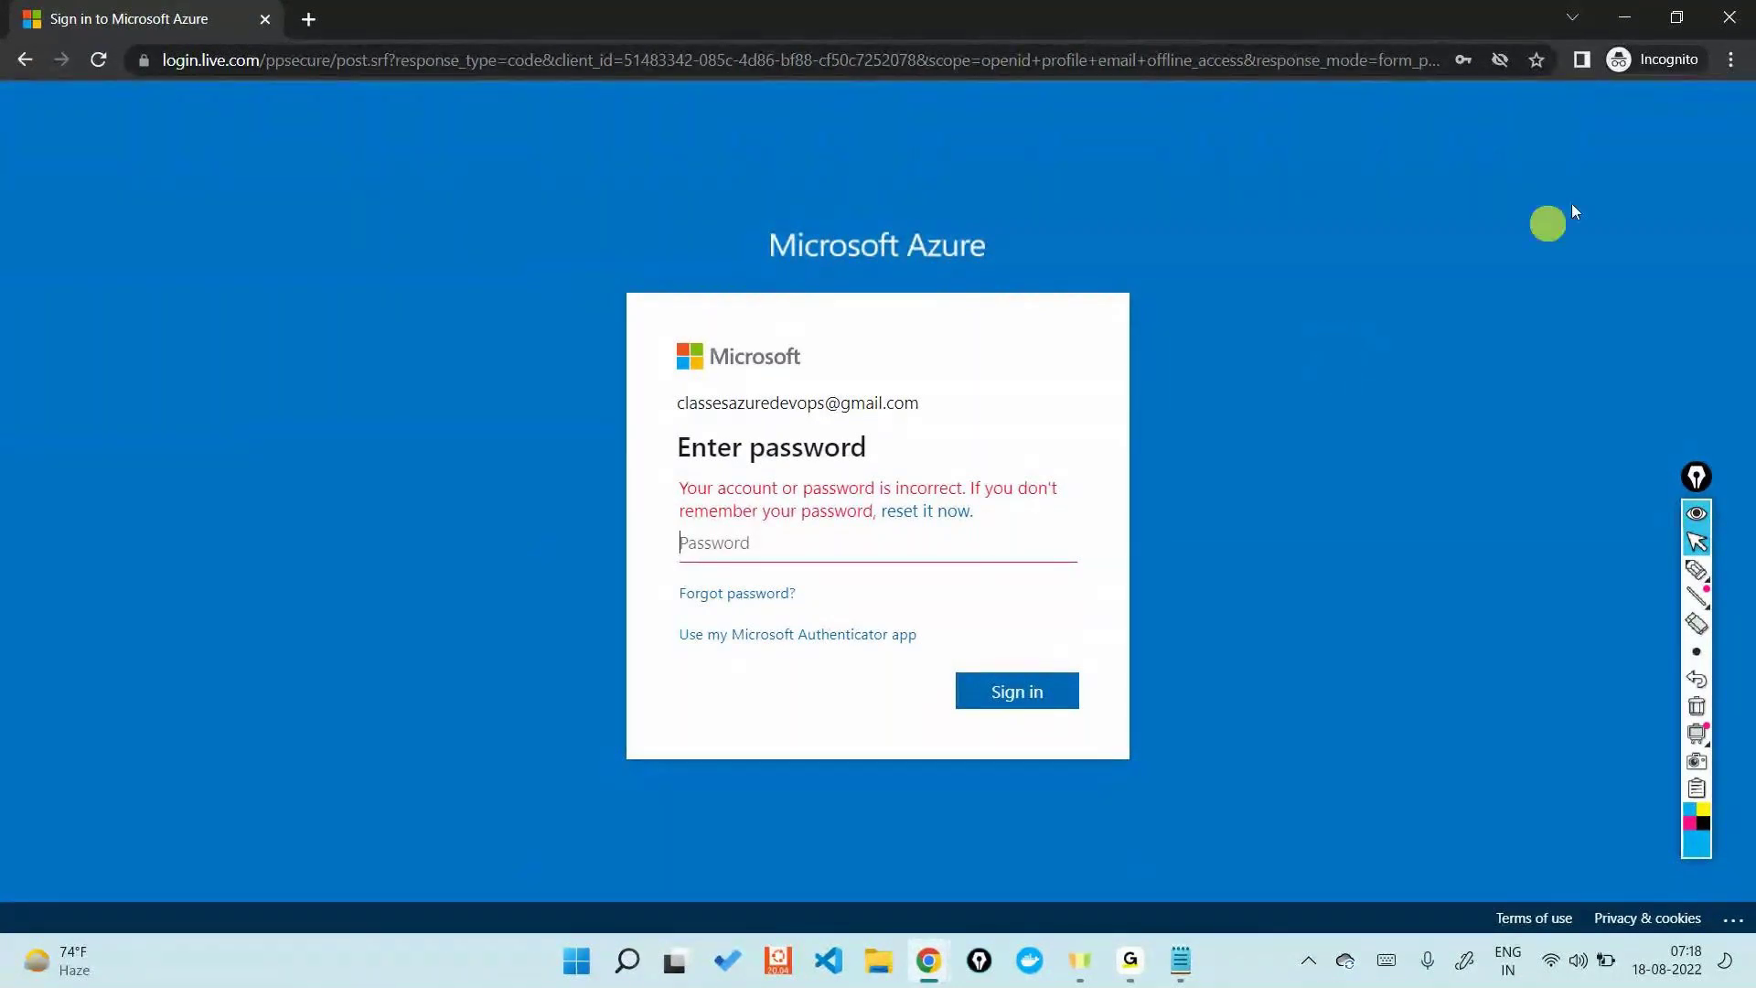
# - Set the incognito sign-in window aside and glance at the Notepad notes
pyautogui.click(1624, 17)
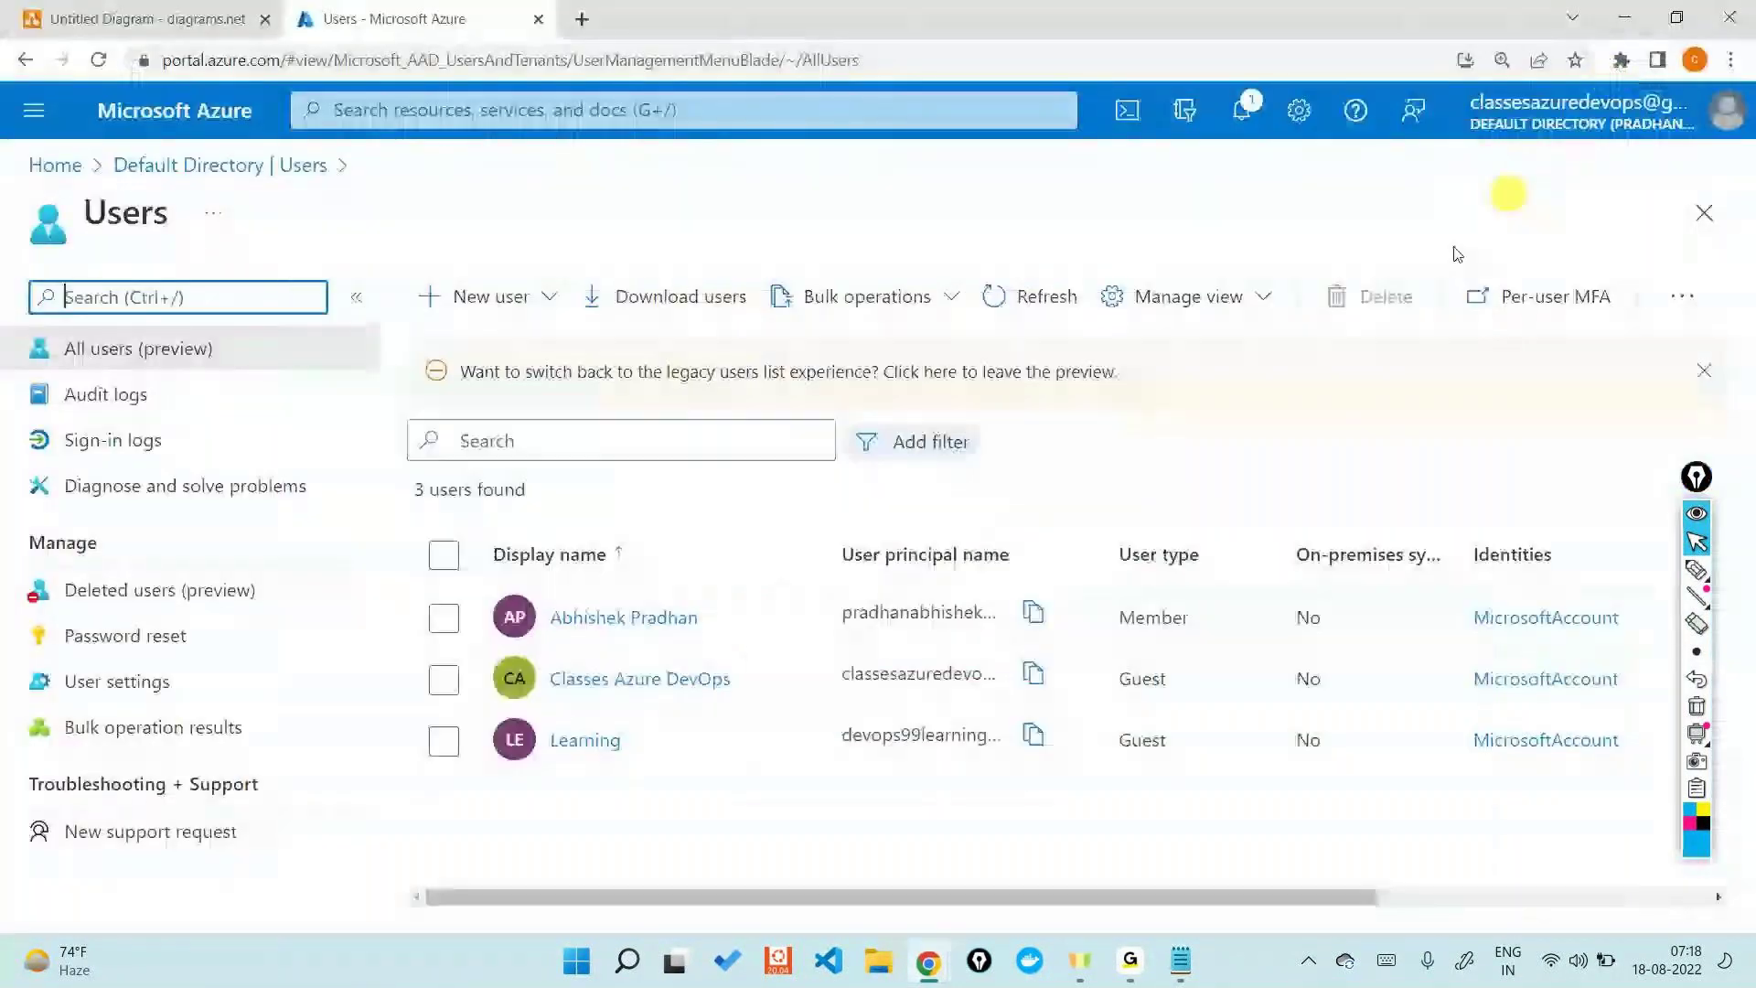
pyautogui.click(1181, 960)
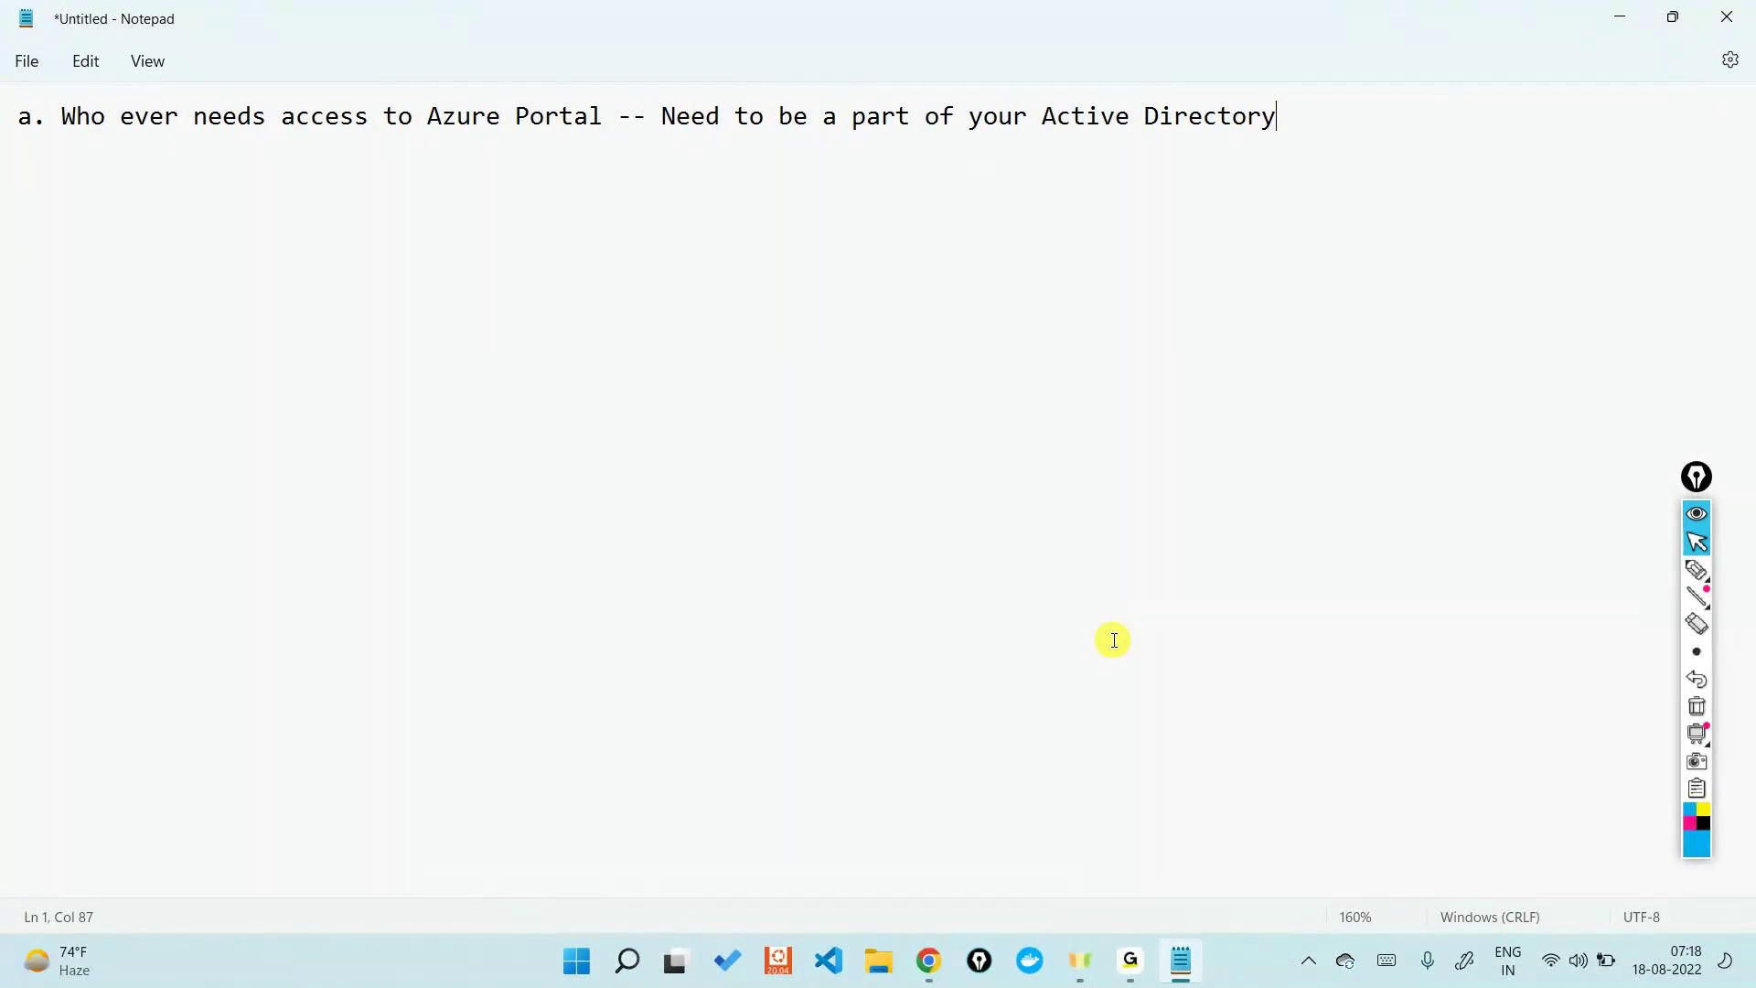
pyautogui.click(1614, 18)
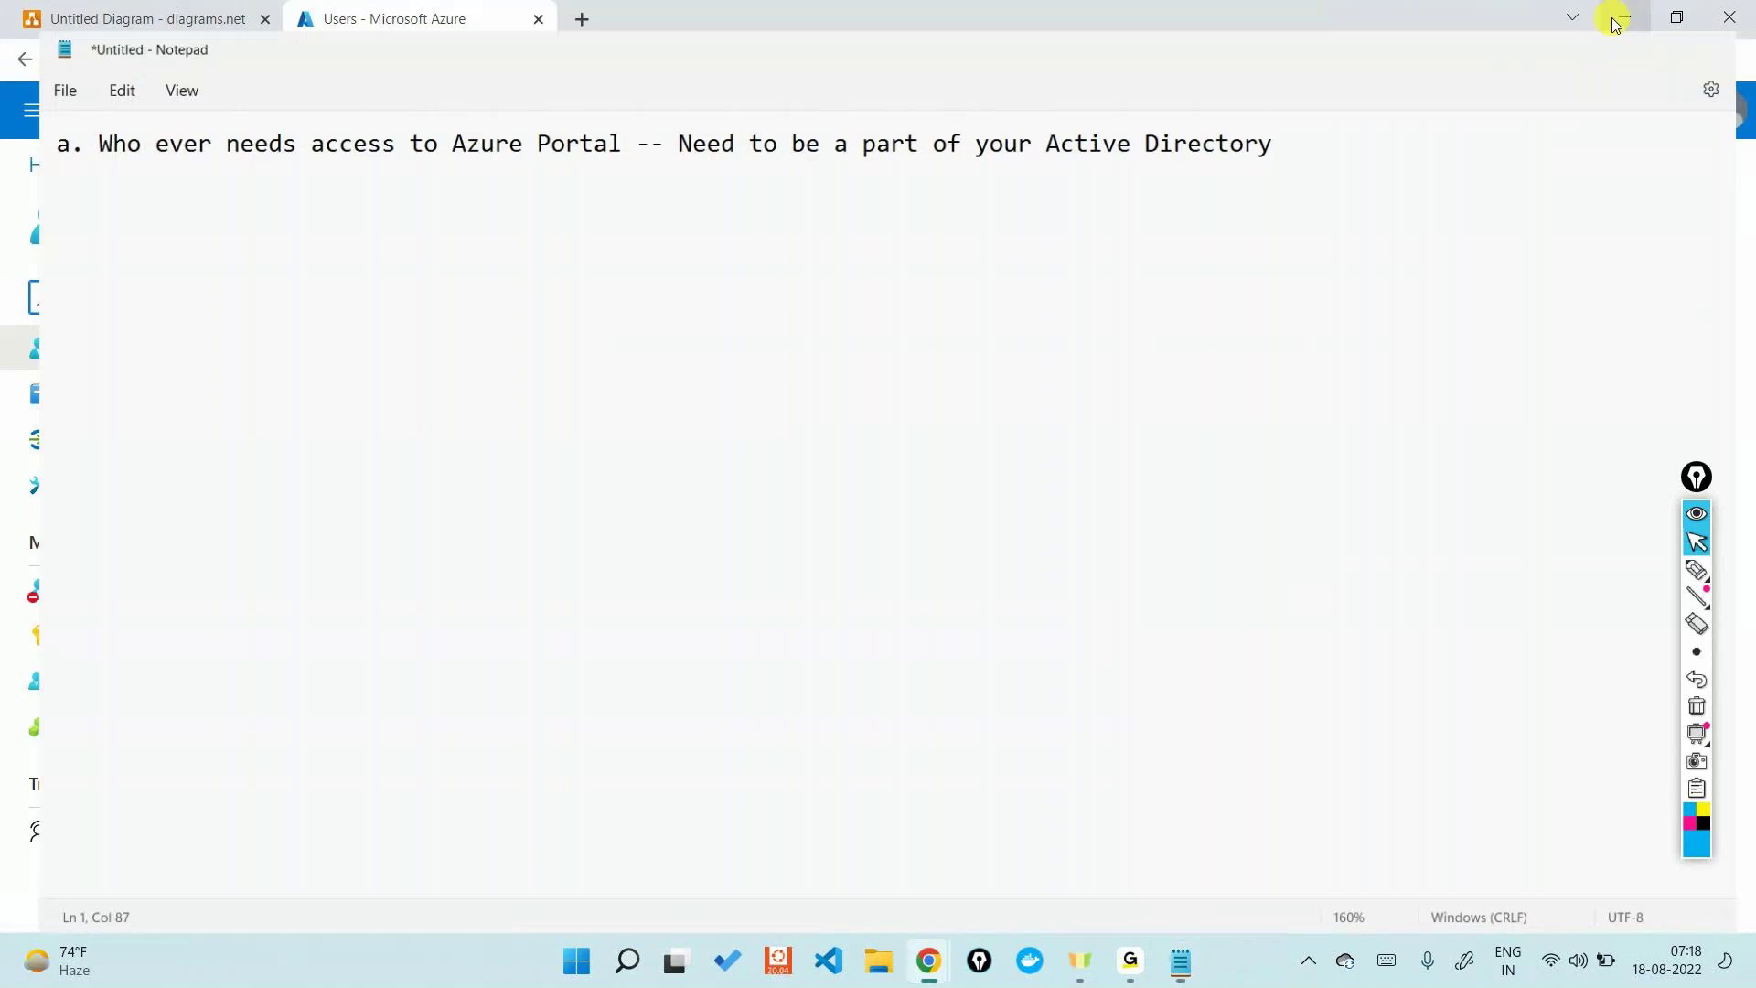
# - Return to the Azure home page, then show the Page-1 tenant diagram in diagrams.net
pyautogui.click(132, 164)
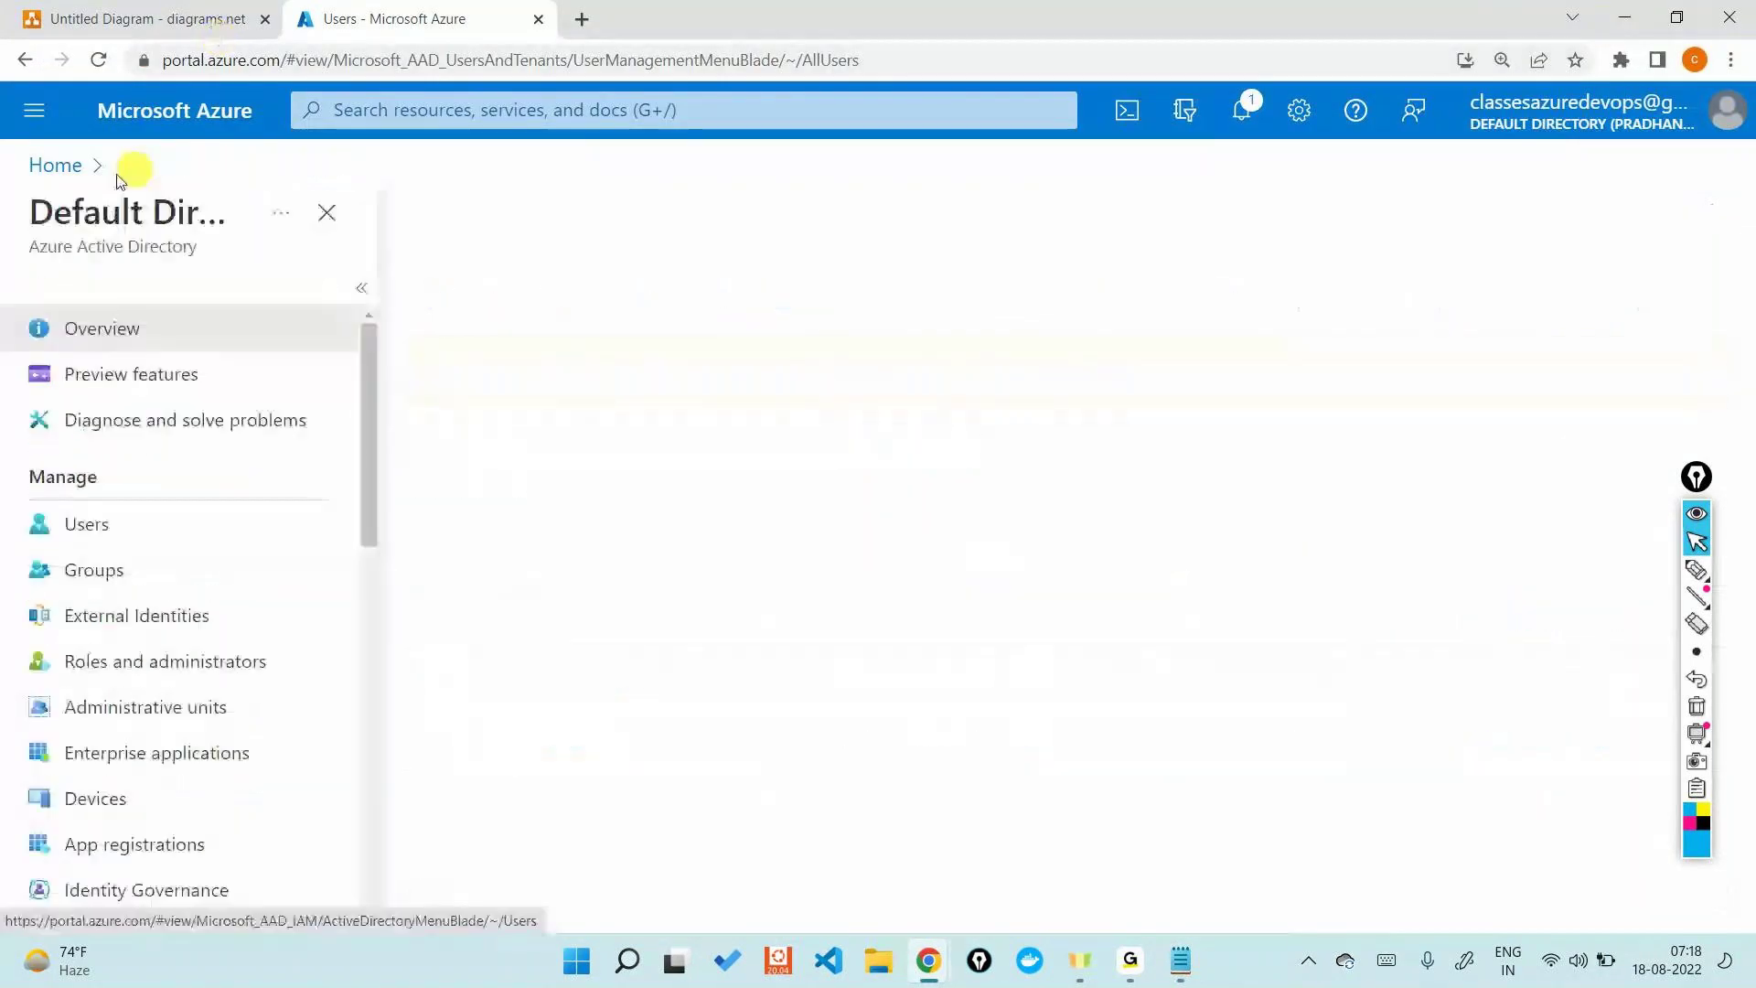
pyautogui.click(48, 167)
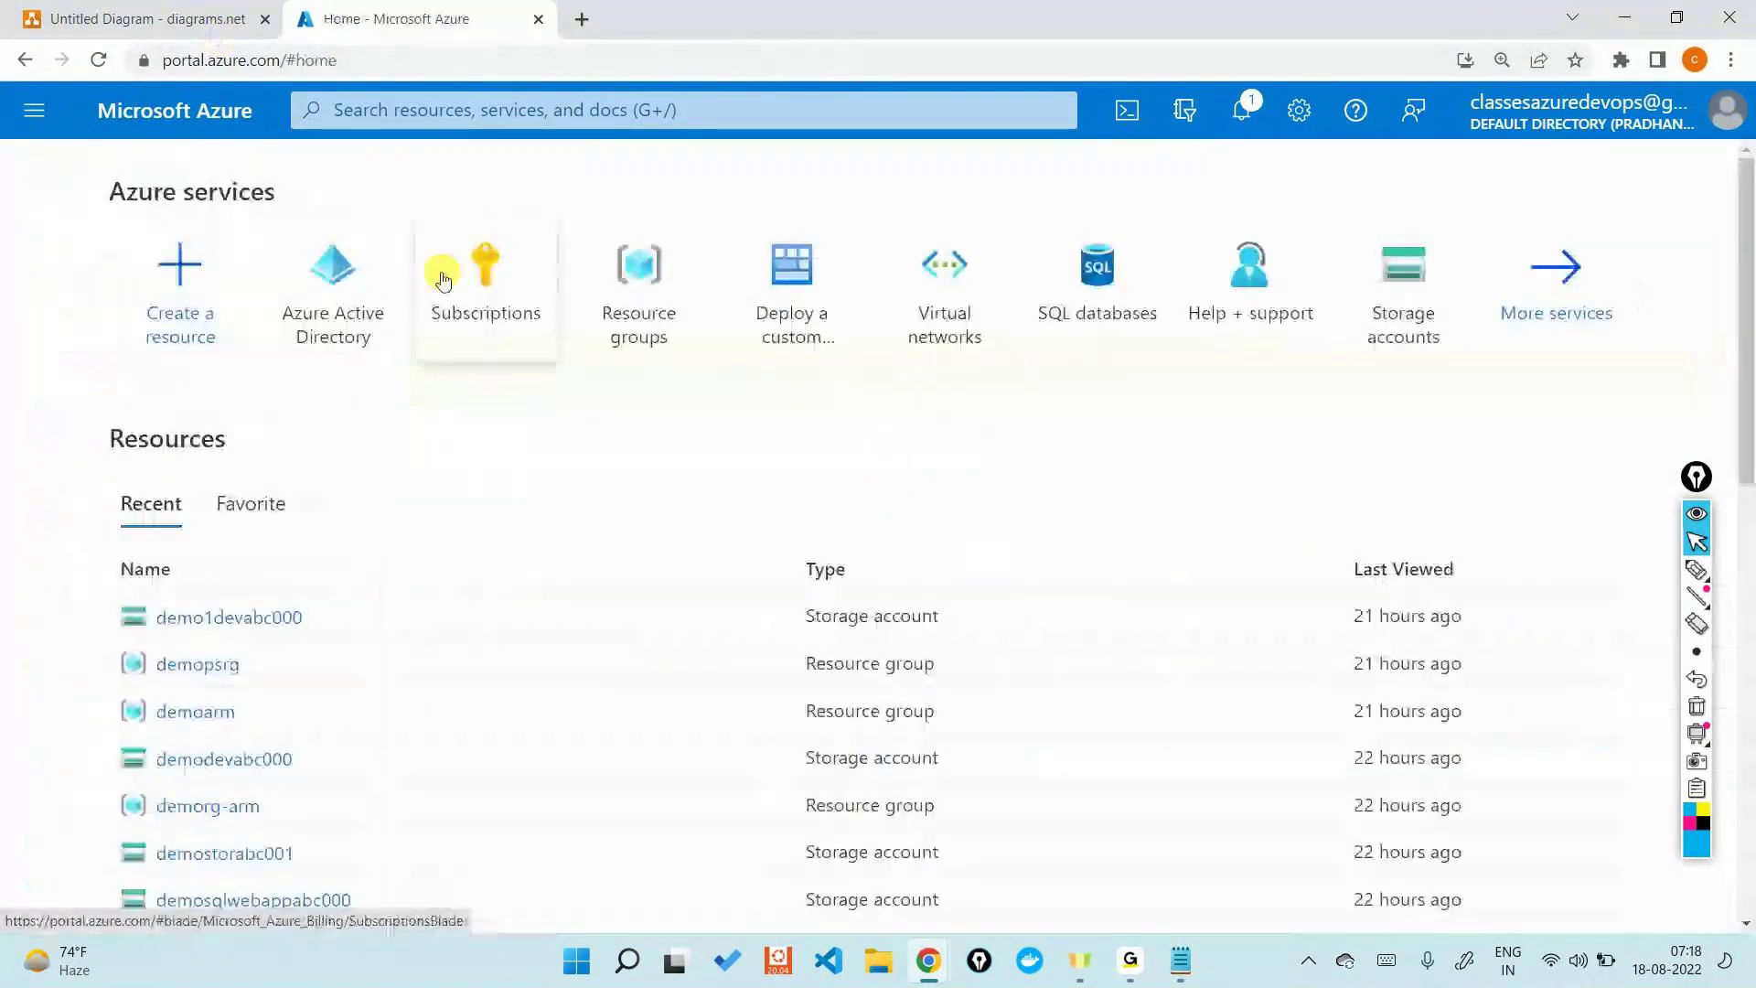
pyautogui.click(108, 21)
pyautogui.click(461, 910)
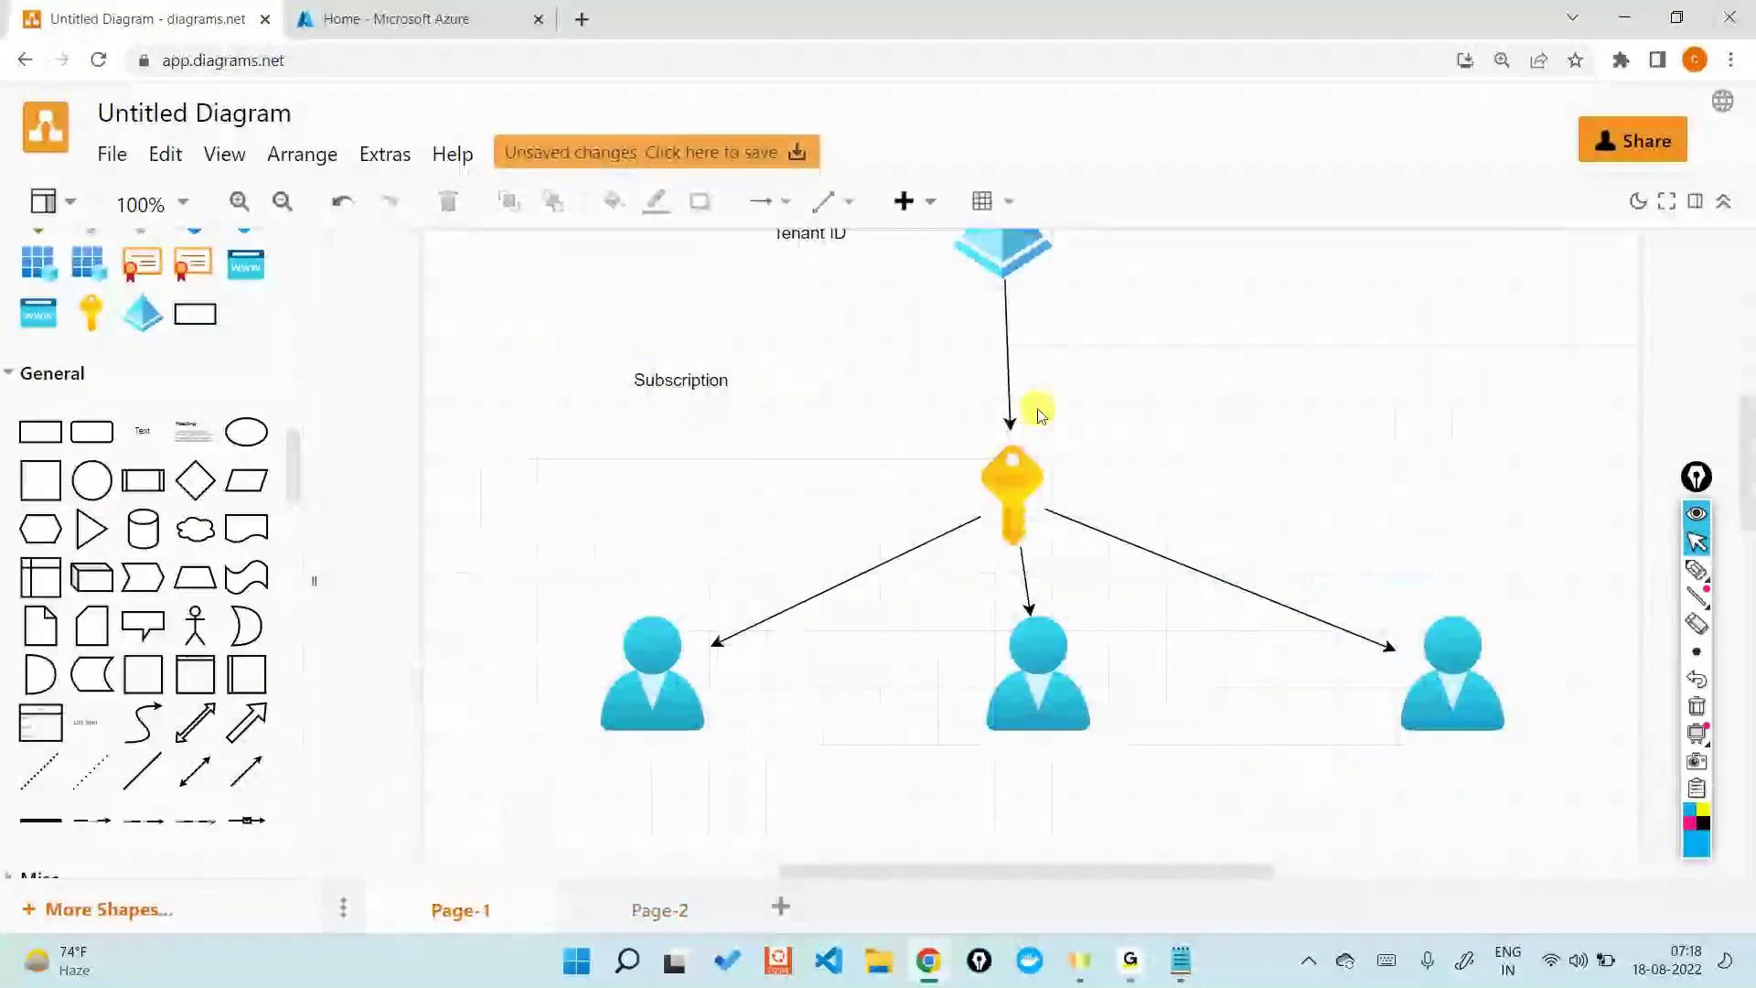
# - Add a text label 'user1' under the left user in the diagram
pyautogui.scroll(3, 1038, 403)
pyautogui.scroll(-1, 1047, 567)
pyautogui.click(1027, 590)
pyautogui.scroll(-1, 1028, 590)
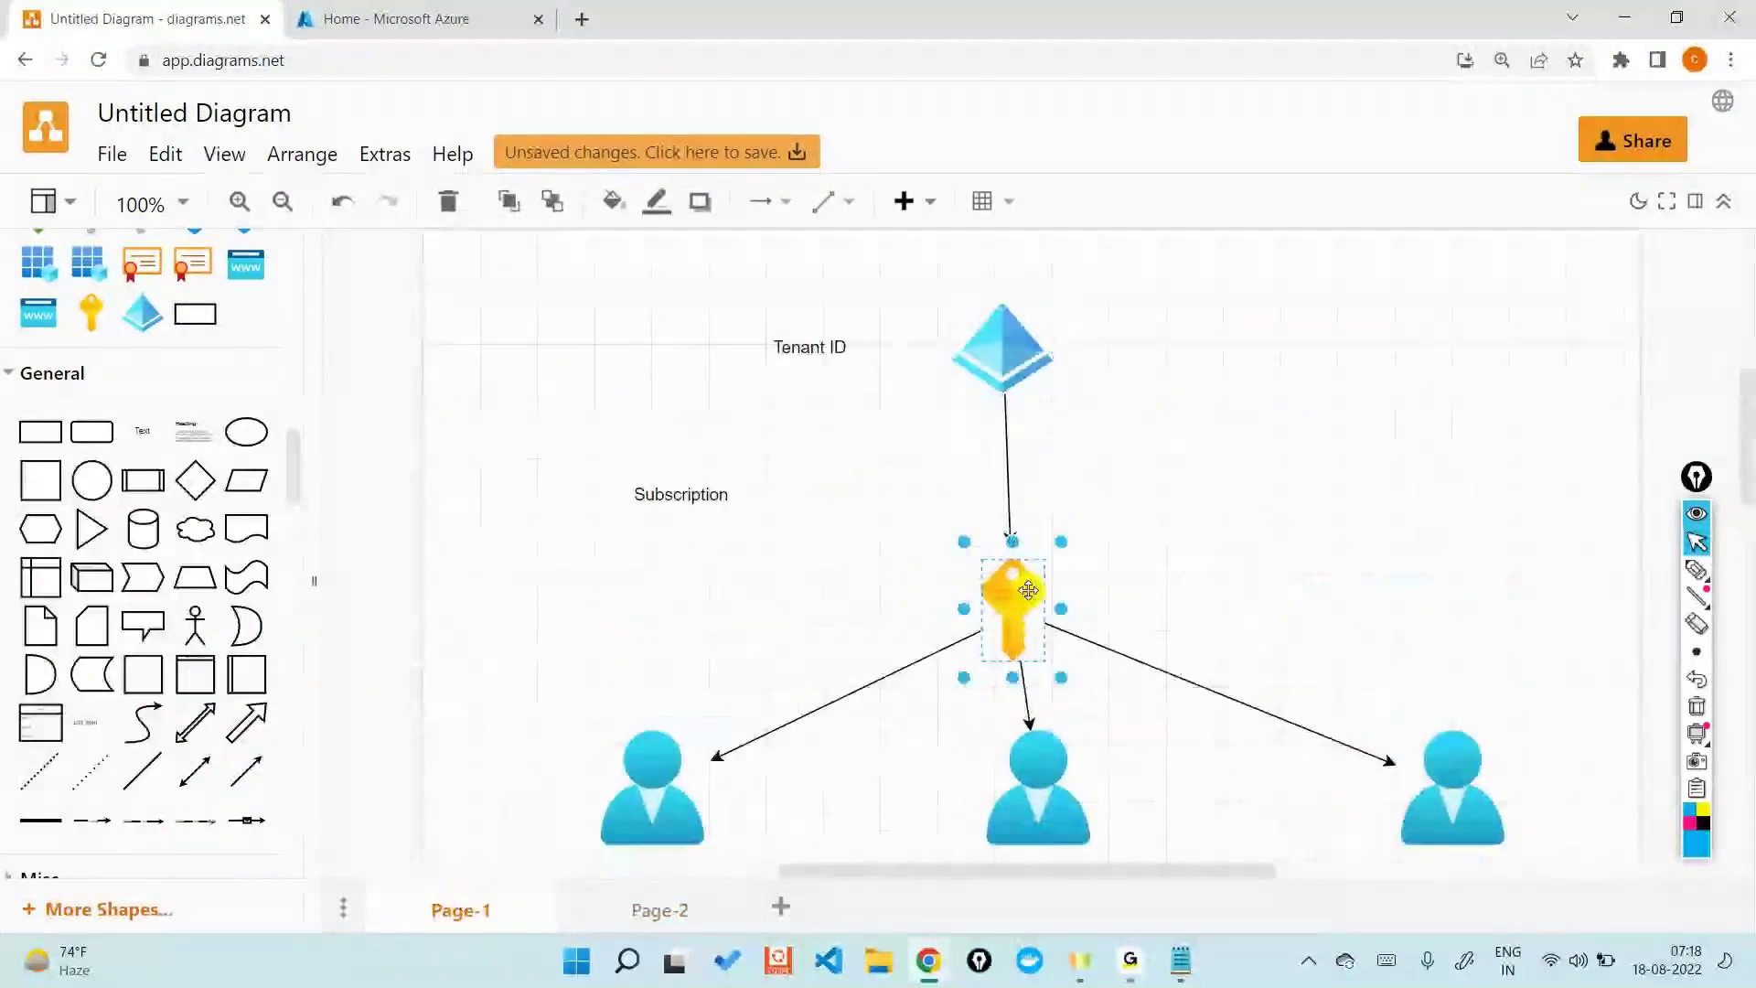
pyautogui.scroll(-4, 1028, 576)
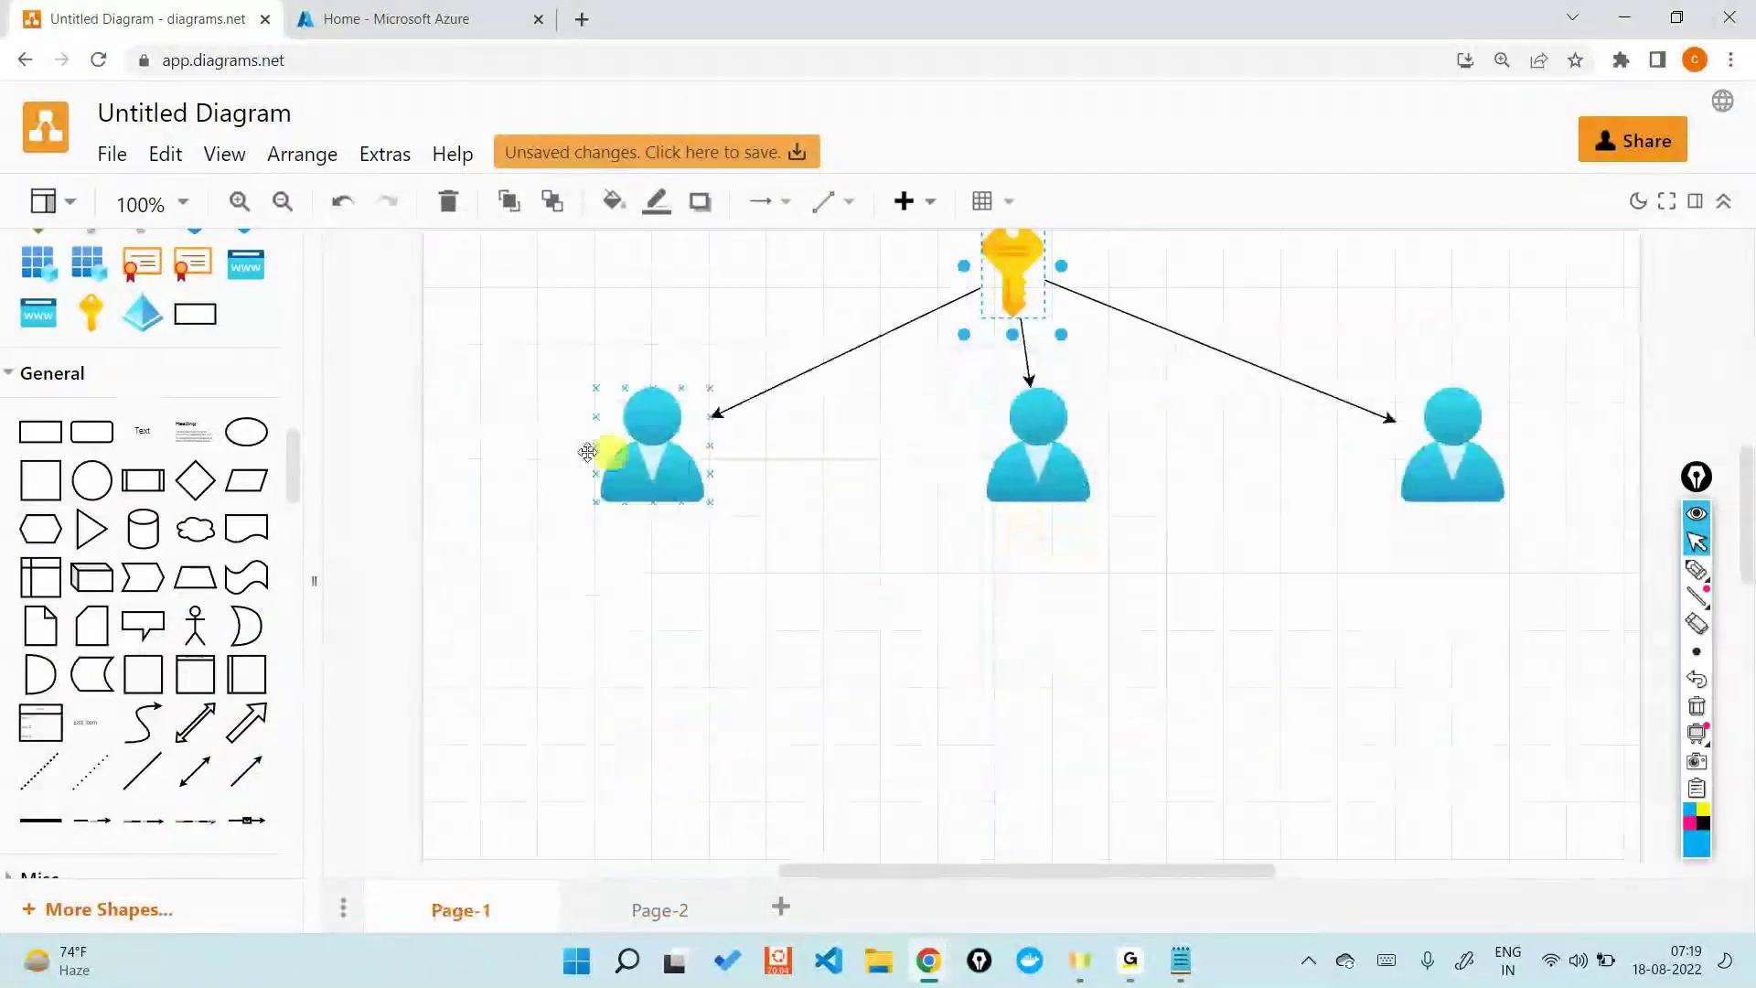
pyautogui.click(146, 427)
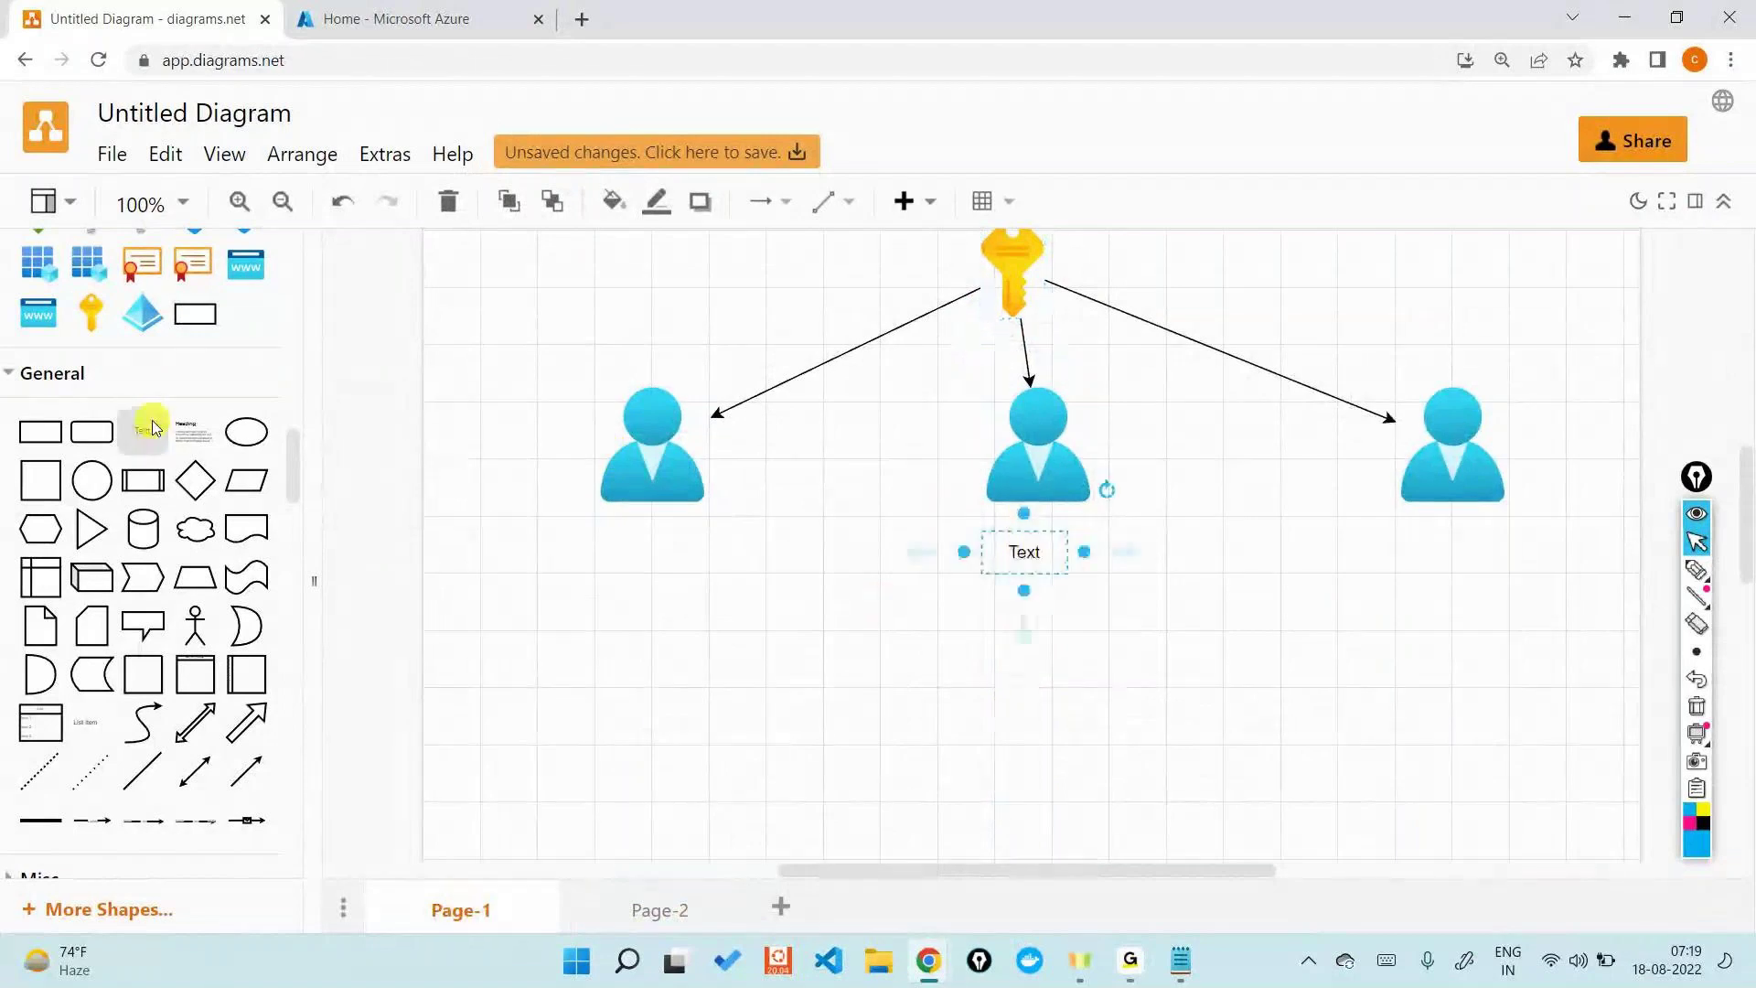
pyautogui.moveTo(1001, 556); pyautogui.dragTo(638, 558)
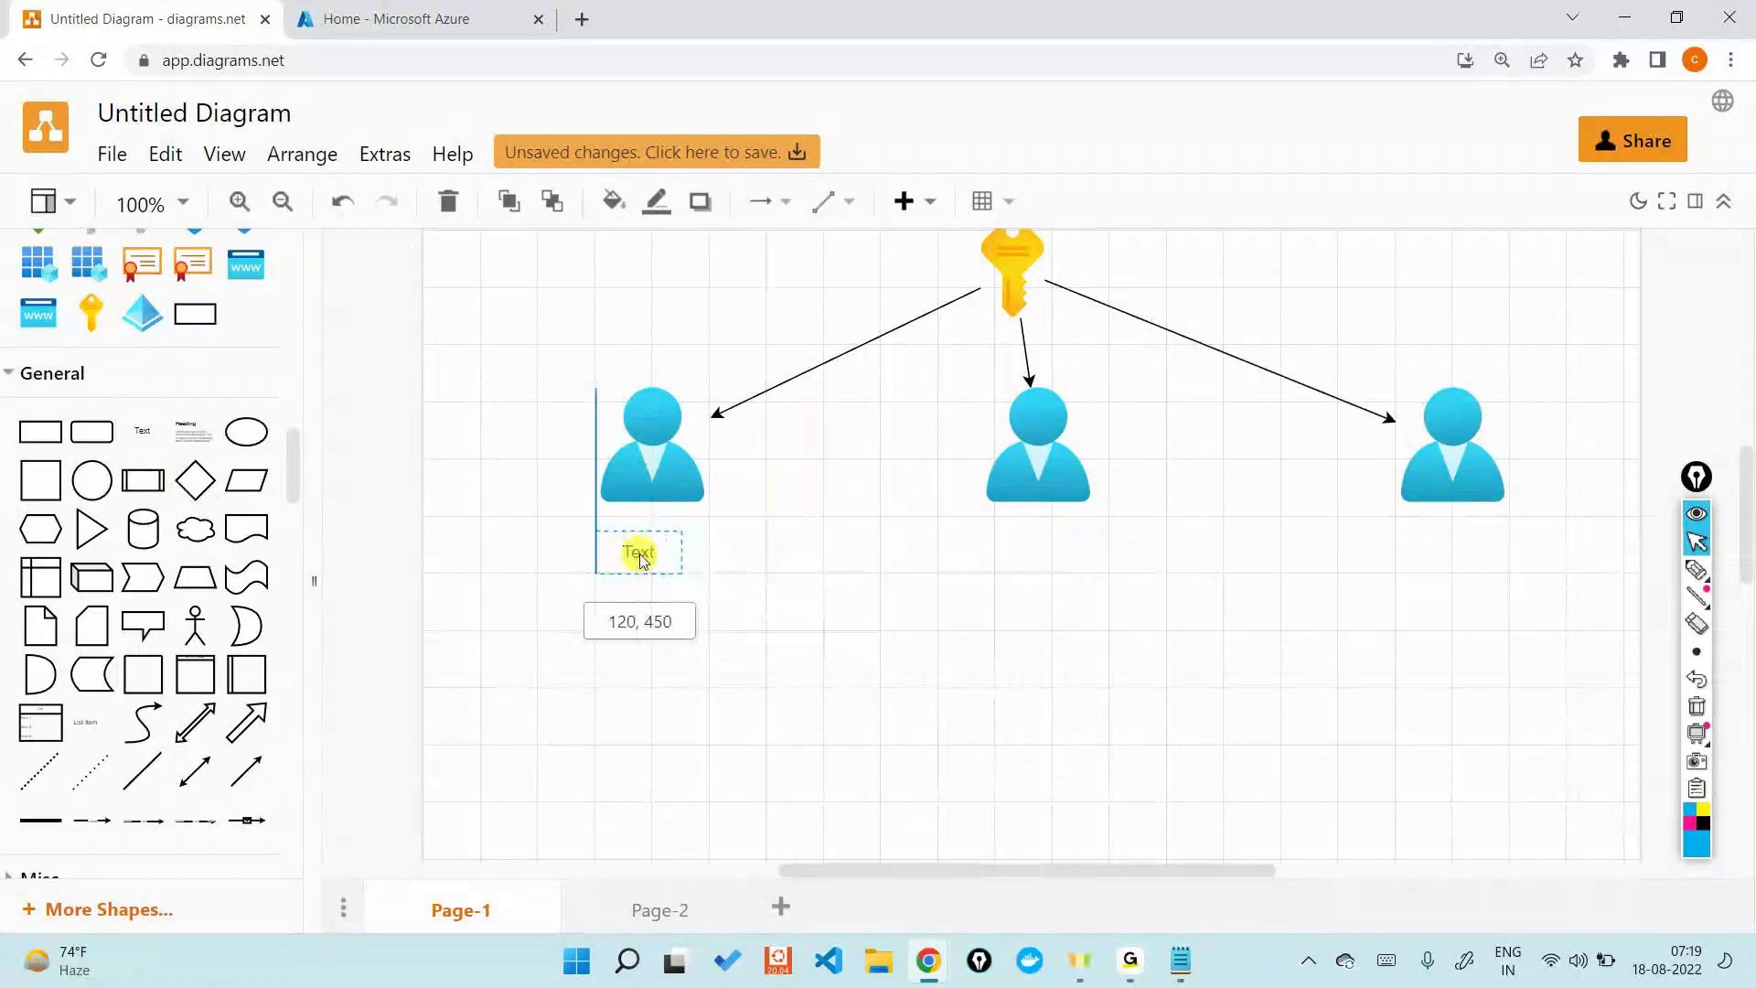
pyautogui.press('Return')
pyautogui.write('us')
pyautogui.write('1')
# - Label the middle and right users 'user2' and 'user3', then return to the Azure home page
pyautogui.moveTo(811, 561); pyautogui.dragTo(1025, 585)
pyautogui.doubleClick(1034, 580)
pyautogui.write('user2')
pyautogui.moveTo(203, 428); pyautogui.dragTo(1437, 573)
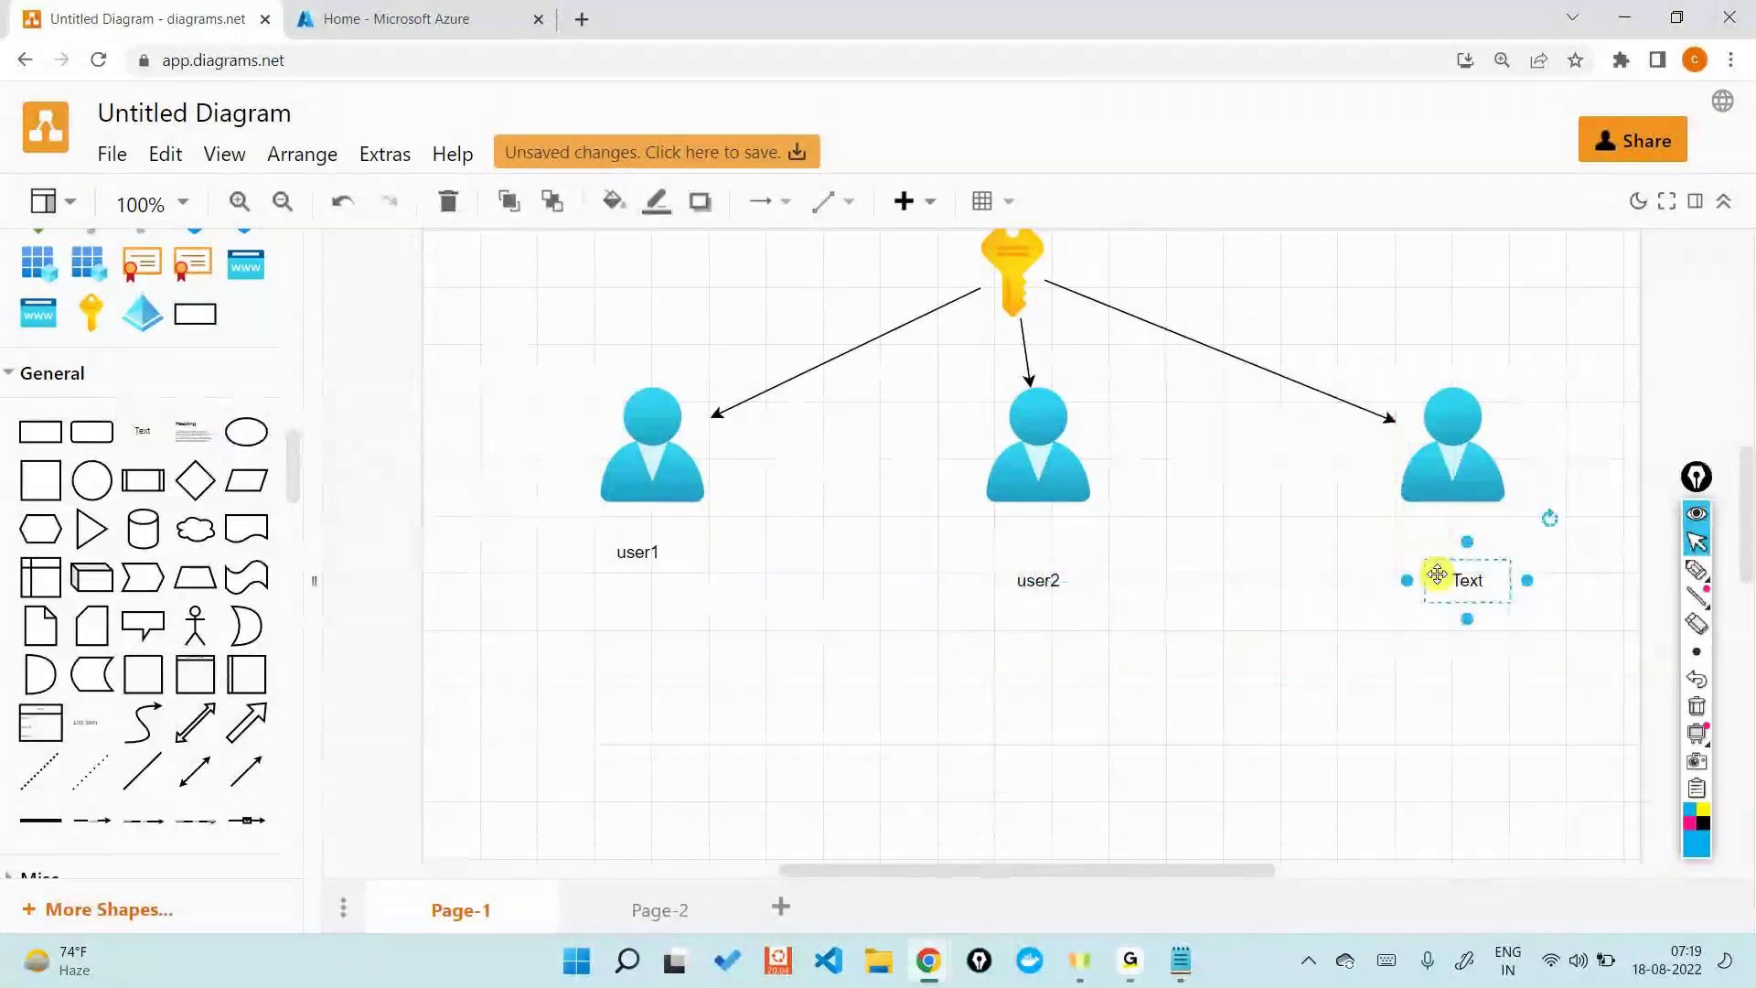
pyautogui.doubleClick(1437, 573)
pyautogui.write('user')
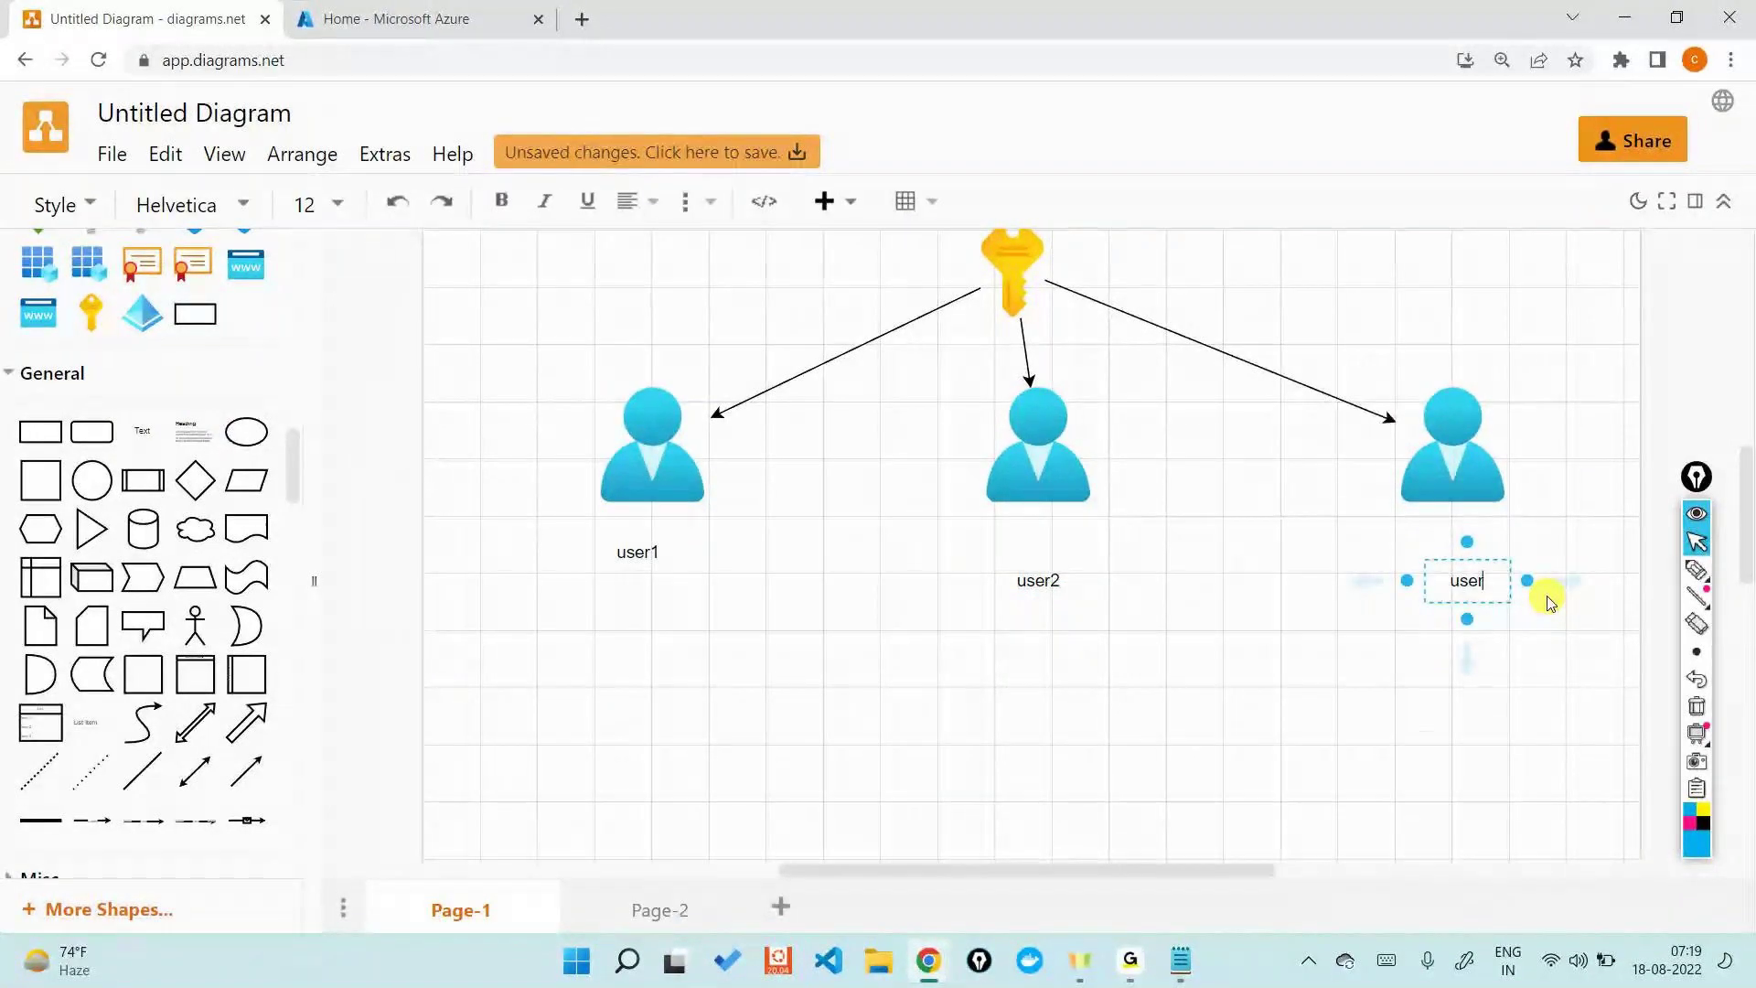
pyautogui.write('3')
pyautogui.click(1548, 602)
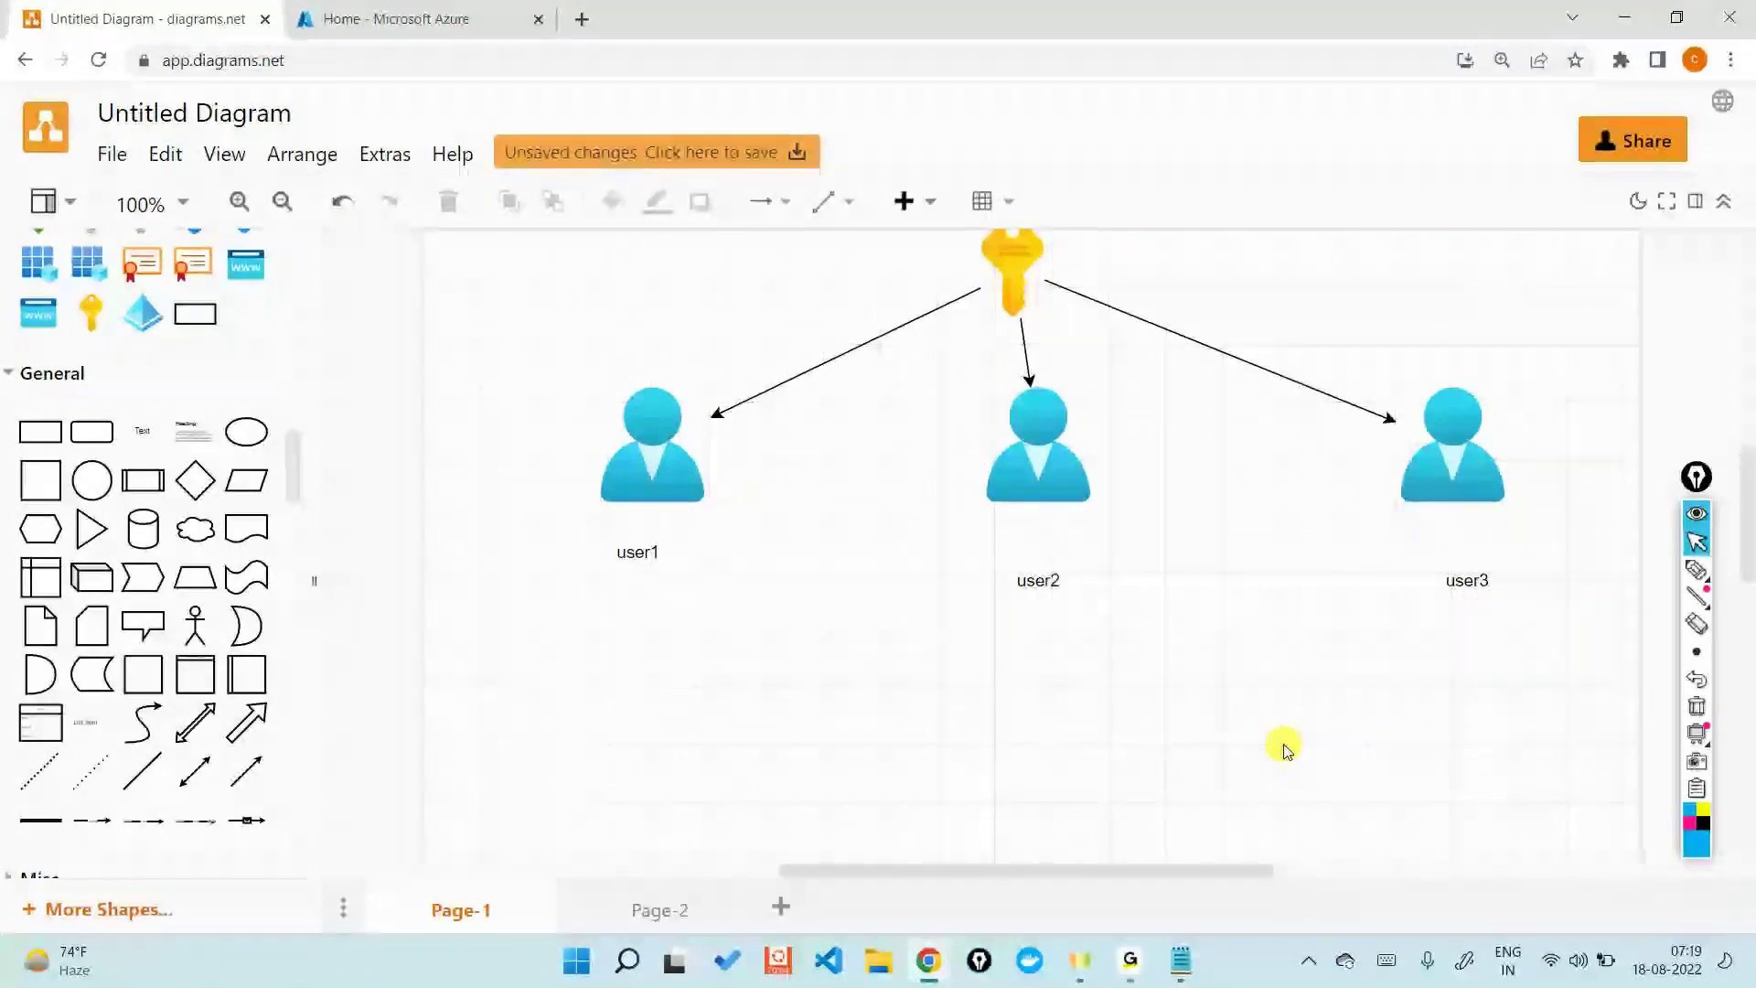
pyautogui.click(320, 7)
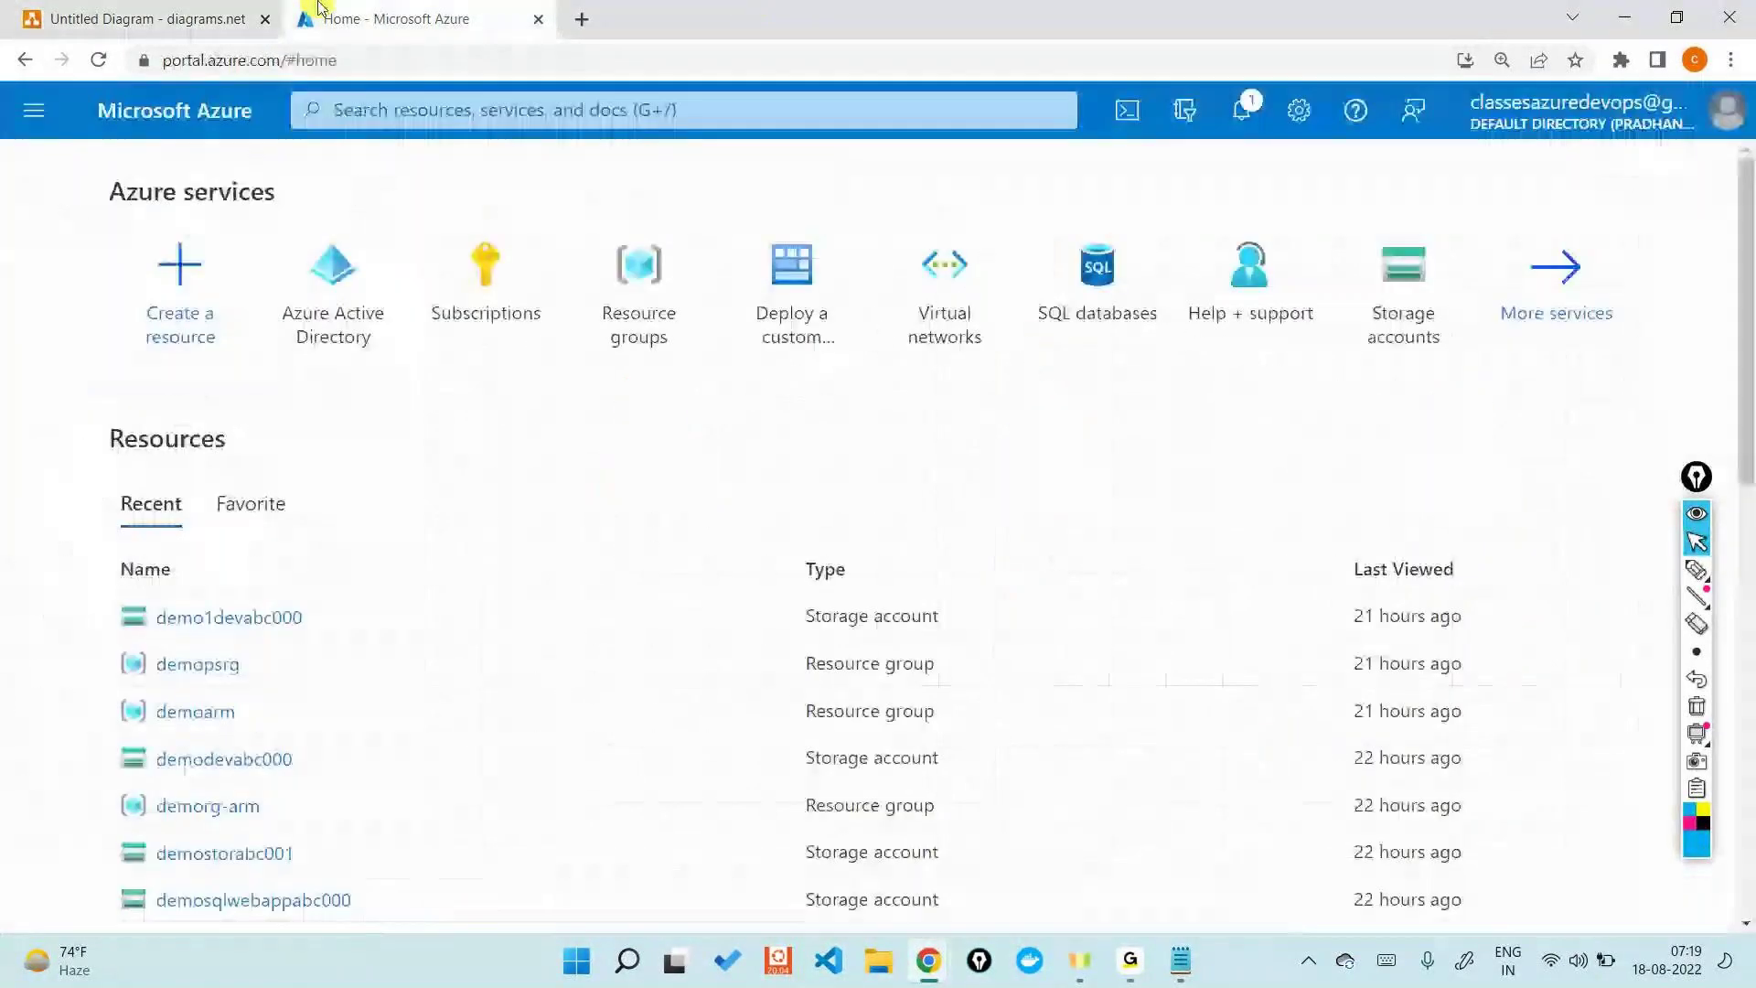
# - Start a new directory user with user name user1 on the default onmicrosoft domain
pyautogui.click(380, 302)
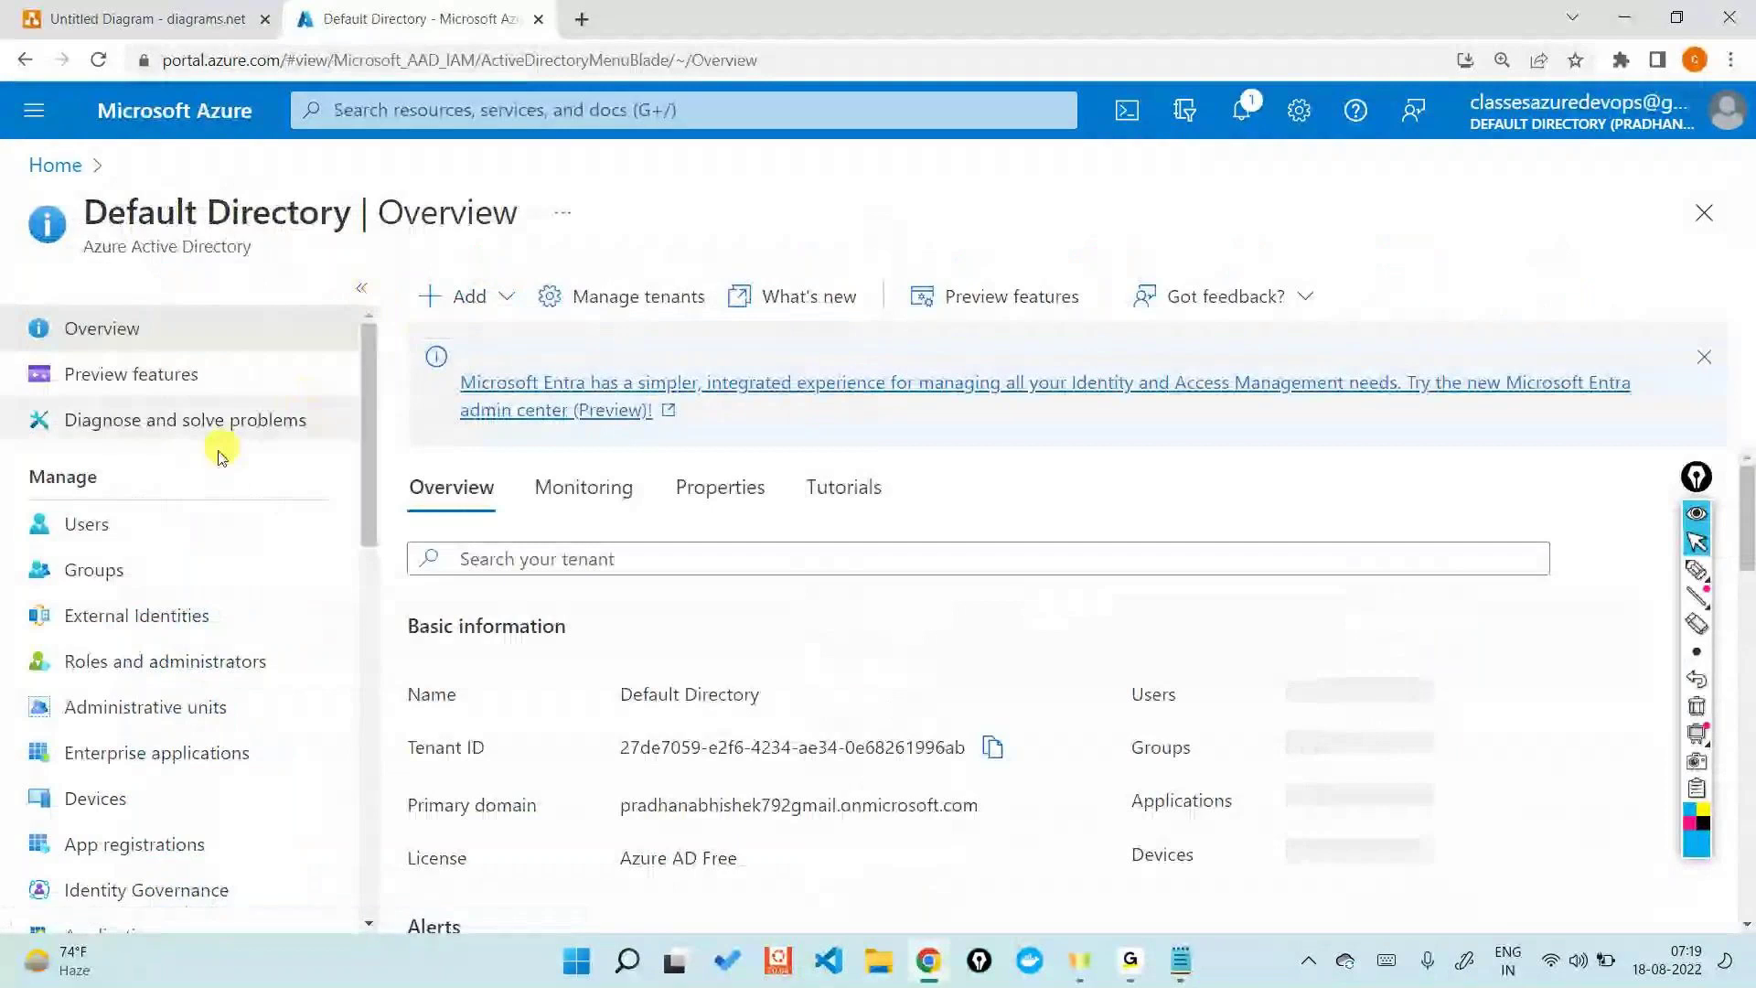
pyautogui.click(141, 523)
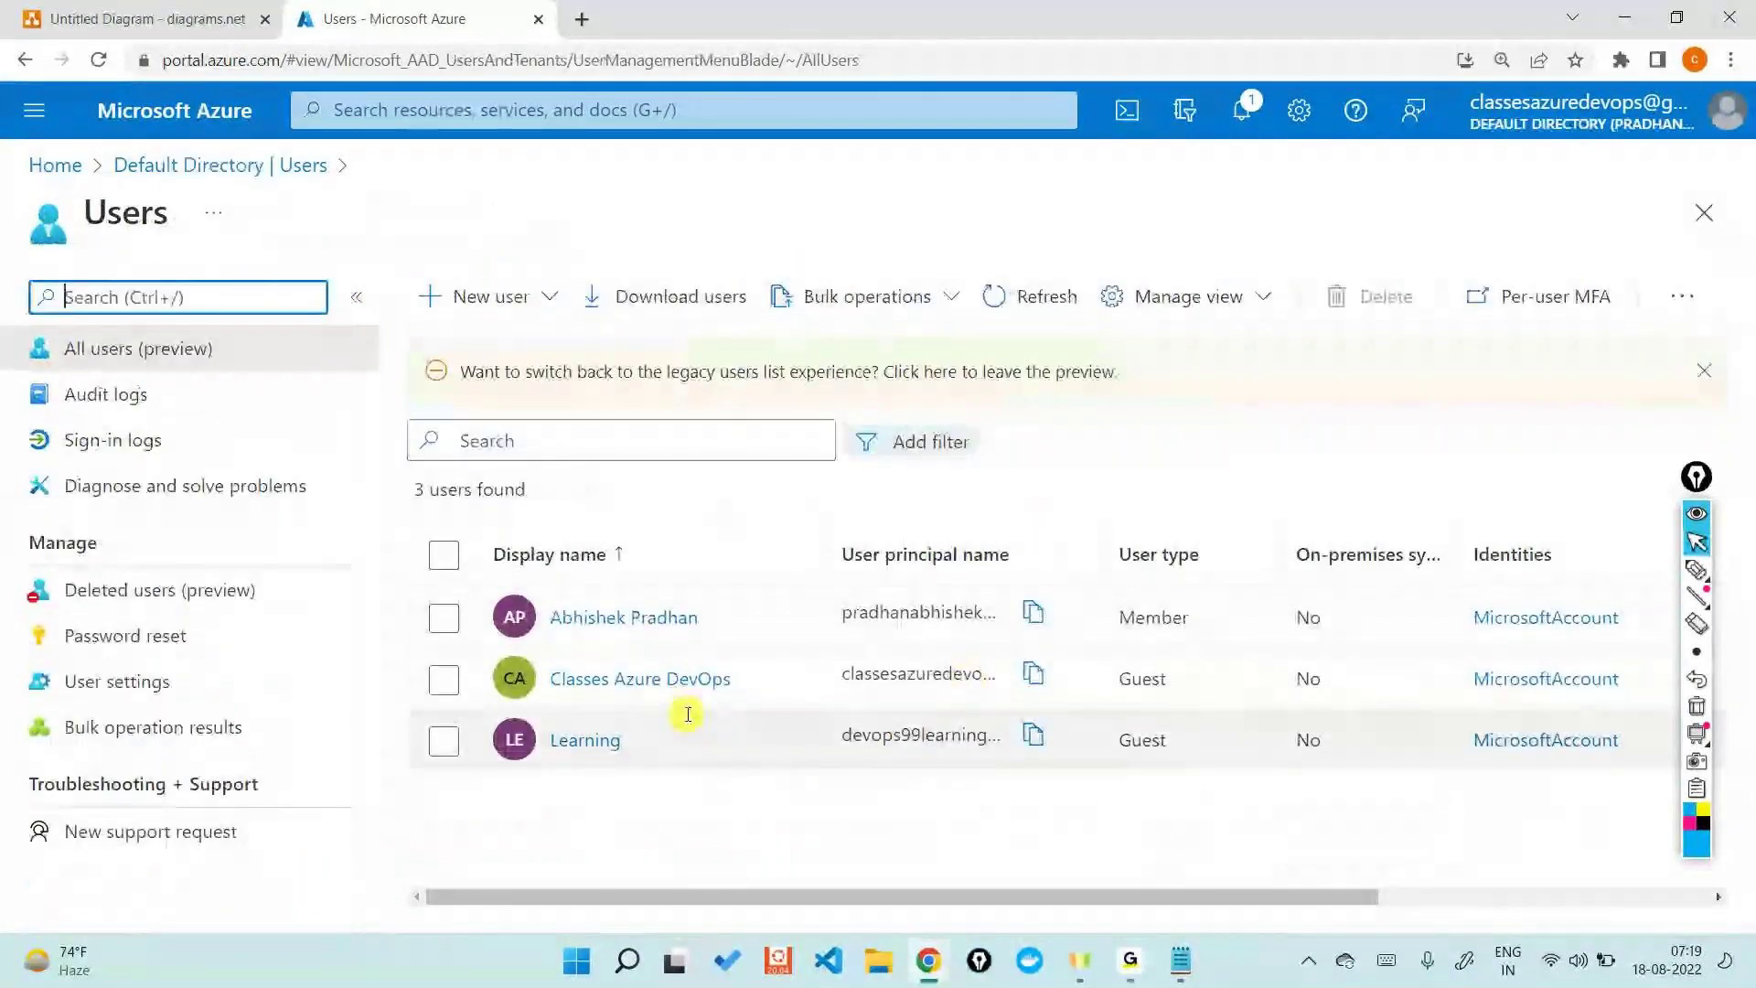
pyautogui.click(469, 297)
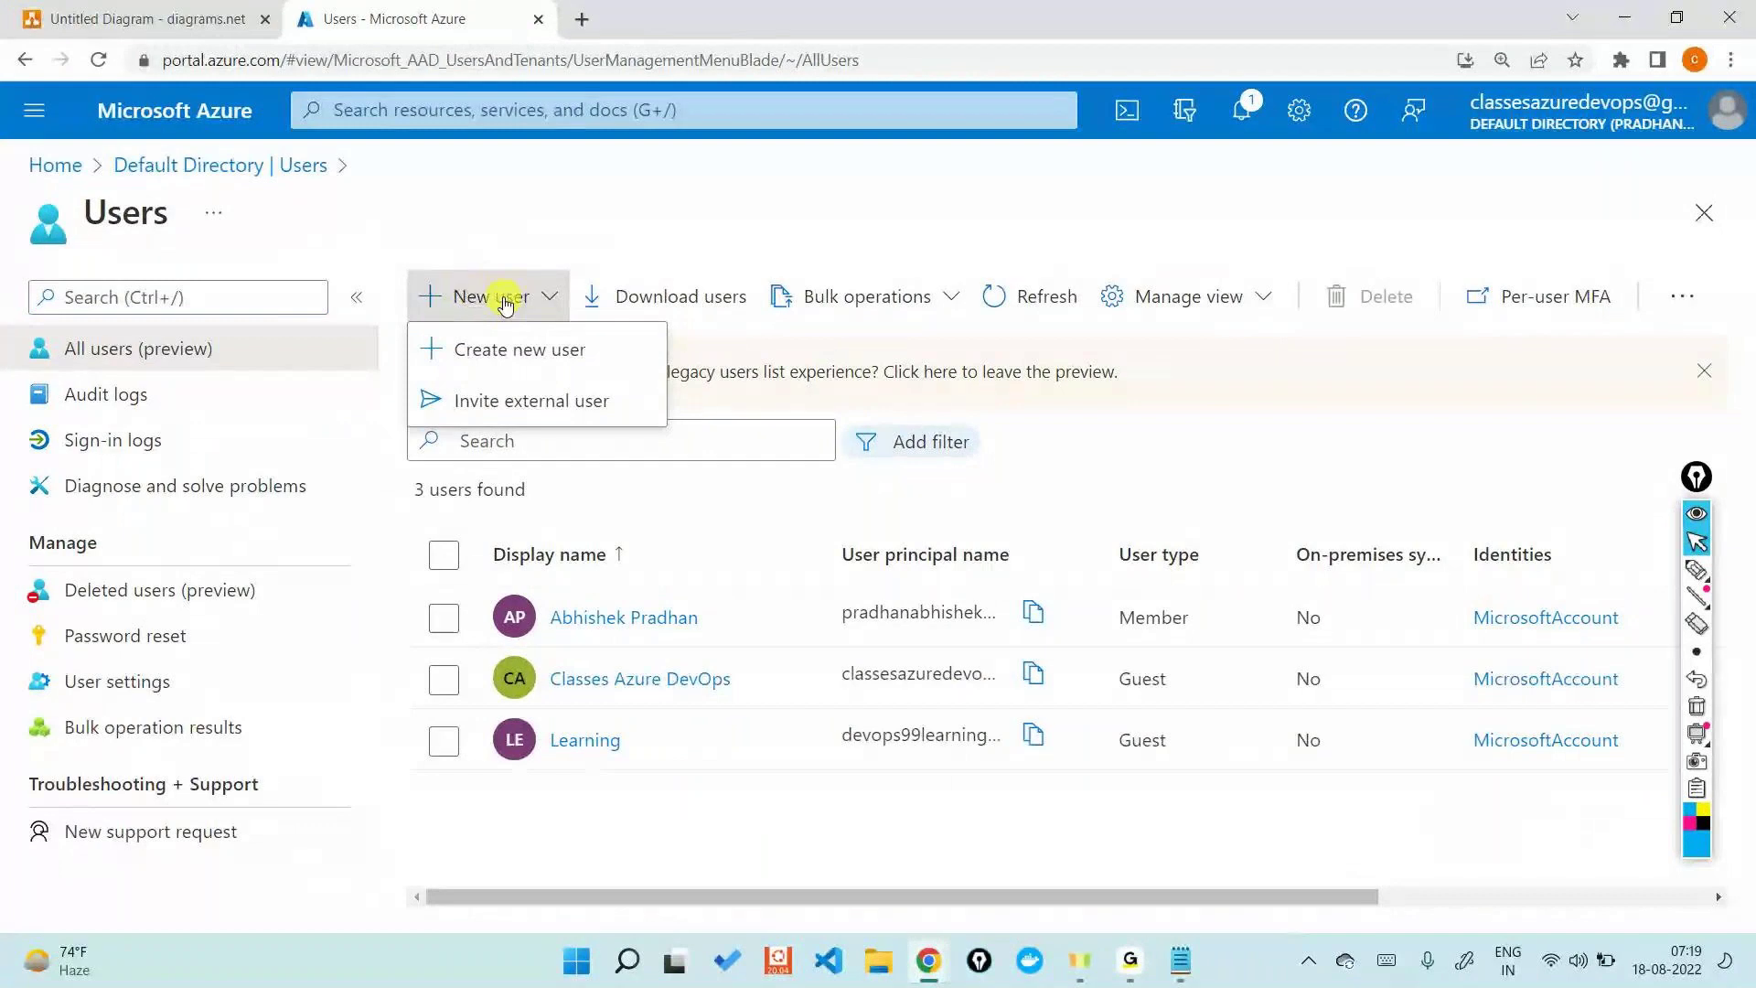
pyautogui.click(519, 351)
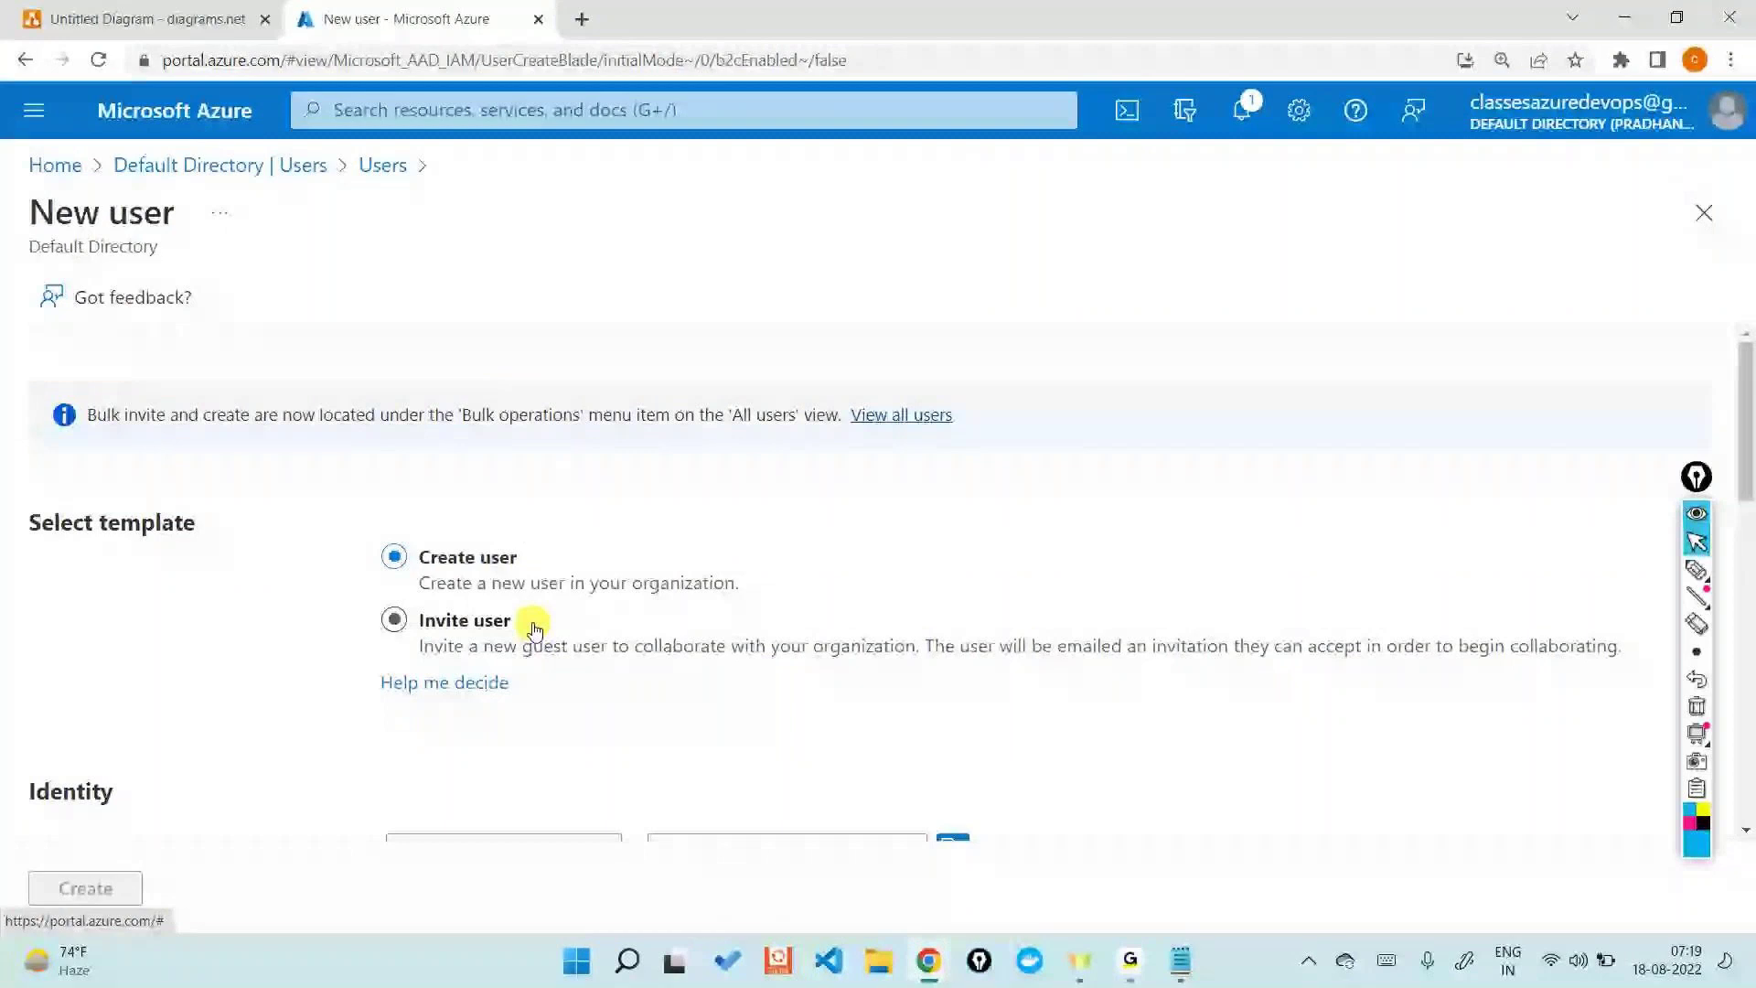
pyautogui.scroll(-2, 555, 577)
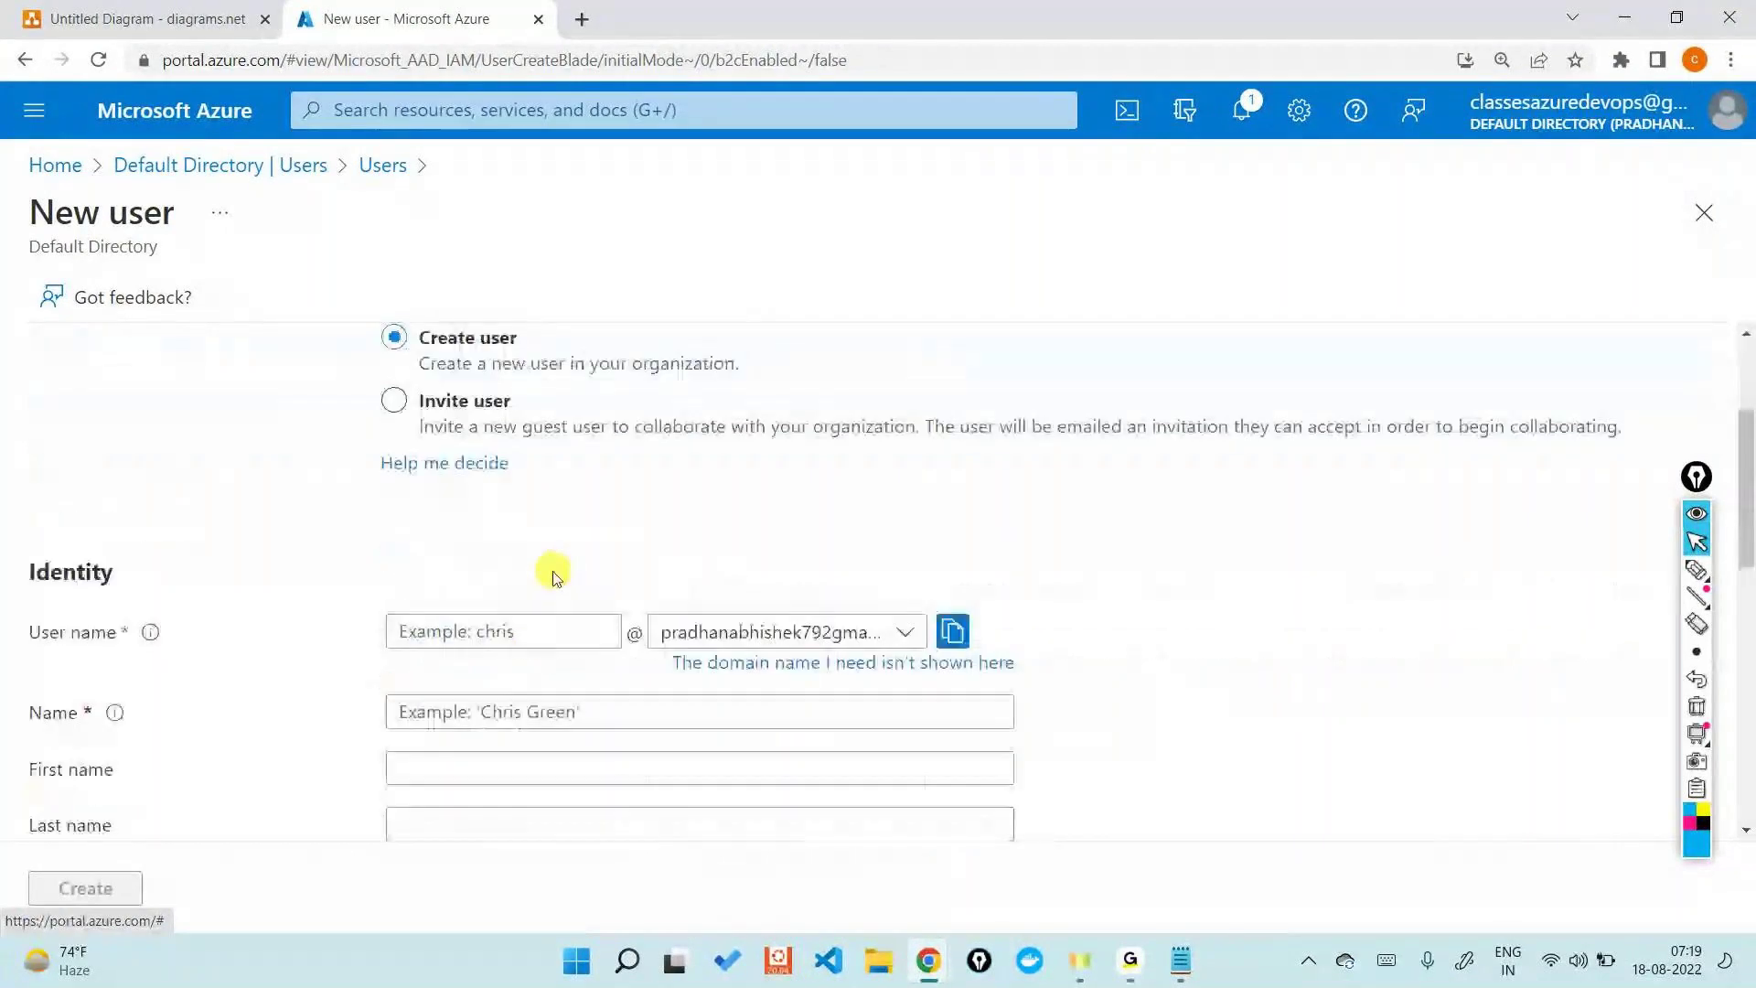
pyautogui.click(530, 621)
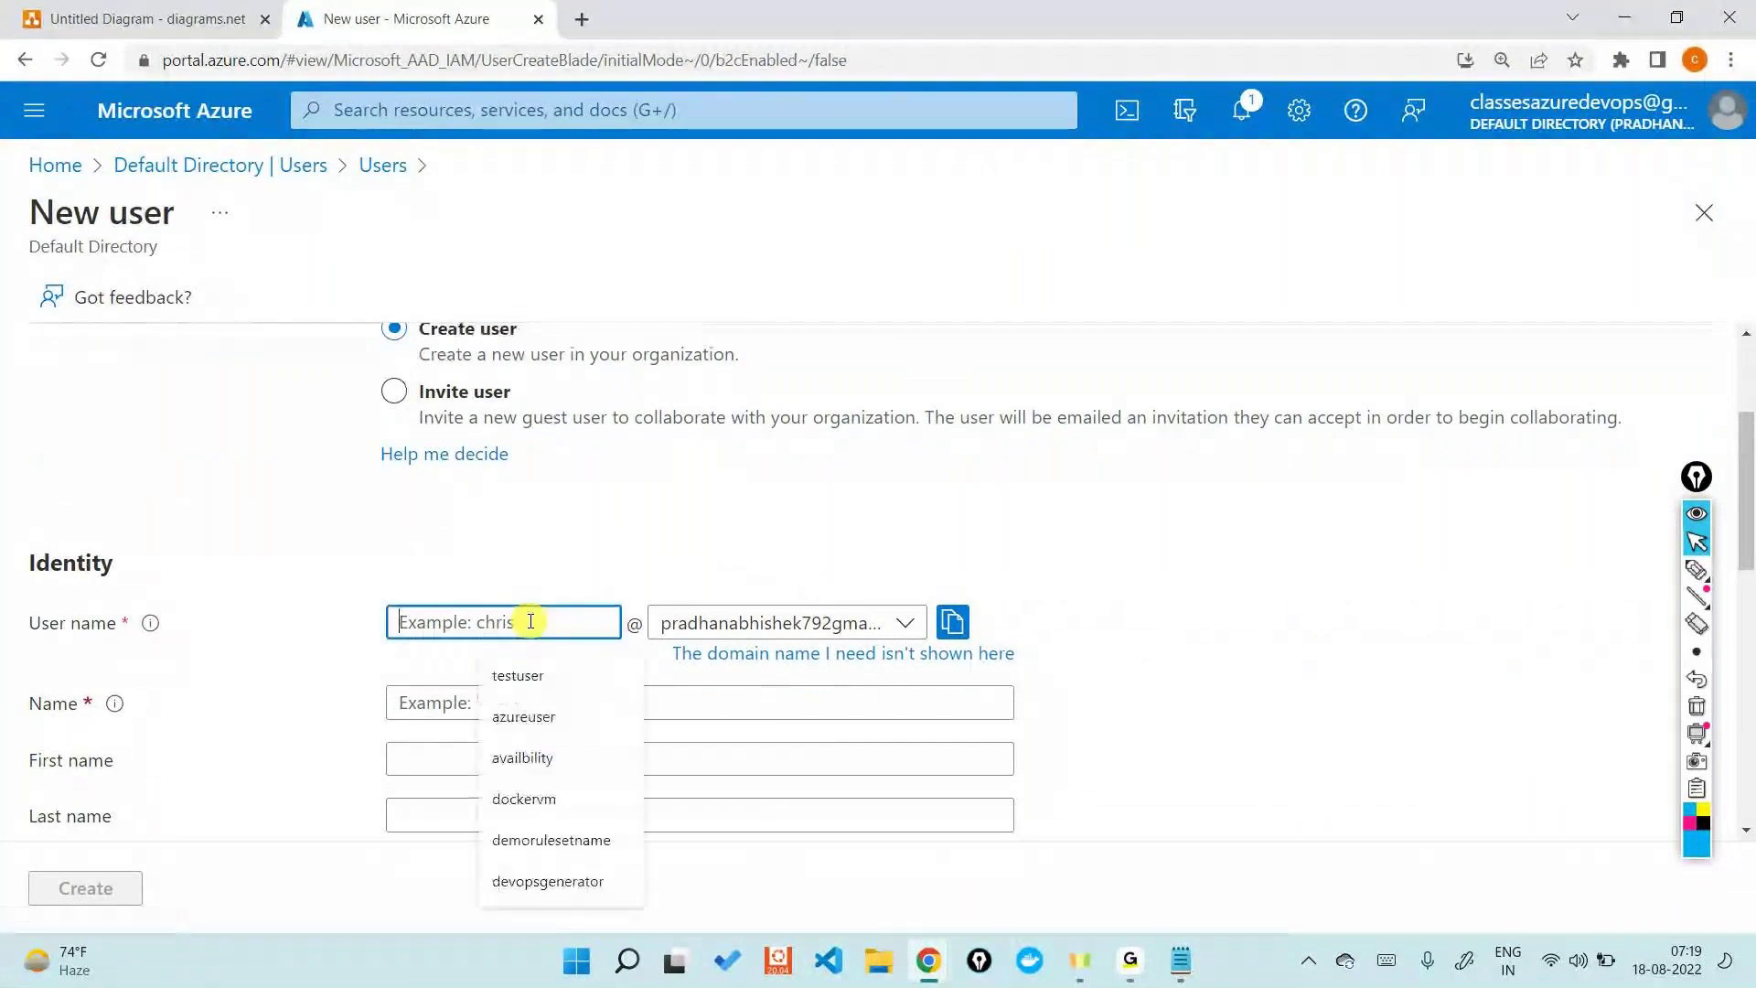
pyautogui.write('user1')
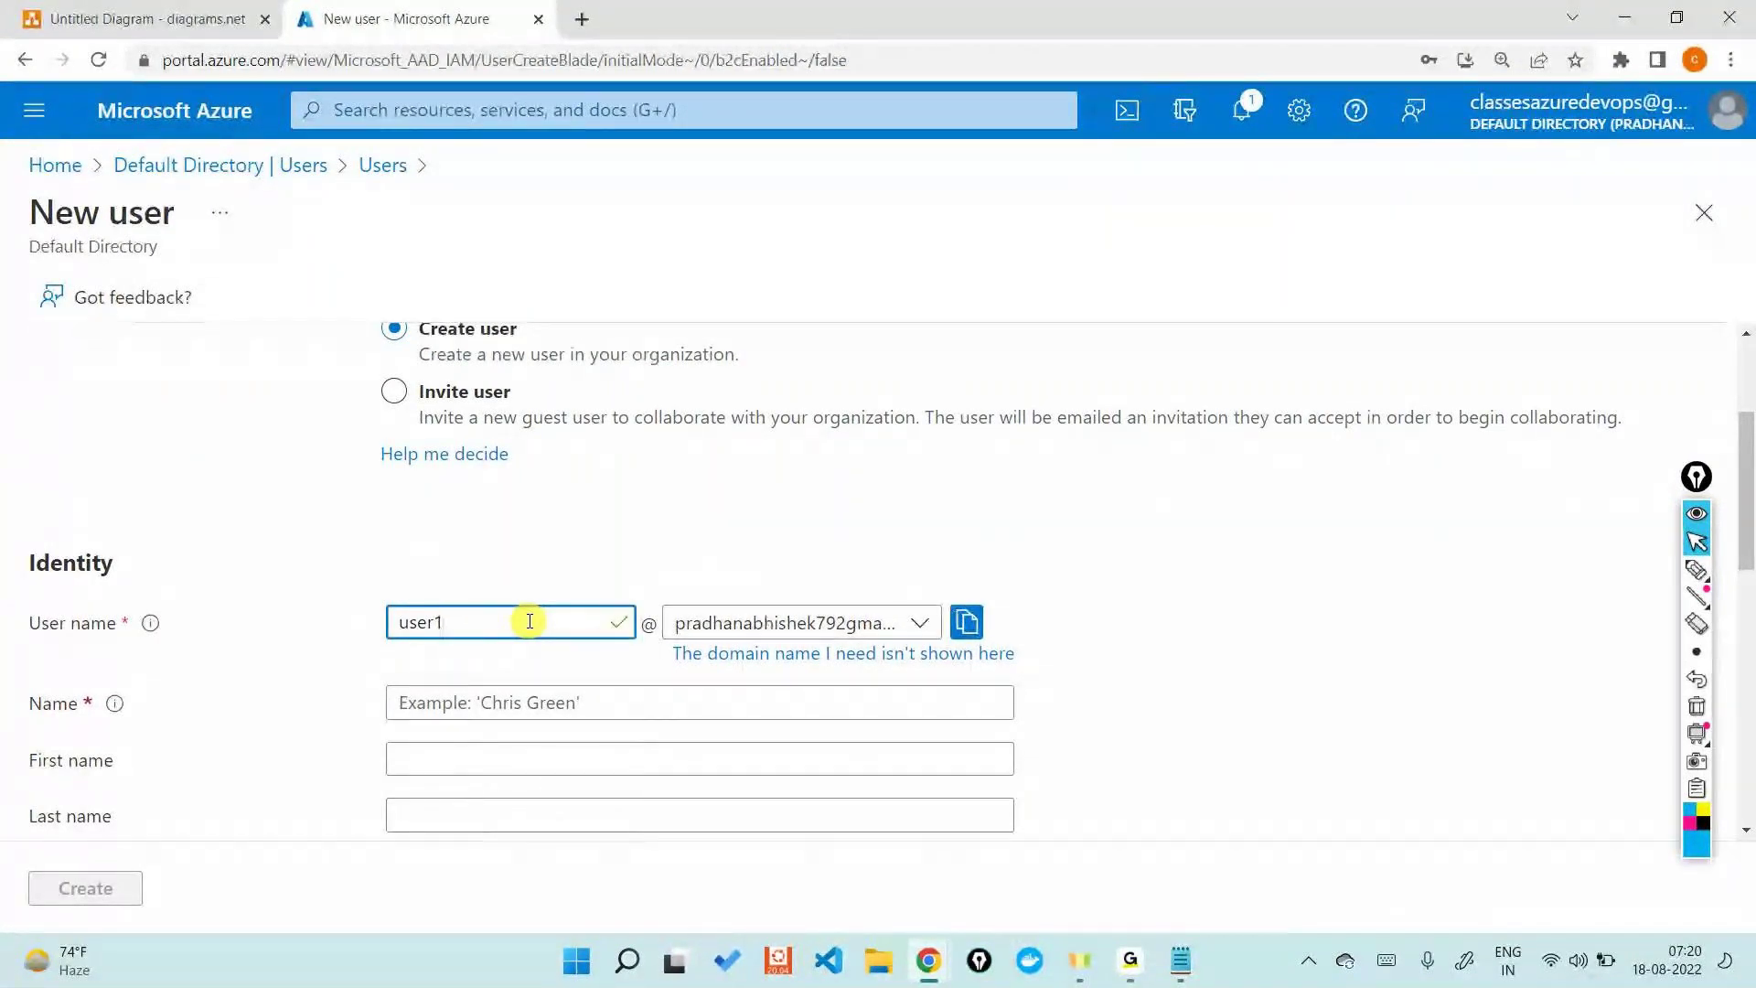
pyautogui.click(894, 618)
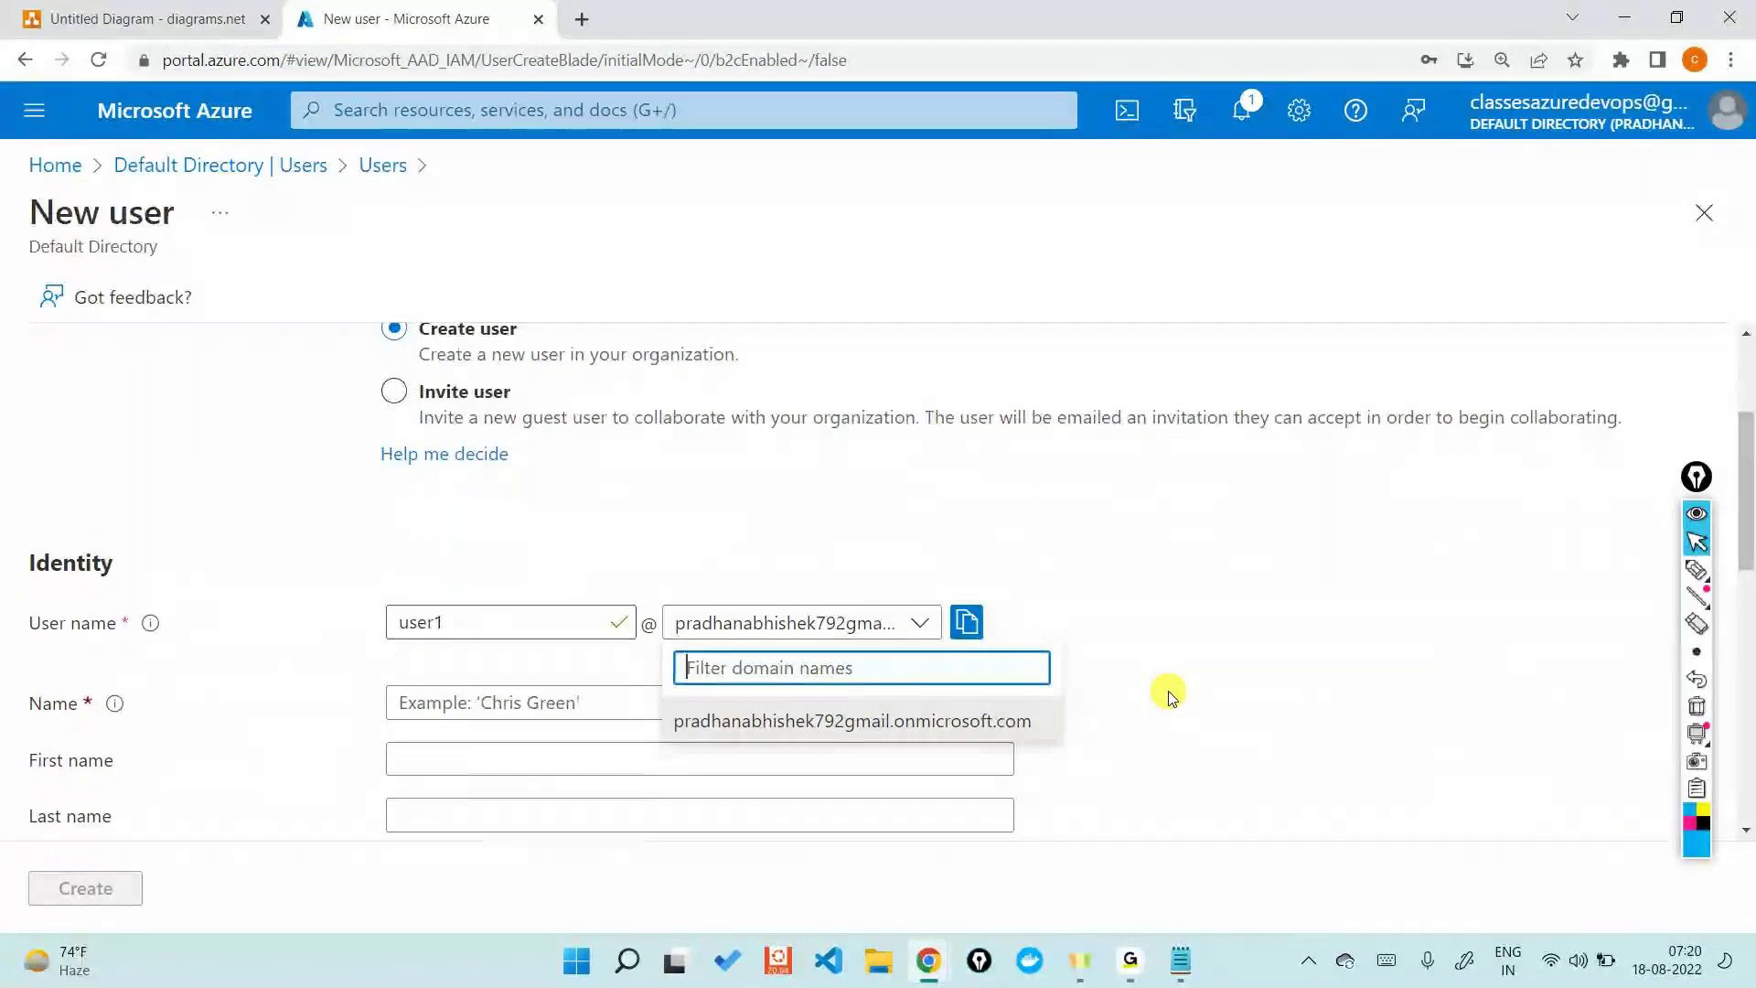
pyautogui.click(1170, 697)
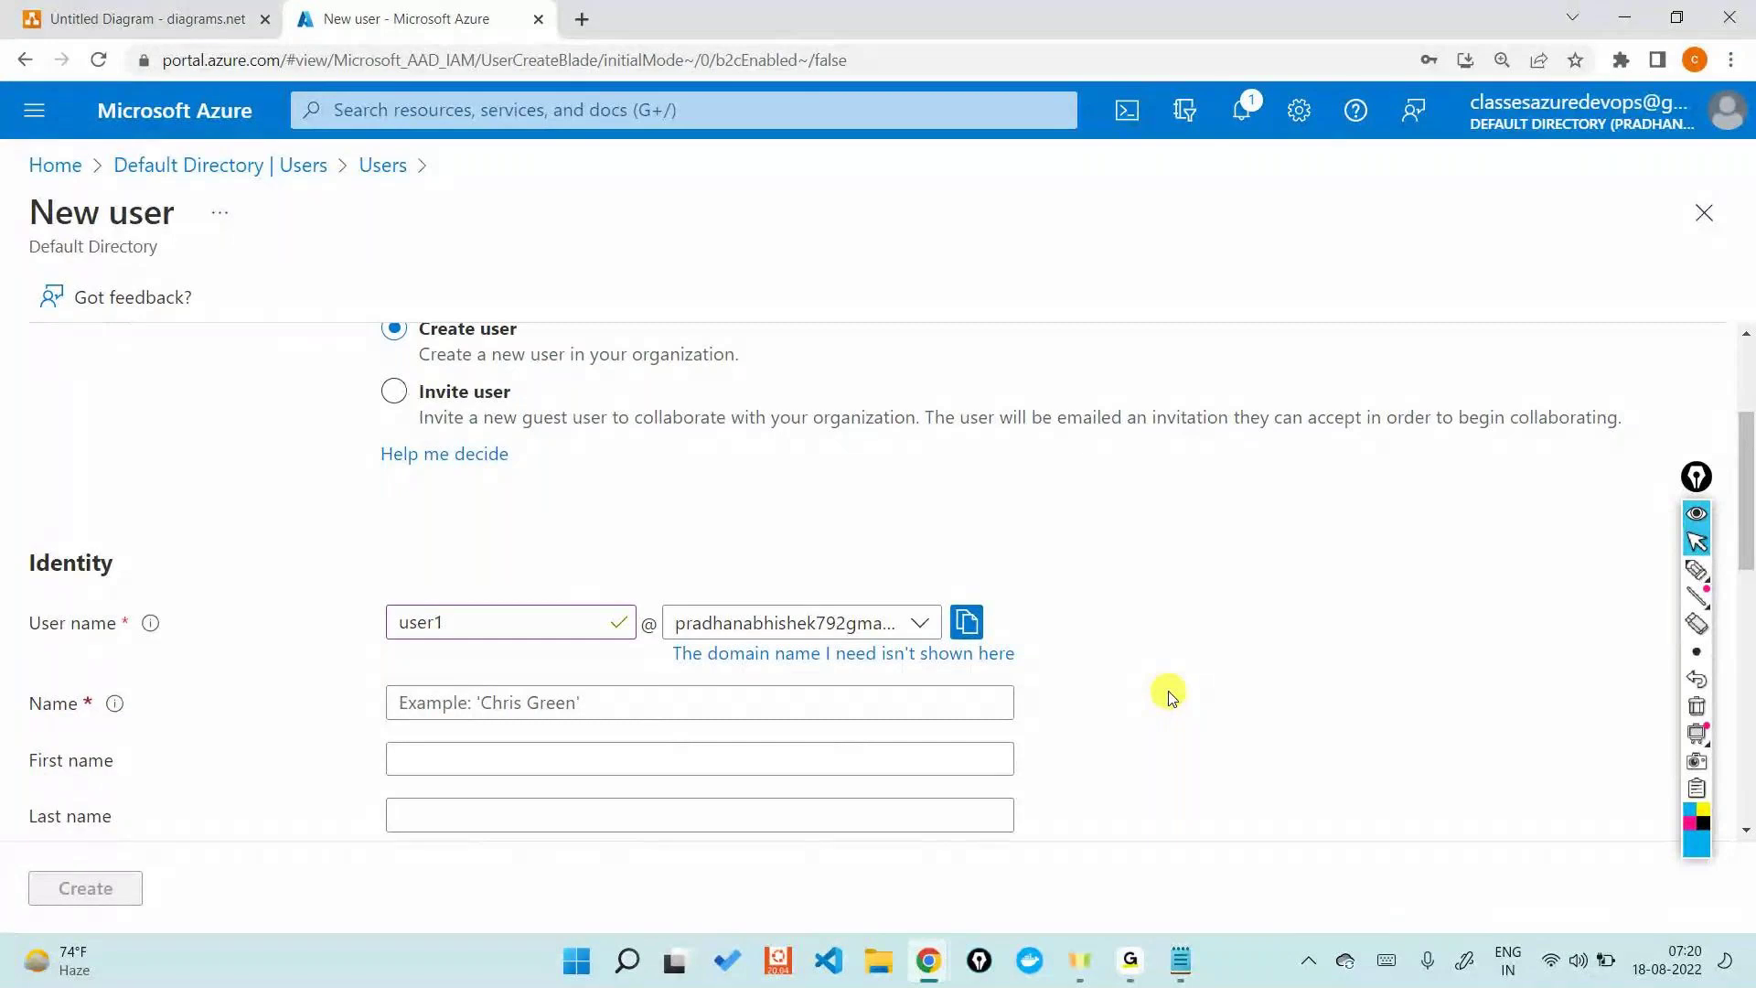
# - Enter display name User1, first name User and last name 1
pyautogui.scroll(-1, 1170, 697)
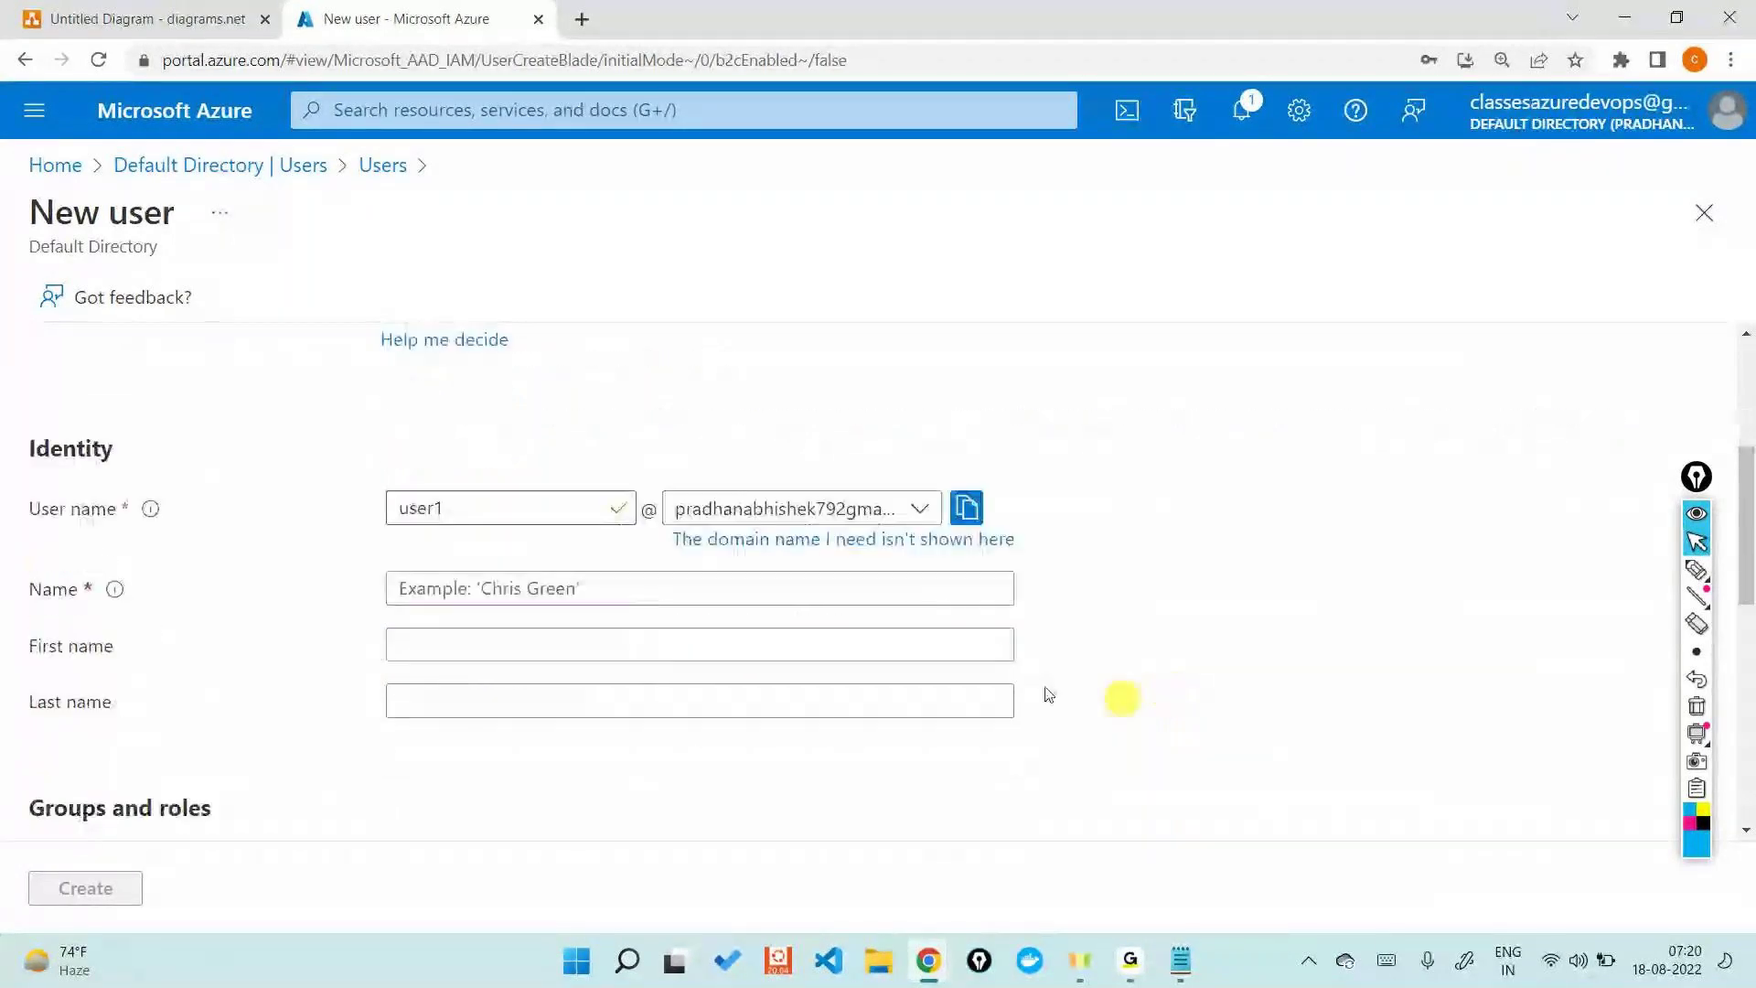
pyautogui.click(607, 585)
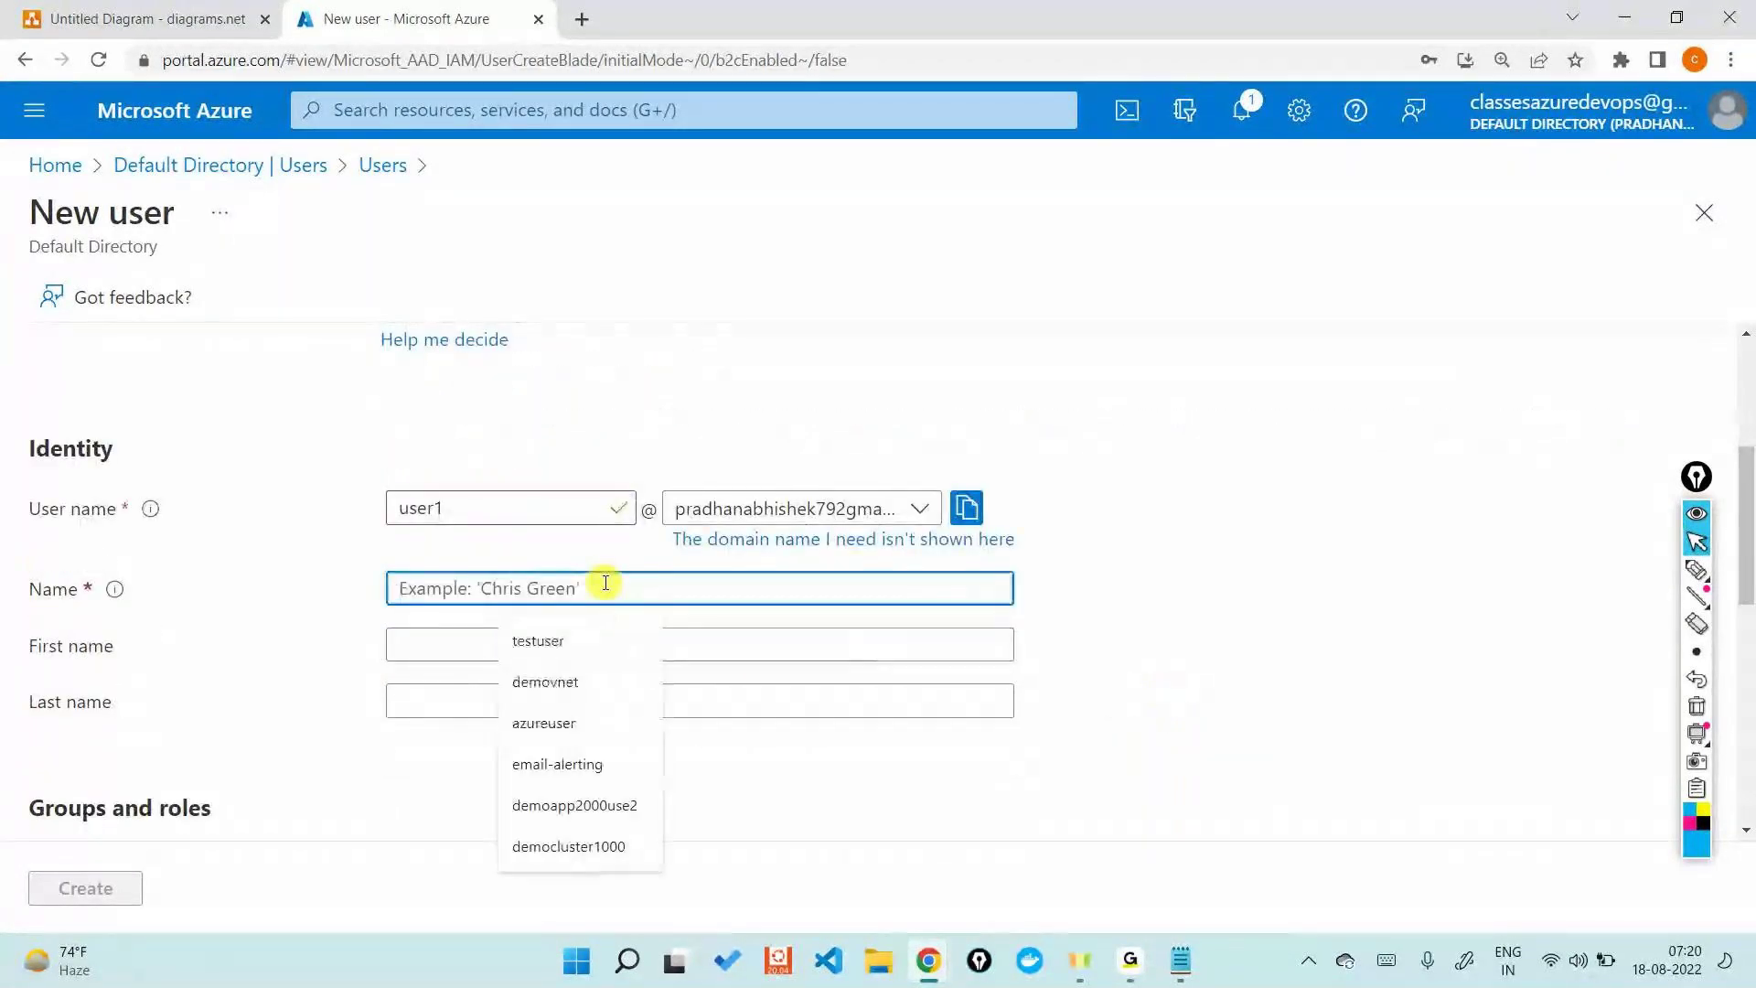
pyautogui.write('User1')
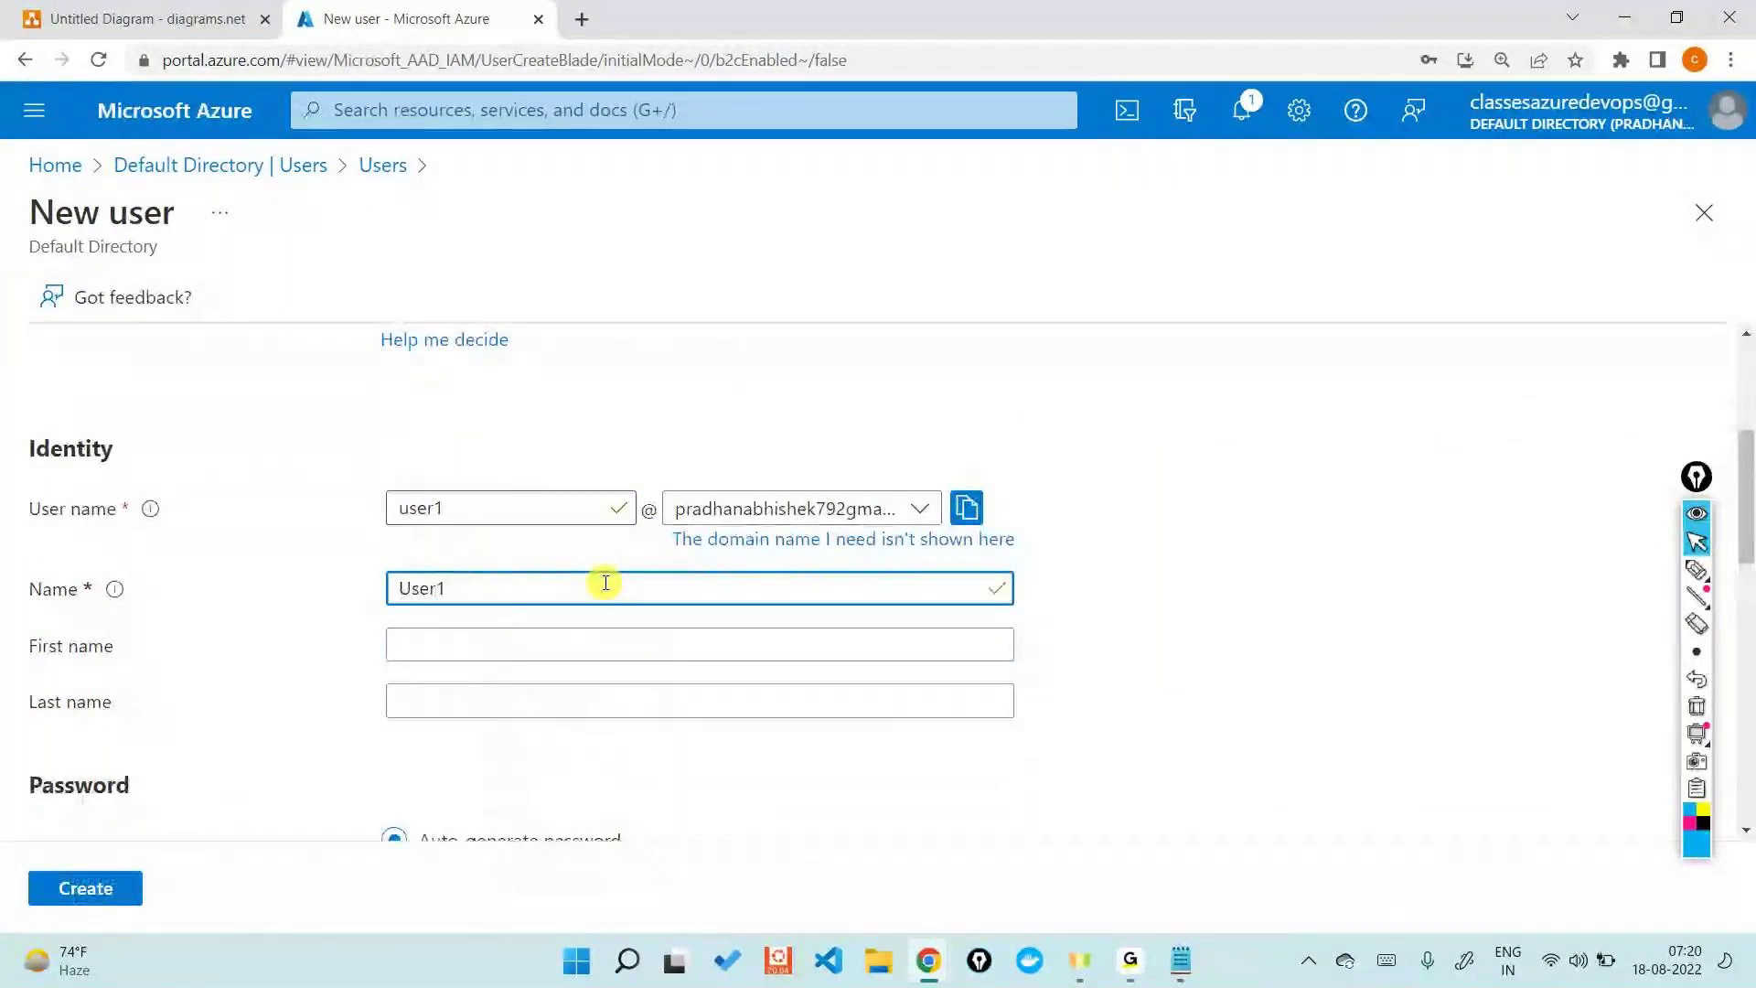
pyautogui.scroll(-1, 606, 582)
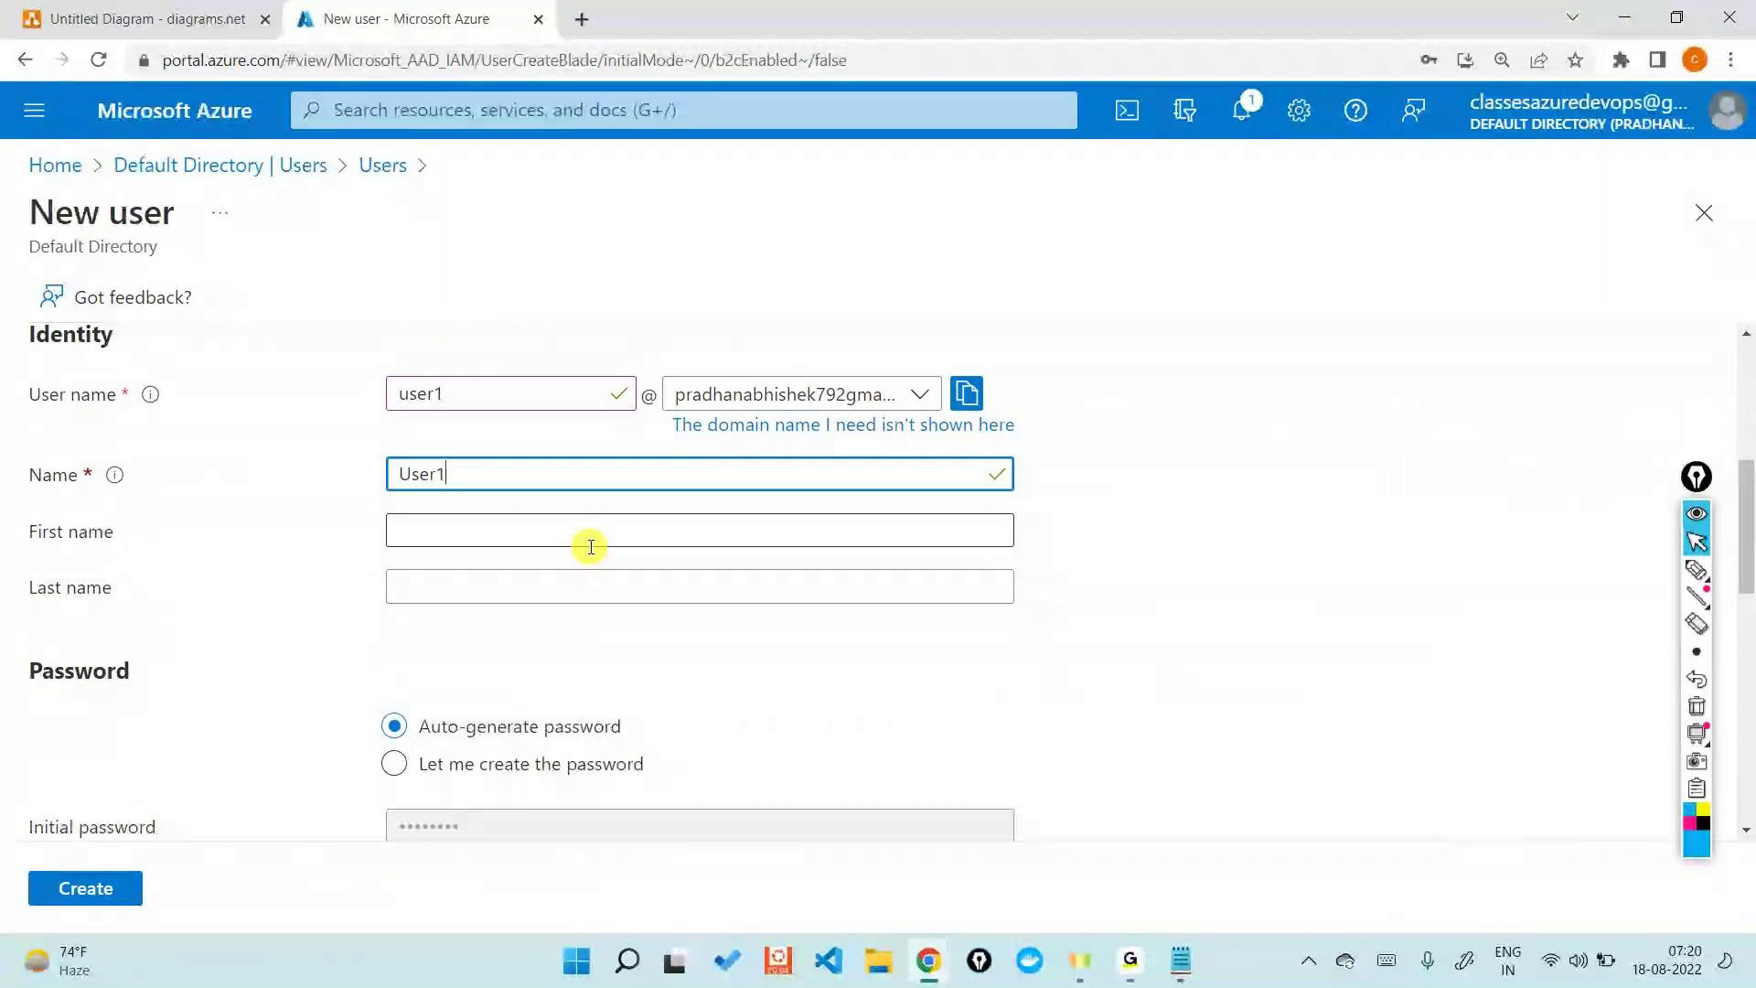
pyautogui.click(590, 547)
pyautogui.write('User')
pyautogui.press('Tab')
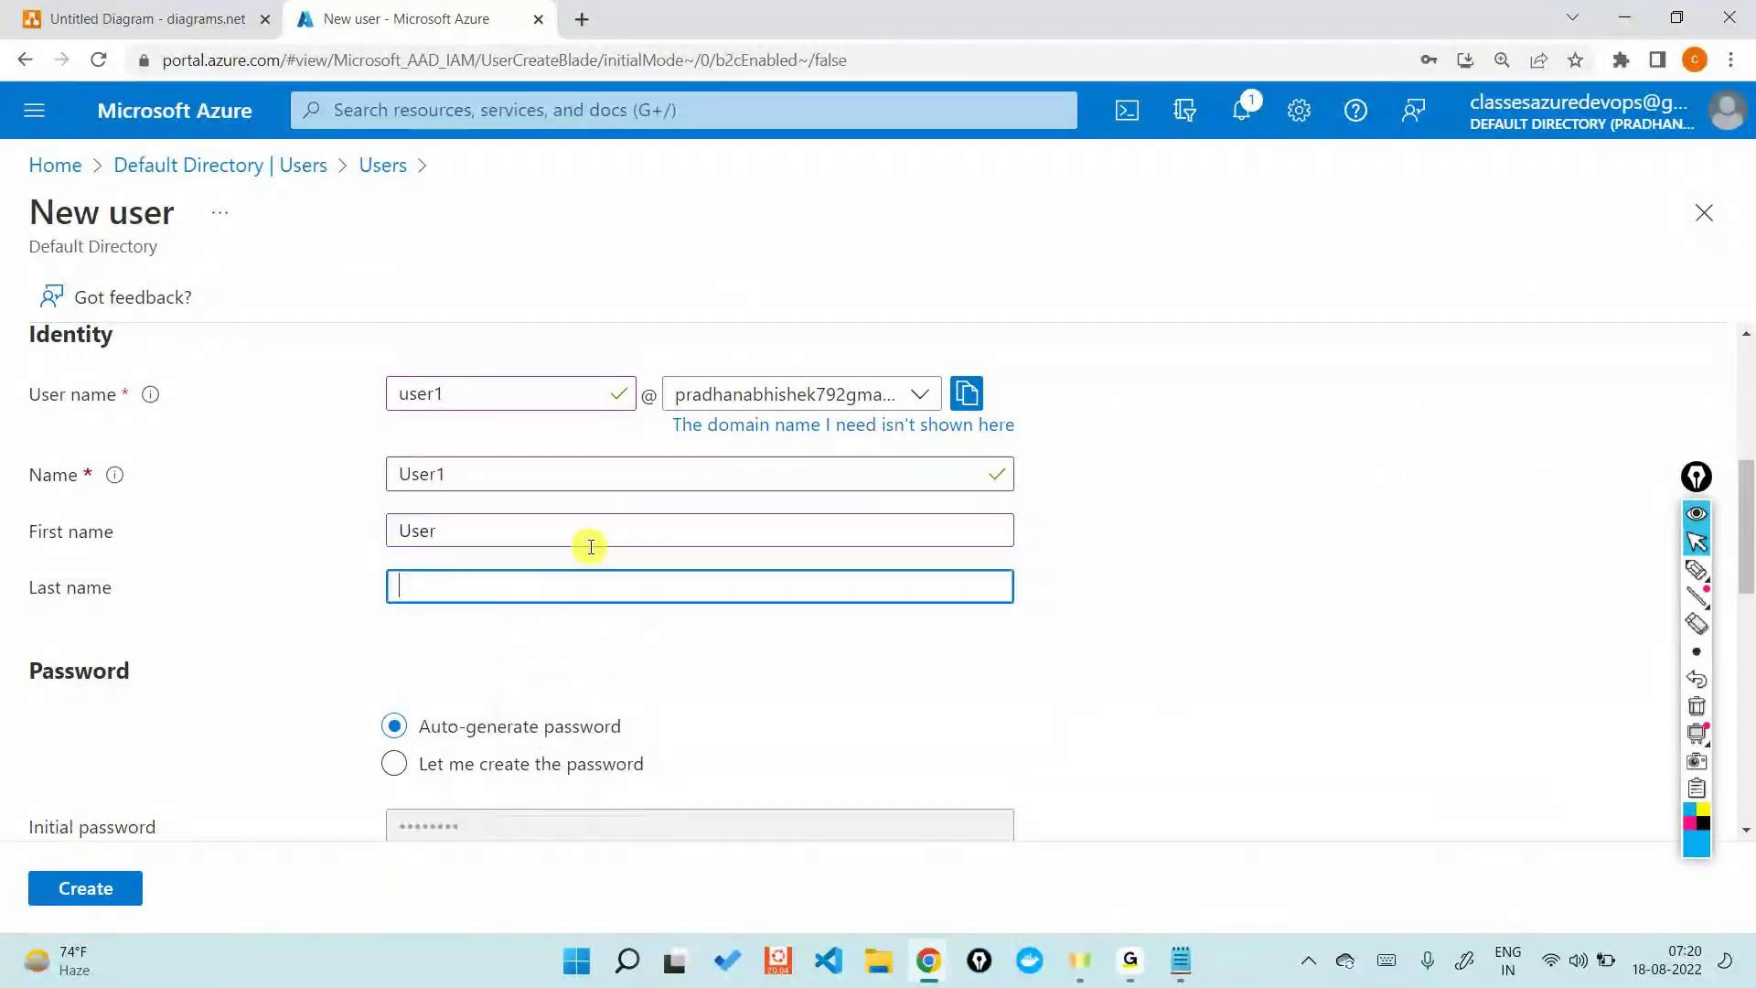
pyautogui.write('1')
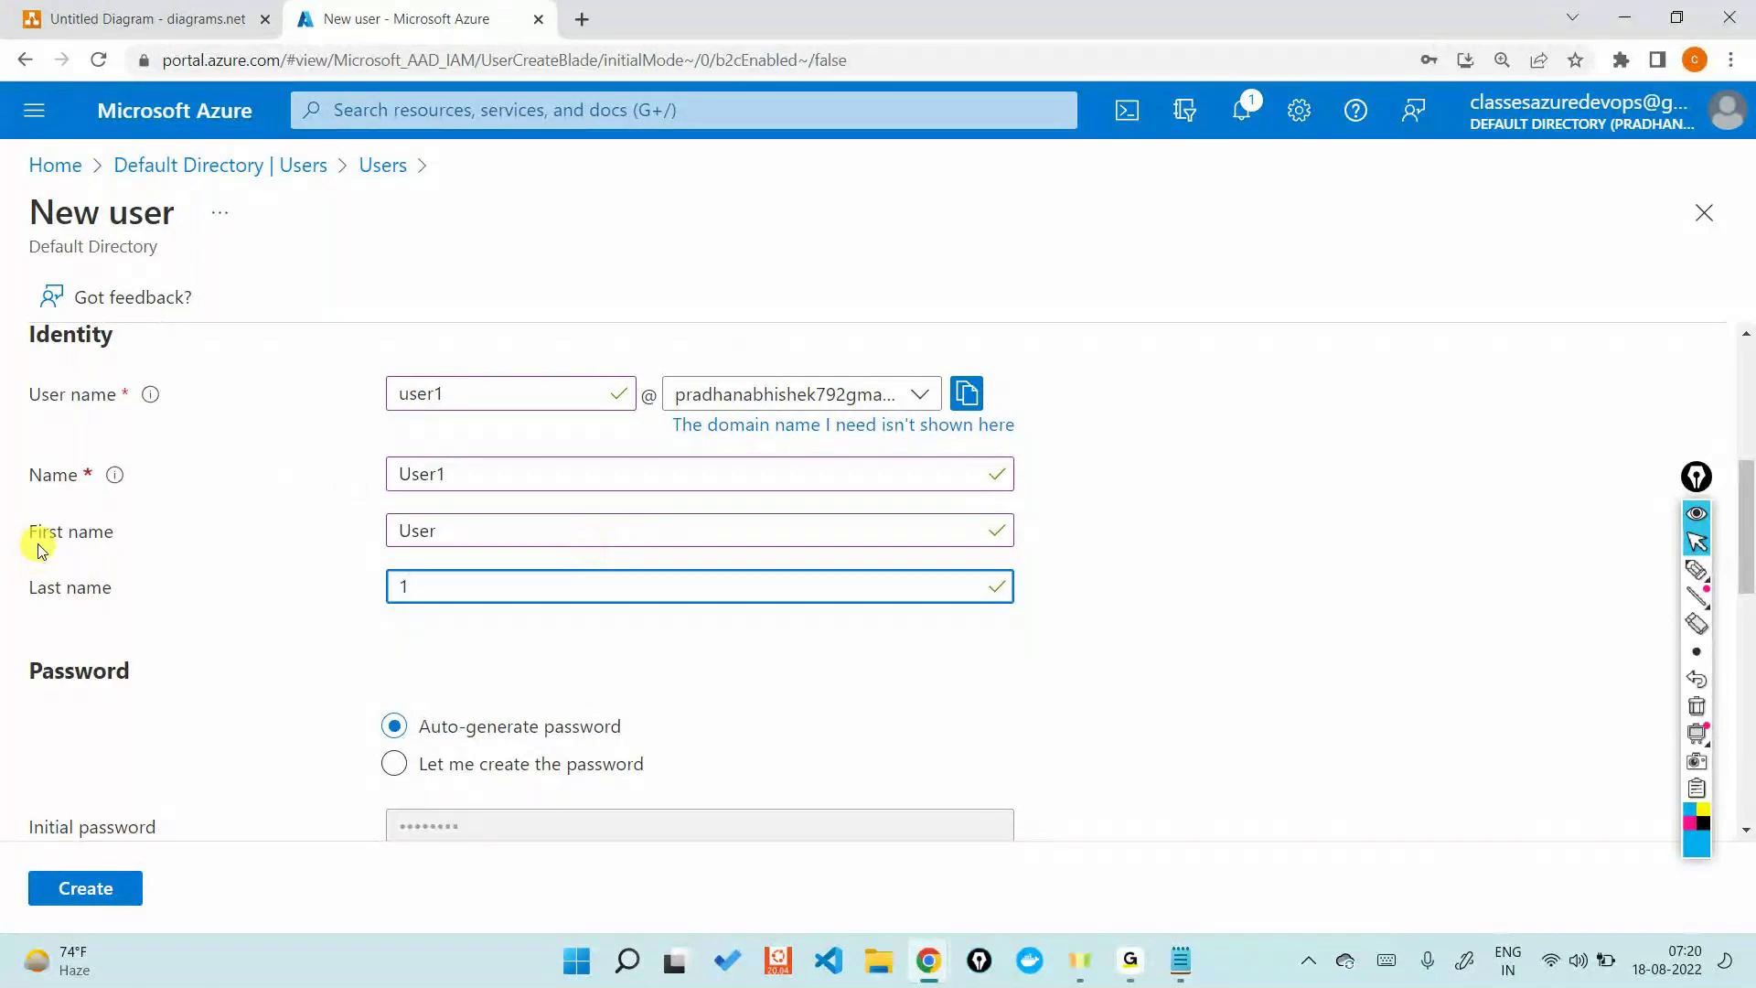
pyautogui.scroll(-3, 39, 548)
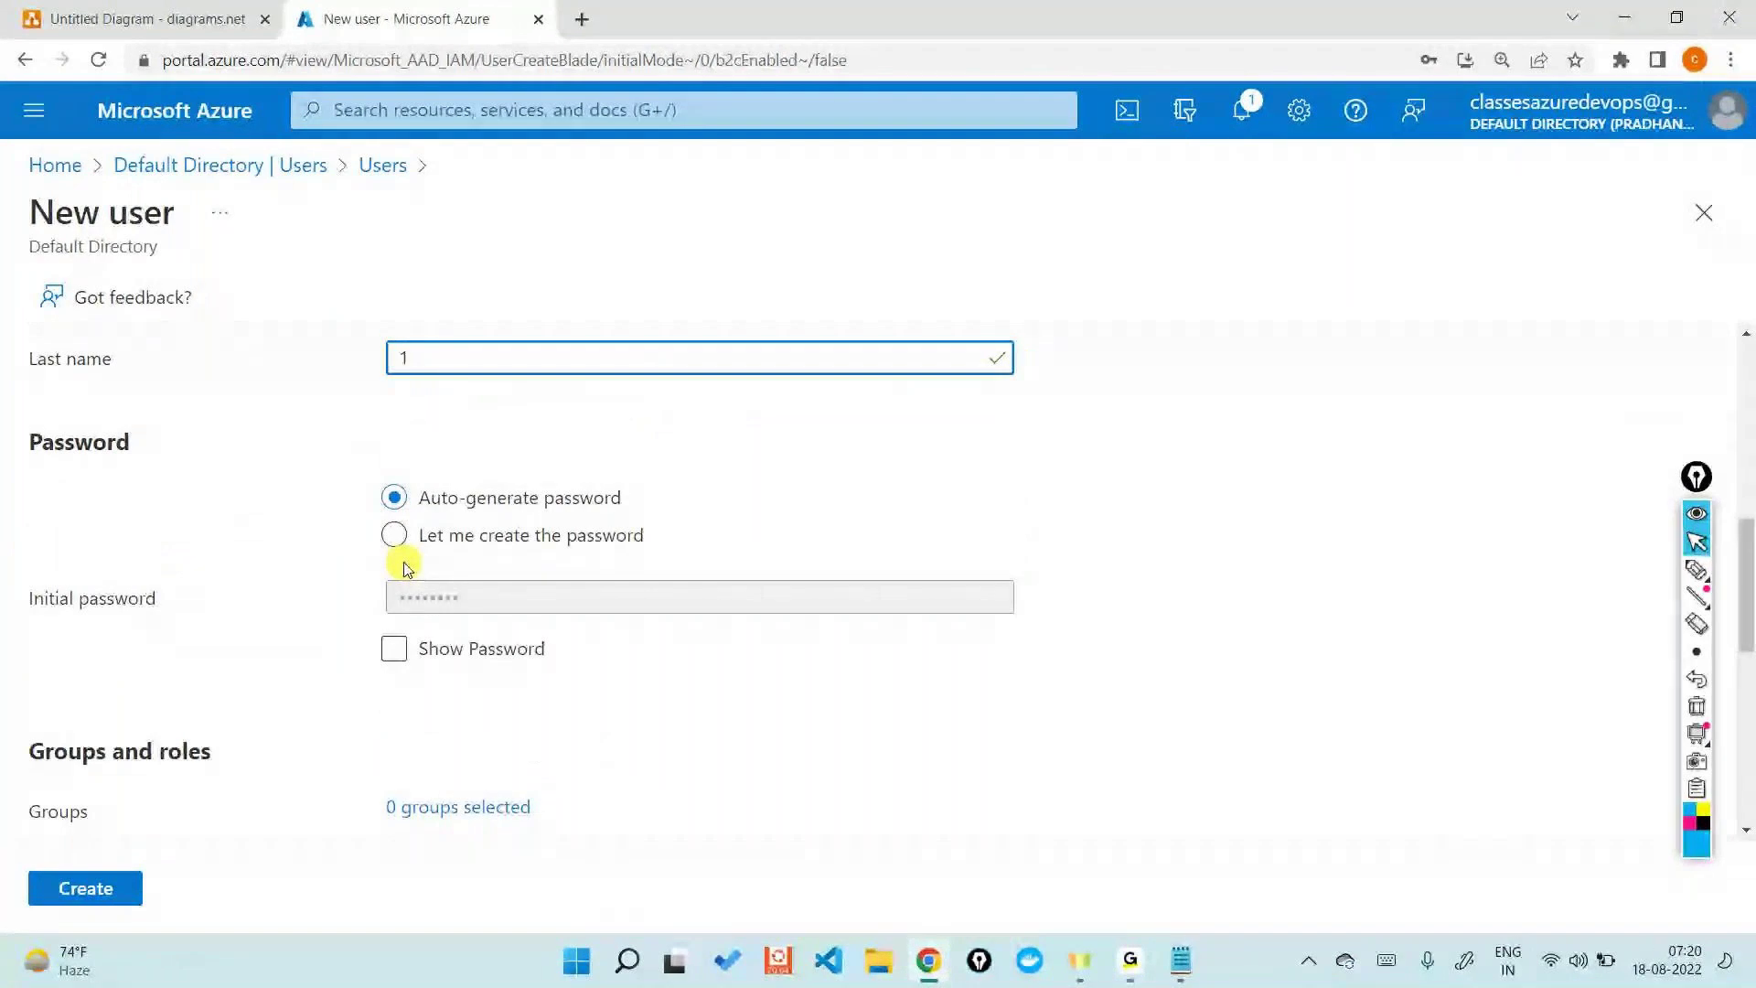
# - Set a custom initial password, leaving the usage location unselected
pyautogui.click(393, 536)
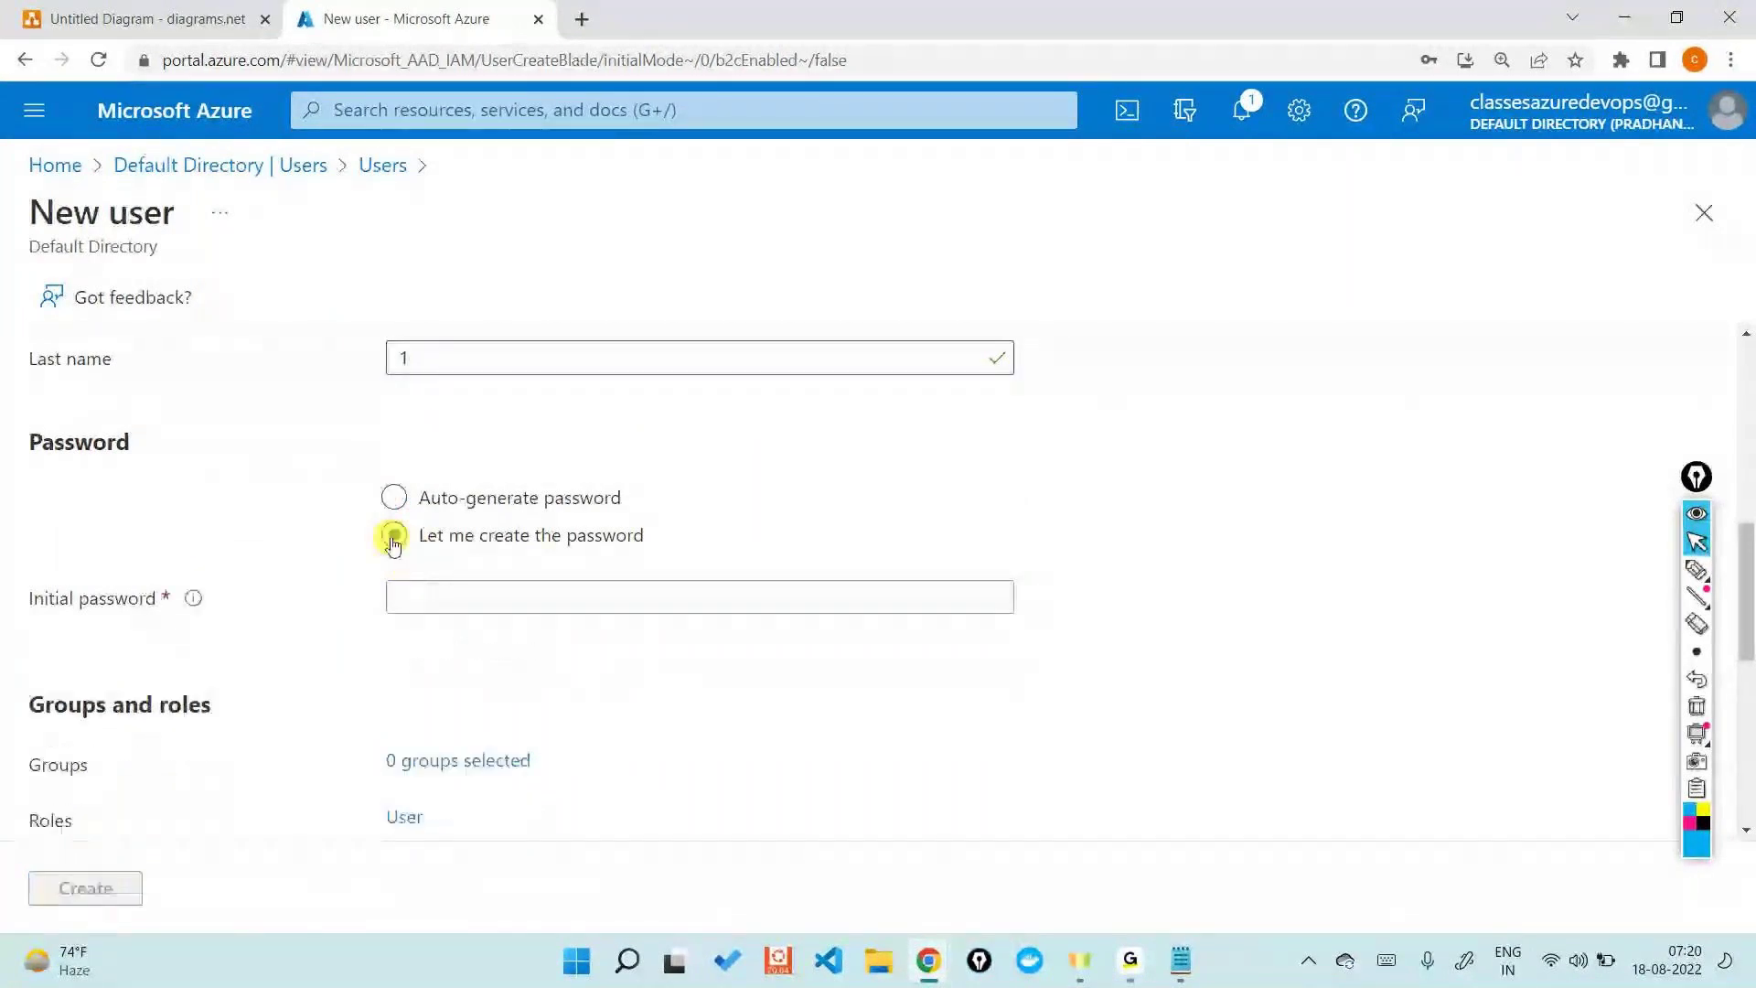
pyautogui.click(477, 596)
pyautogui.write('*************')
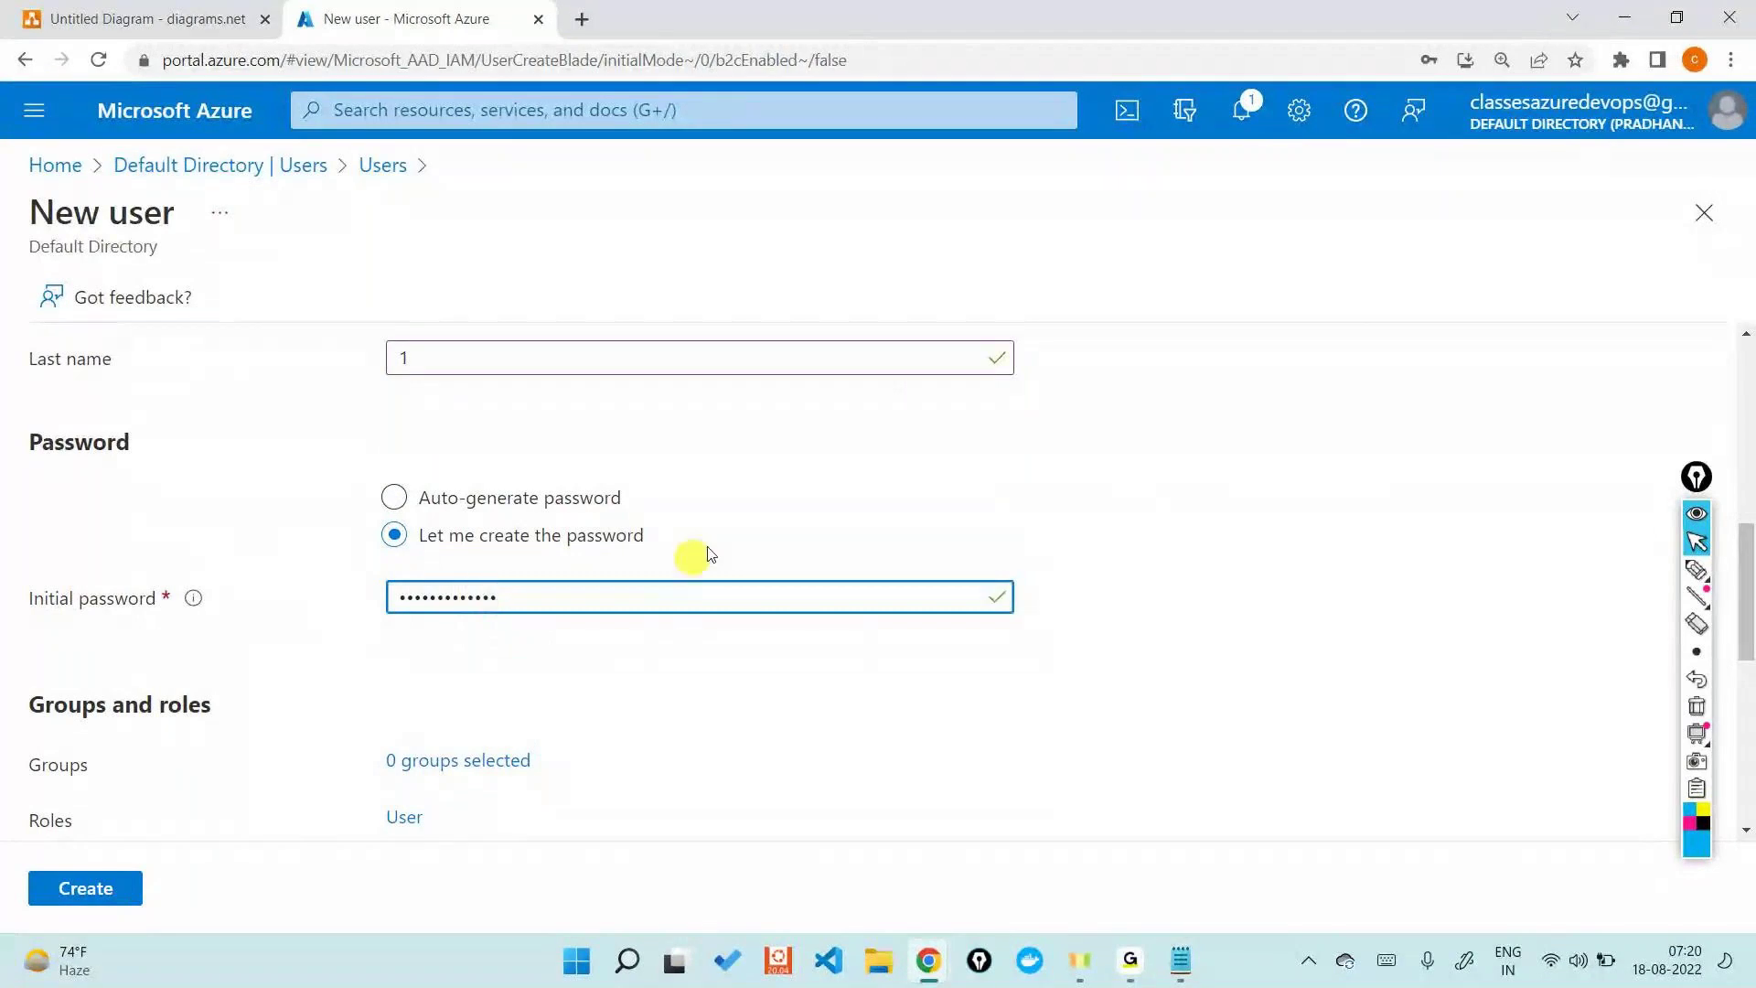
pyautogui.scroll(-4, 755, 517)
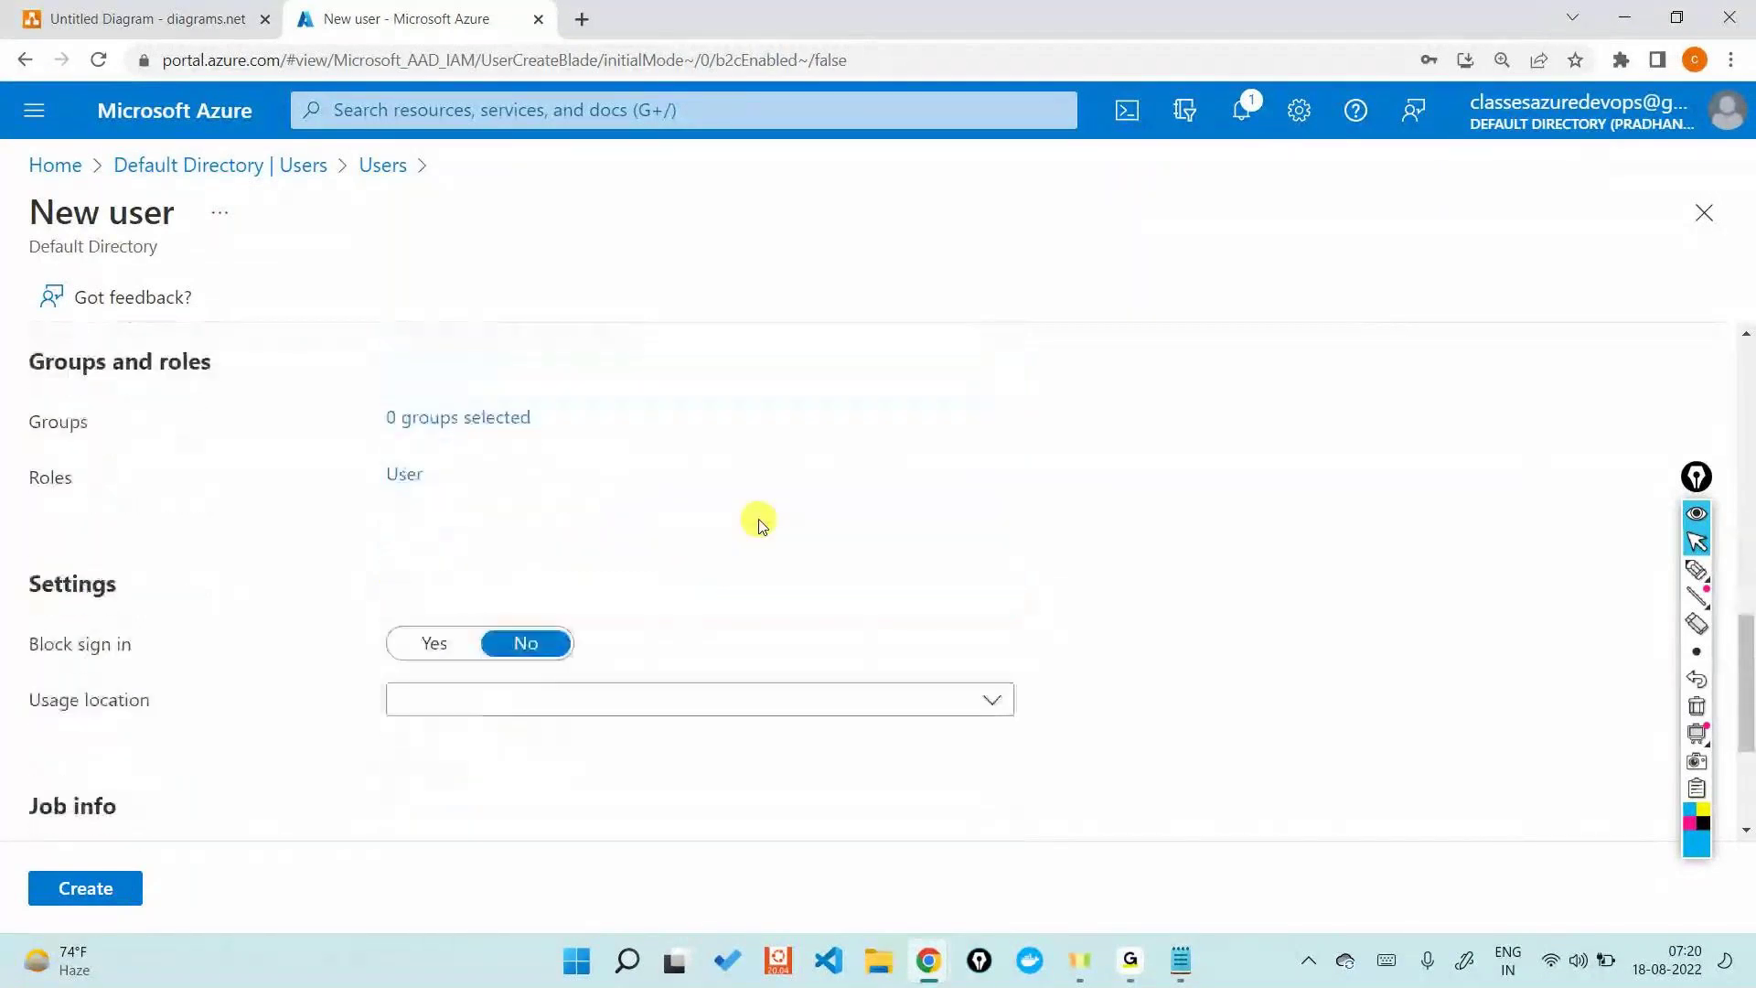
pyautogui.scroll(-1, 759, 523)
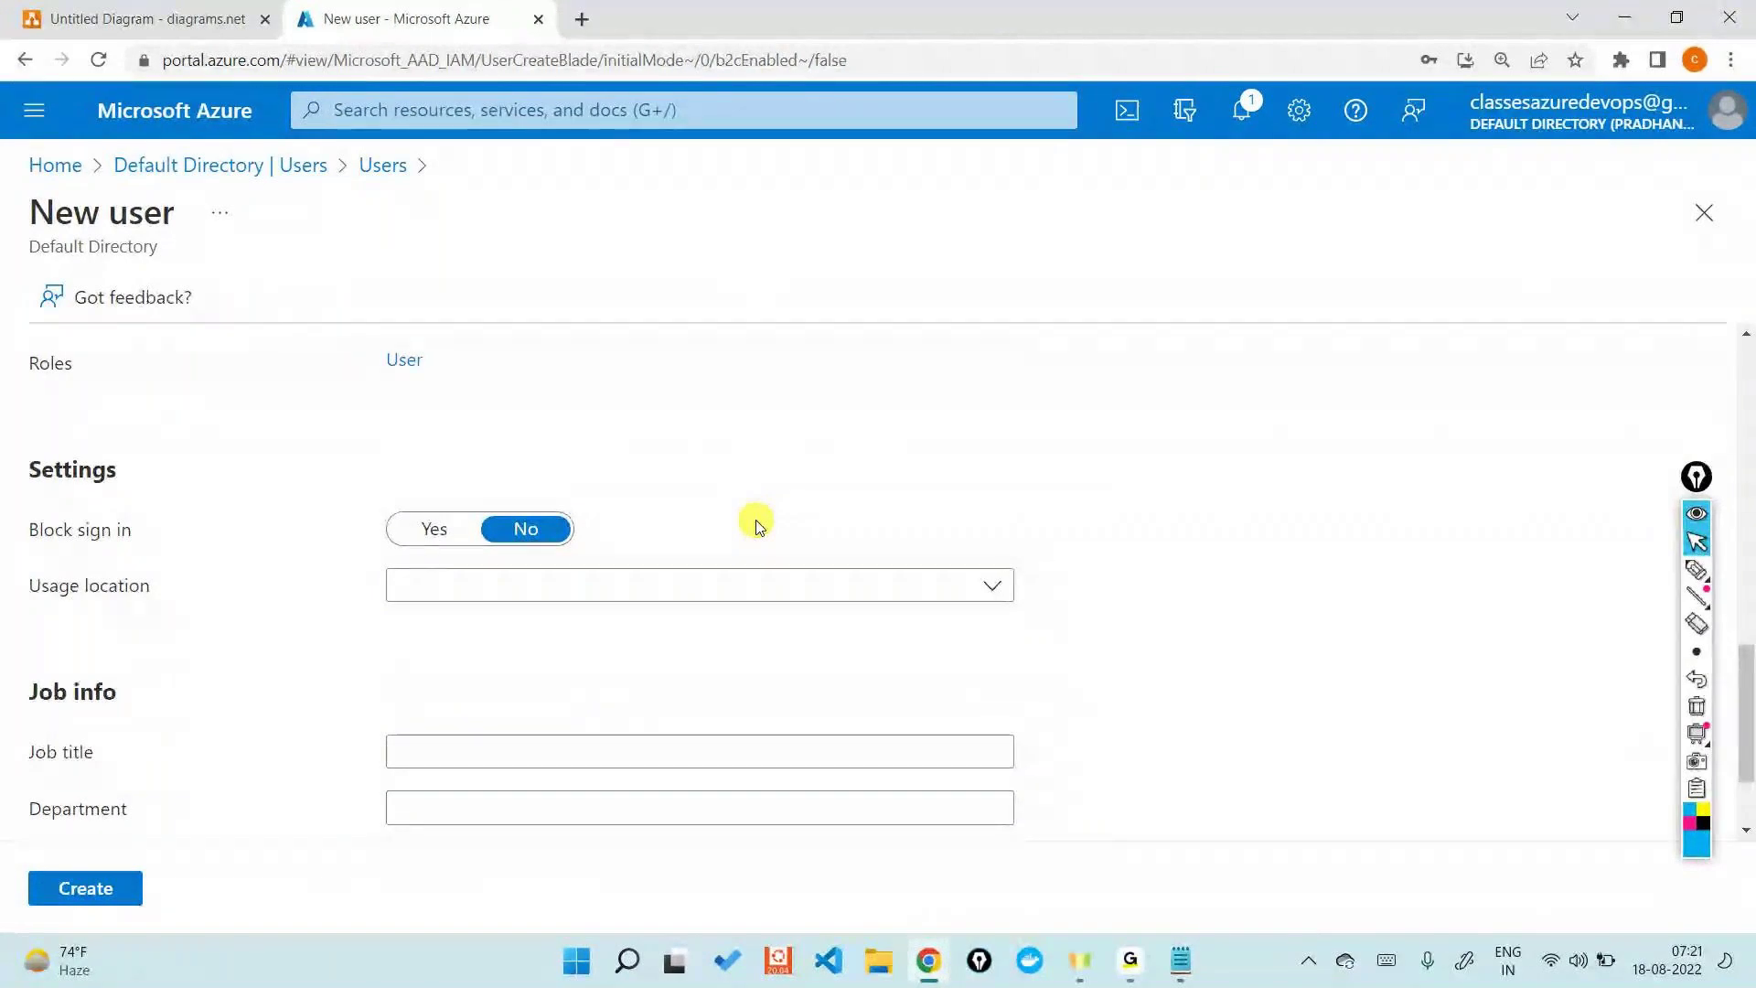
pyautogui.click(690, 590)
pyautogui.scroll(-14, 621, 446)
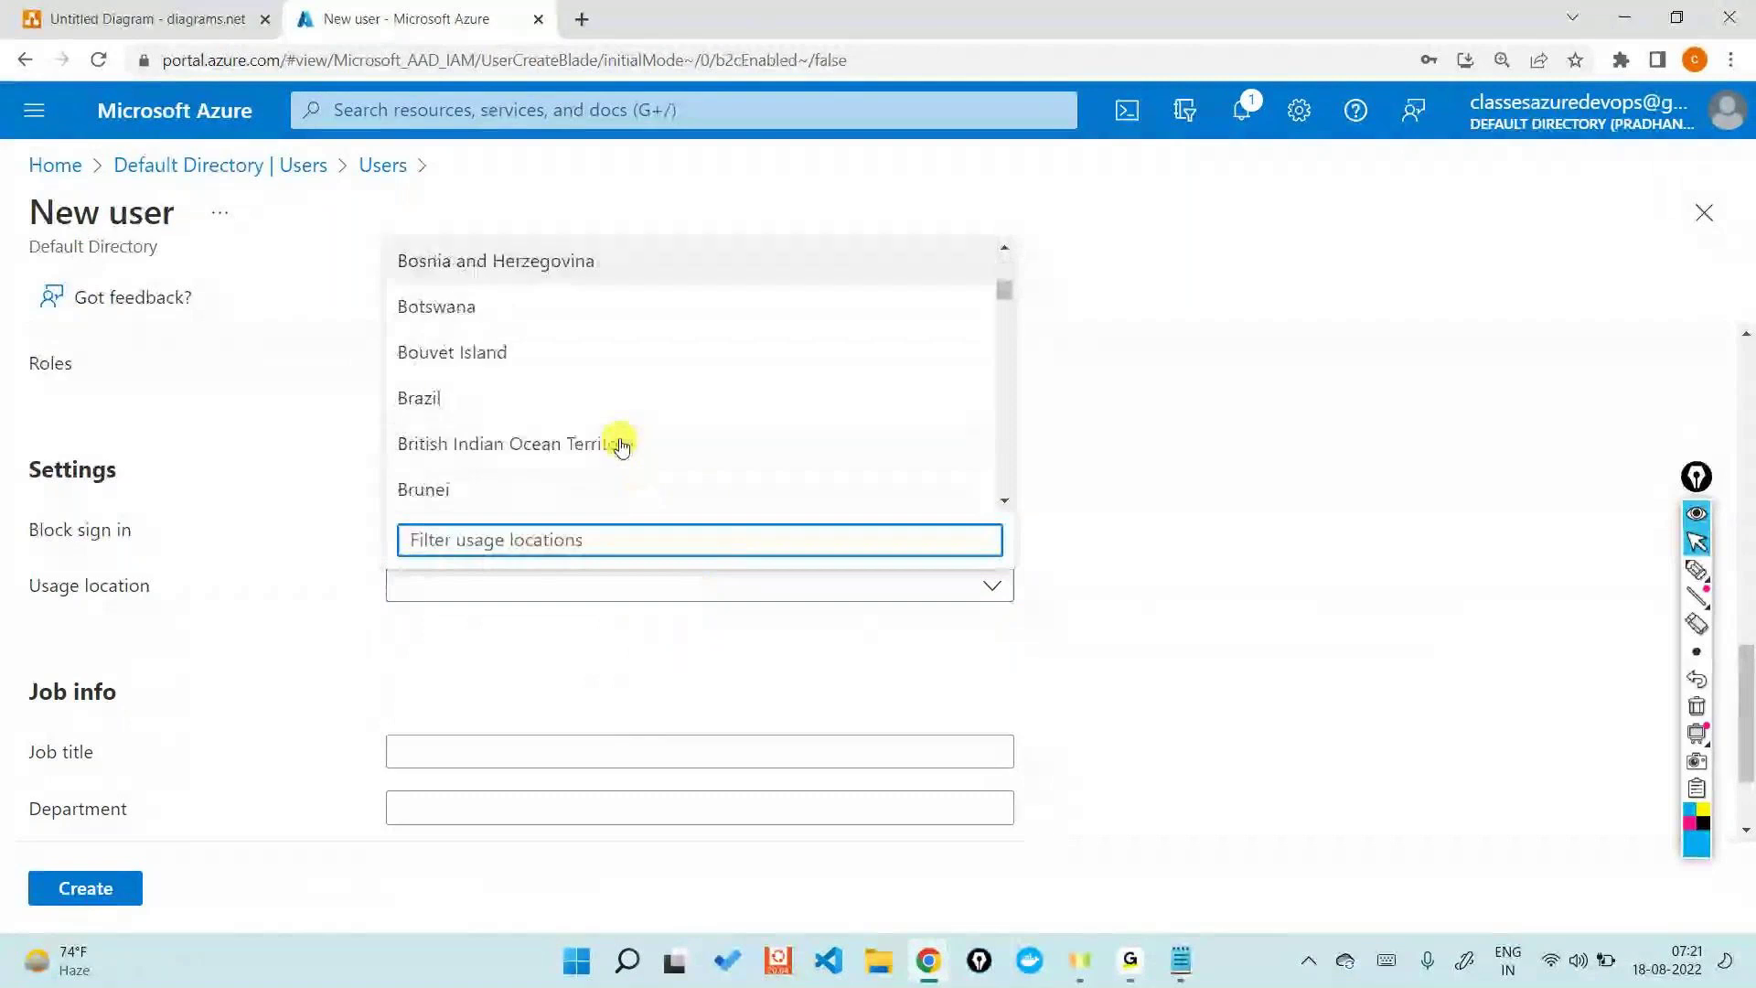
pyautogui.write('Indi')
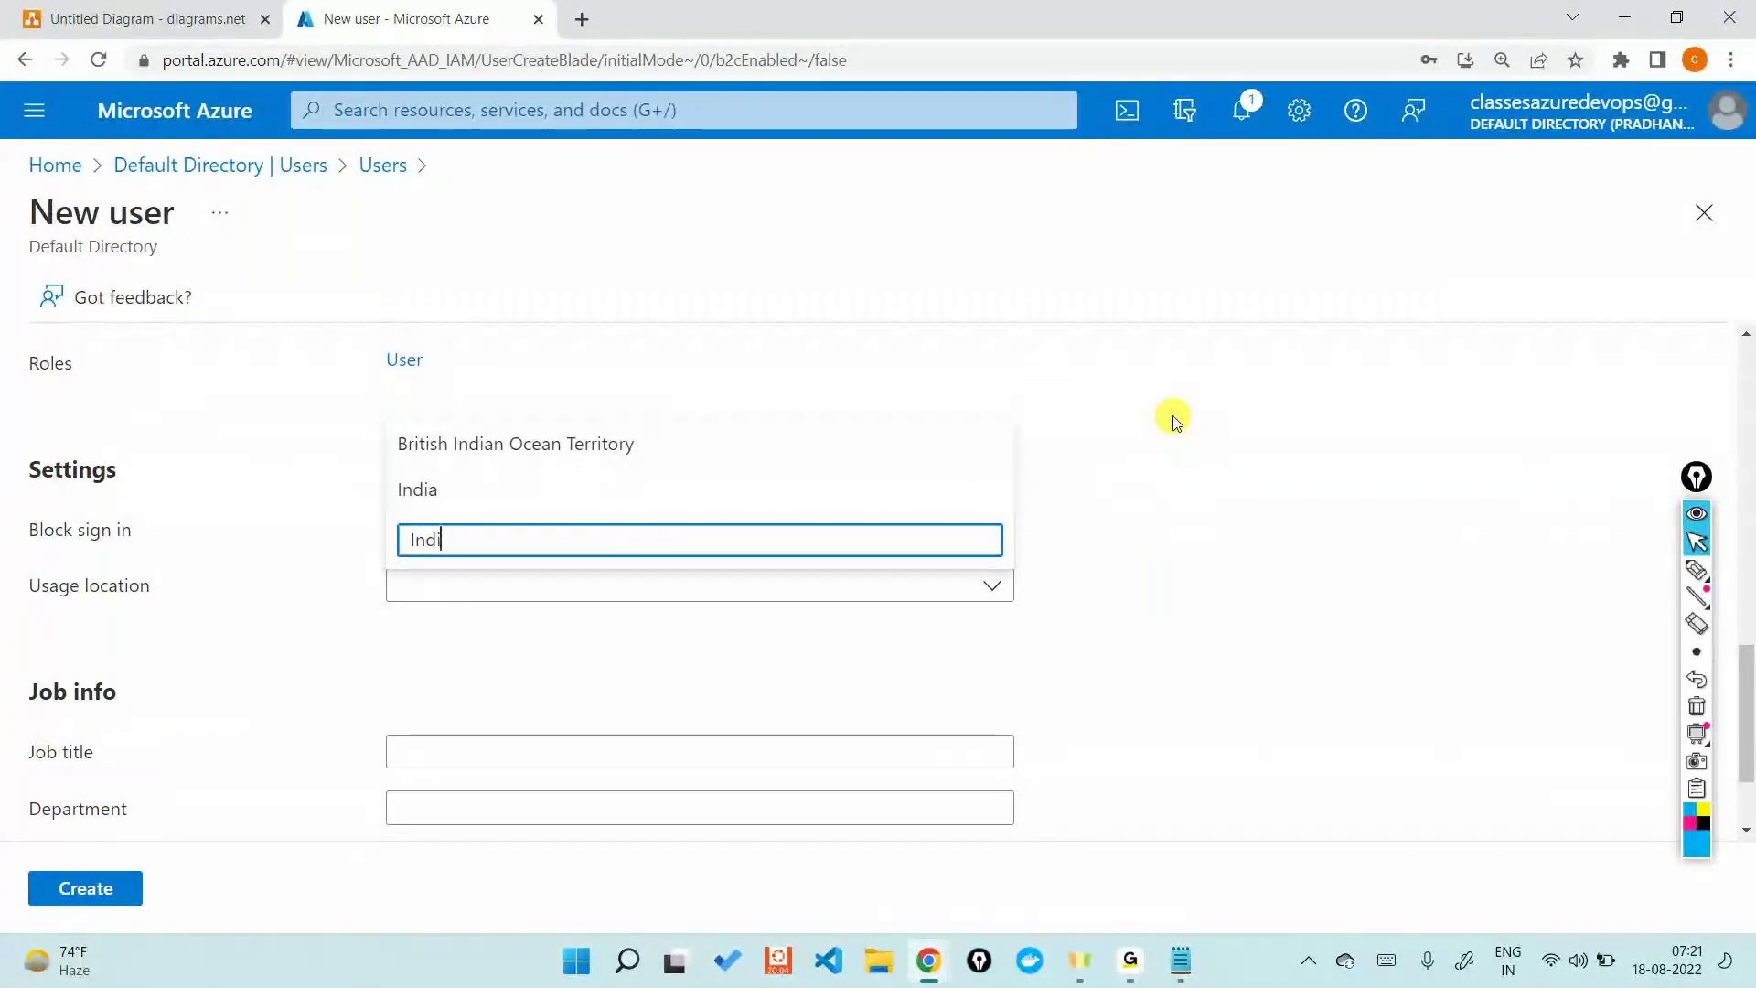
pyautogui.click(1176, 421)
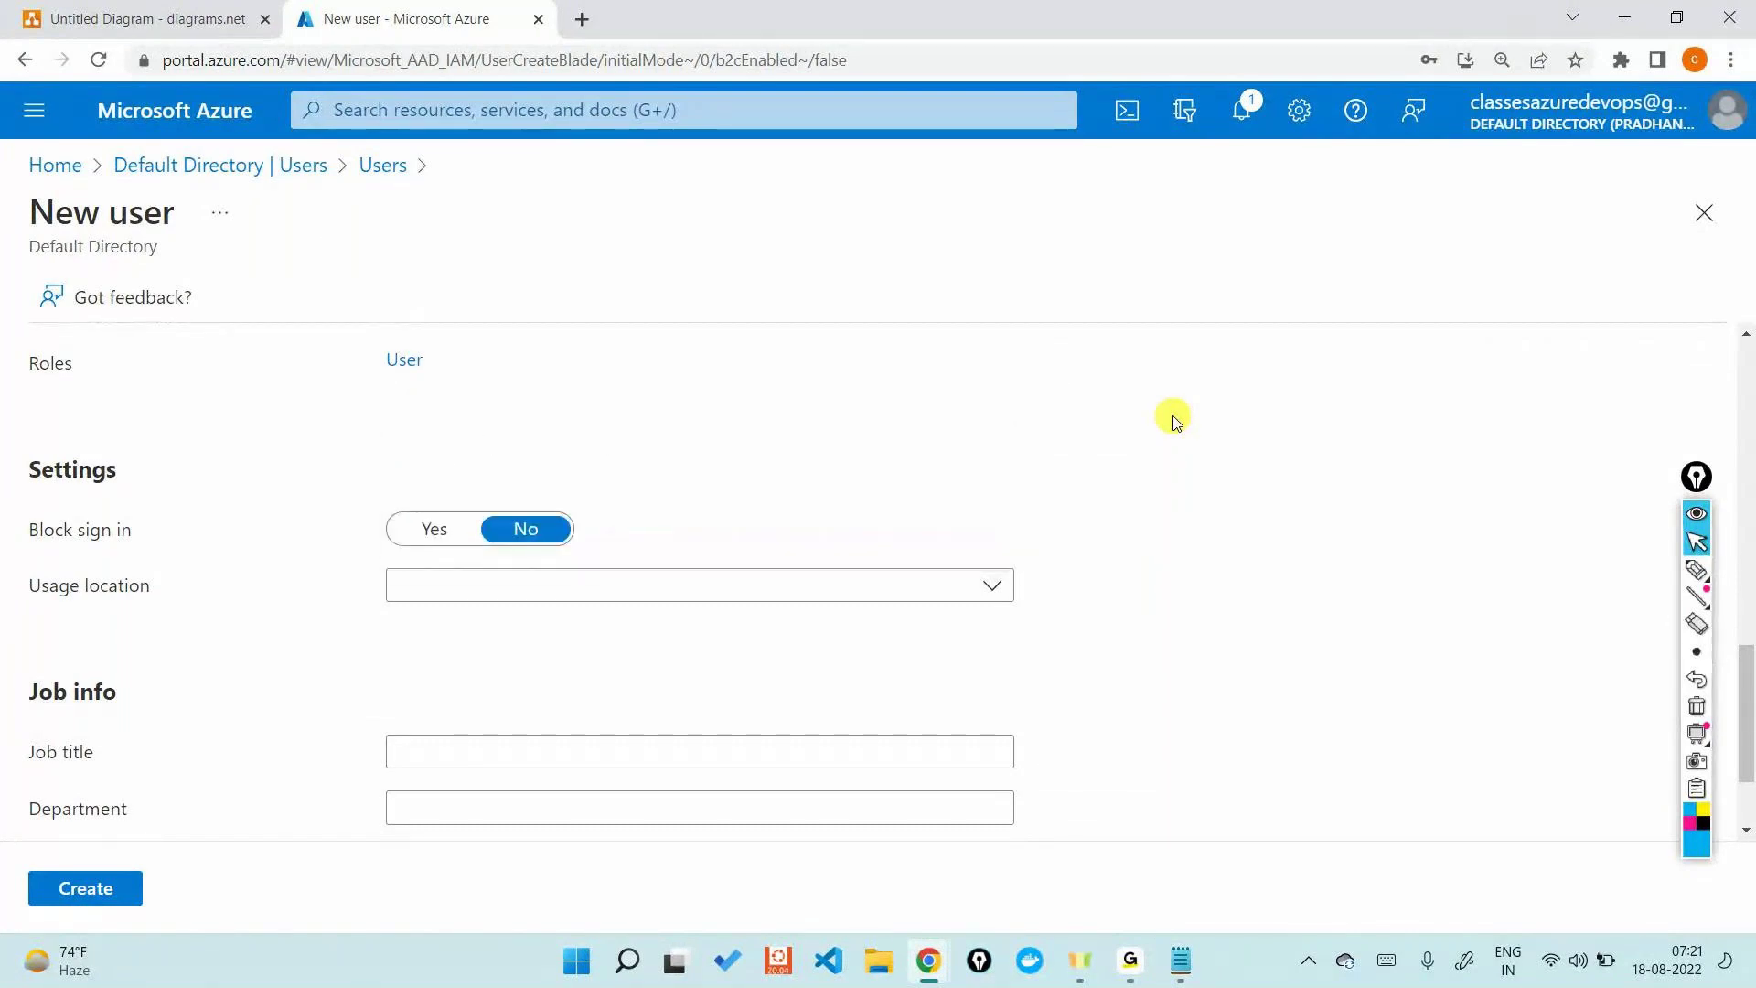
pyautogui.scroll(-2, 1176, 422)
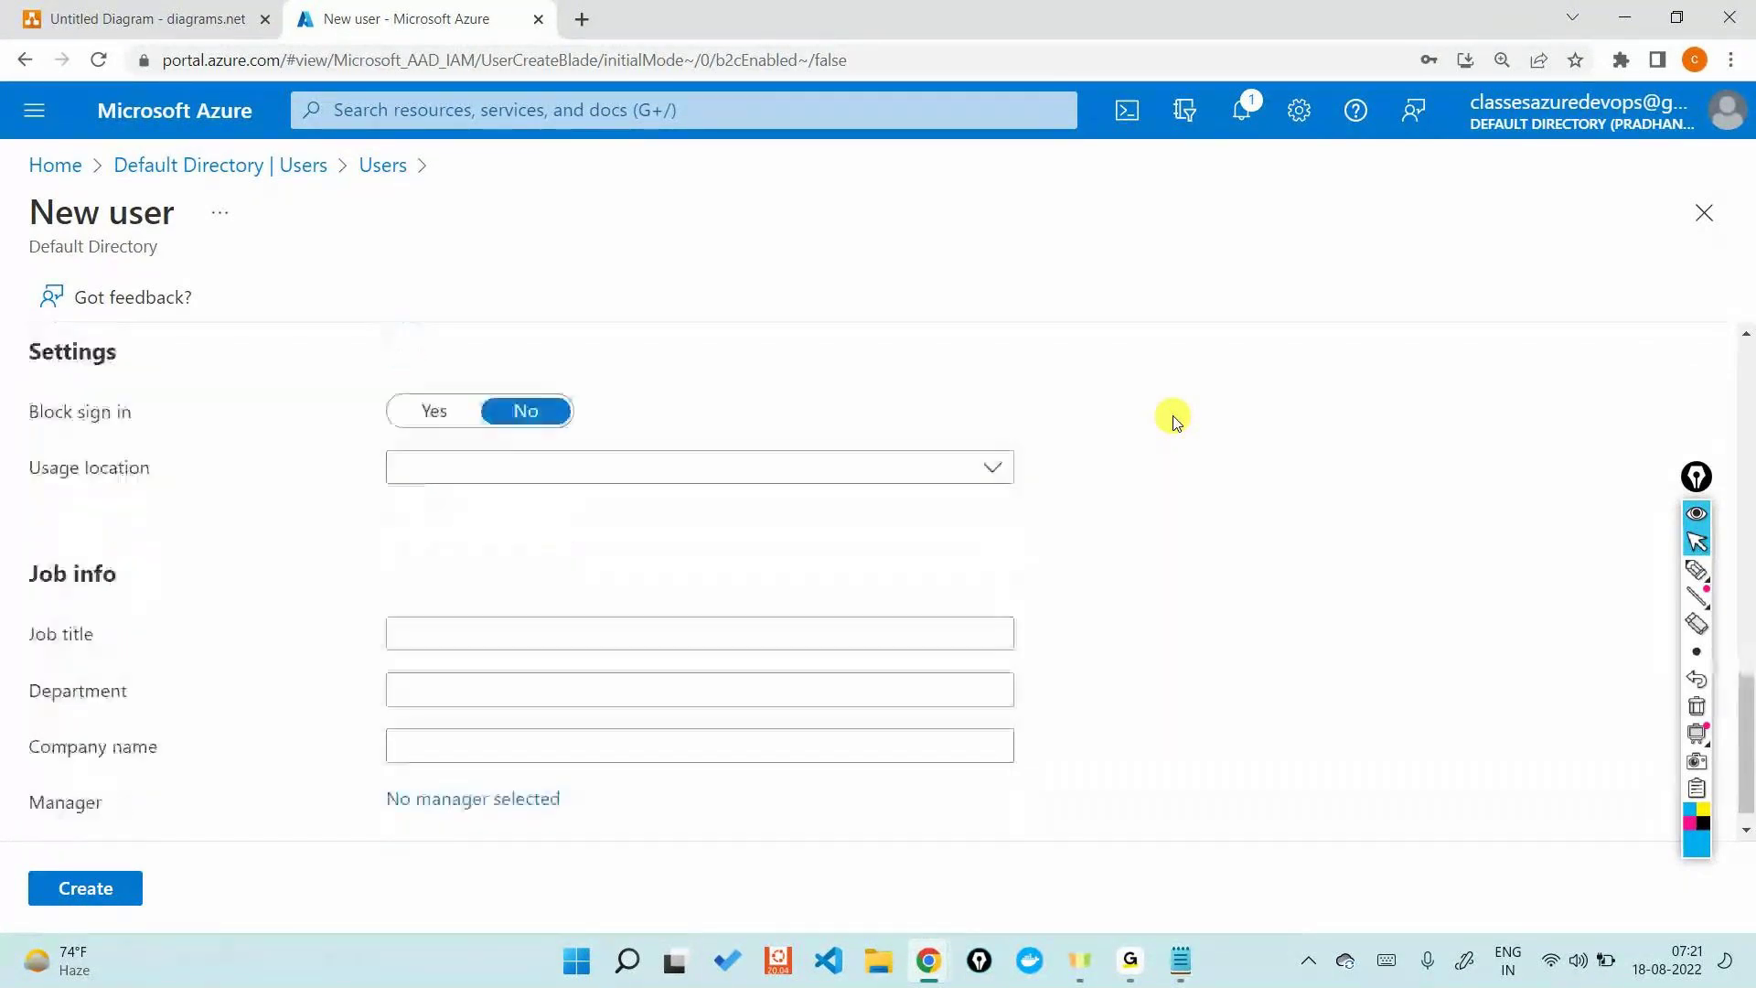
# - Fill in job title Developer, department Development and company Tata, then create the user
pyautogui.click(609, 599)
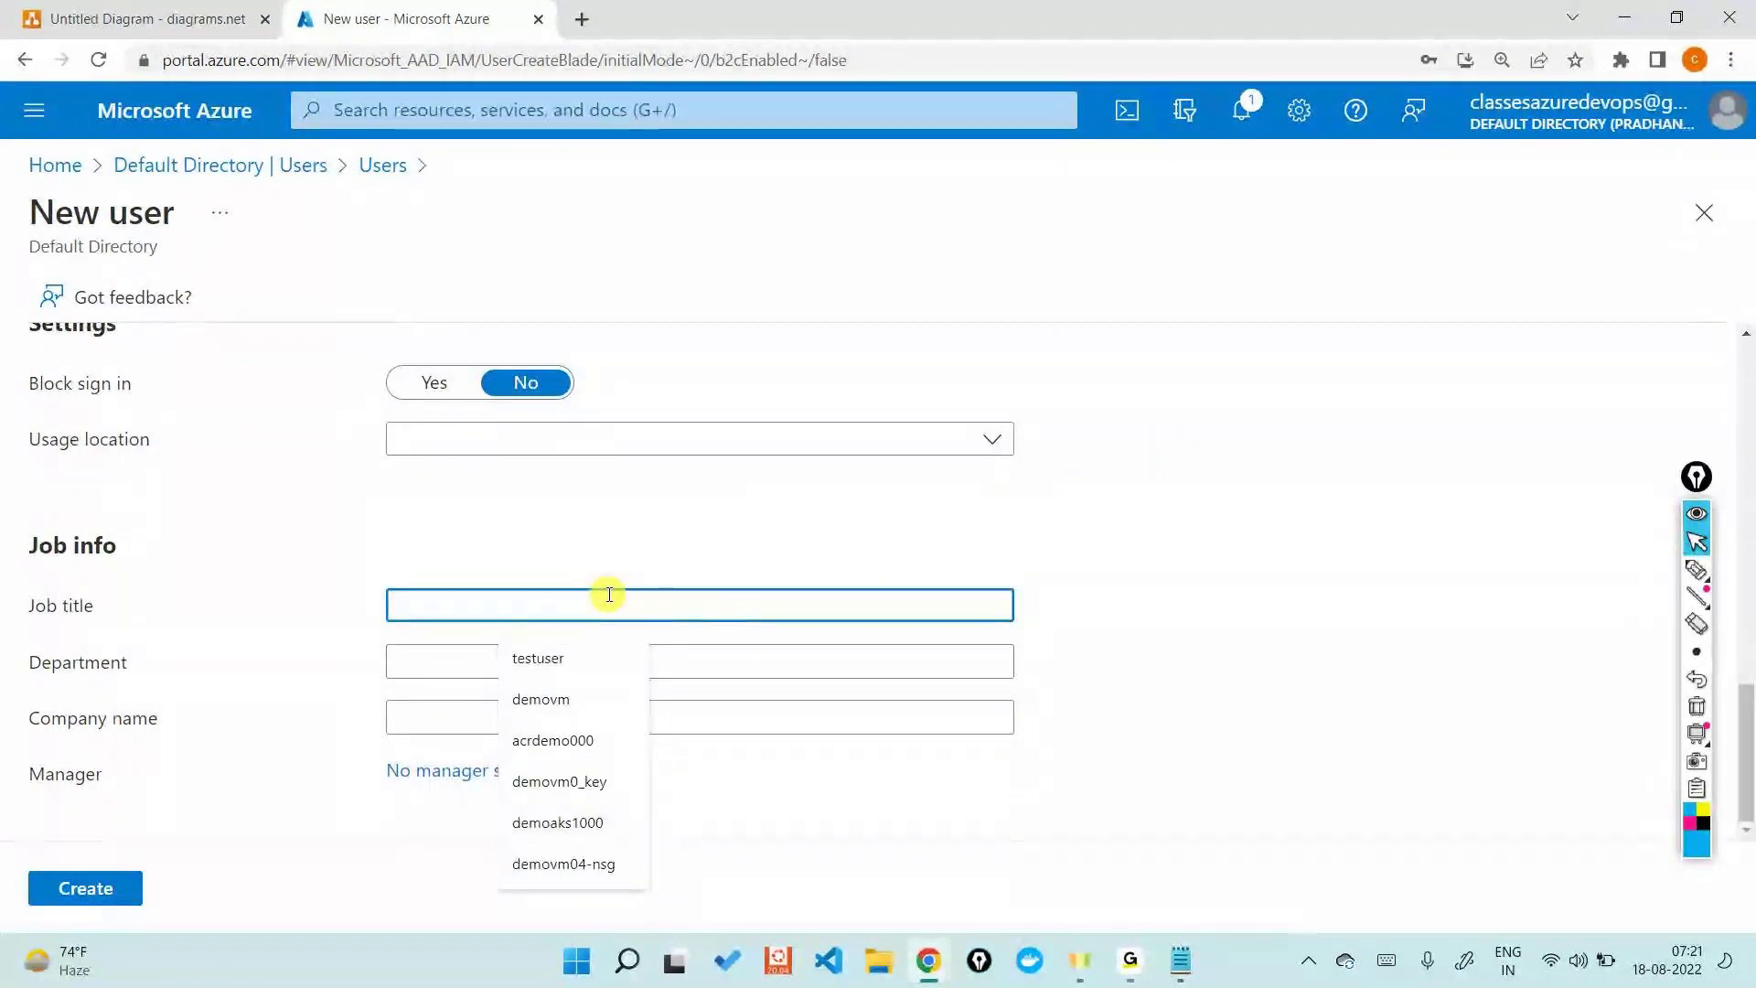
pyautogui.write('Developer')
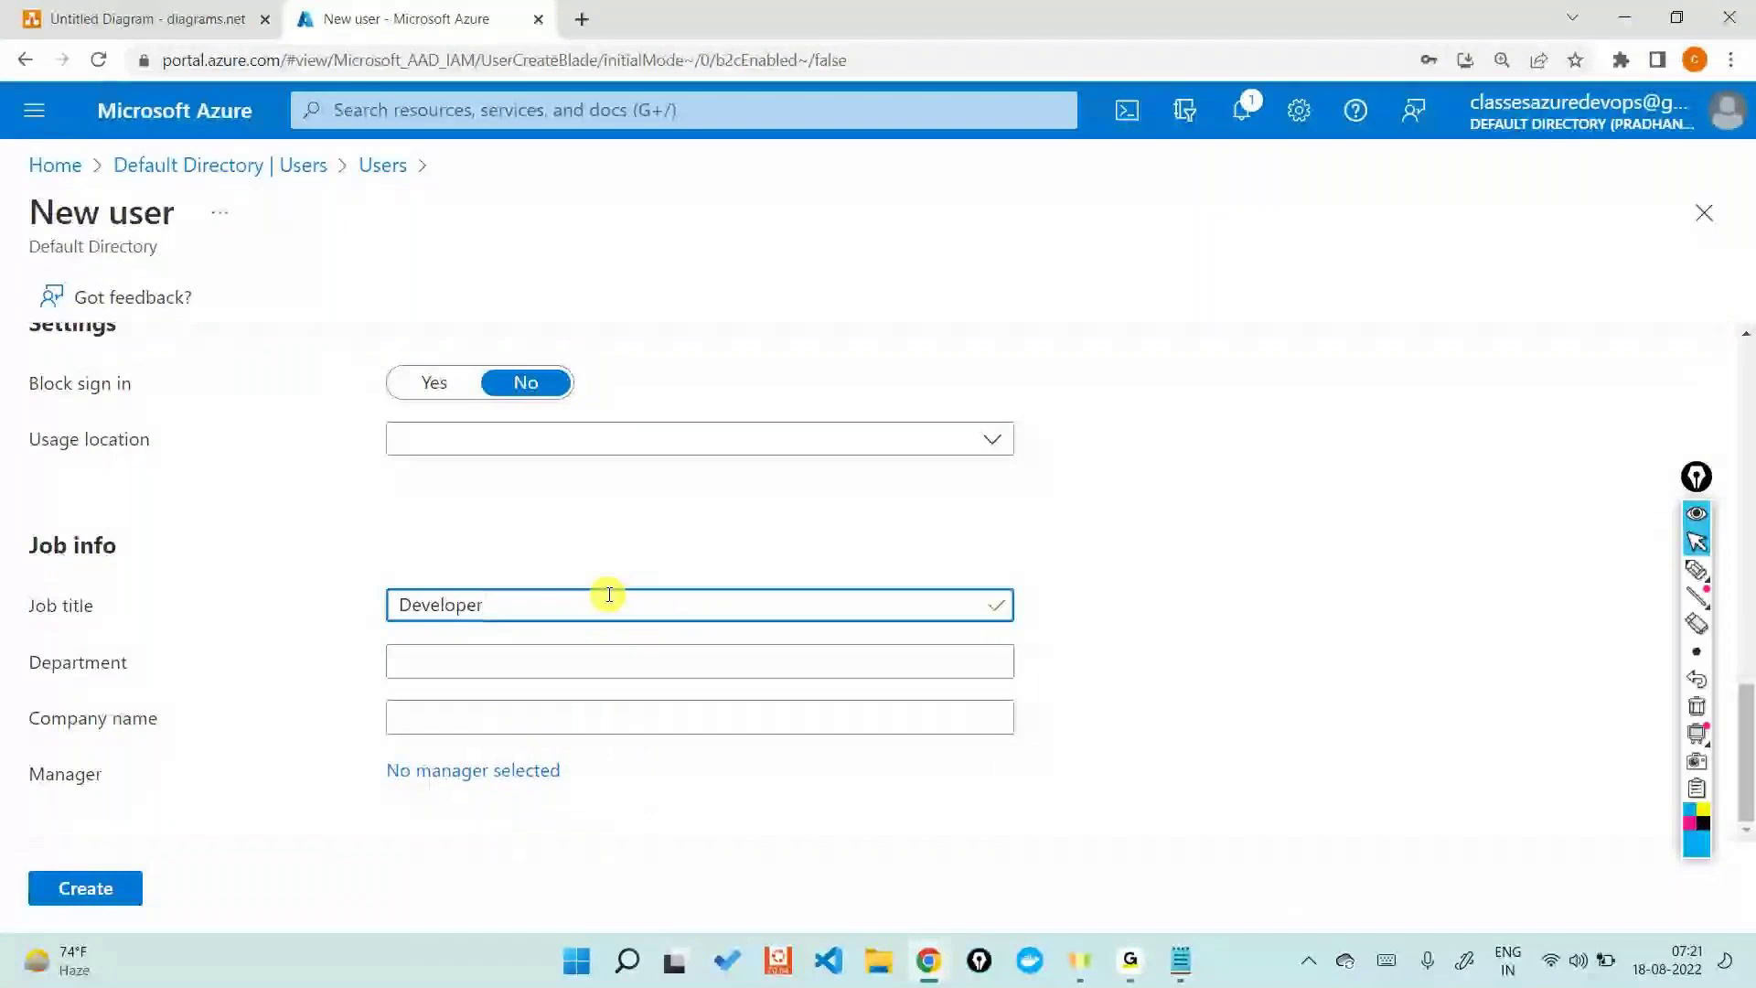
pyautogui.click(599, 647)
pyautogui.write('De')
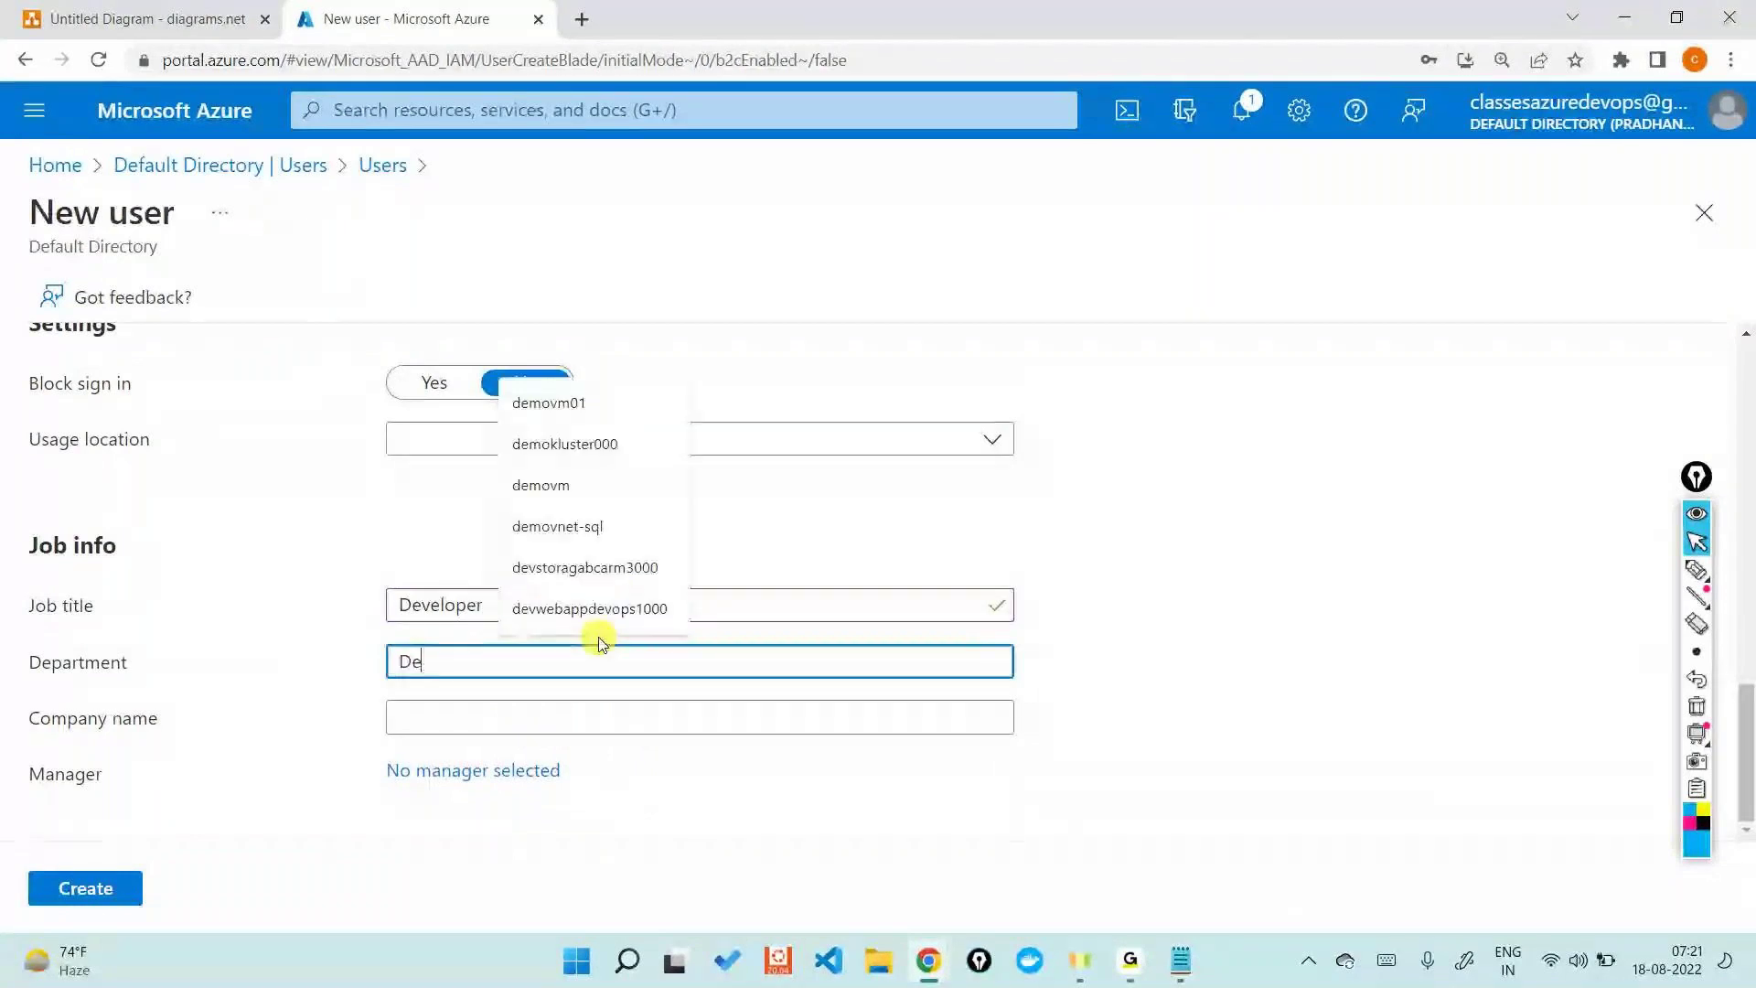
pyautogui.write('velopment')
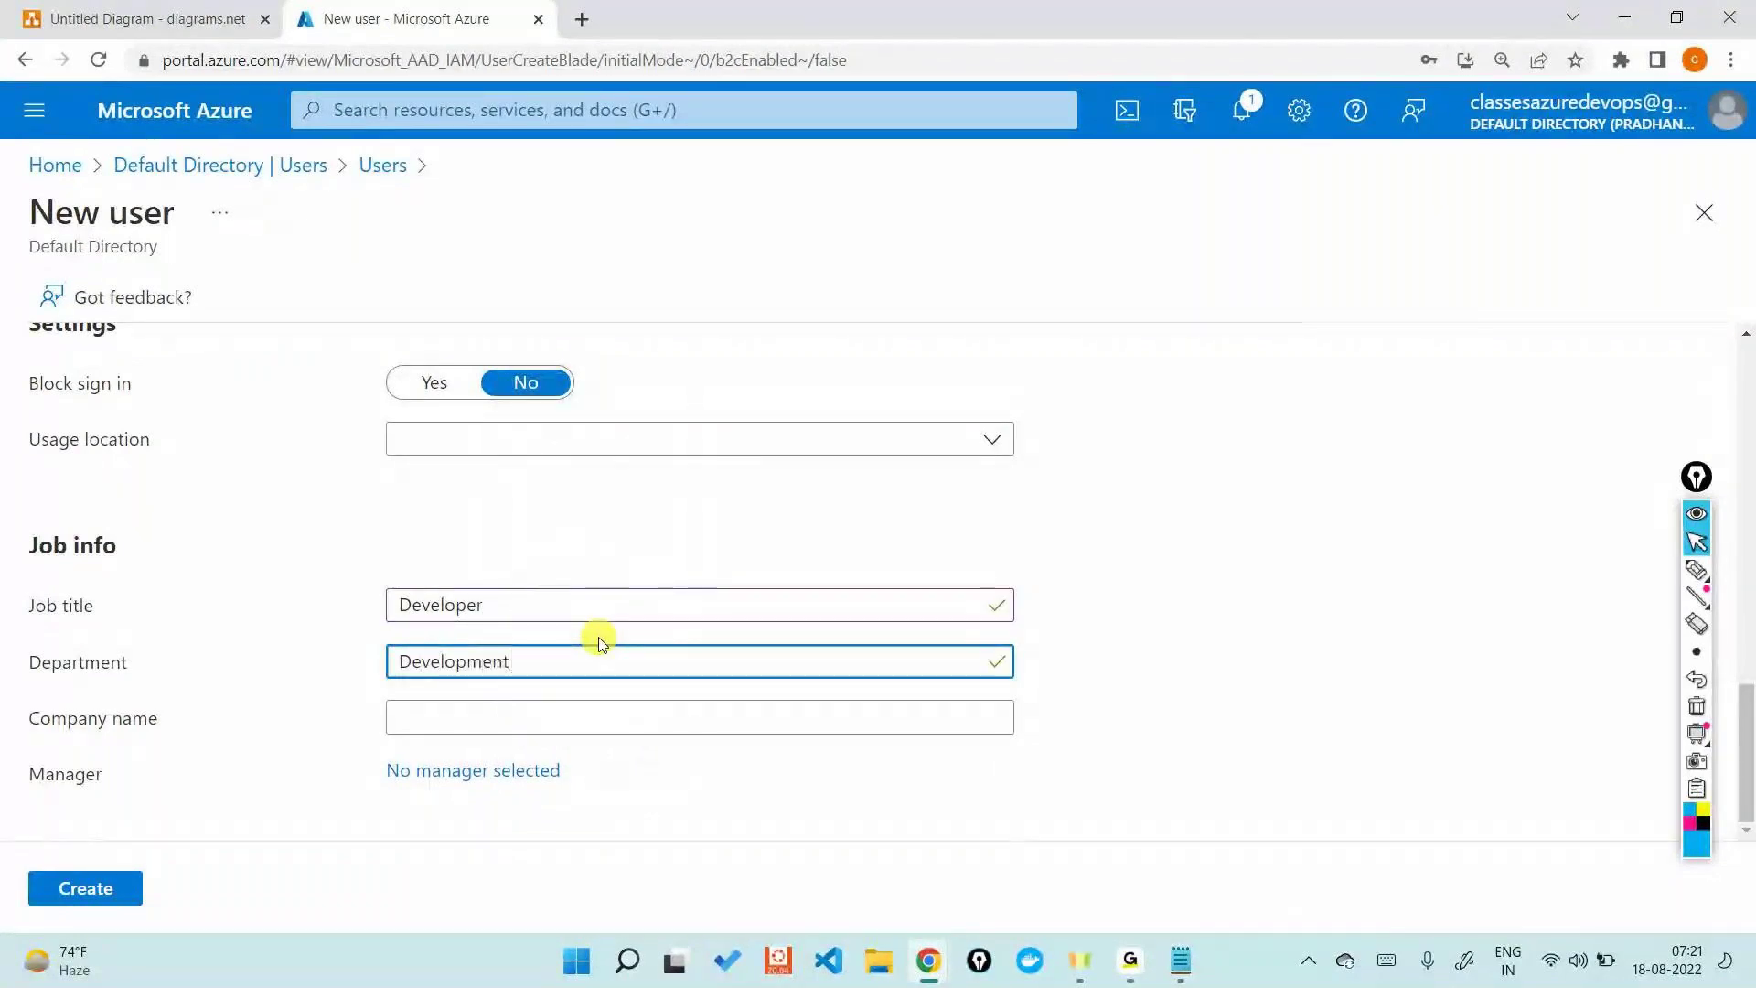
pyautogui.click(576, 719)
pyautogui.write('Tata')
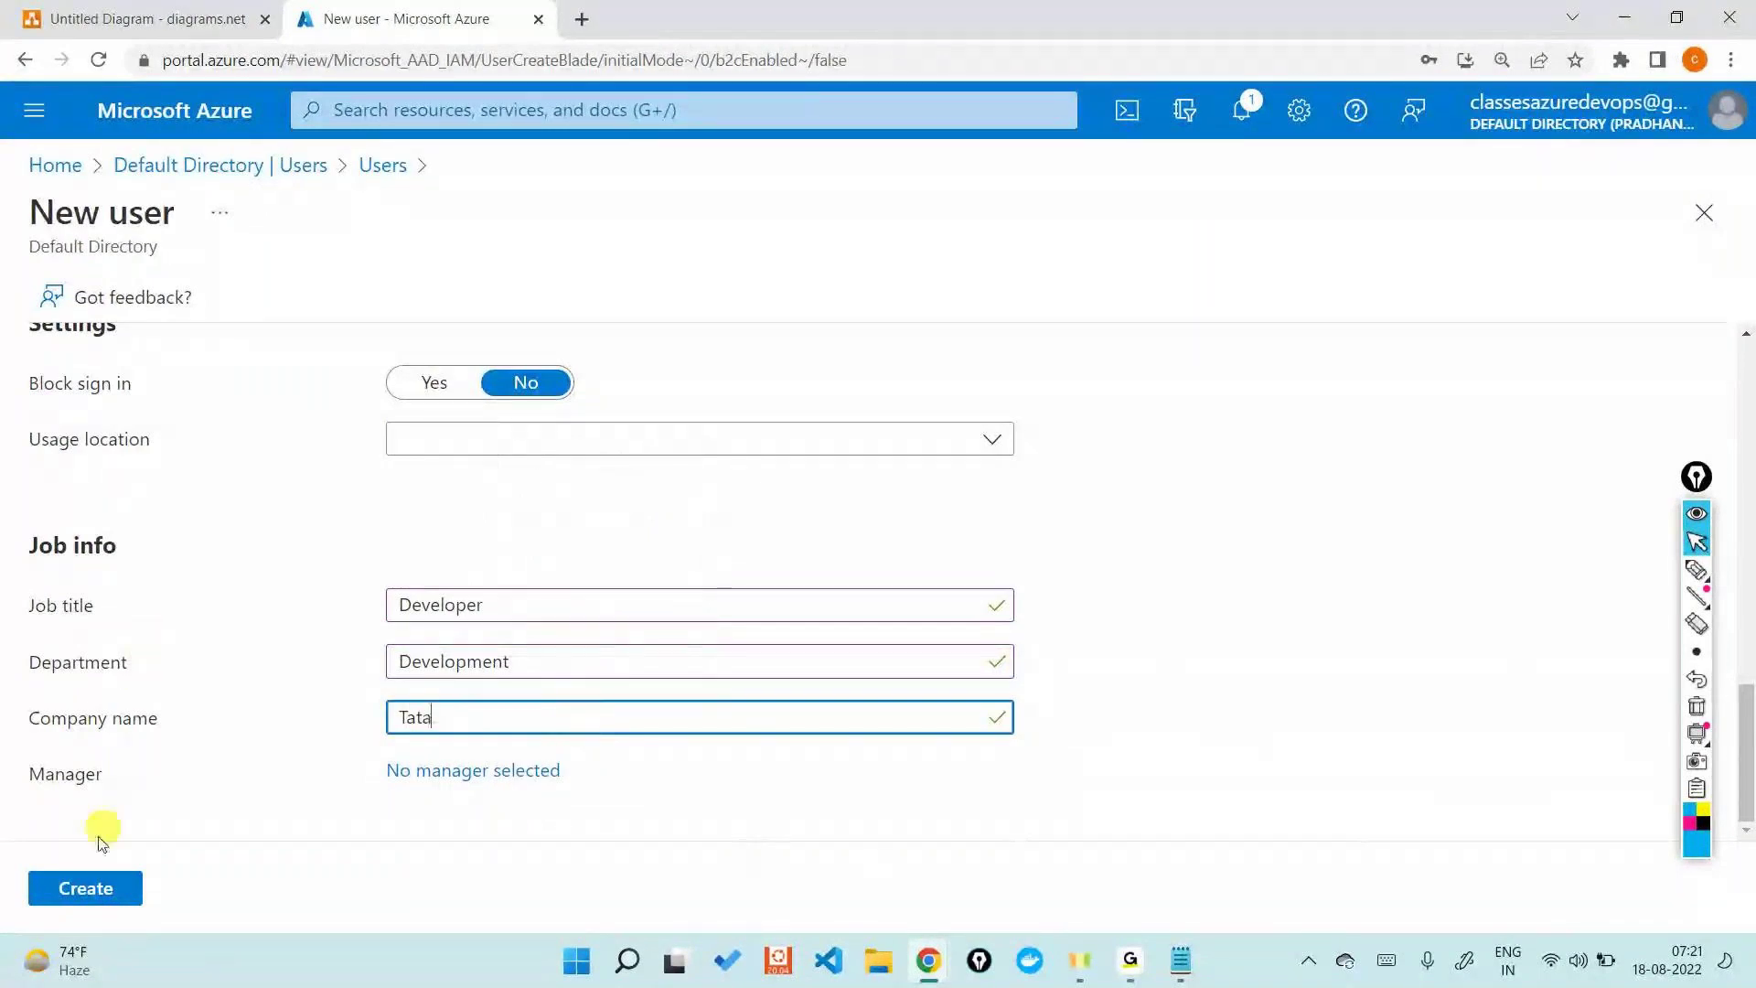
pyautogui.click(78, 890)
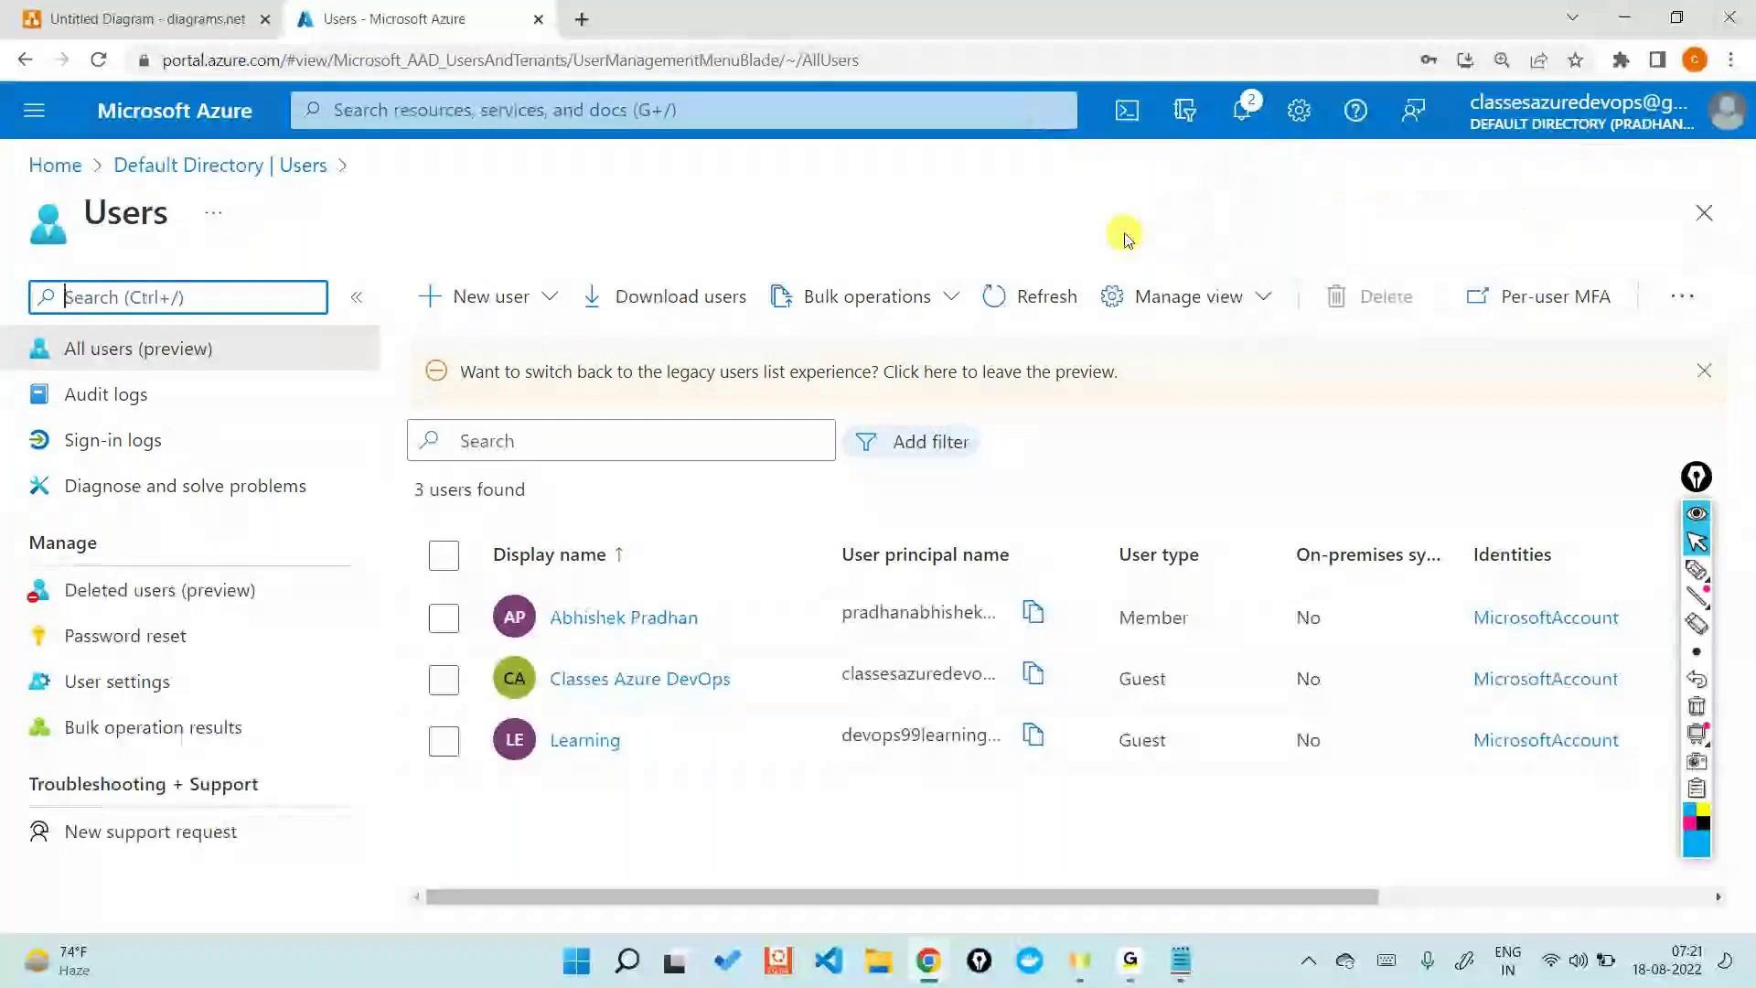
# - Check the user-creation notification, close the panel and refresh the Users list
pyautogui.click(1241, 110)
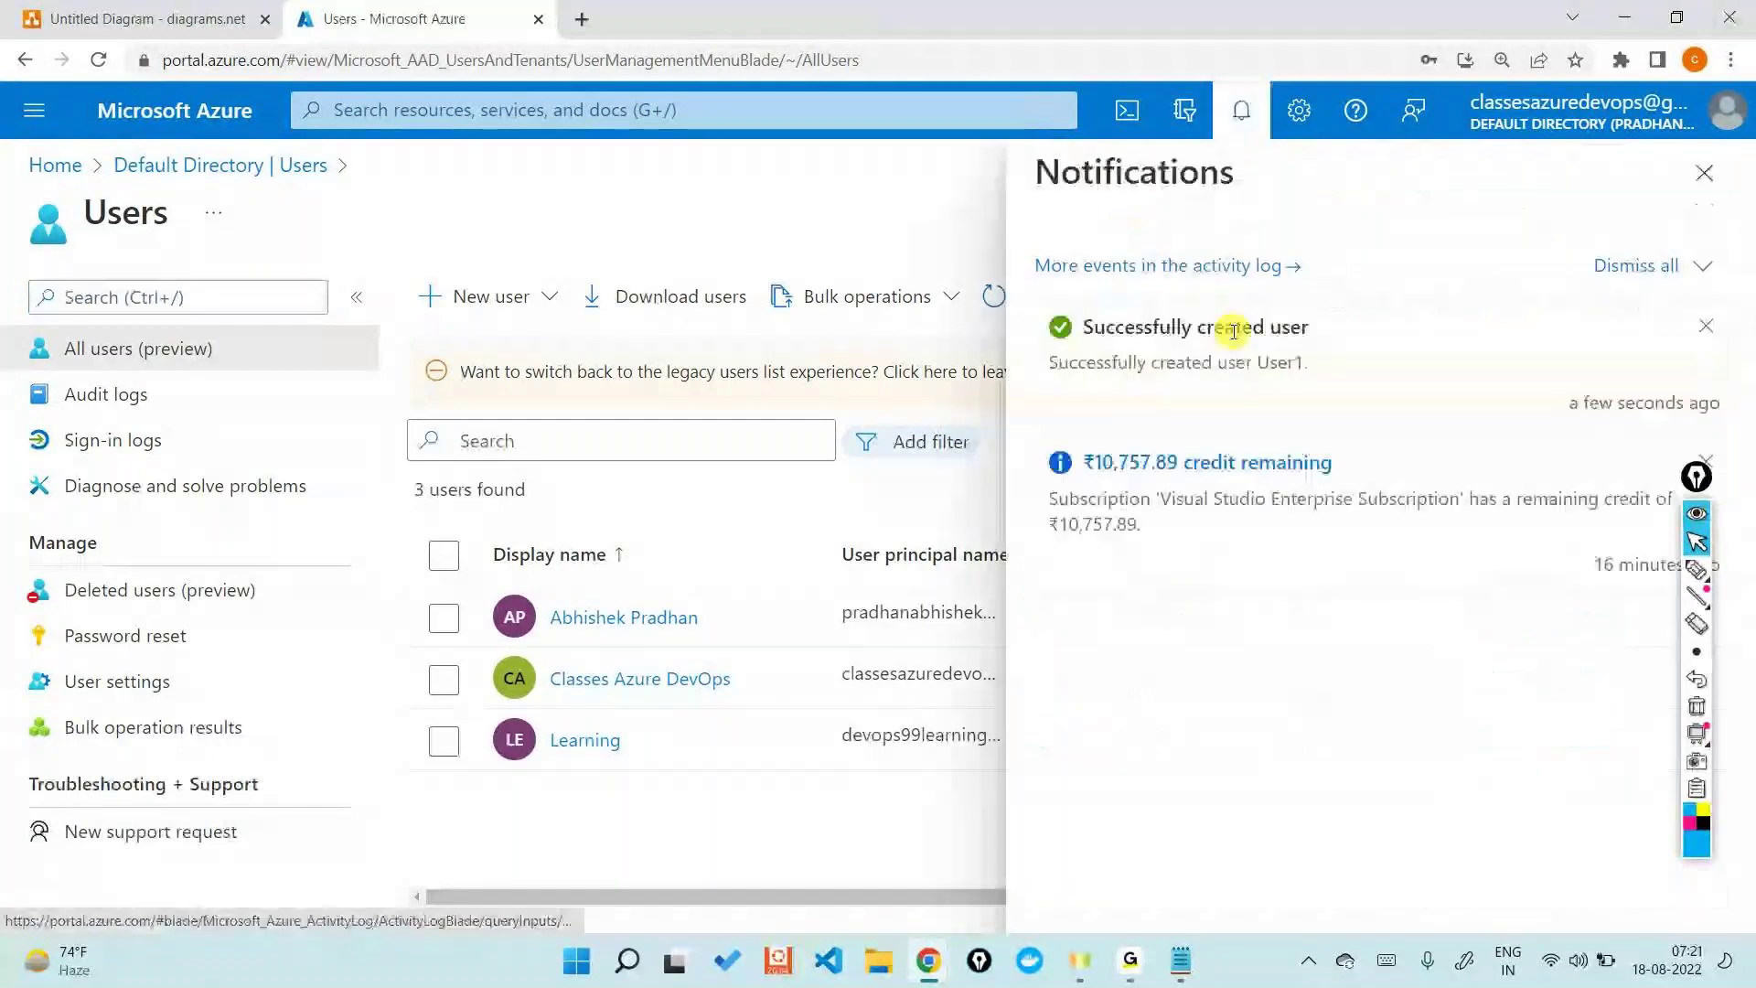
pyautogui.doubleClick(1278, 366)
pyautogui.click(1704, 173)
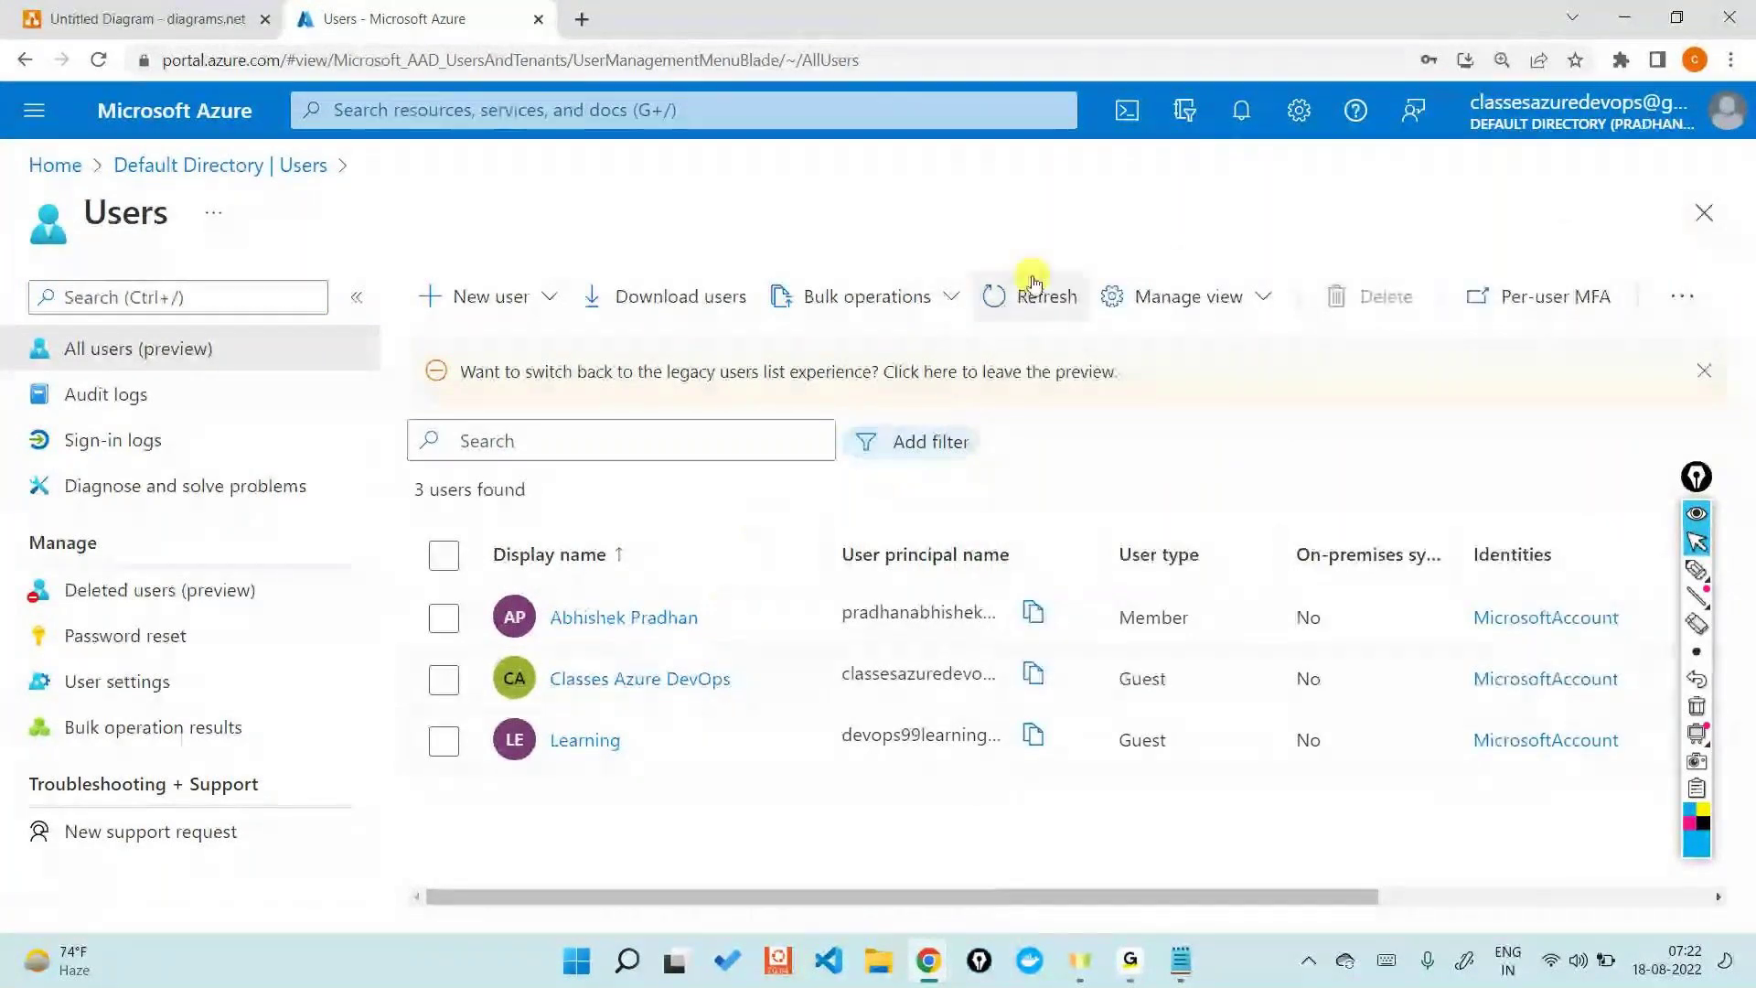
pyautogui.click(1034, 283)
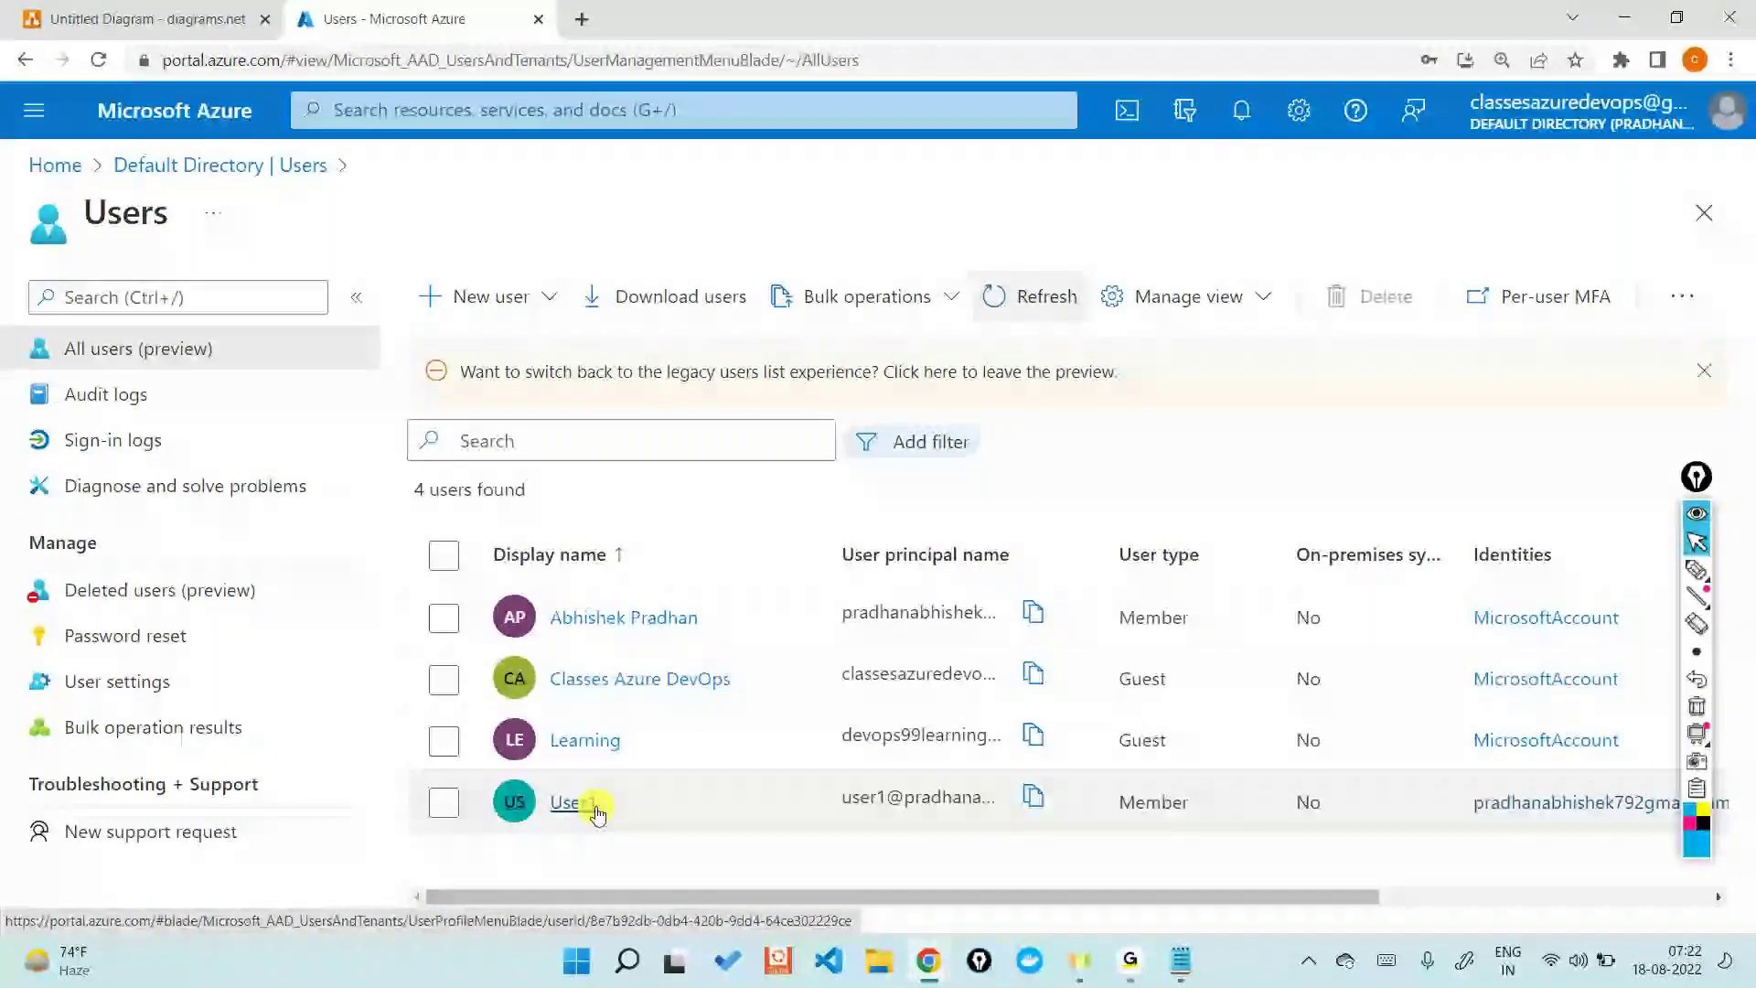
# - Open User1's profile and select its user principal name to copy it
pyautogui.click(573, 802)
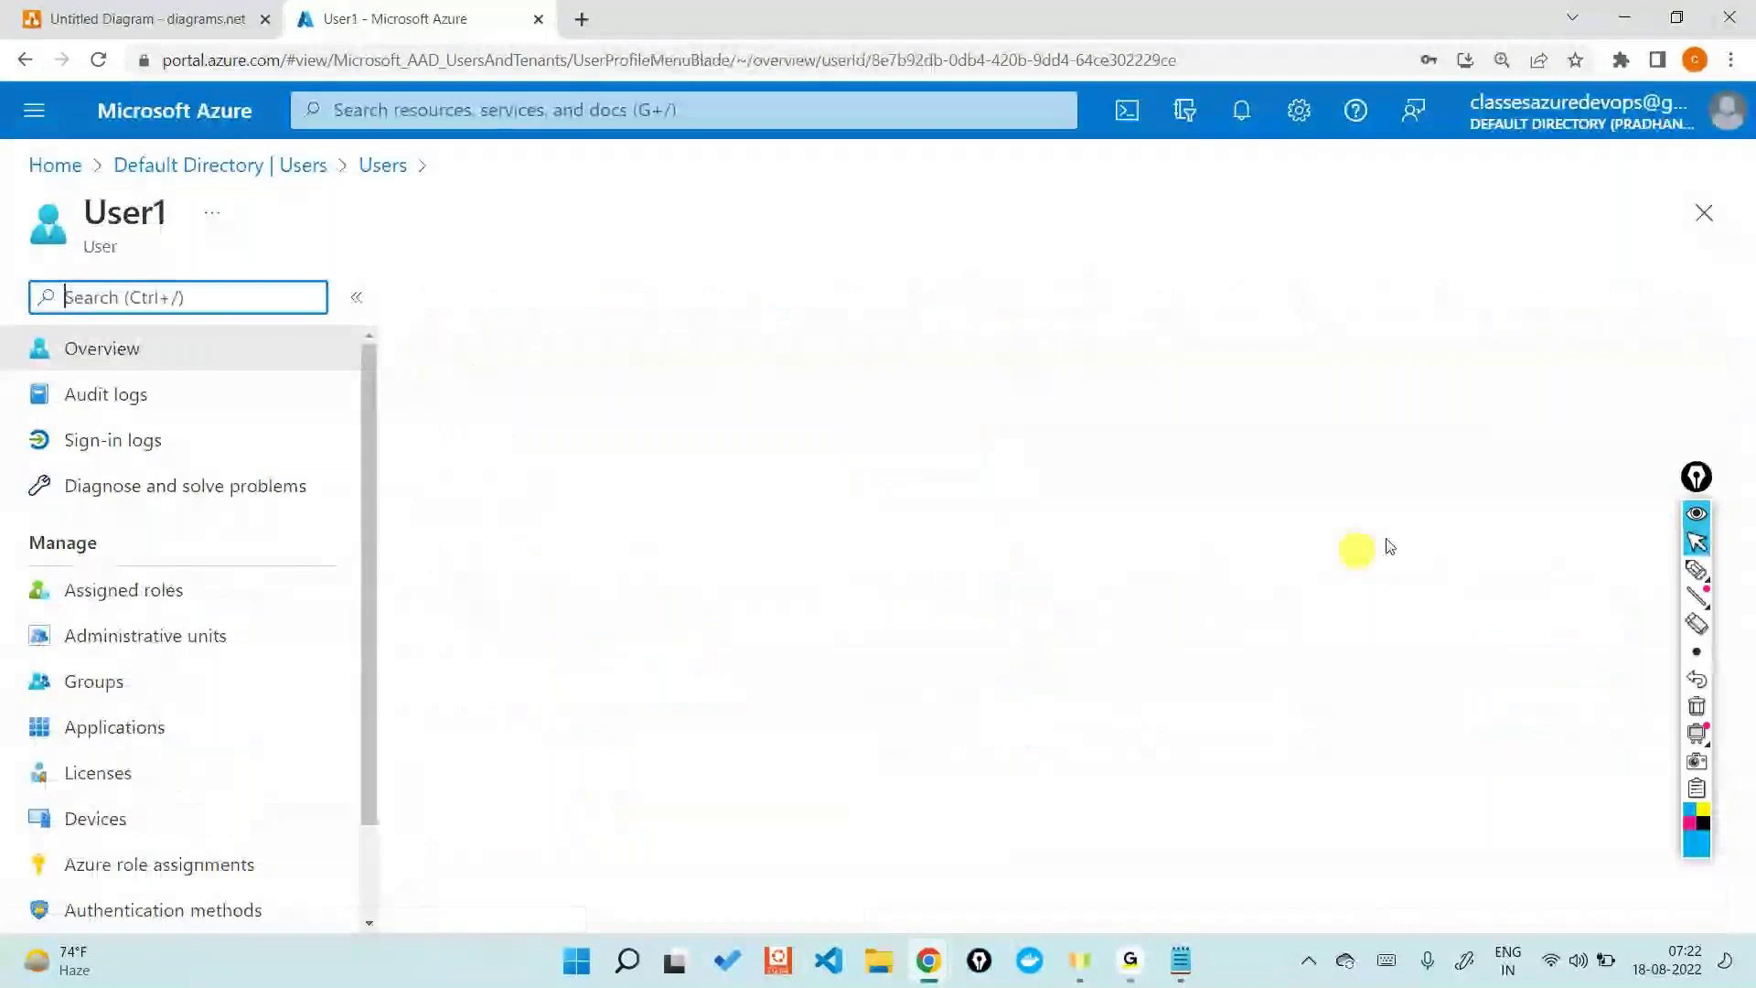
pyautogui.click(1707, 510)
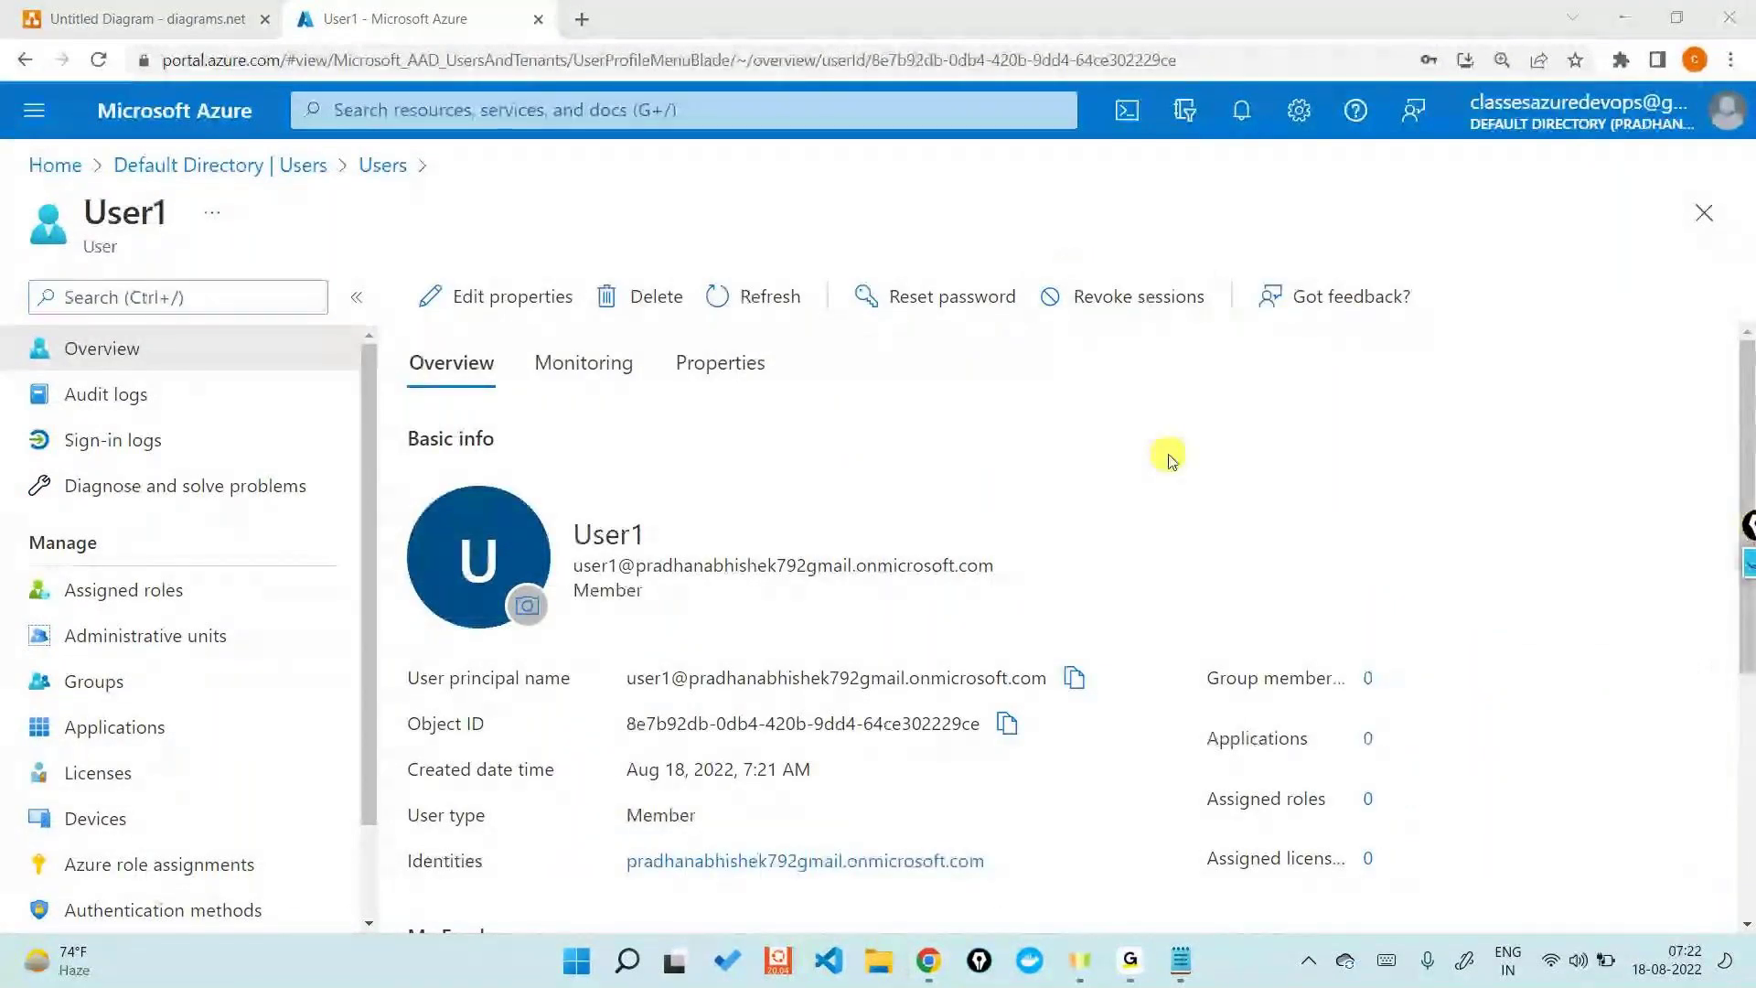
pyautogui.scroll(-2, 1169, 460)
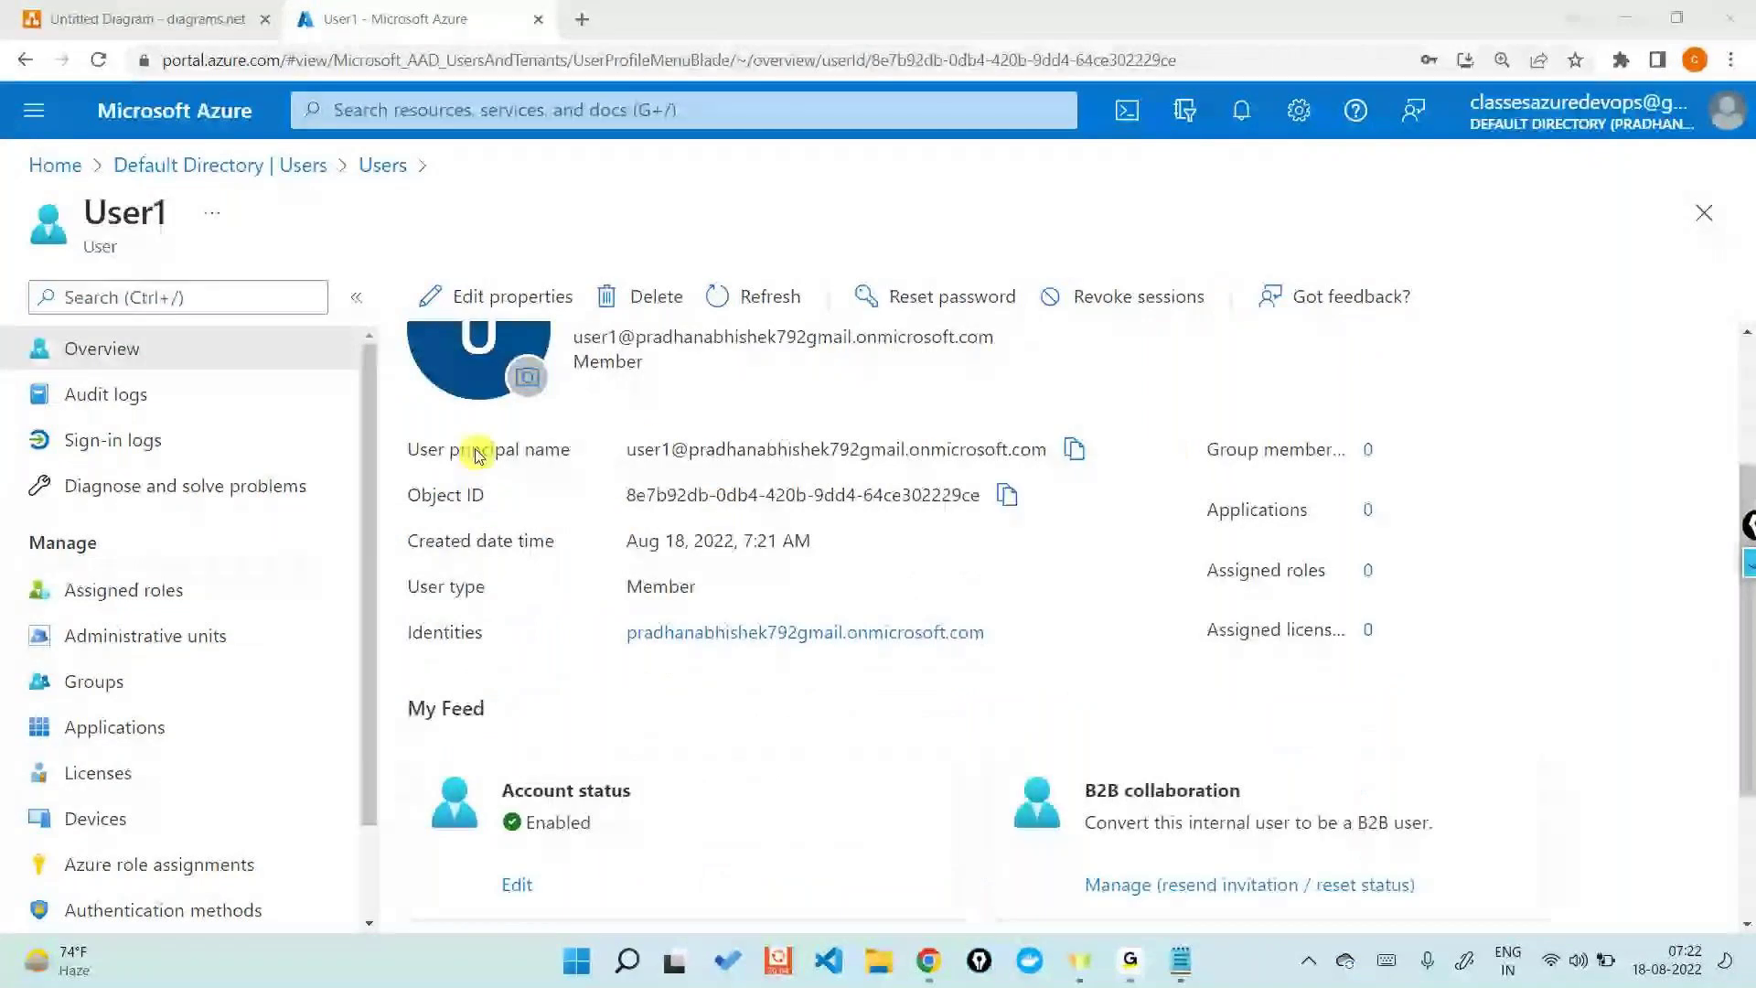
pyautogui.tripleClick(656, 449)
pyautogui.hotkey('ctrl', 'c')
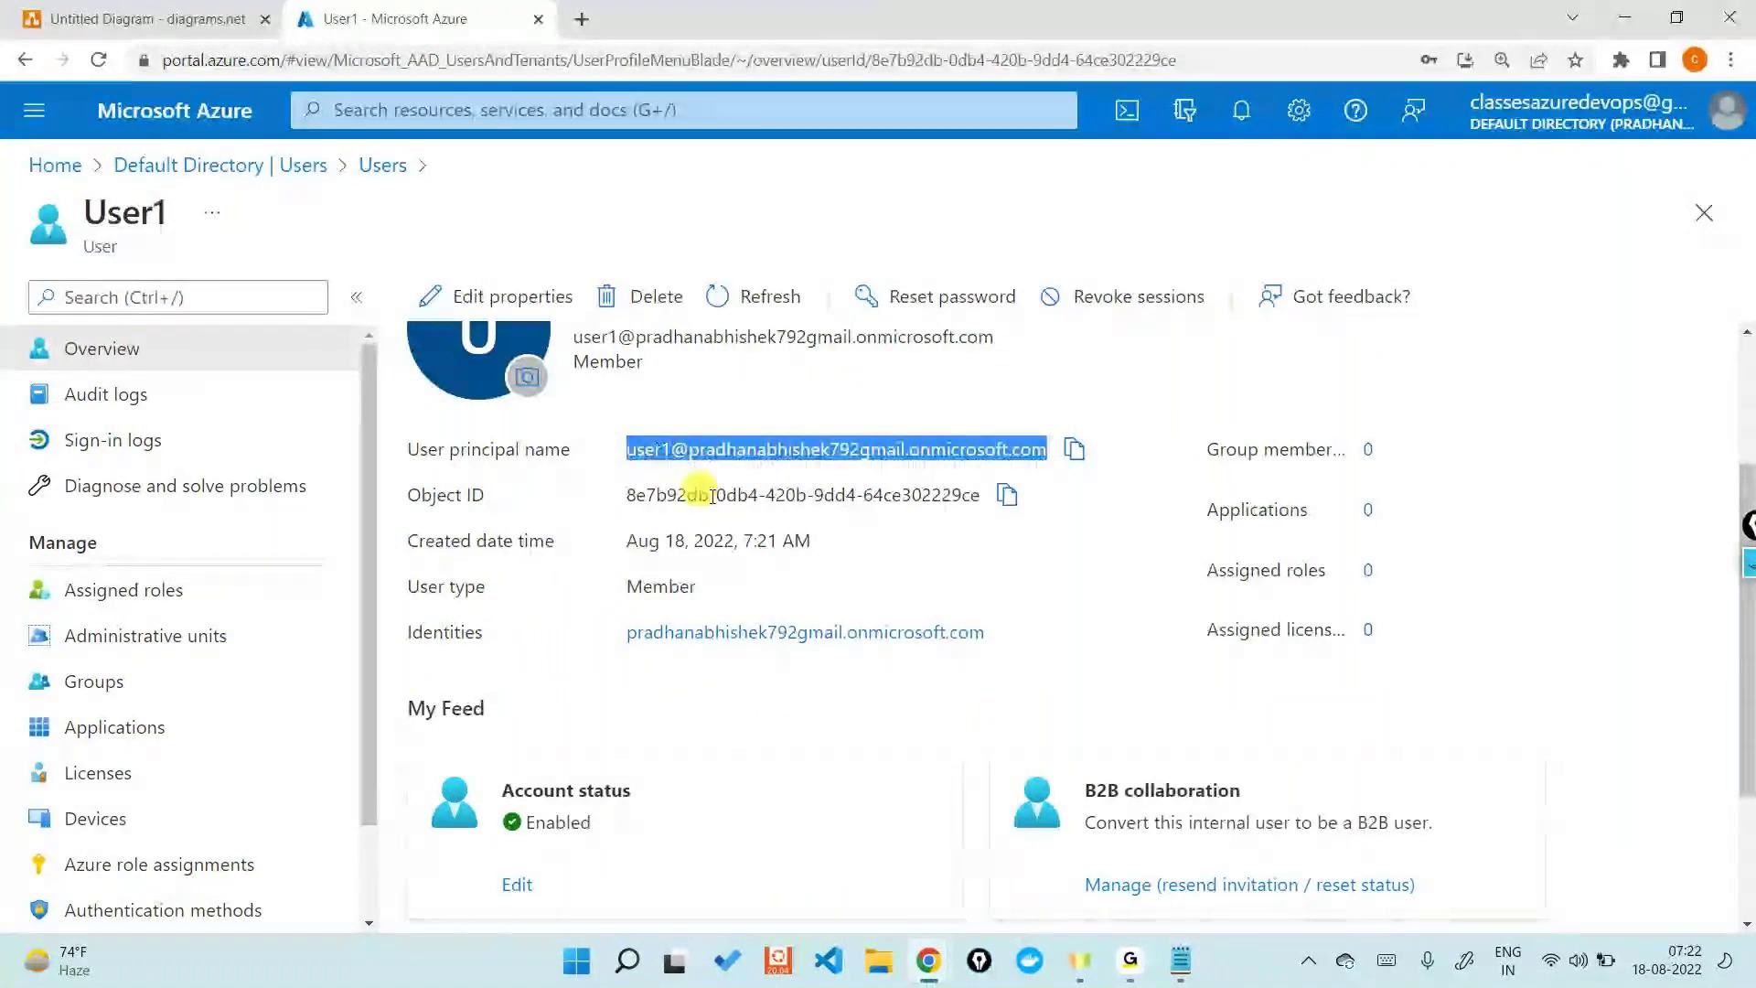
pyautogui.scroll(3, 704, 493)
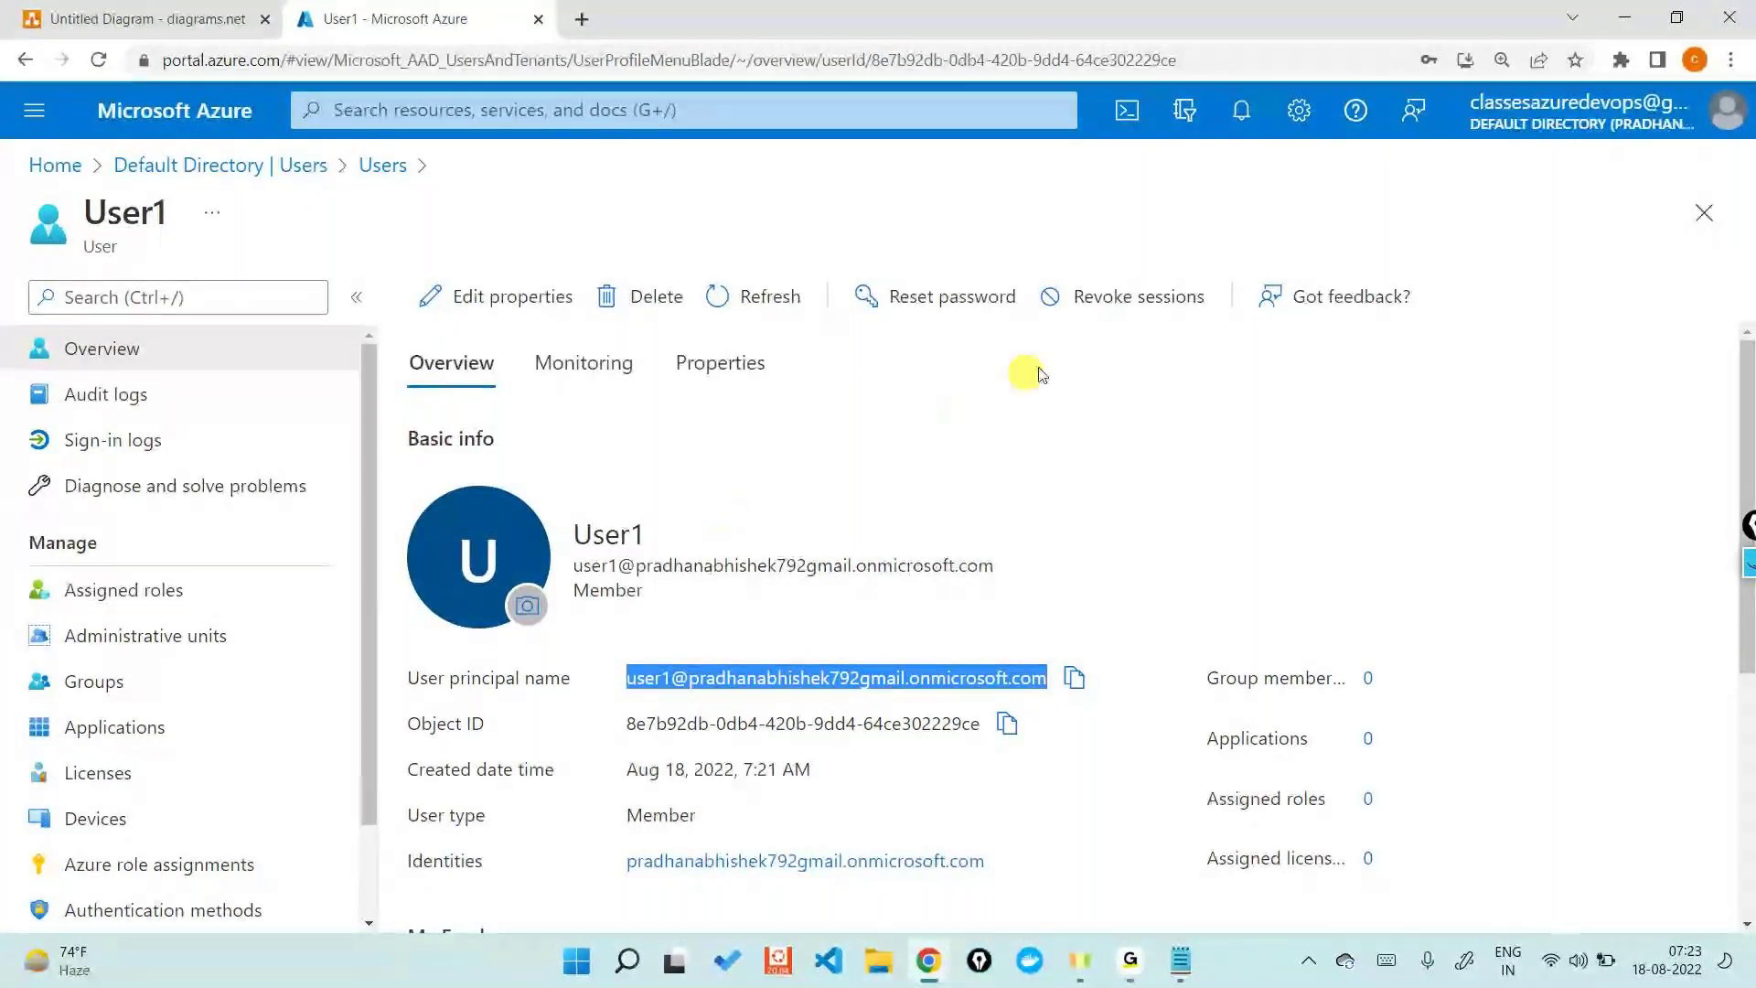
# - Replace the old incognito window with a new one at portal.azure.com
pyautogui.moveTo(928, 960)
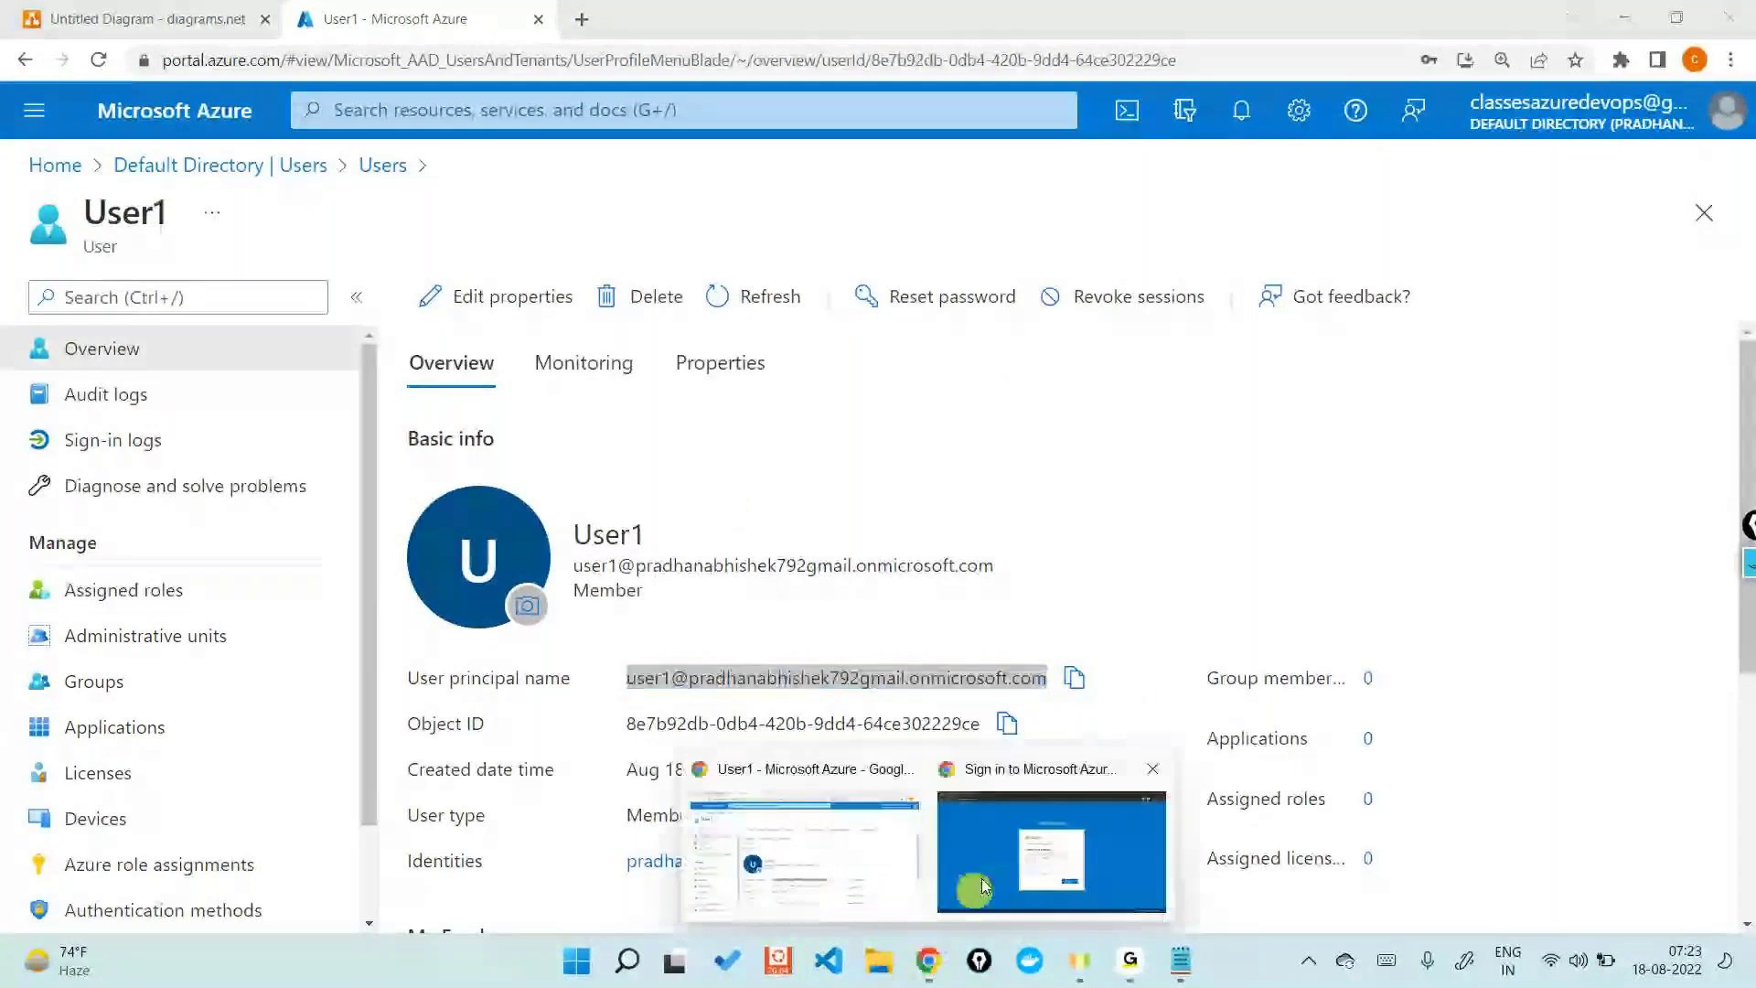
pyautogui.click(1049, 805)
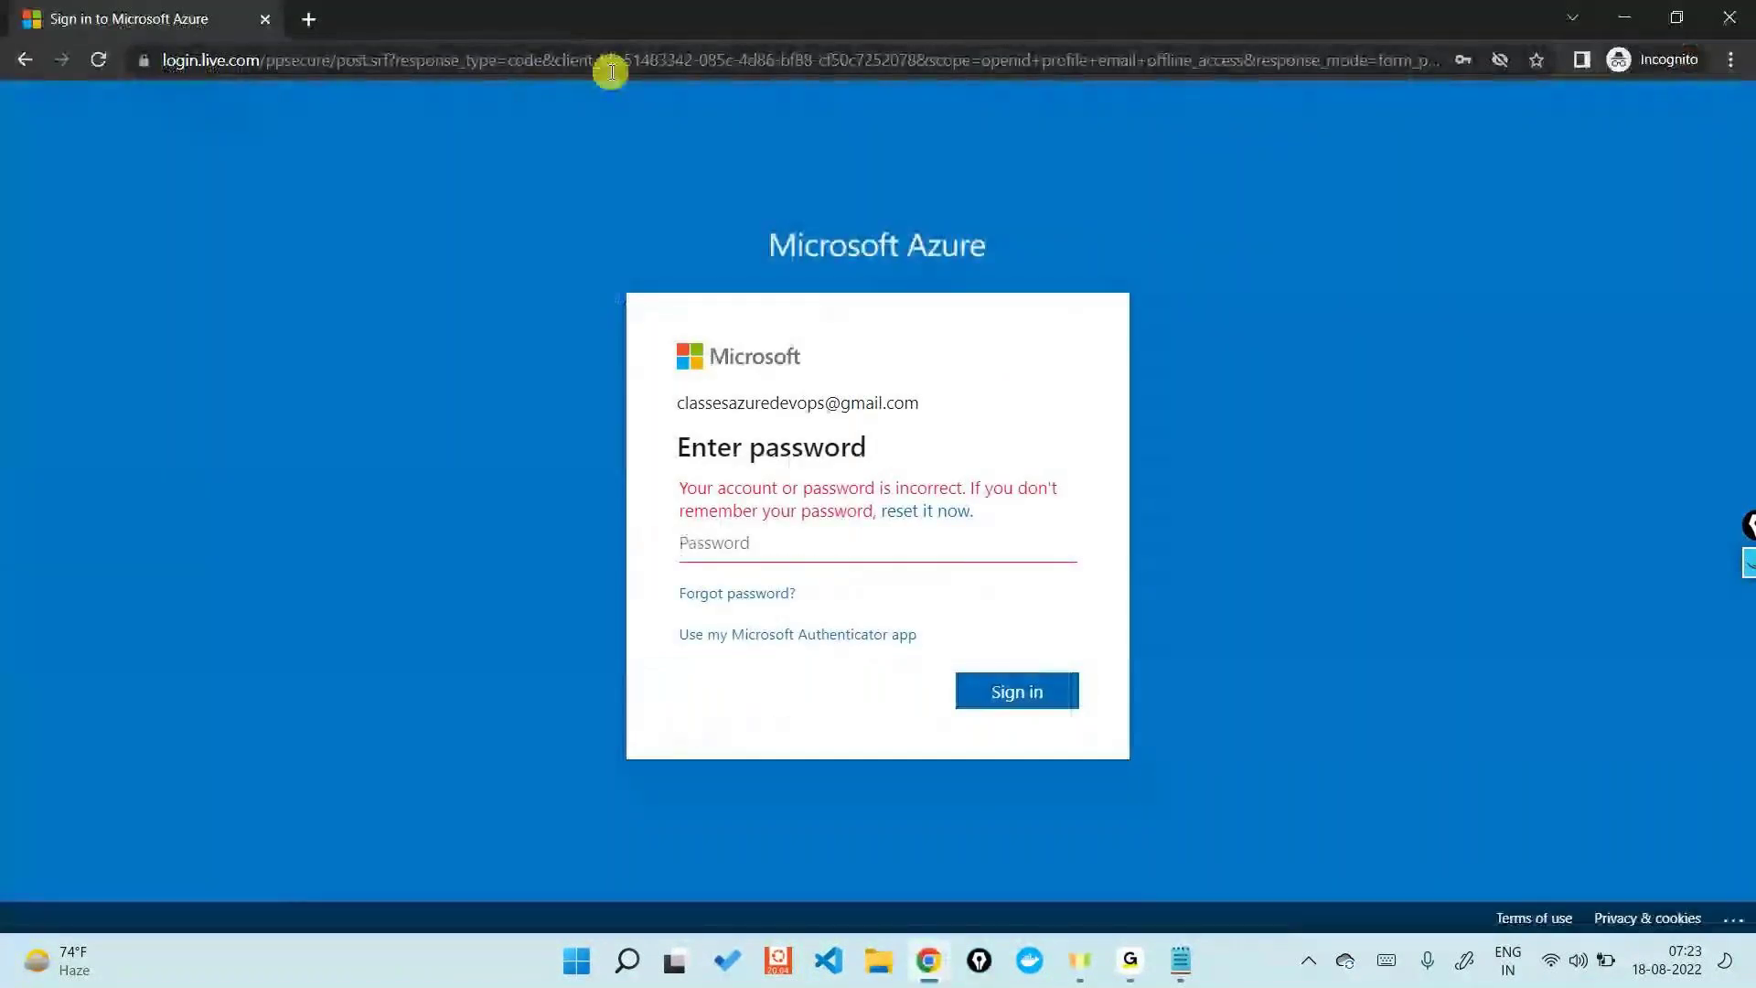
pyautogui.click(1728, 18)
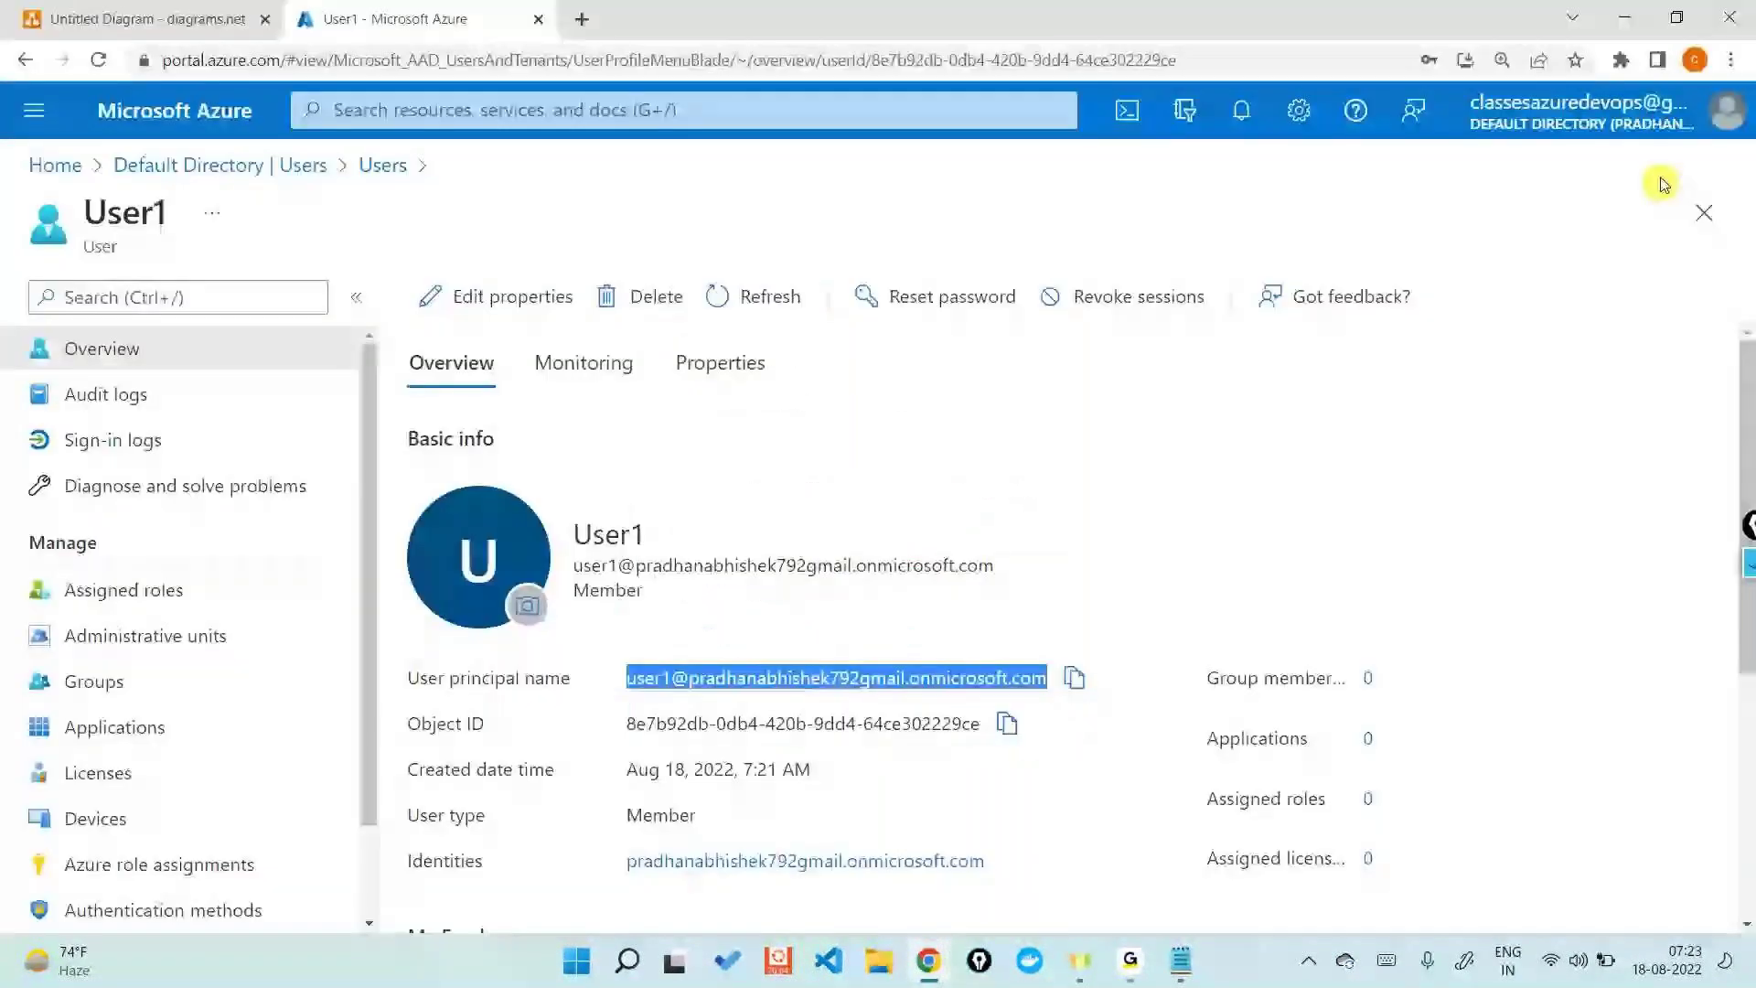
pyautogui.click(1731, 60)
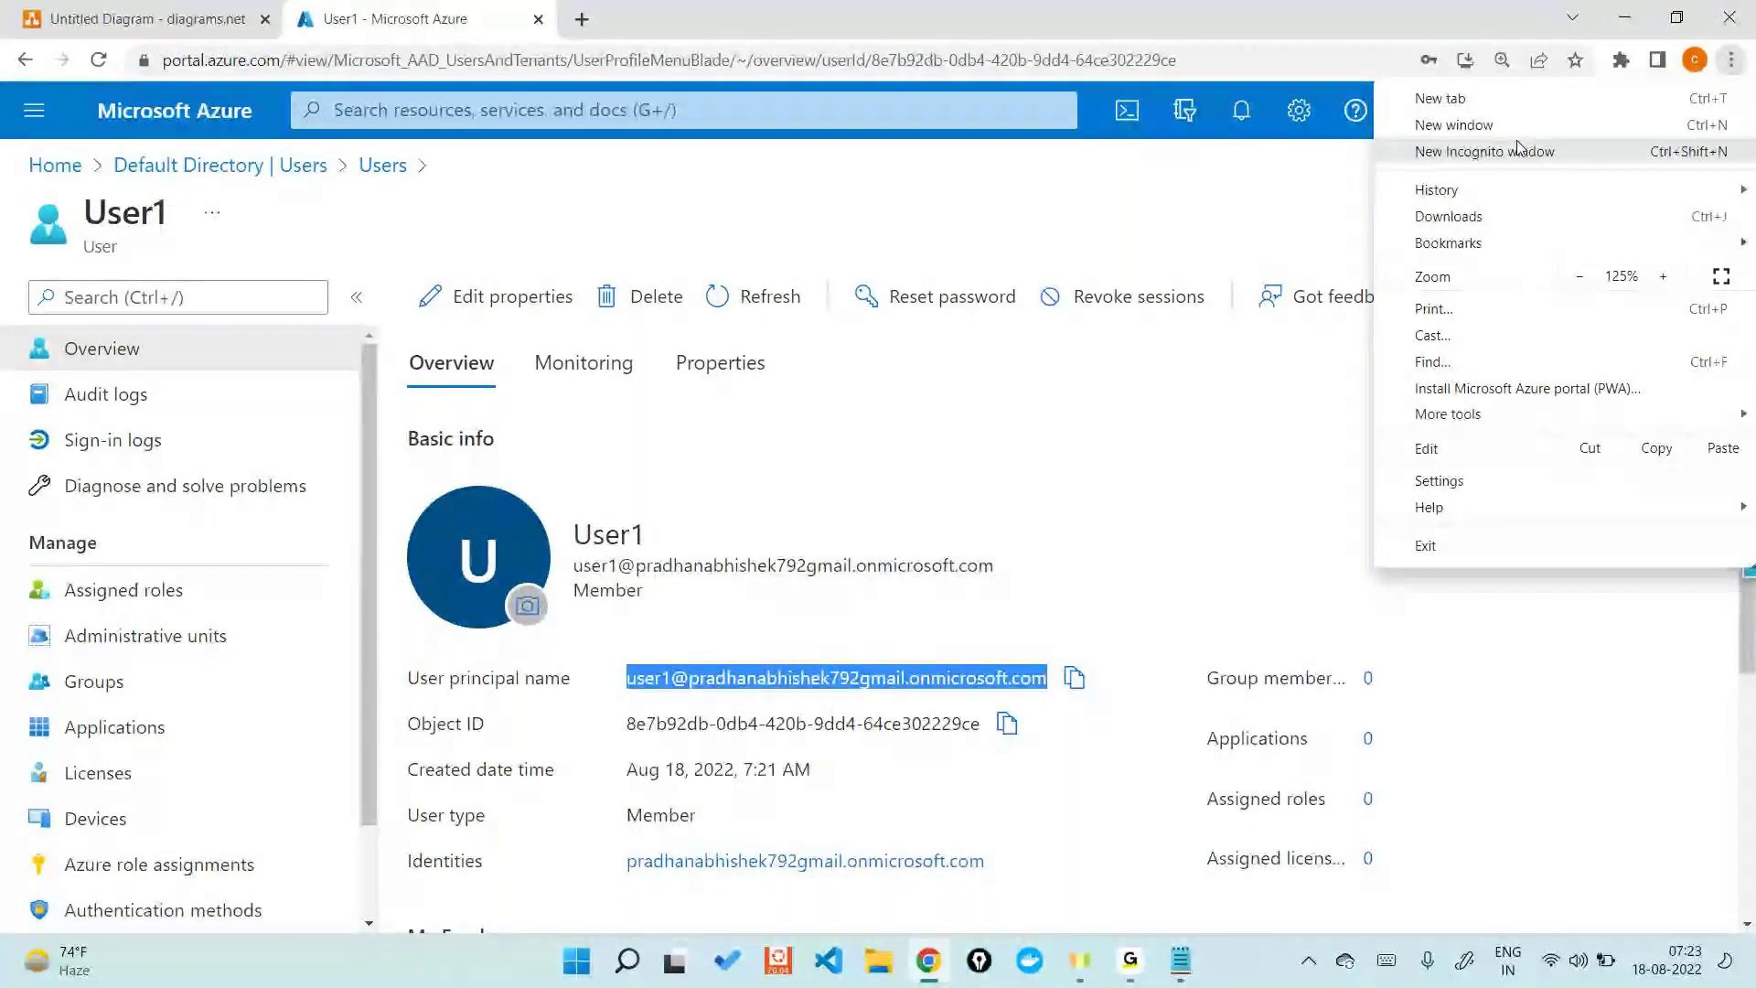
pyautogui.click(1518, 151)
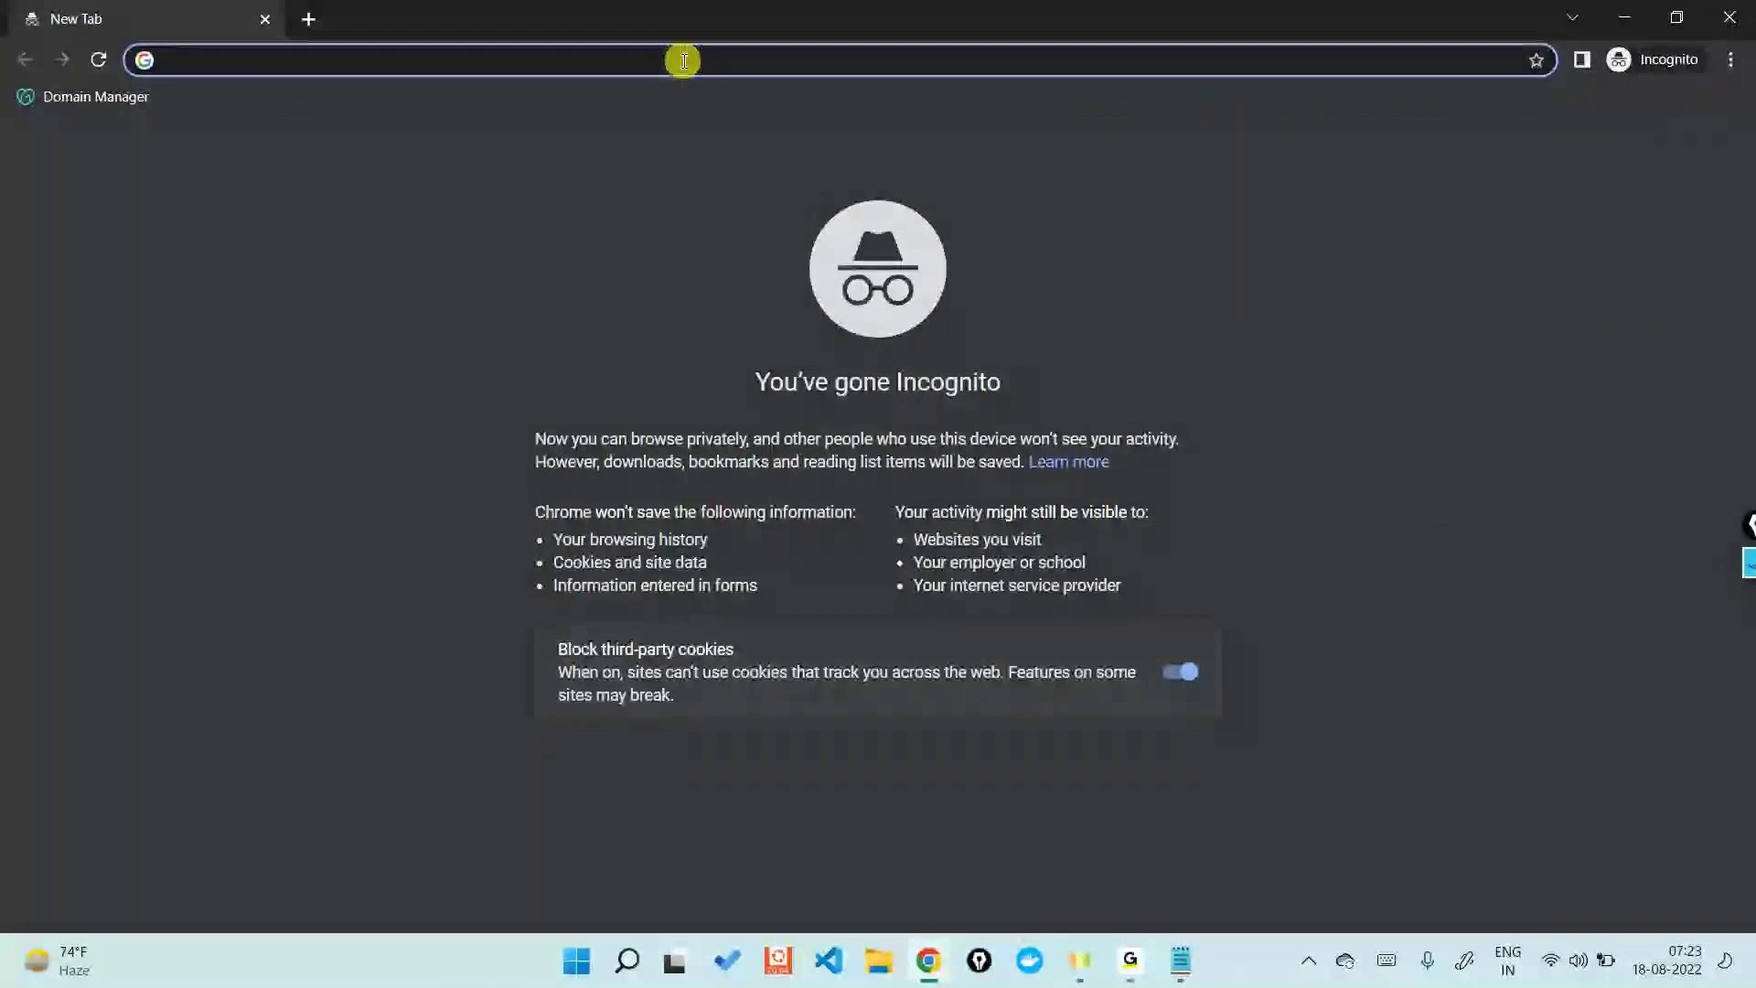
pyautogui.write('por')
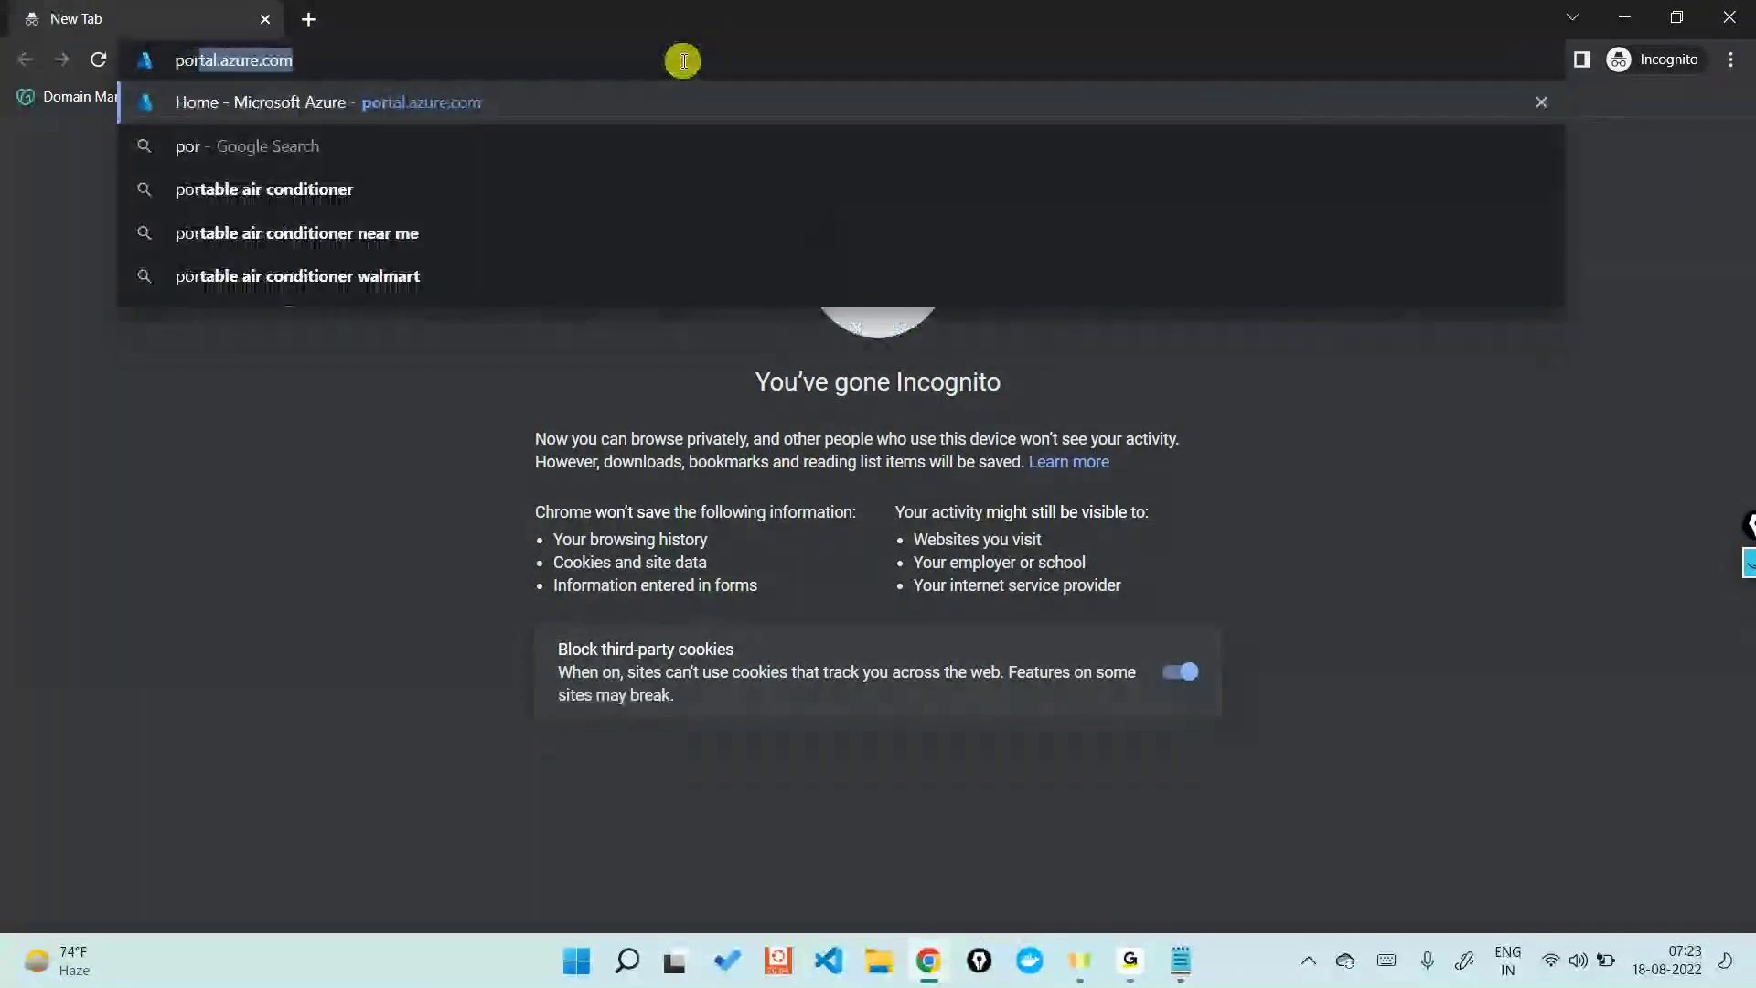
pyautogui.write('tal.azure.com')
pyautogui.press('Return')
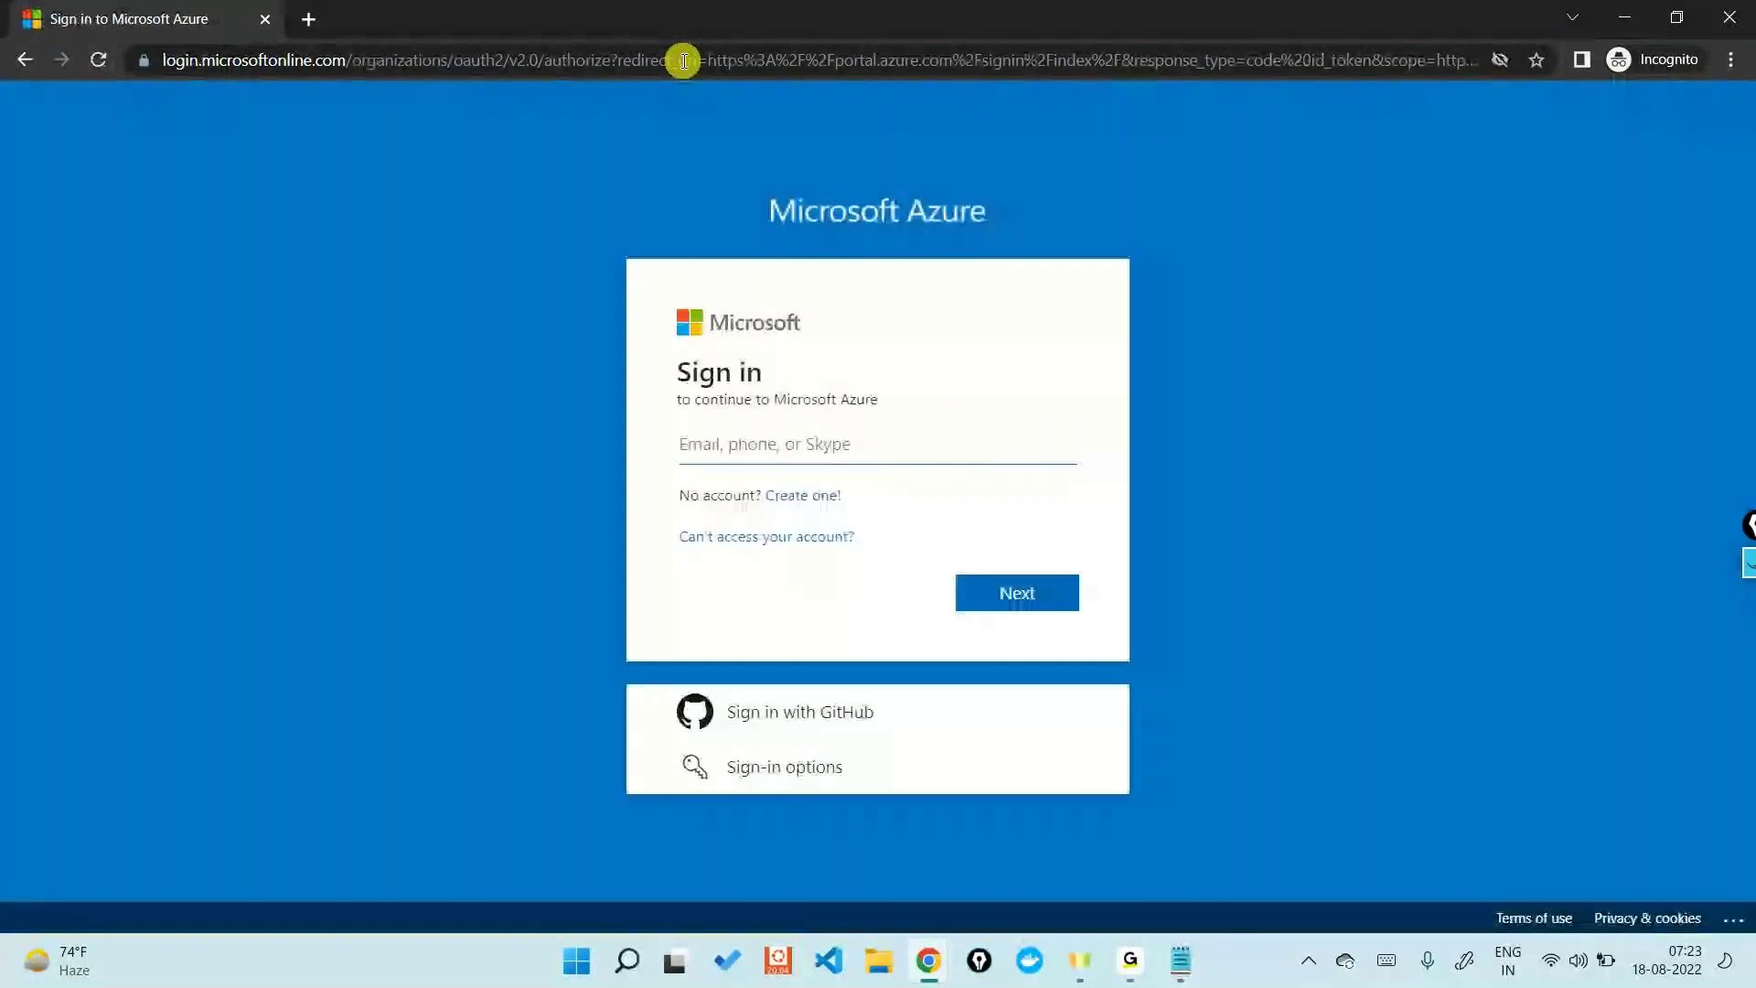
# - Sign in with User1's pasted user principal name and initial password
pyautogui.hotkey('ctrl', 'v')
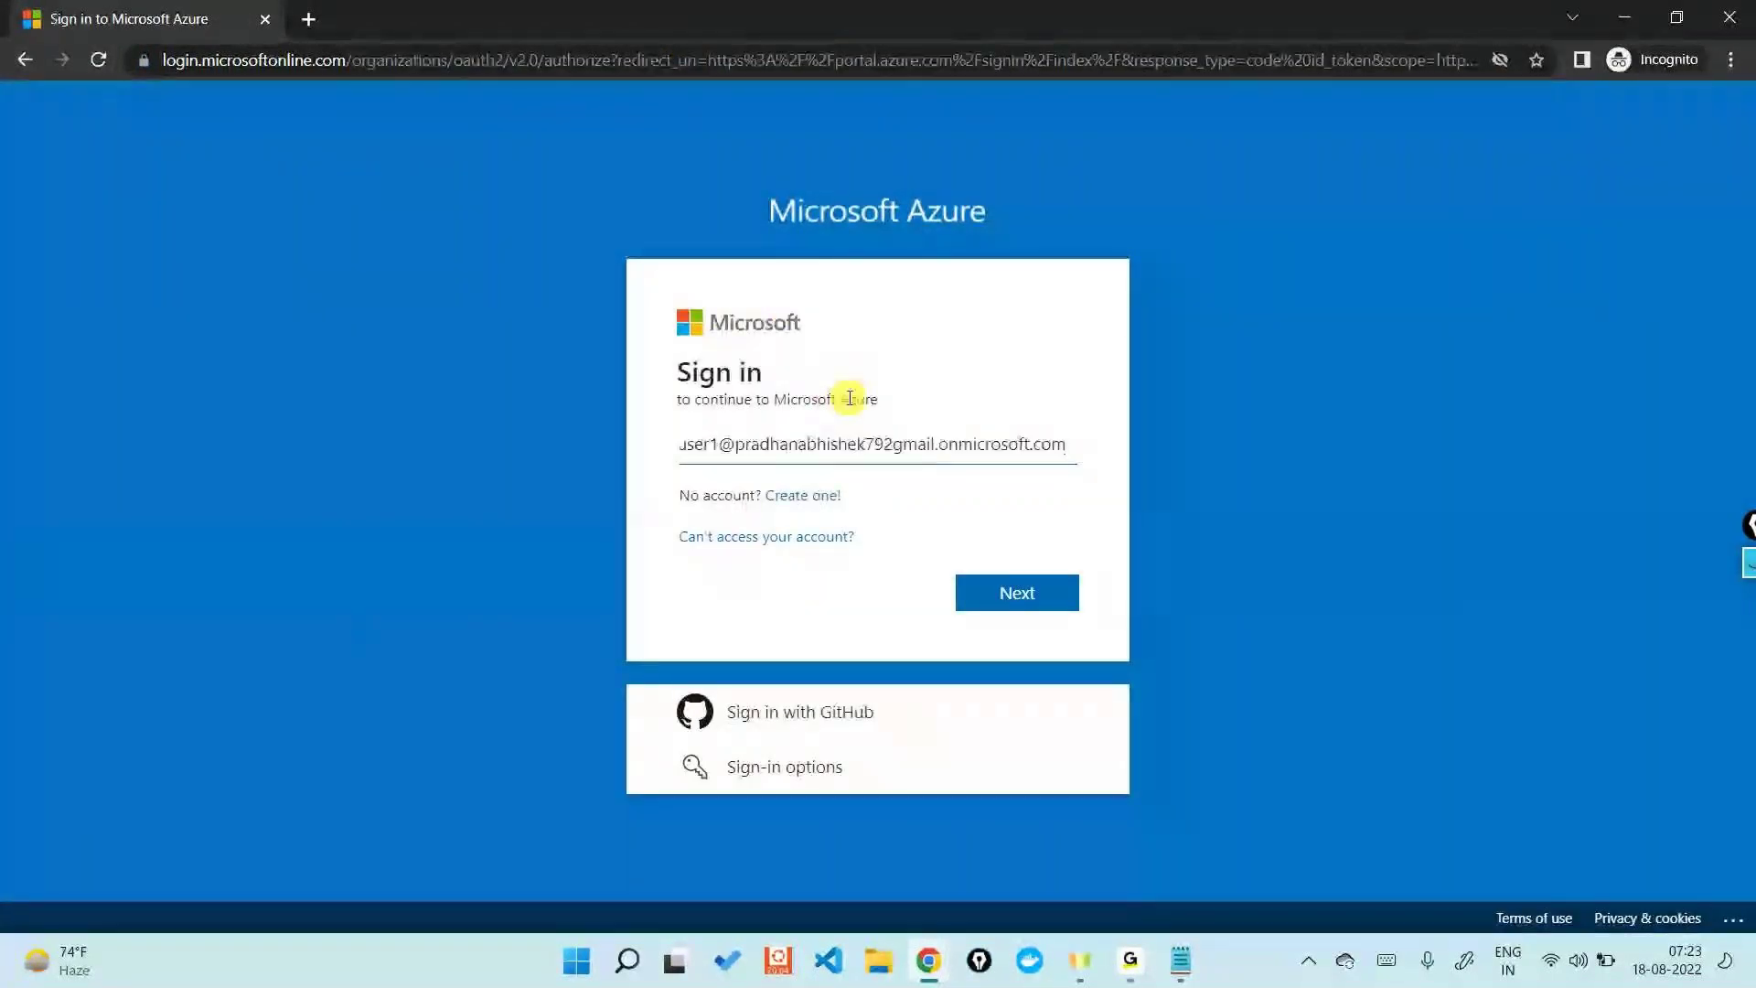
pyautogui.press('Home')
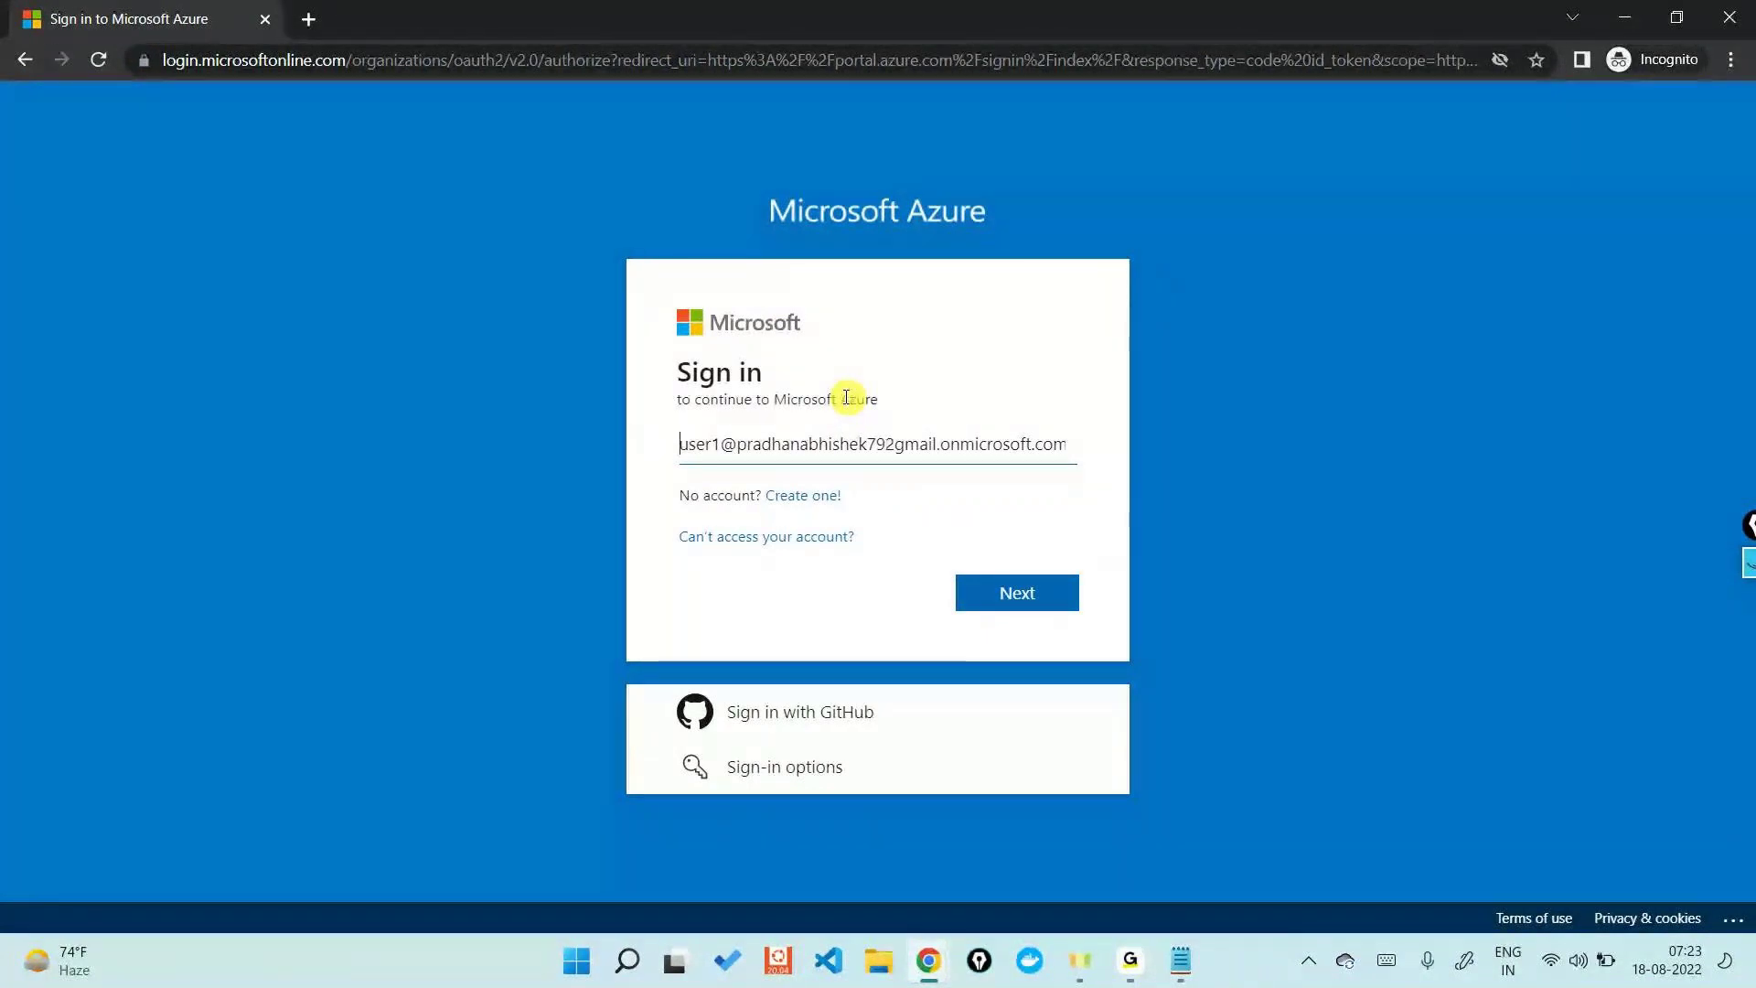
pyautogui.press('Return')
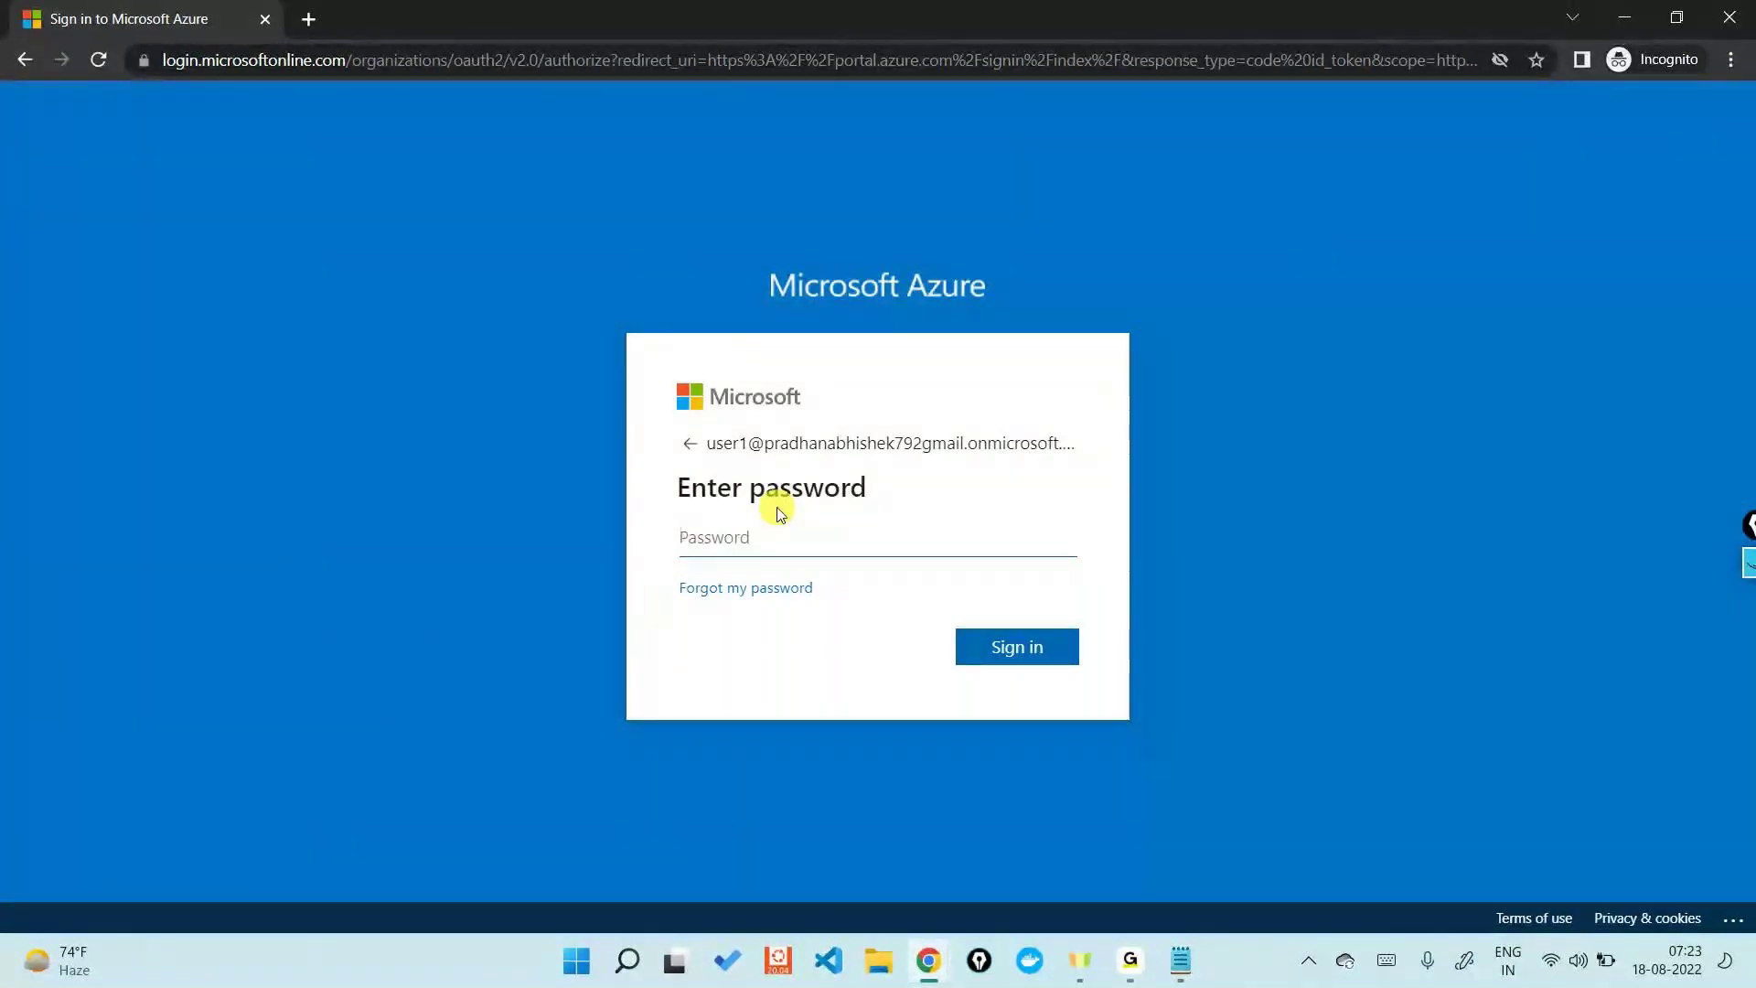
pyautogui.write('•••••••••••••')
pyautogui.press('Return')
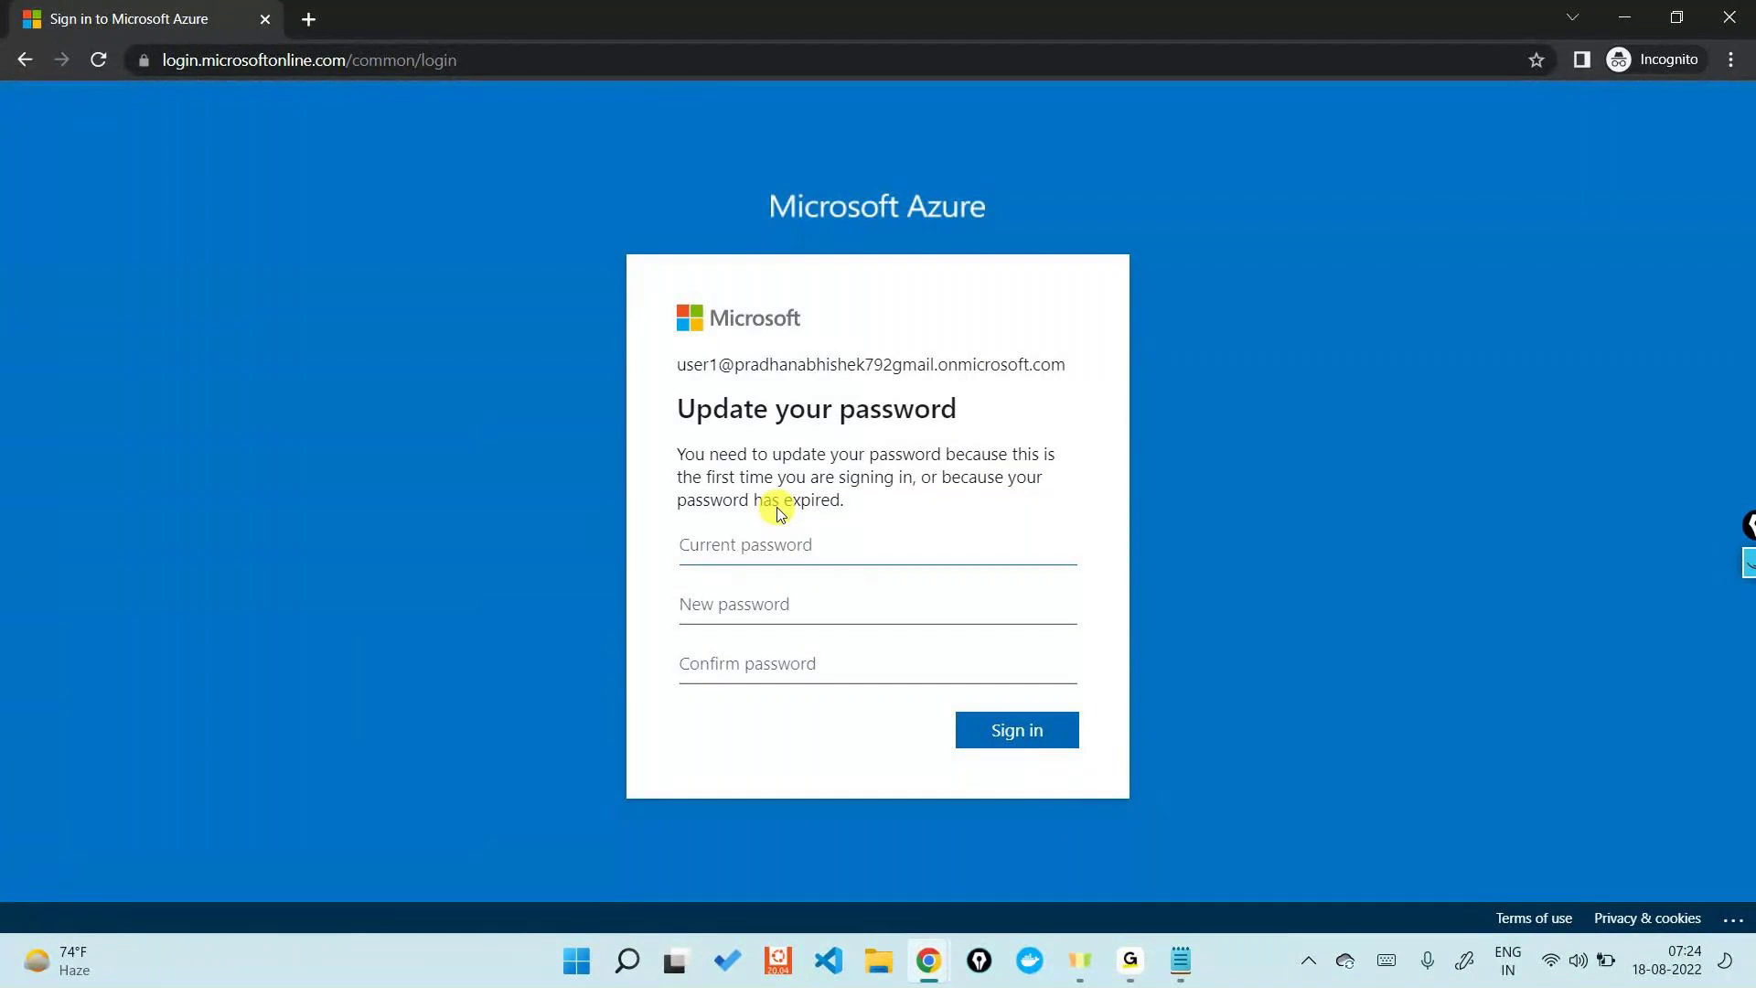
# - Enter the current password, type the new password twice and submit the update
pyautogui.write('•••••••••••••')
pyautogui.press('Tab')
pyautogui.write('•••••••••')
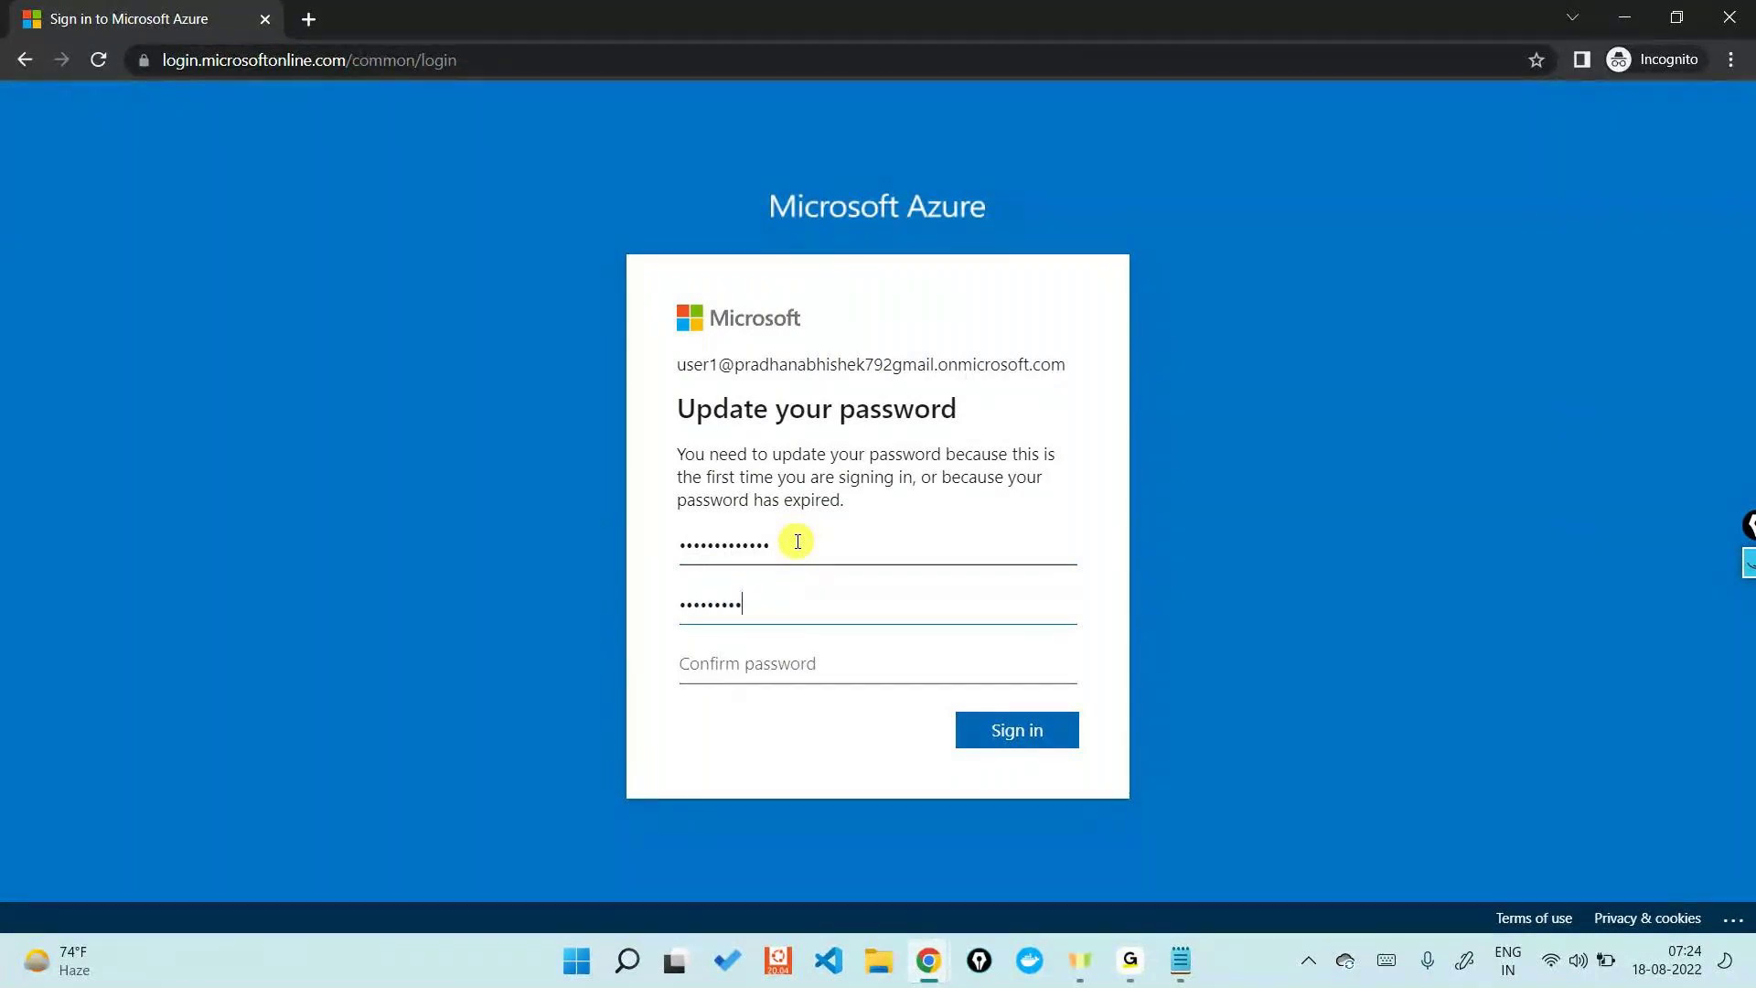
pyautogui.write('••••')
pyautogui.press('Tab')
pyautogui.write('•••••••••••••')
pyautogui.click(985, 736)
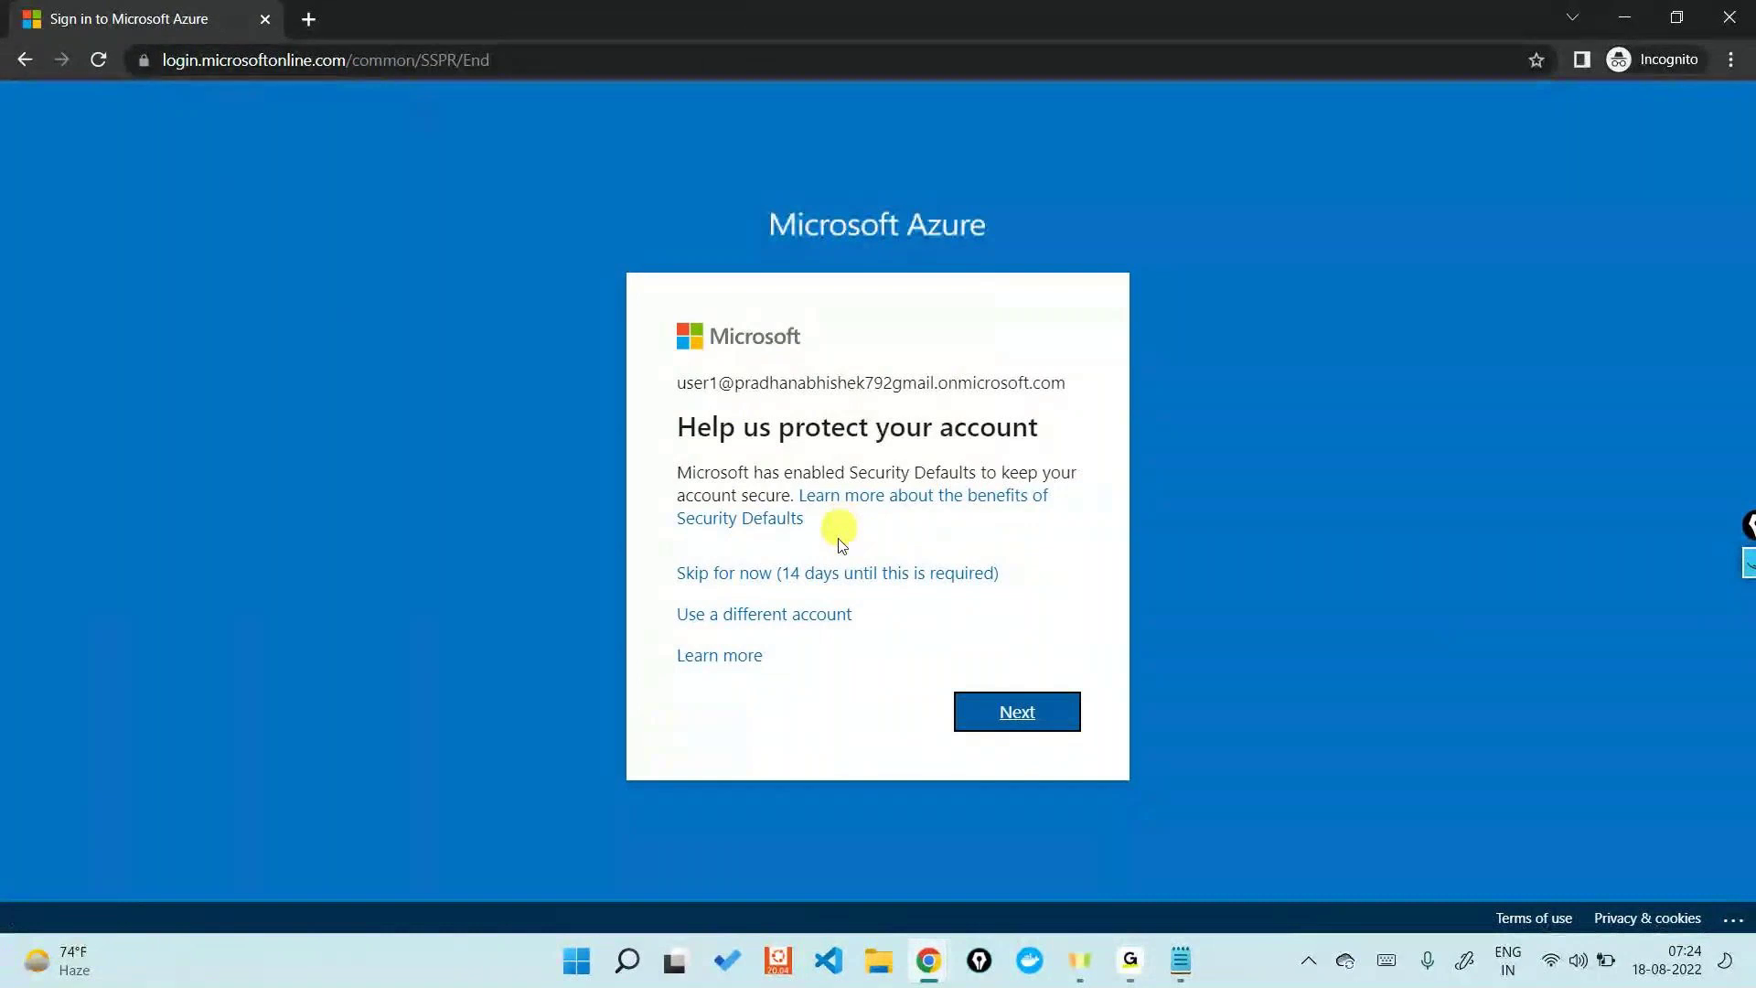
# - Skip the security setup, decline staying signed in and dismiss the welcome tour
pyautogui.click(834, 575)
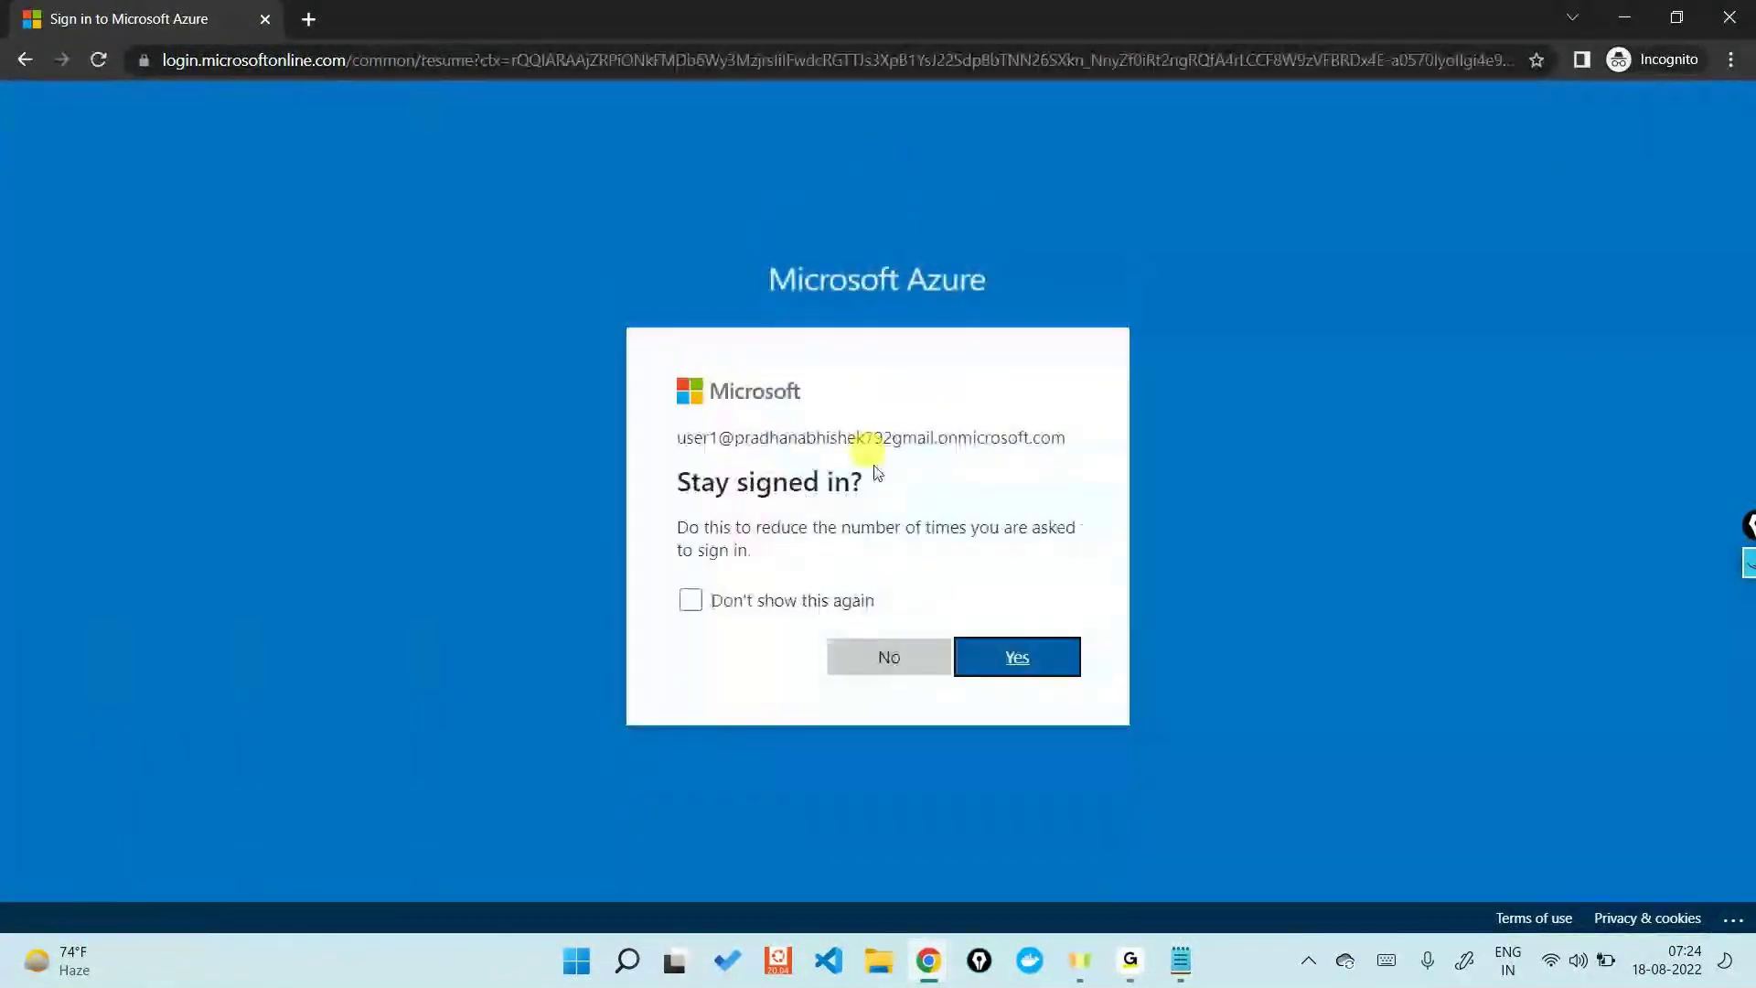
pyautogui.click(885, 657)
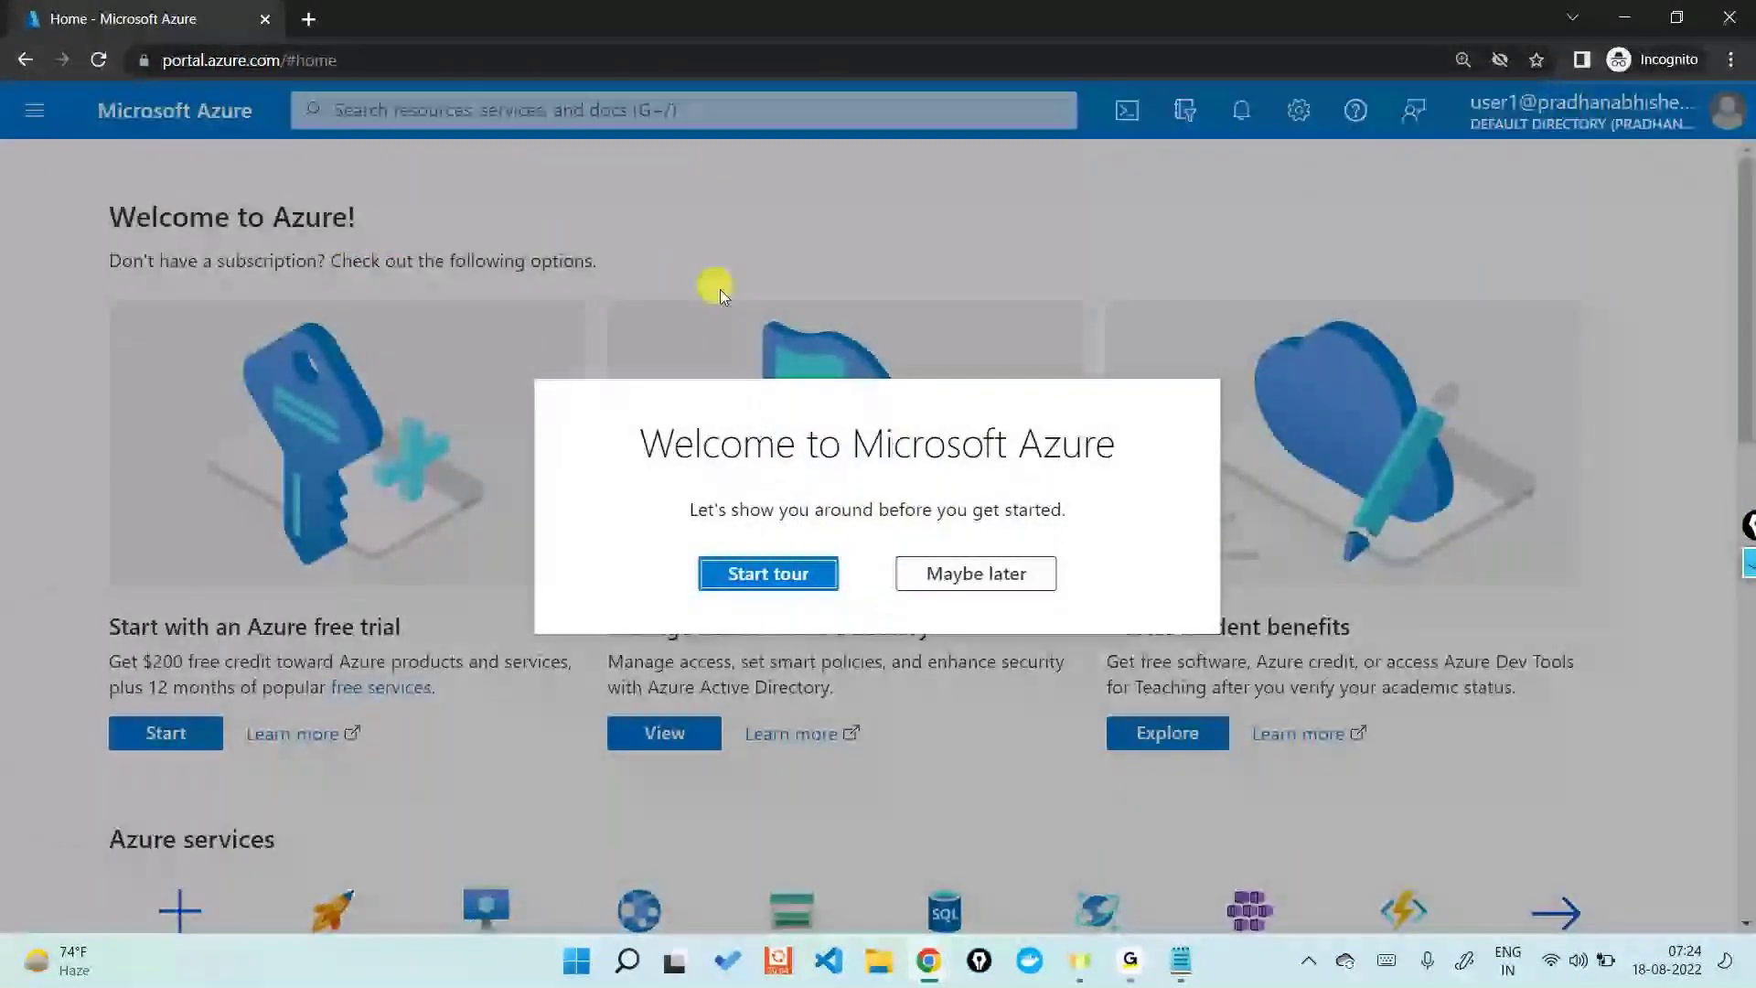
pyautogui.click(971, 573)
pyautogui.scroll(-1, 975, 574)
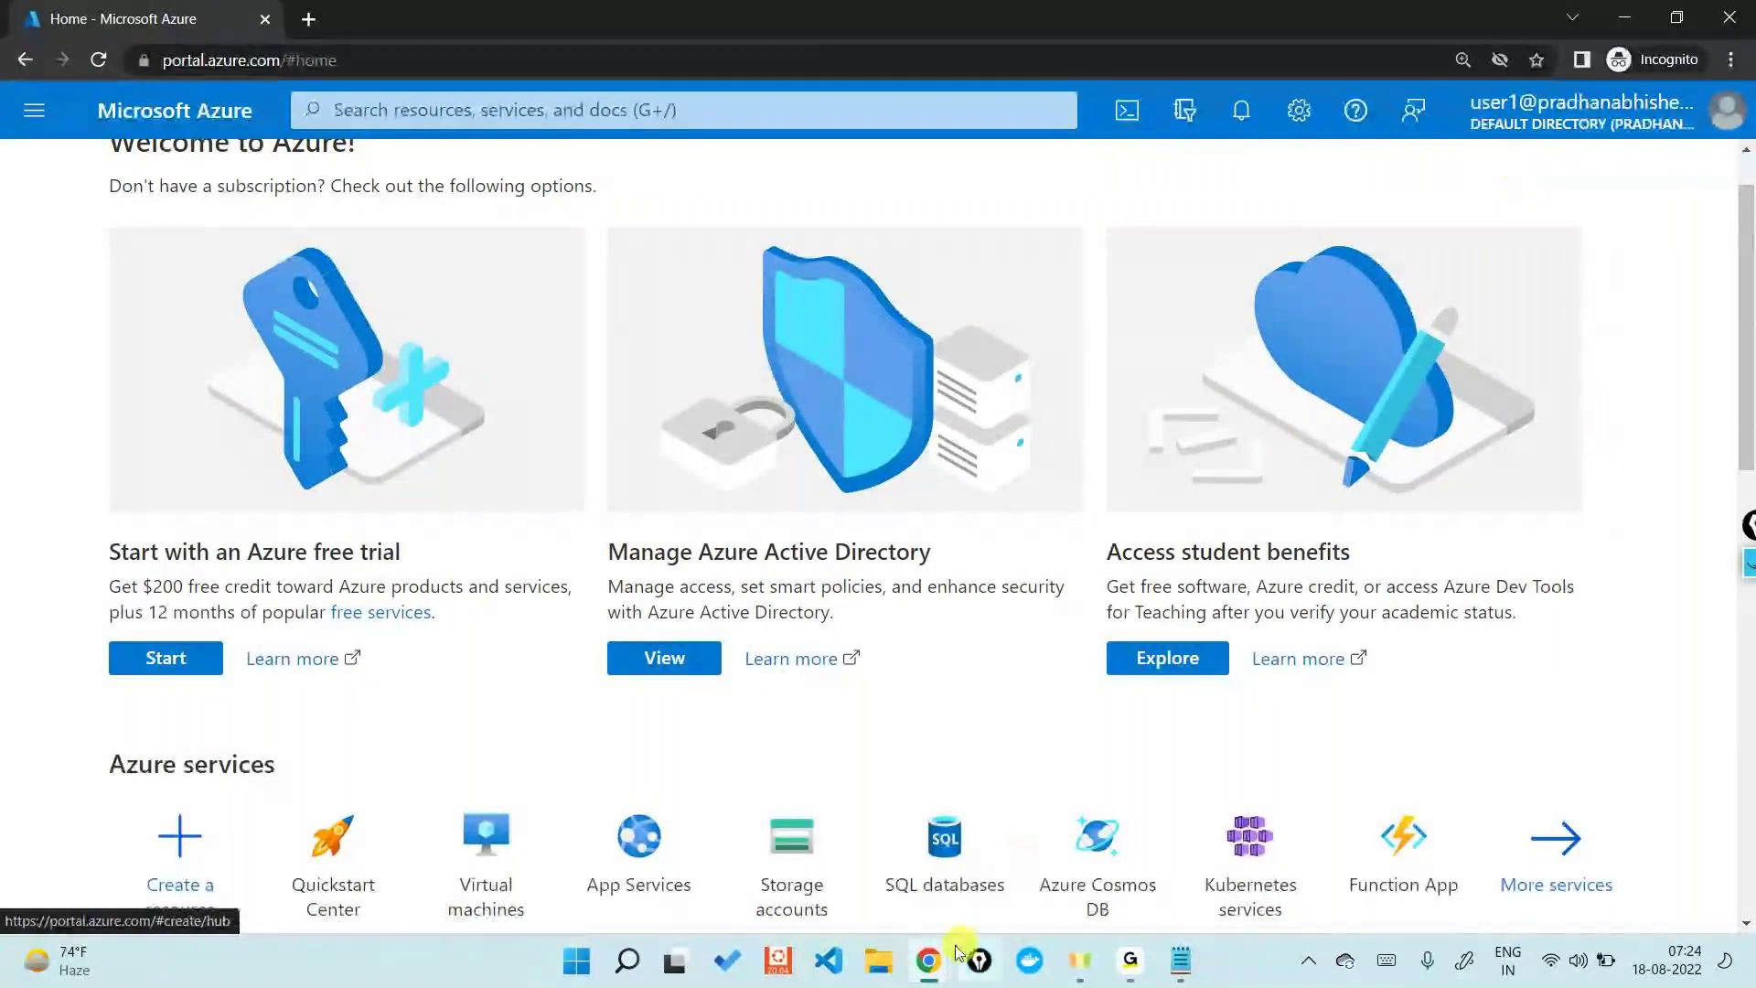
# - Open the Default Directory overview in the admin window, then switch back to User1's home page
pyautogui.moveTo(928, 960)
pyautogui.click(780, 860)
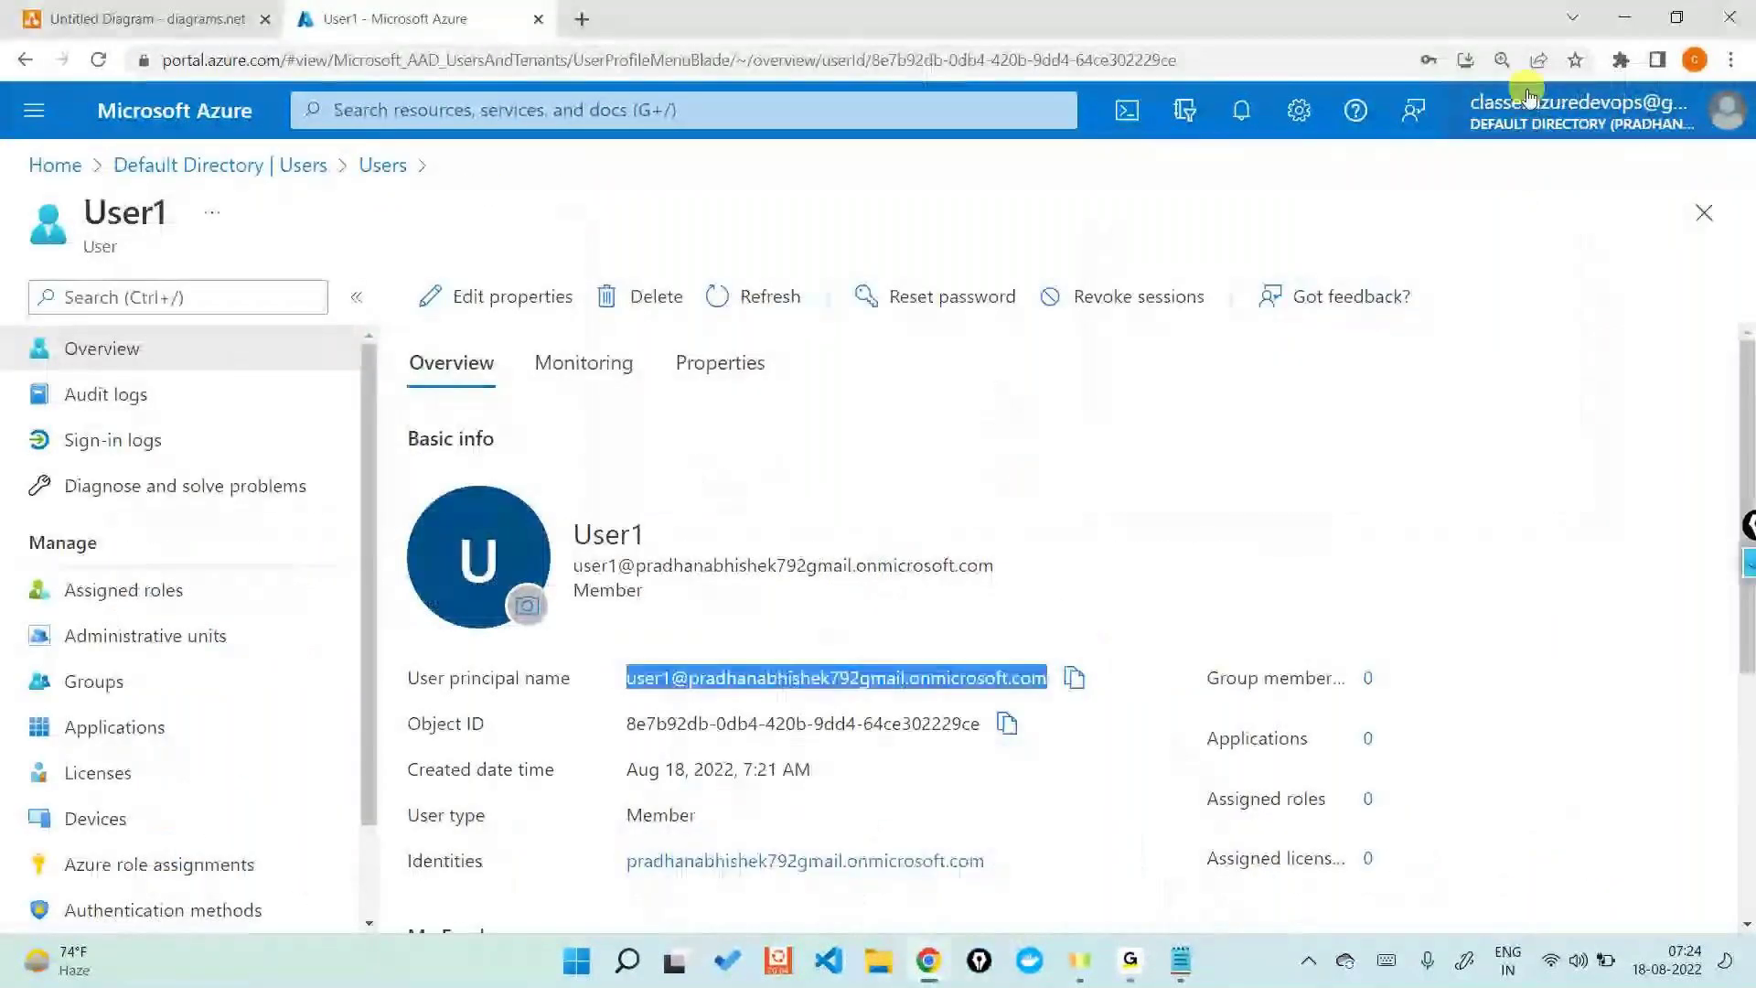
pyautogui.click(1526, 104)
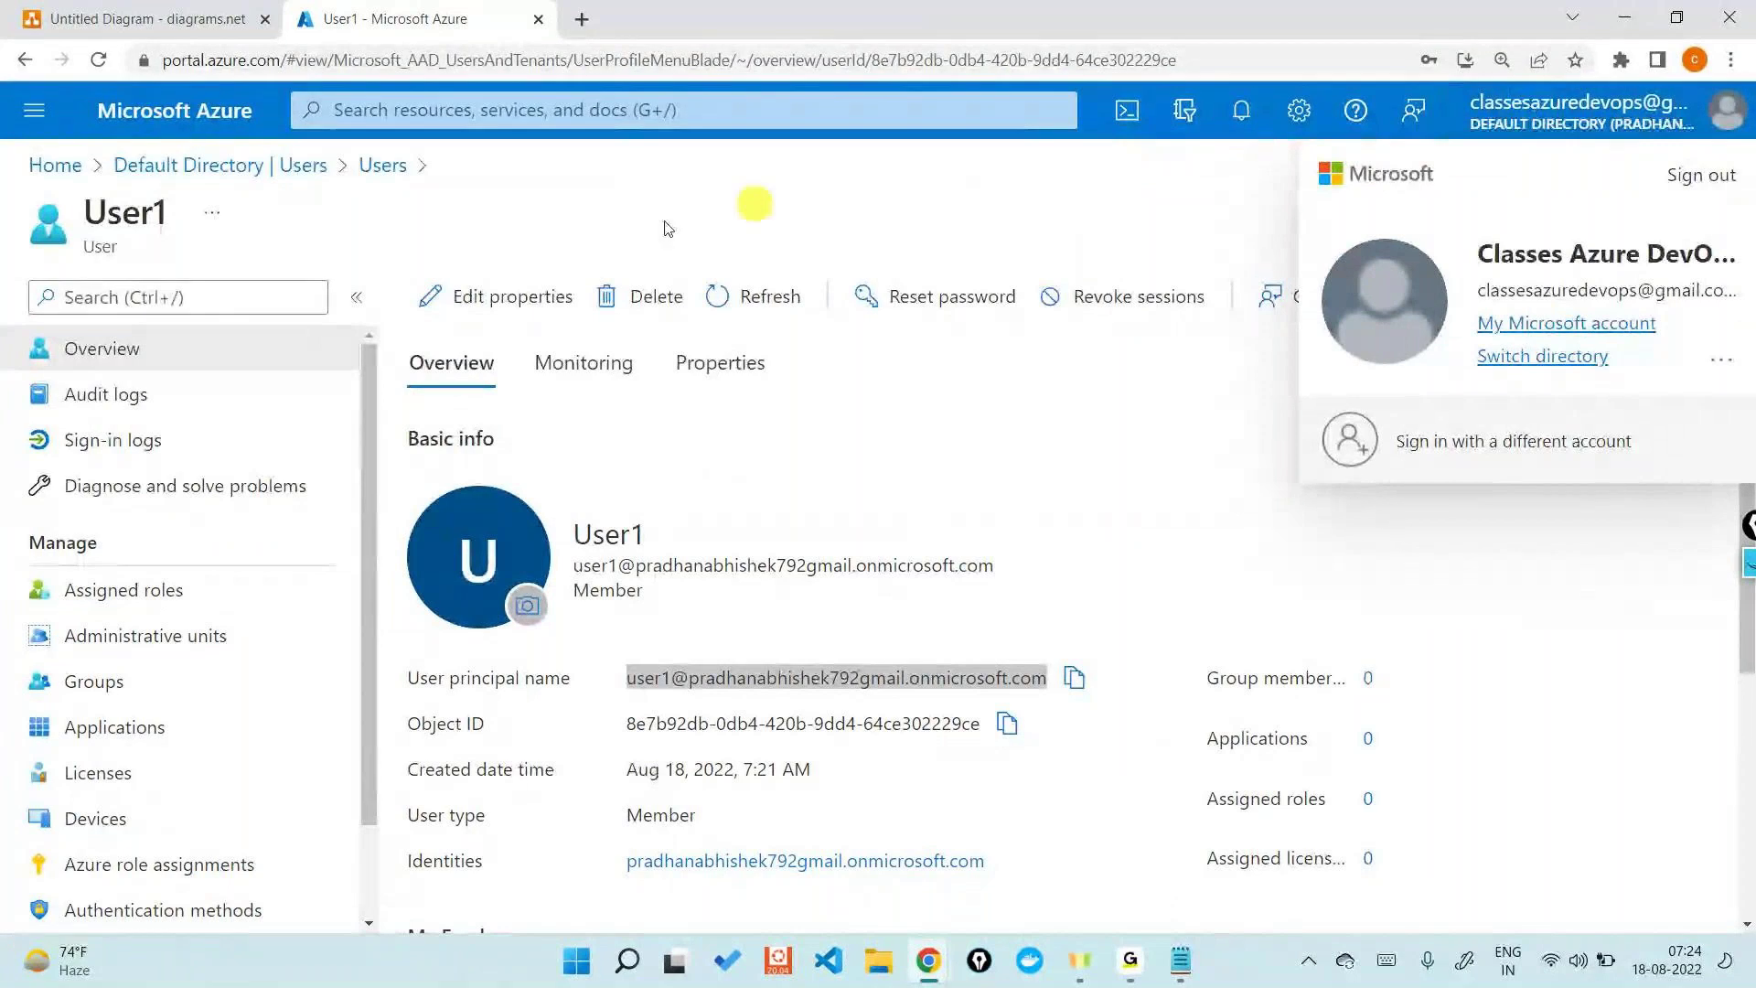
pyautogui.click(320, 167)
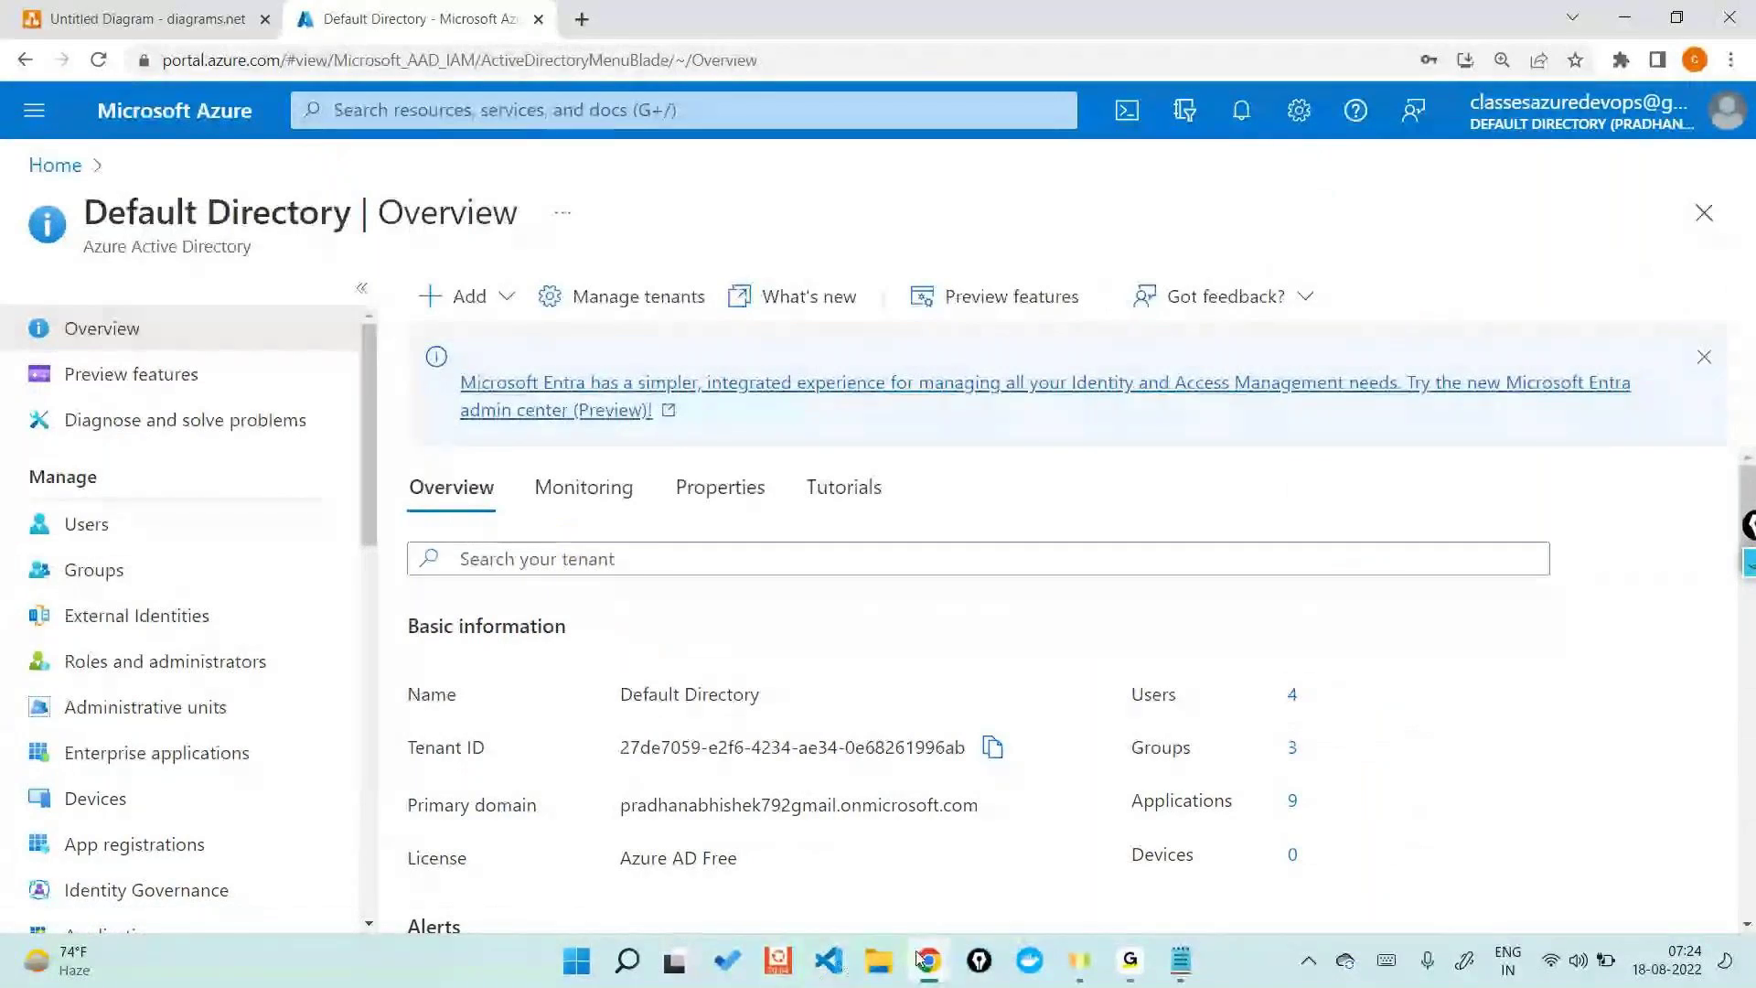
pyautogui.moveTo(921, 957)
pyautogui.click(1058, 859)
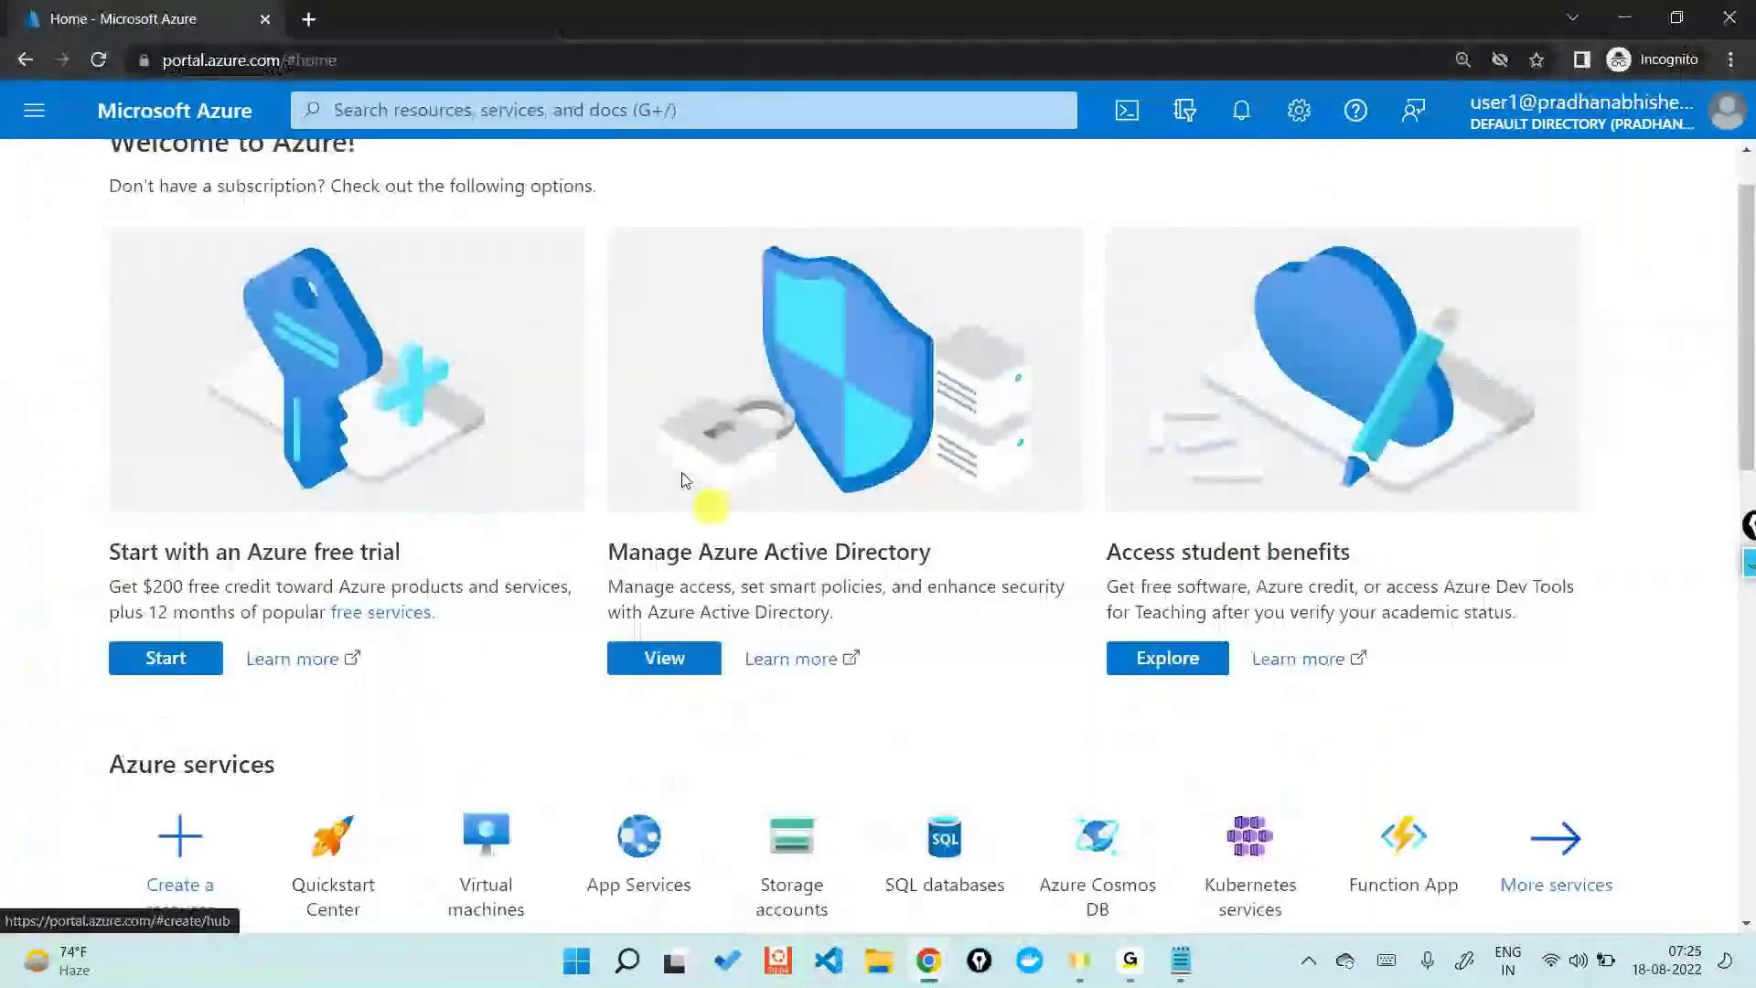
# - In User1's session, open Azure Active Directory and select the full Tenant ID value
pyautogui.click(511, 109)
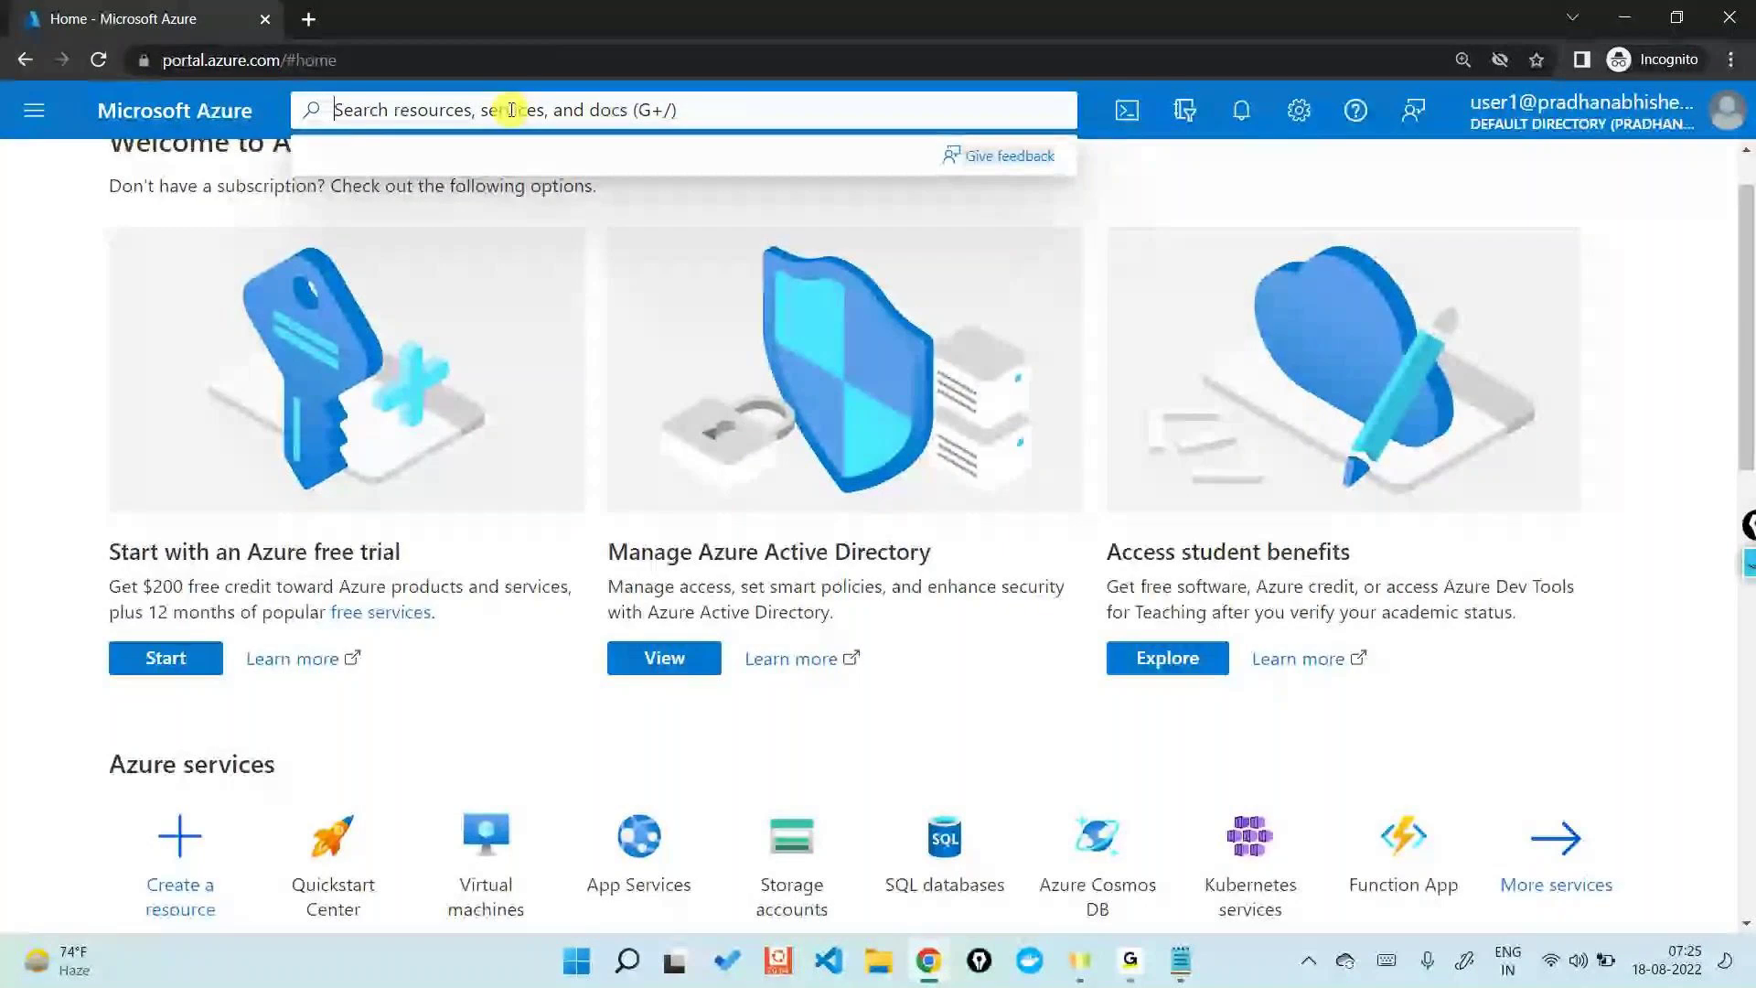
pyautogui.write('azure ')
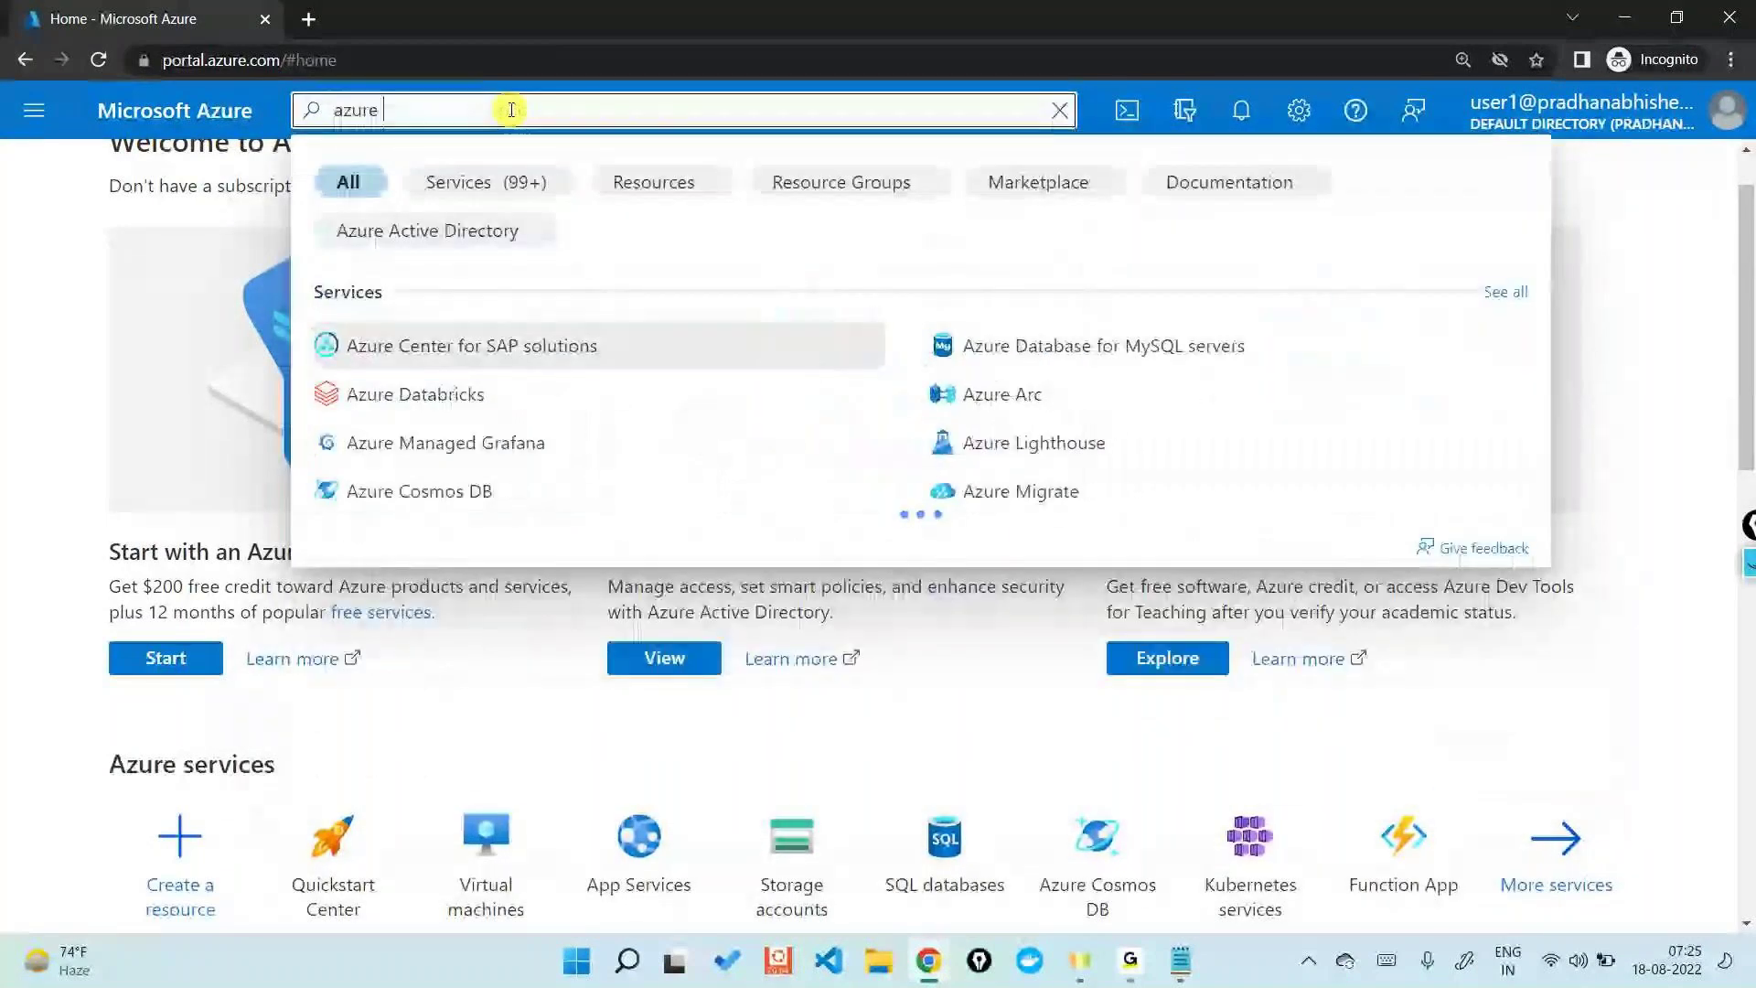
pyautogui.write('acti')
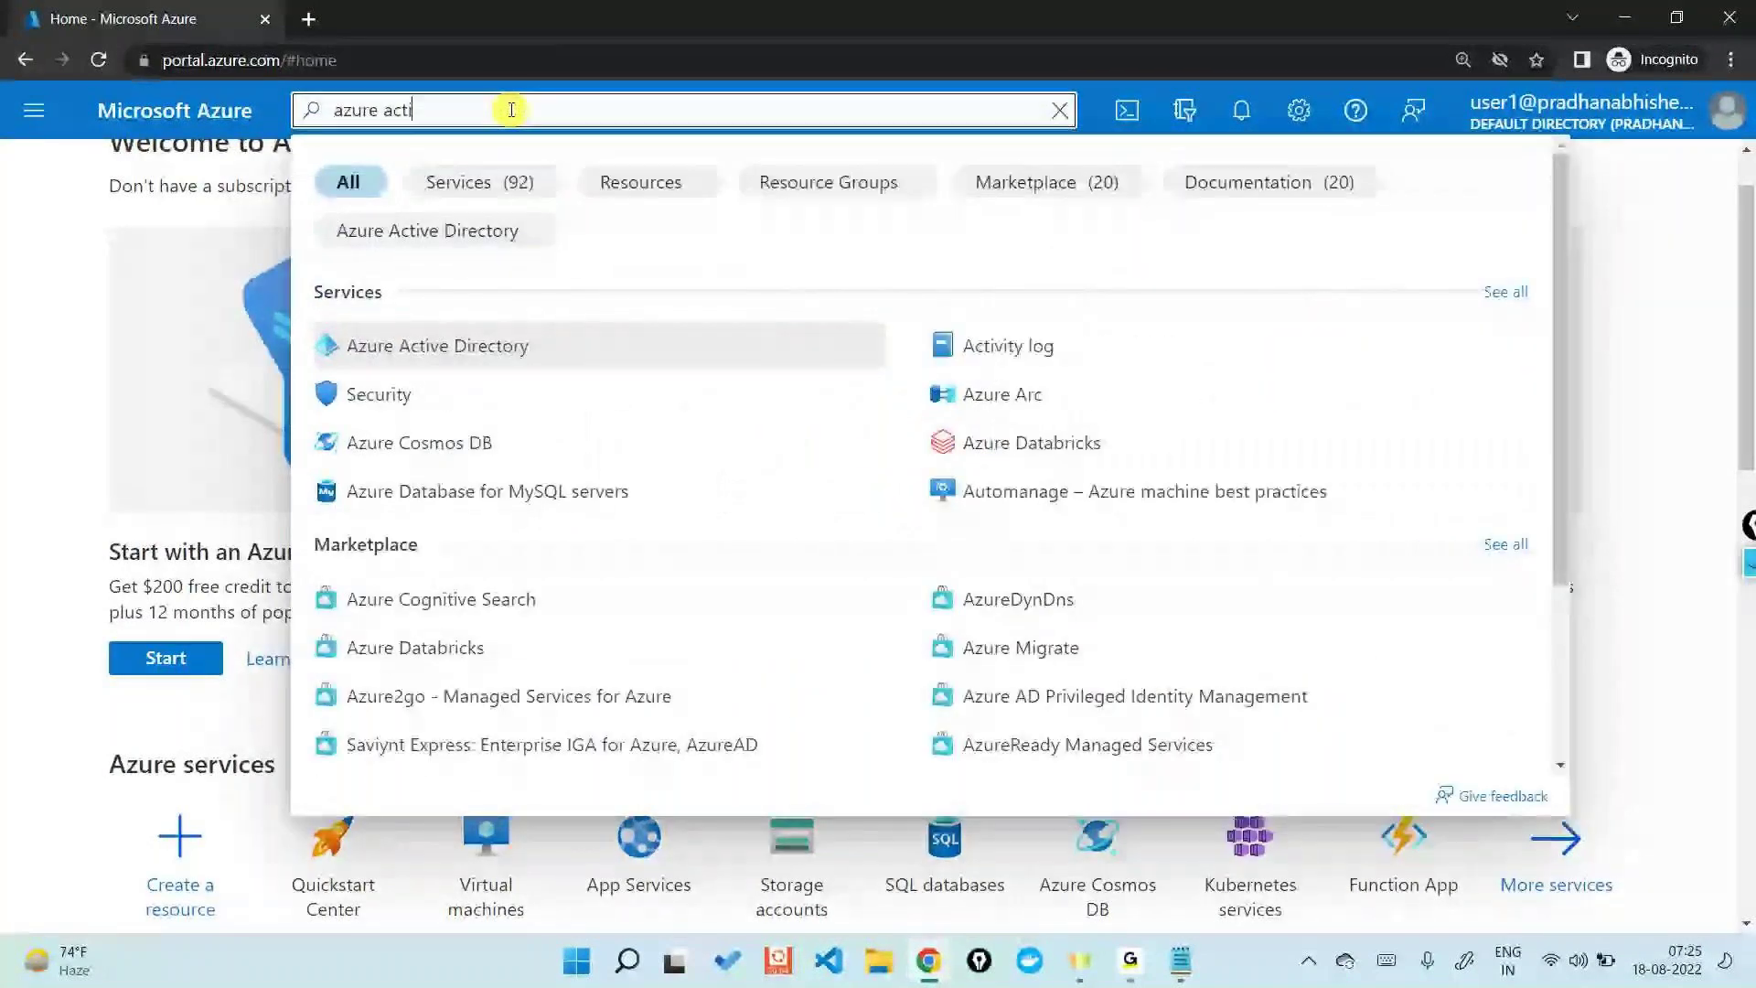
pyautogui.click(537, 339)
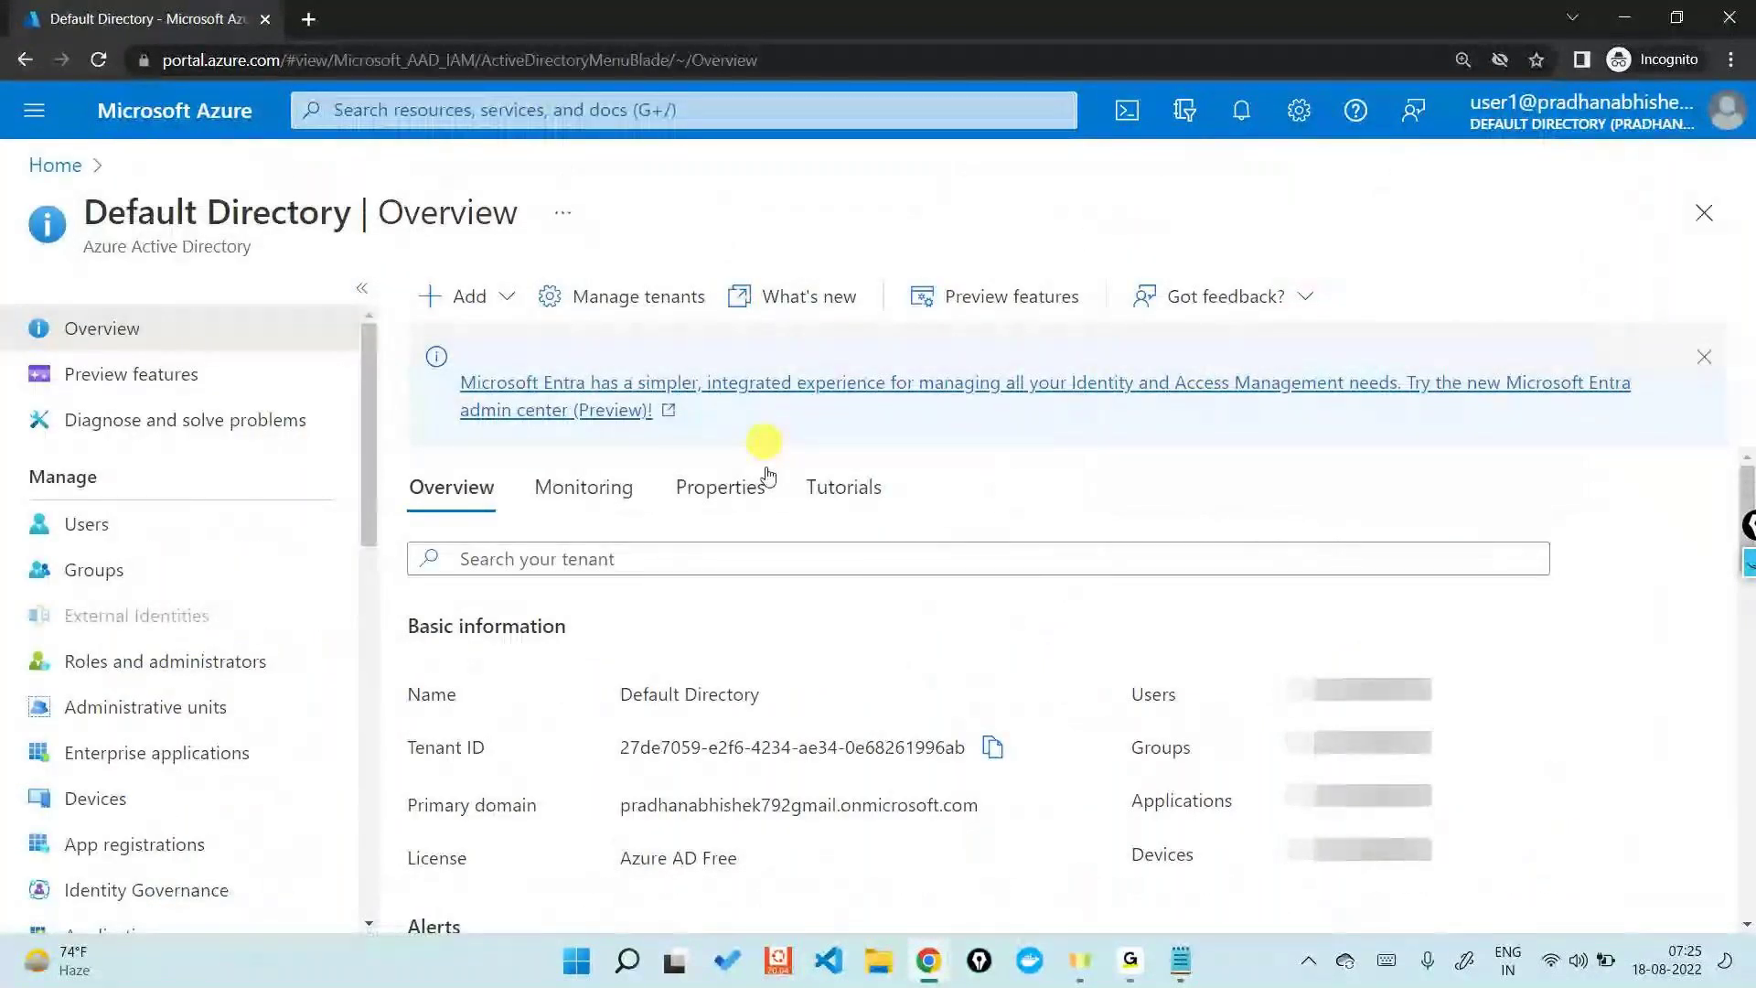
pyautogui.tripleClick(694, 757)
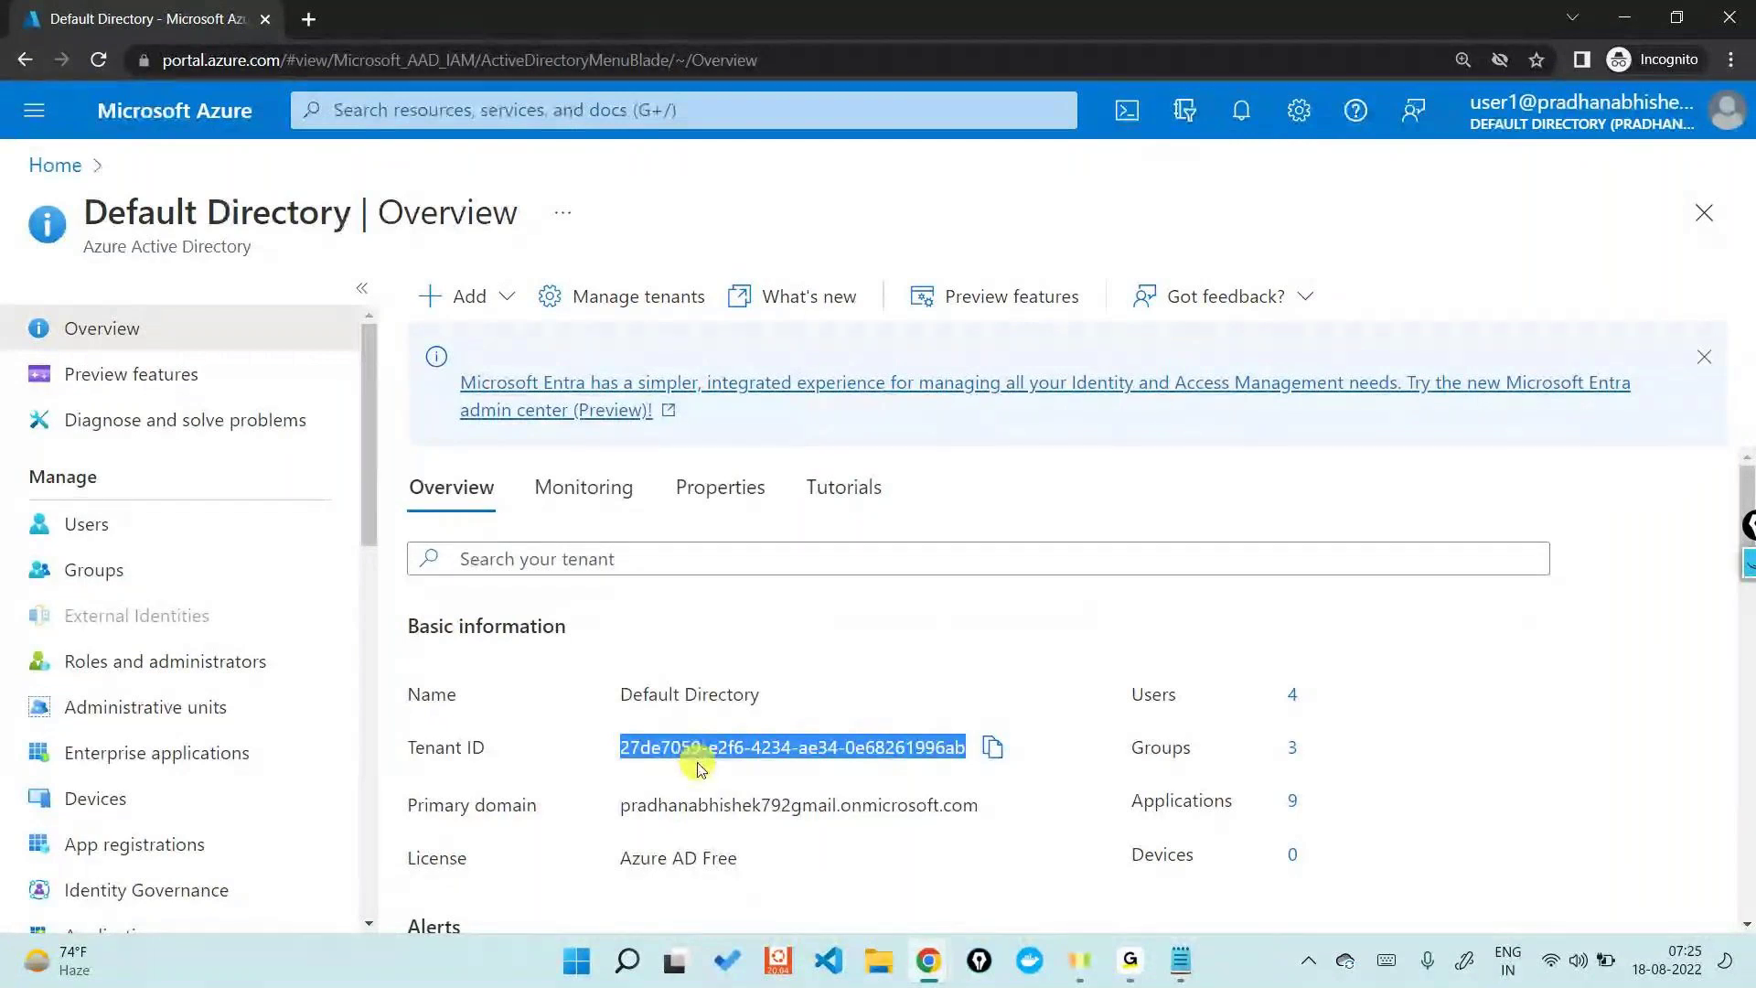
# - Switch to the admin's browser window and bring up the diagrams.net user diagram
pyautogui.hotkey('alt', 'Tab')
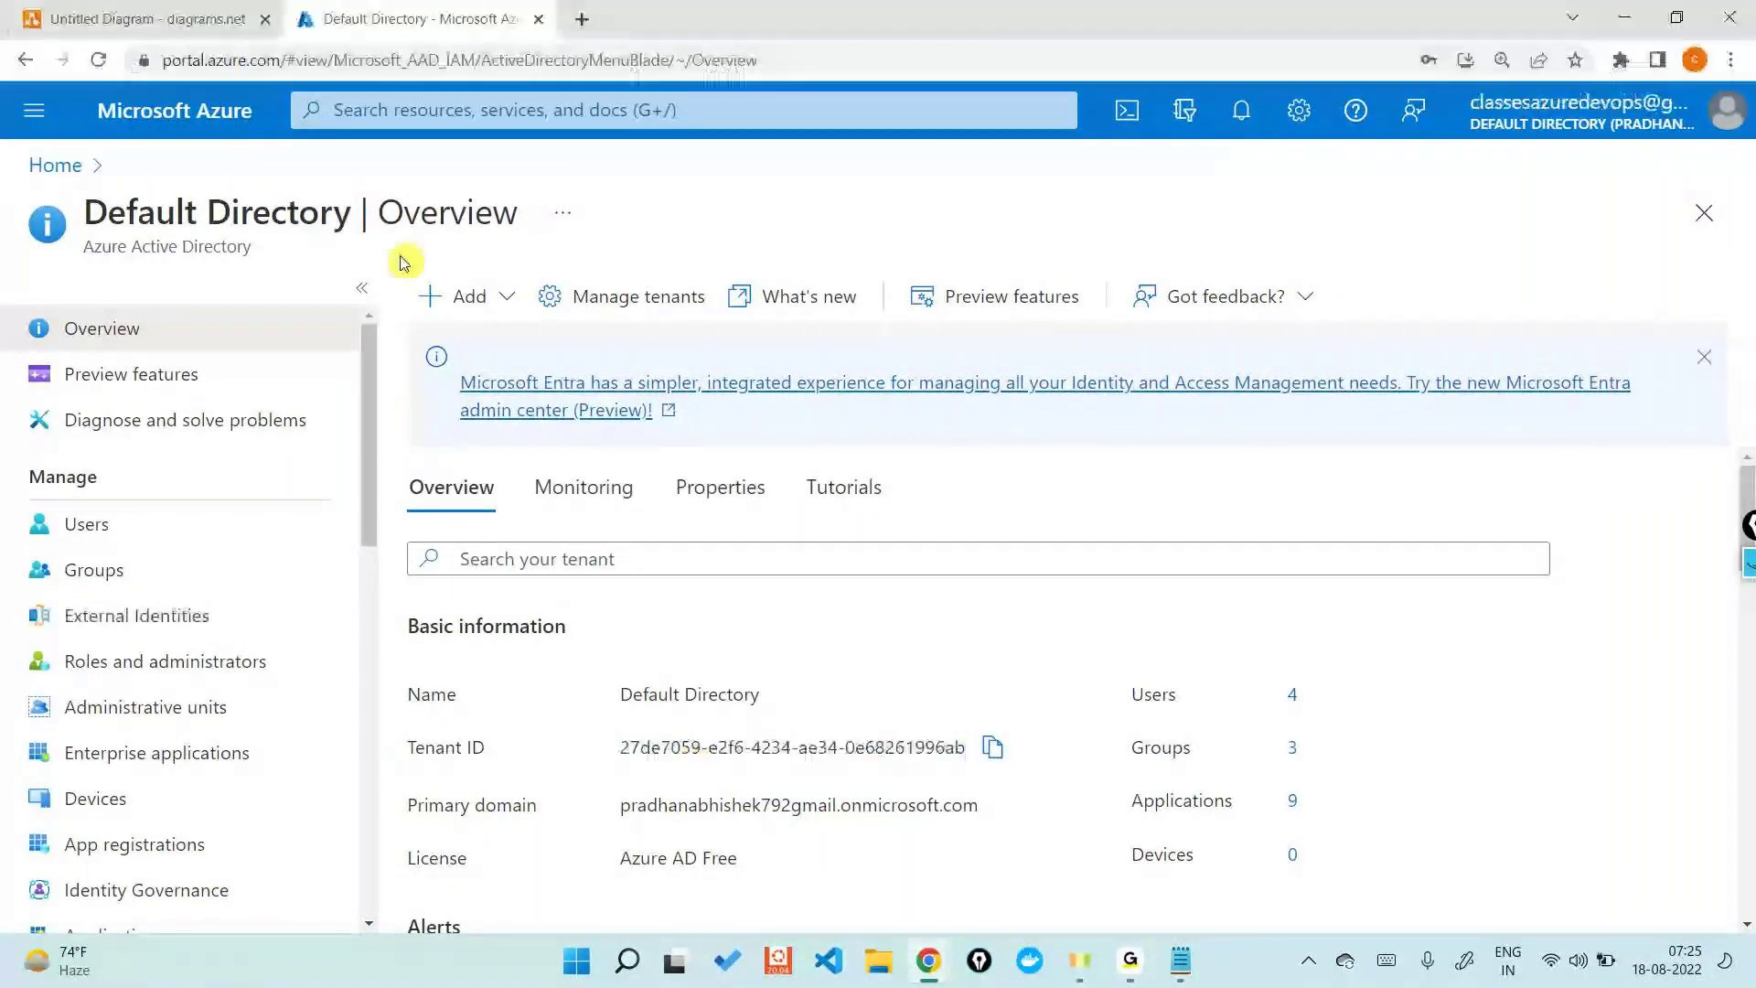
pyautogui.moveTo(1637, 133)
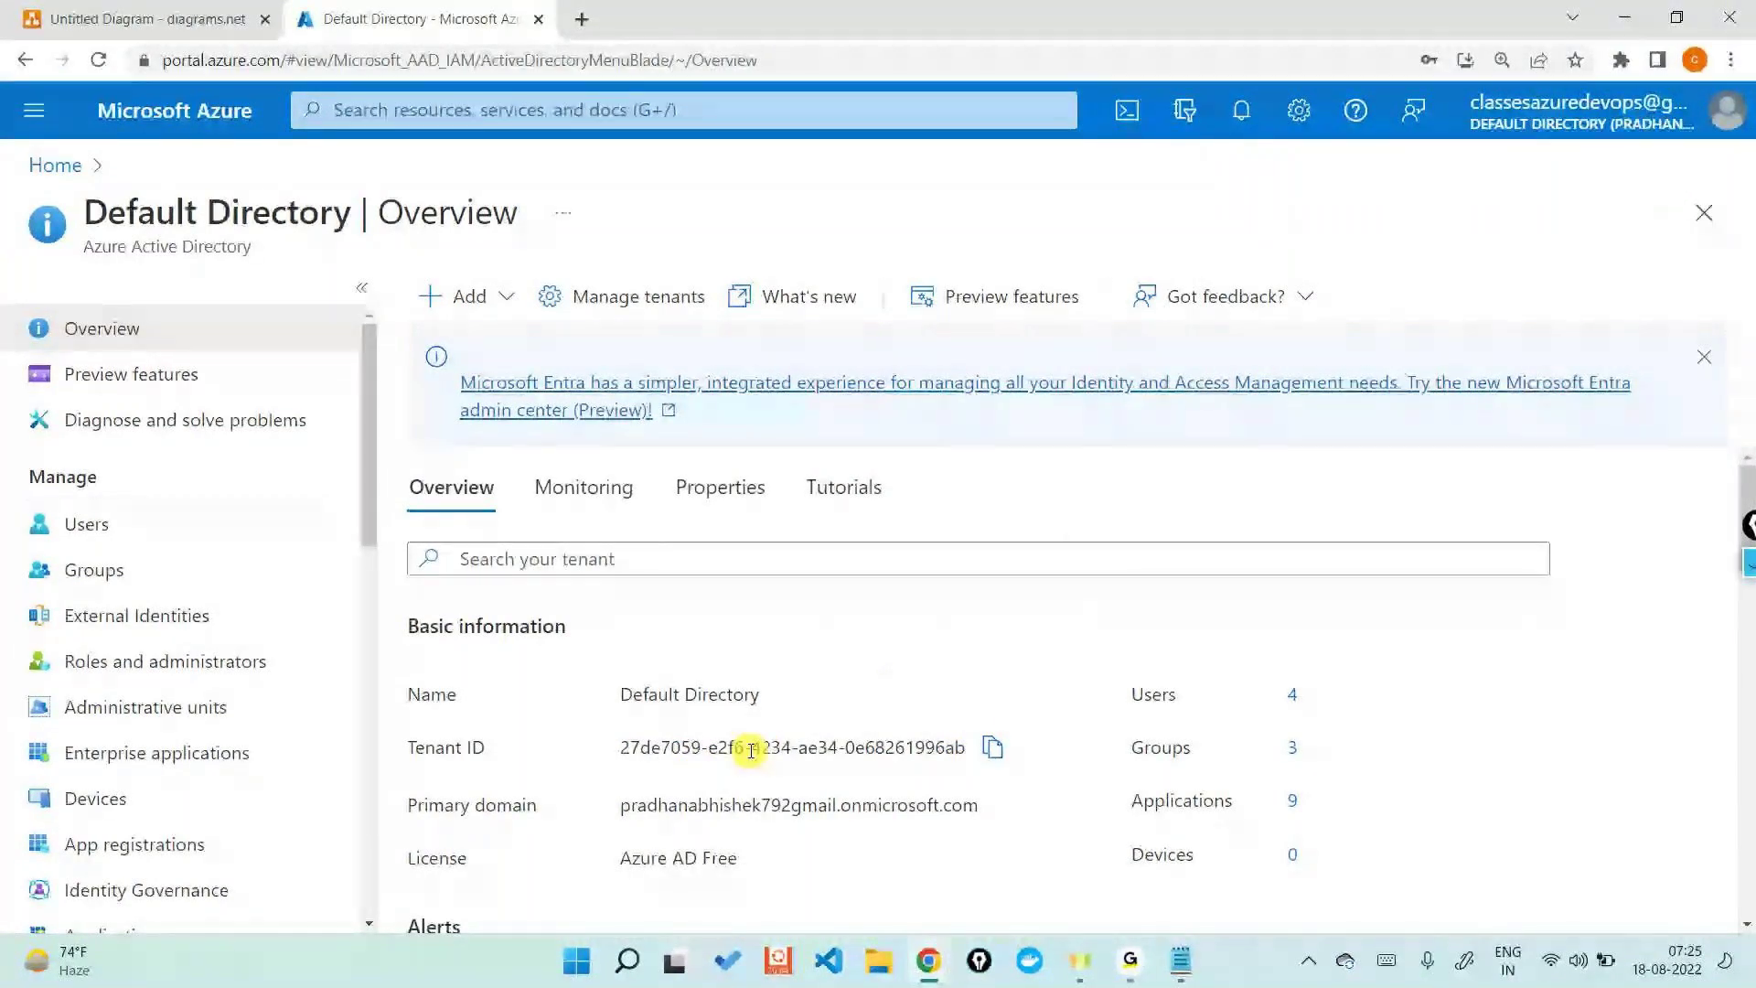
pyautogui.click(175, 16)
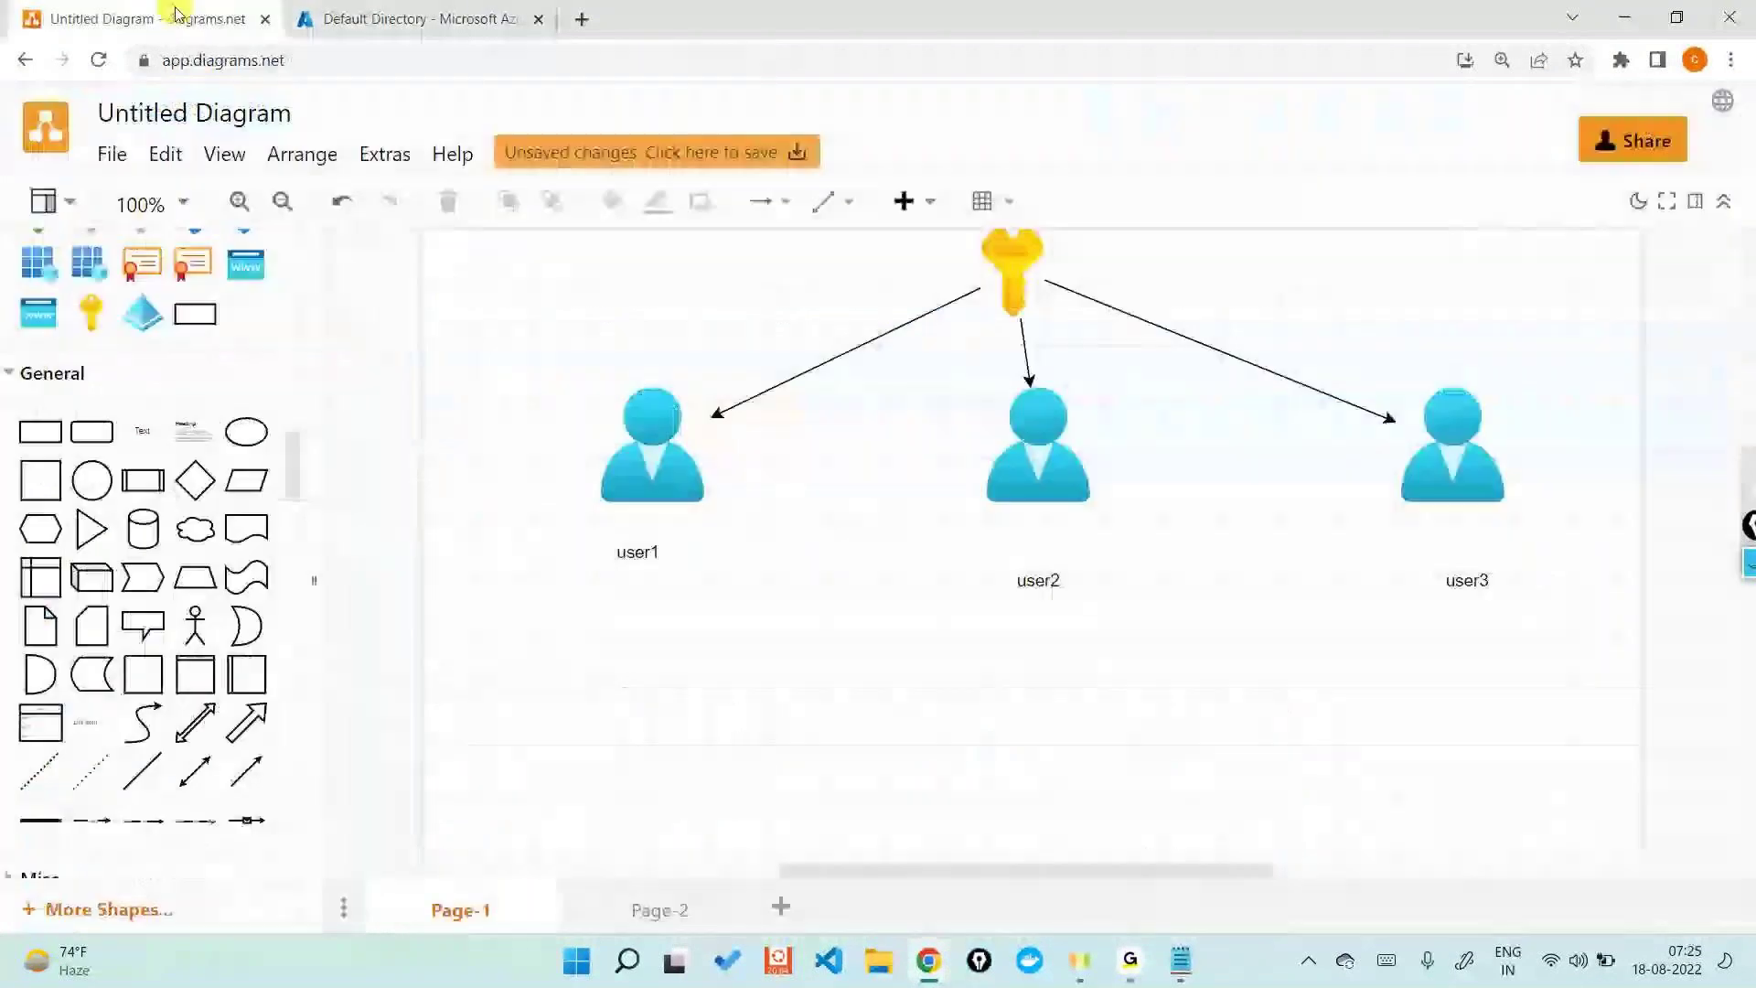
# - Add an Actor figure to the left of the key in the diagram
pyautogui.click(604, 457)
pyautogui.scroll(3, 855, 748)
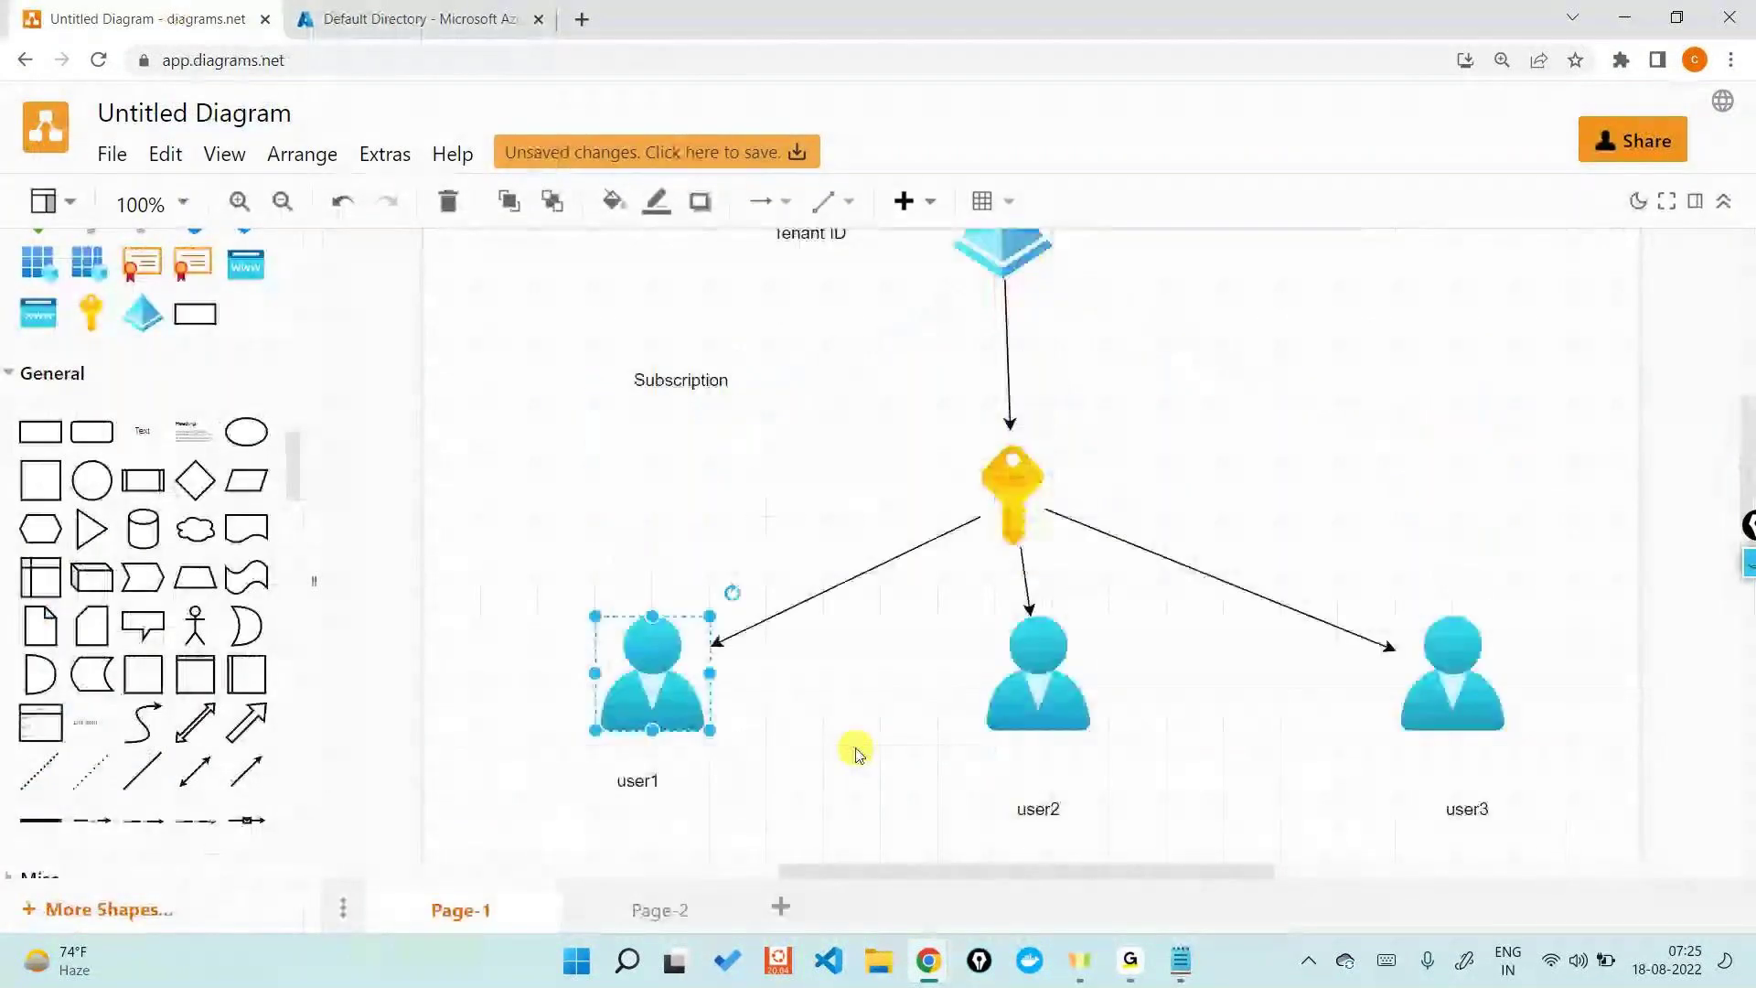
pyautogui.moveTo(296, 510); pyautogui.dragTo(980, 472)
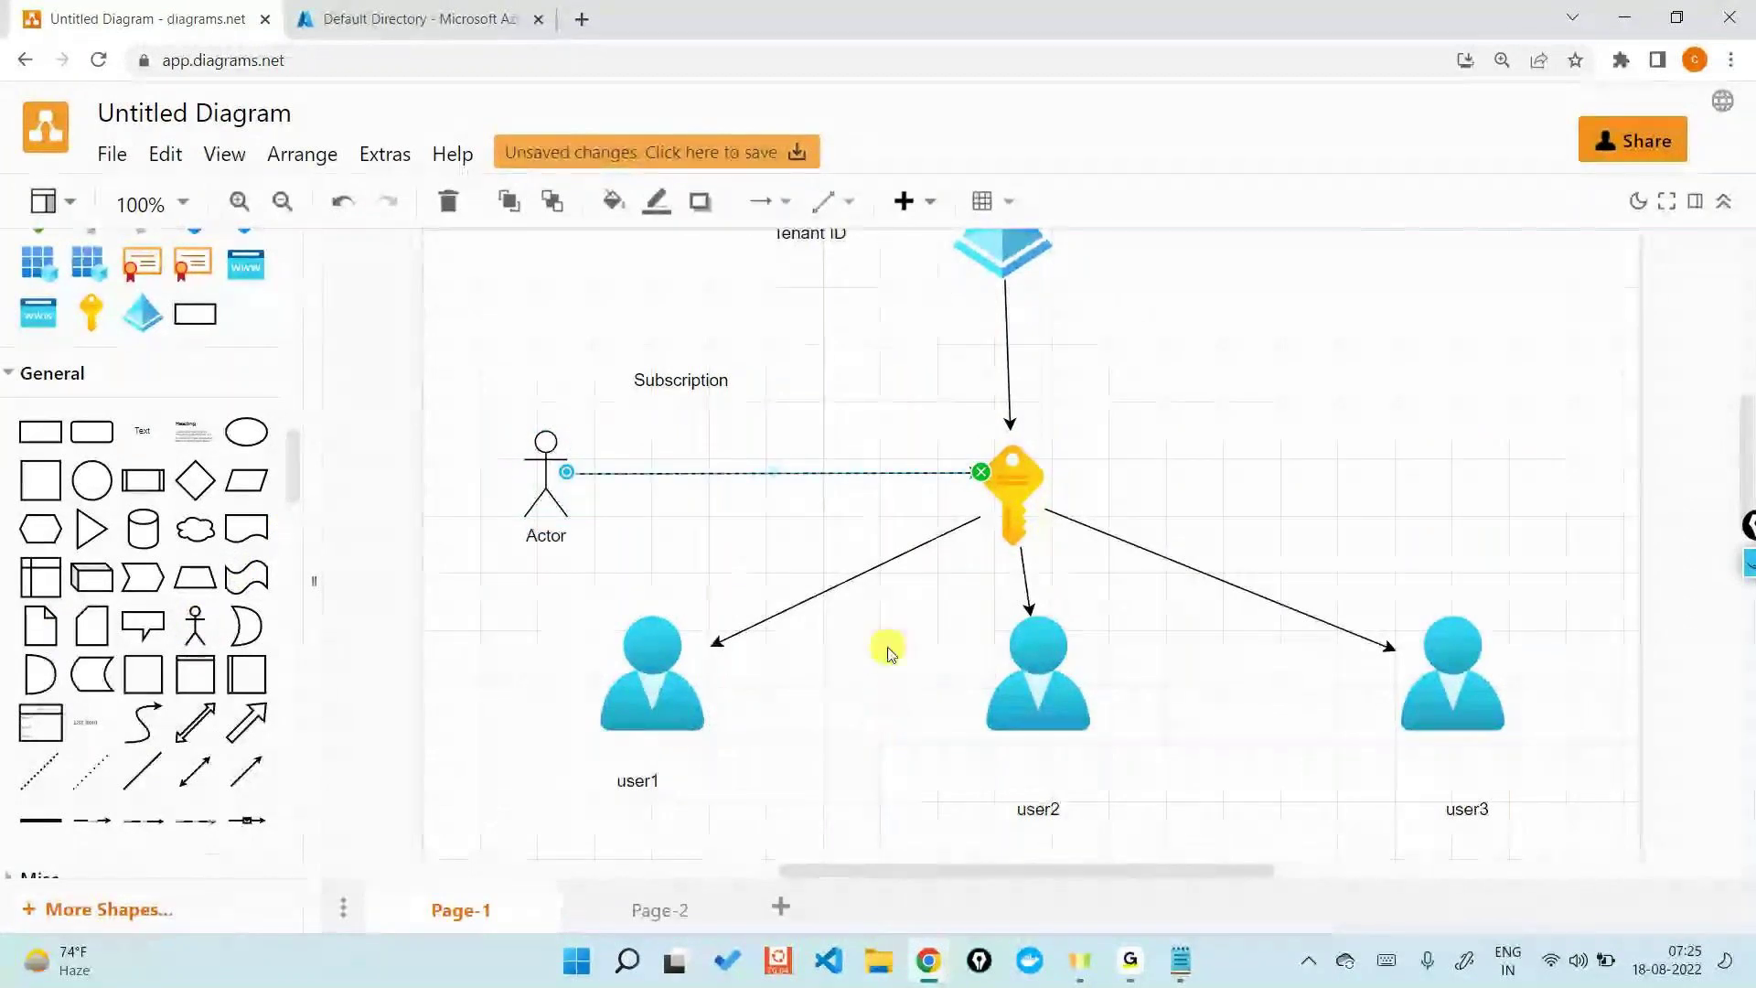
# - Replace the Actor's link to the key with a connector to the Tenant ID icon, then return to Azure home
pyautogui.scroll(3, 889, 651)
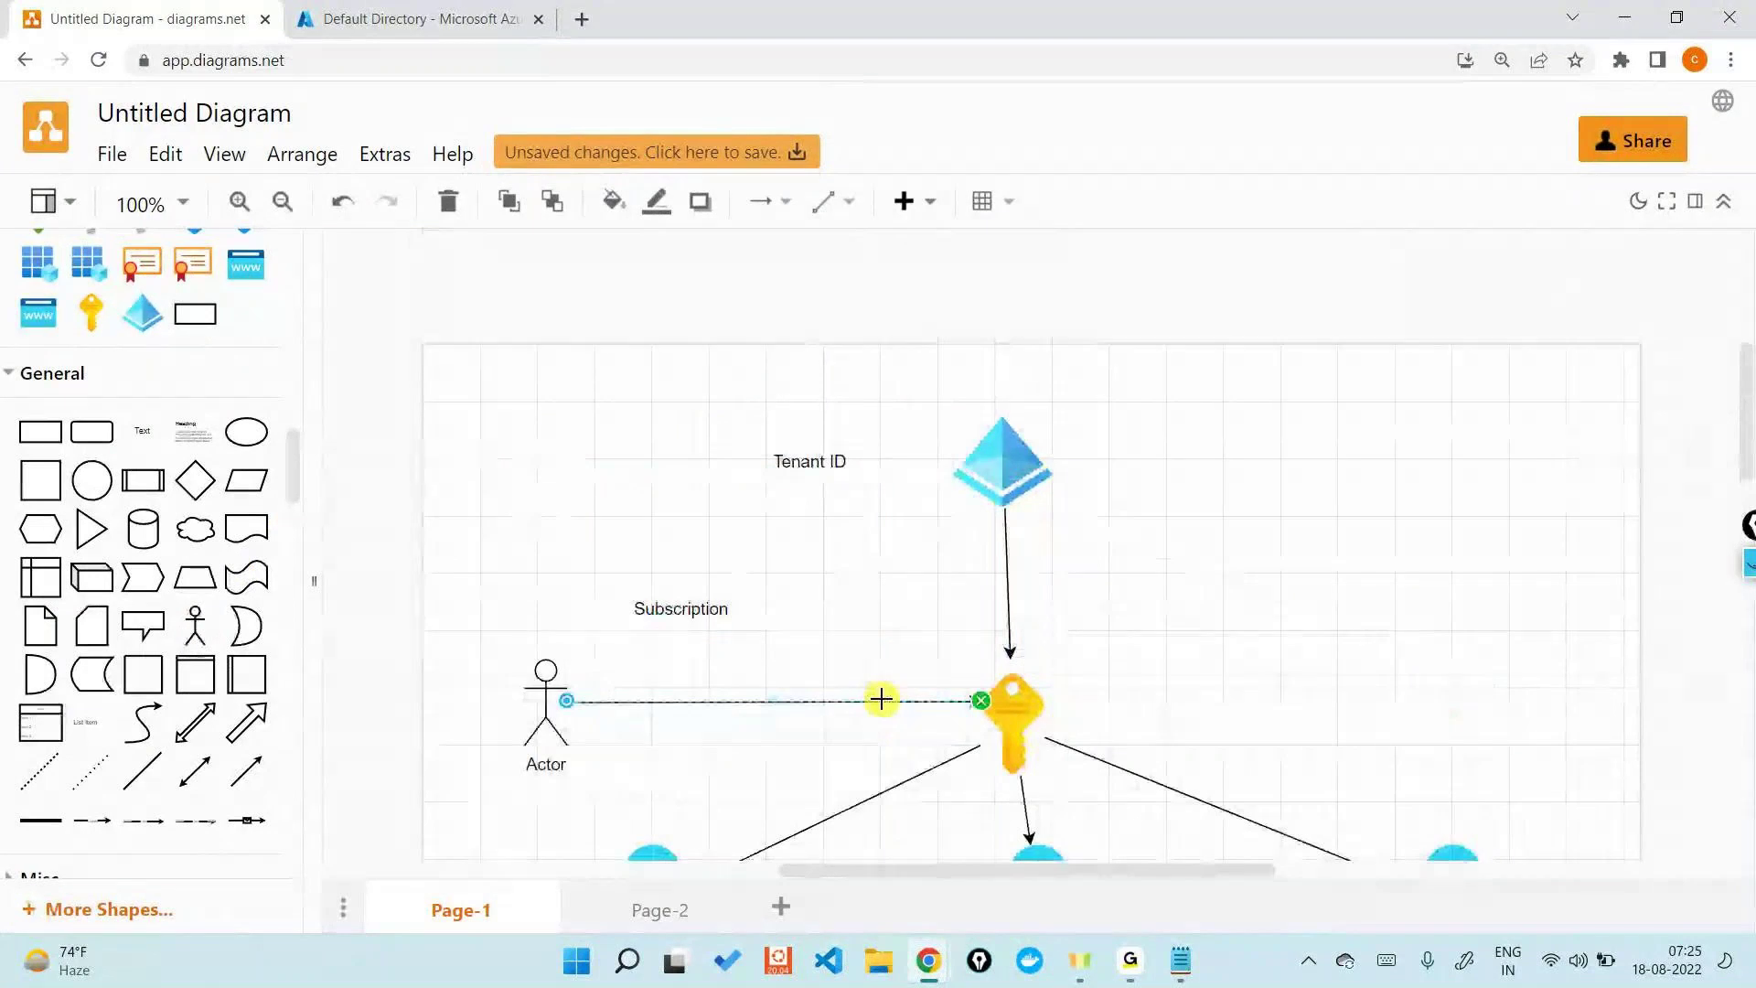
pyautogui.press('Delete')
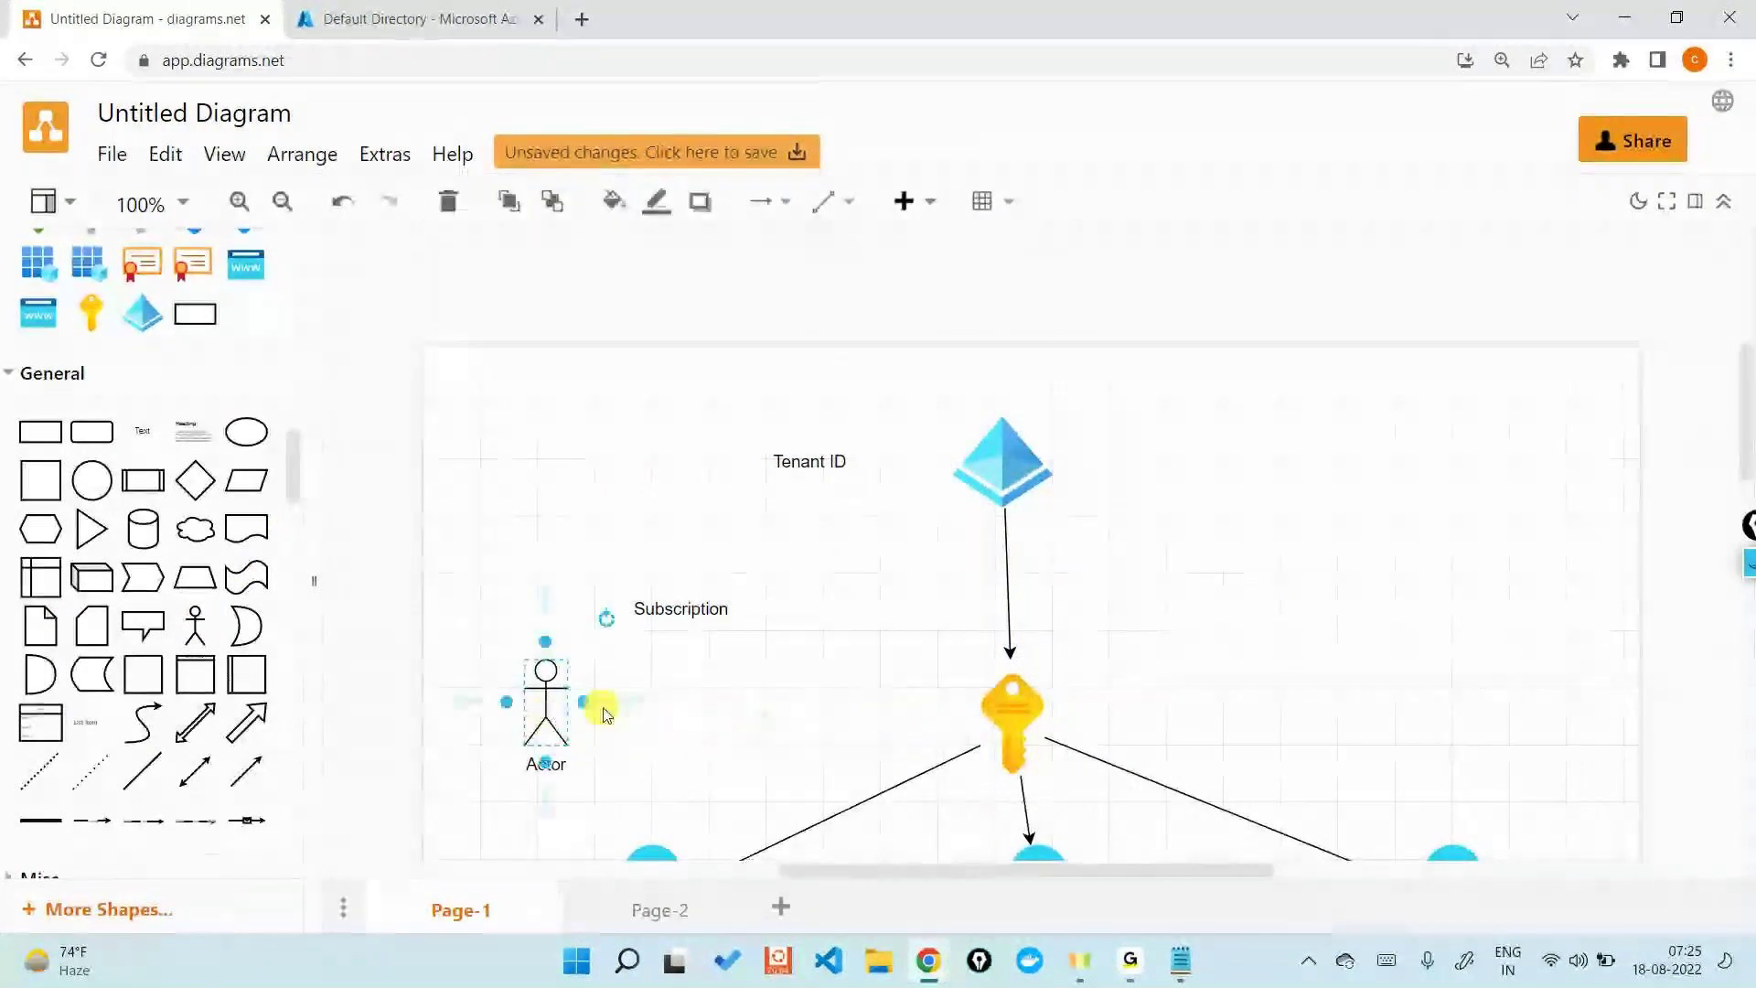
pyautogui.moveTo(594, 706); pyautogui.dragTo(949, 501)
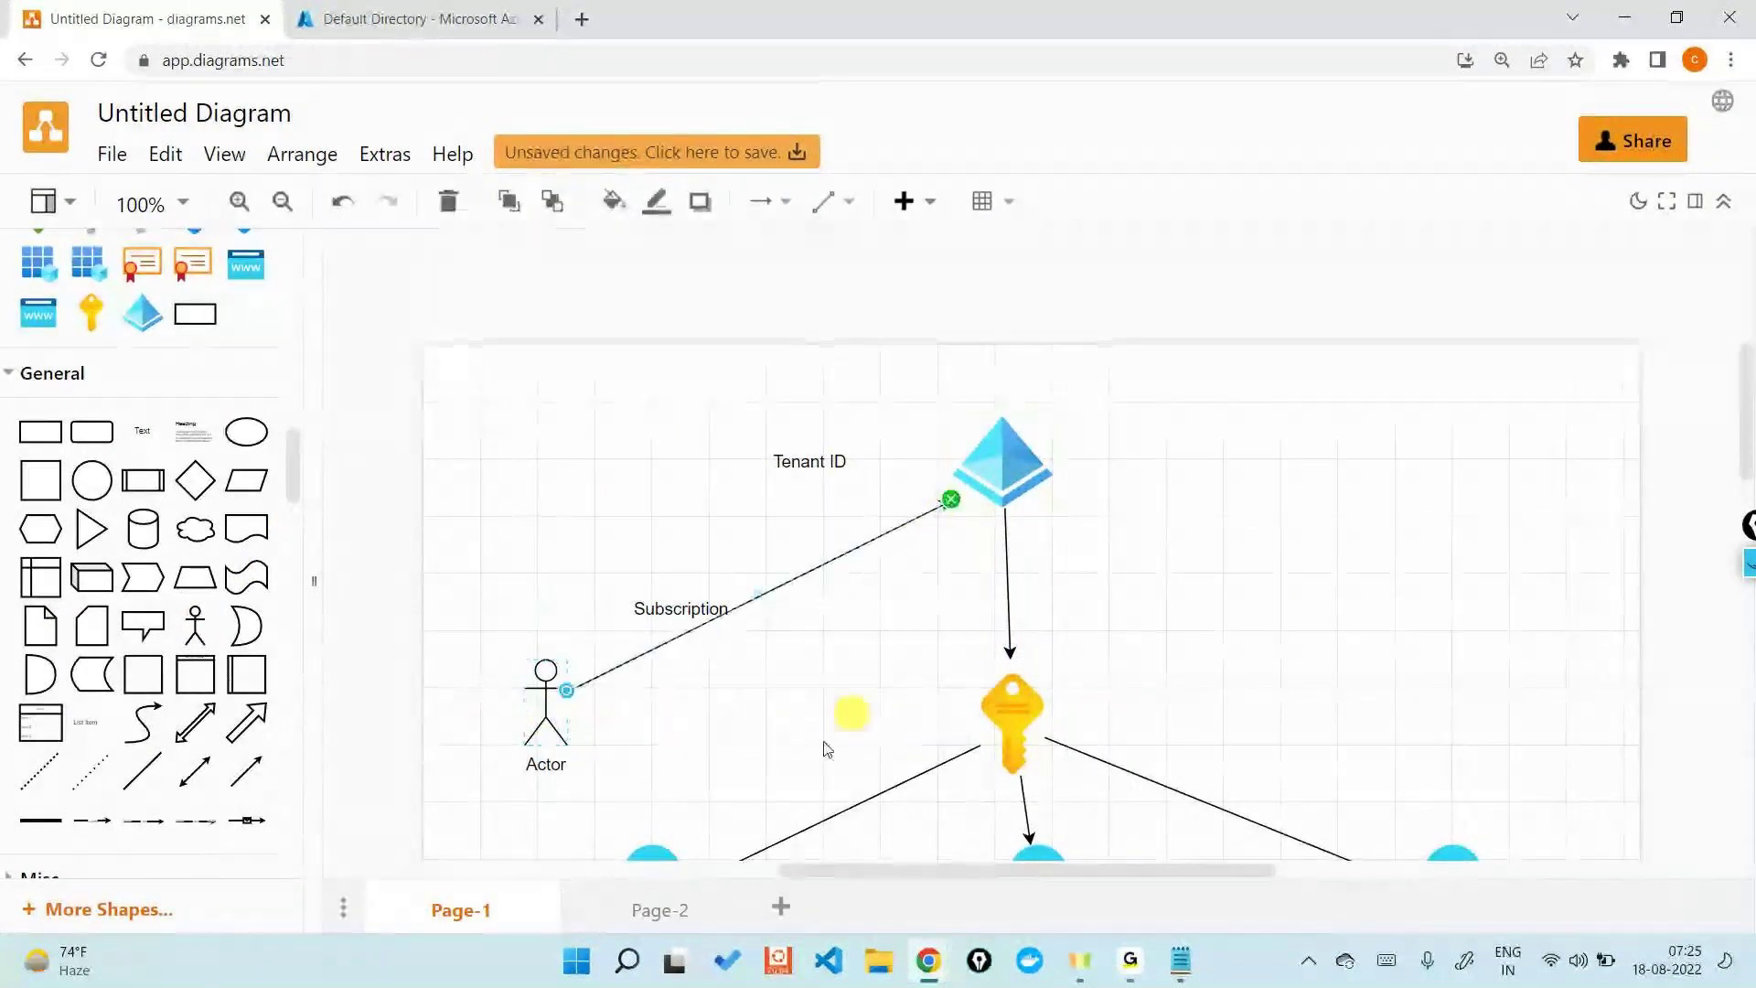
pyautogui.scroll(-2, 710, 756)
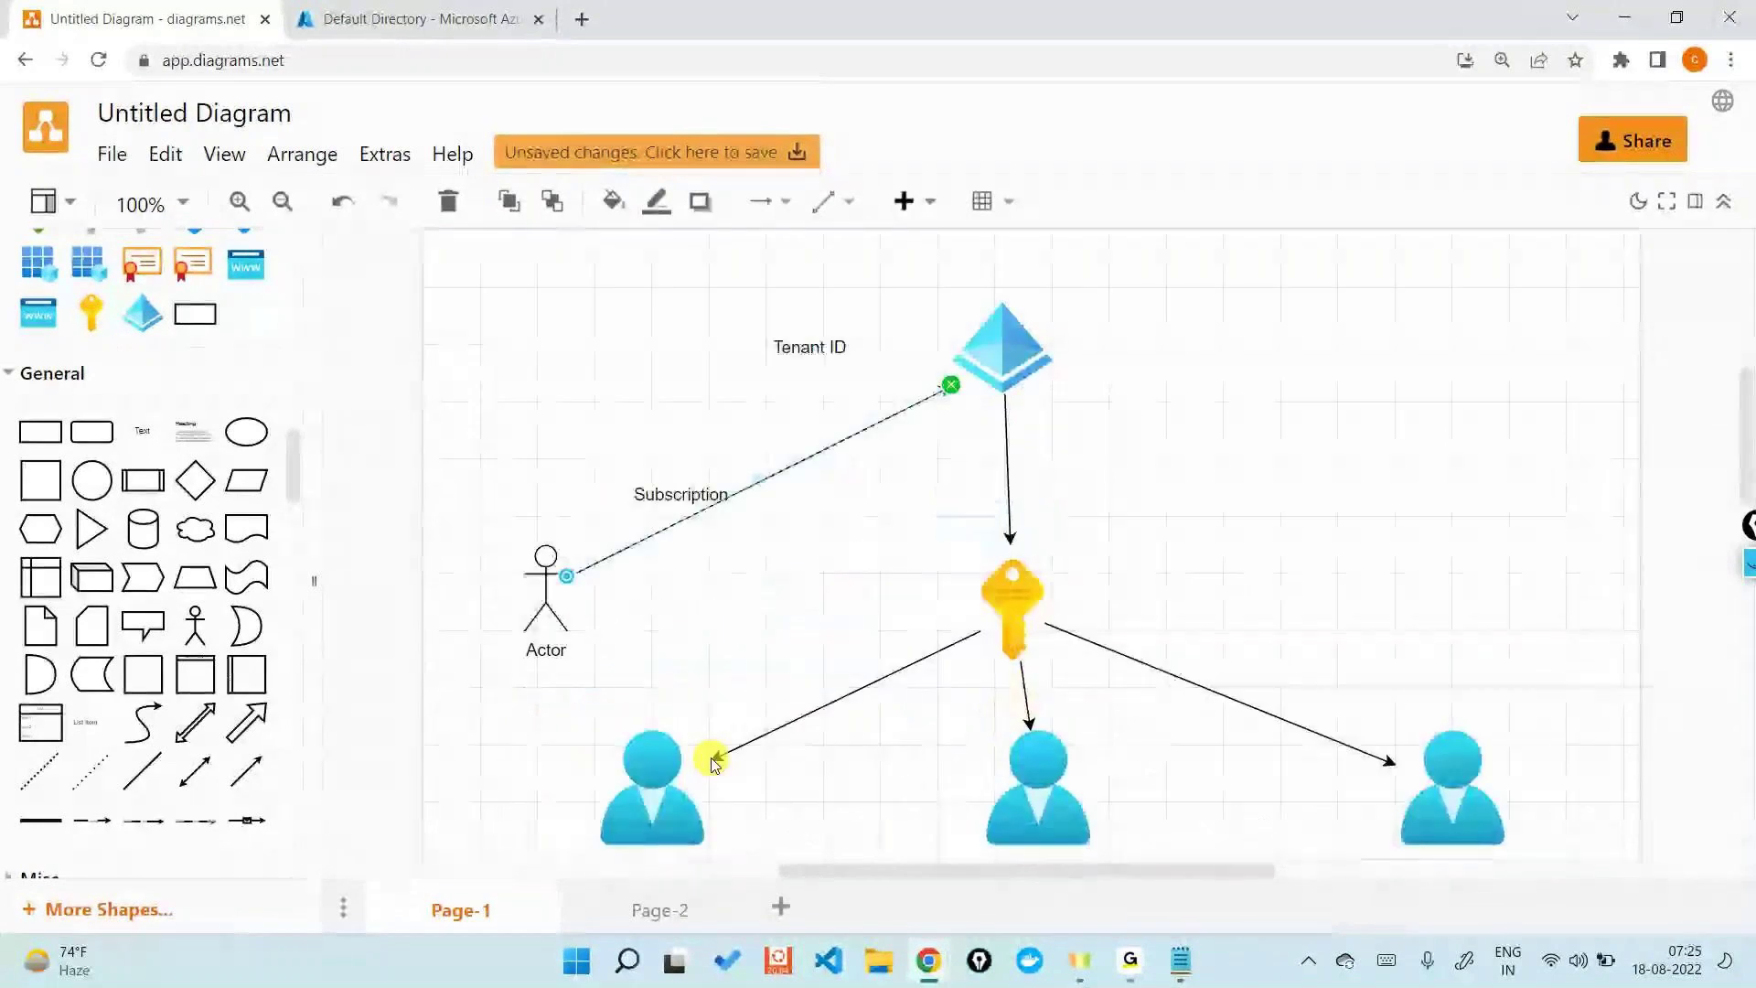
pyautogui.click(396, 7)
pyautogui.click(132, 112)
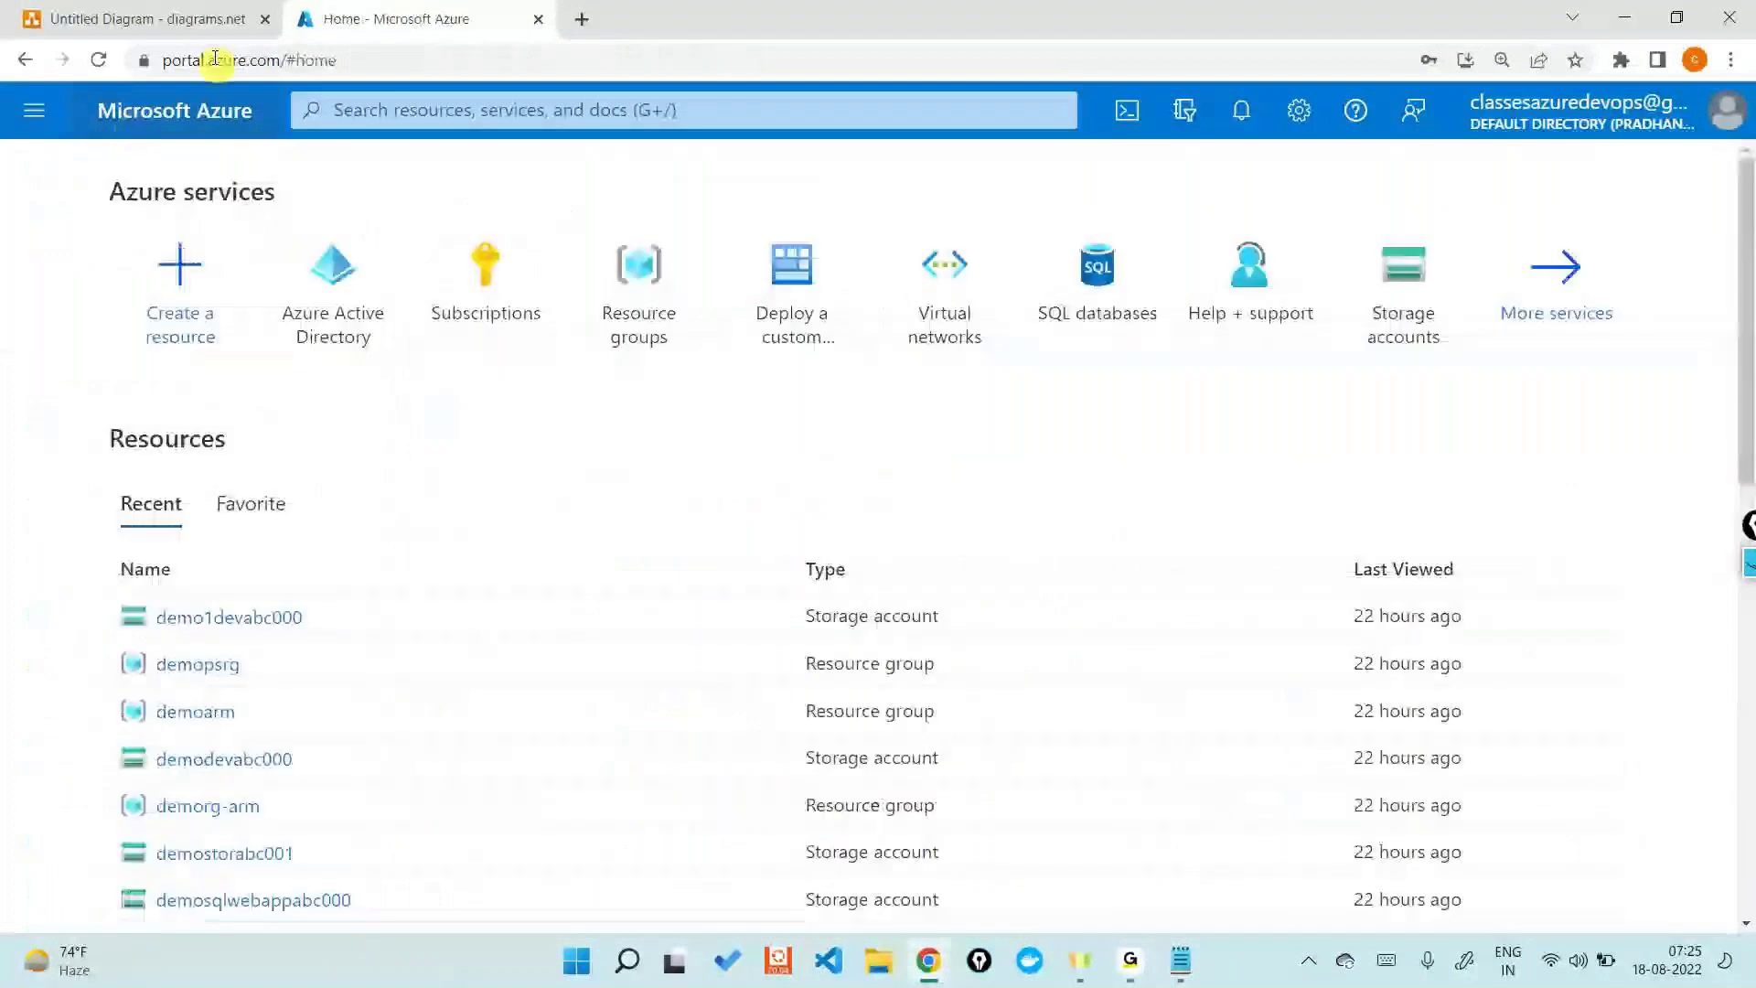
# - Select the Tenant ID icon in the diagram, then return to the admin's Azure portal
pyautogui.click(188, 16)
pyautogui.click(1011, 347)
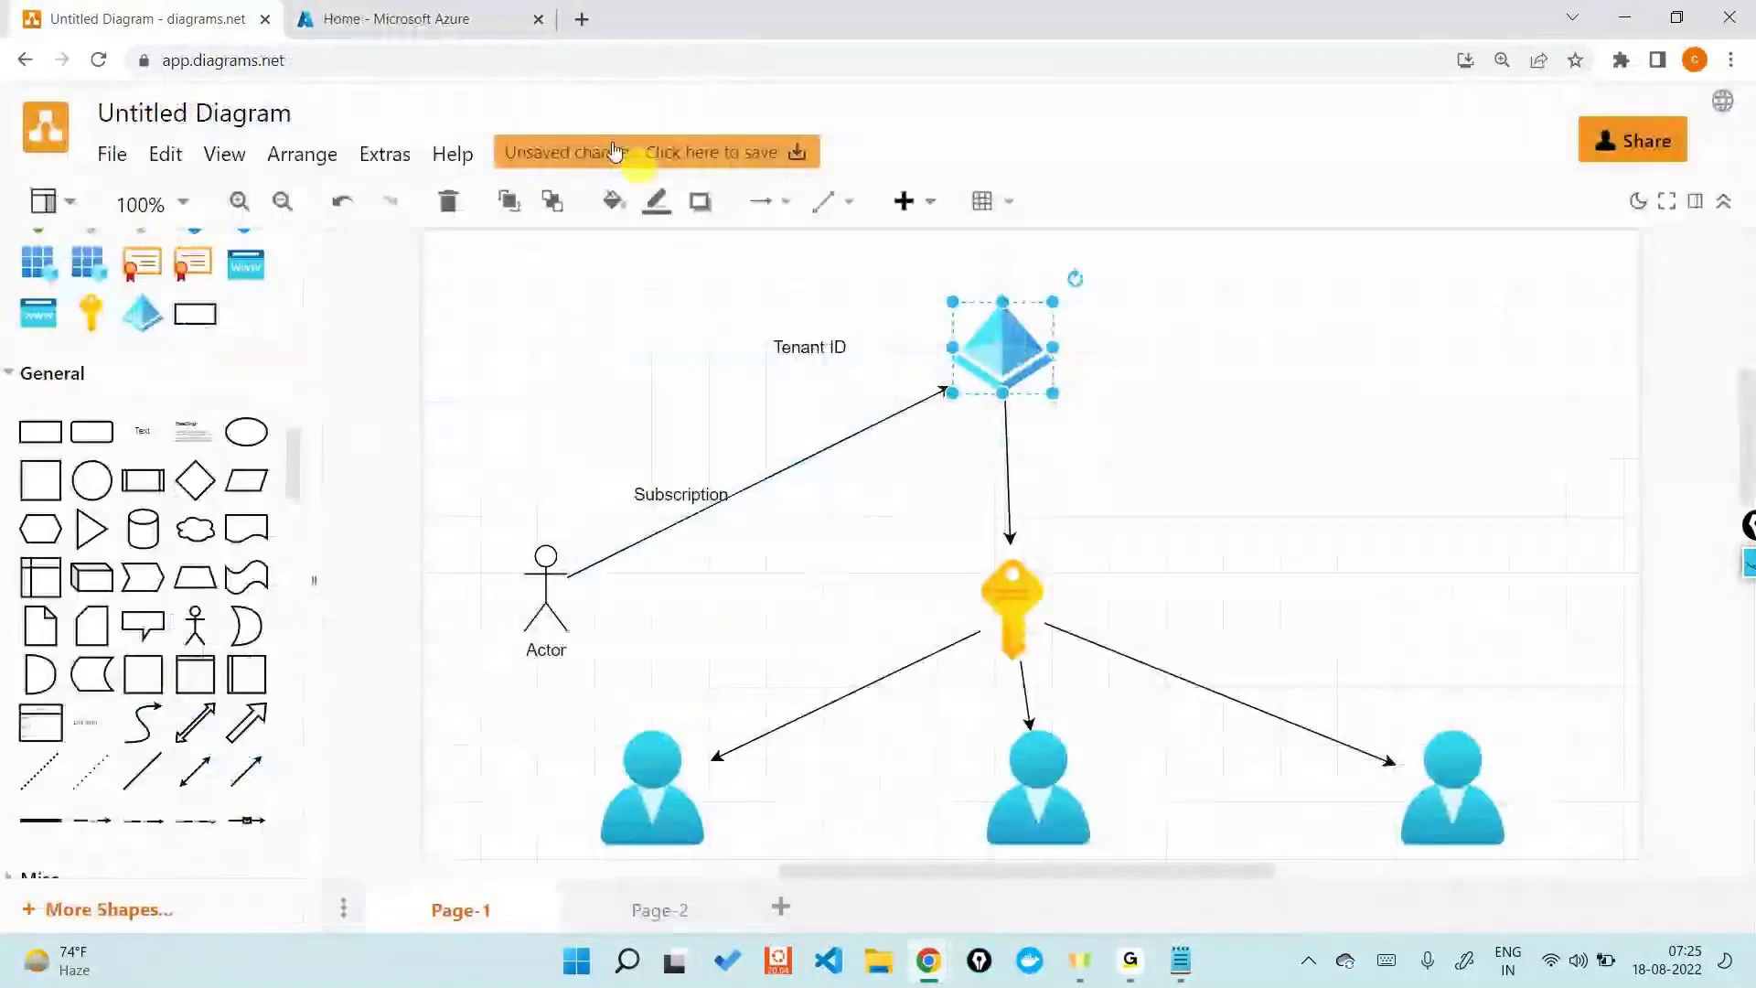
pyautogui.click(494, 19)
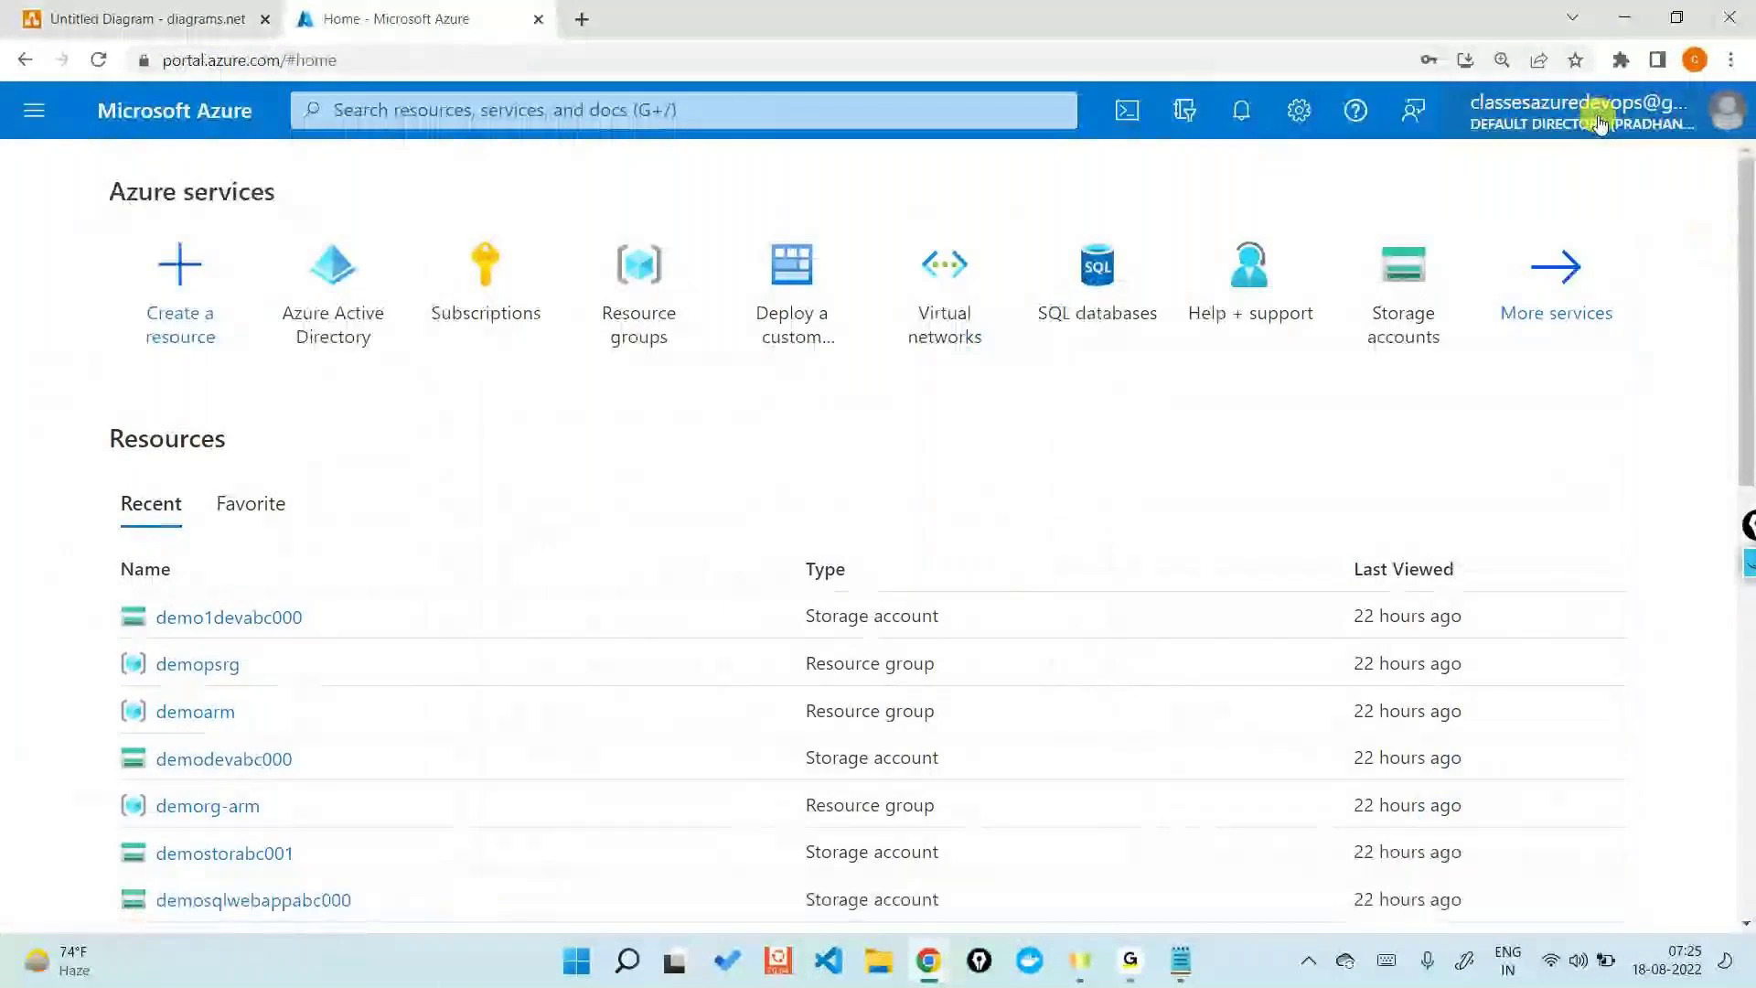
# - Search 'su' and open Subscriptions, showing one active Visual Studio Enterprise subscription with Owner role
pyautogui.click(923, 99)
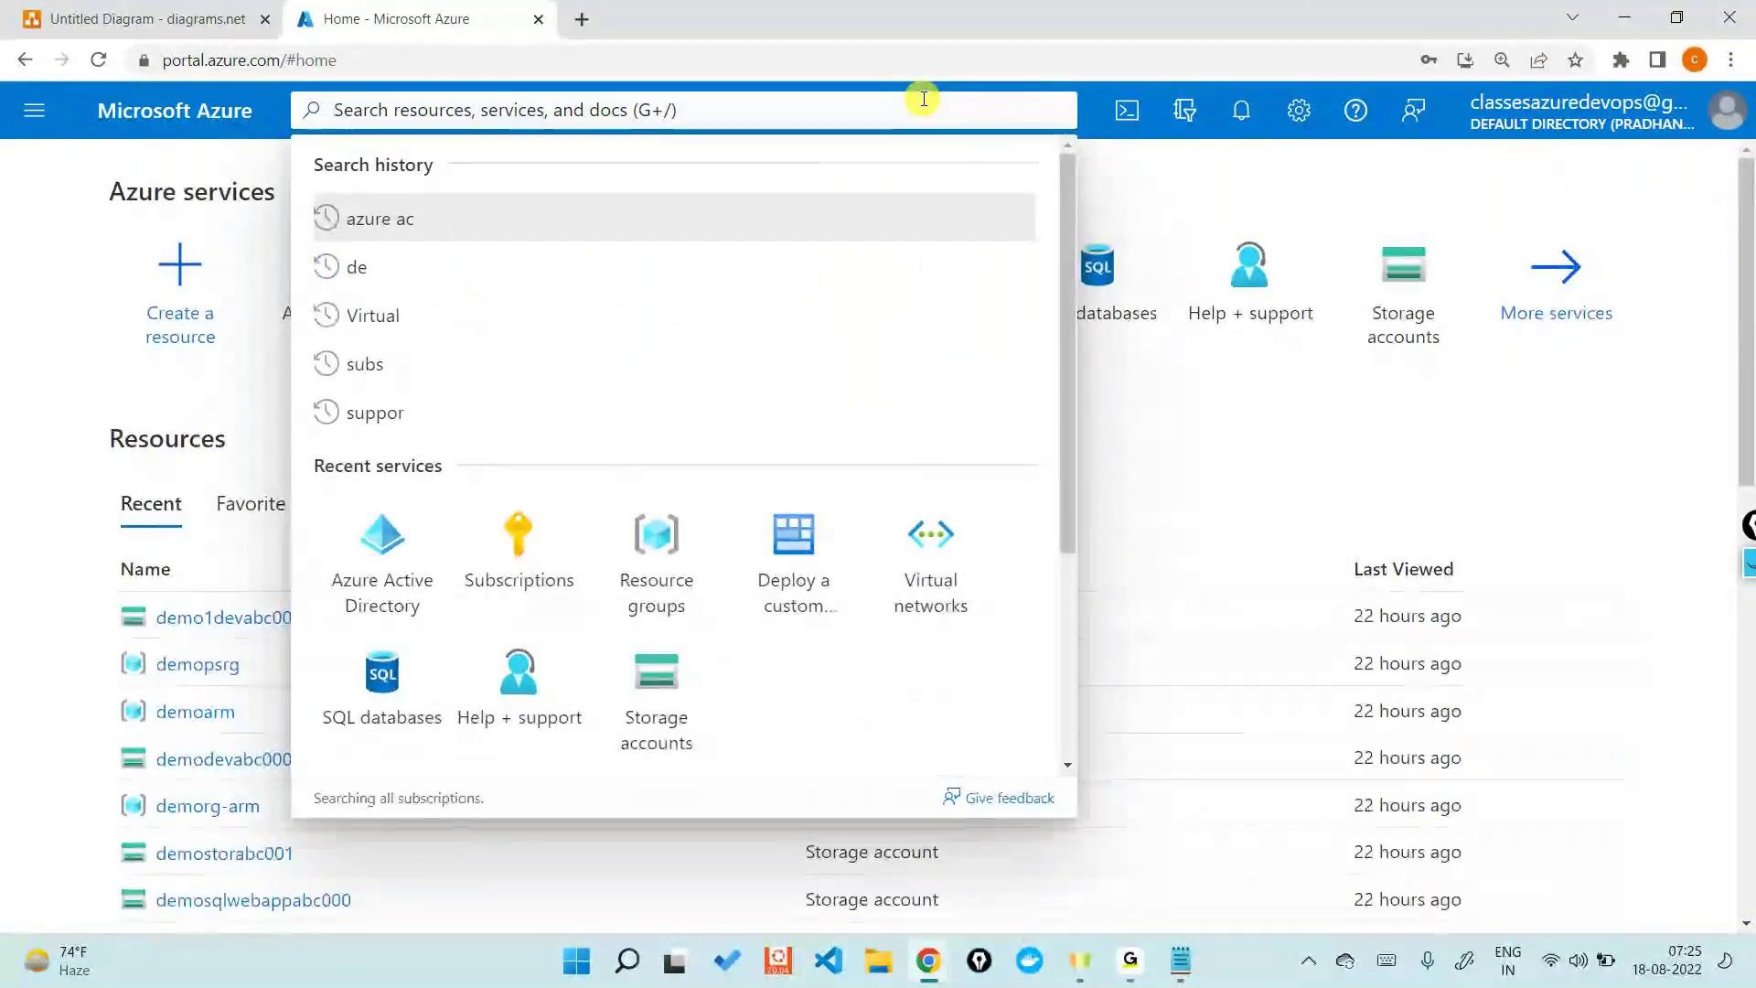
pyautogui.write('s')
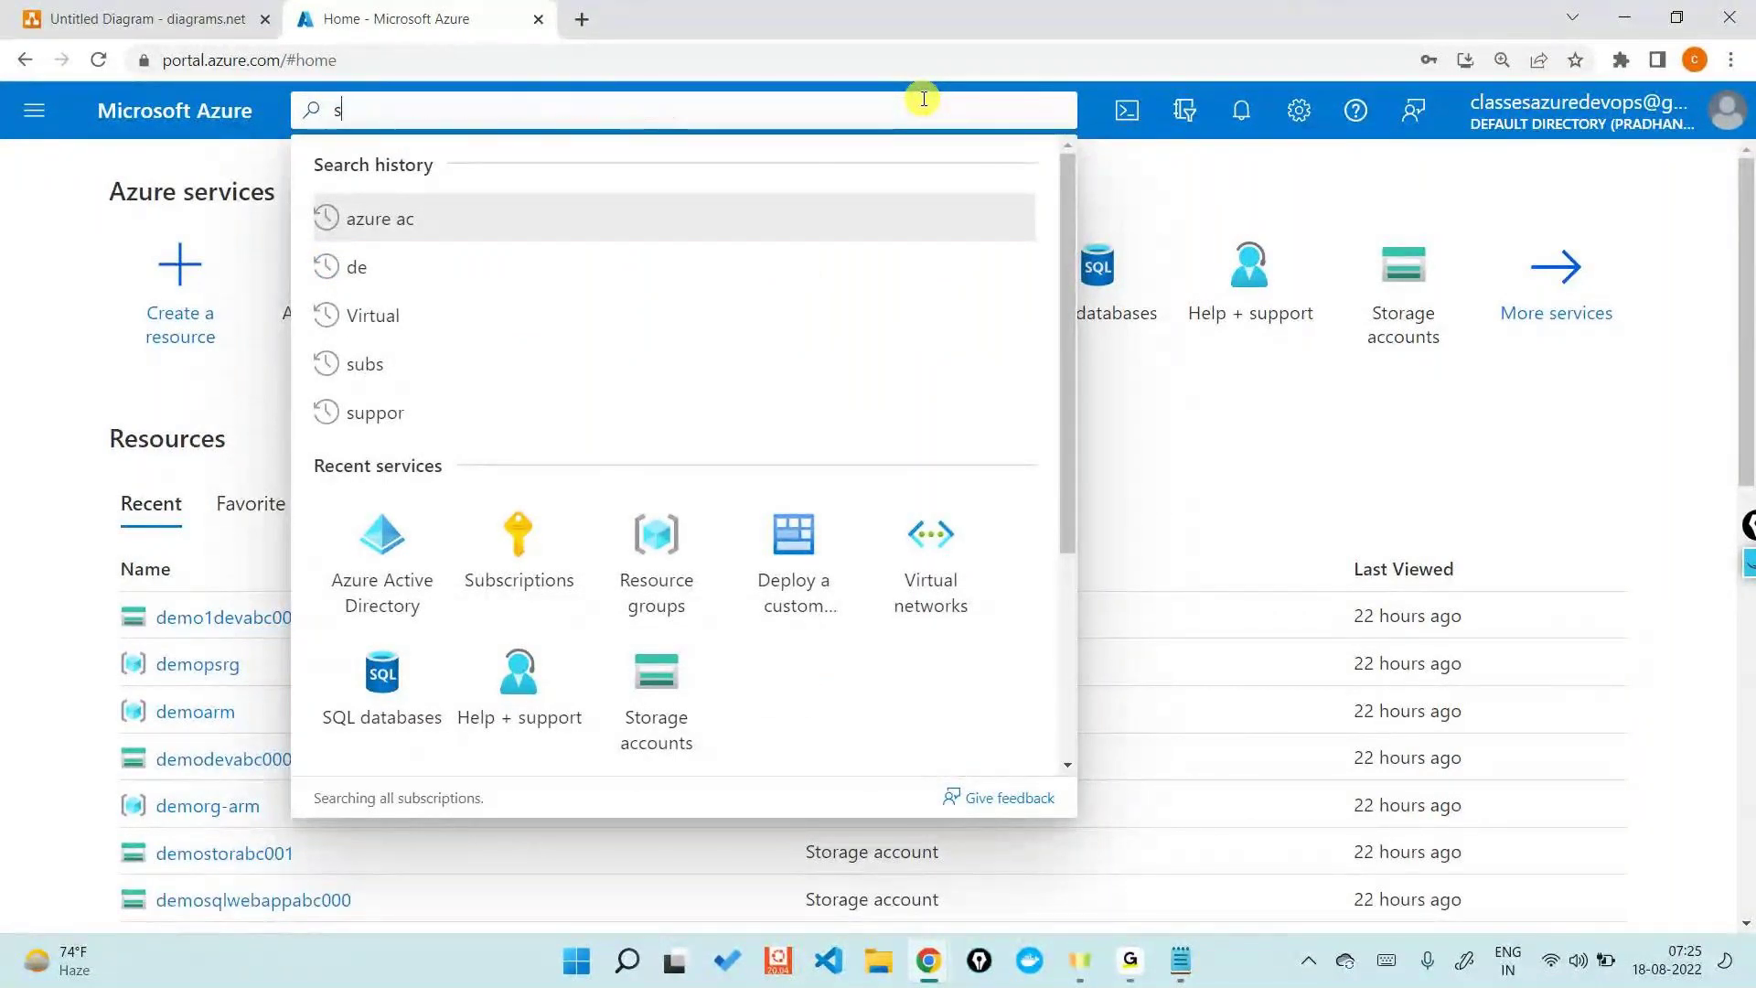
pyautogui.write('u')
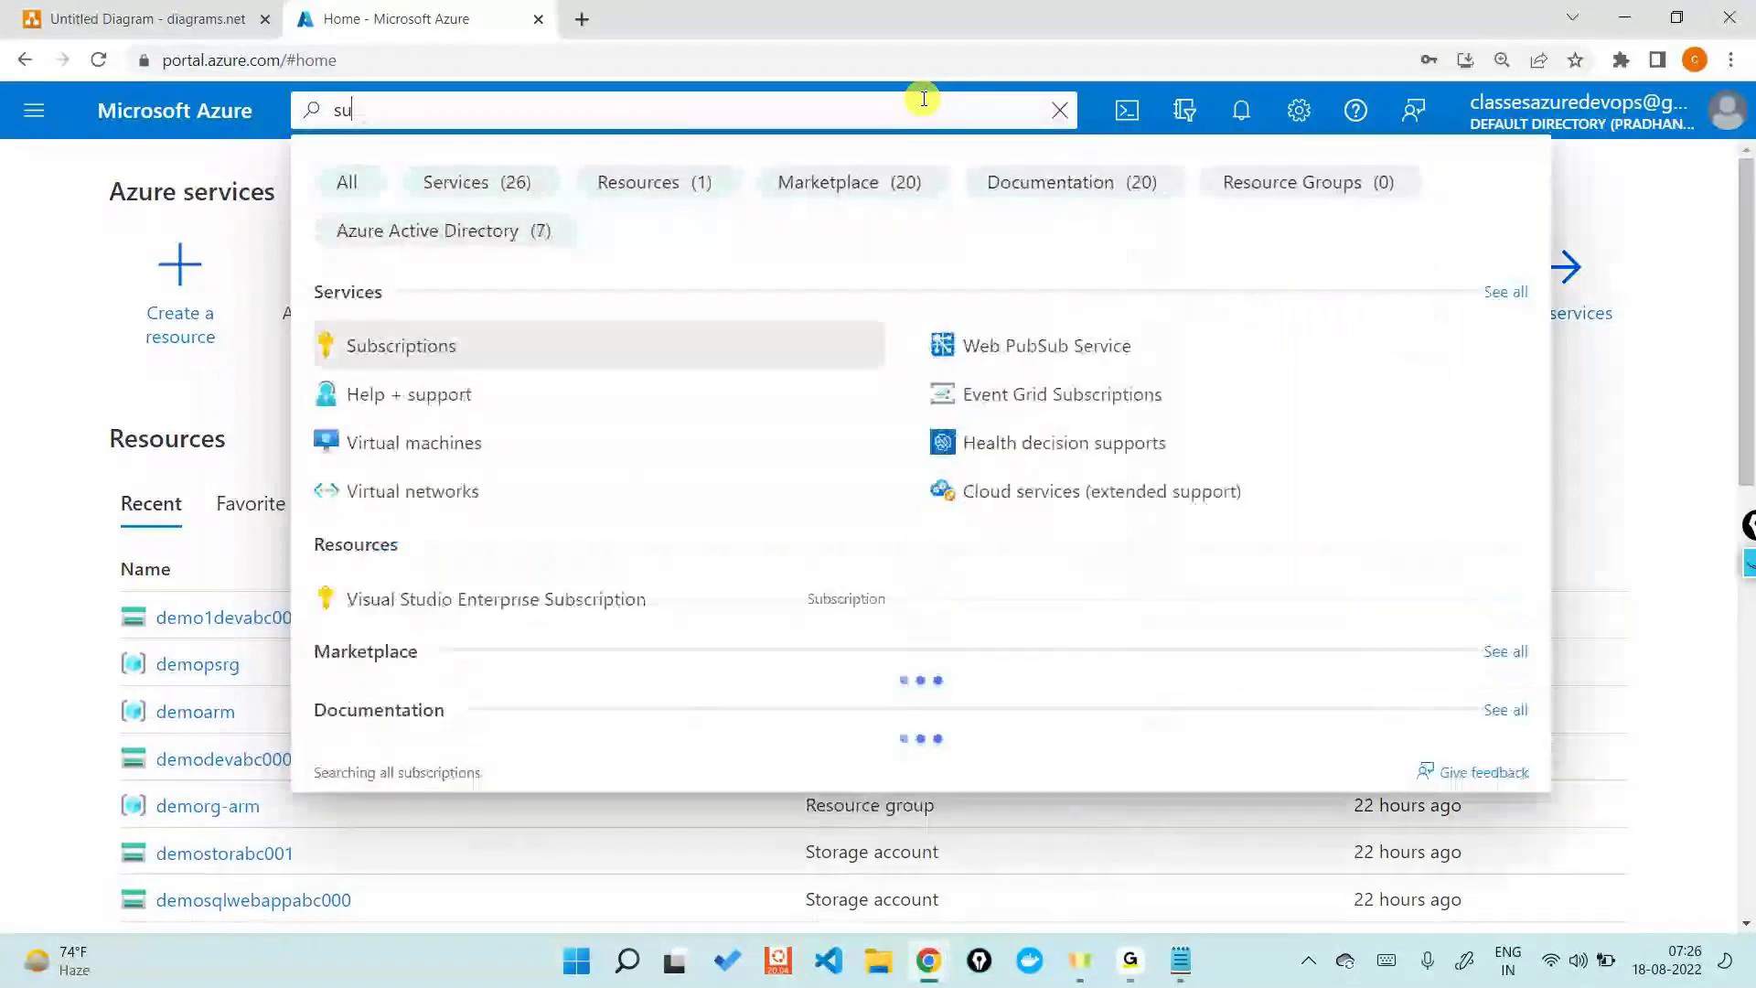
pyautogui.click(513, 345)
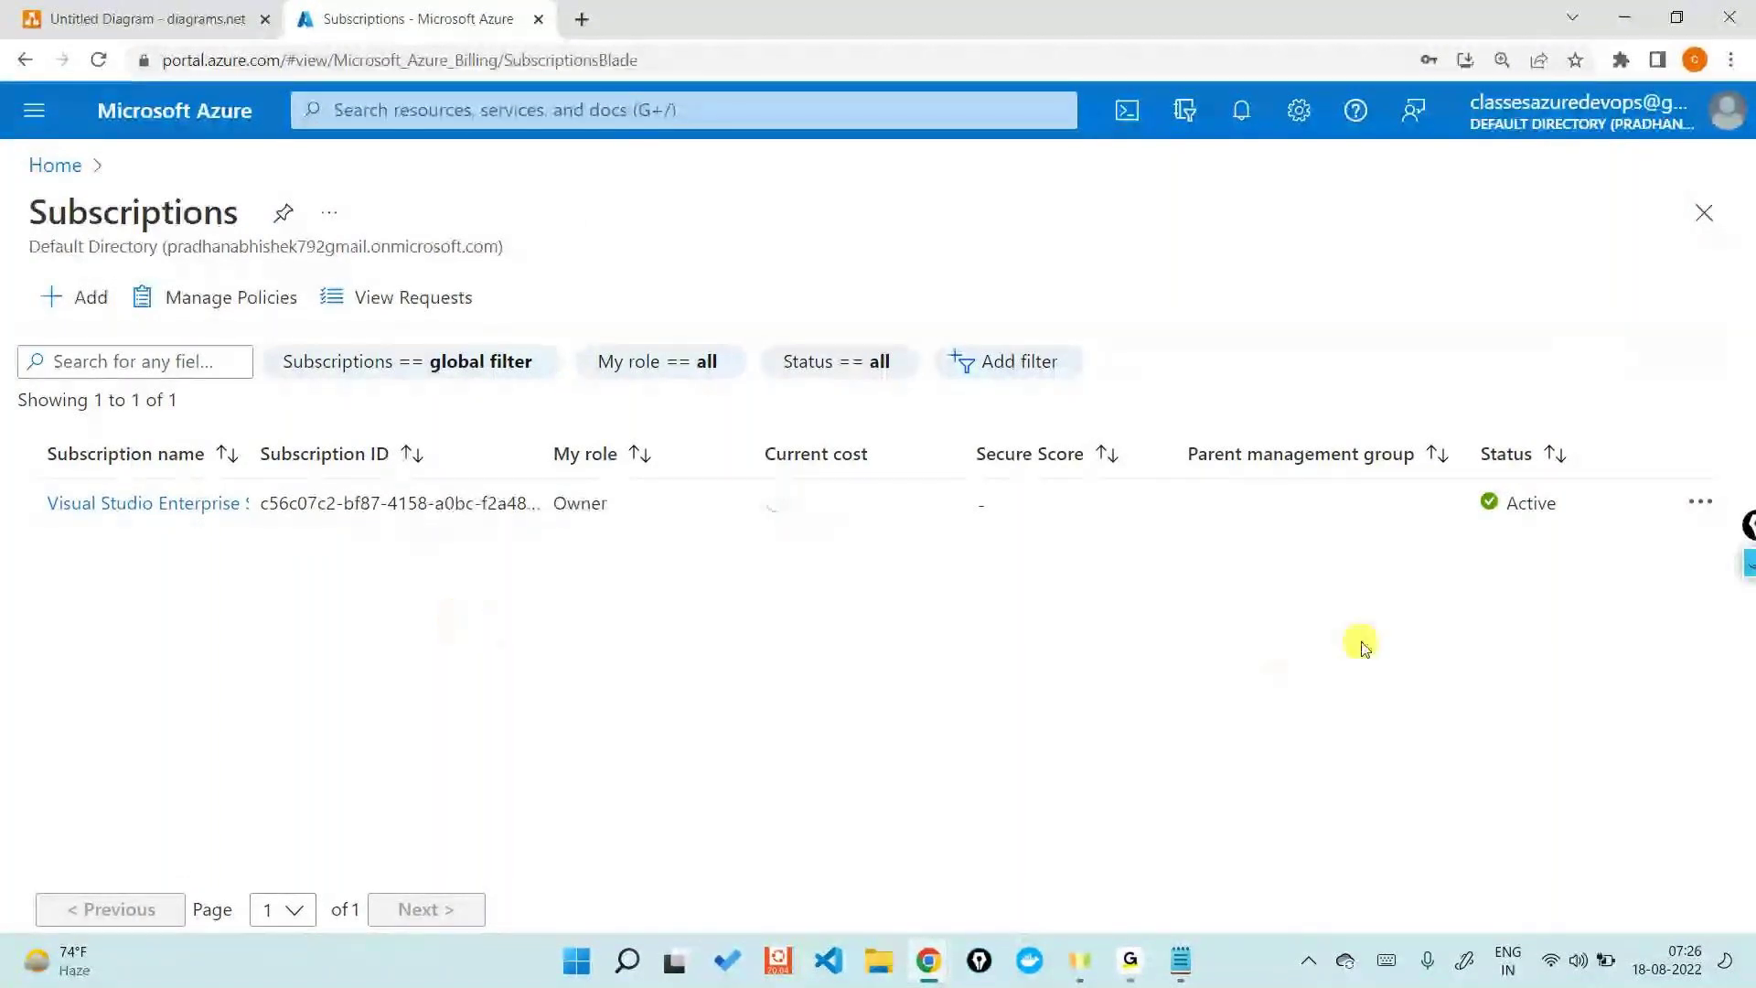
pyautogui.moveTo(930, 968)
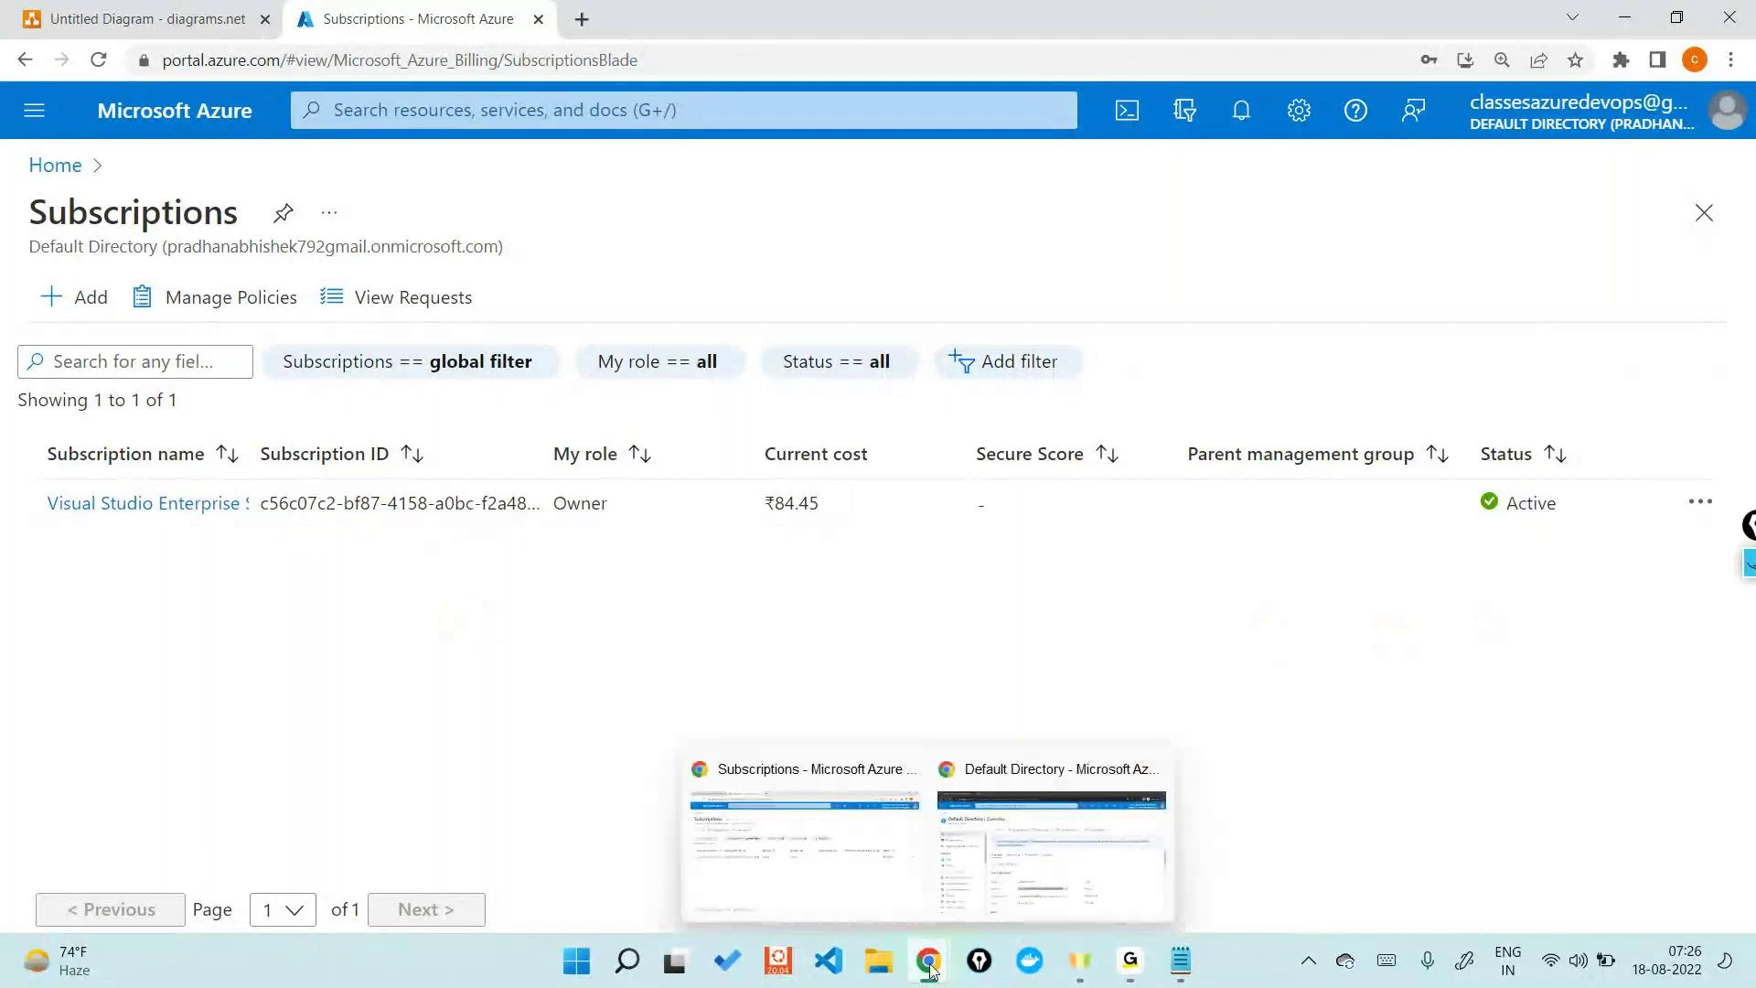
# - In User1's incognito window, go Home, search 'sub' and open Subscriptions, which lists none
pyautogui.click(976, 890)
pyautogui.moveTo(1514, 134)
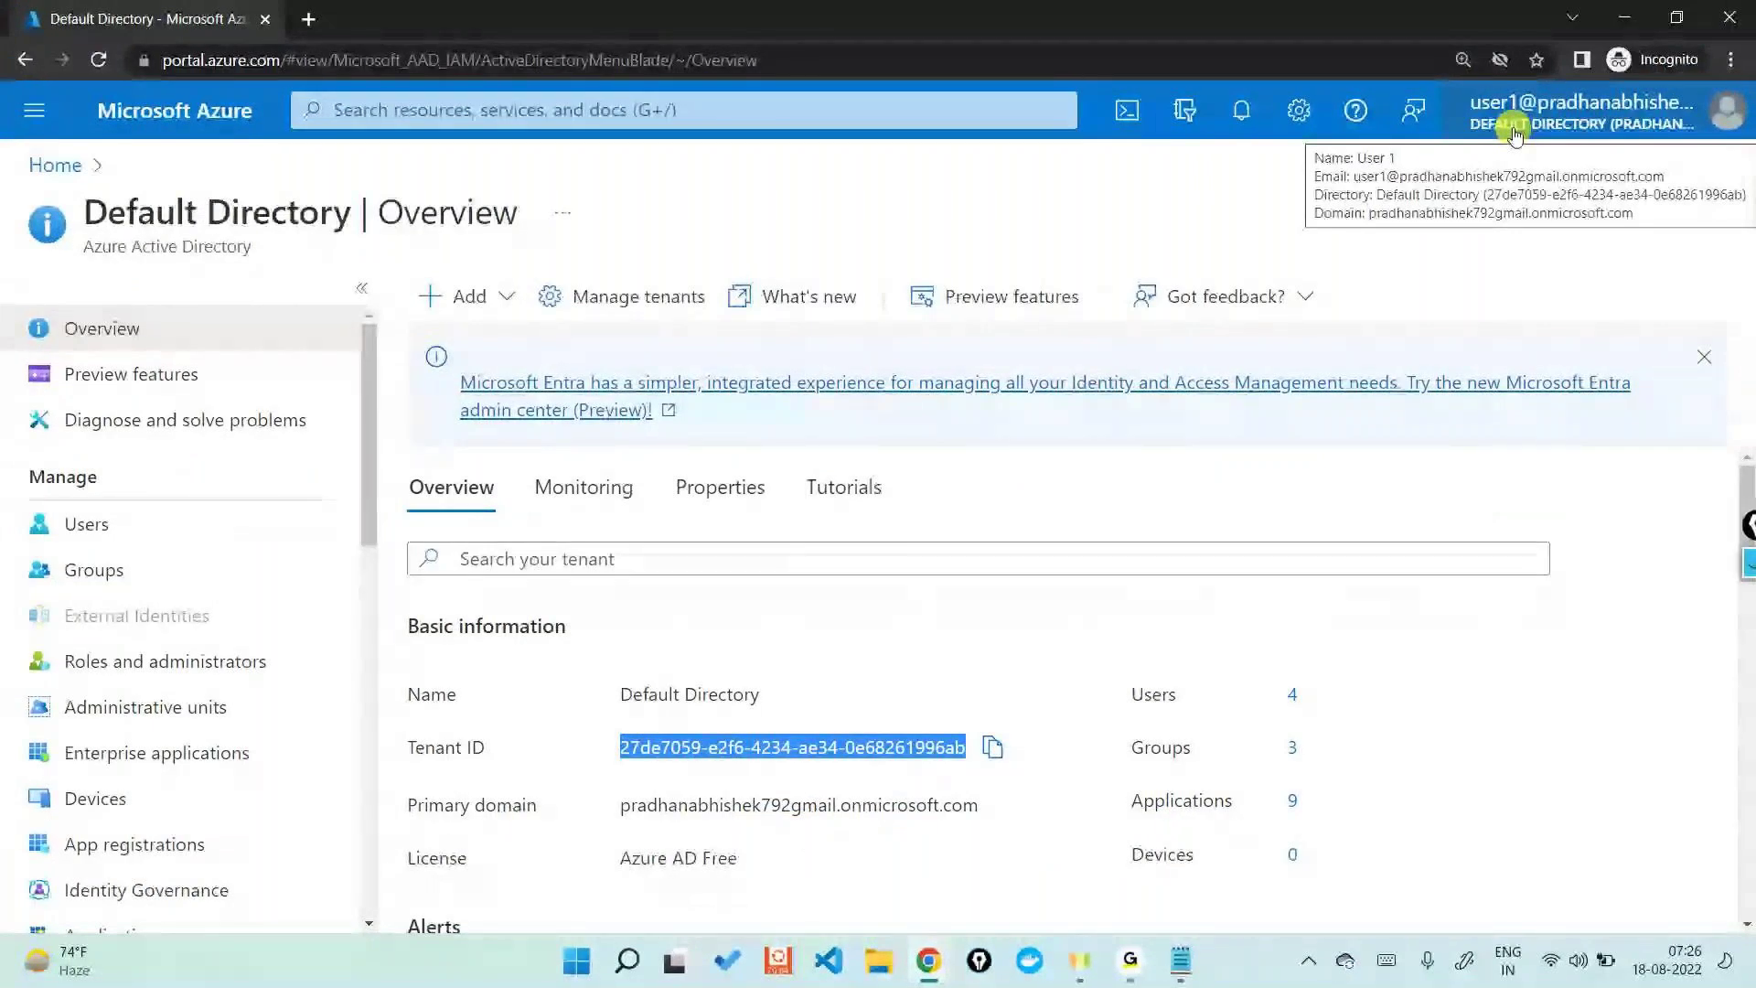
pyautogui.click(53, 165)
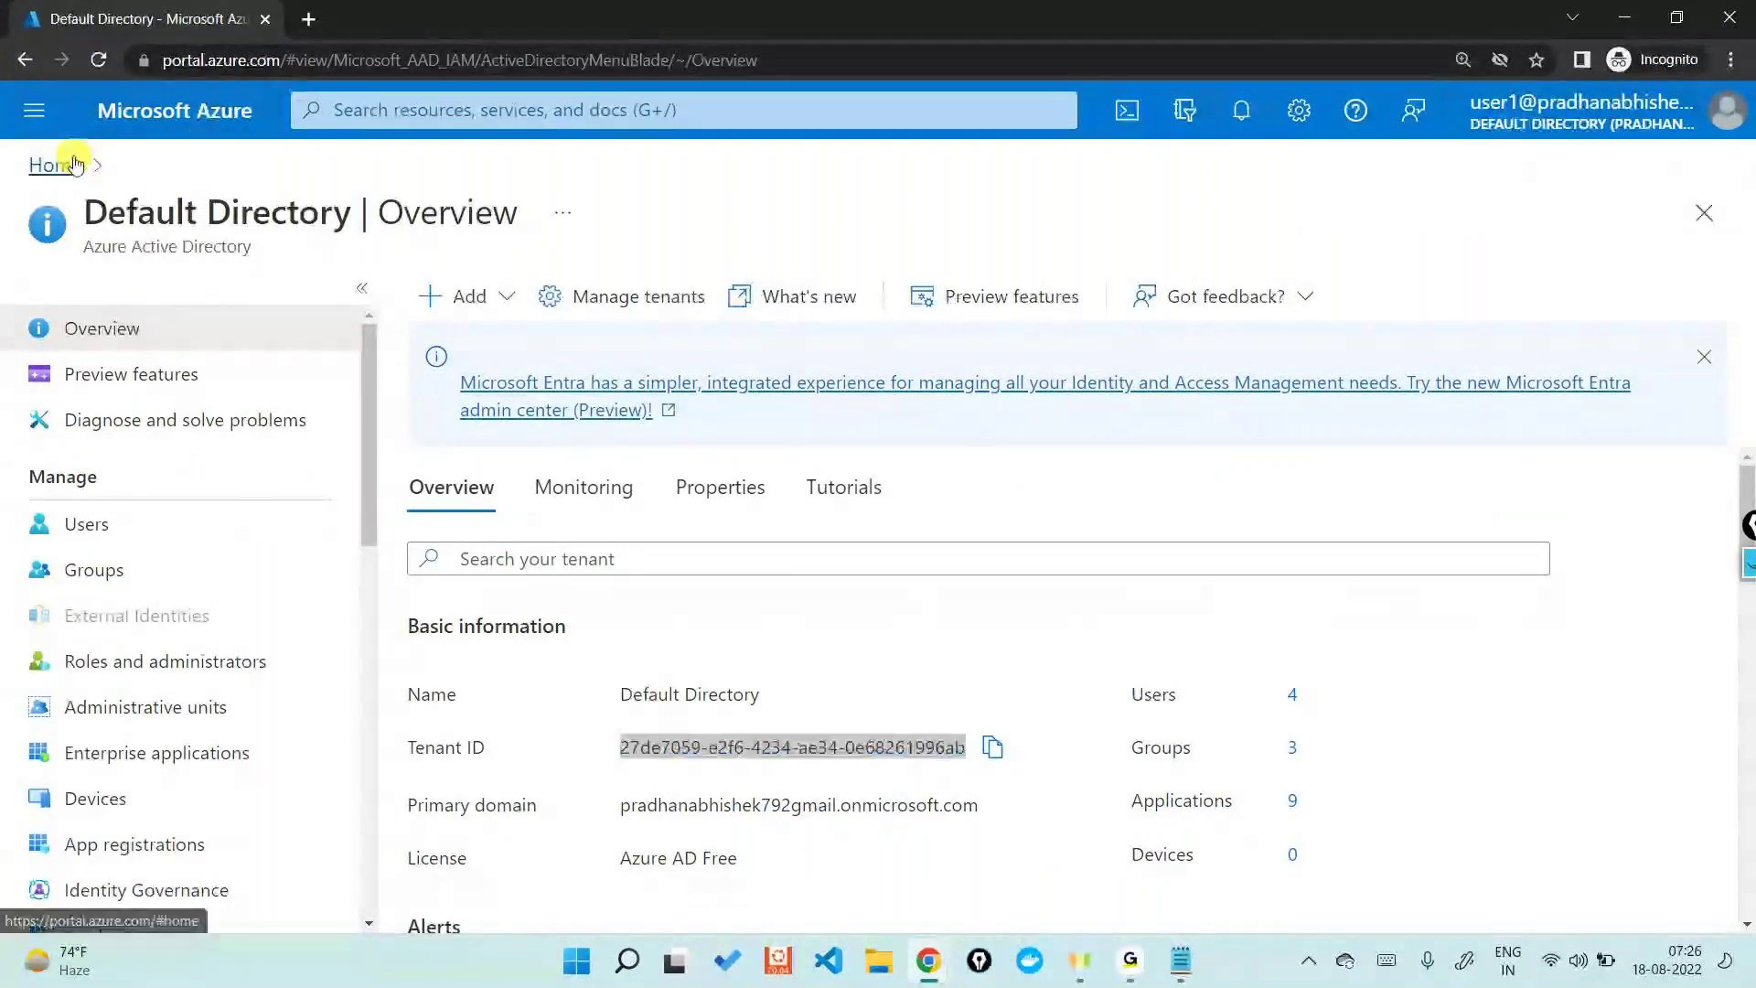
pyautogui.click(470, 115)
pyautogui.write('sub')
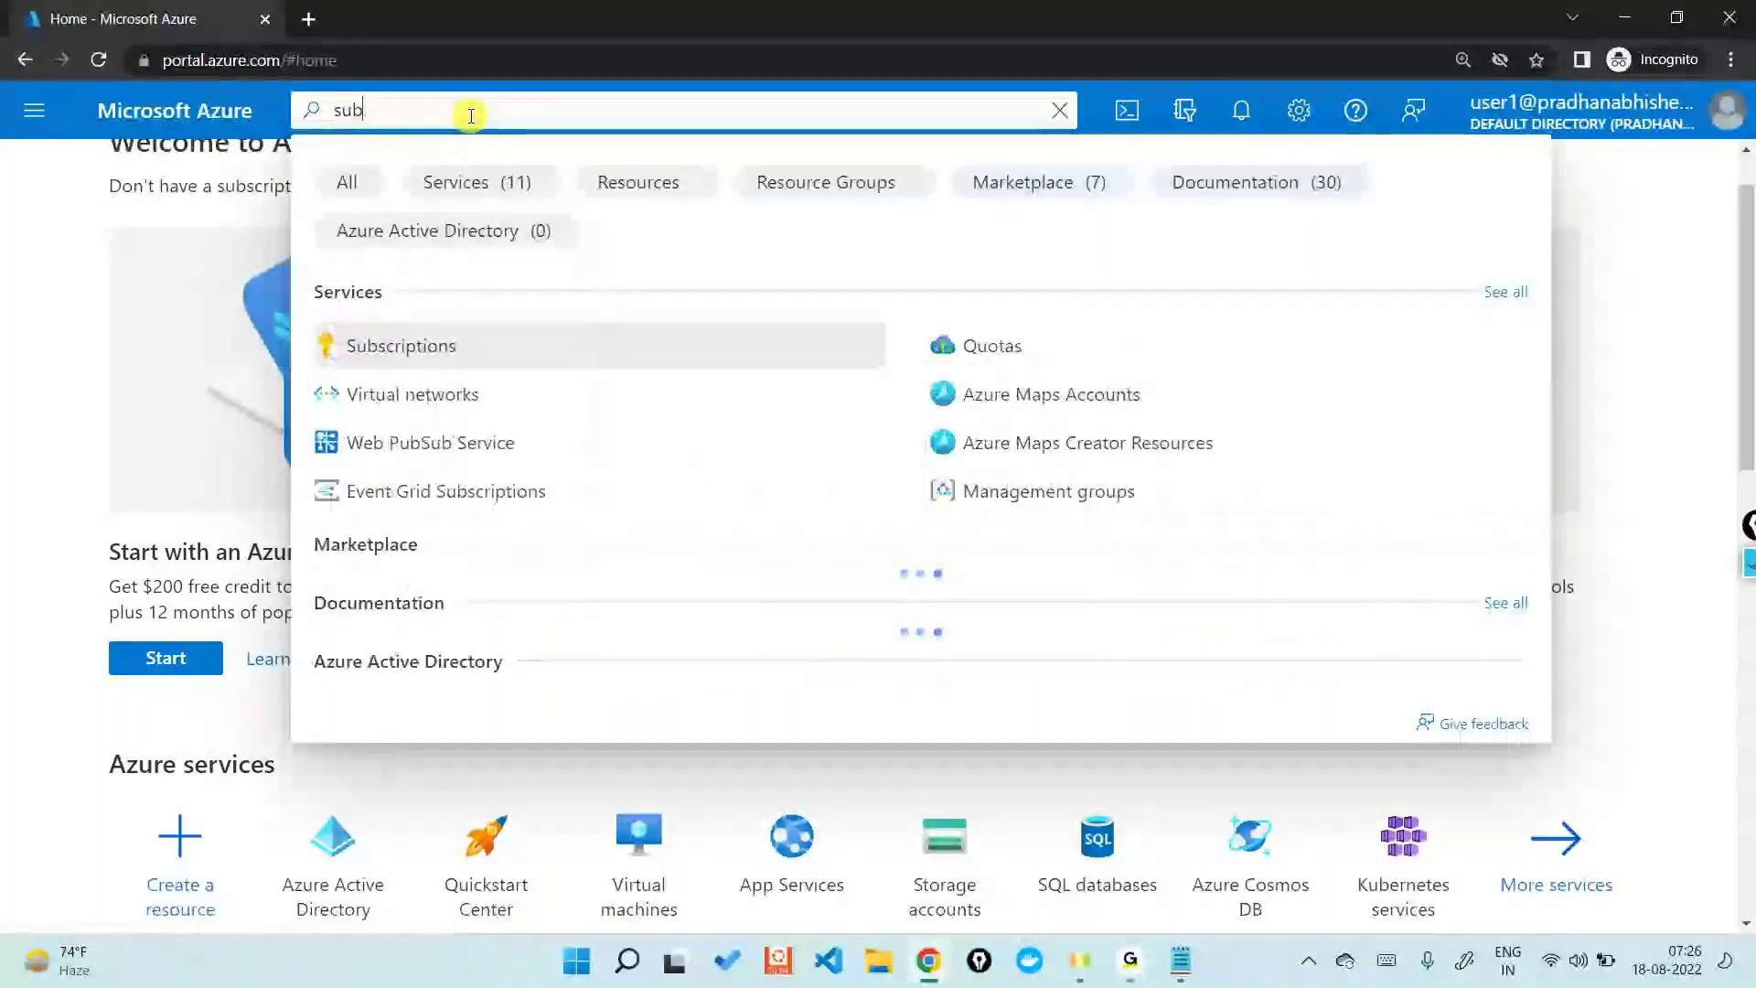
pyautogui.click(416, 349)
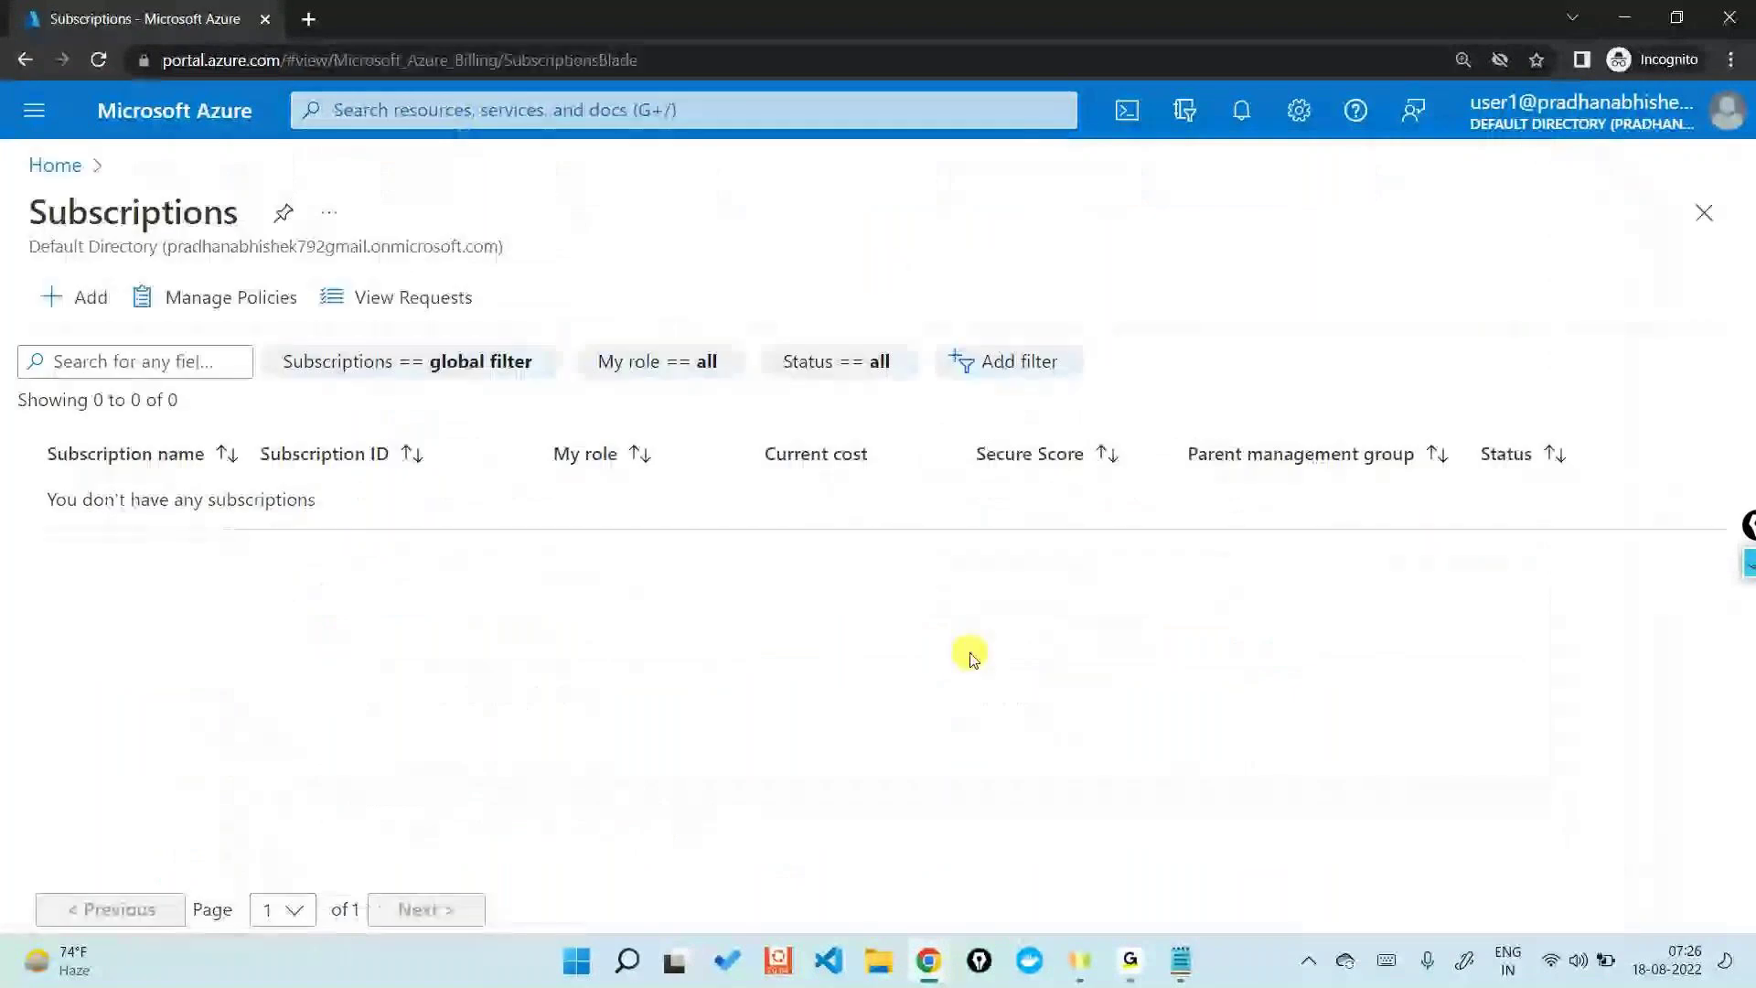
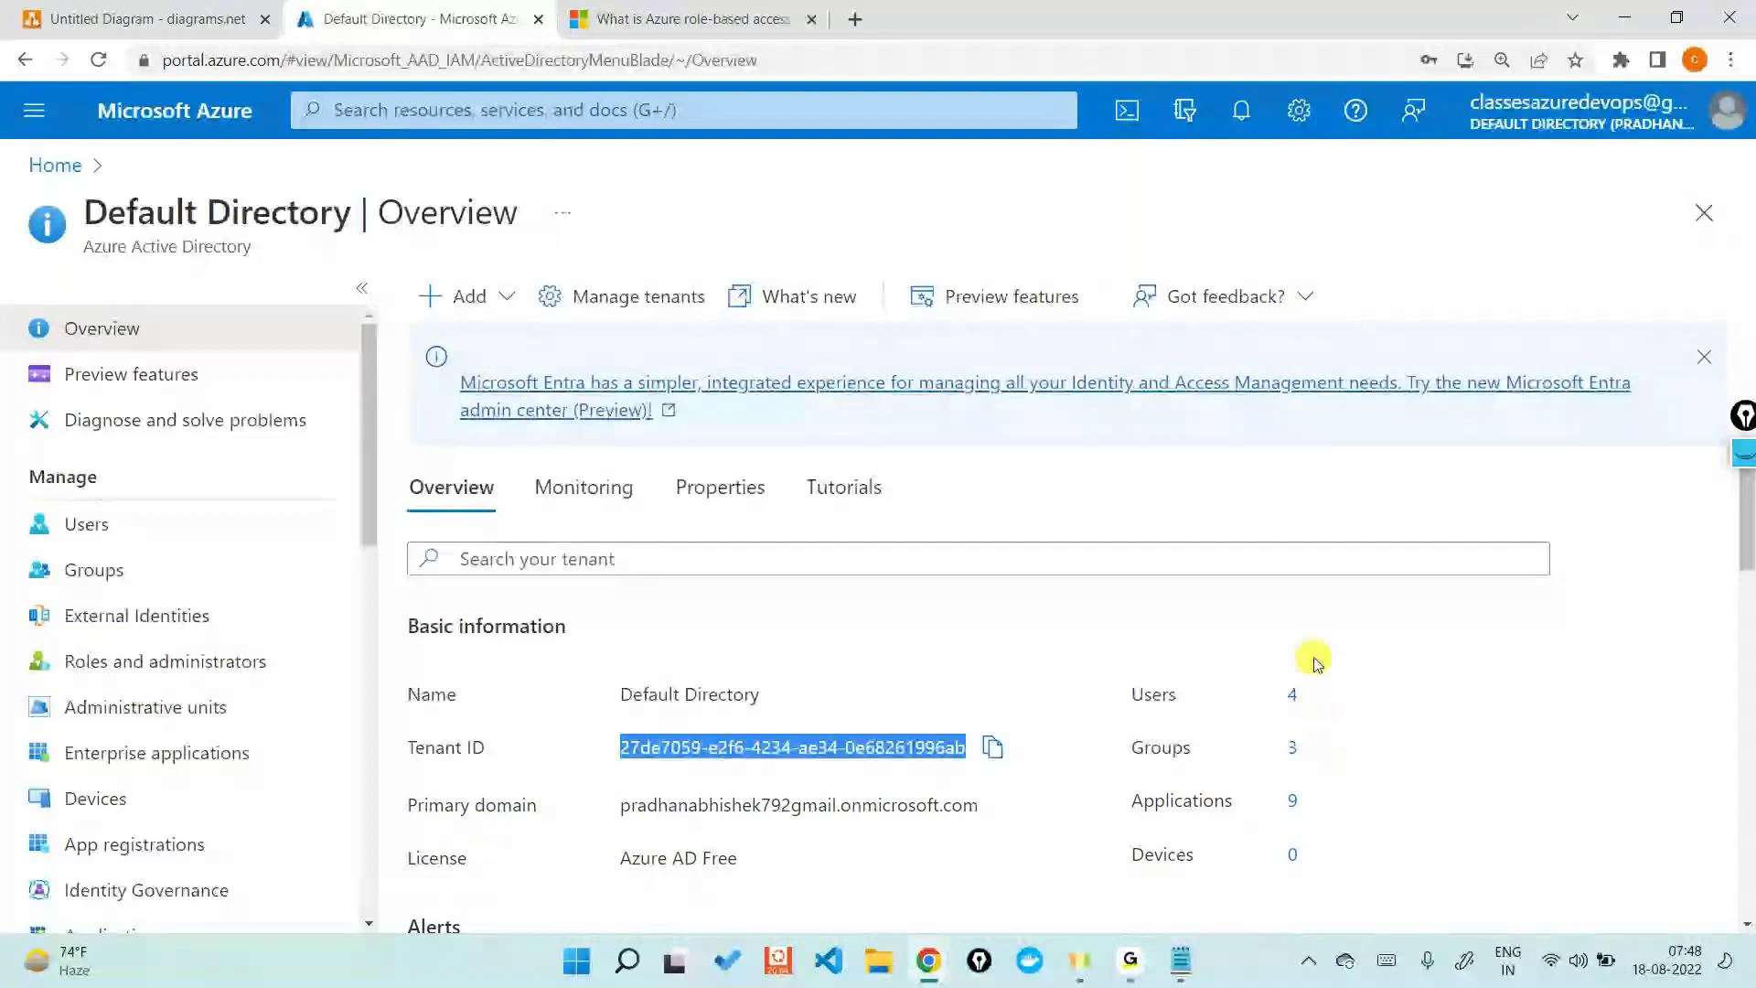
# - Review the directory's four users, return to Default Directory, then bring up User1's incognito window
pyautogui.click(1291, 692)
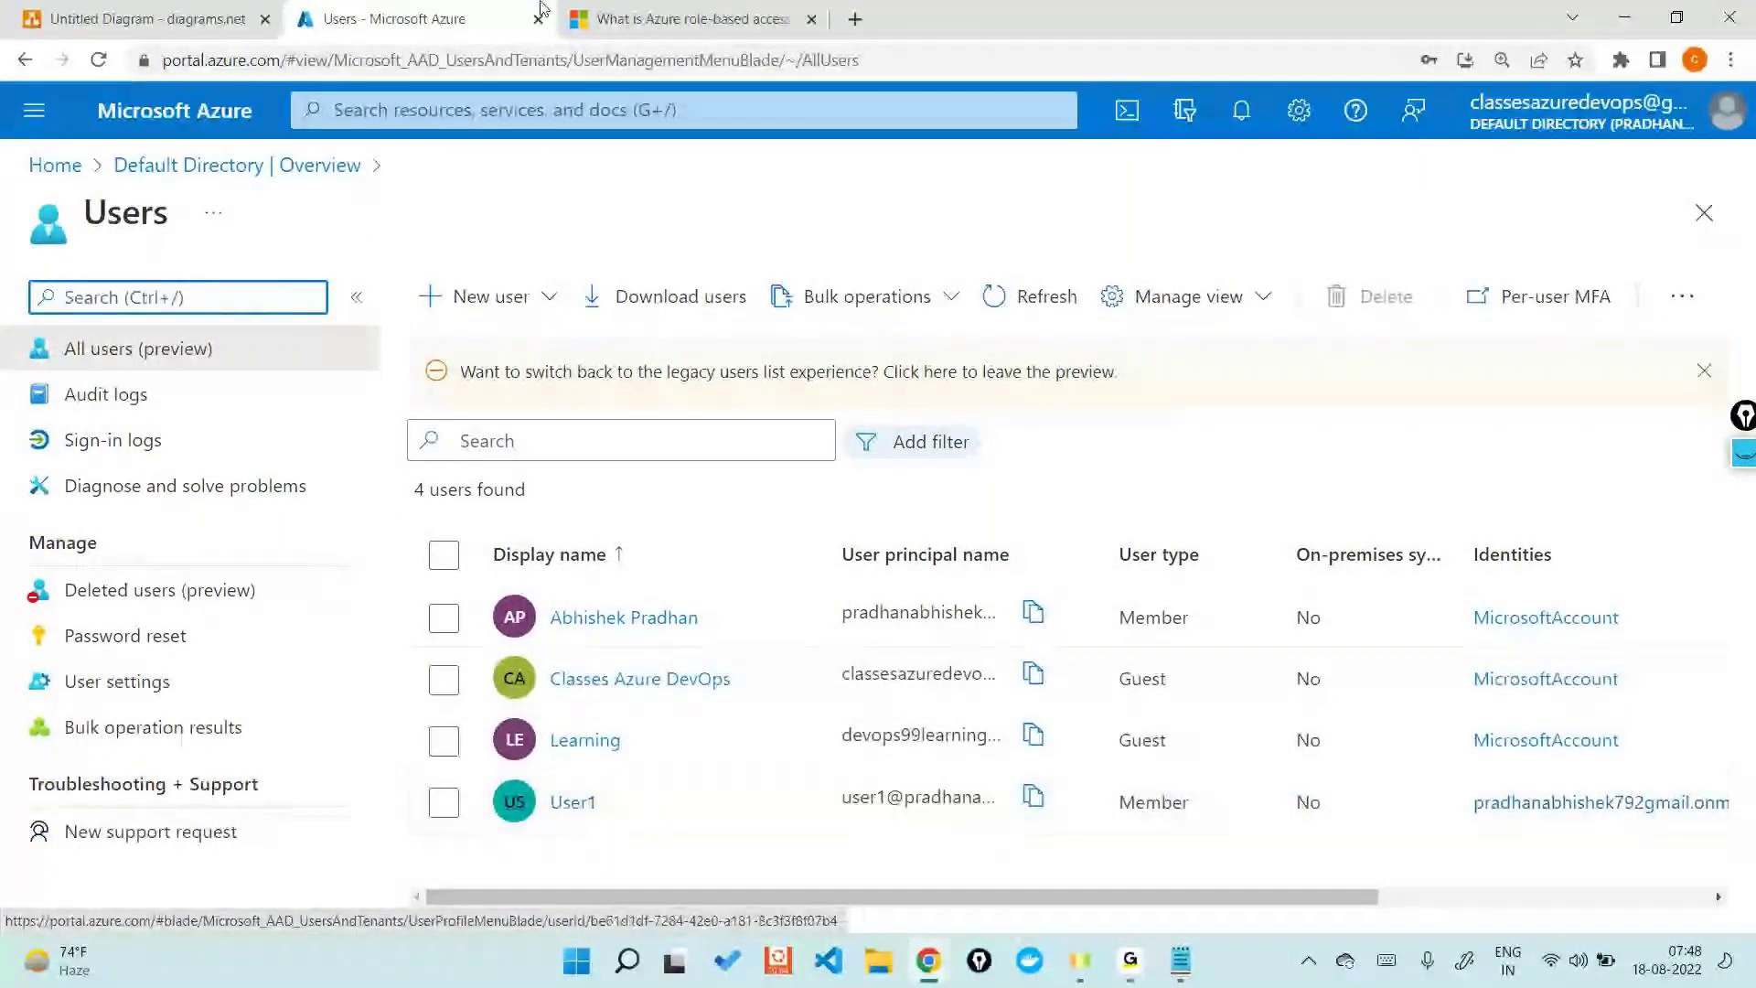
pyautogui.click(236, 165)
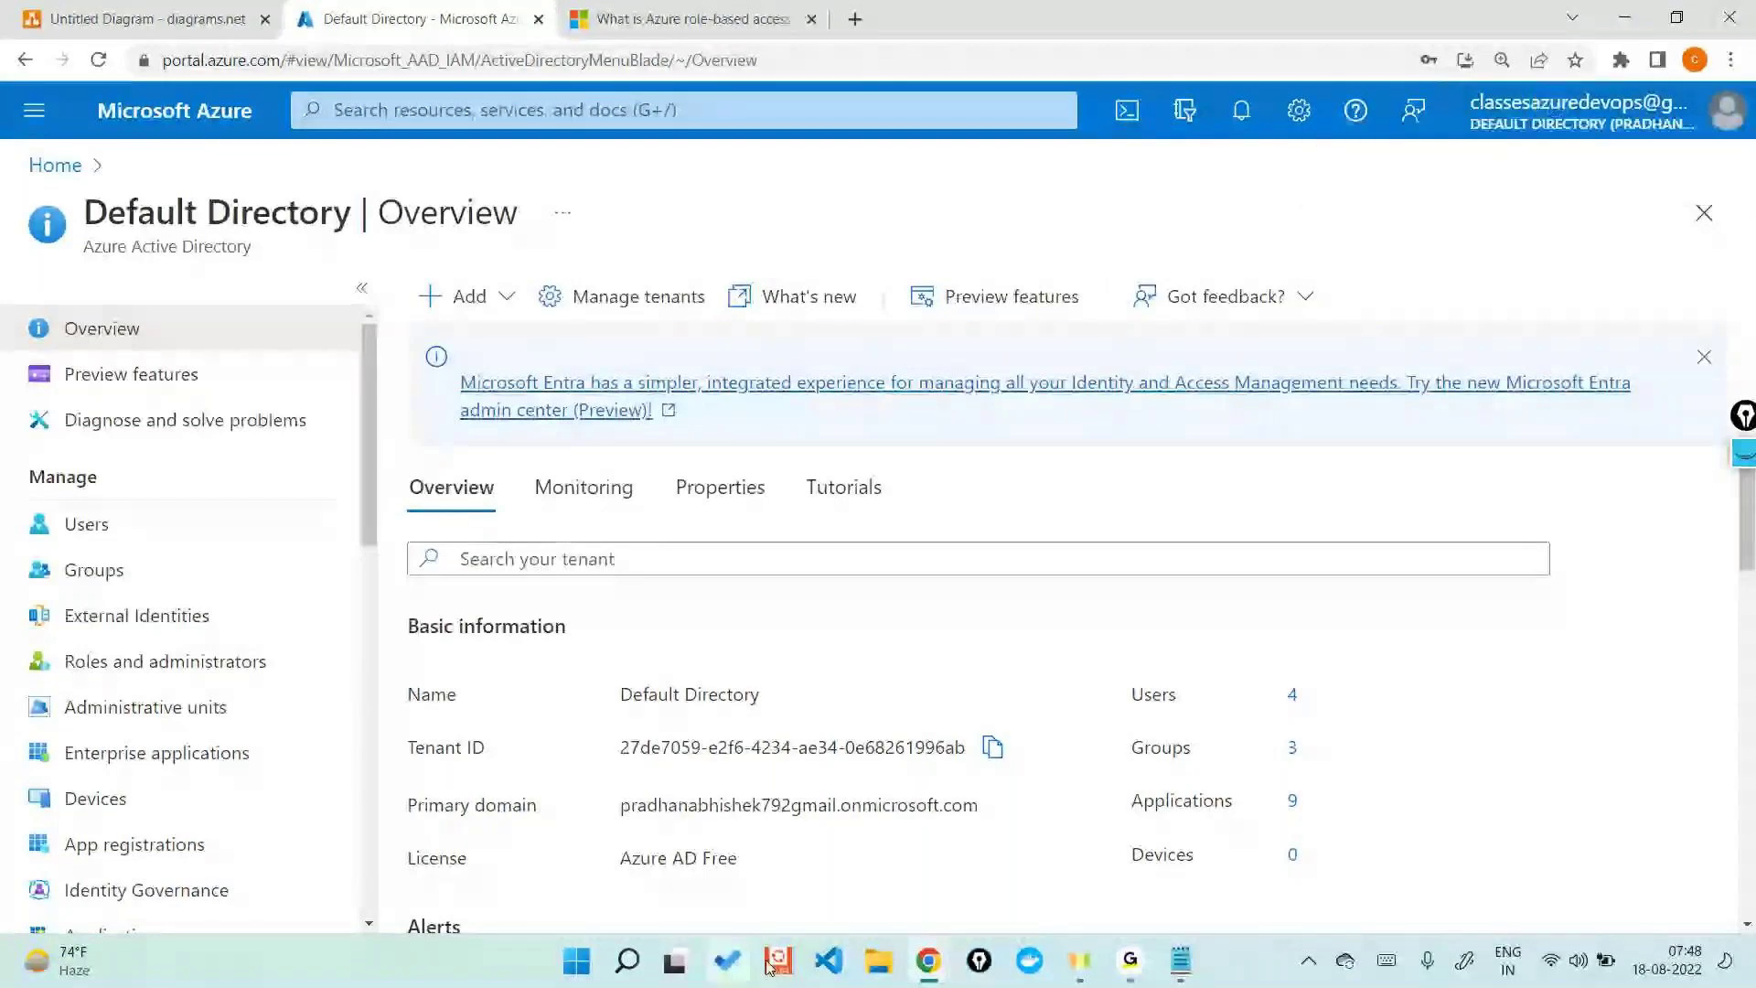
pyautogui.click(1058, 826)
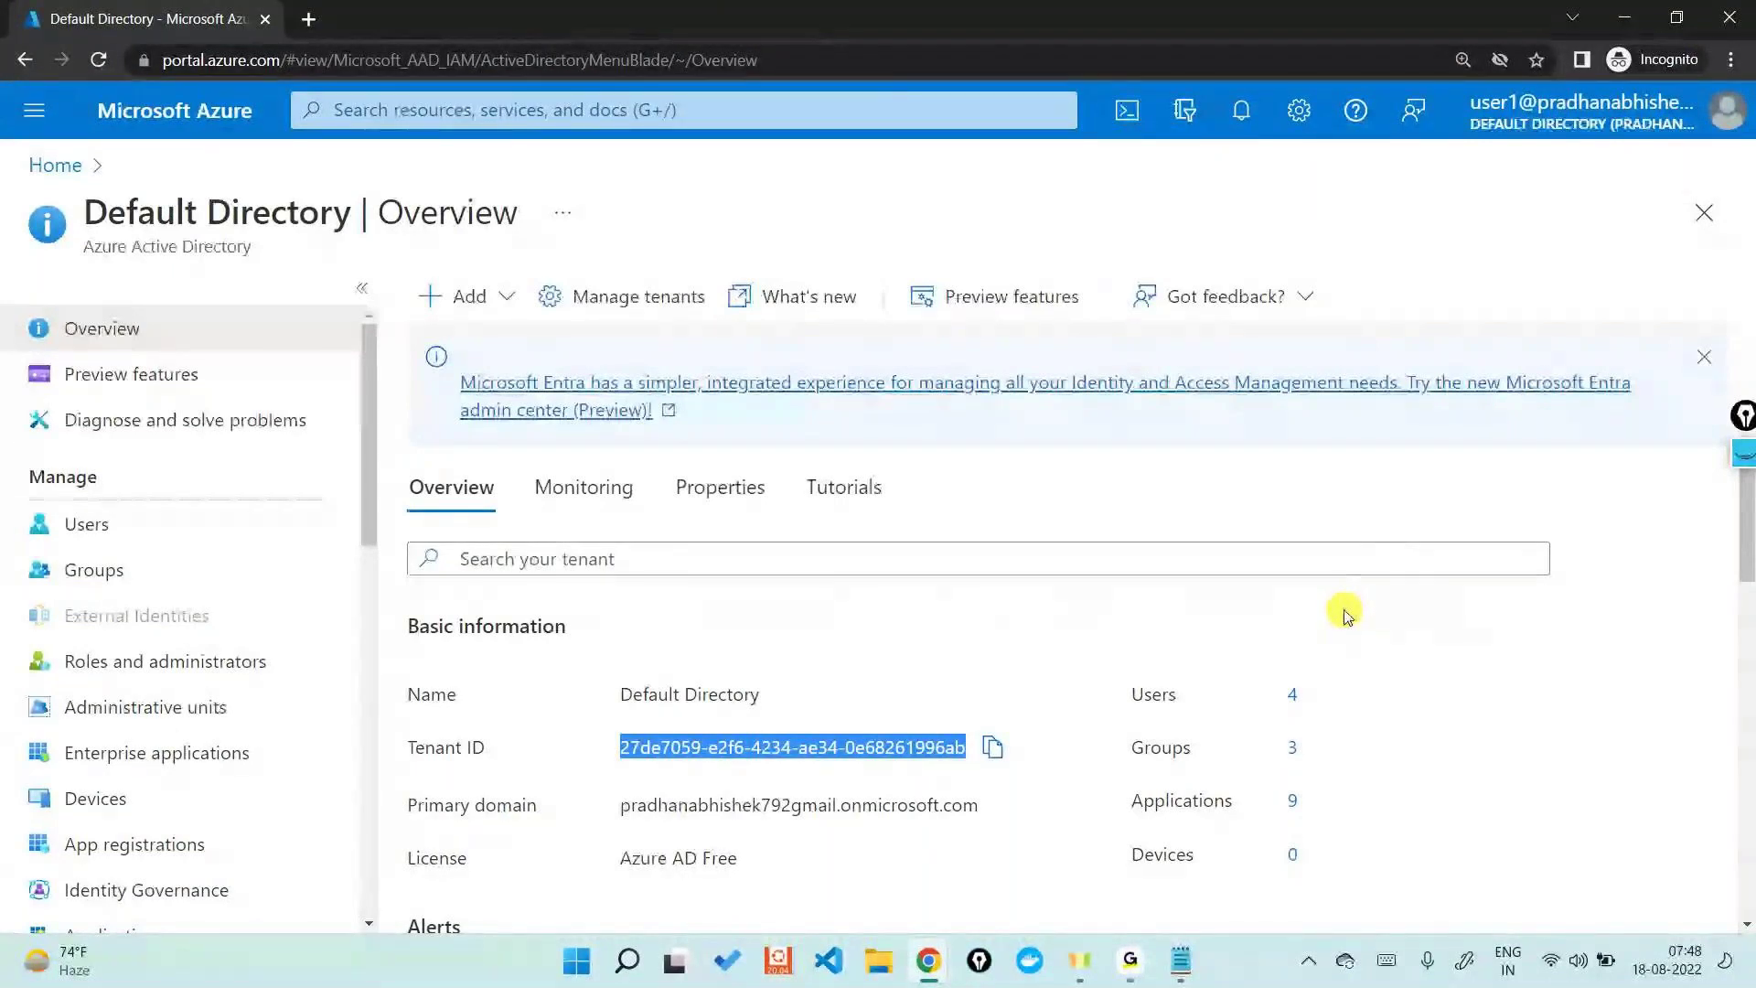
pyautogui.moveTo(1181, 960)
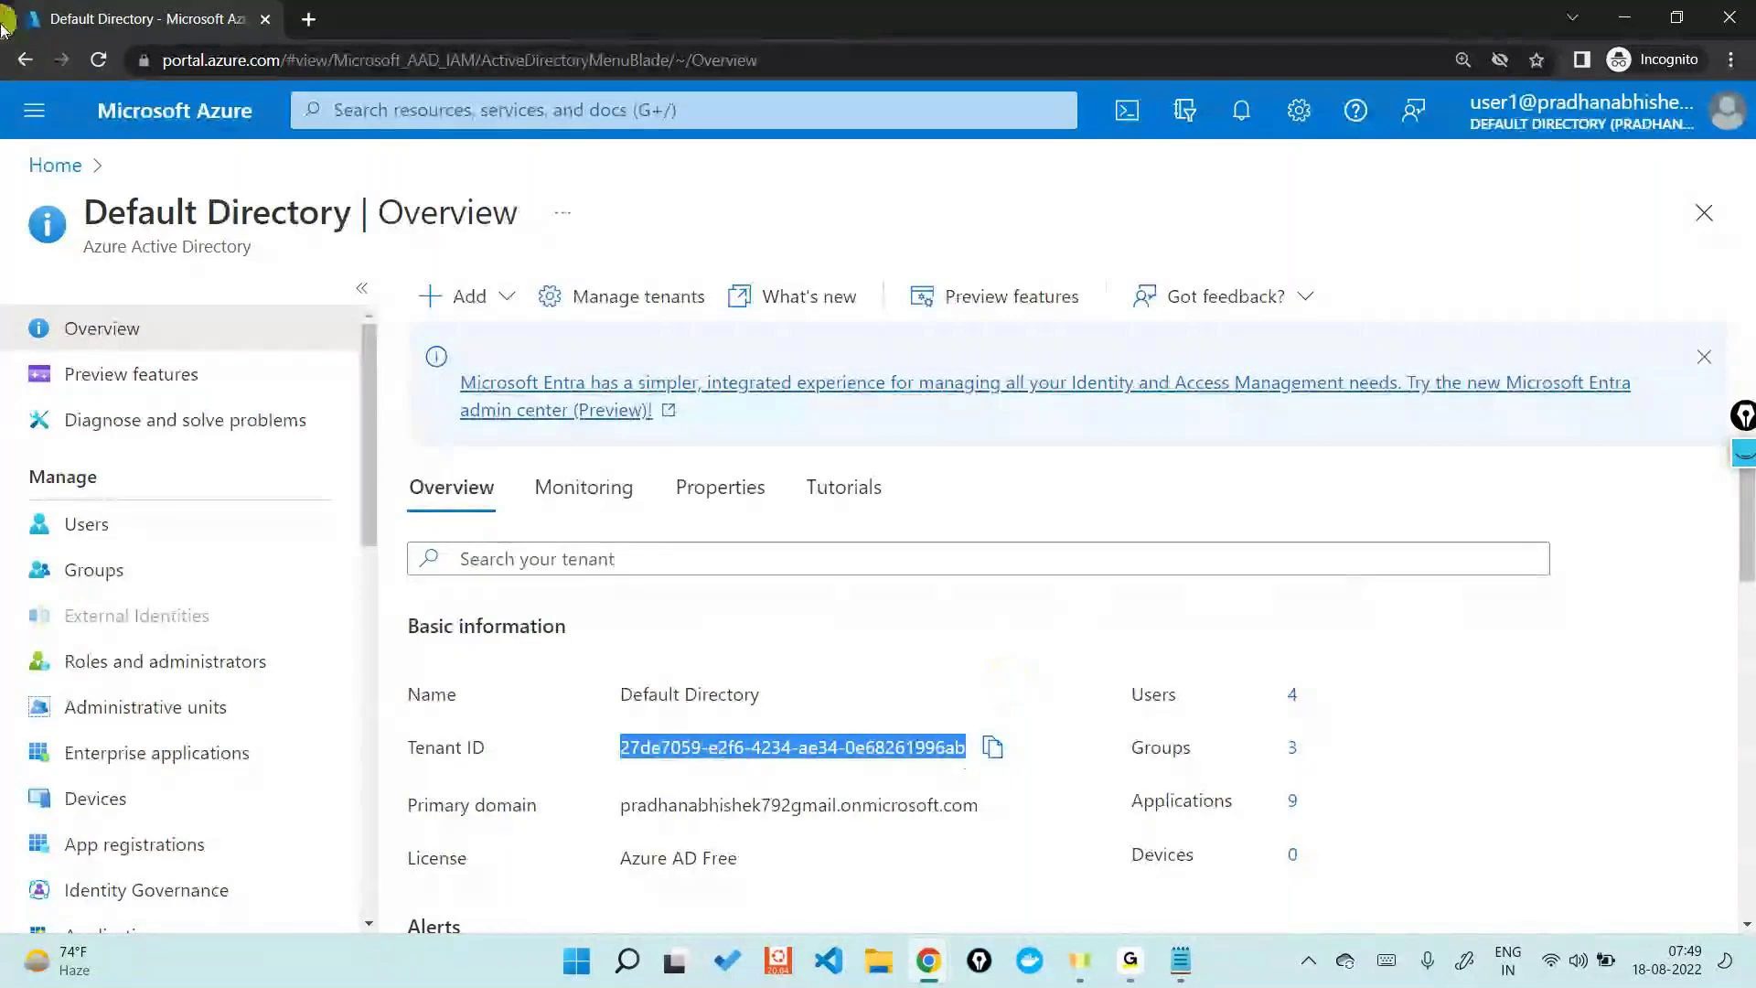
pyautogui.click(1130, 960)
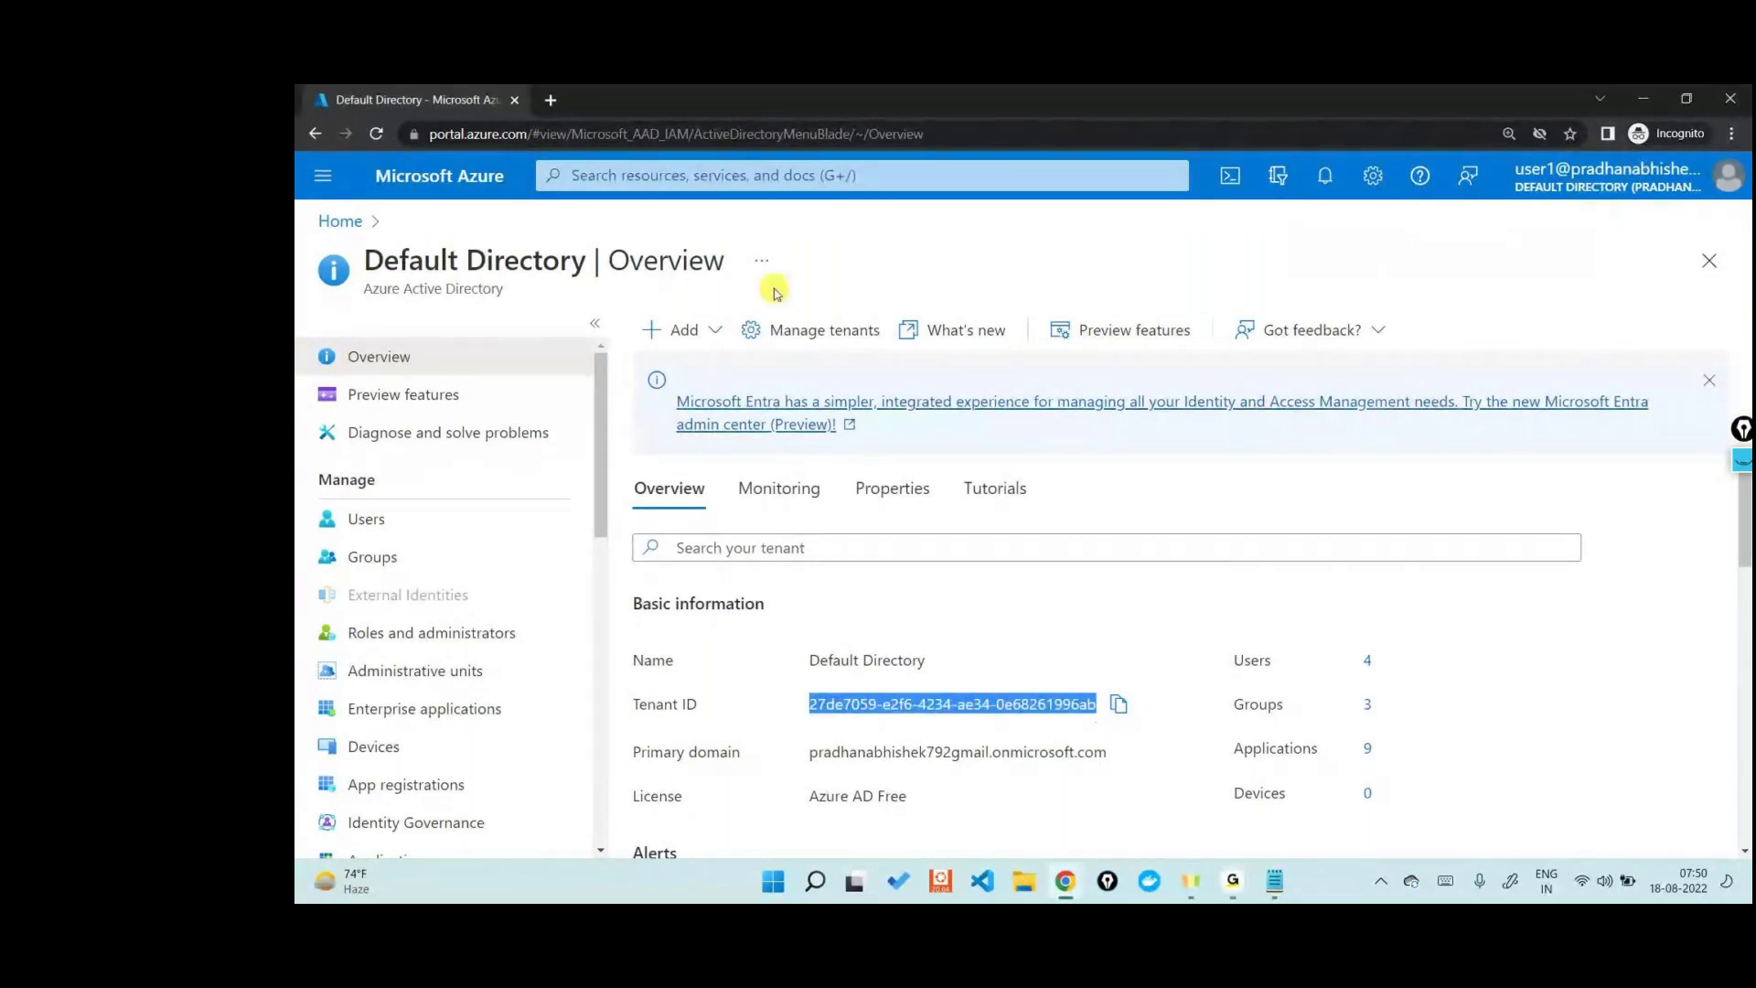
# - Switch between the open windows and bring the diagrams.net diagram to the front
pyautogui.click(1066, 881)
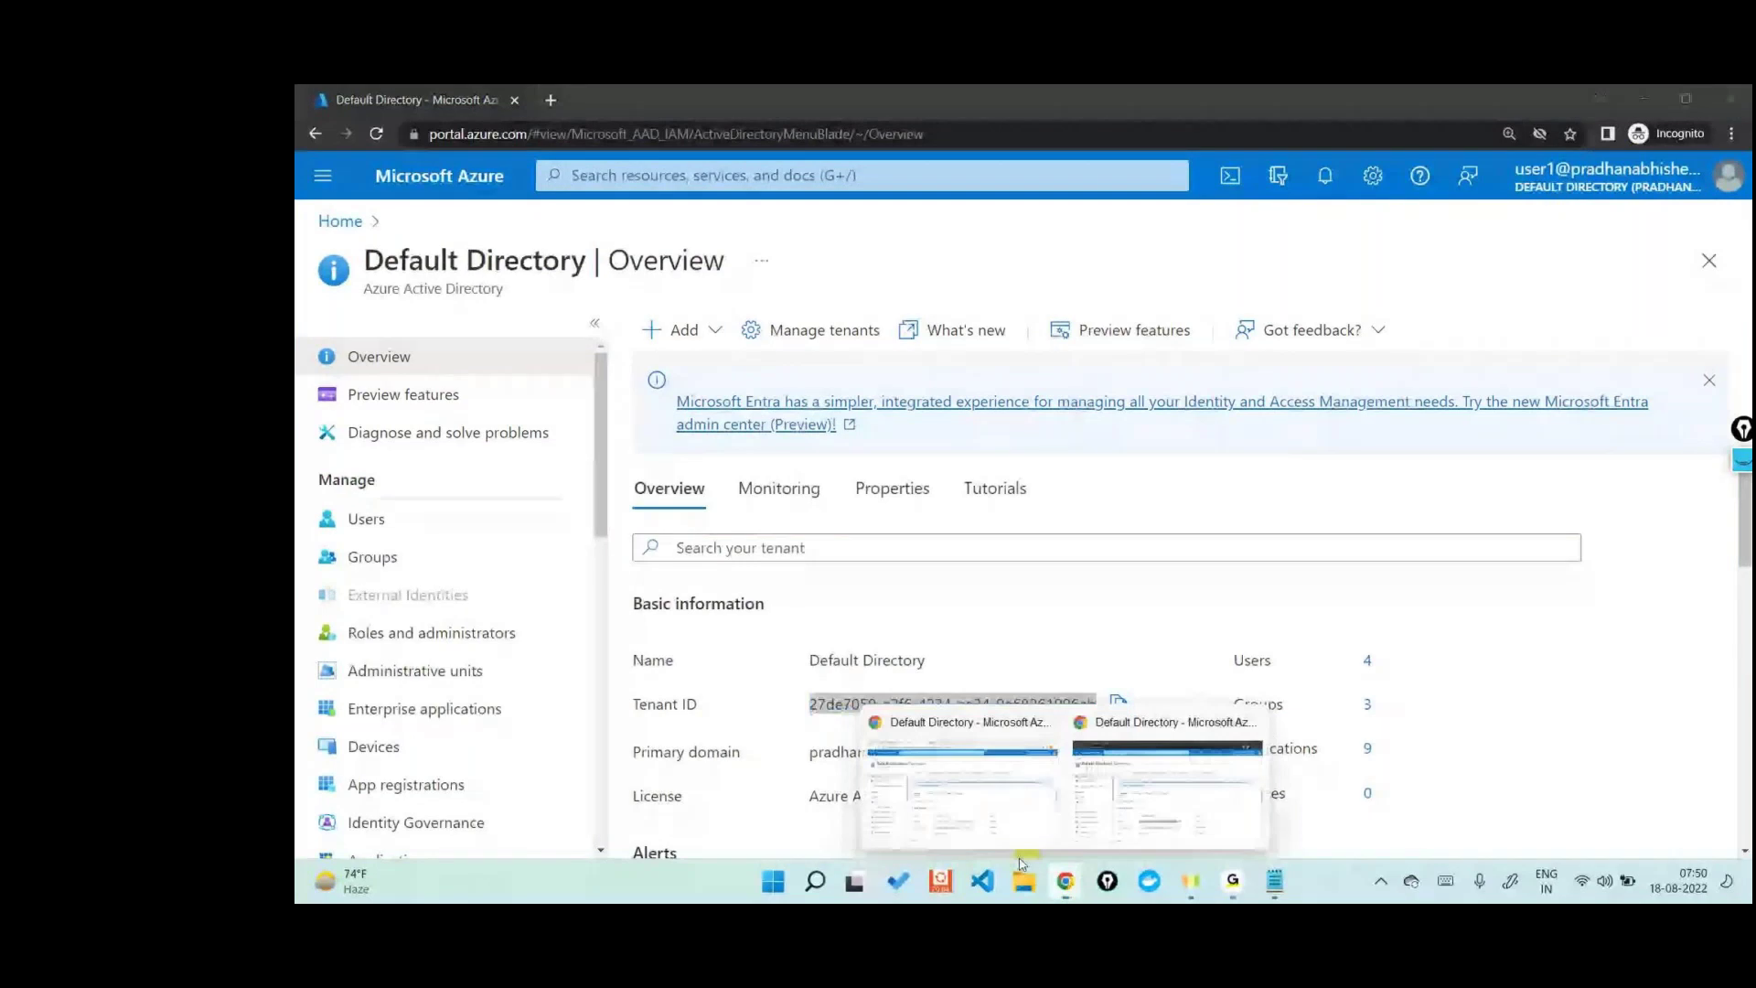
pyautogui.click(960, 787)
pyautogui.hotkey('ctrl', '1')
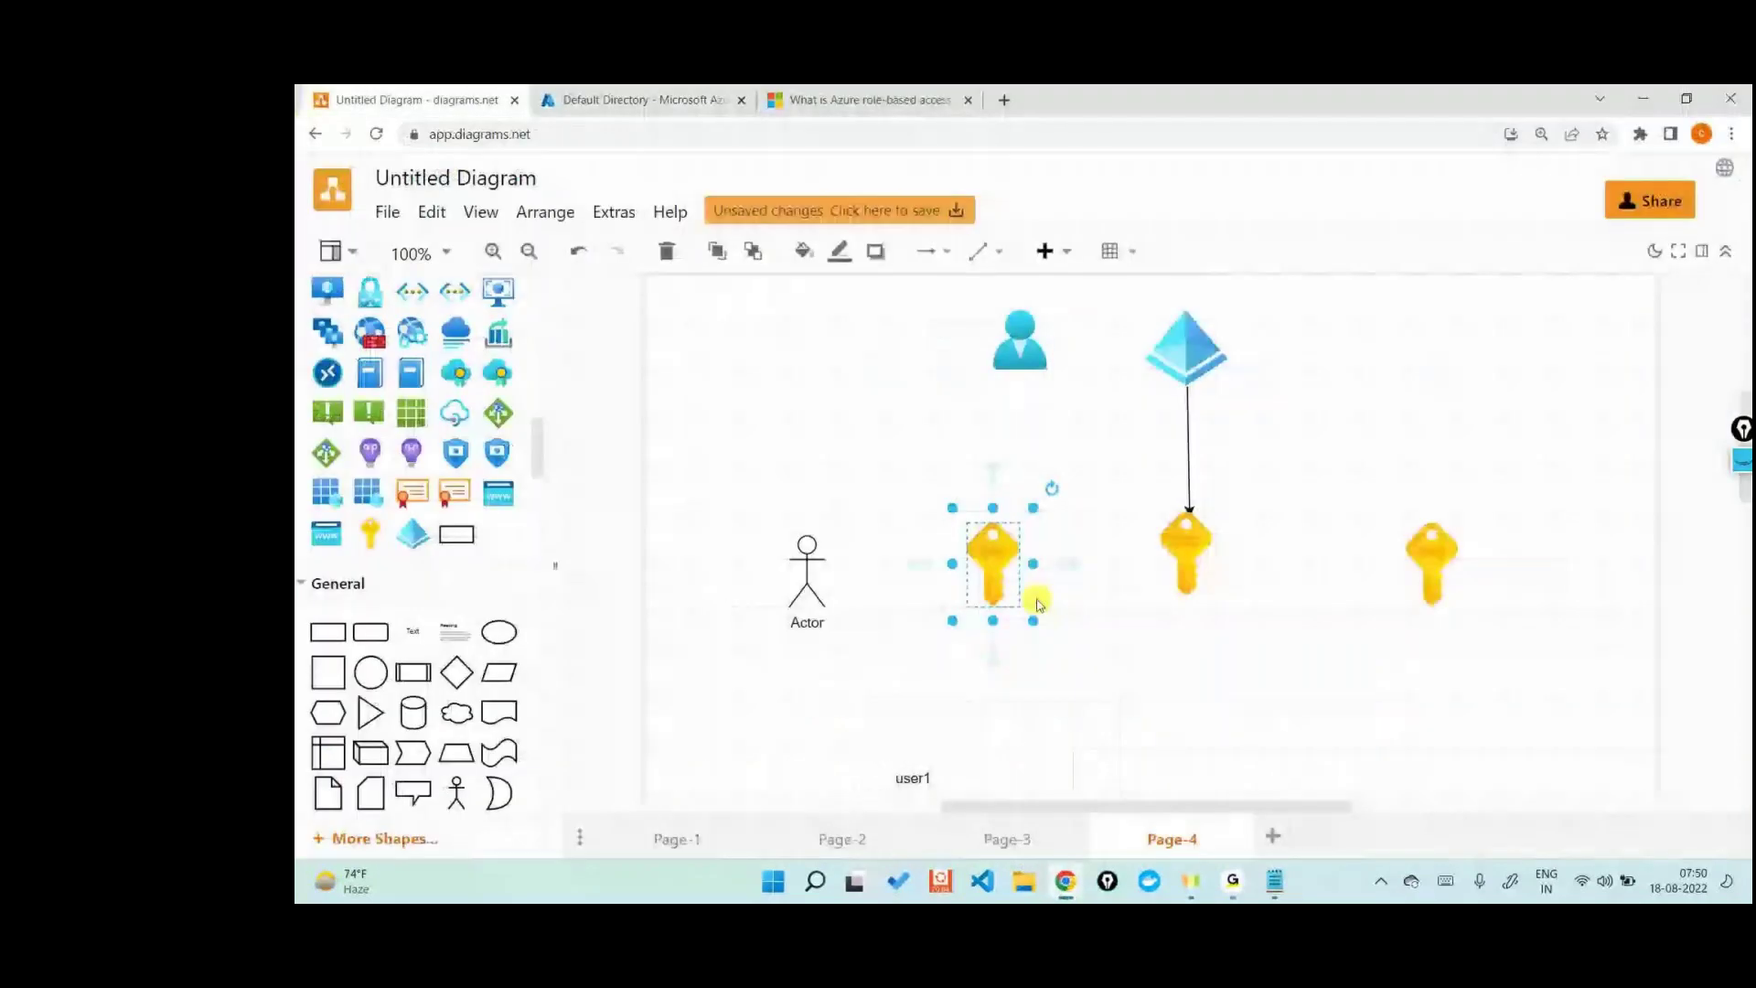
pyautogui.hotkey('alt', 'Tab')
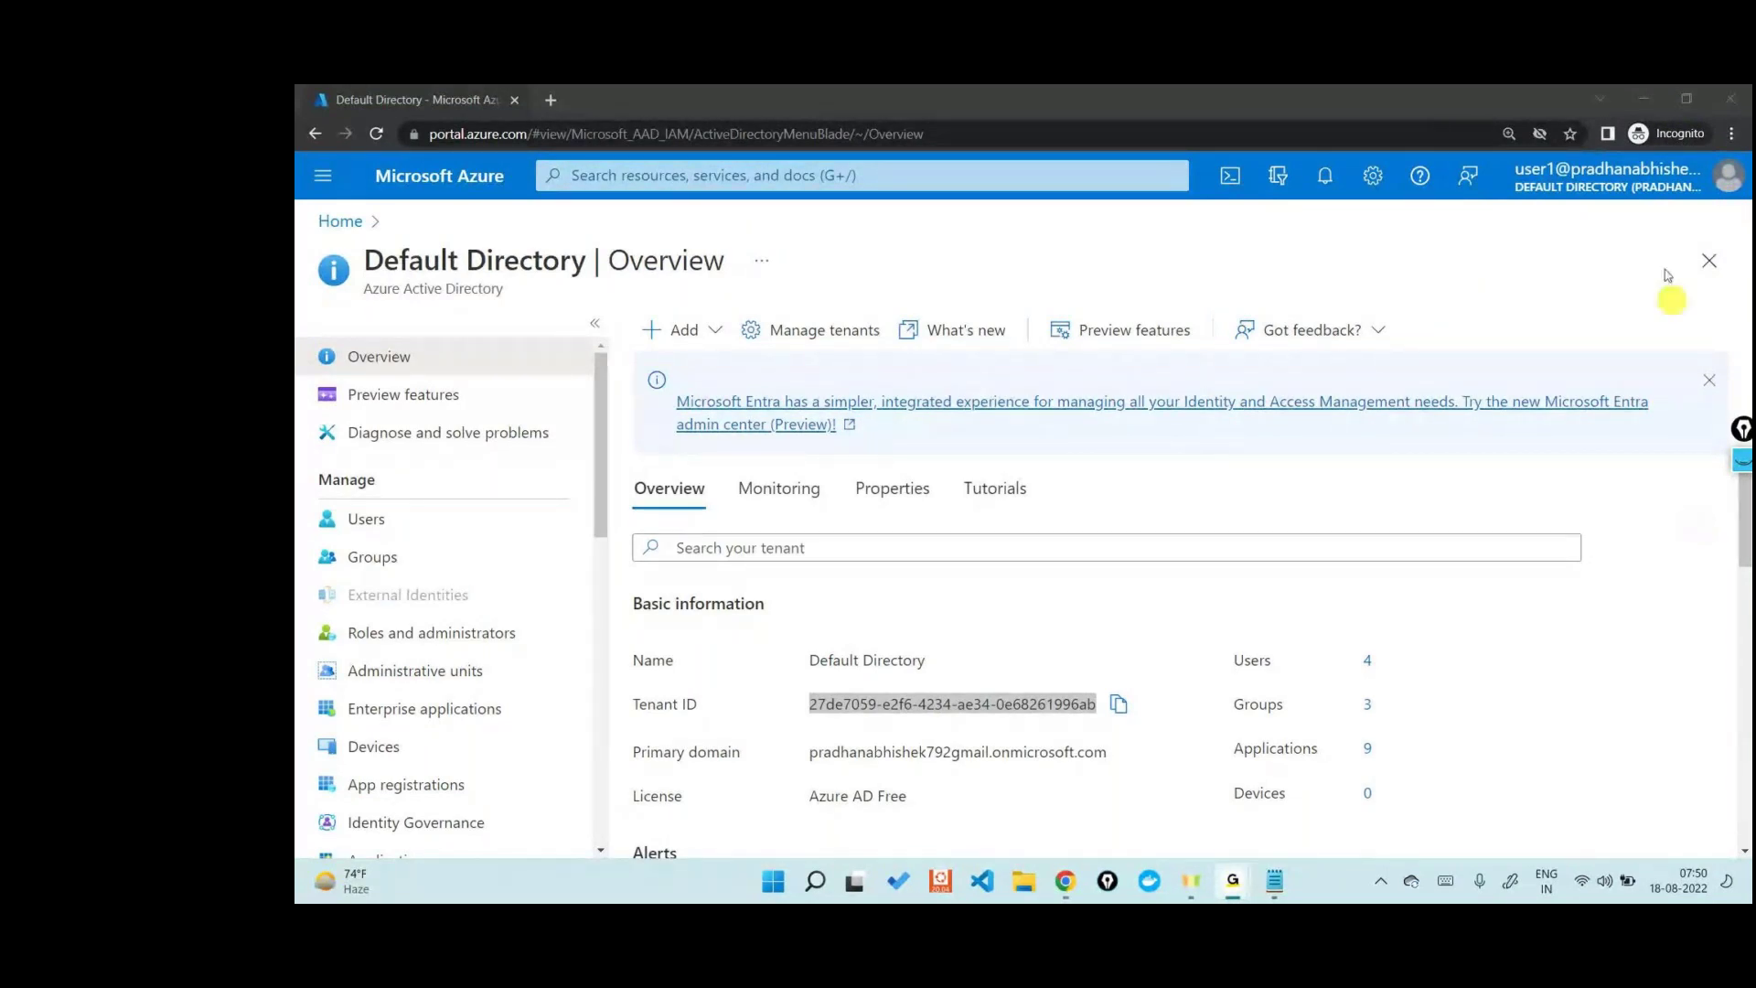
pyautogui.click(1630, 106)
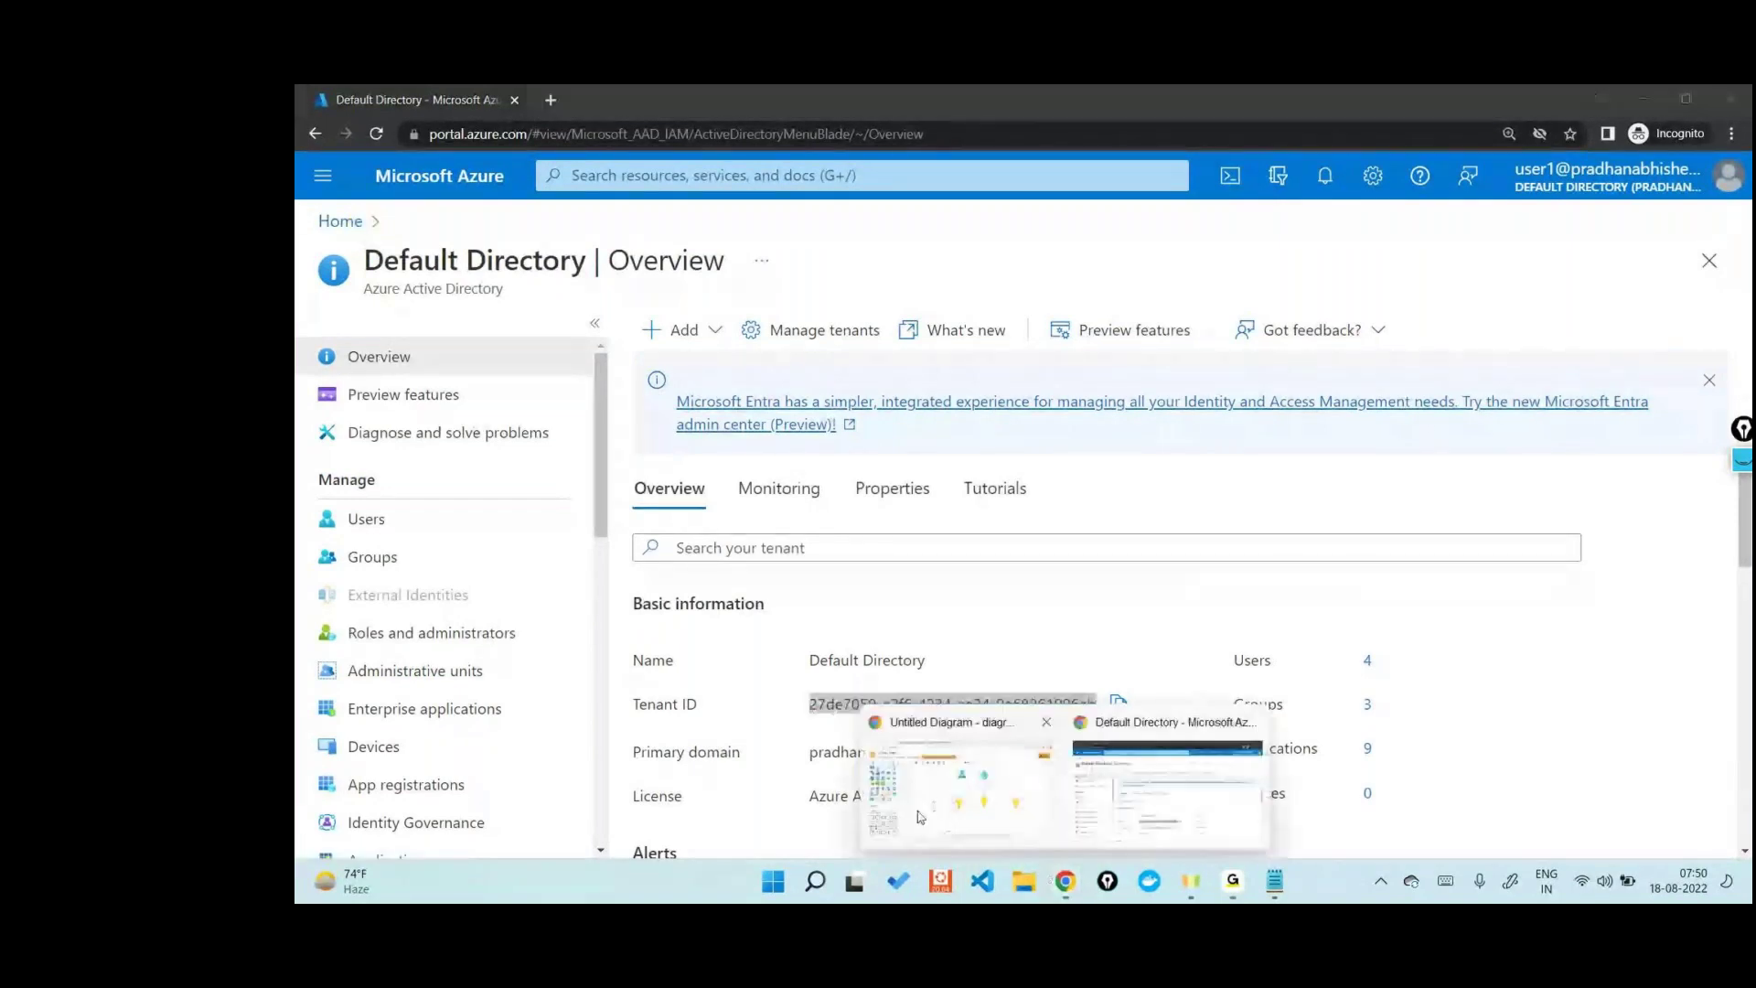
pyautogui.click(960, 768)
pyautogui.scroll(1, 1027, 471)
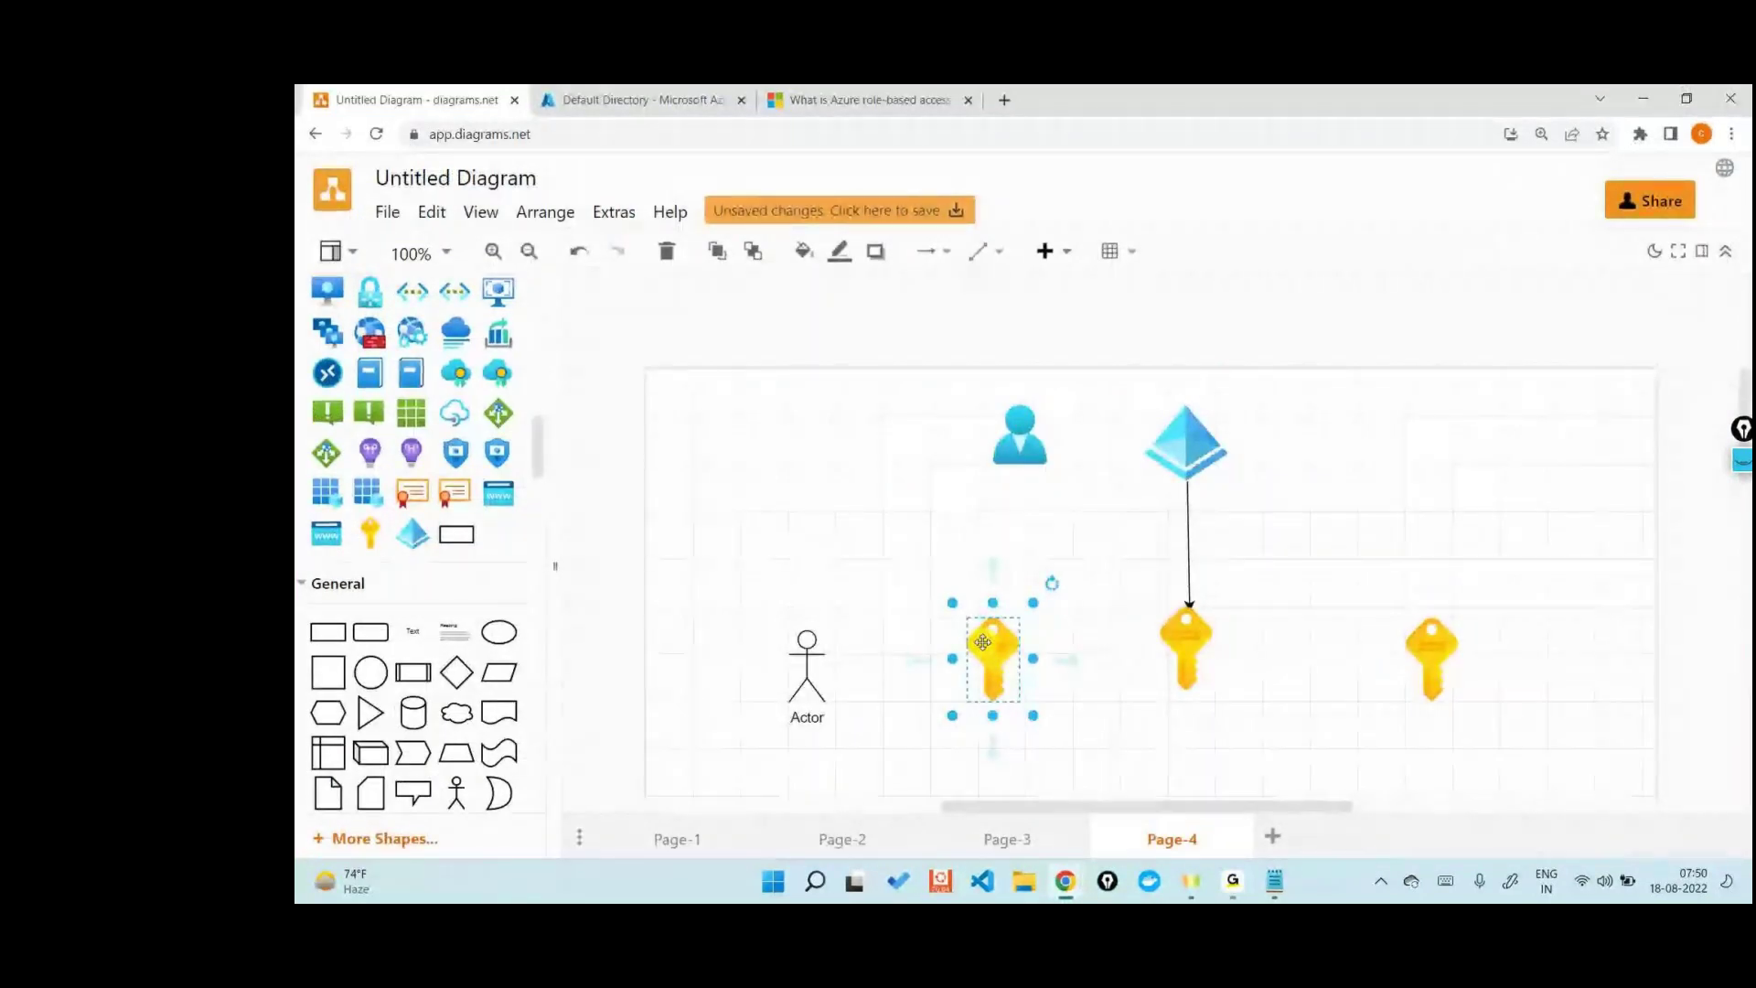
# - Delete the left and right unconnected yellow keys, then return to the Azure tab
pyautogui.press('Delete')
pyautogui.click(1434, 652)
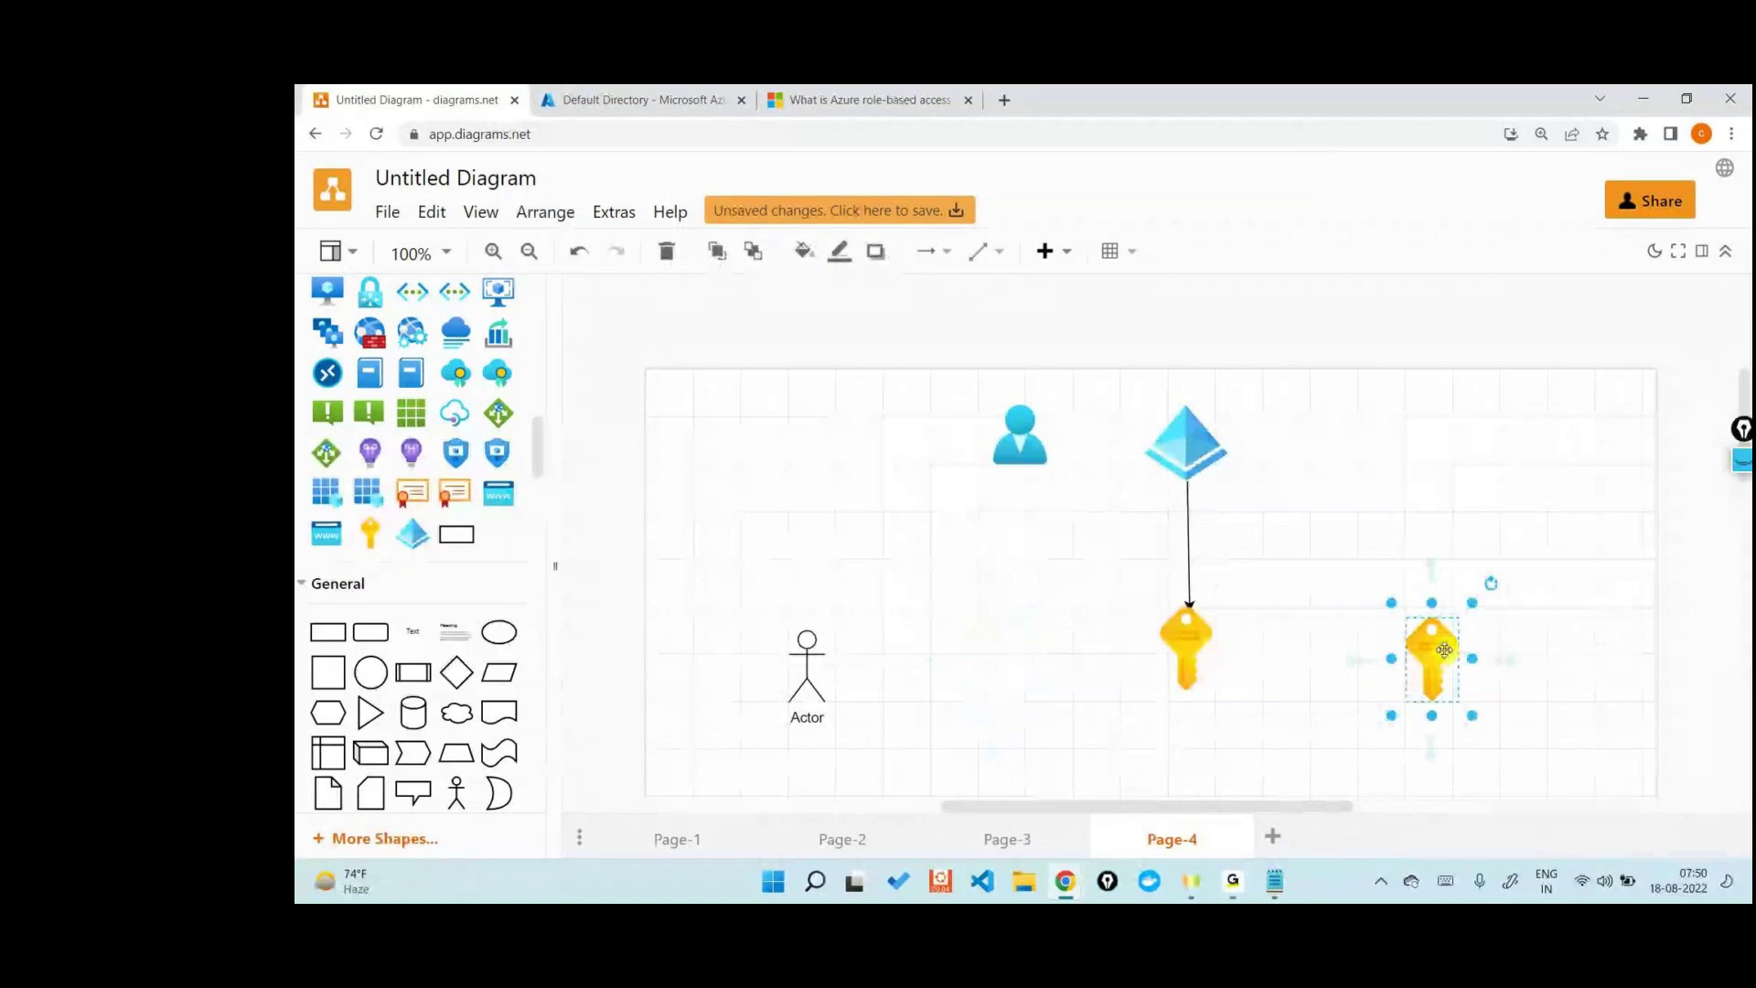
pyautogui.press('Delete')
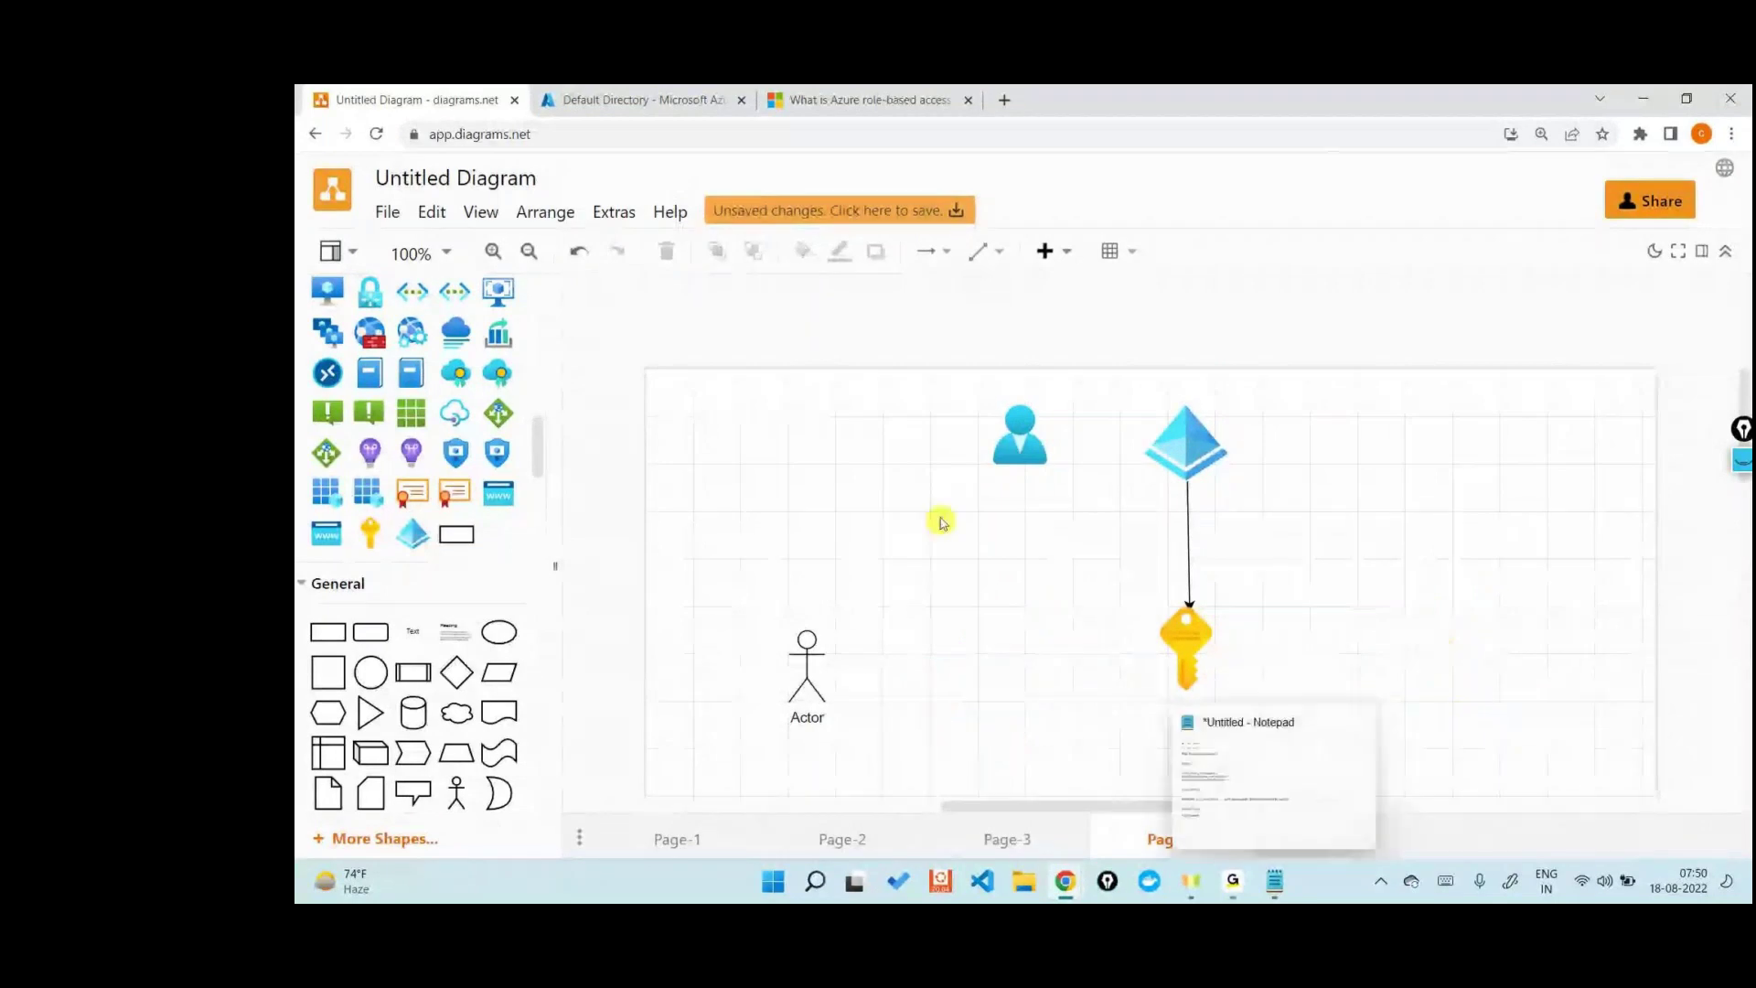
pyautogui.click(984, 435)
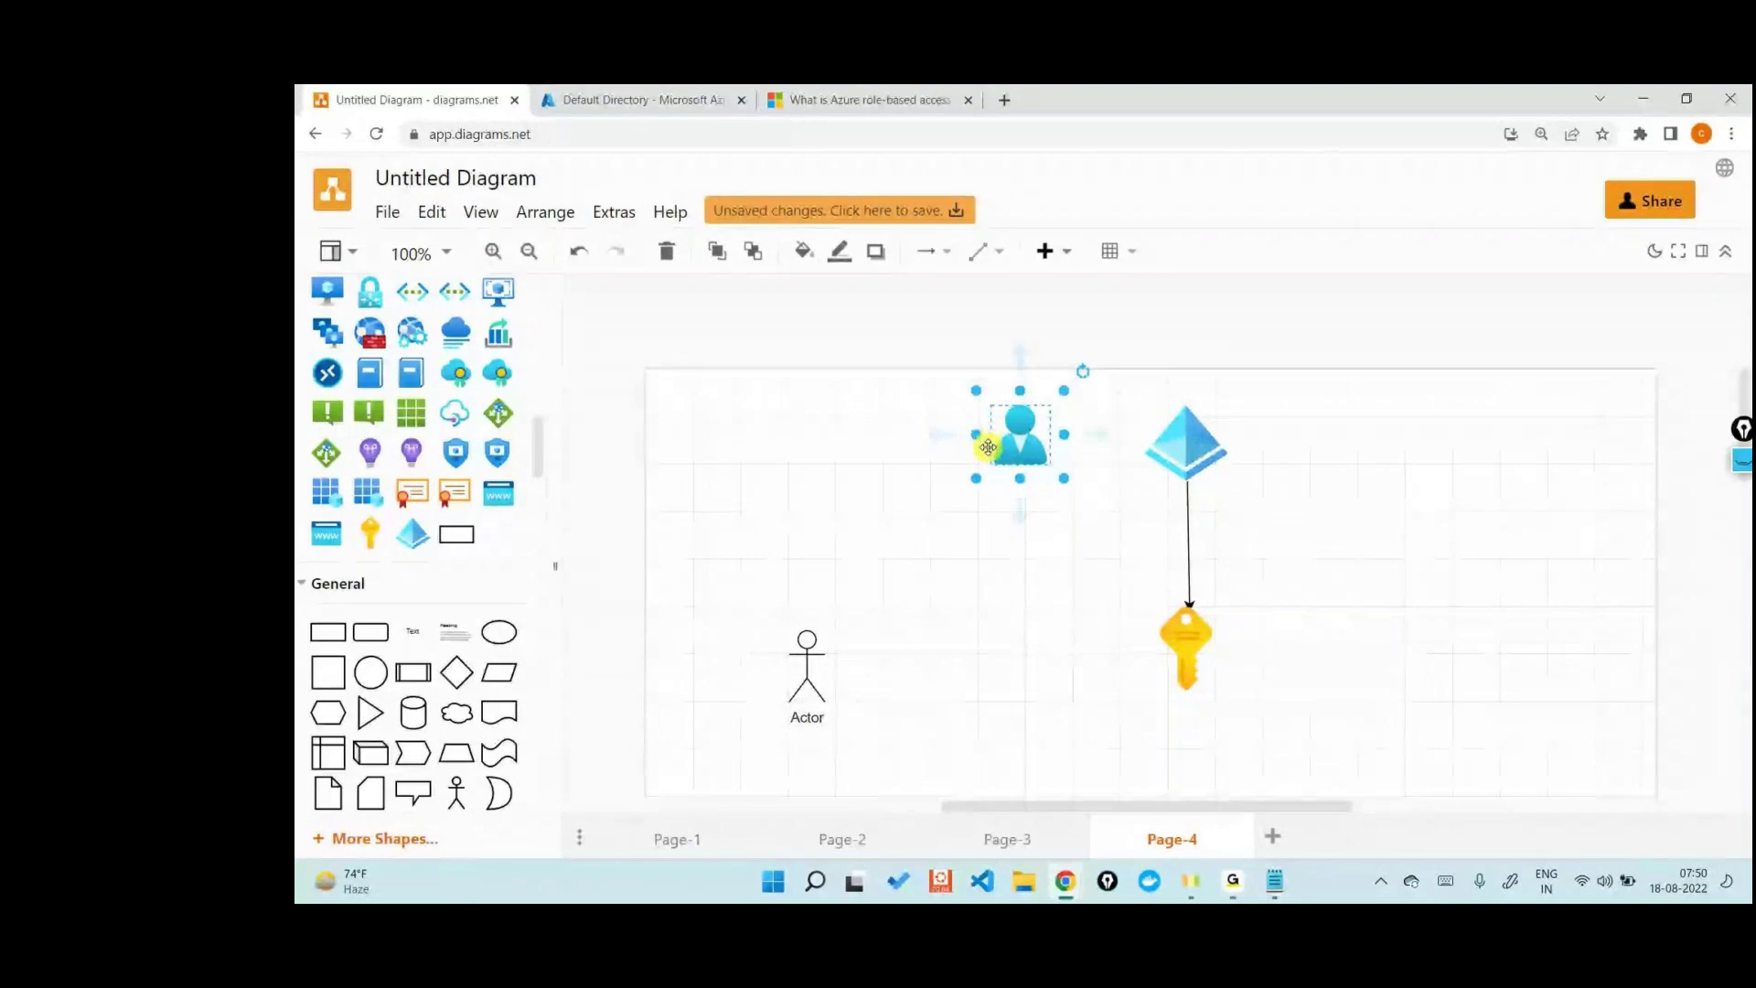
pyautogui.click(633, 99)
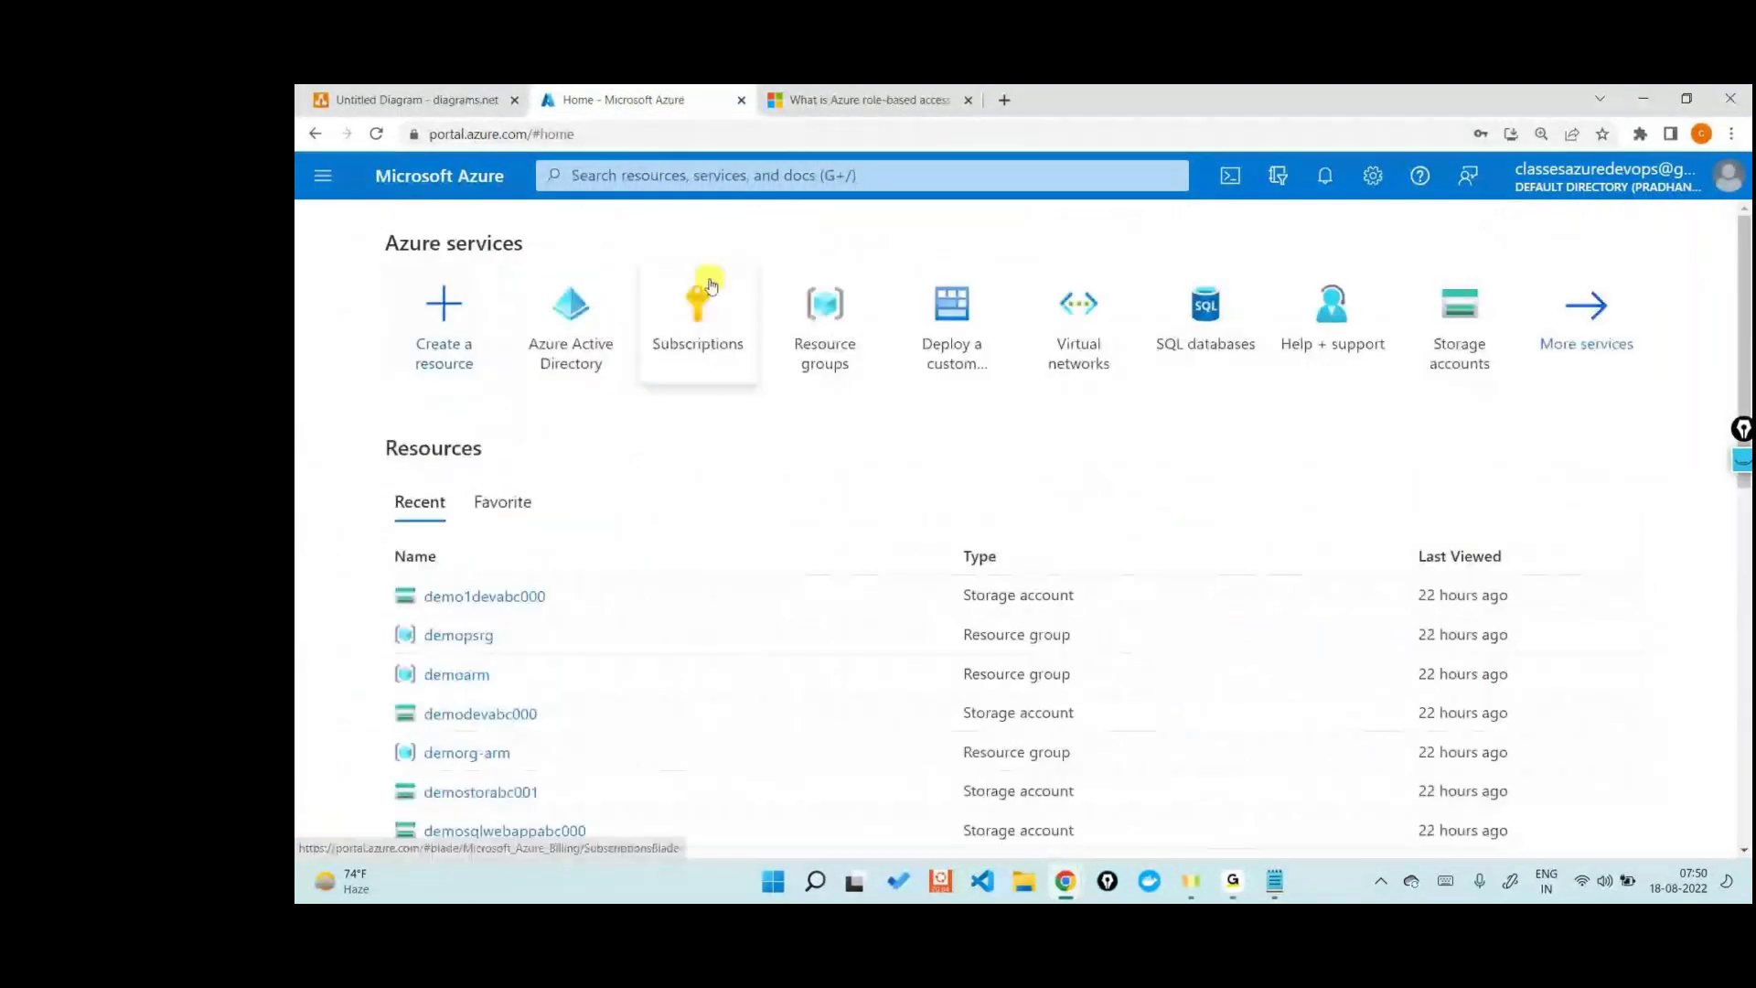
# - Search 'he' and open the Support Plans page under Help + support
pyautogui.click(702, 293)
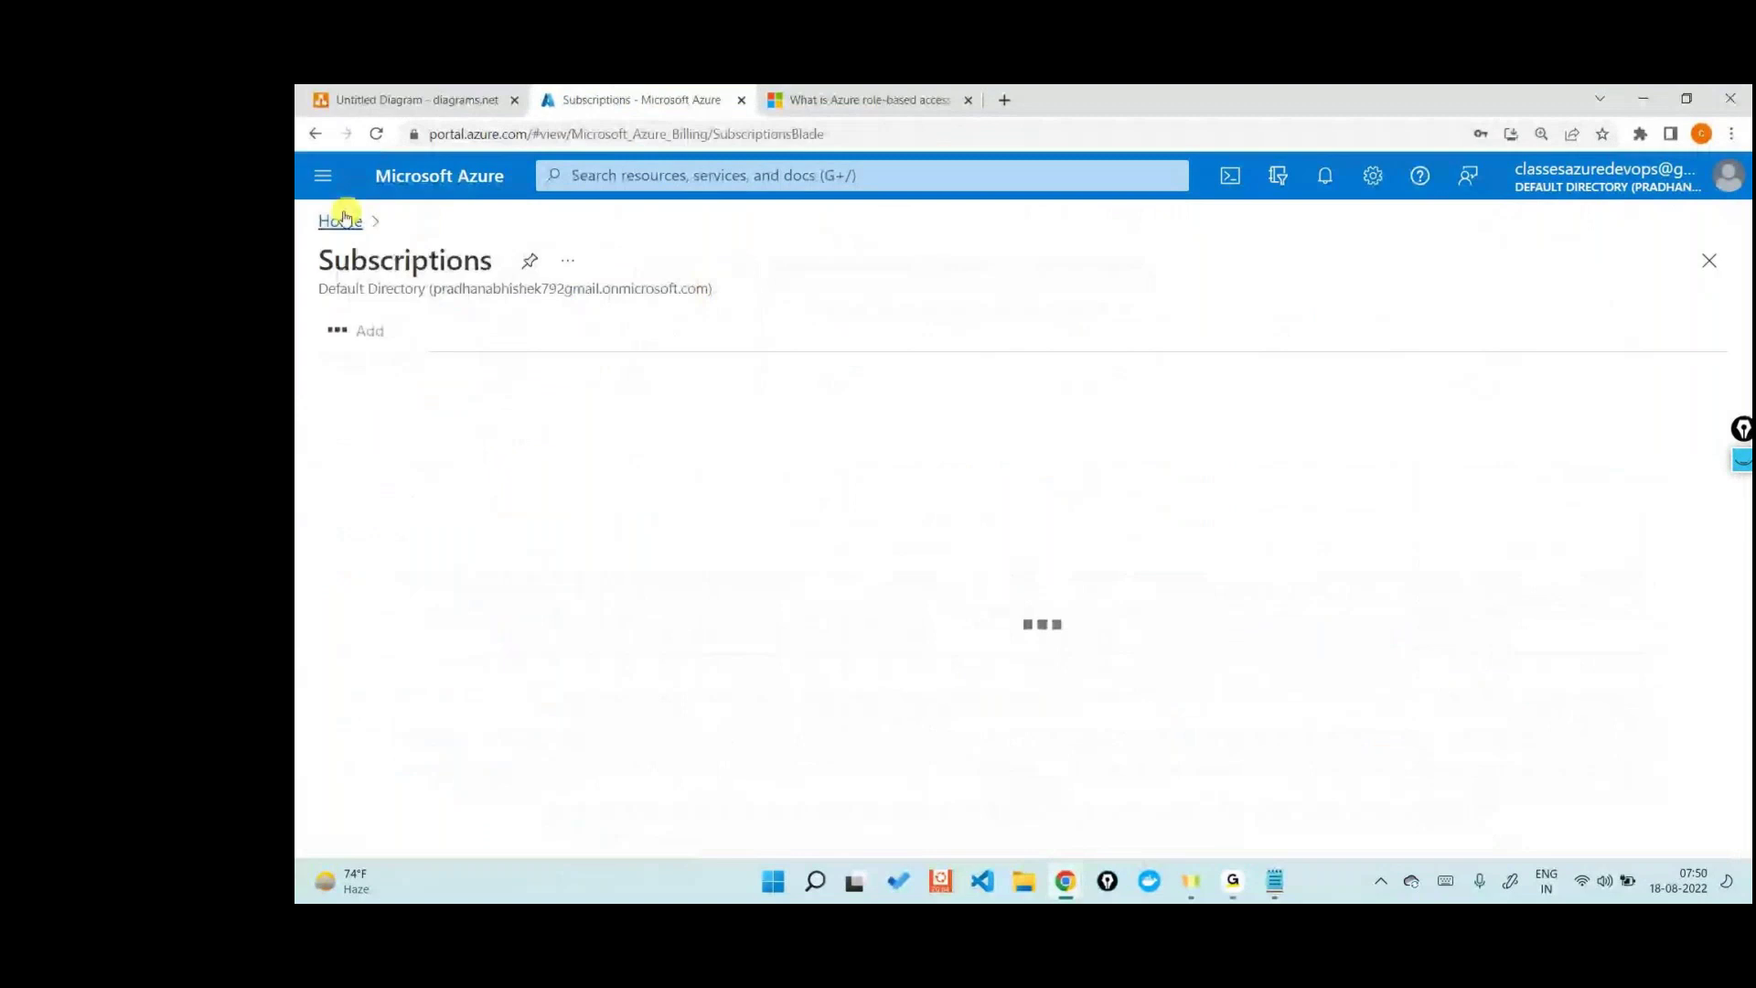
pyautogui.click(348, 222)
pyautogui.click(744, 176)
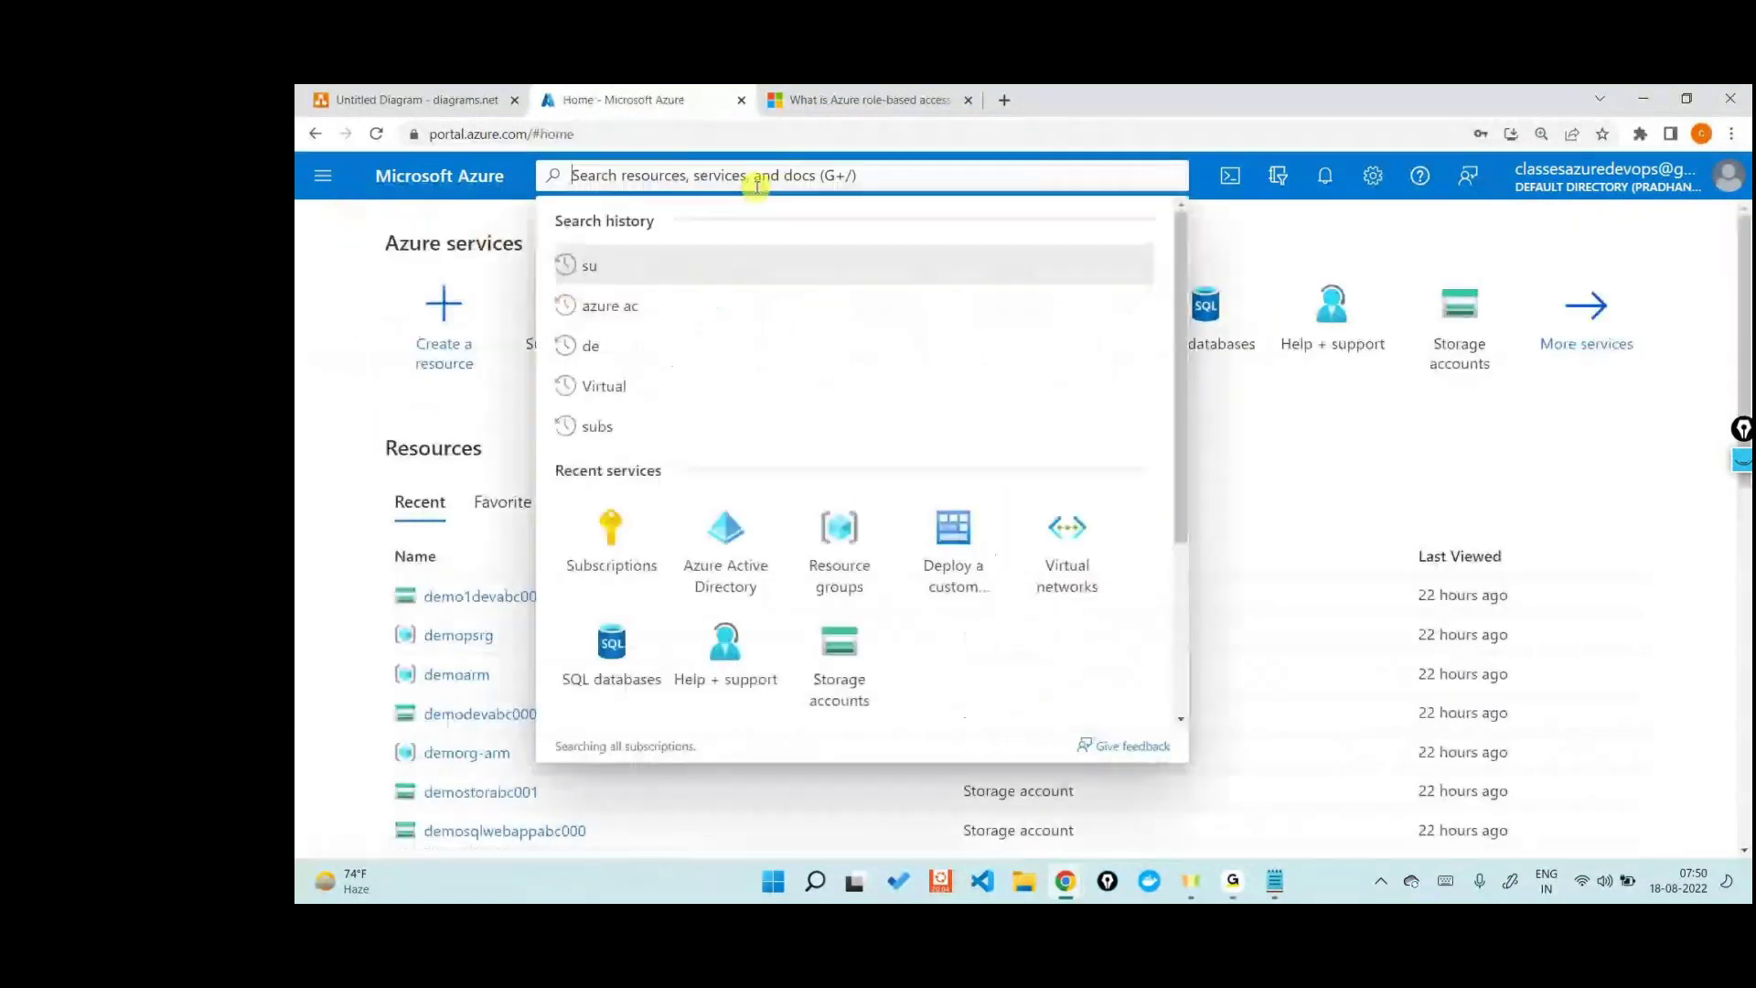
pyautogui.write('a')
pyautogui.press('BackSpace')
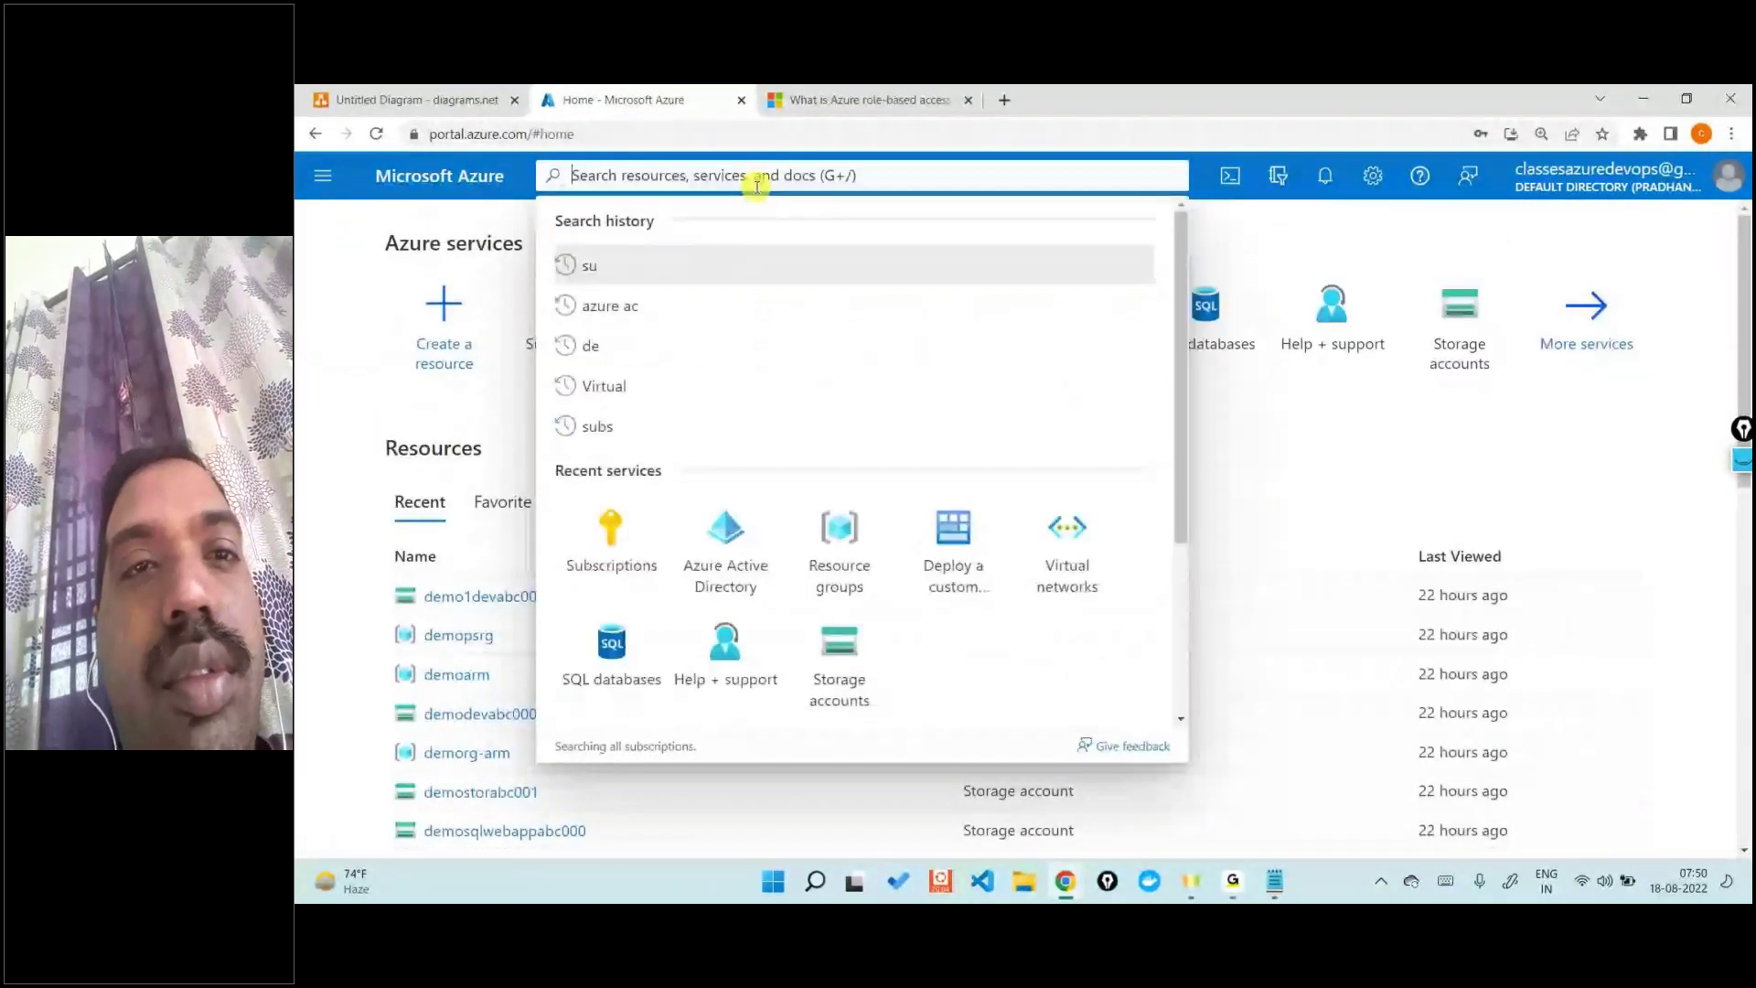
pyautogui.write('he')
pyautogui.click(745, 364)
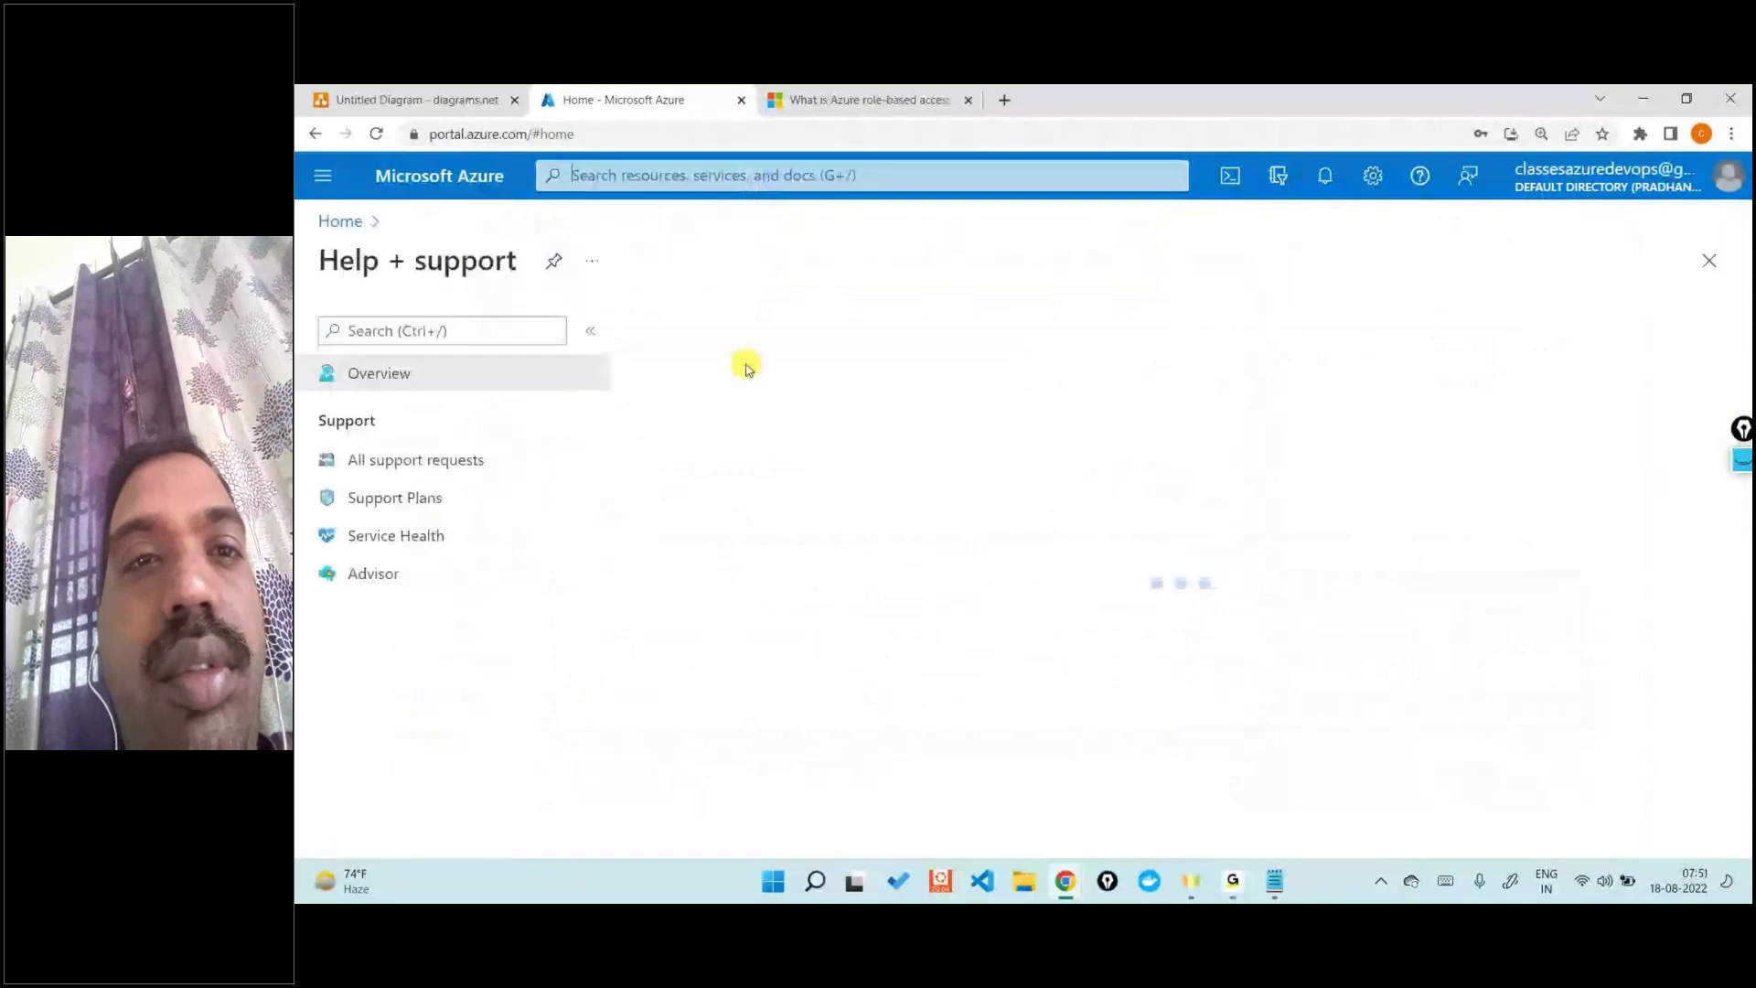
pyautogui.click(393, 498)
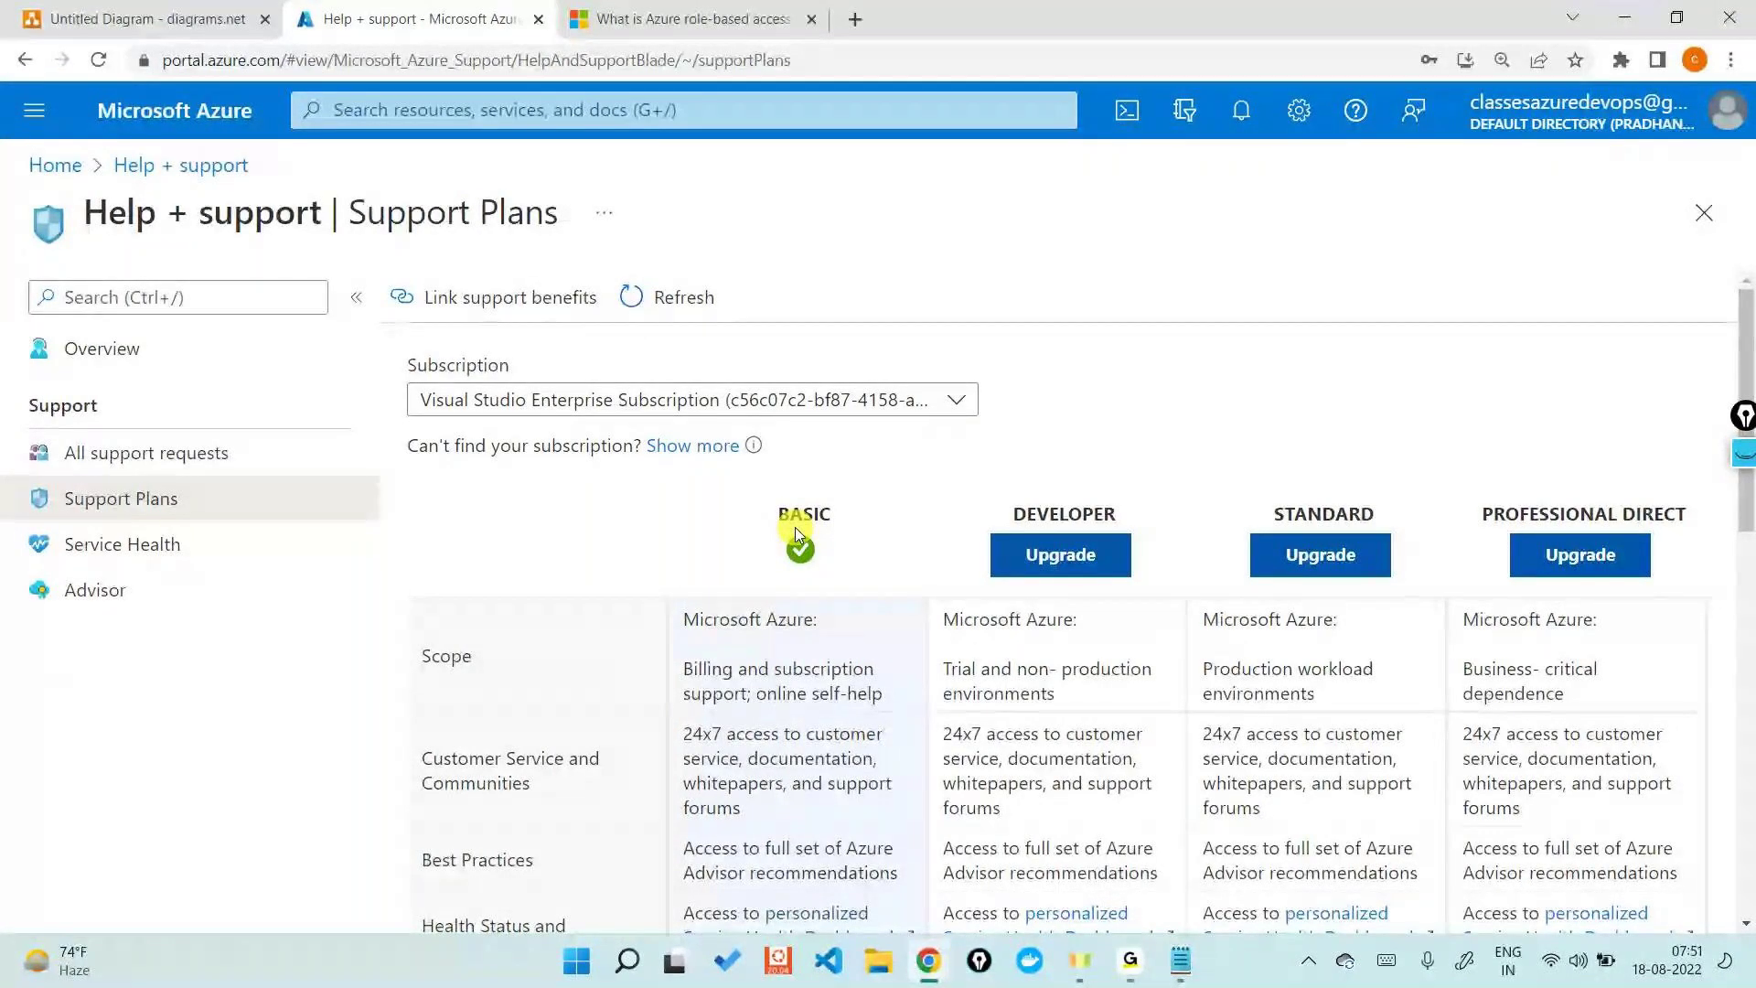
# - Confirm the subscription is on the BASIC support plan and return to the Home page
pyautogui.click(717, 579)
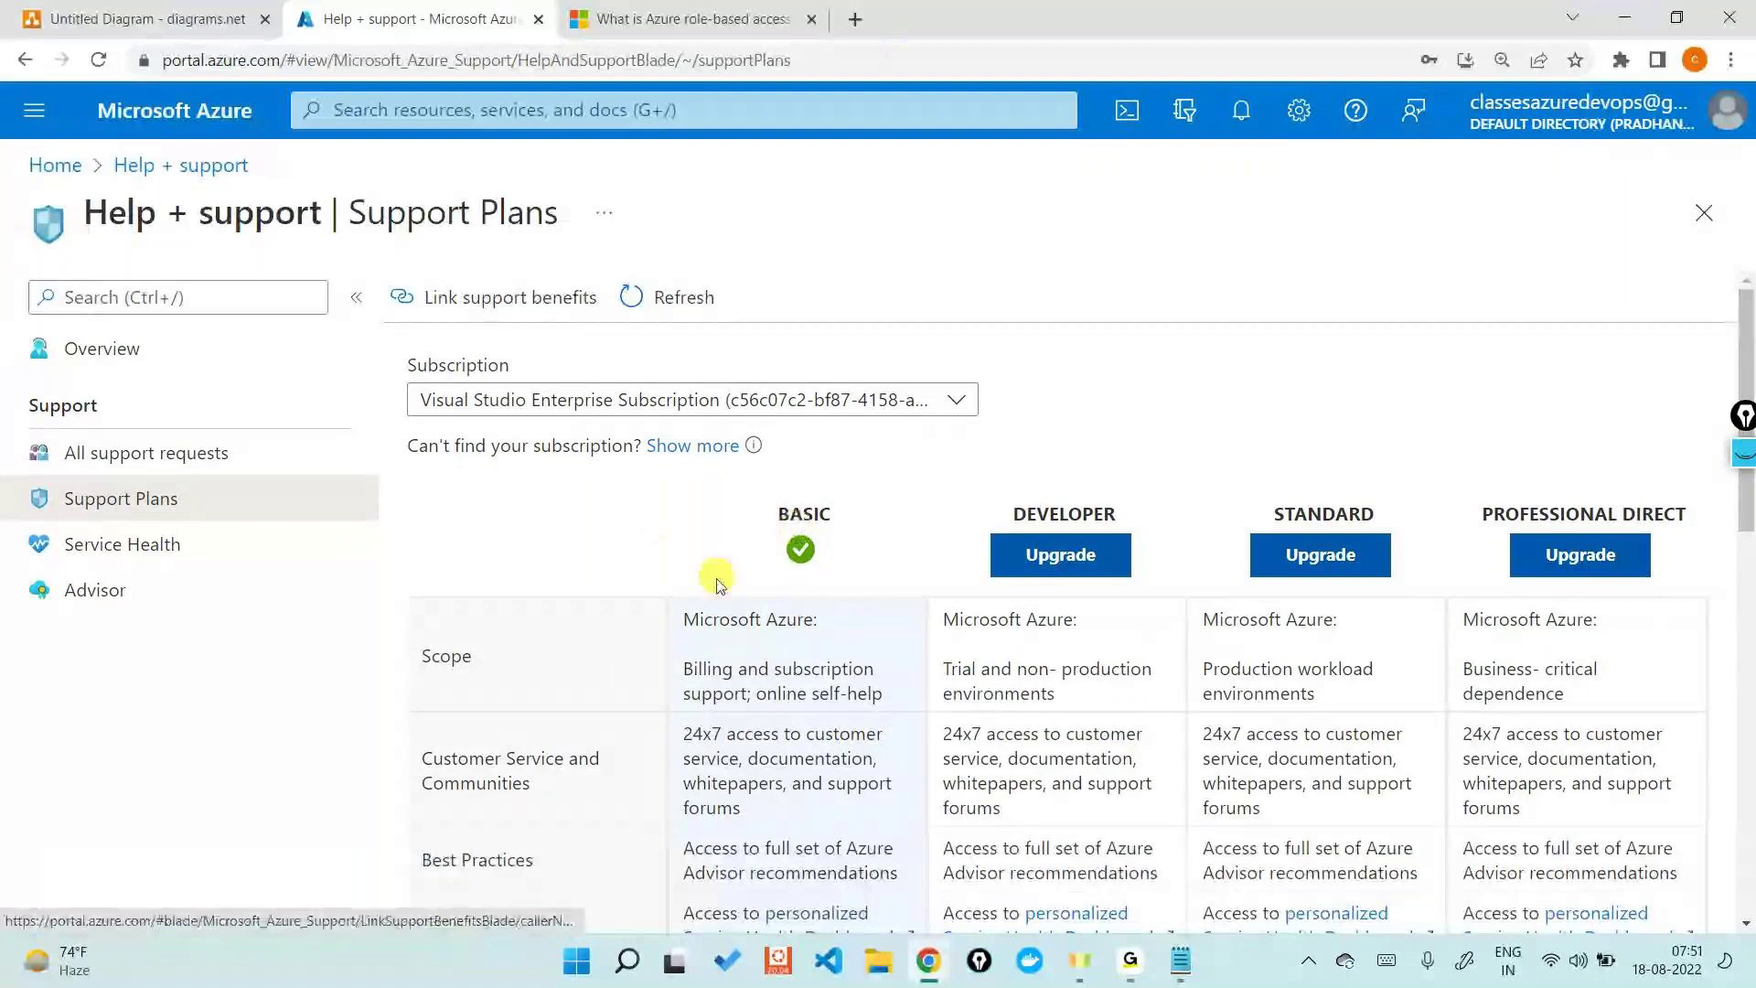
pyautogui.scroll(-3, 718, 590)
pyautogui.scroll(3, 718, 594)
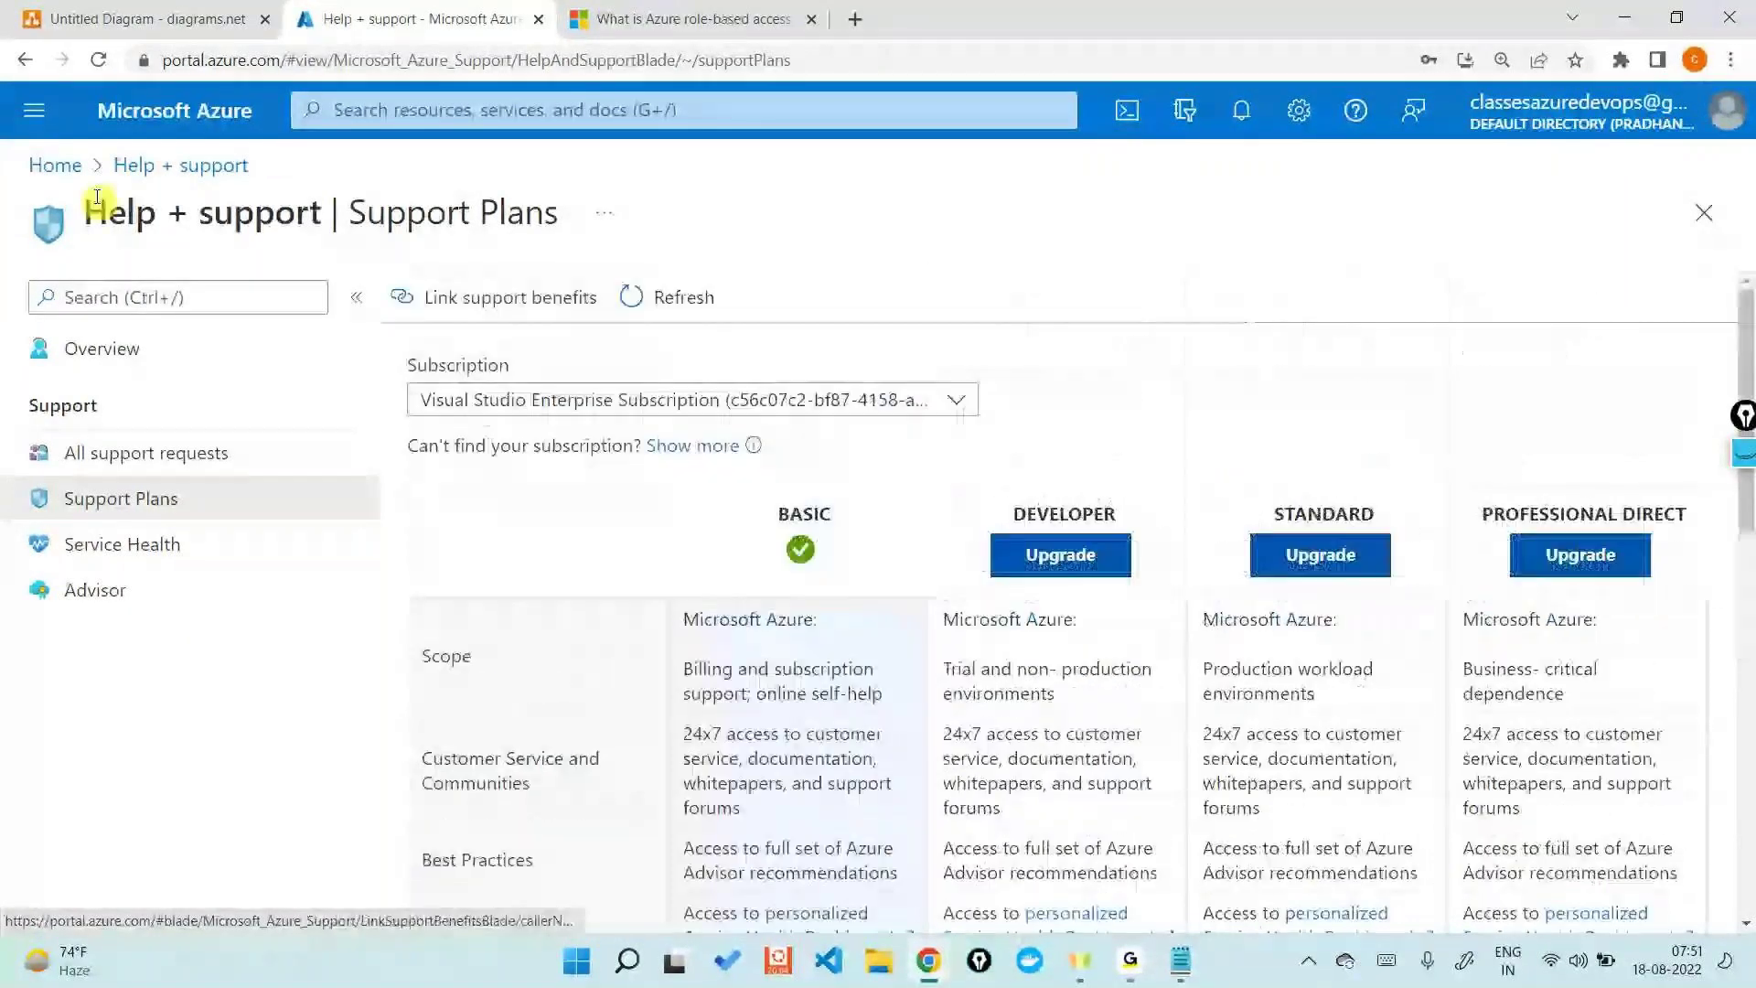
pyautogui.click(55, 164)
pyautogui.hotkey('alt', 'Tab')
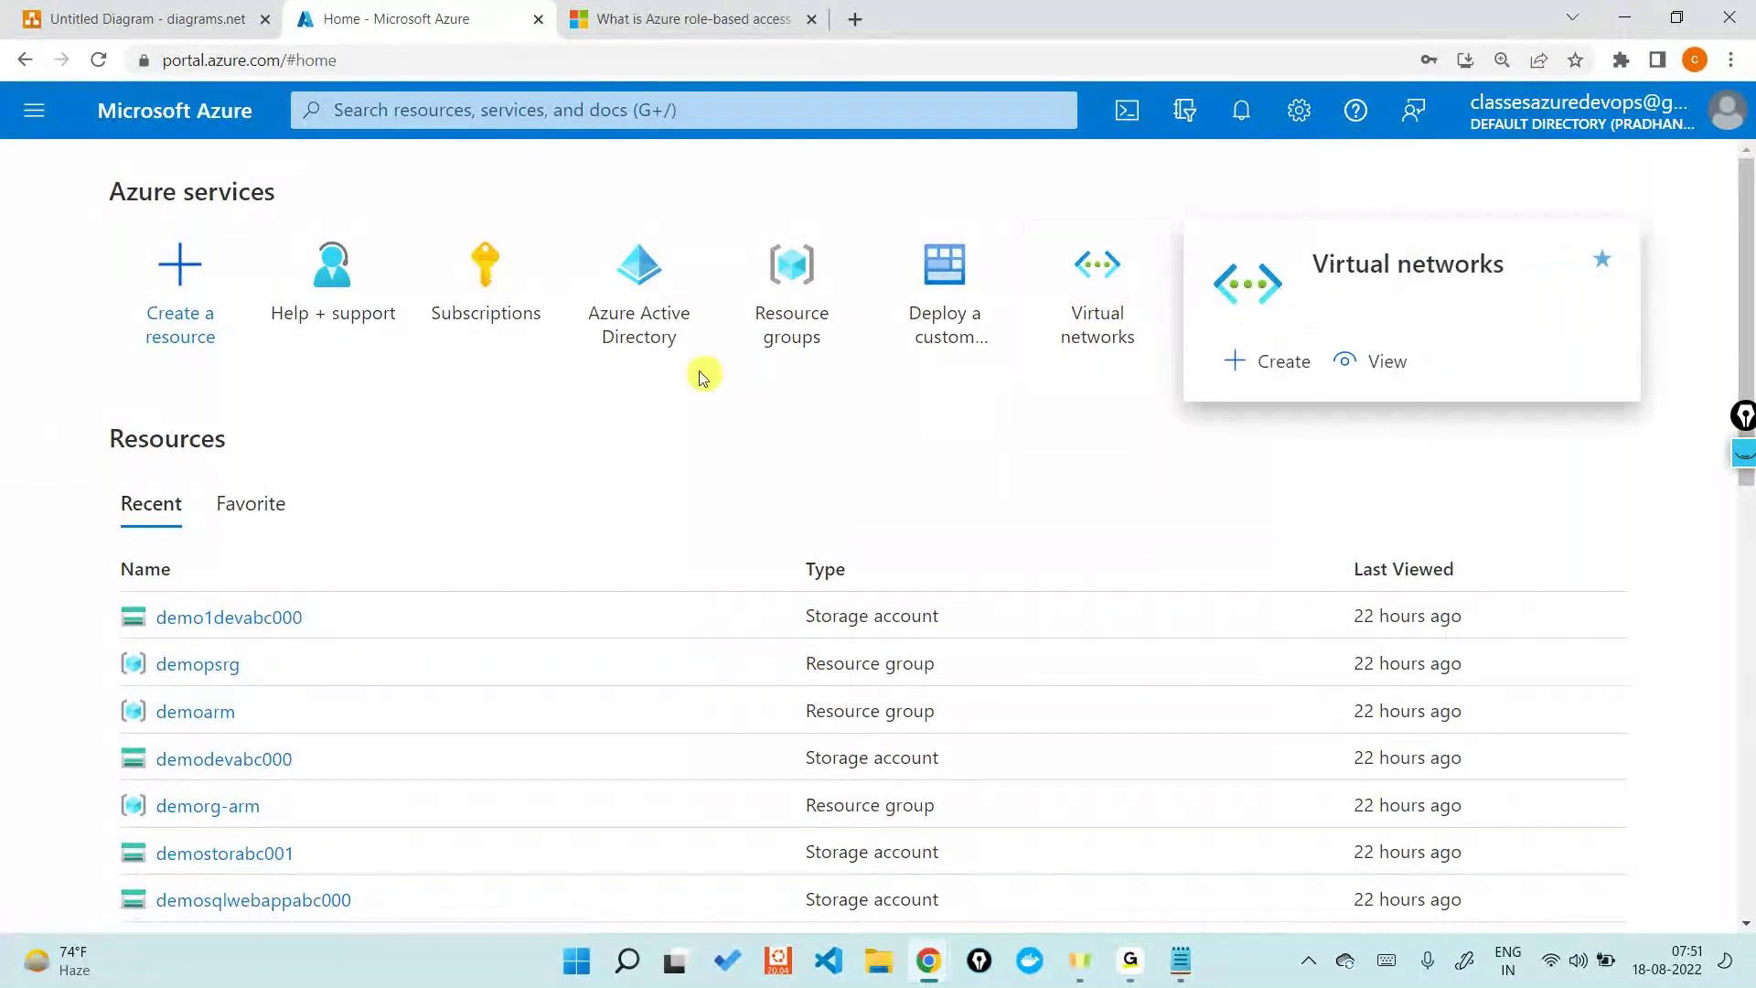
# - Open User1's profile from the Azure Active Directory users list
pyautogui.moveTo(663, 355)
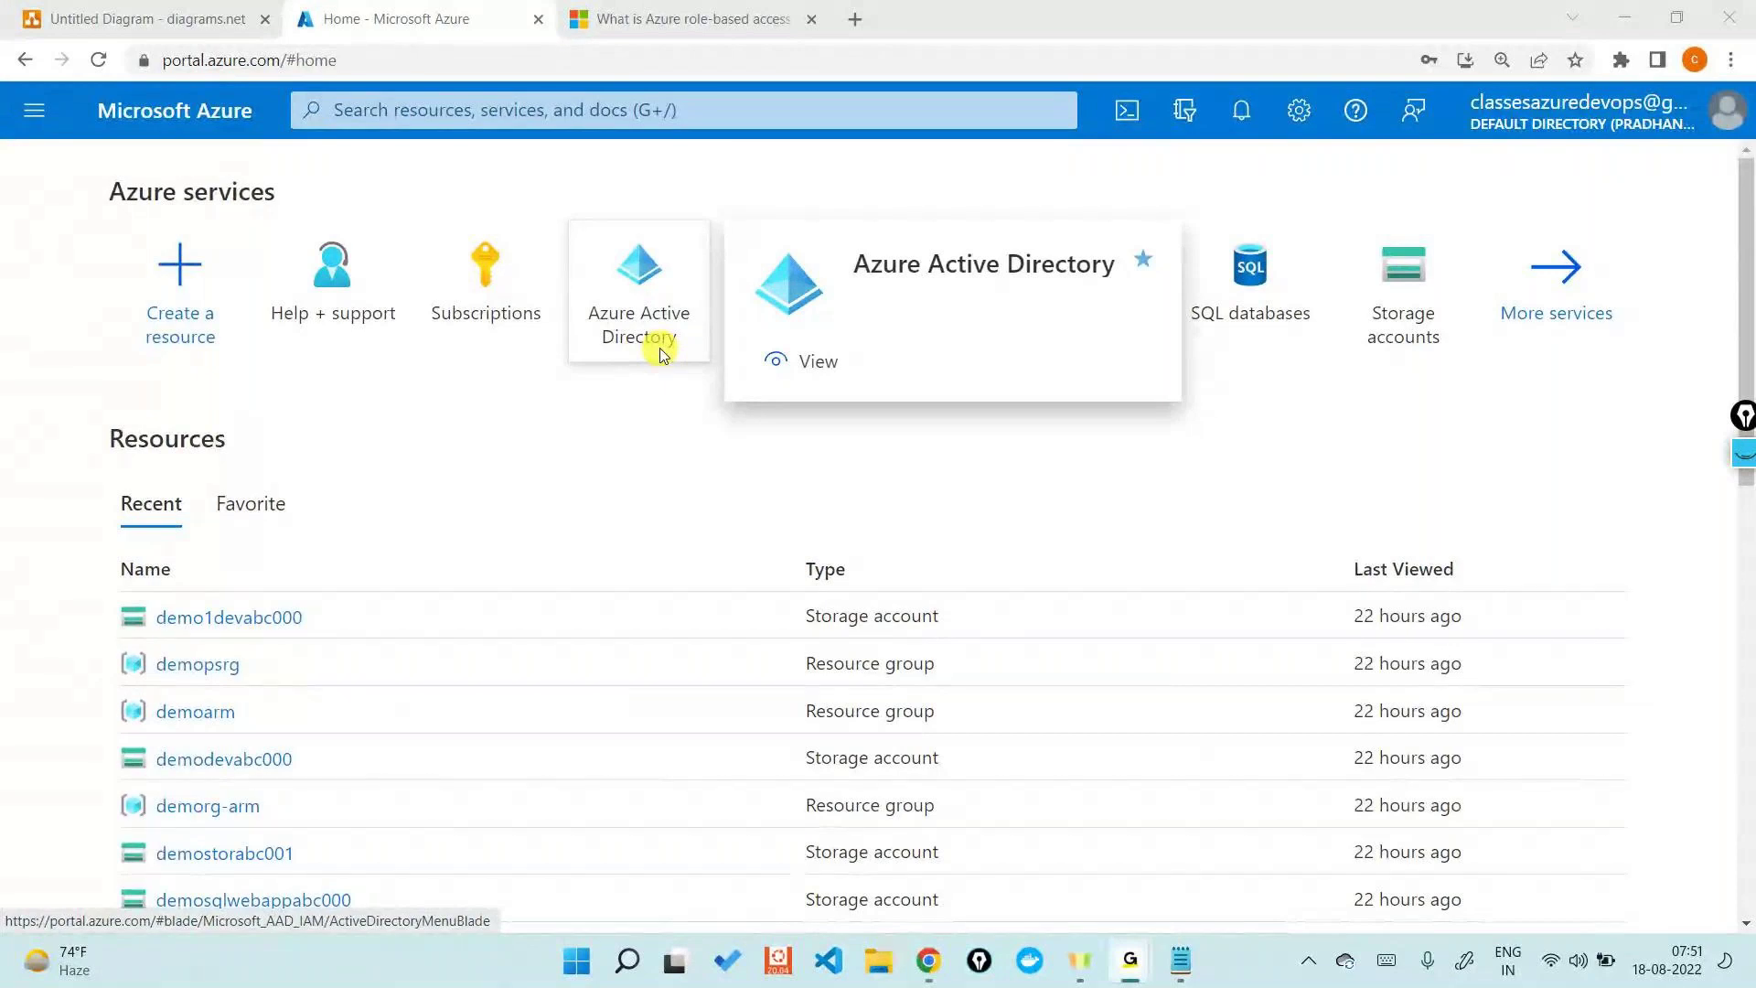
pyautogui.click(660, 352)
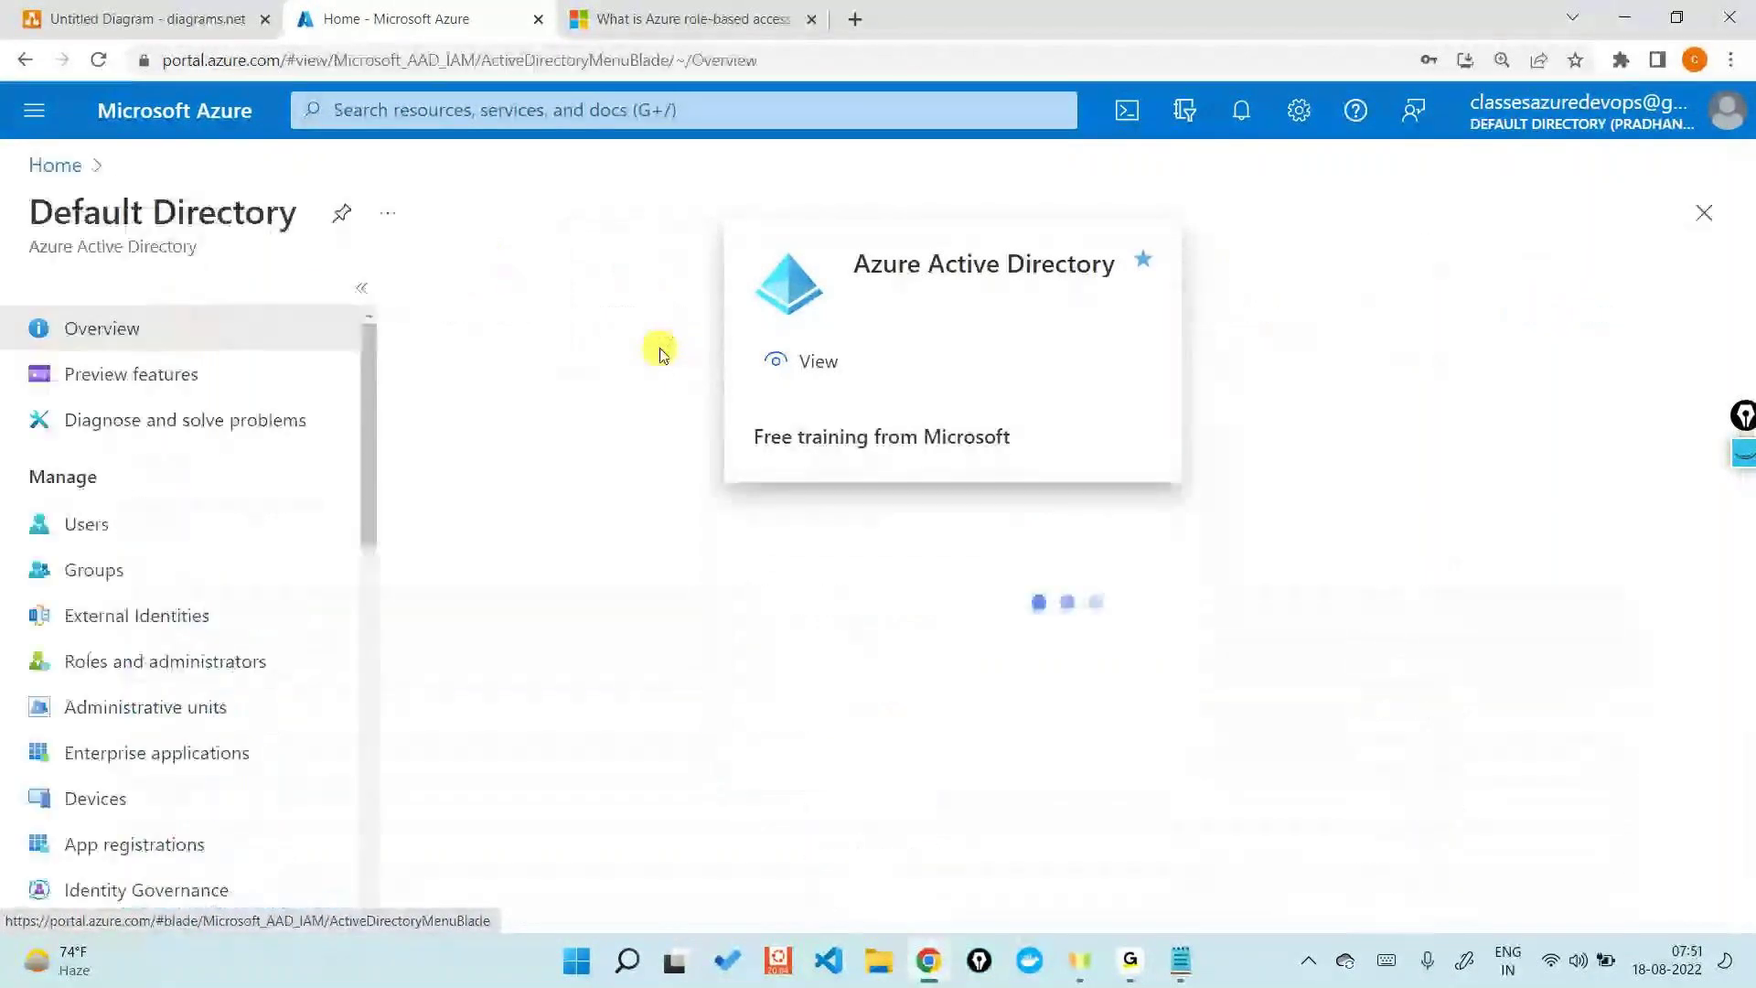
pyautogui.click(141, 523)
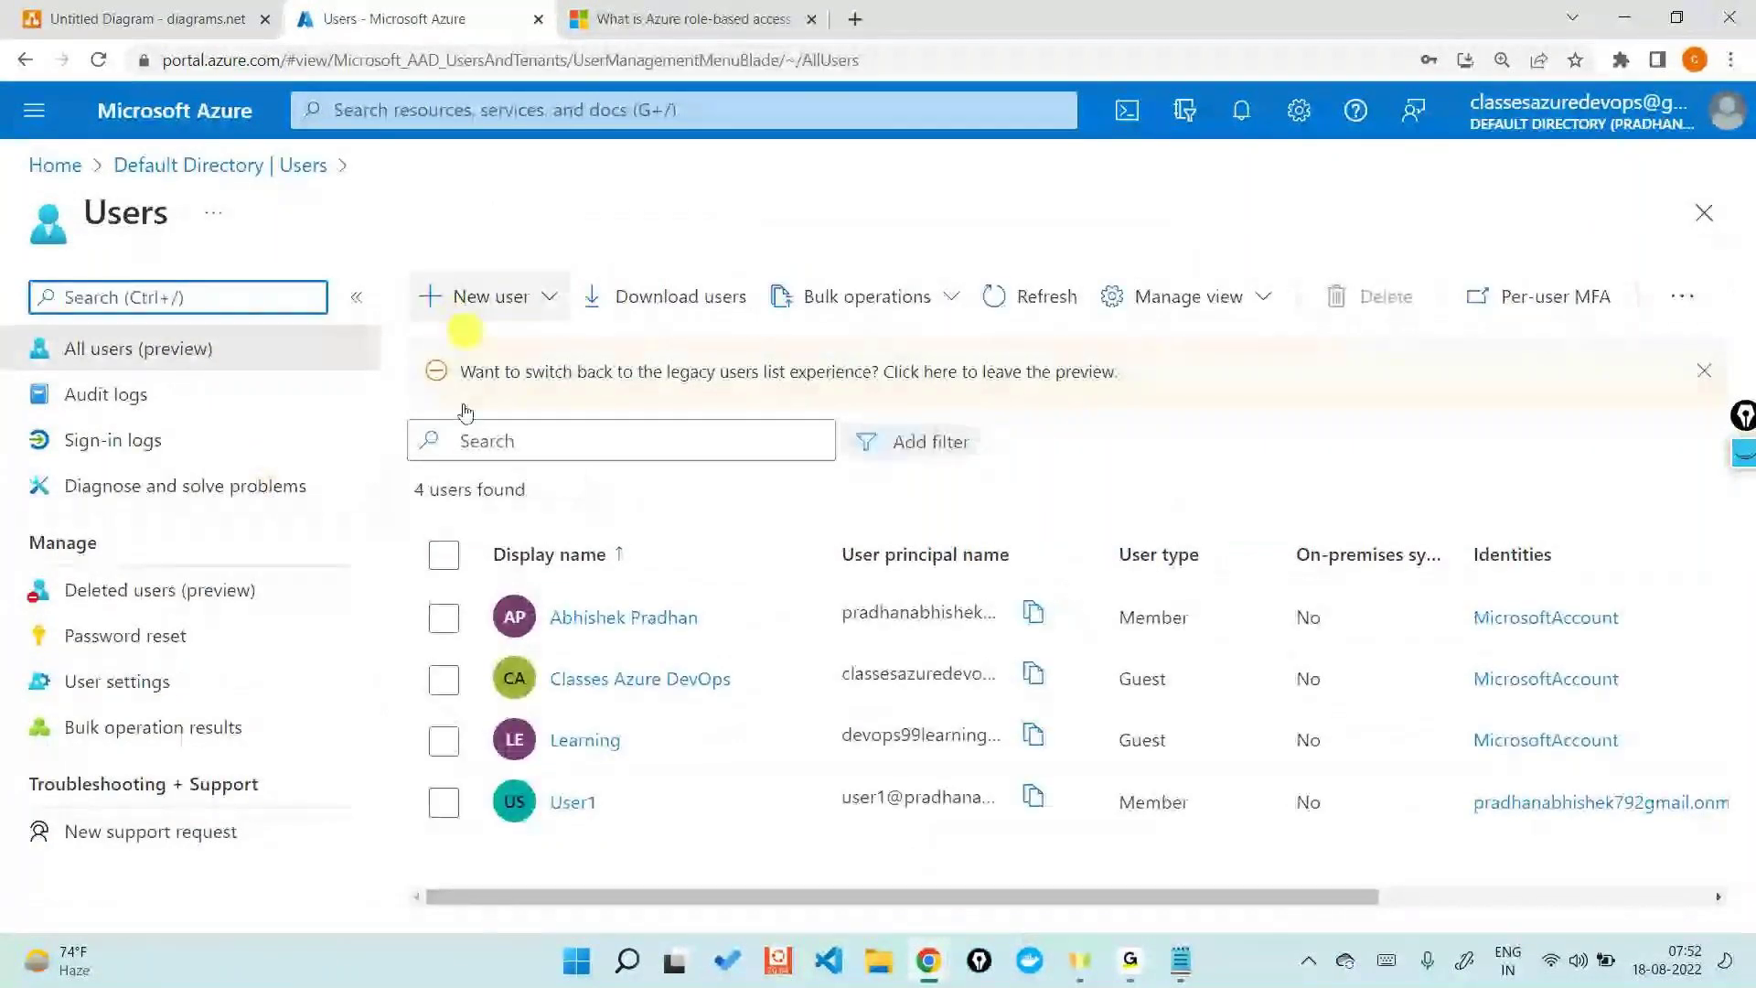
pyautogui.click(571, 804)
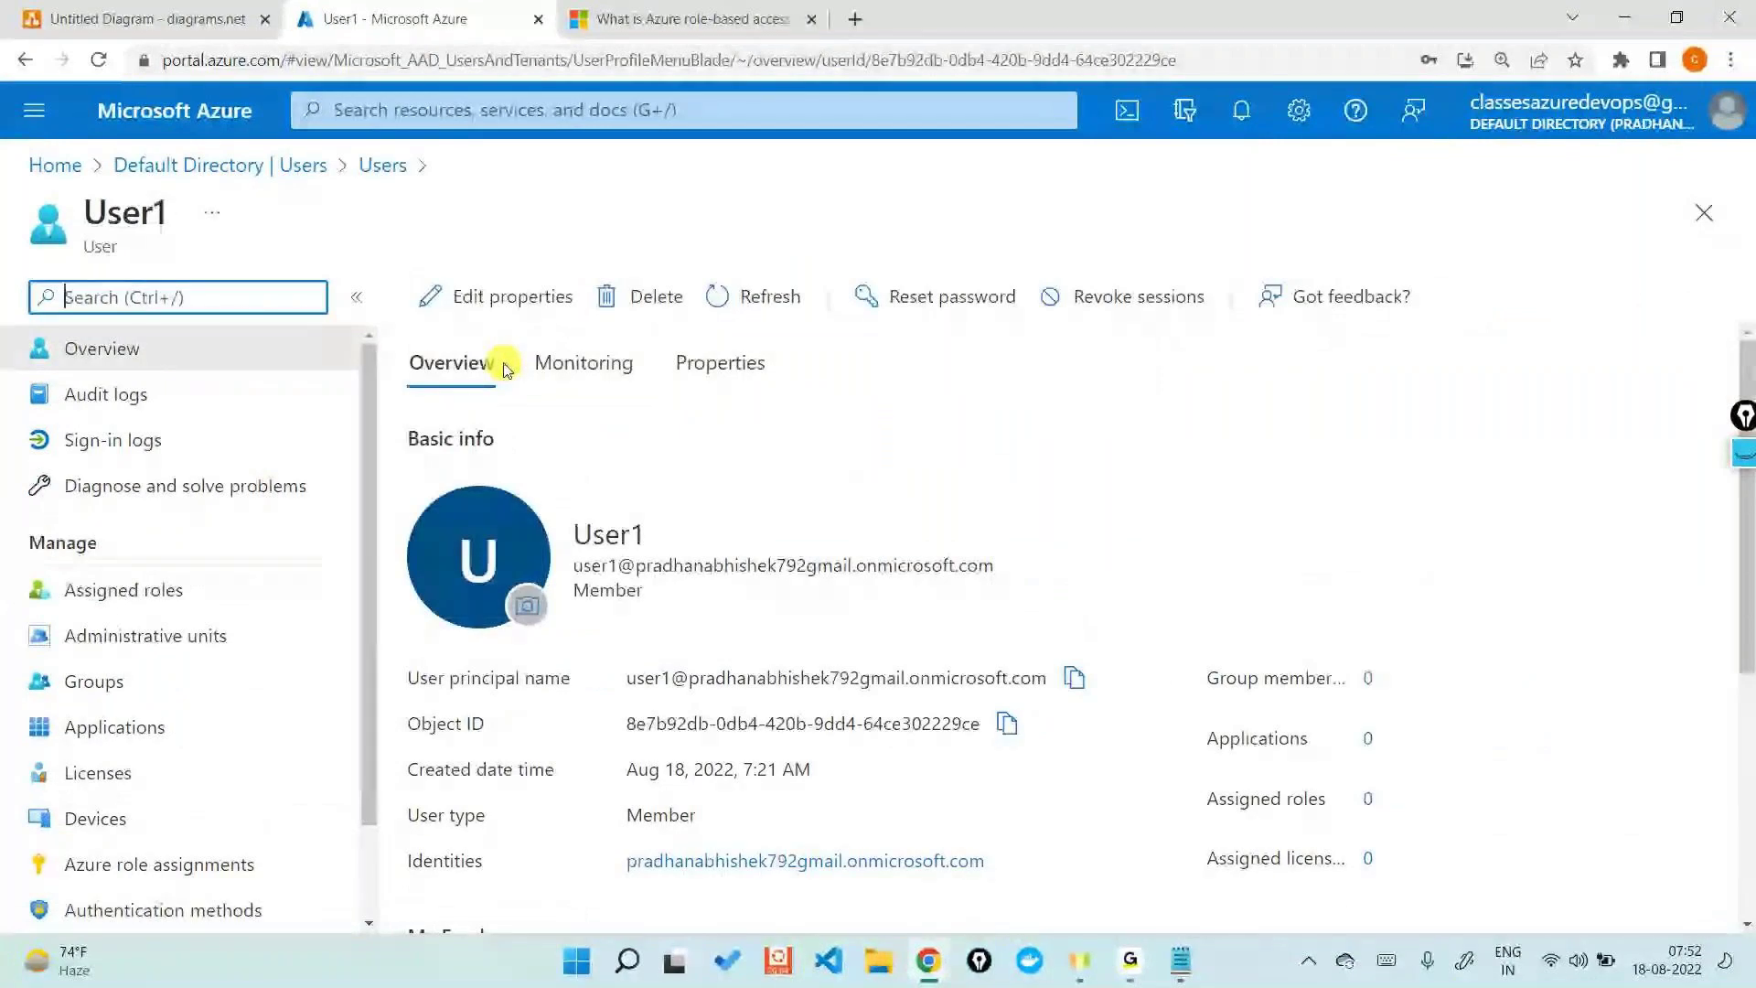
# - Select User1's full principal name, then bring the incognito Default Directory window forward
pyautogui.doubleClick(773, 675)
pyautogui.click(773, 670)
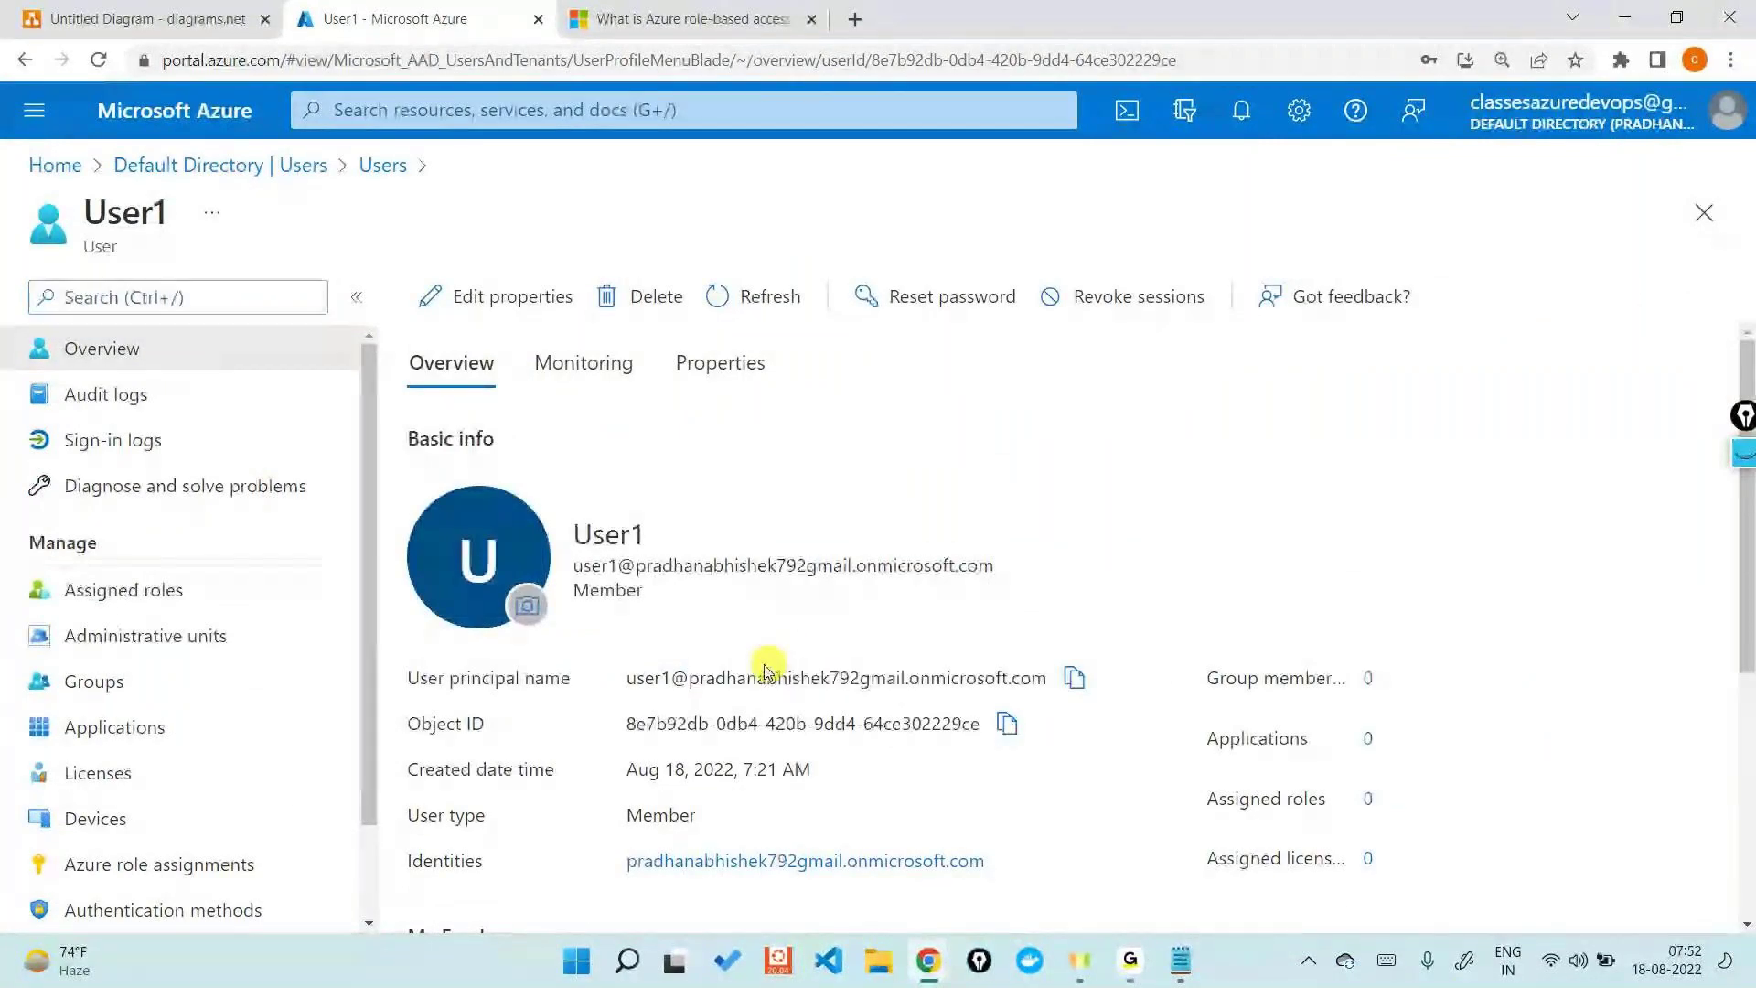
pyautogui.tripleClick(678, 674)
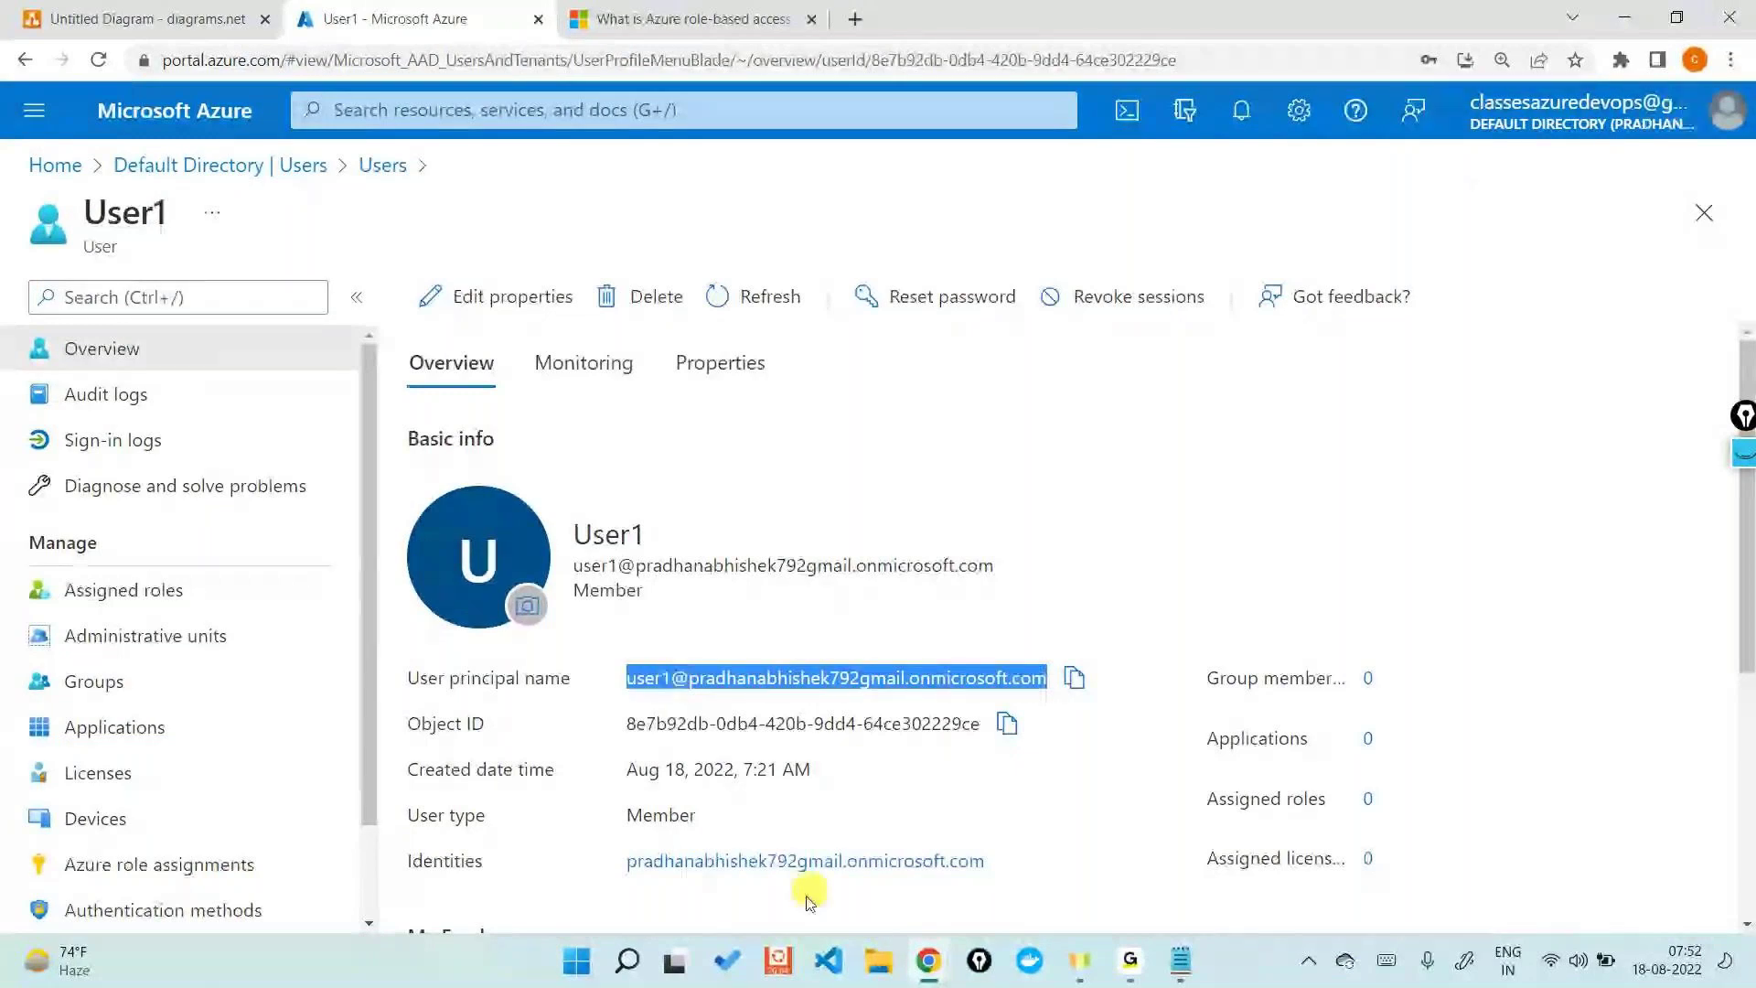
pyautogui.moveTo(928, 960)
pyautogui.click(1039, 834)
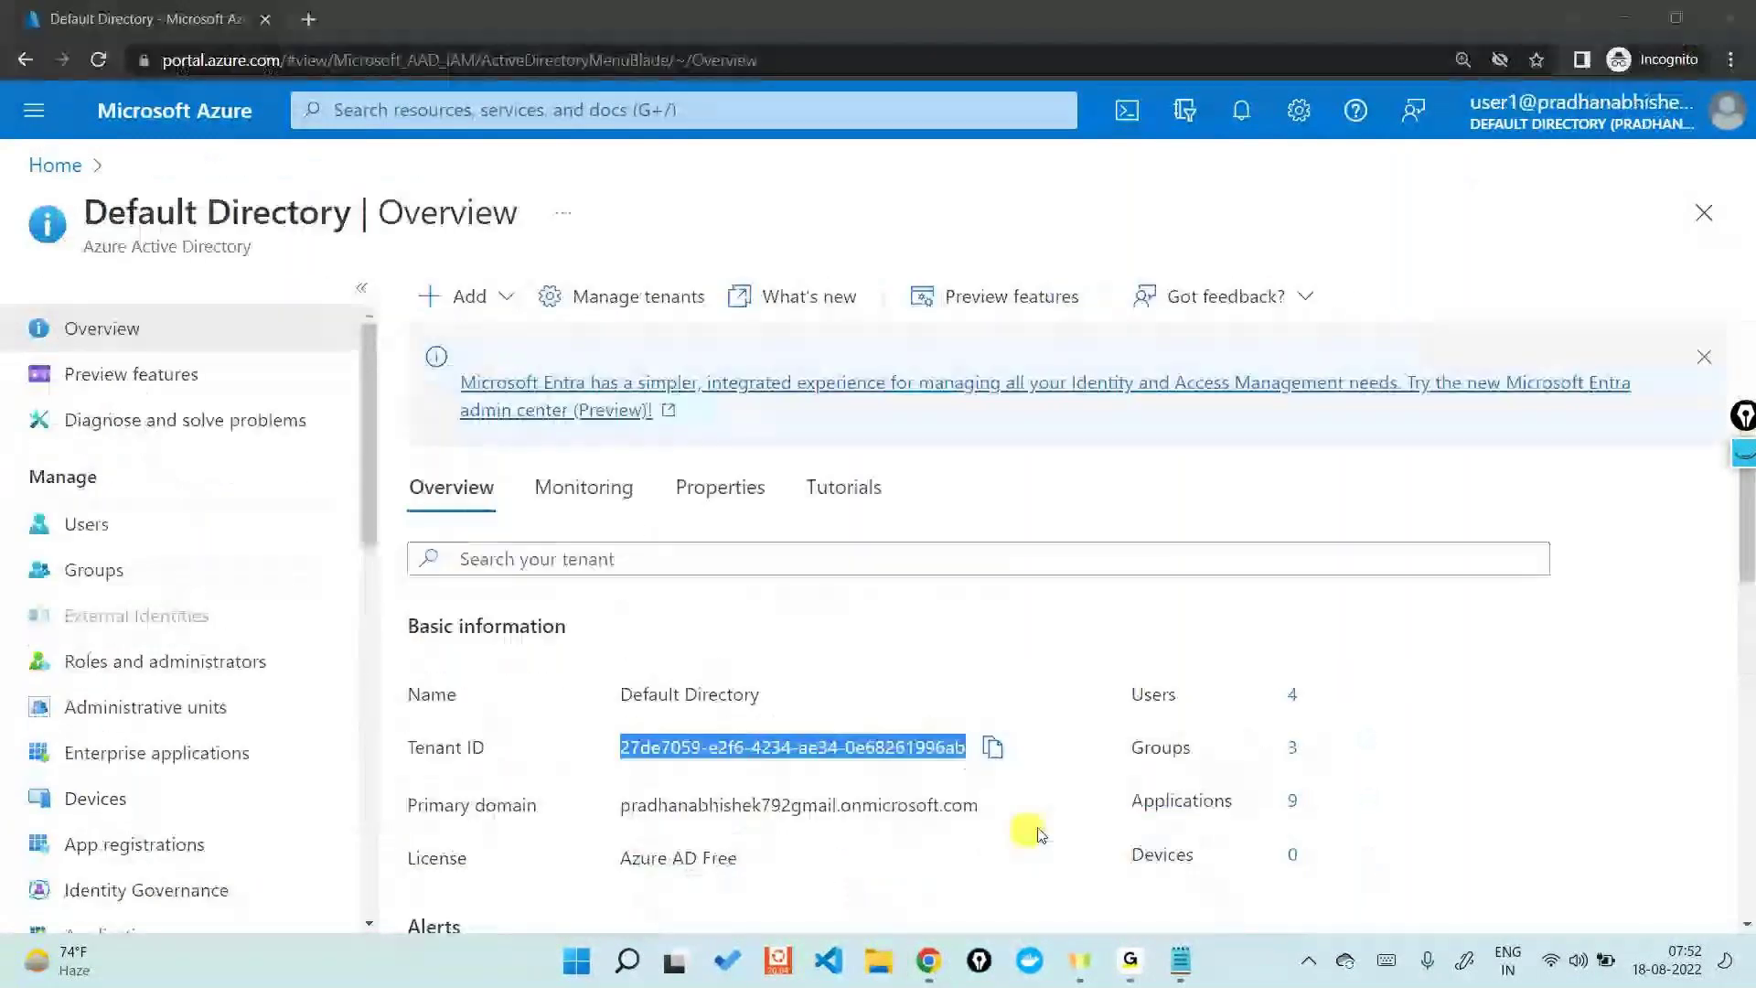
# - Show User1's Home page in the incognito window, which offers no subscription, then minimize it
pyautogui.click(1129, 443)
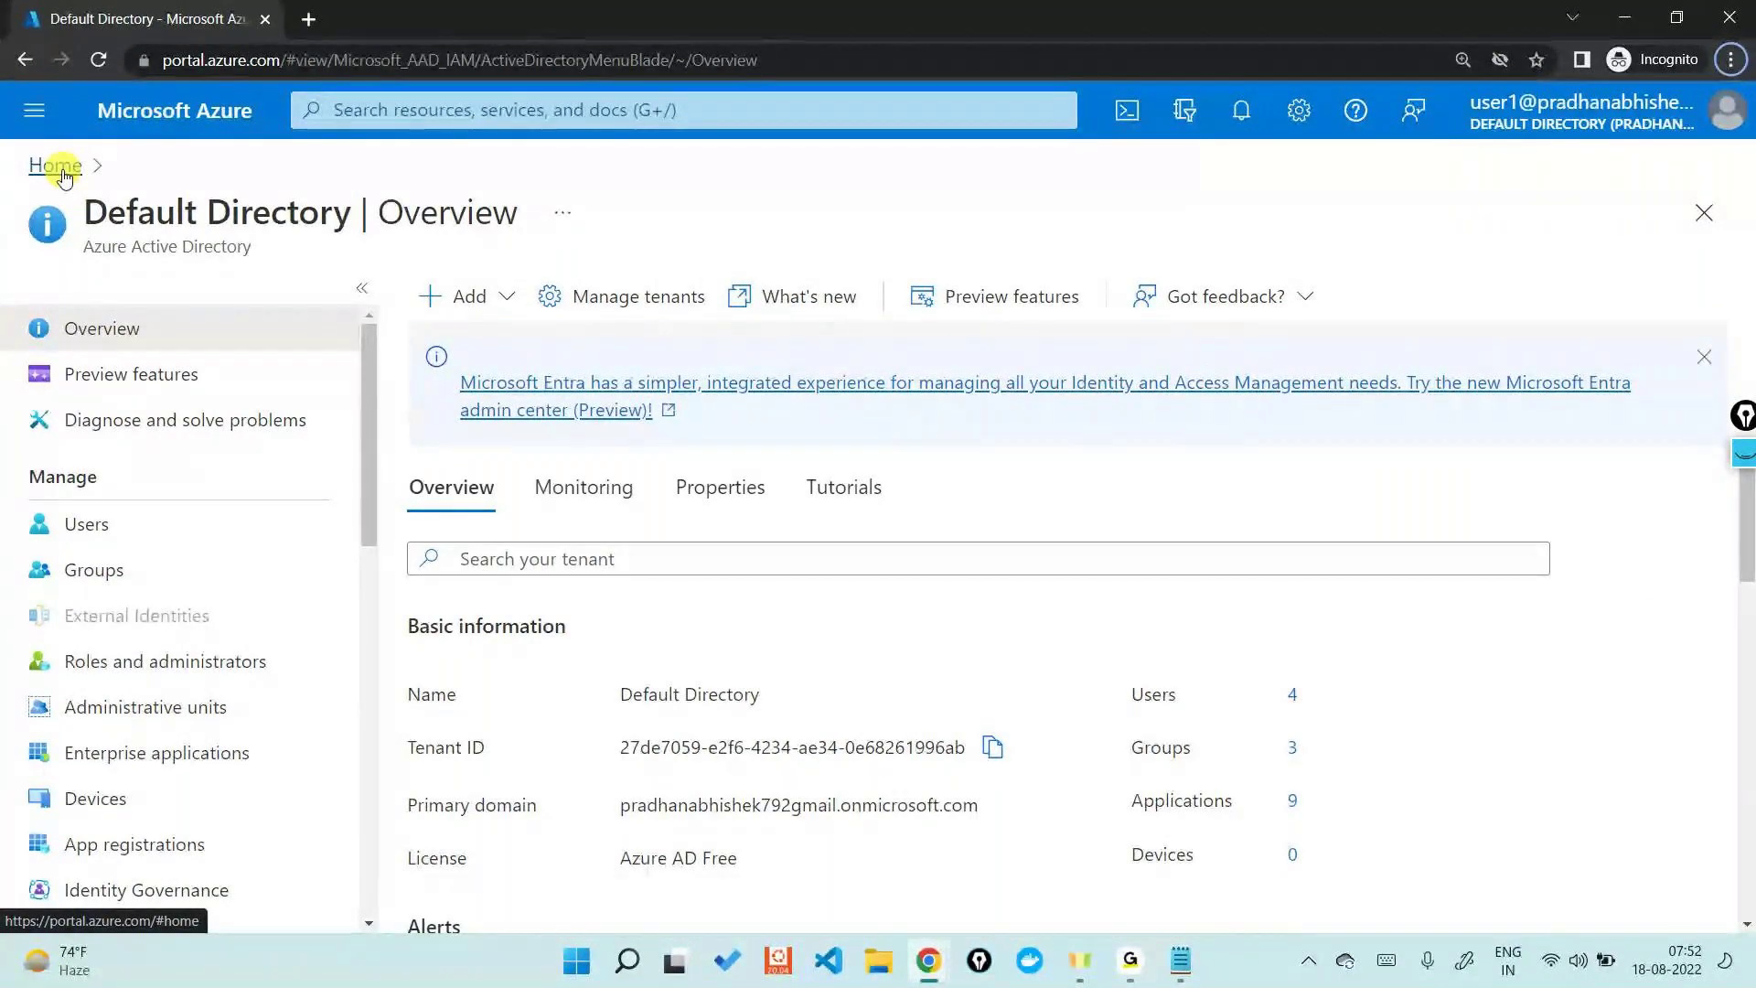
pyautogui.click(56, 165)
pyautogui.hotkey('alt', 'Tab')
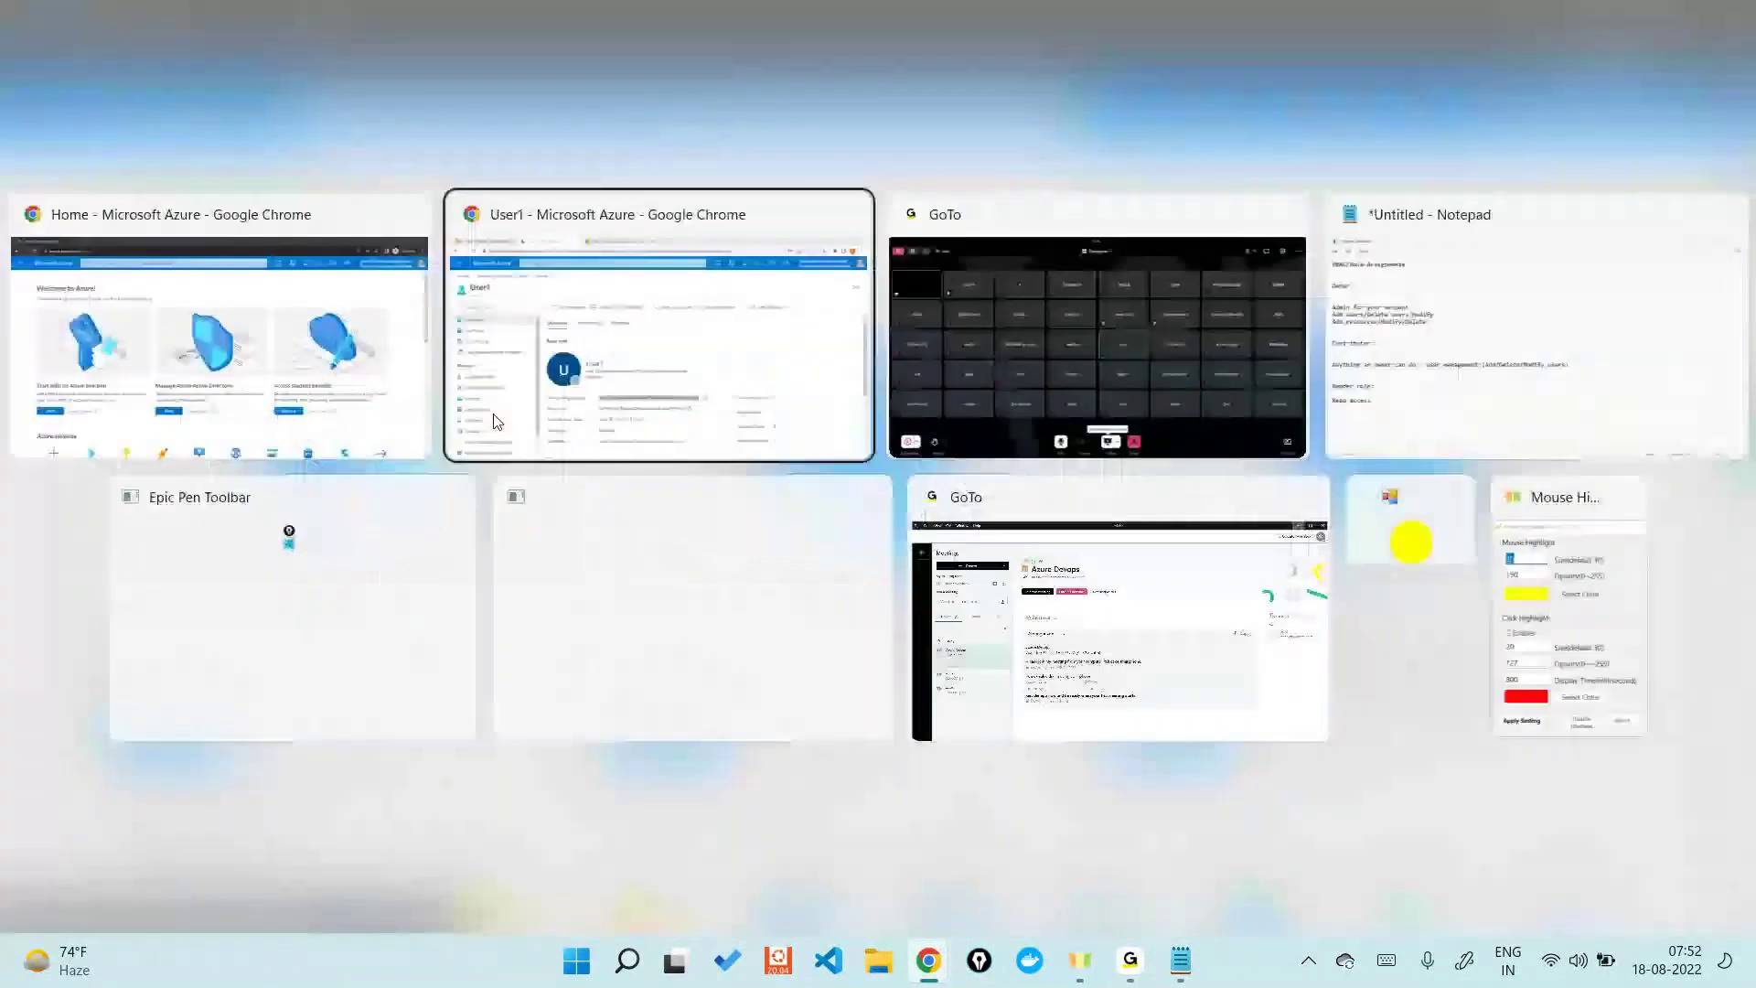
pyautogui.hotkey('alt', 'Tab')
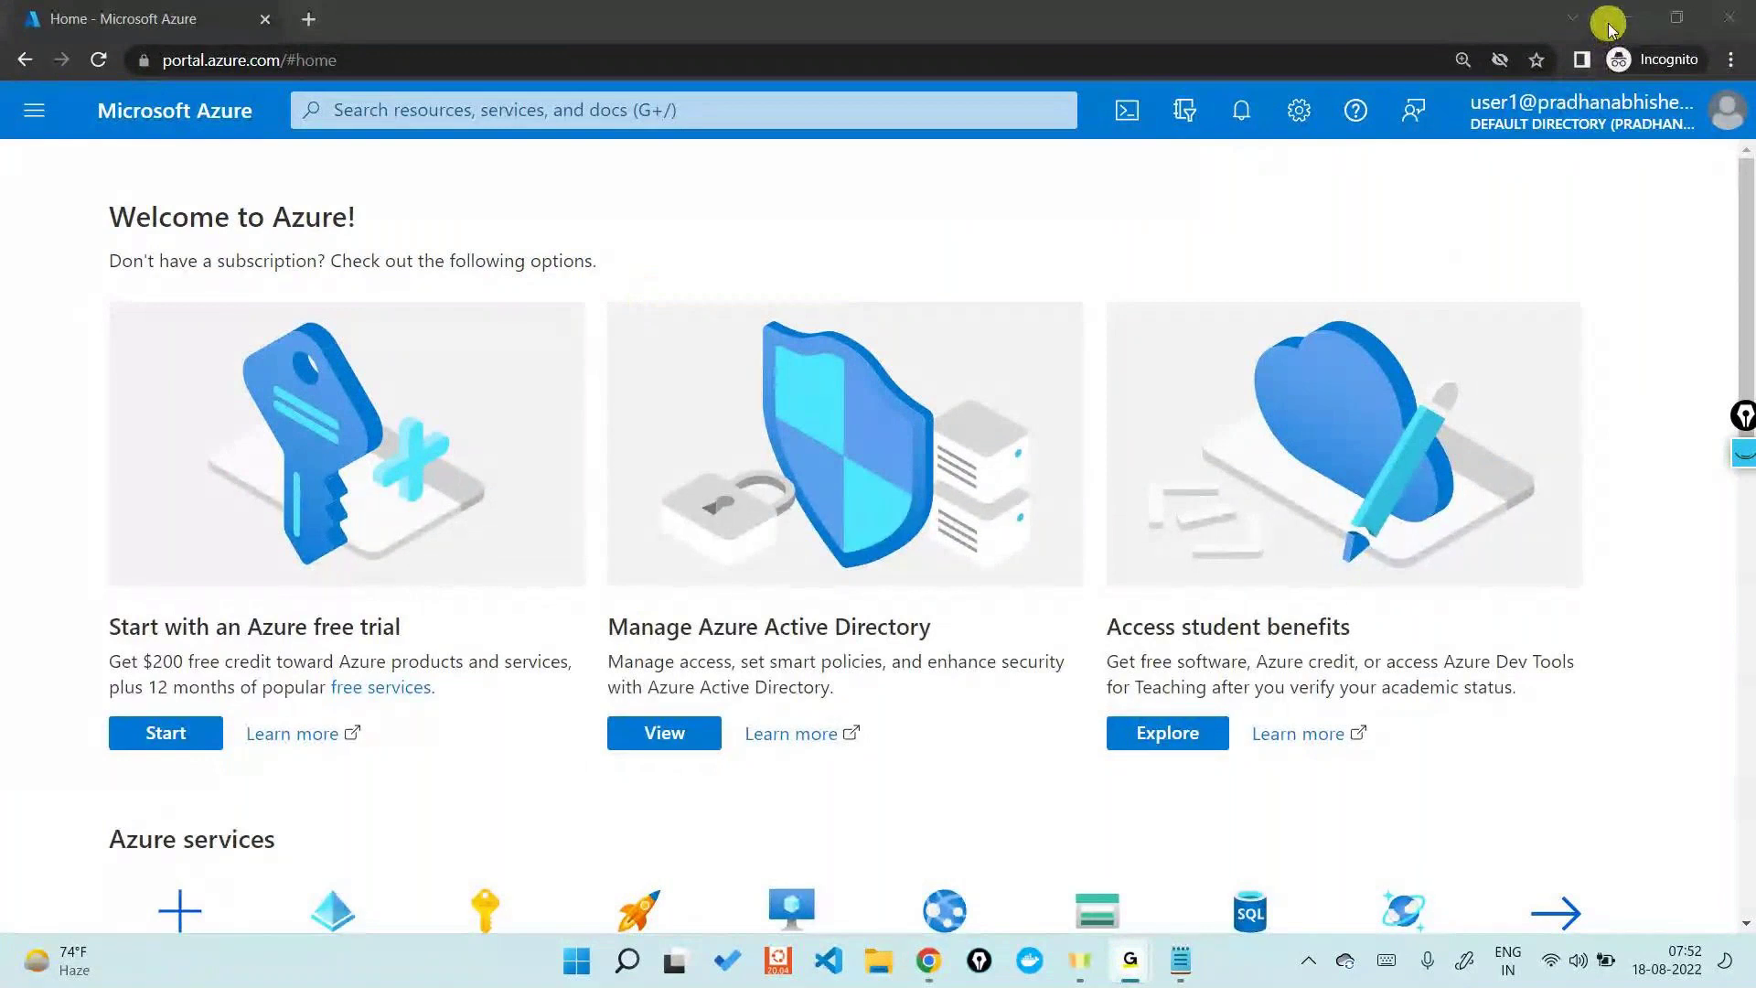
pyautogui.click(1306, 218)
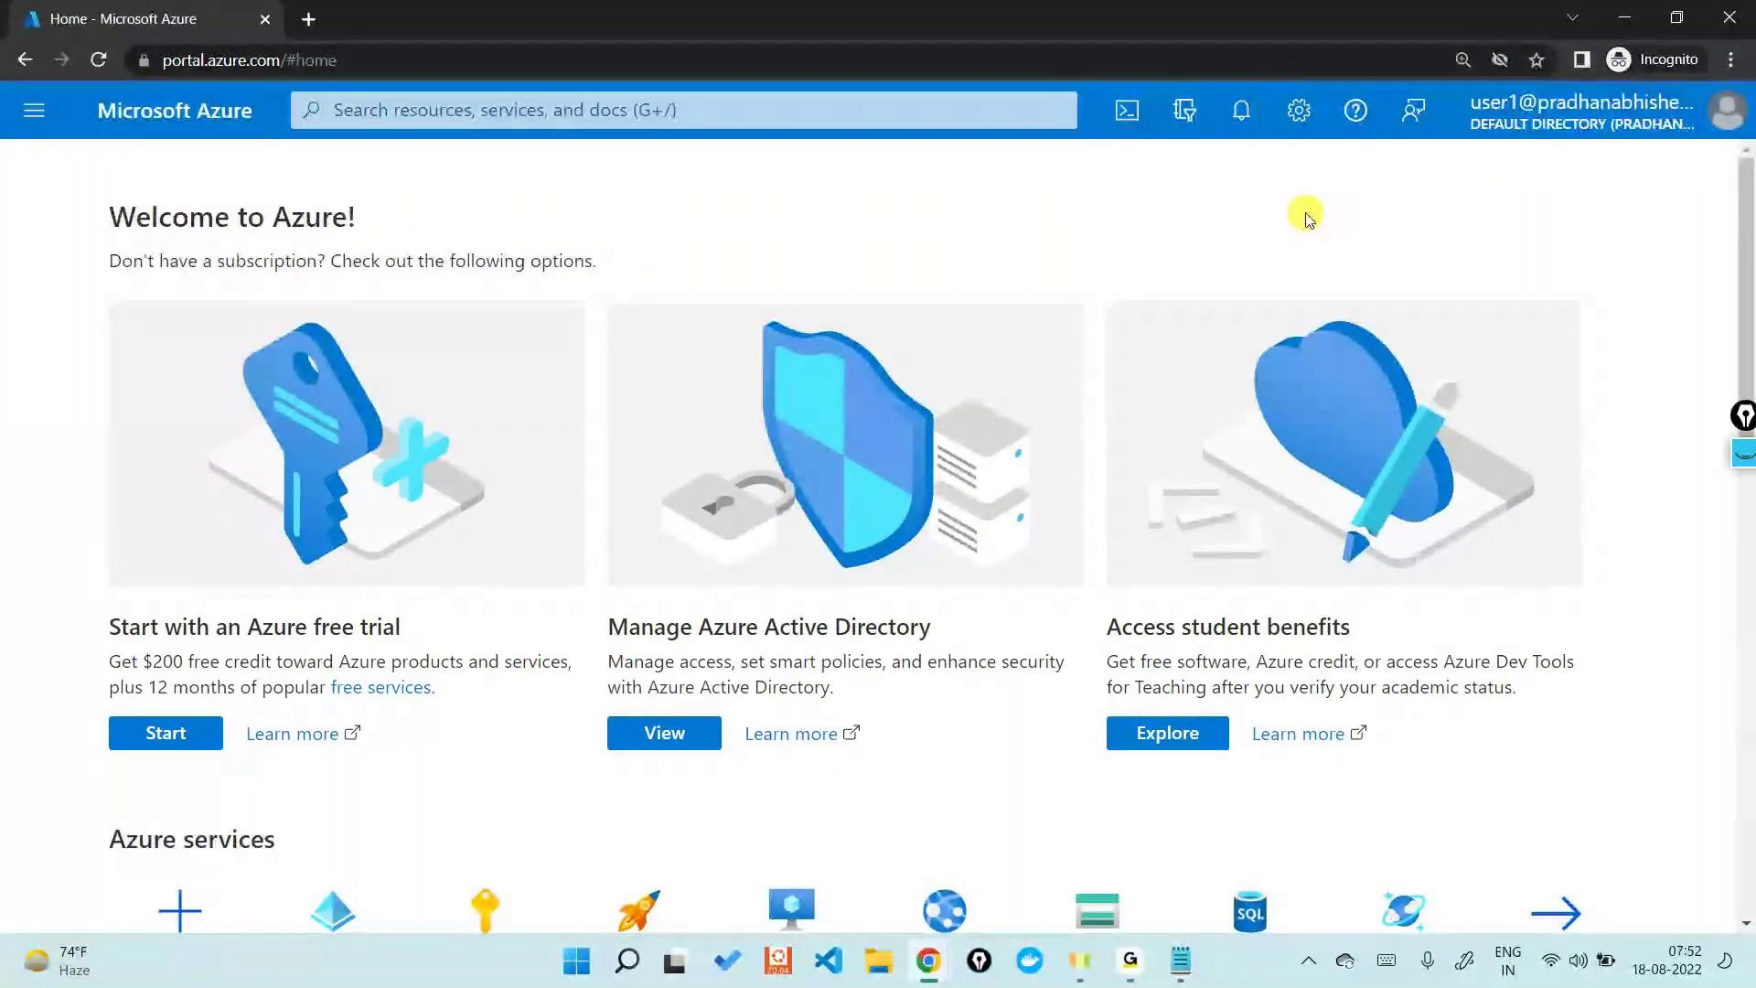
pyautogui.click(1632, 22)
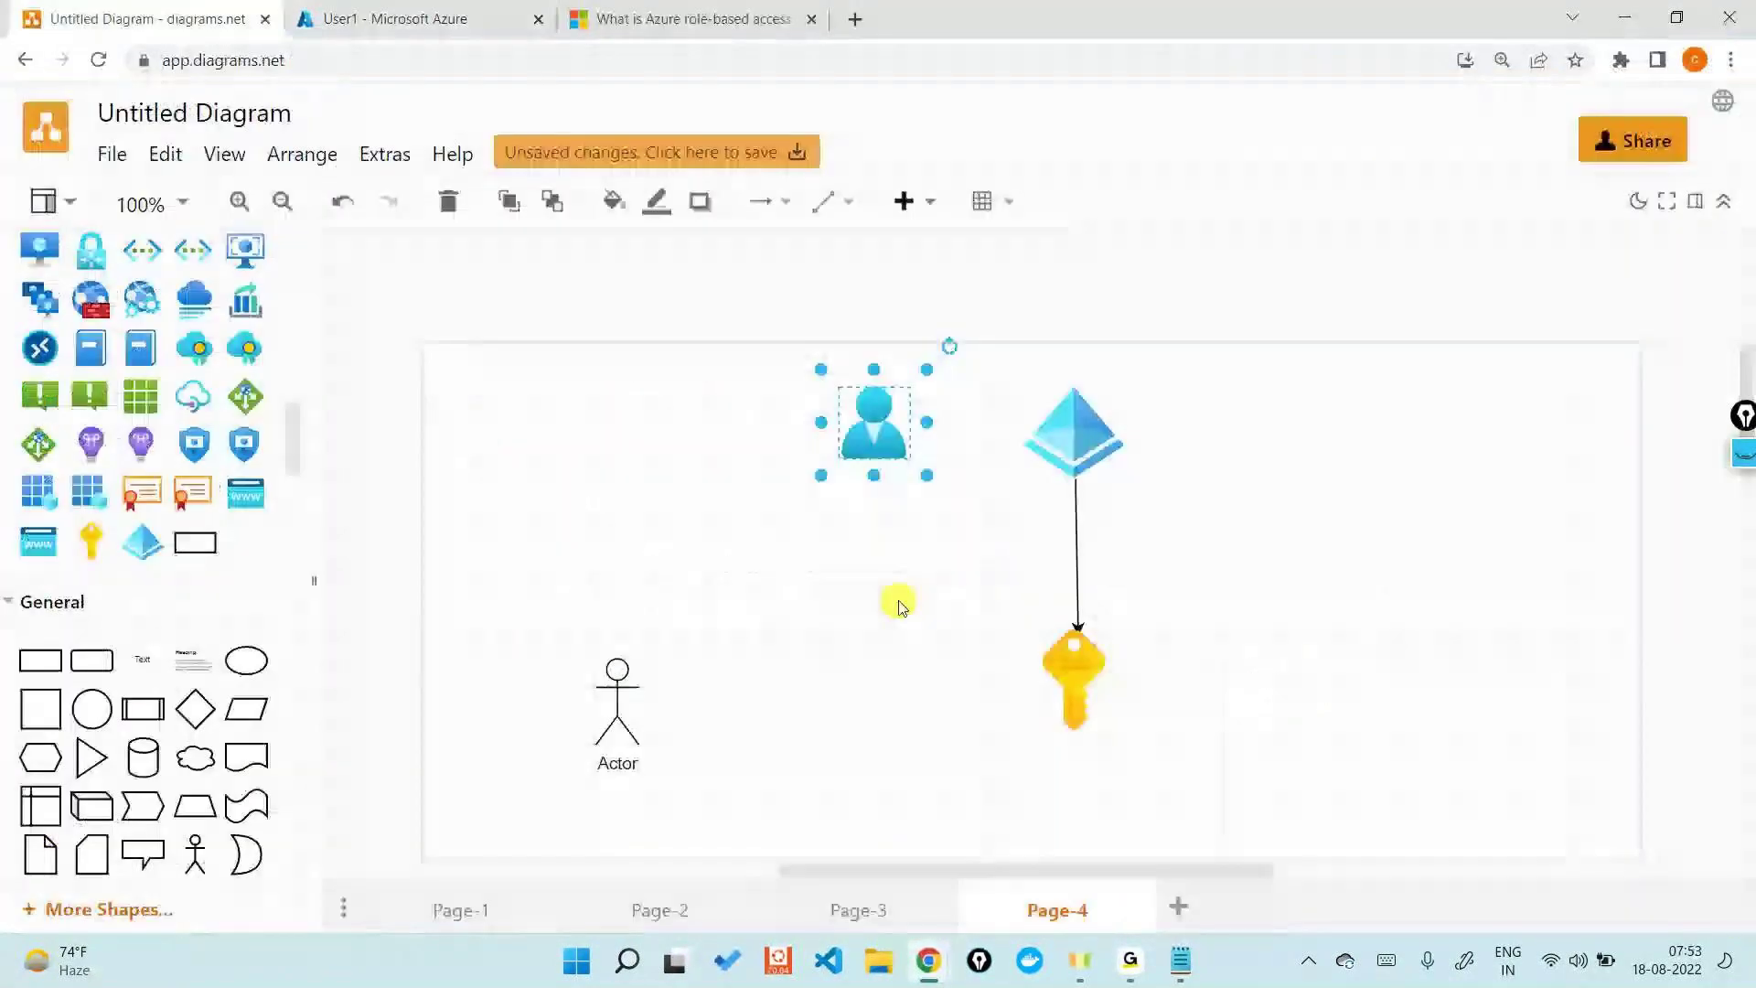
# - View the Default Directory overview on the User1 Azure tab, then select the diagram's blue user icon
pyautogui.click(1295, 612)
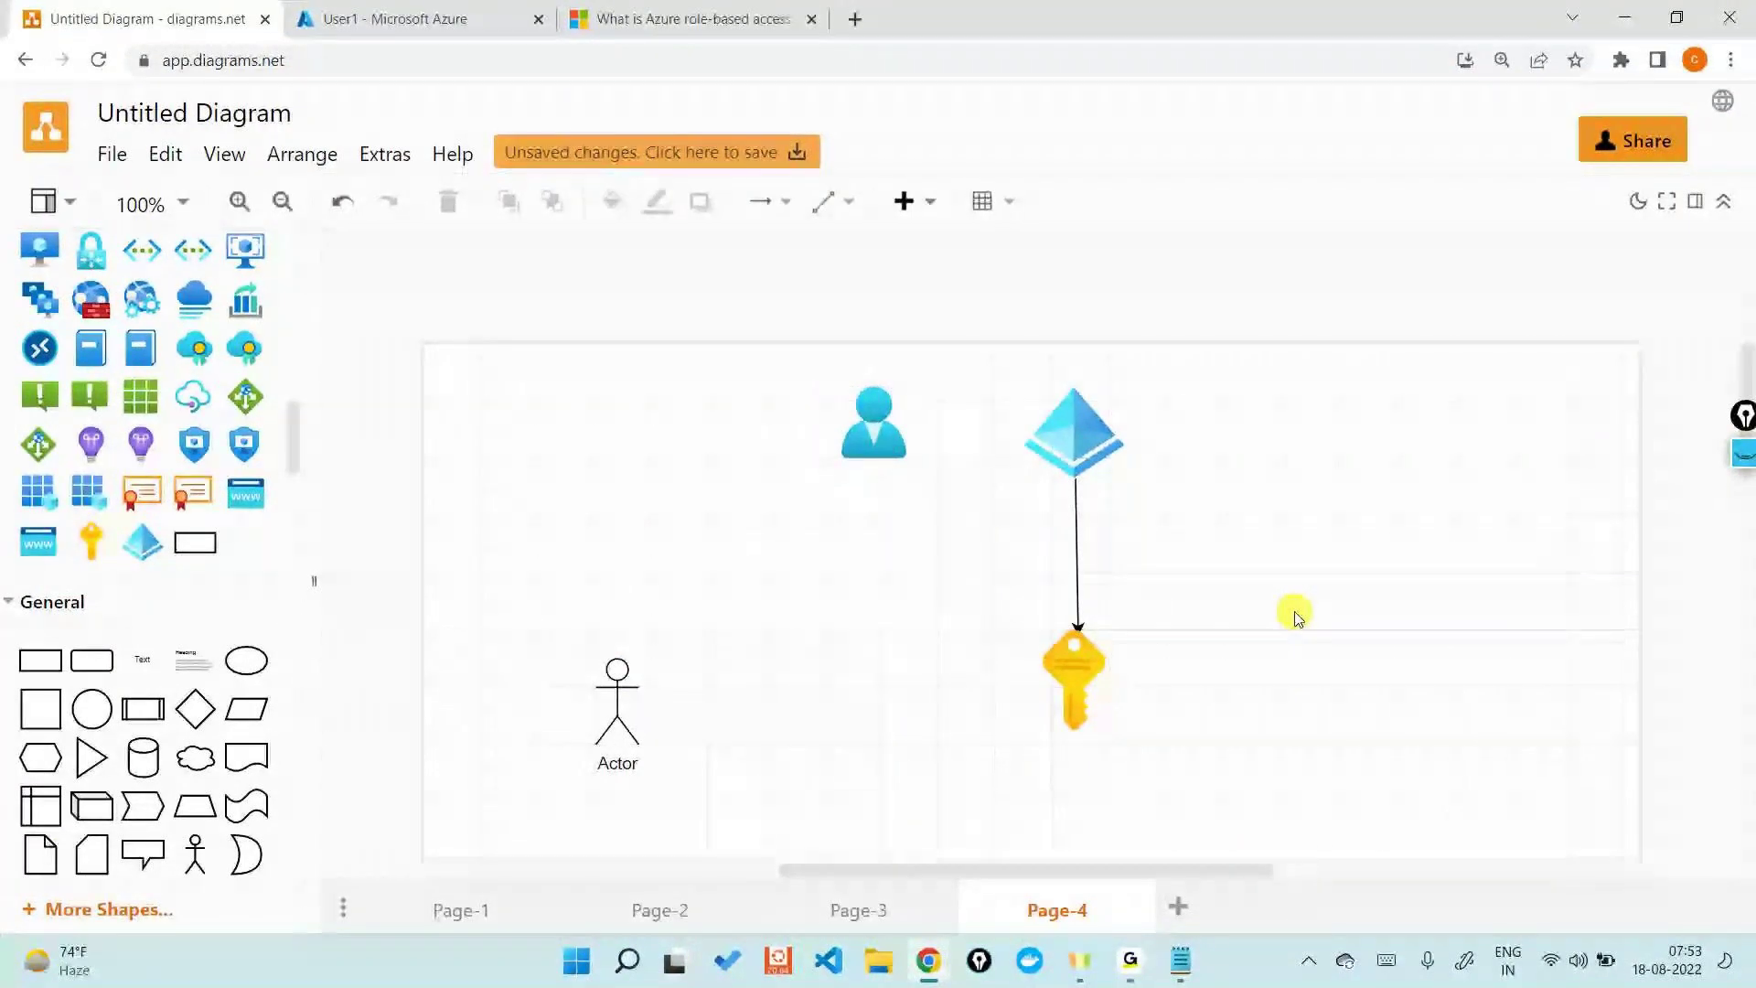
pyautogui.click(457, 11)
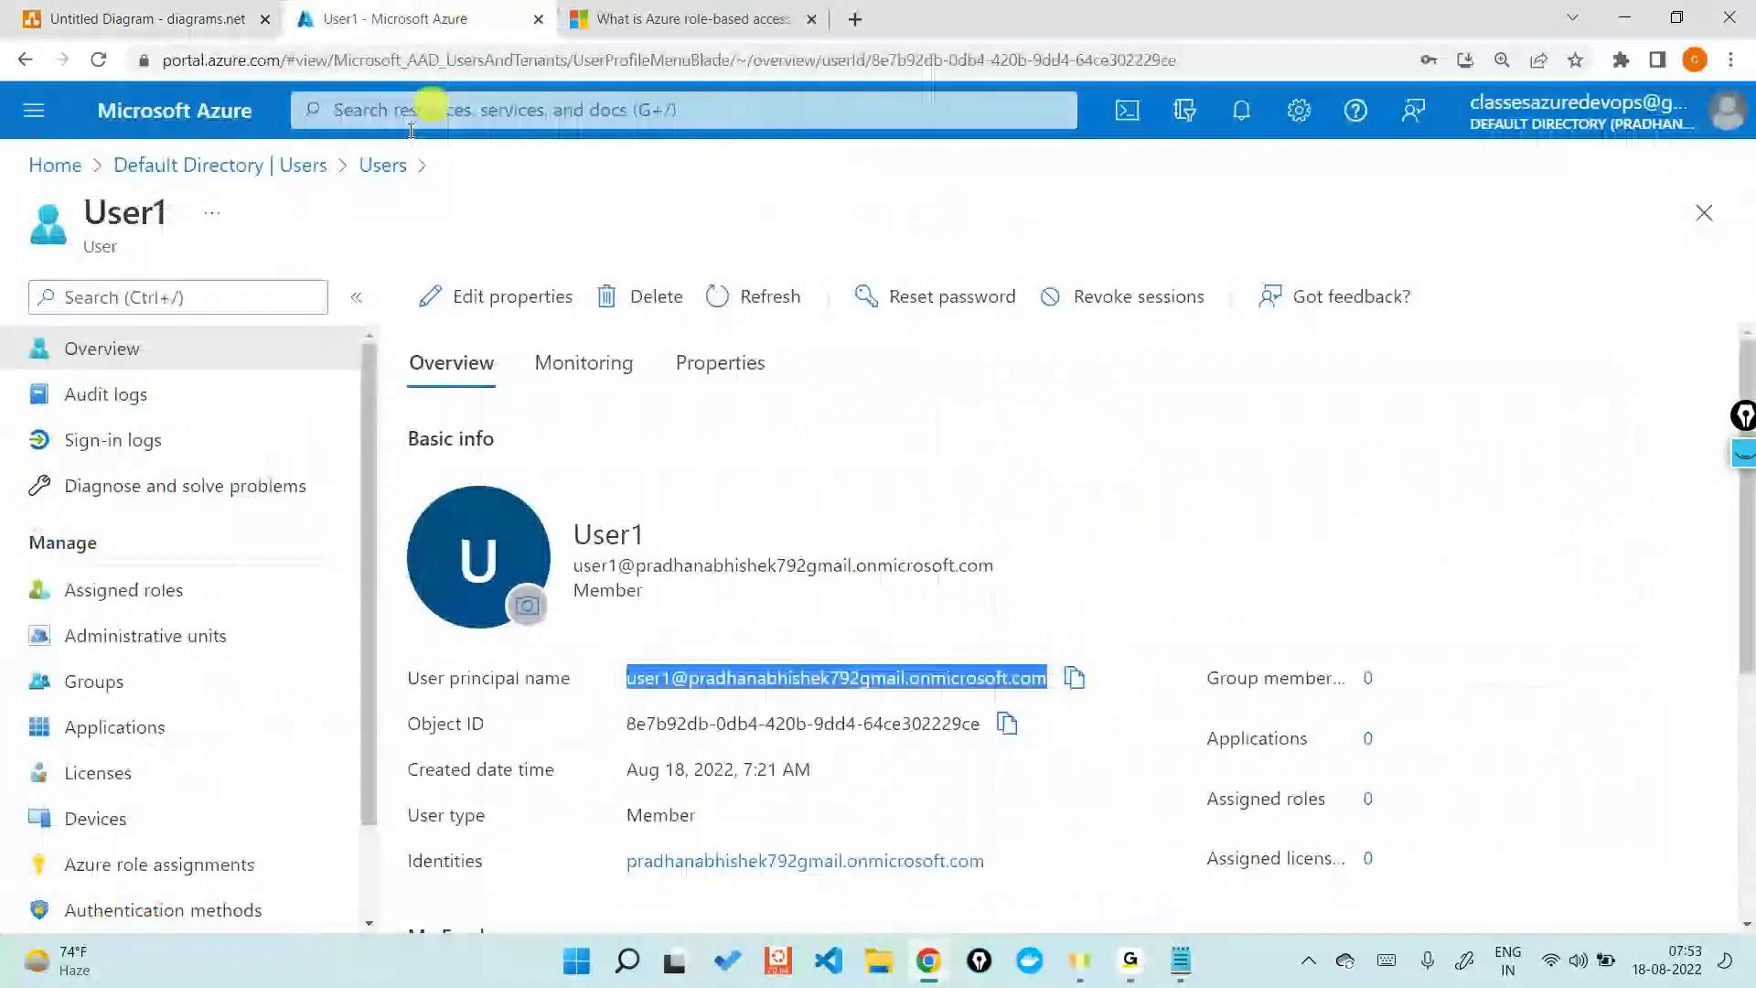
pyautogui.click(229, 164)
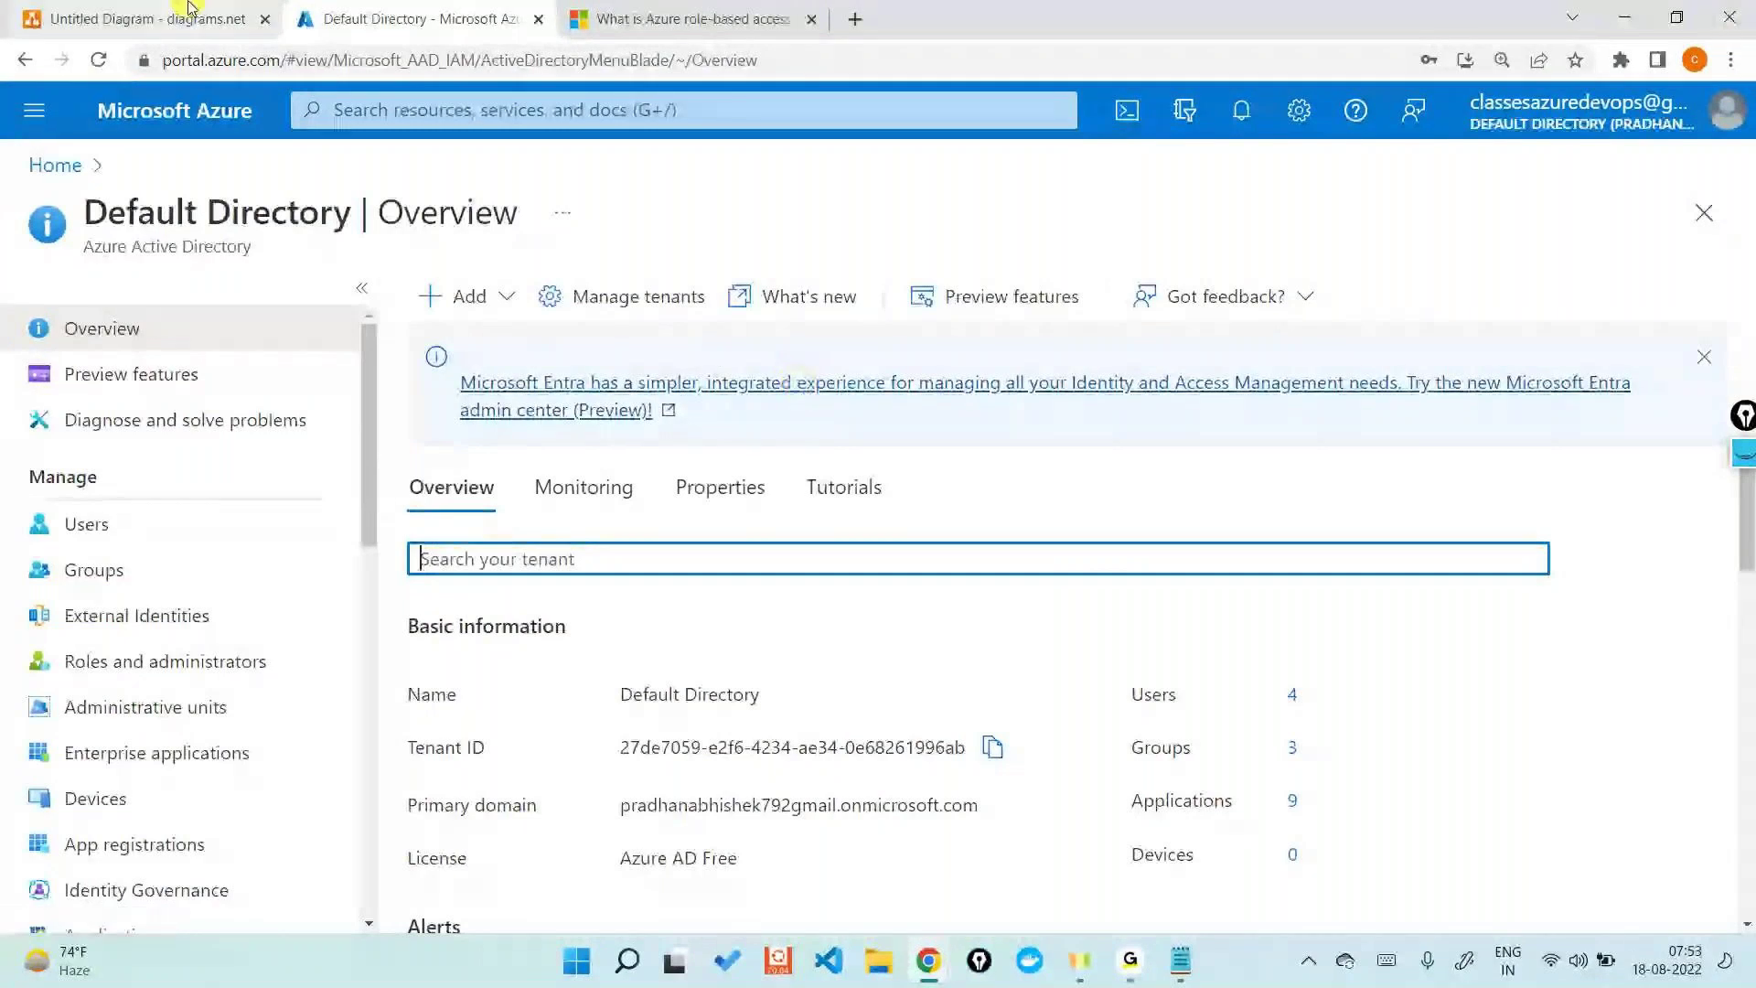
pyautogui.click(147, 18)
pyautogui.click(839, 454)
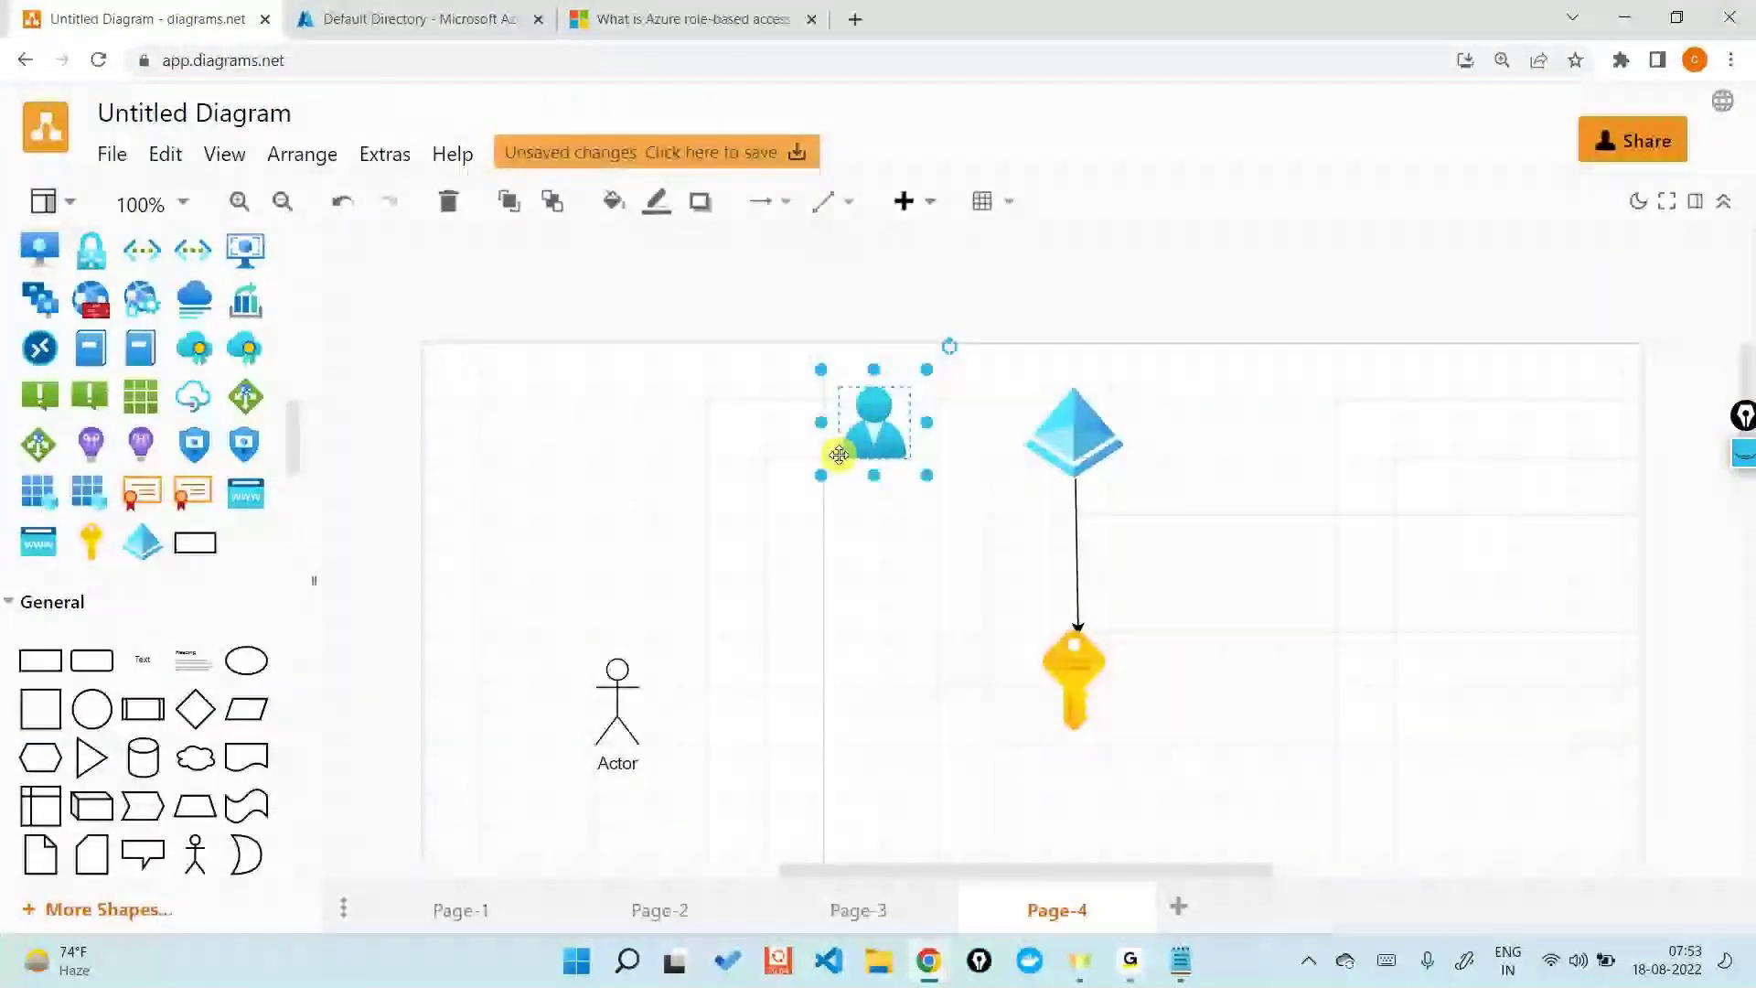
# - Delete the blue user icon from Page-4, then return to the Default Directory tab
pyautogui.press('Delete')
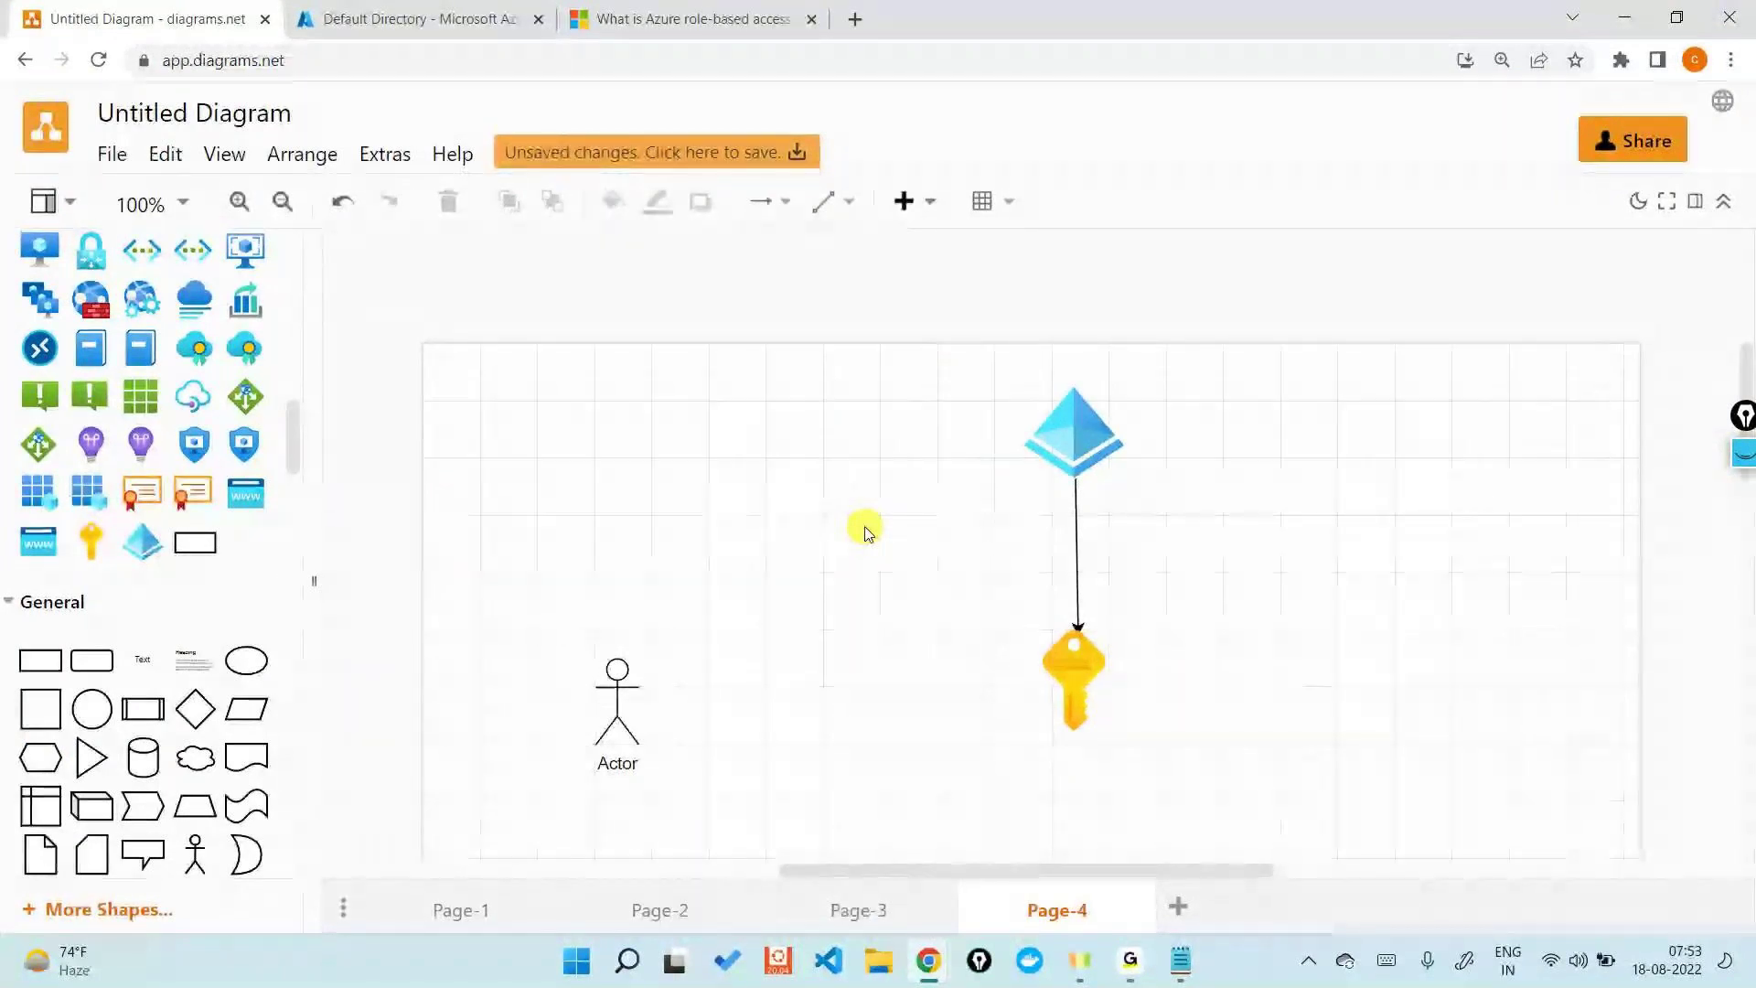
pyautogui.click(1081, 672)
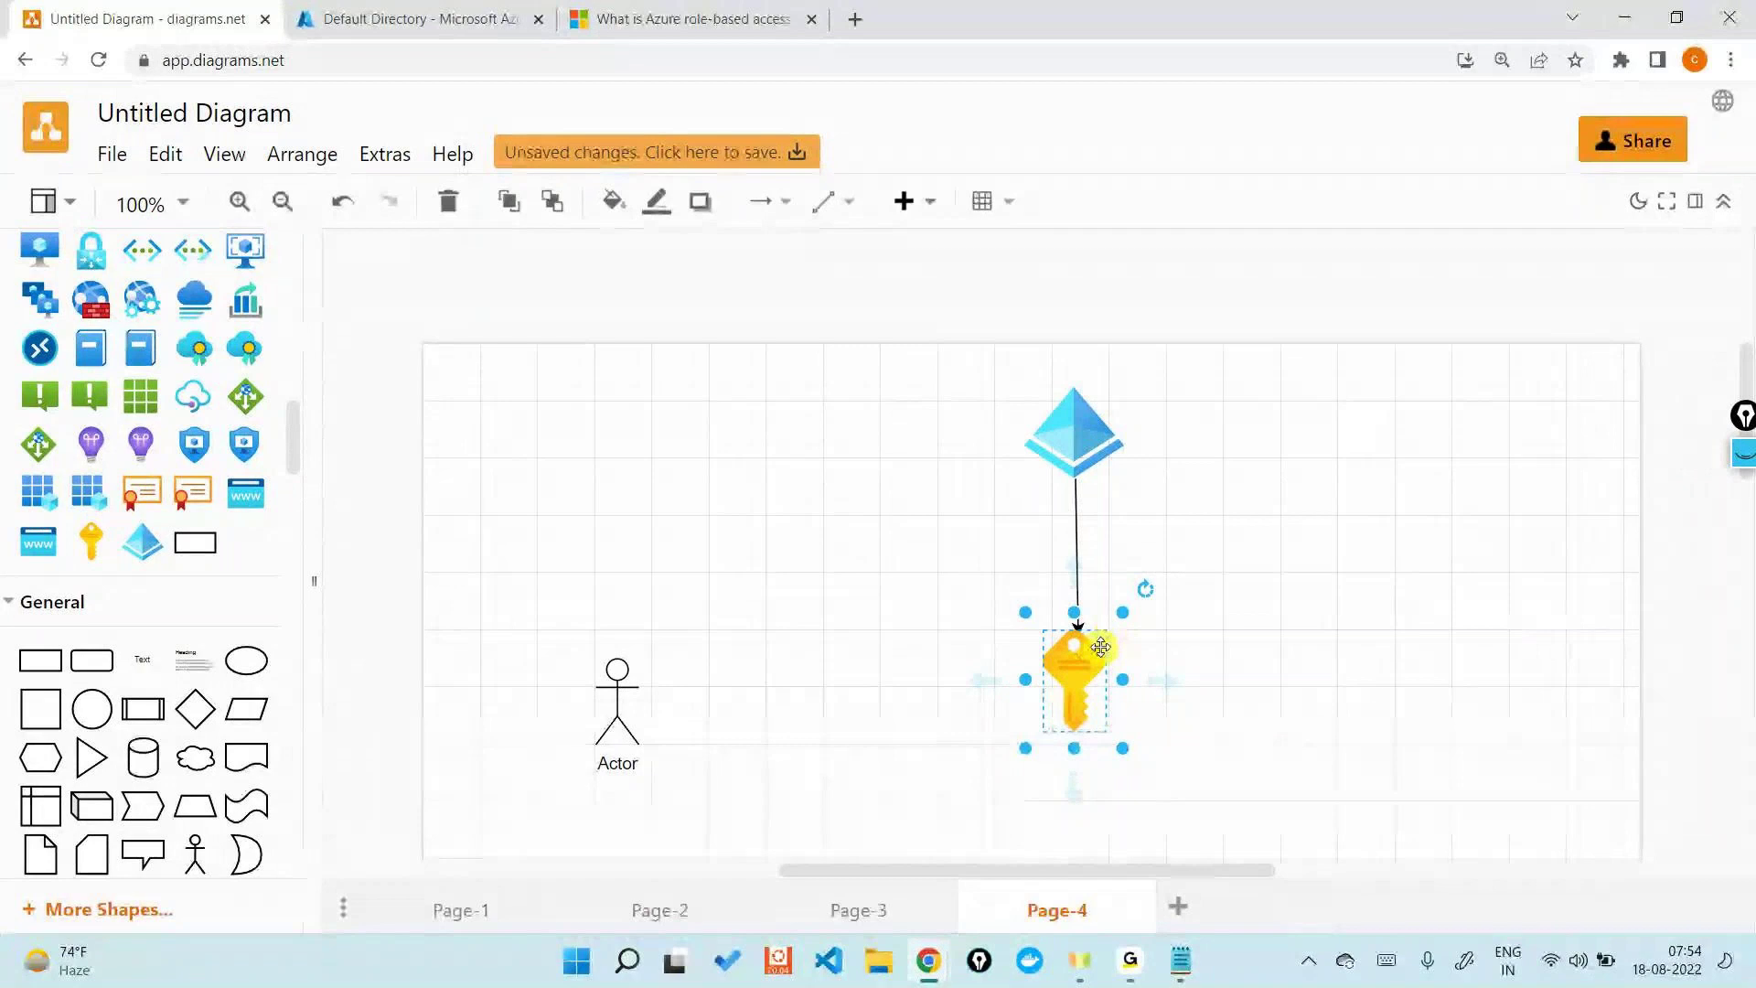
pyautogui.click(411, 19)
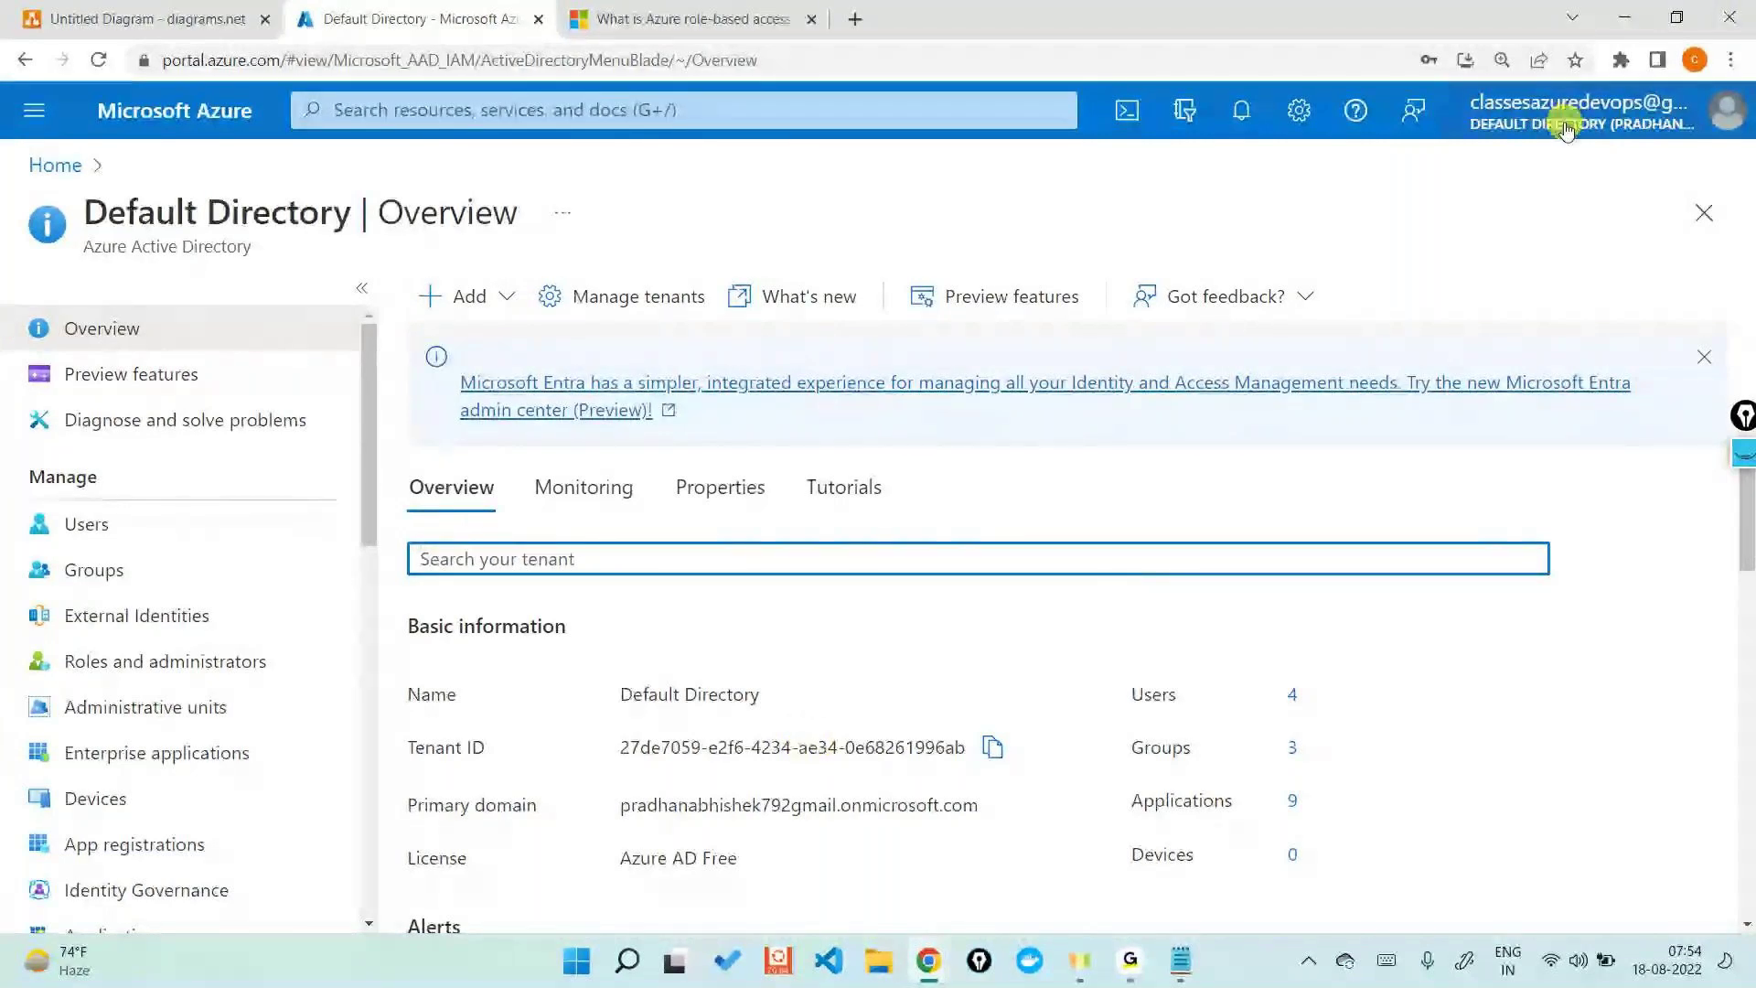
# - Return to the 'Untitled Diagram - diagrams.net' tab showing the RBAC diagram
pyautogui.moveTo(1566, 128)
pyautogui.click(146, 18)
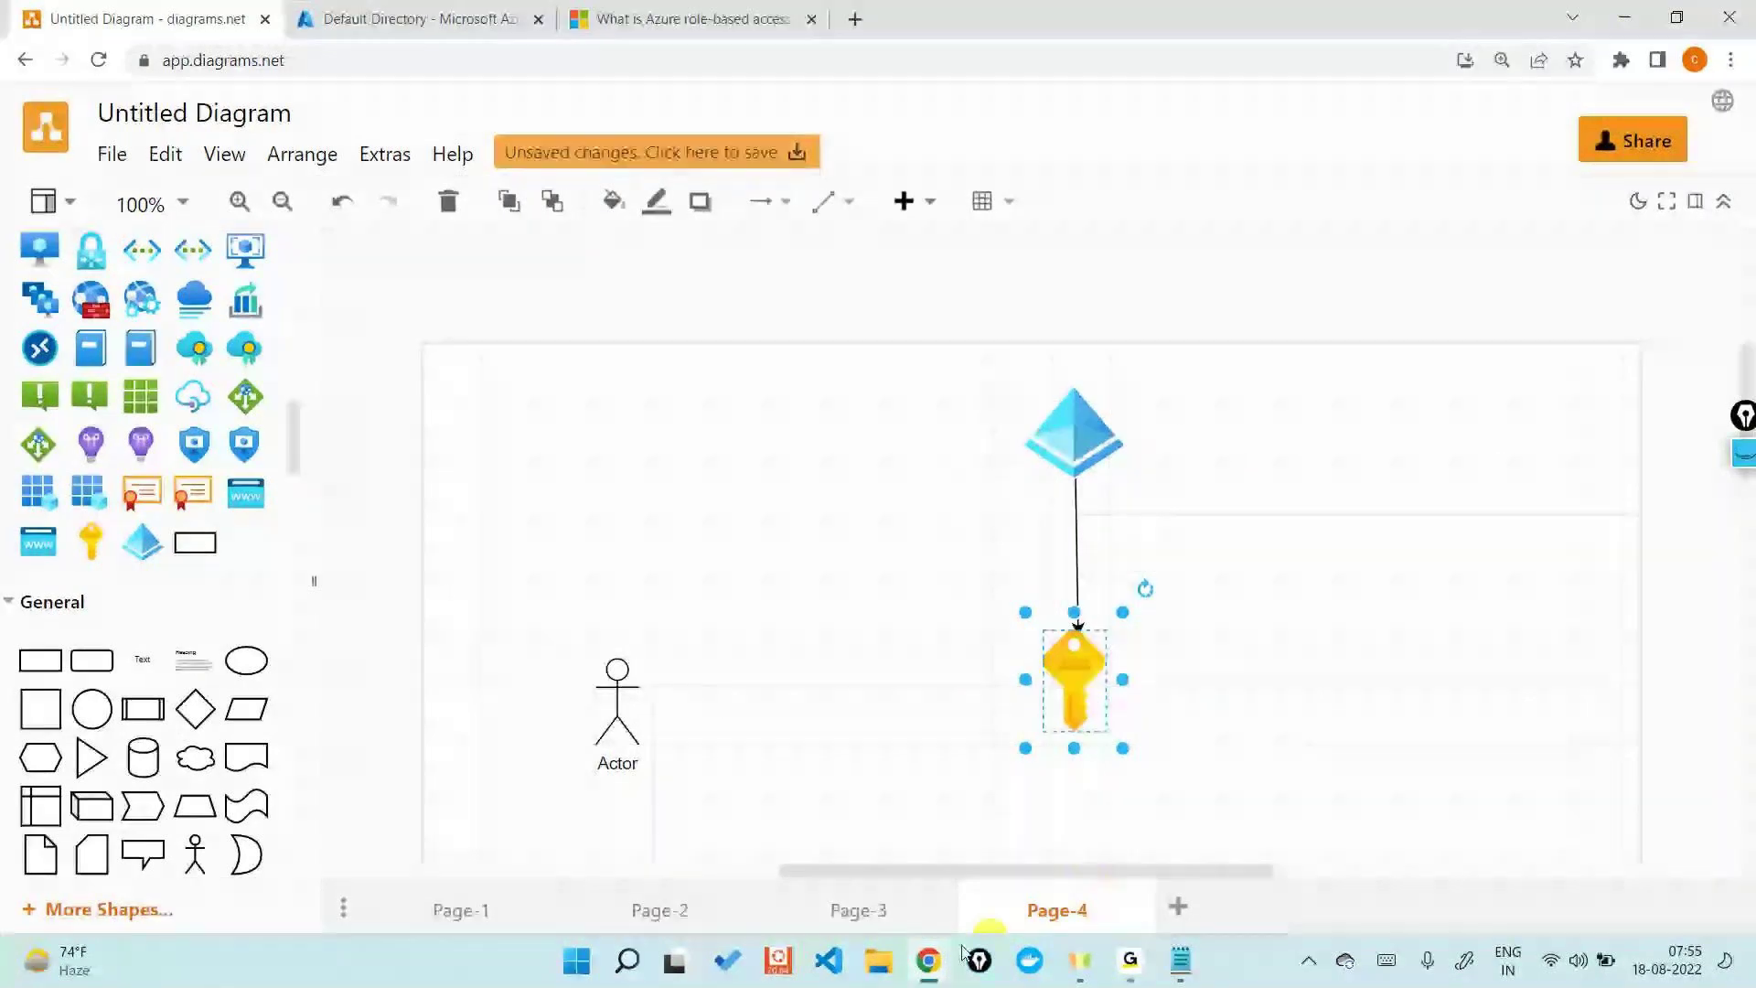
pyautogui.moveTo(932, 966)
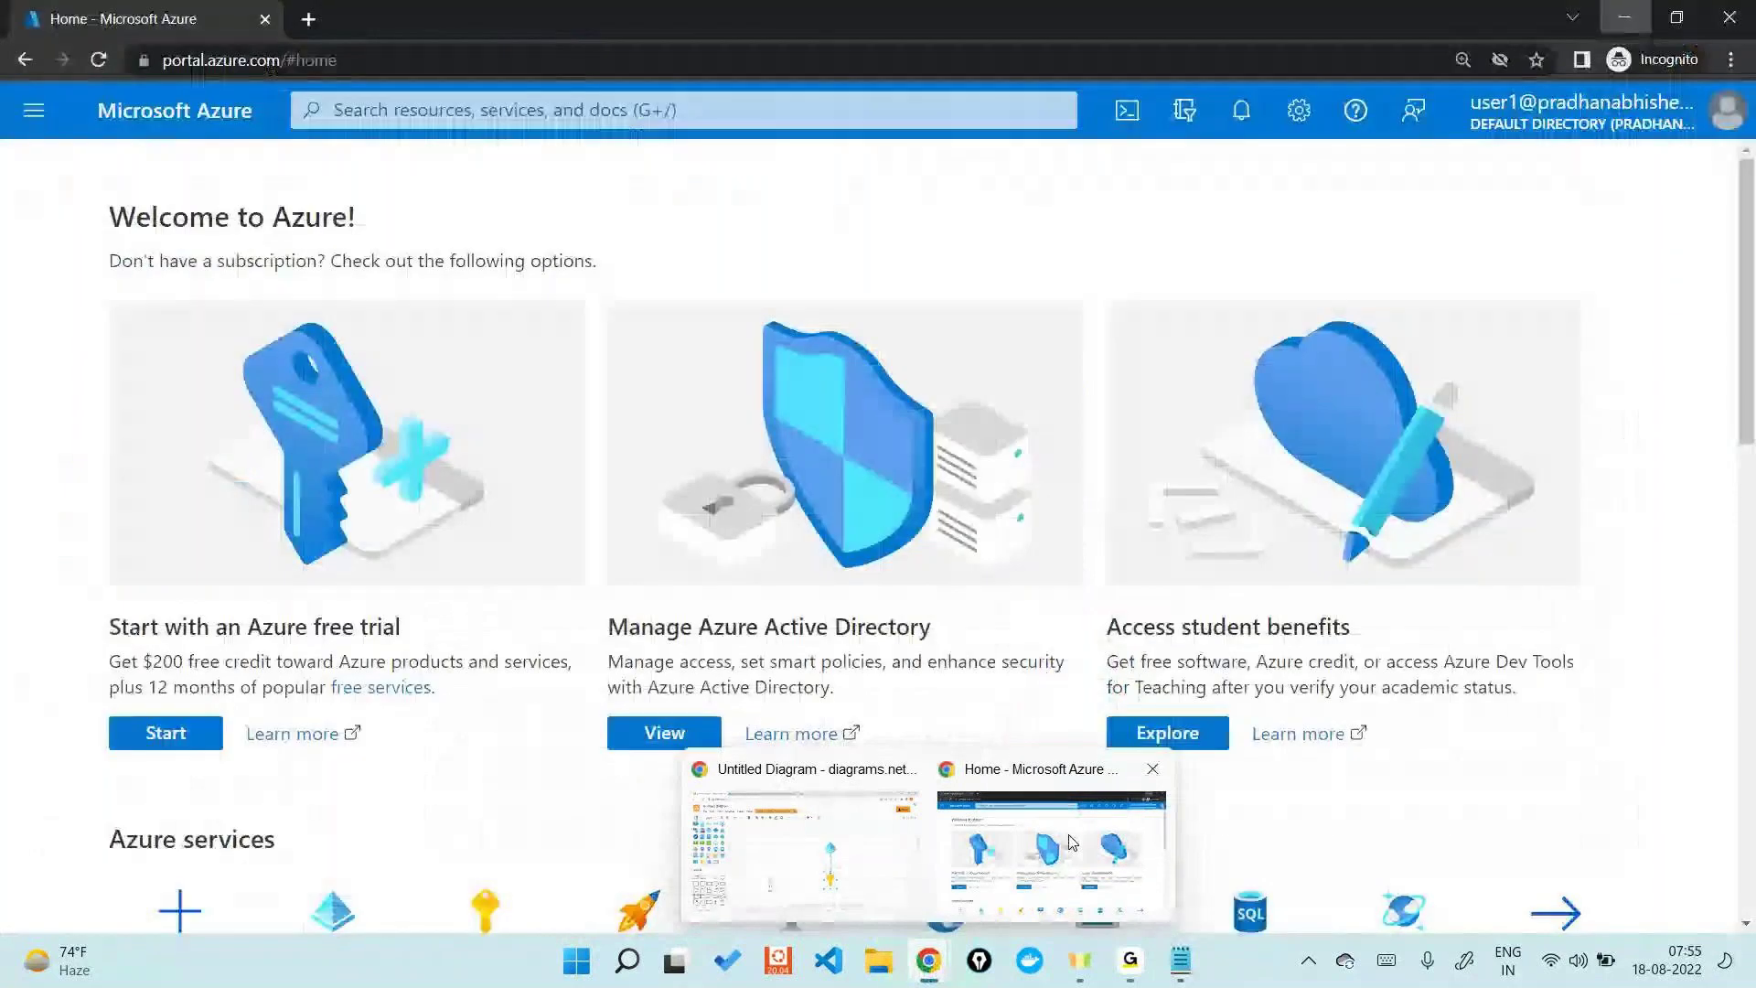
pyautogui.click(1051, 851)
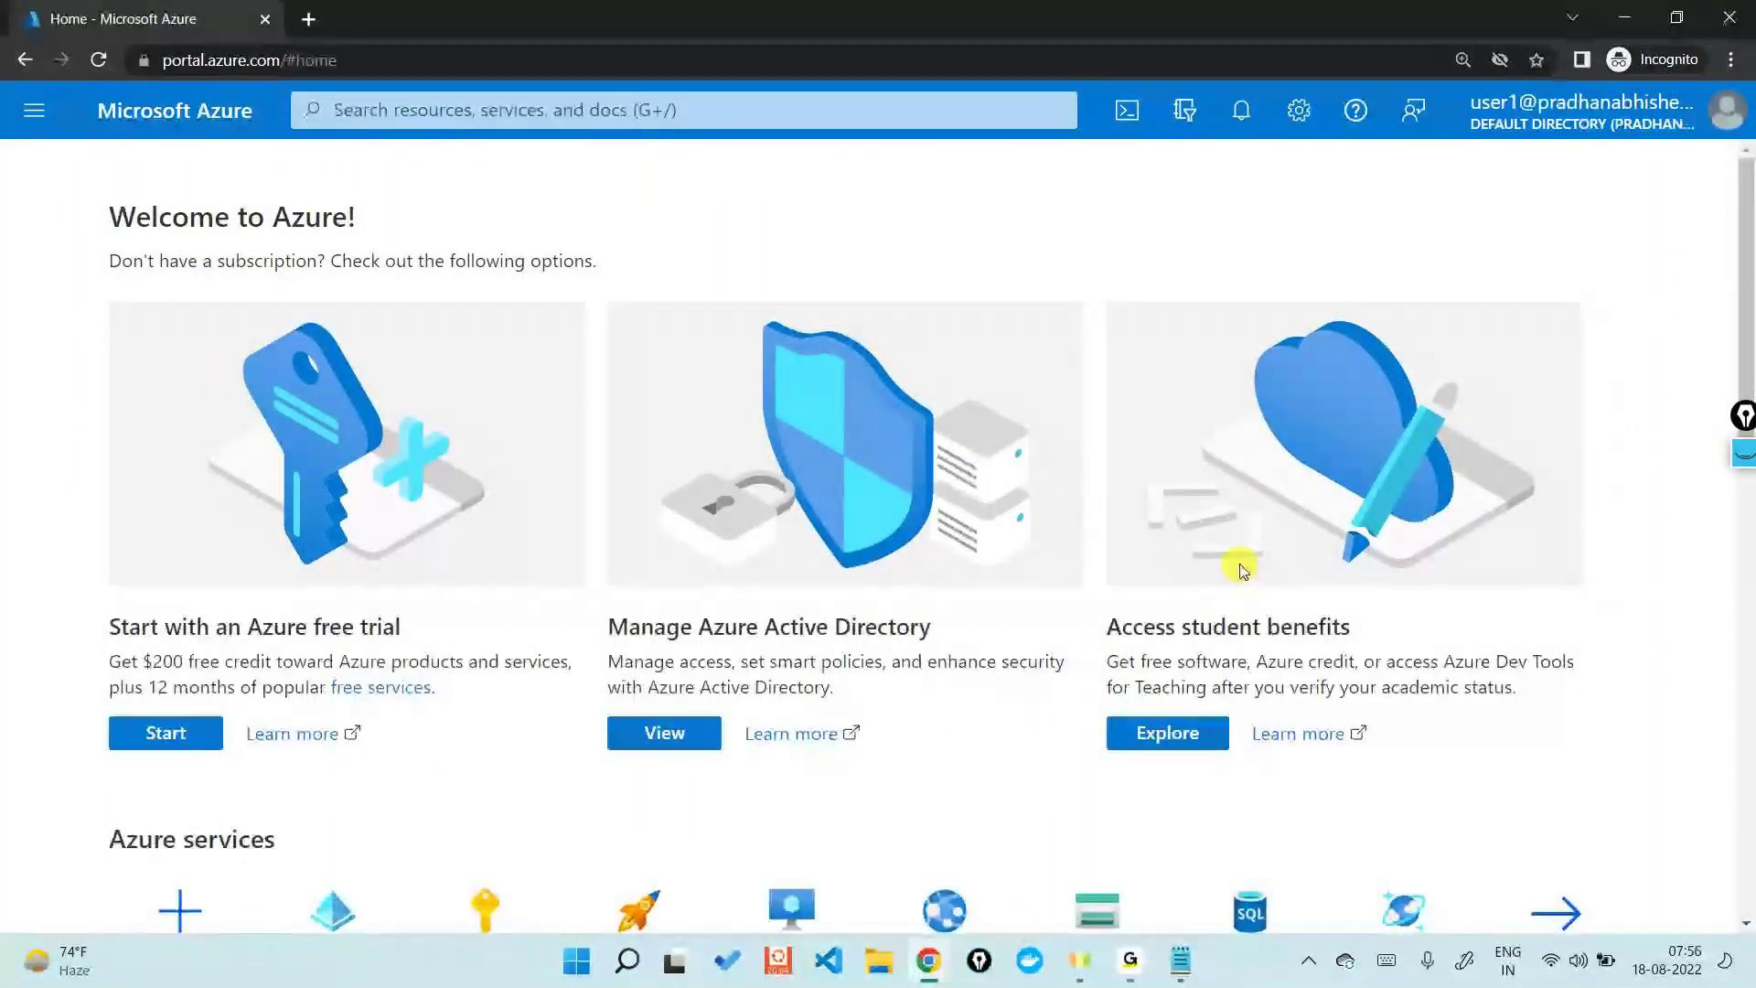
pyautogui.moveTo(1180, 960)
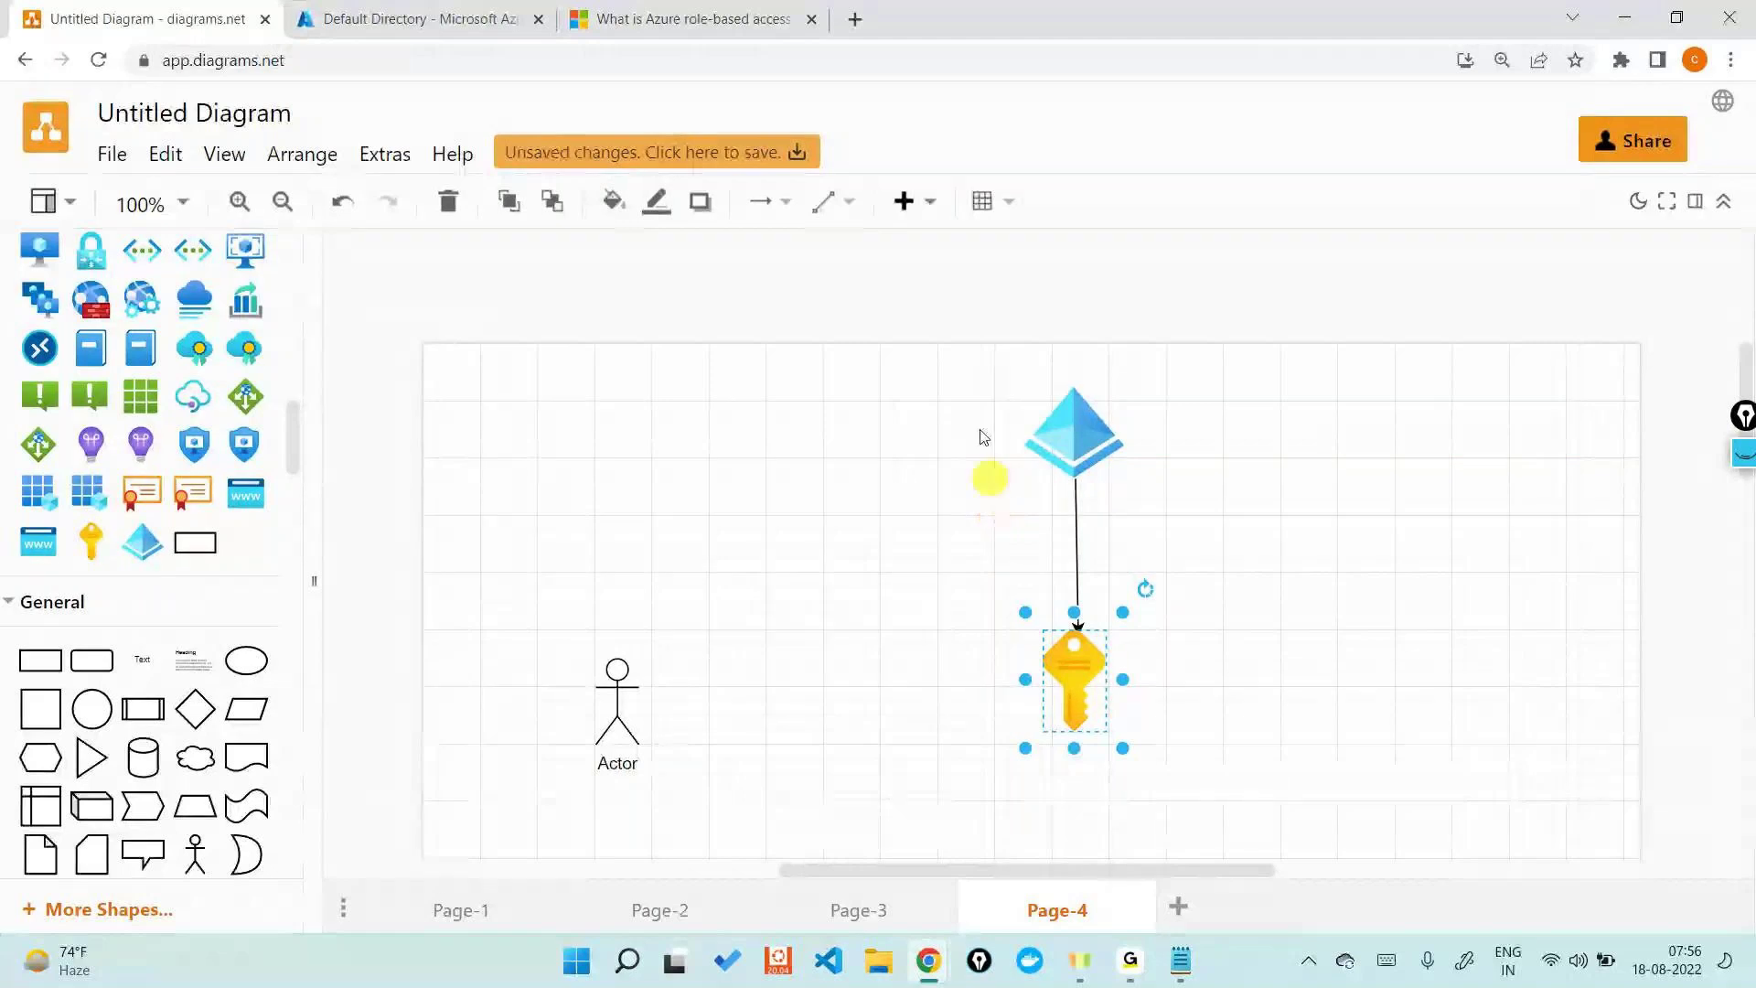
pyautogui.click(423, 11)
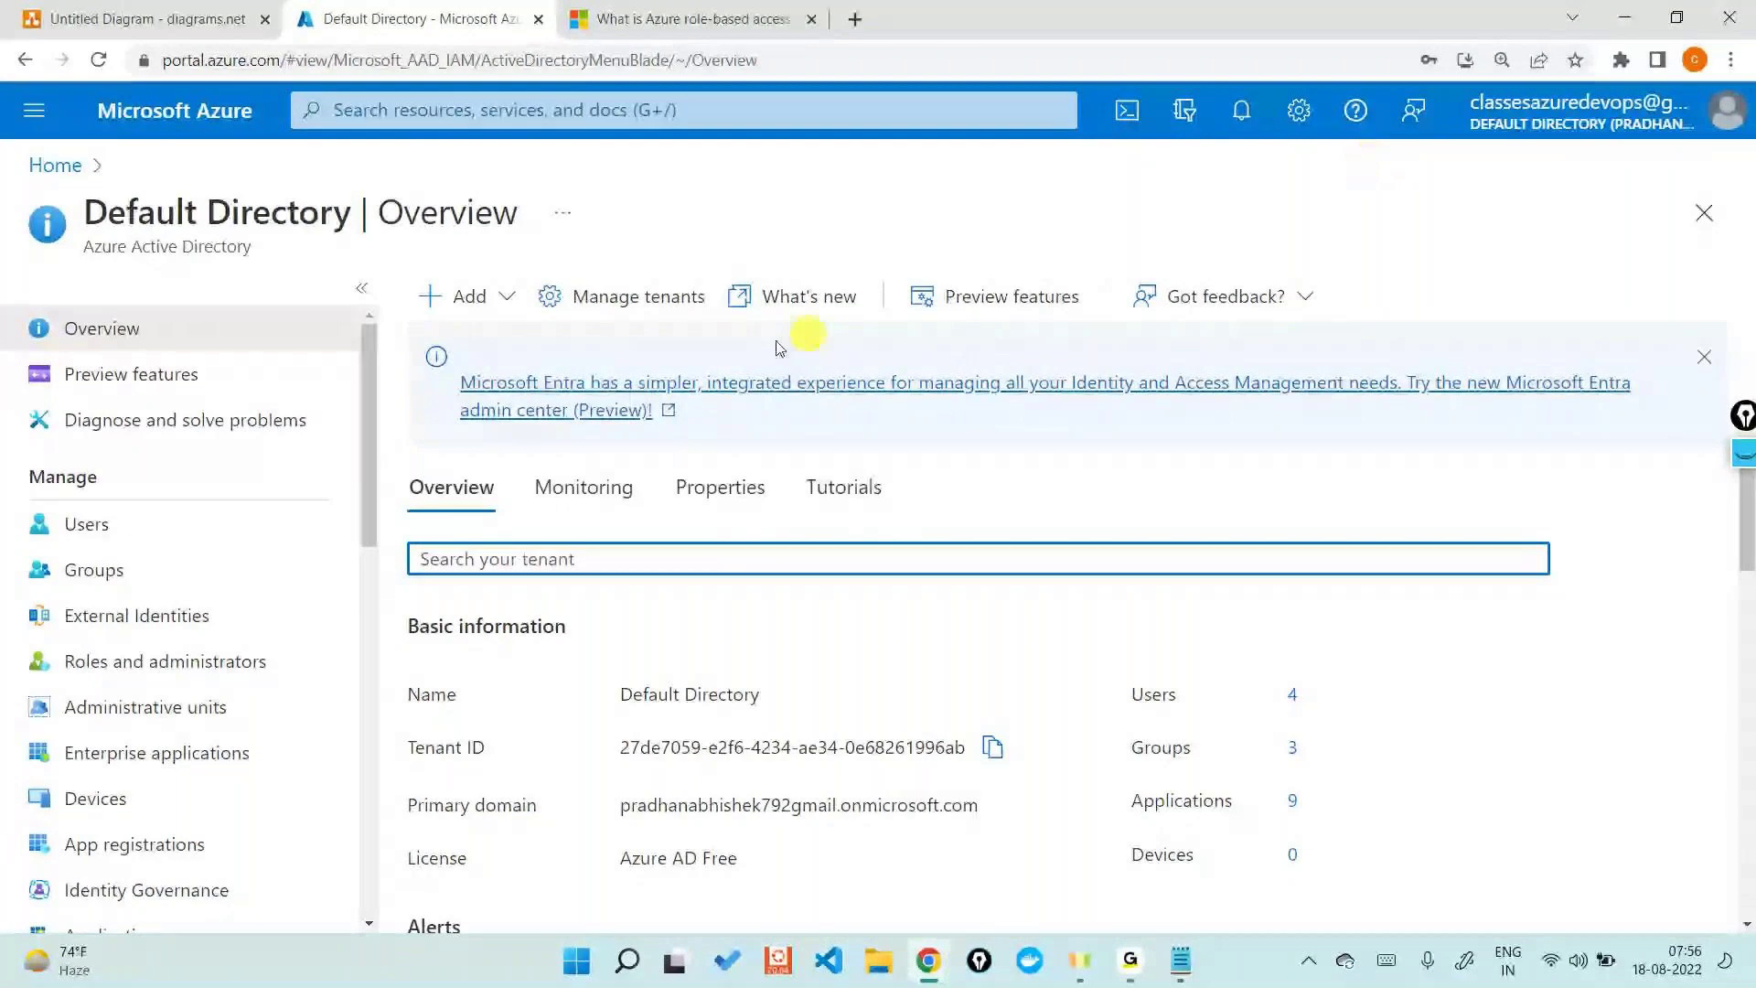
# - Start a new user with user name 'user2', display name 'User2', and a manually set password
pyautogui.click(156, 520)
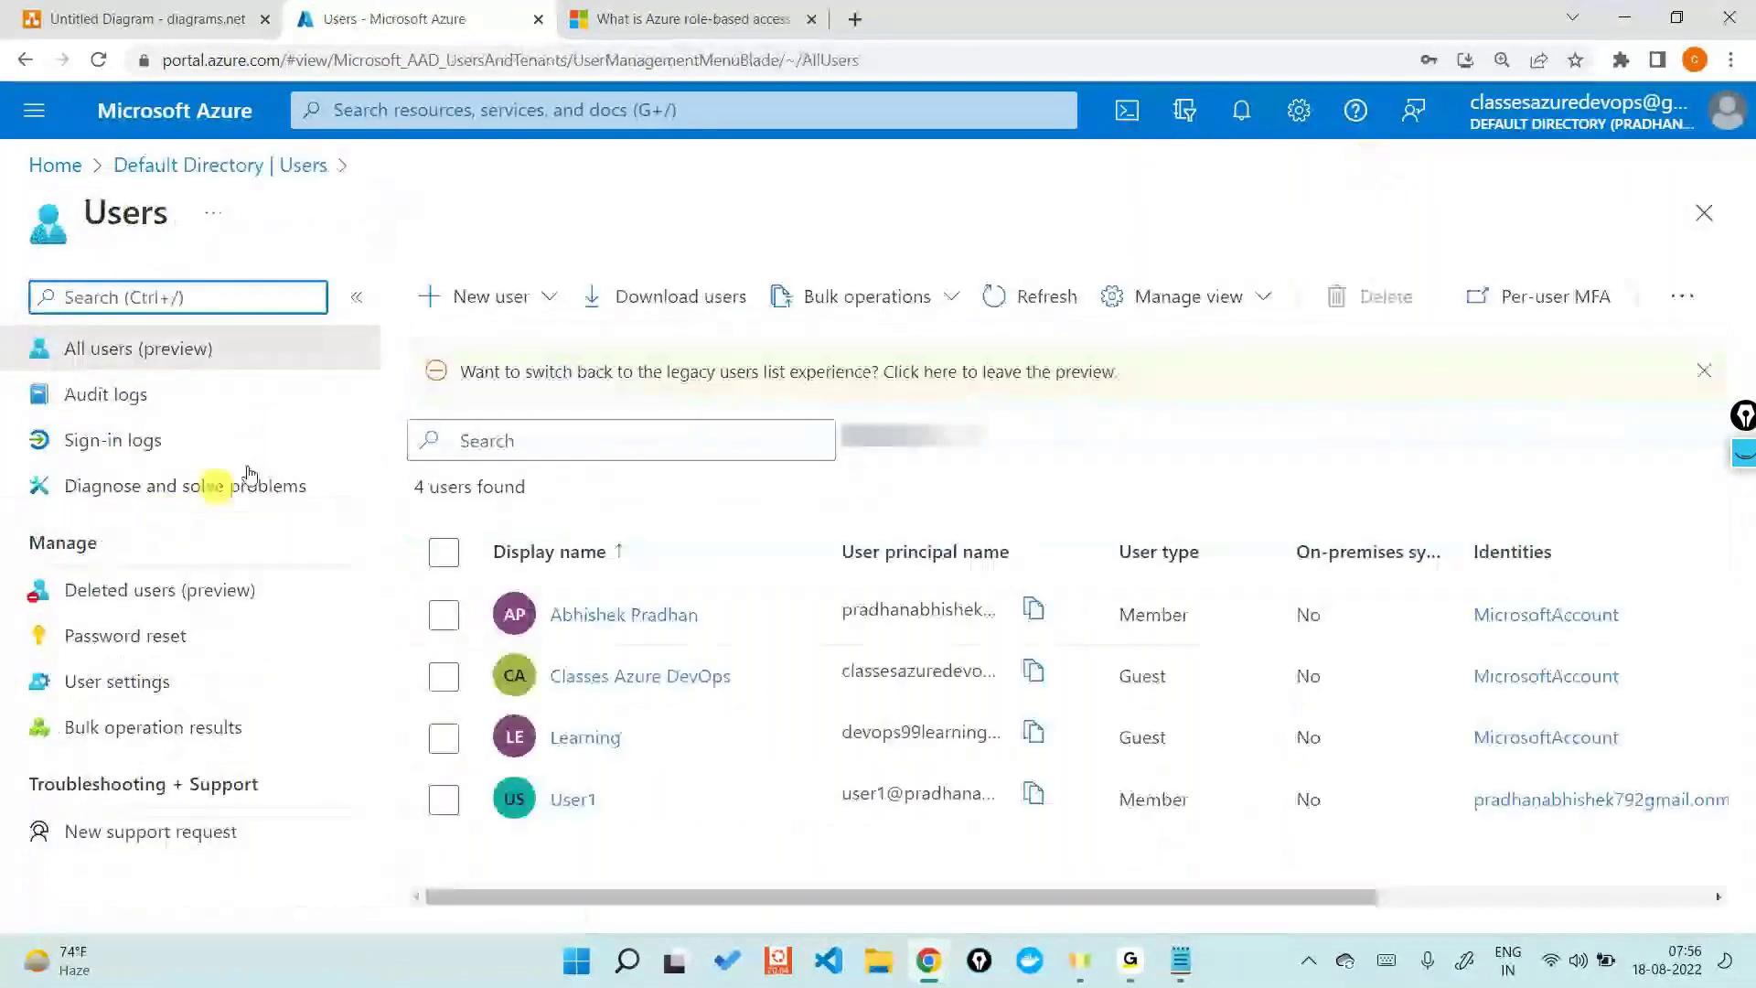
pyautogui.click(517, 294)
pyautogui.click(510, 344)
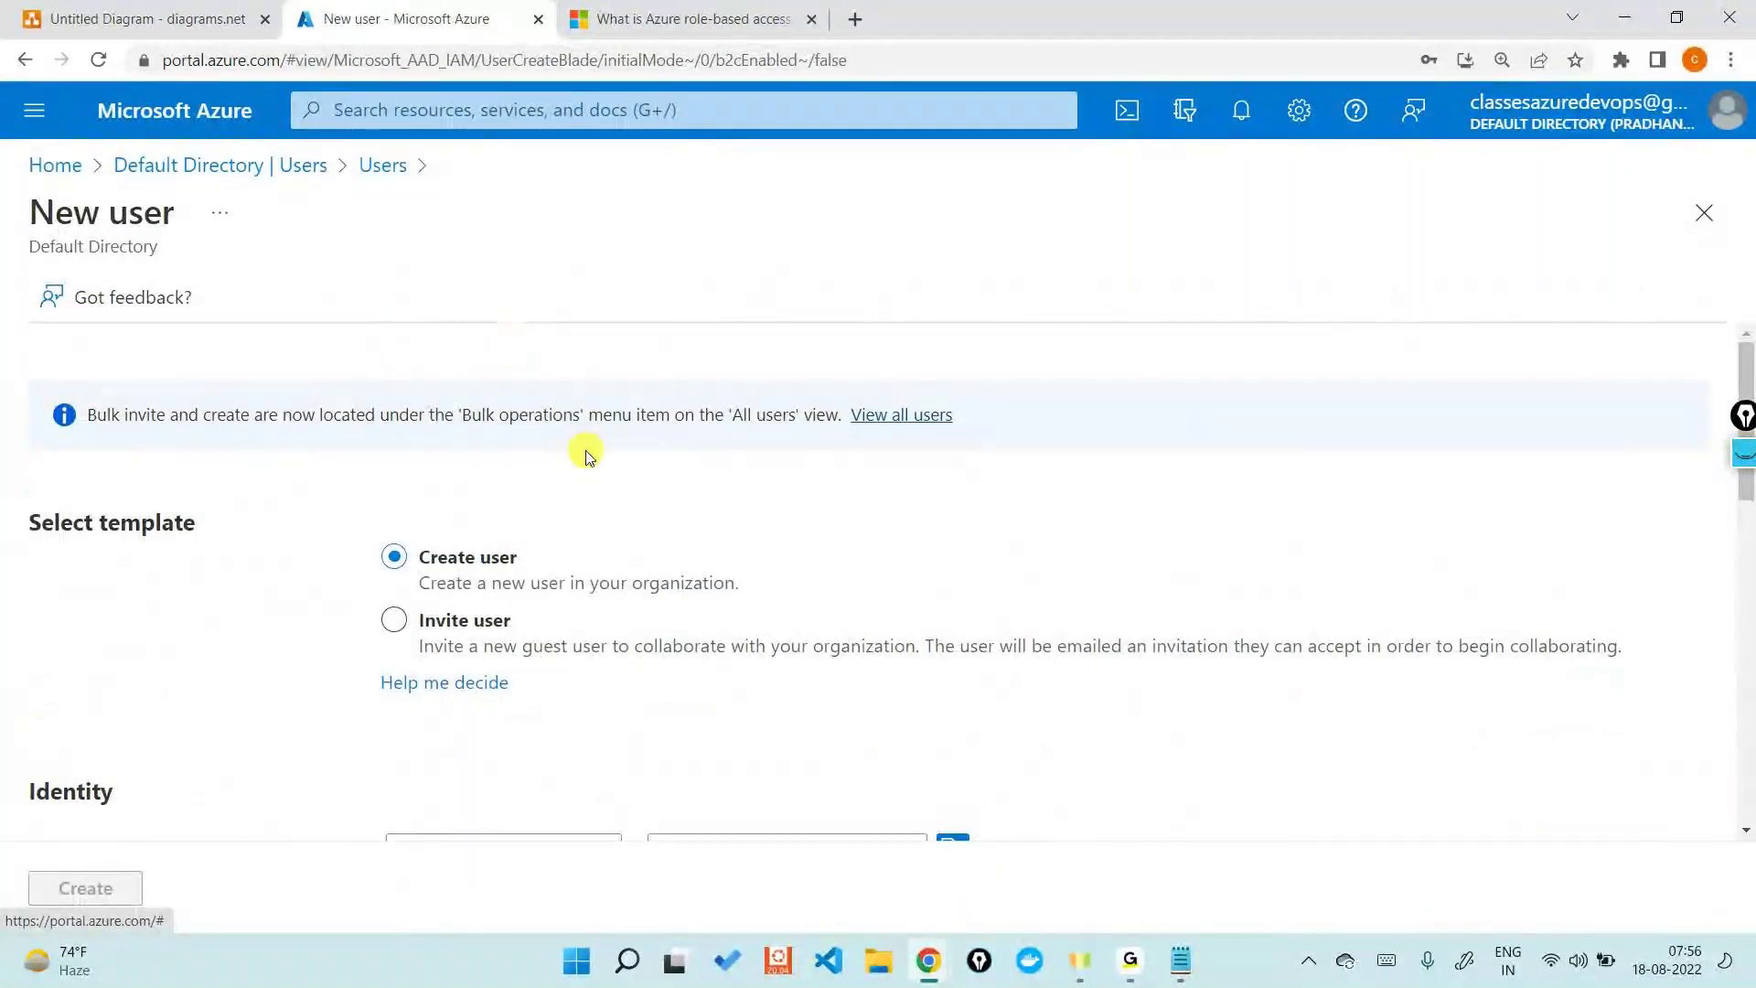
pyautogui.scroll(-4, 586, 455)
pyautogui.click(503, 502)
pyautogui.write('u')
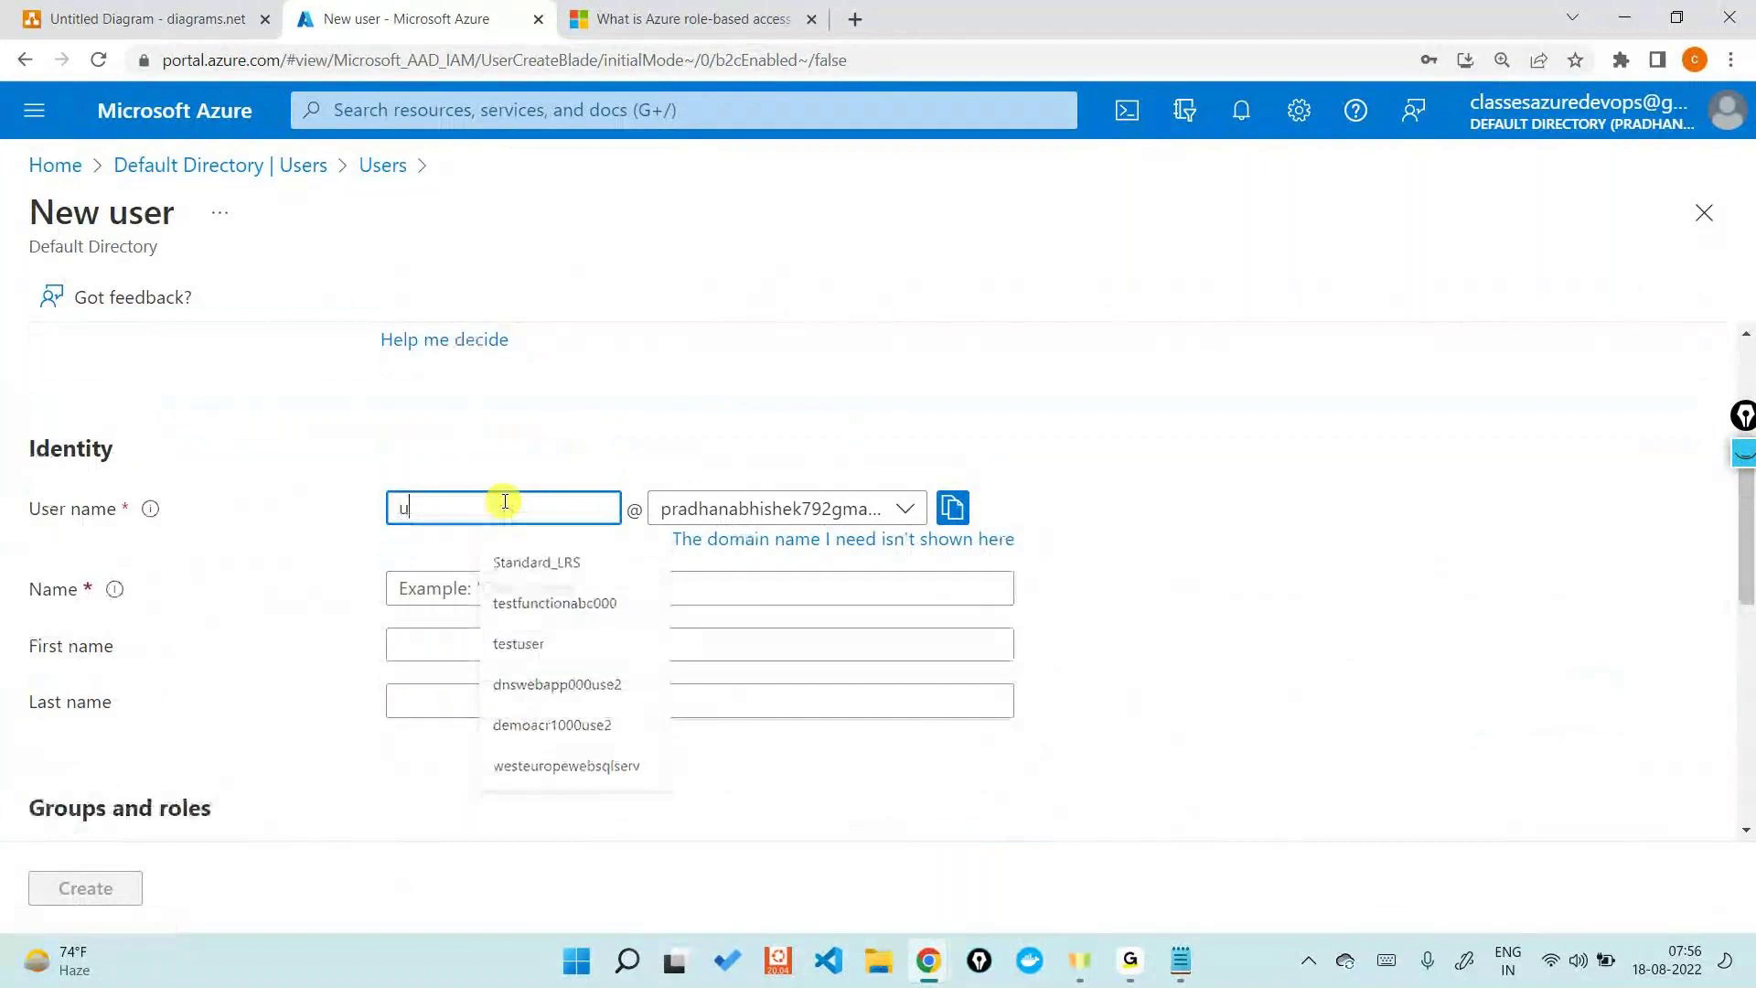
pyautogui.write('ser2')
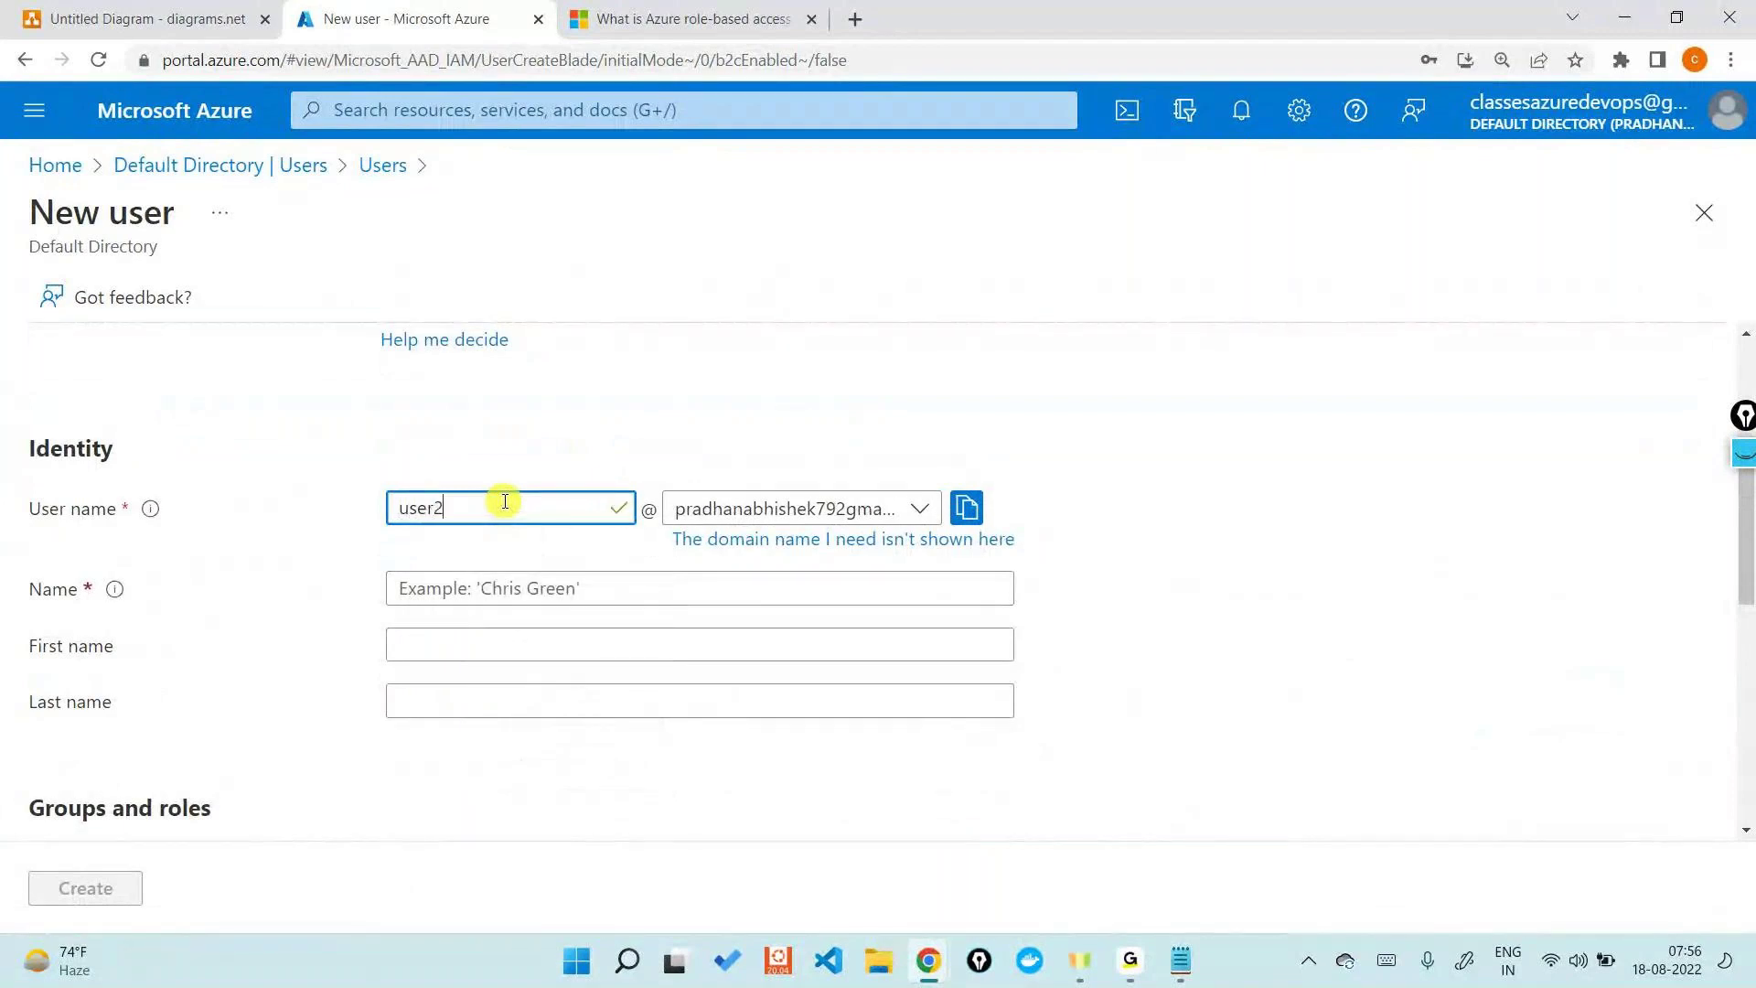
pyautogui.click(539, 594)
pyautogui.write('User2')
pyautogui.scroll(-3, 530, 608)
pyautogui.click(481, 651)
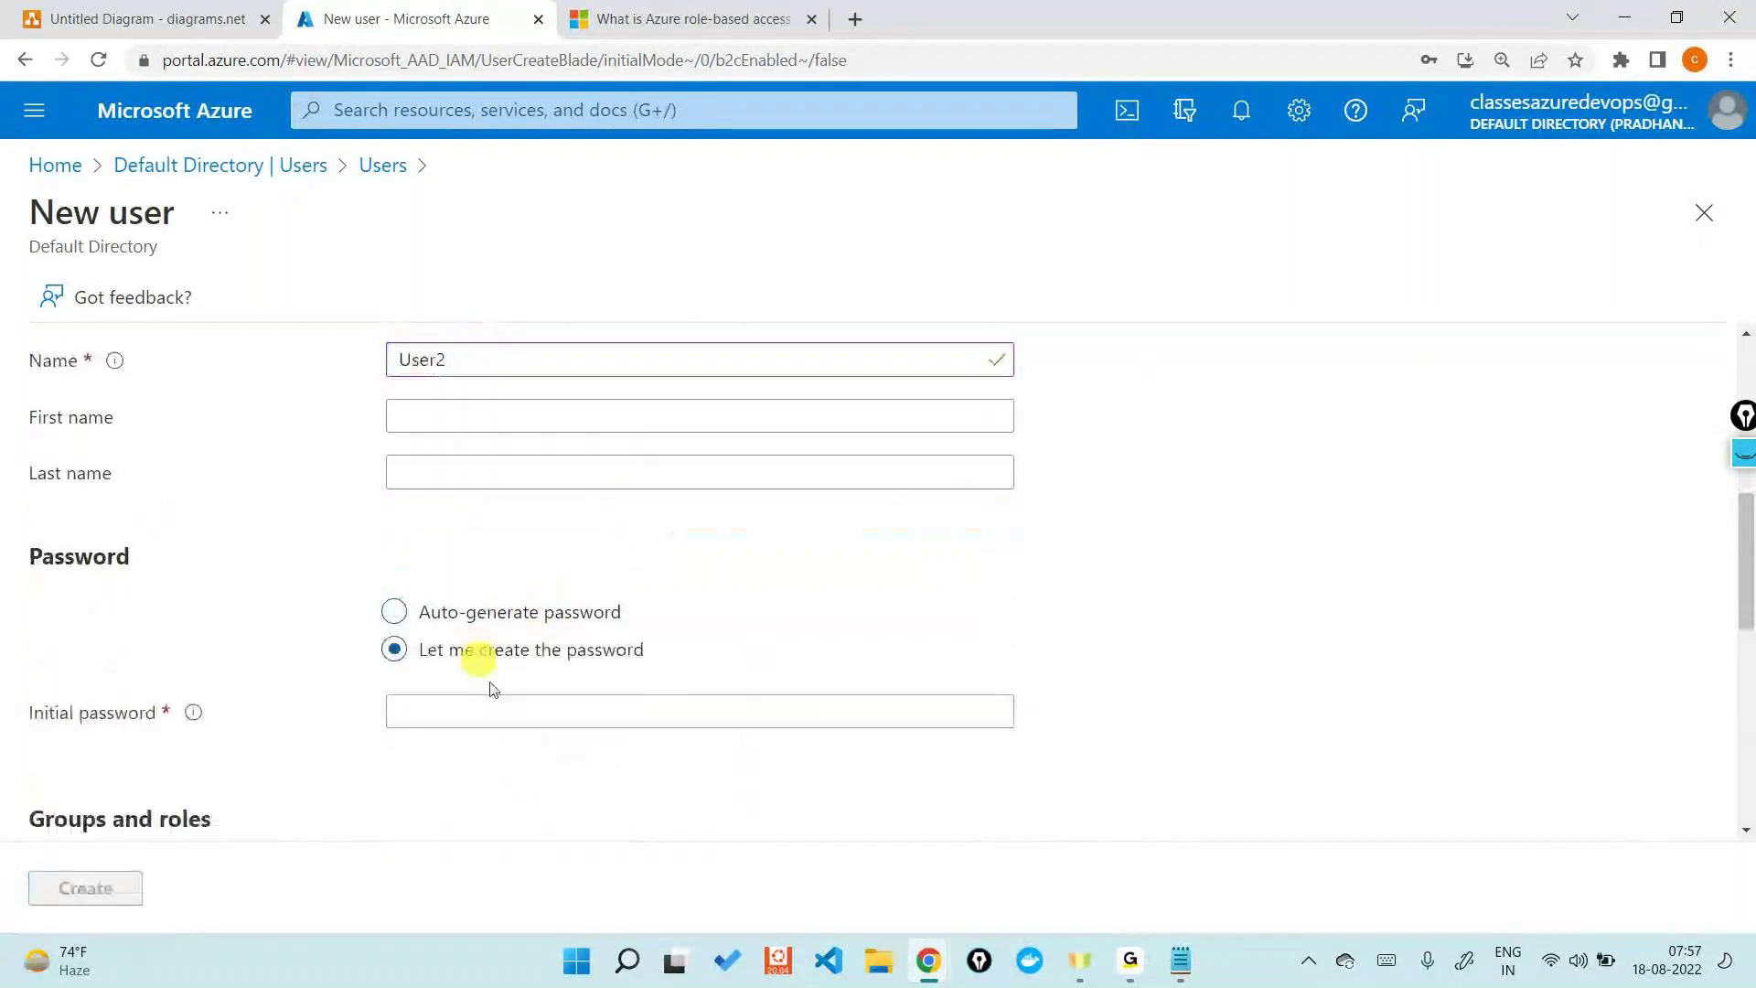
pyautogui.click(502, 707)
pyautogui.write('*************')
# - Create User2, refresh the Users list until it appears, and open its profile
pyautogui.scroll(-3, 528, 727)
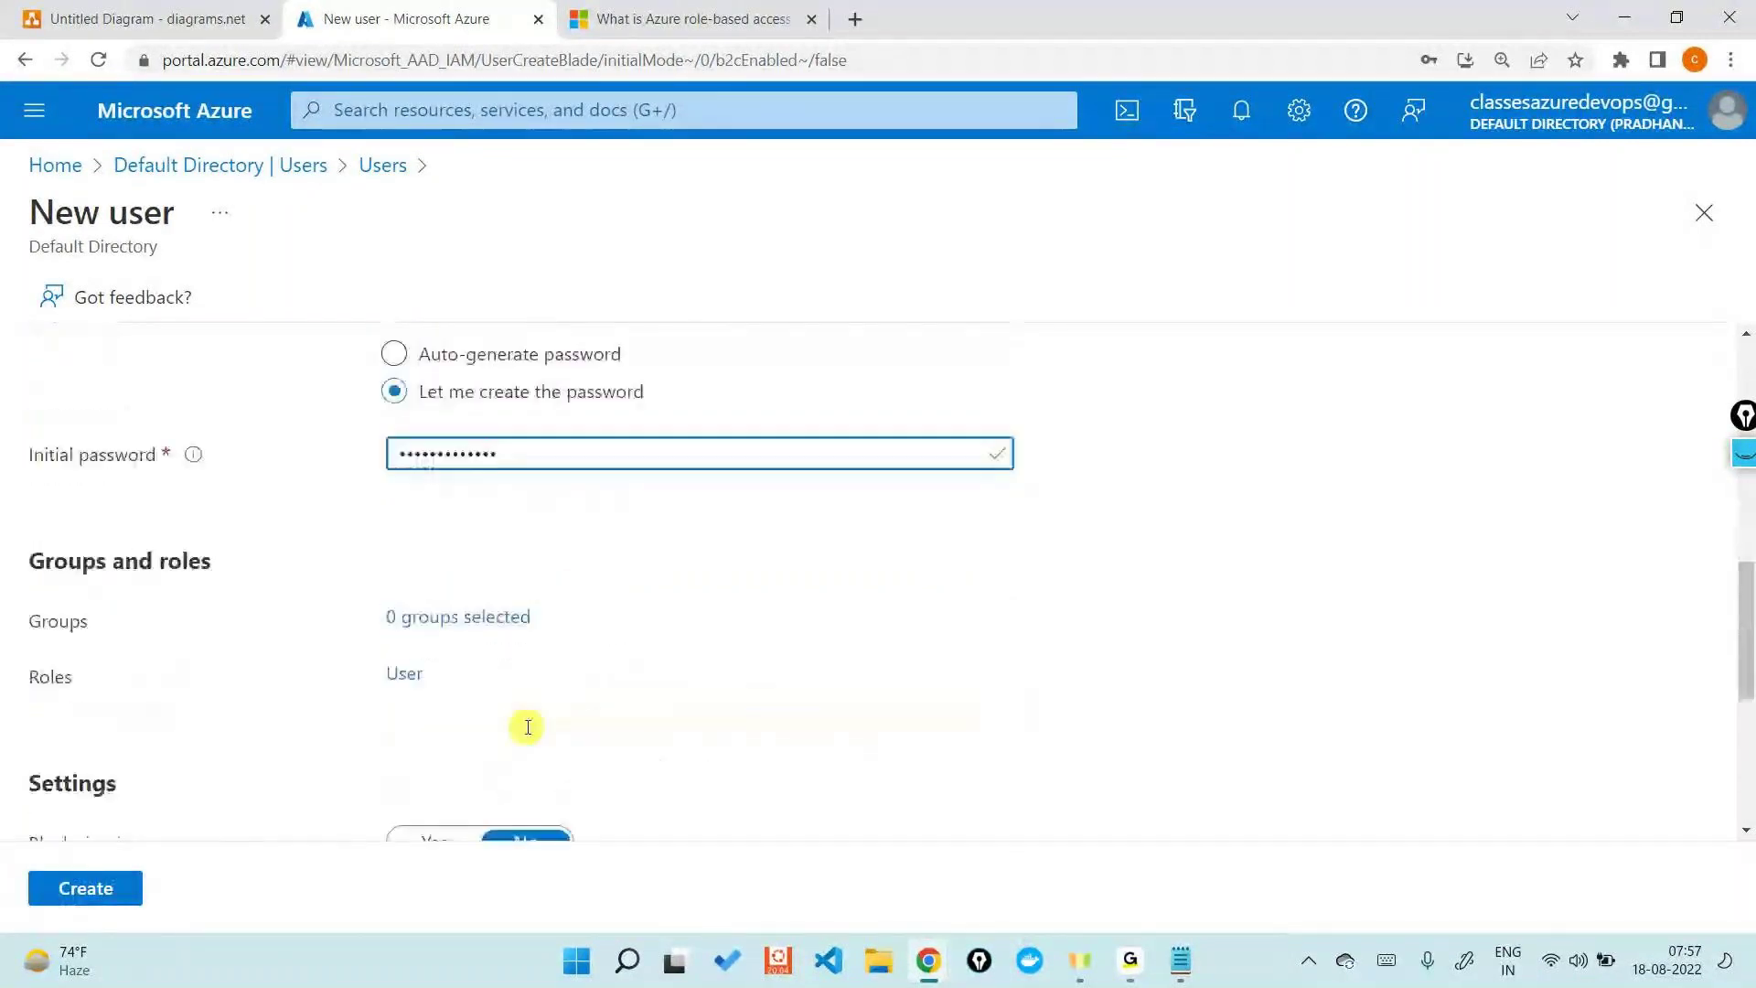
pyautogui.scroll(-3, 527, 727)
pyautogui.click(101, 885)
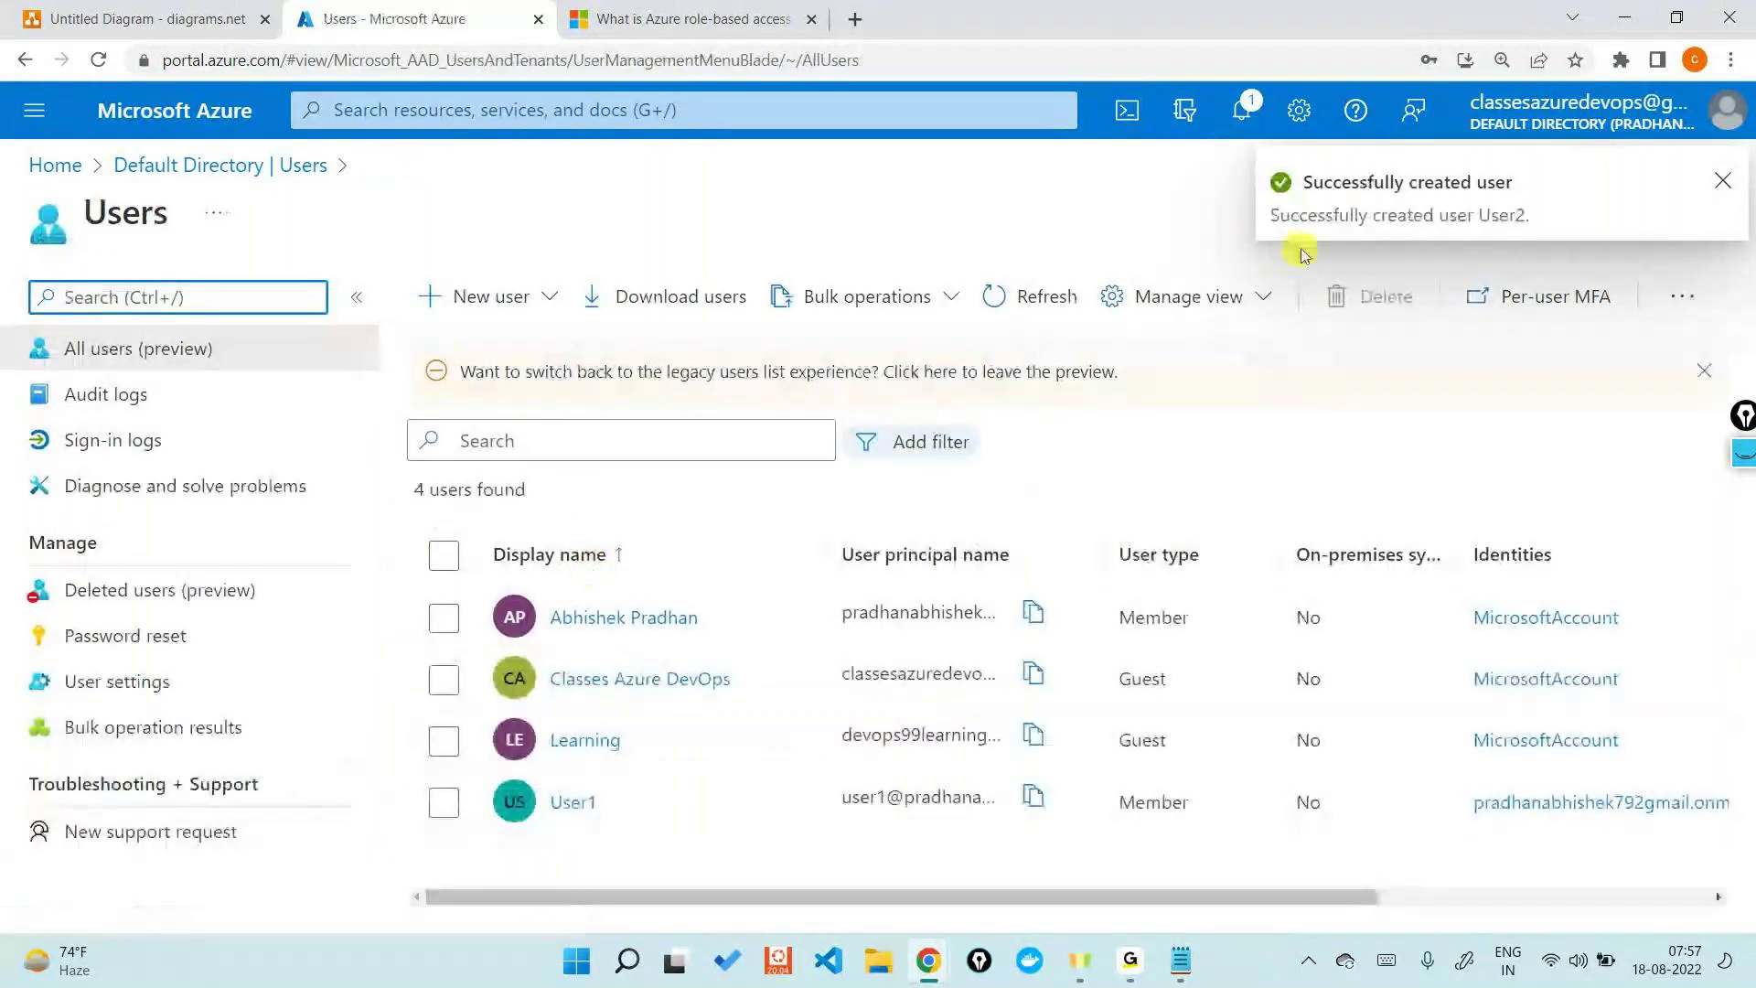
pyautogui.click(1042, 296)
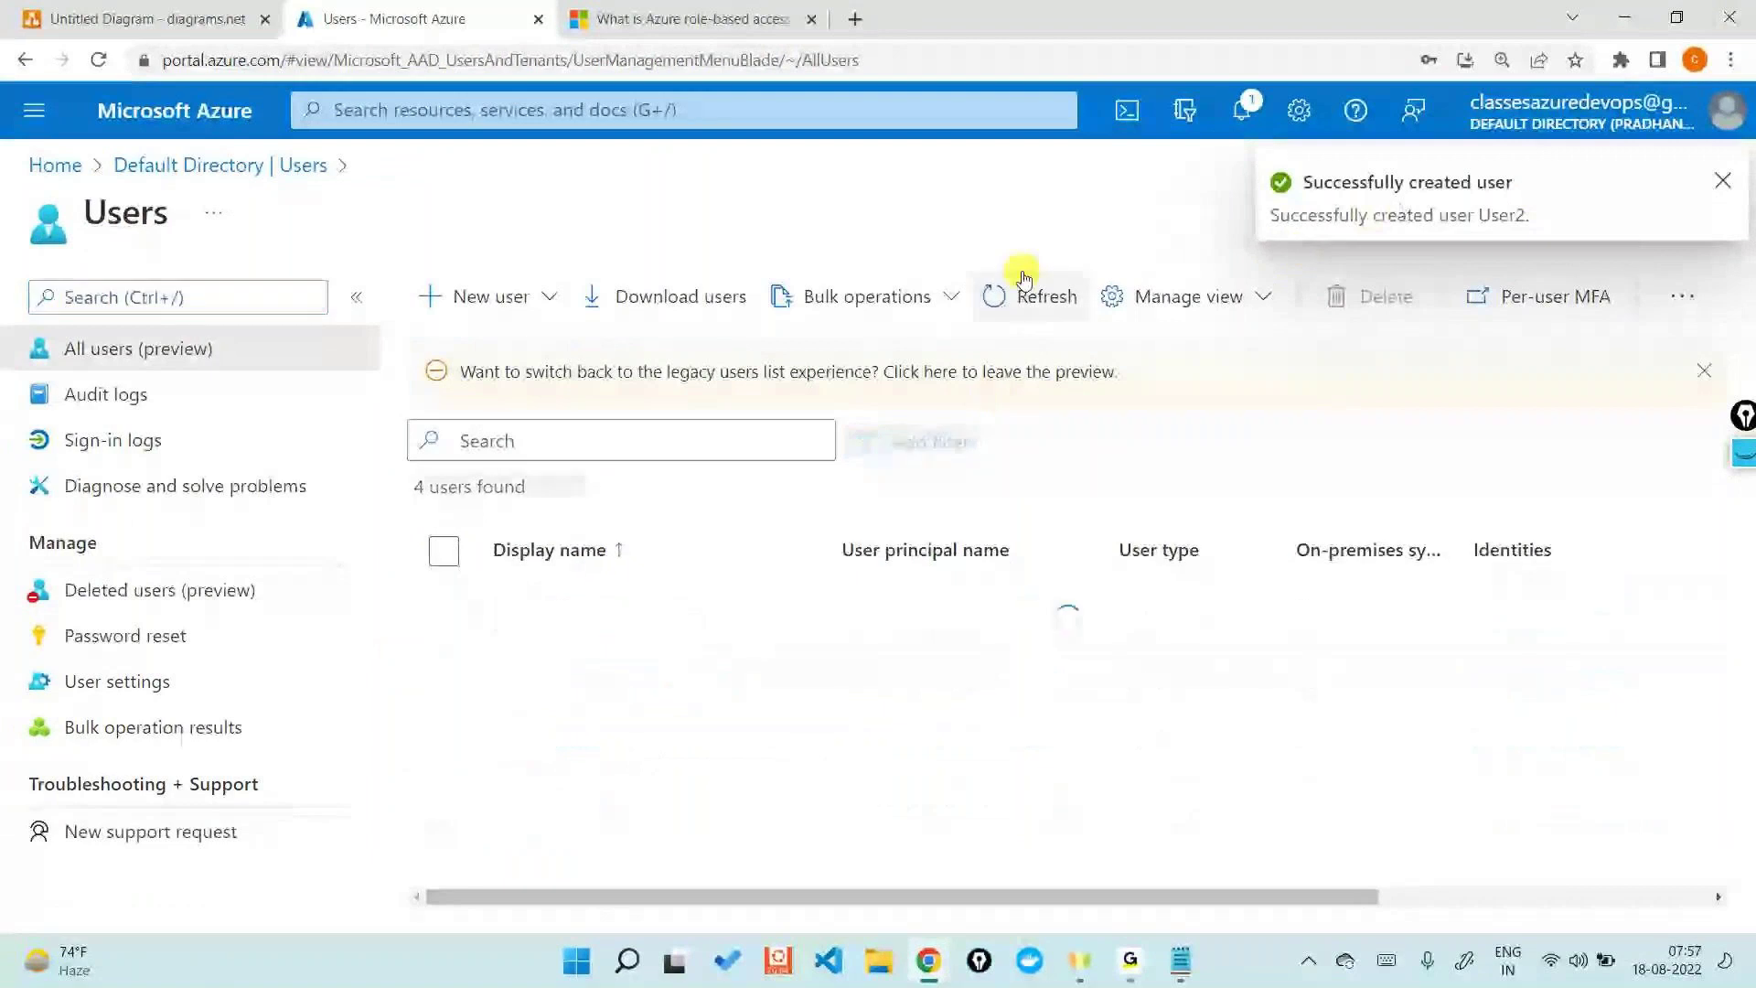
pyautogui.click(1043, 296)
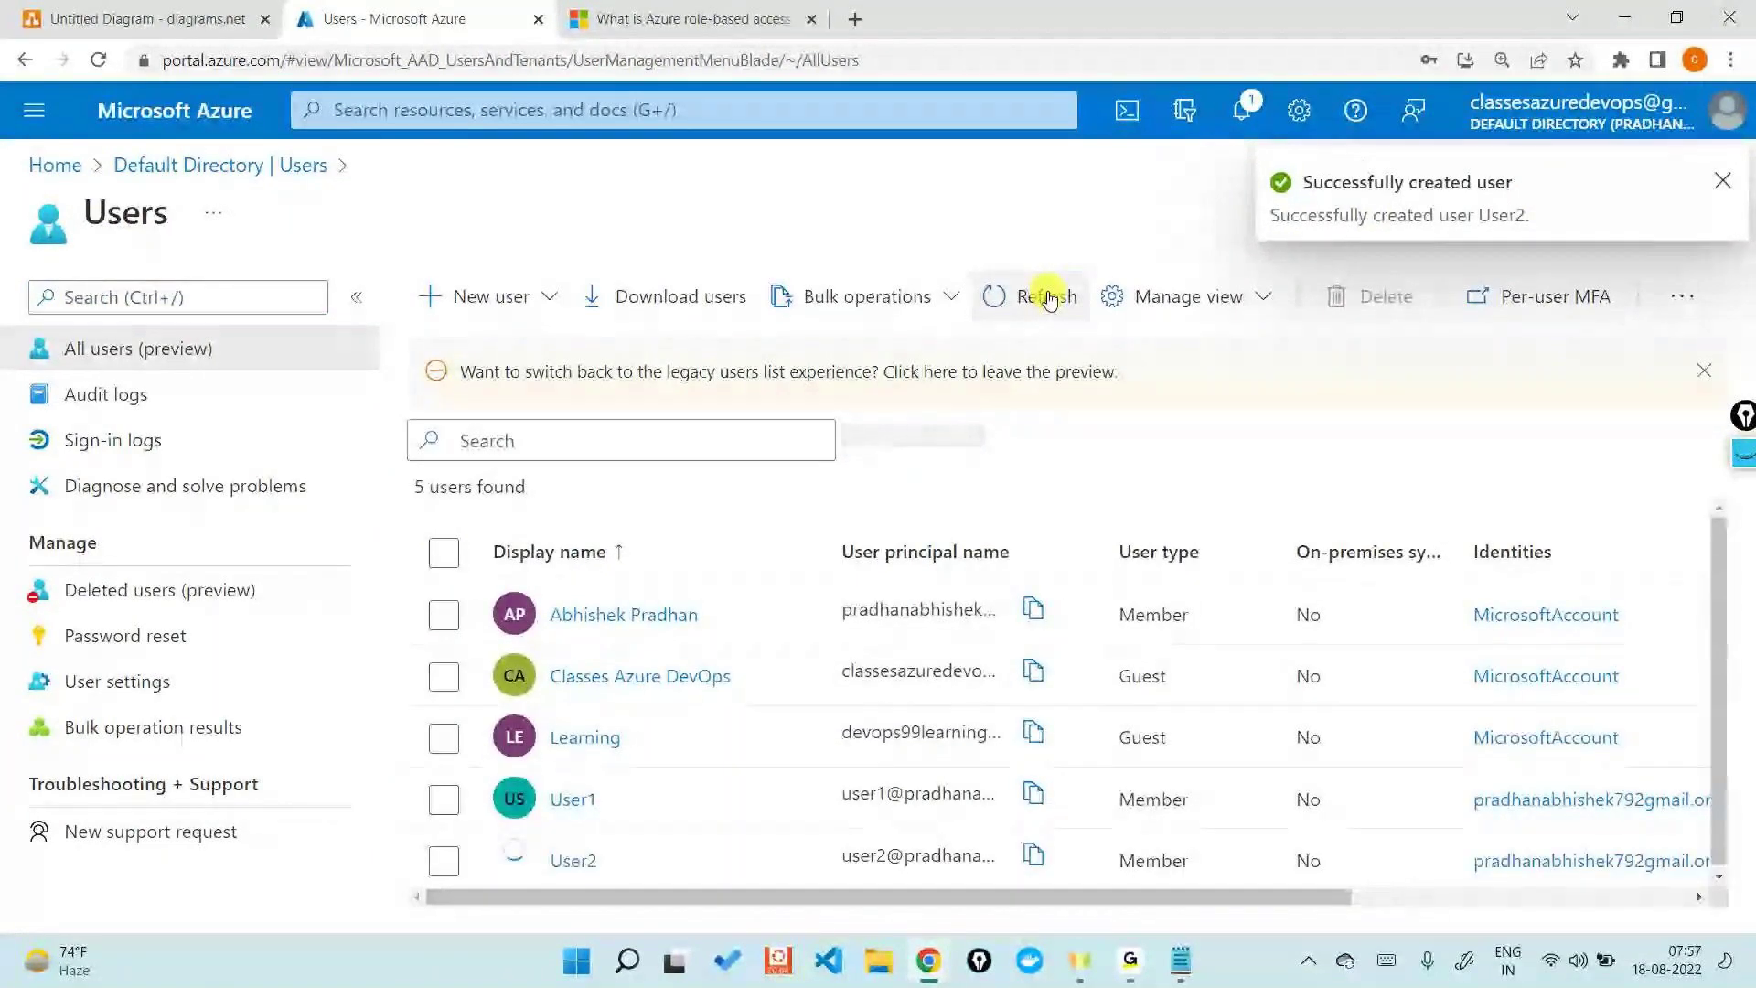
pyautogui.click(571, 858)
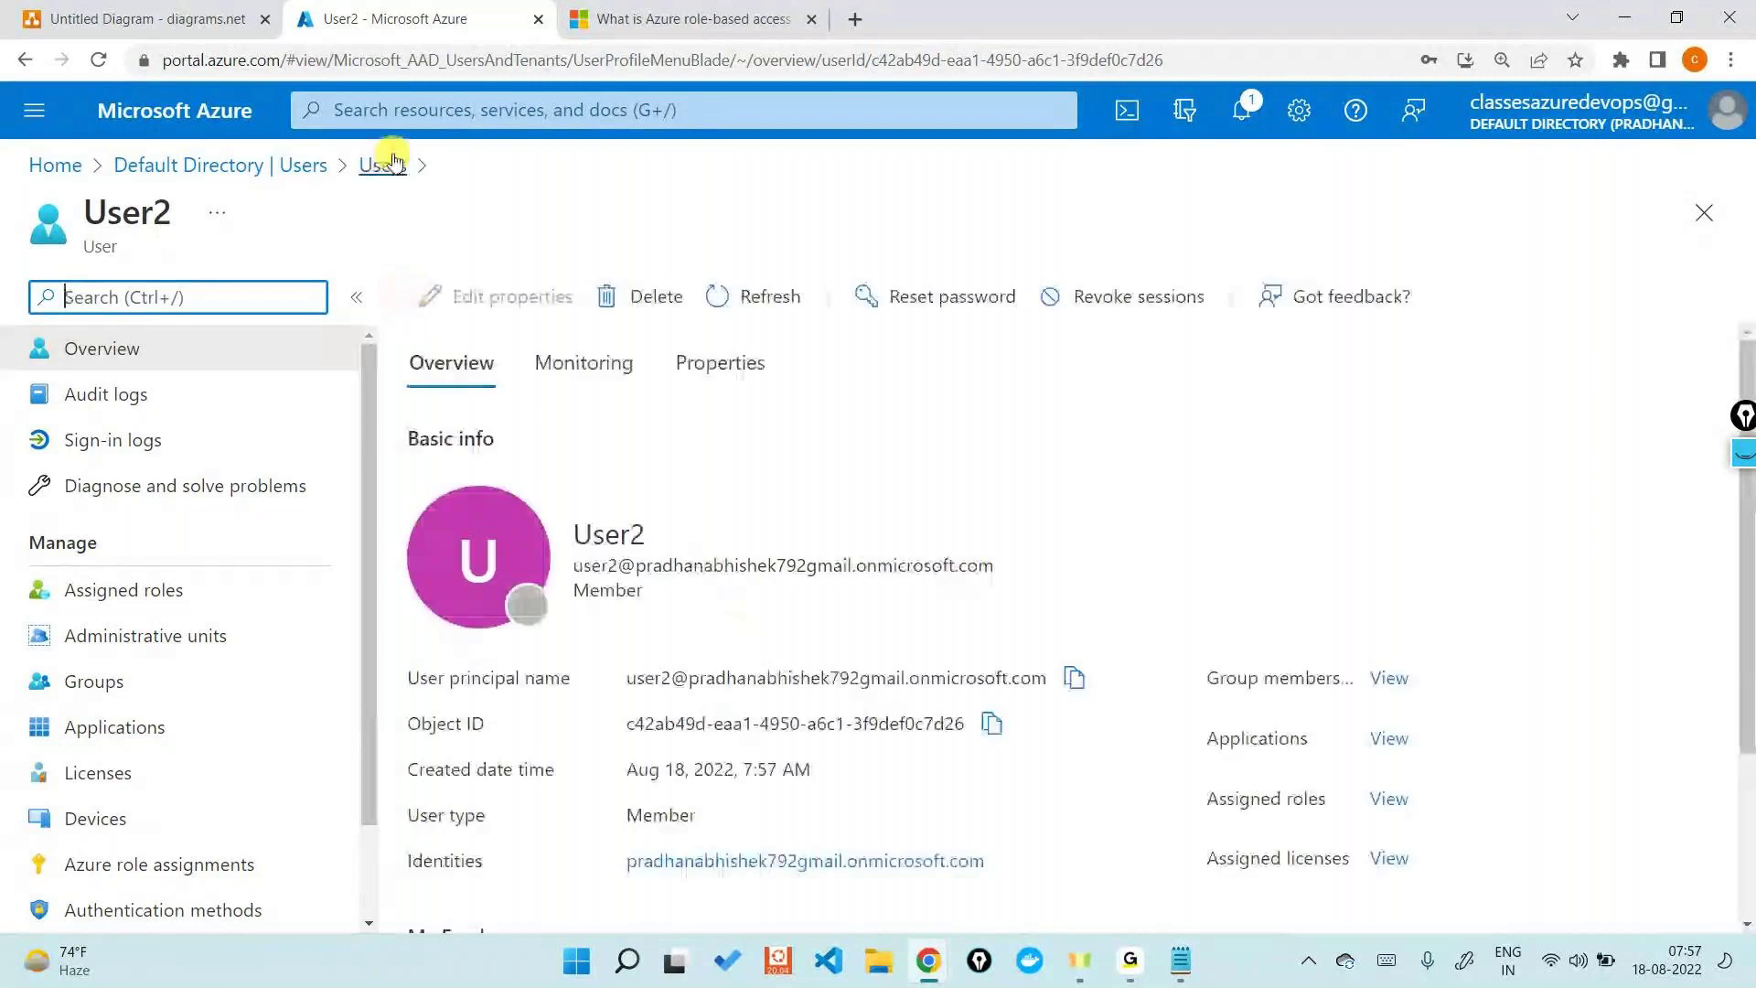
# - Select User2's full user principal name on its profile for copying
pyautogui.tripleClick(709, 685)
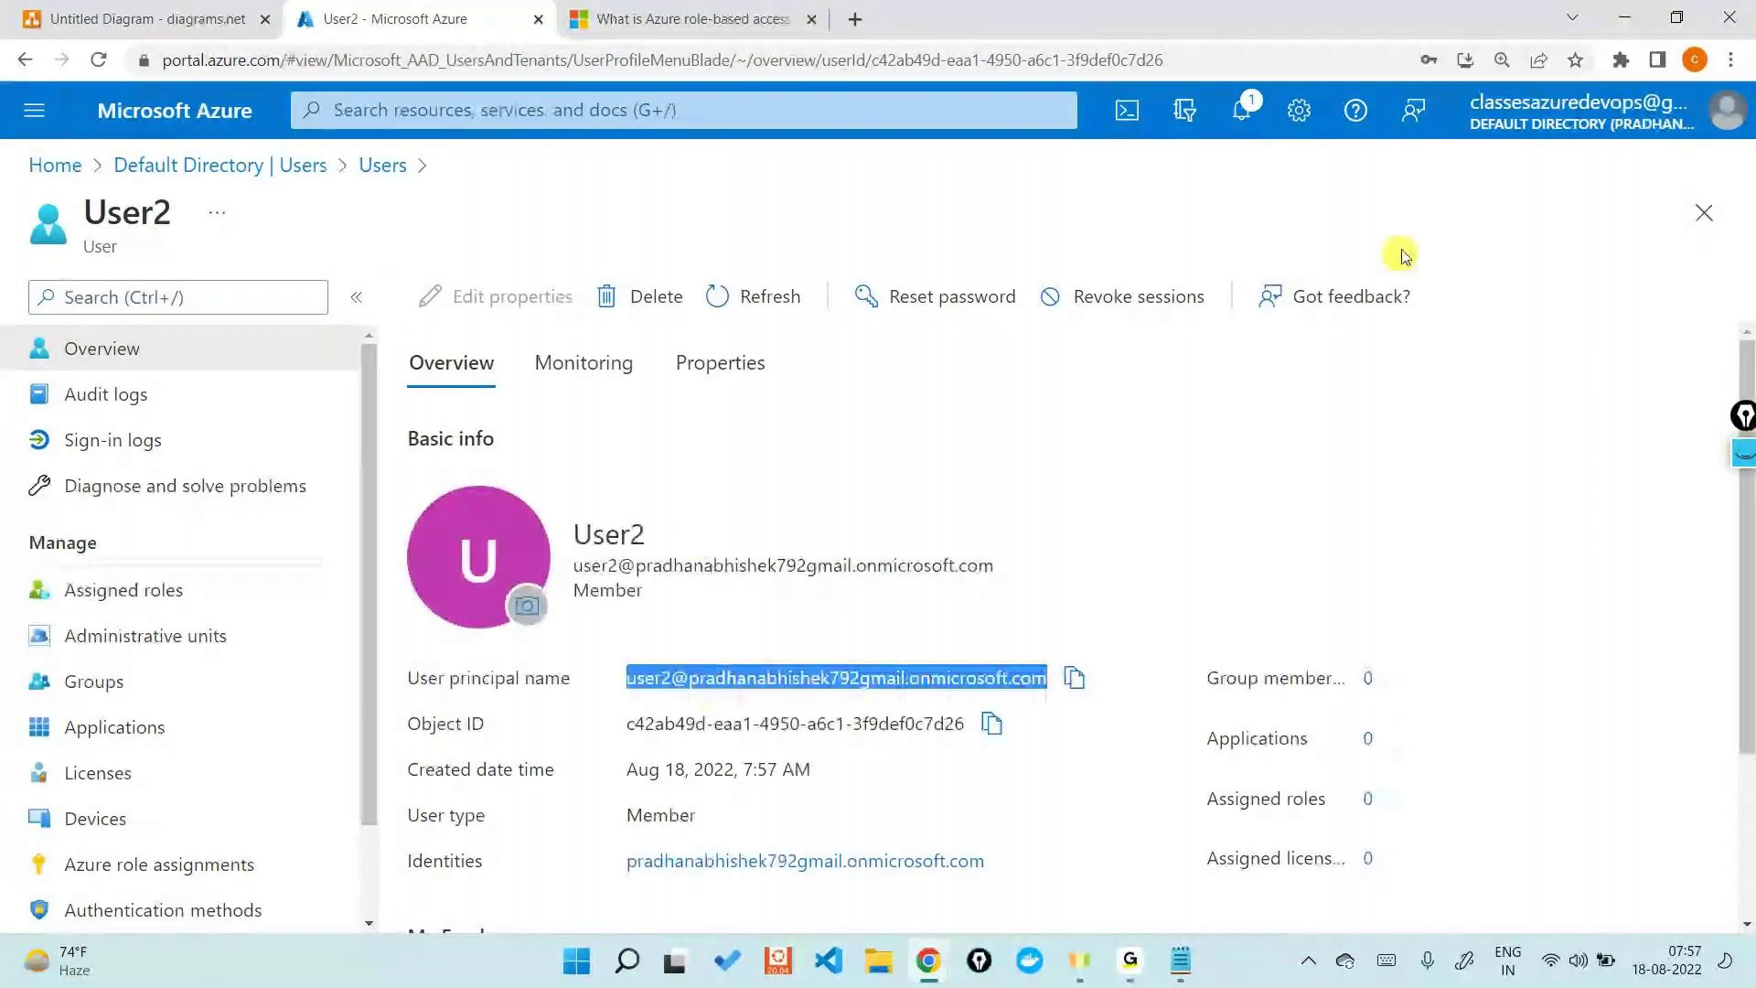
pyautogui.moveTo(1493, 137)
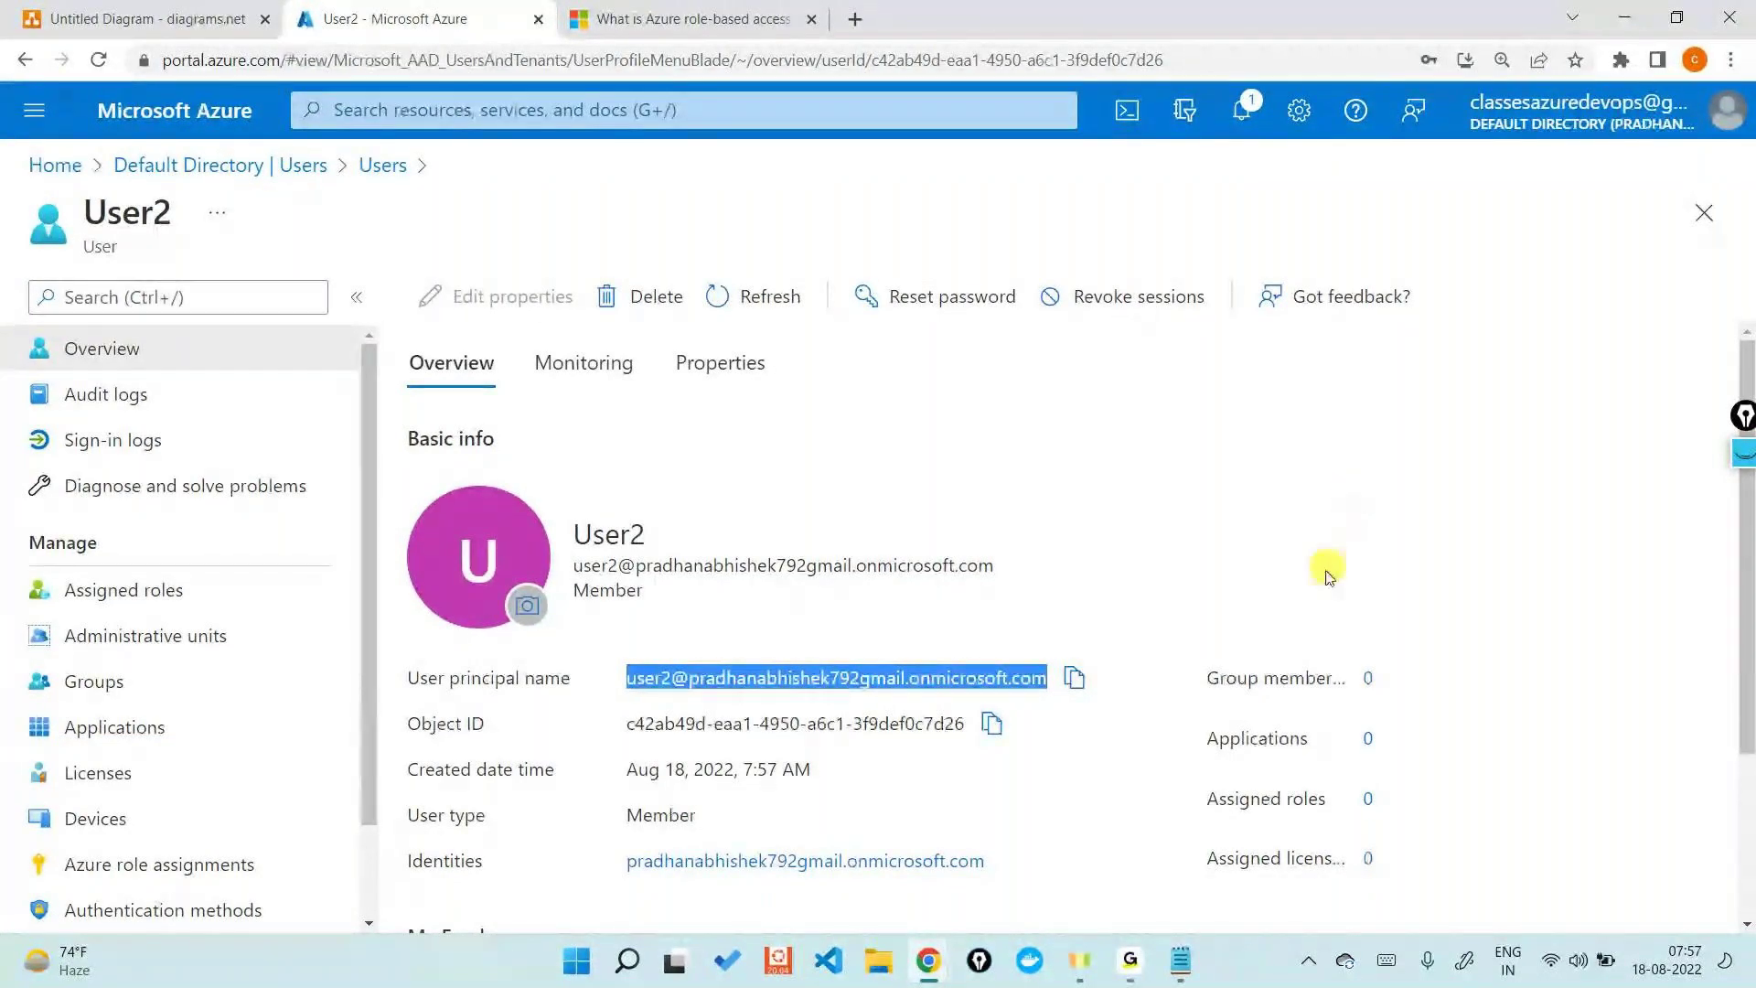
pyautogui.click(941, 674)
pyautogui.tripleClick(941, 674)
pyautogui.hotkey('ctrl', 'c')
# - In the private Azure window, sign in as User2 using the pasted sign-in name and temporary password
pyautogui.click(928, 960)
pyautogui.click(1013, 872)
pyautogui.click(1550, 130)
pyautogui.click(1514, 441)
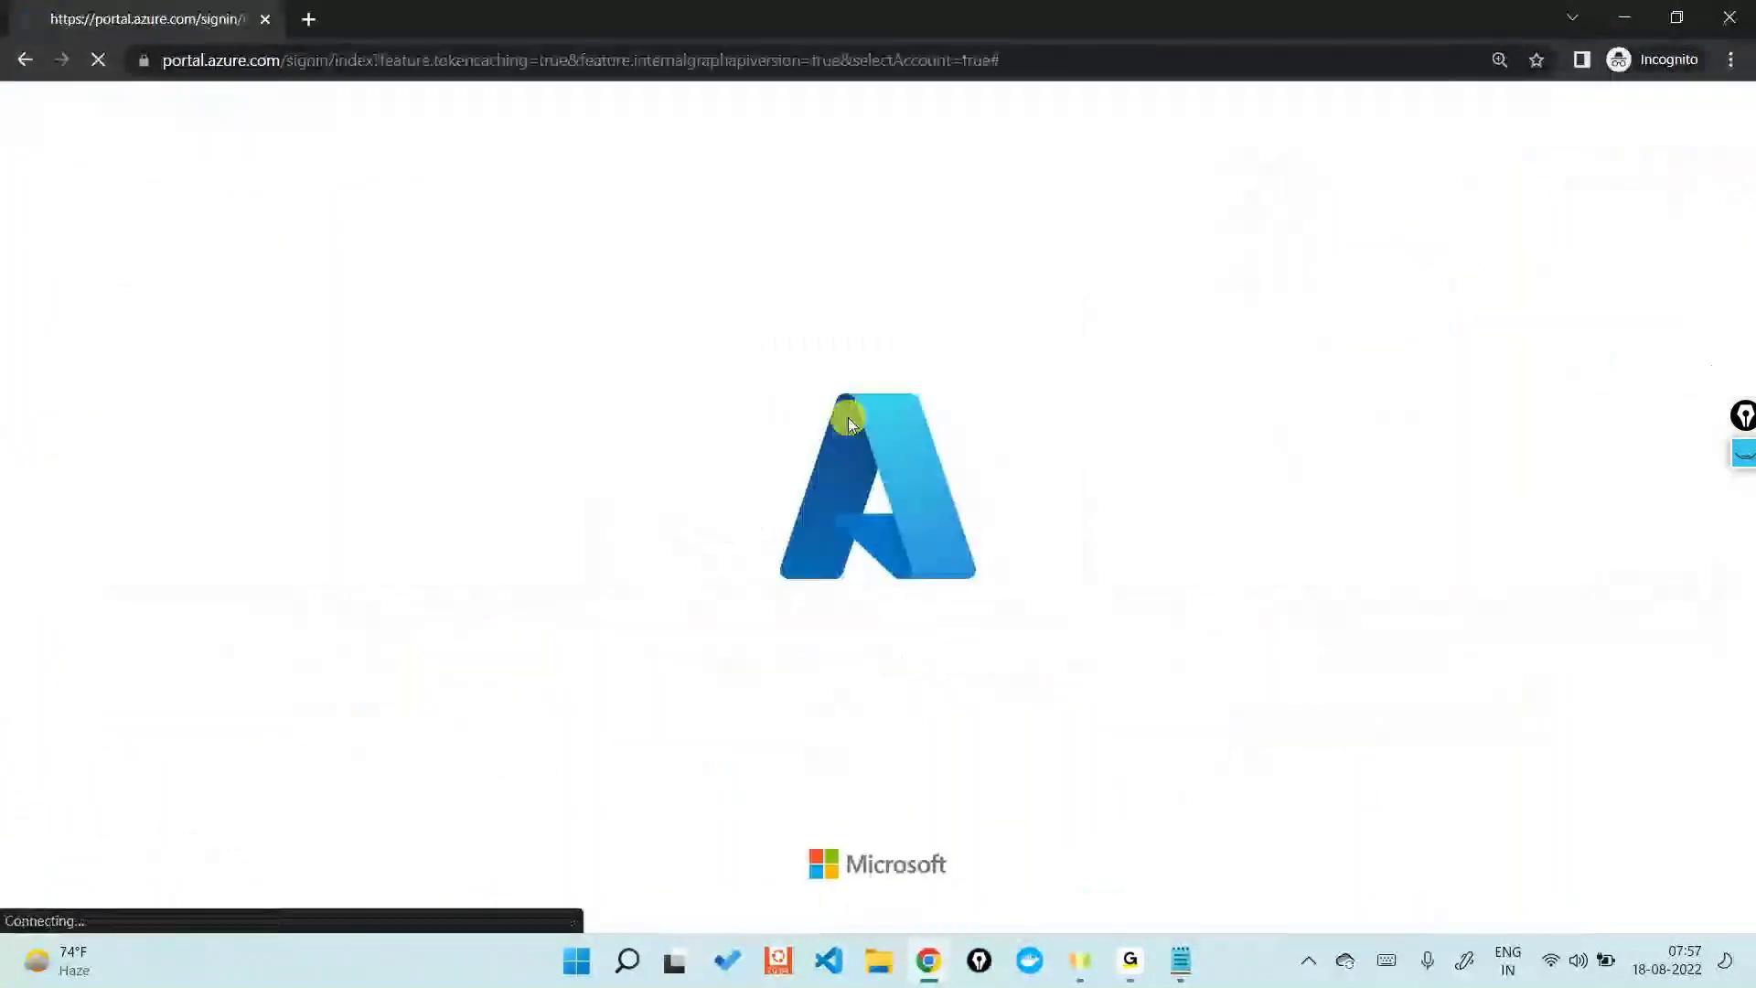
pyautogui.click(823, 629)
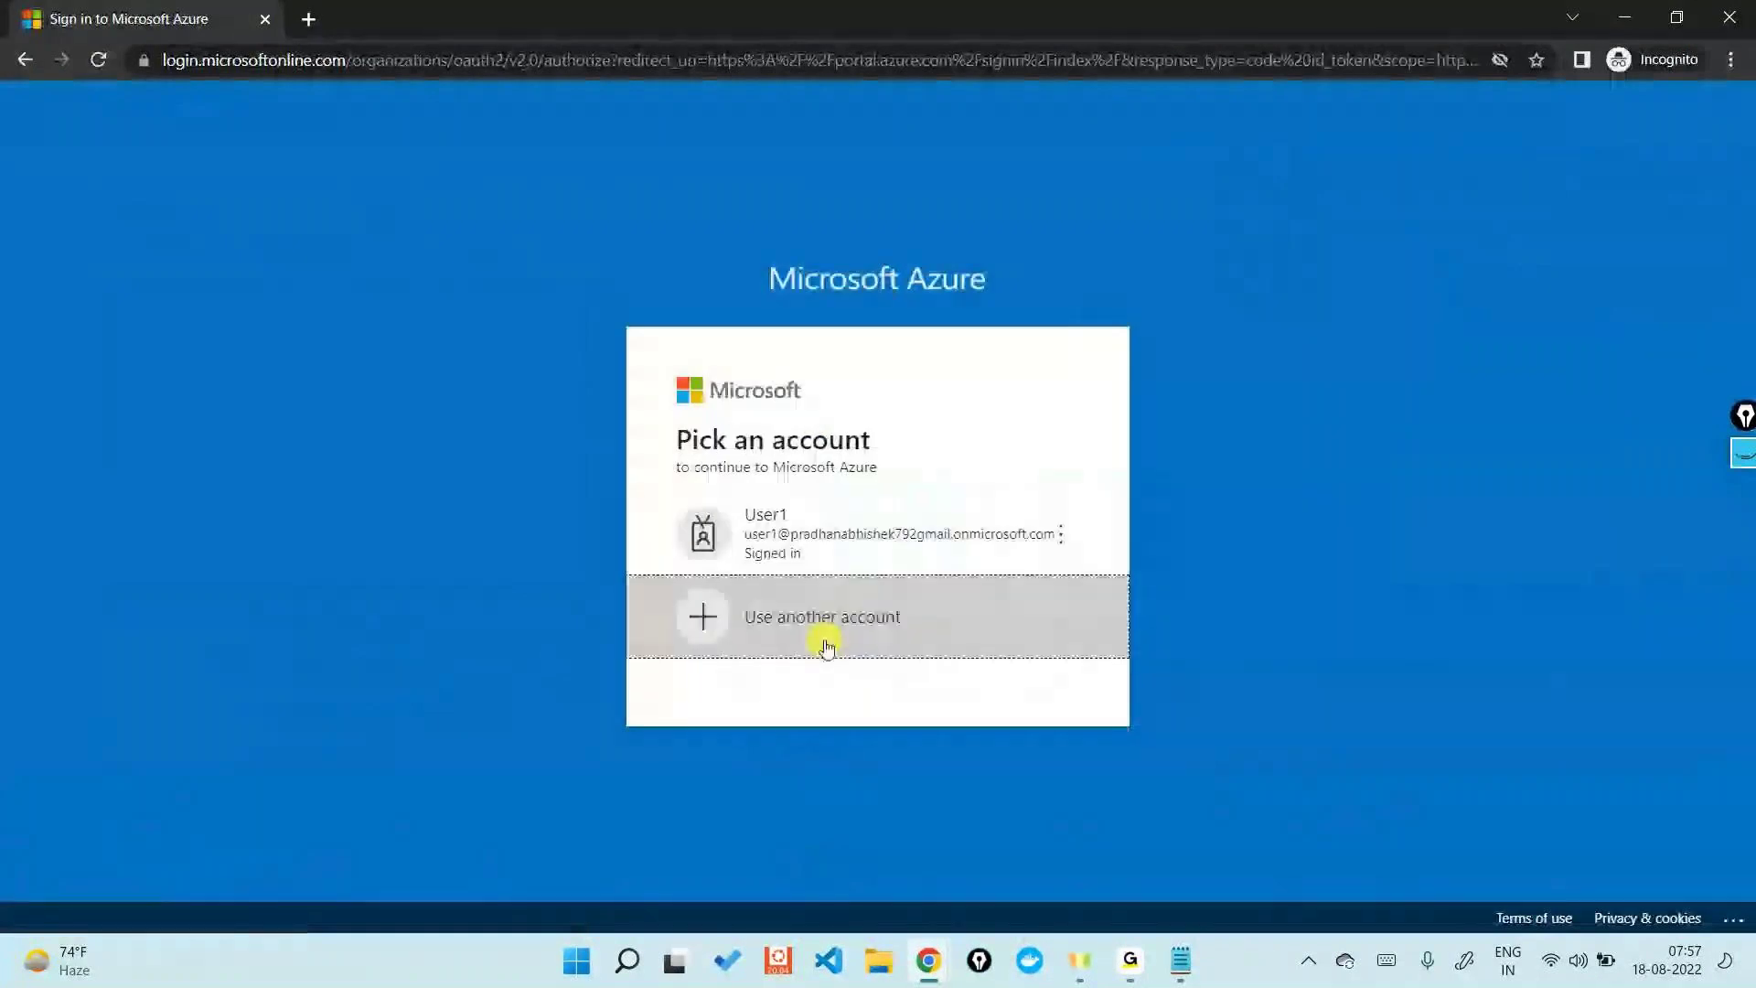
pyautogui.hotkey('ctrl', 'v')
pyautogui.click(985, 590)
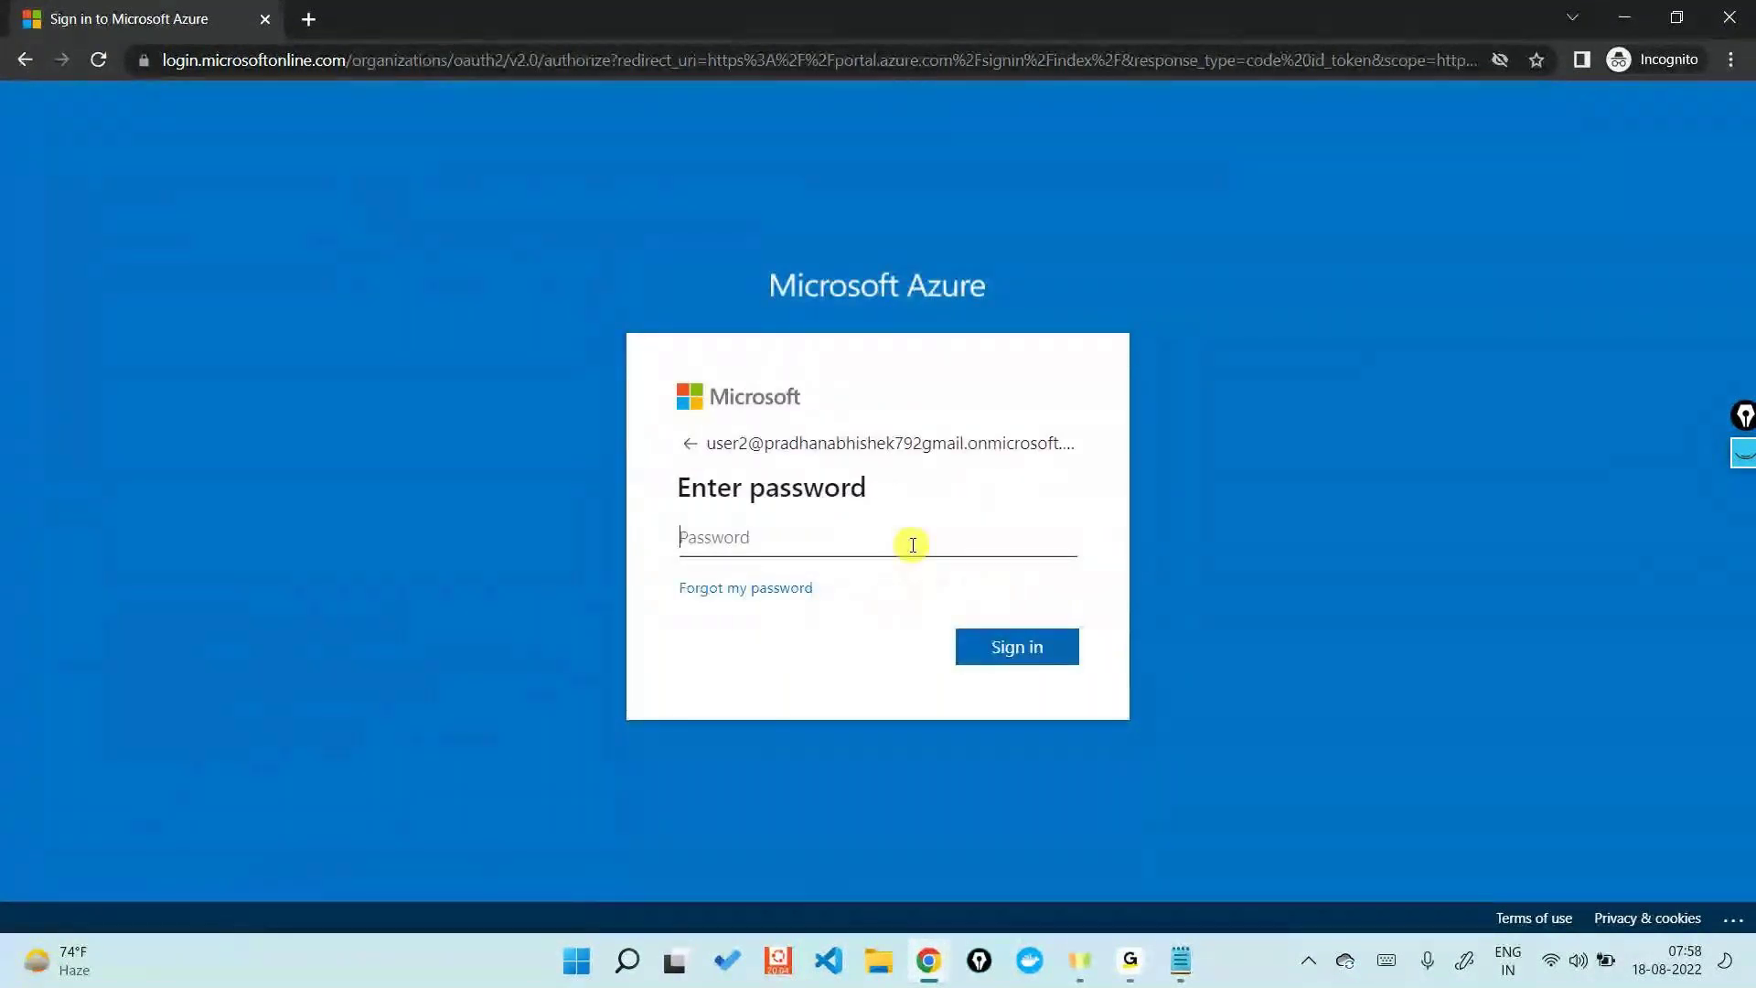
pyautogui.write('•••••••••••••')
pyautogui.press('Return')
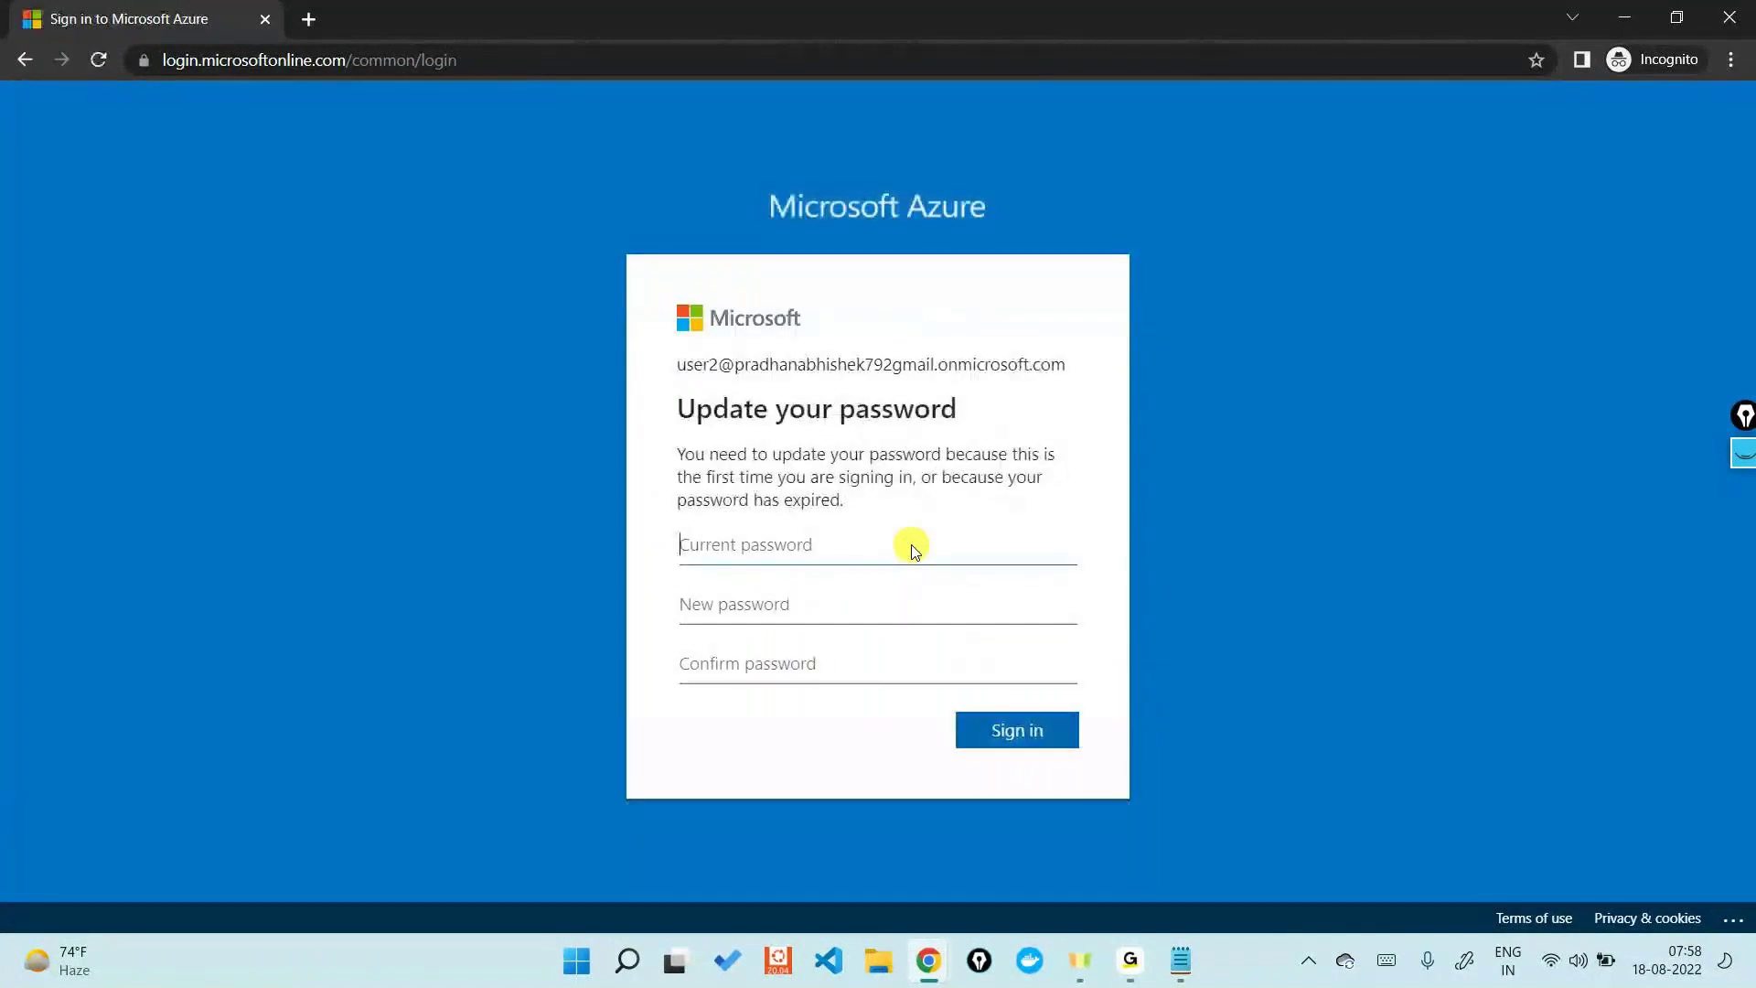
# - Replace User2's temporary password with a new one and skip the extra security setup
pyautogui.click(912, 547)
pyautogui.write('•••••••••••••')
pyautogui.press('Tab')
pyautogui.write('•••••••••••••')
pyautogui.press('Tab')
pyautogui.write('•••••••••••')
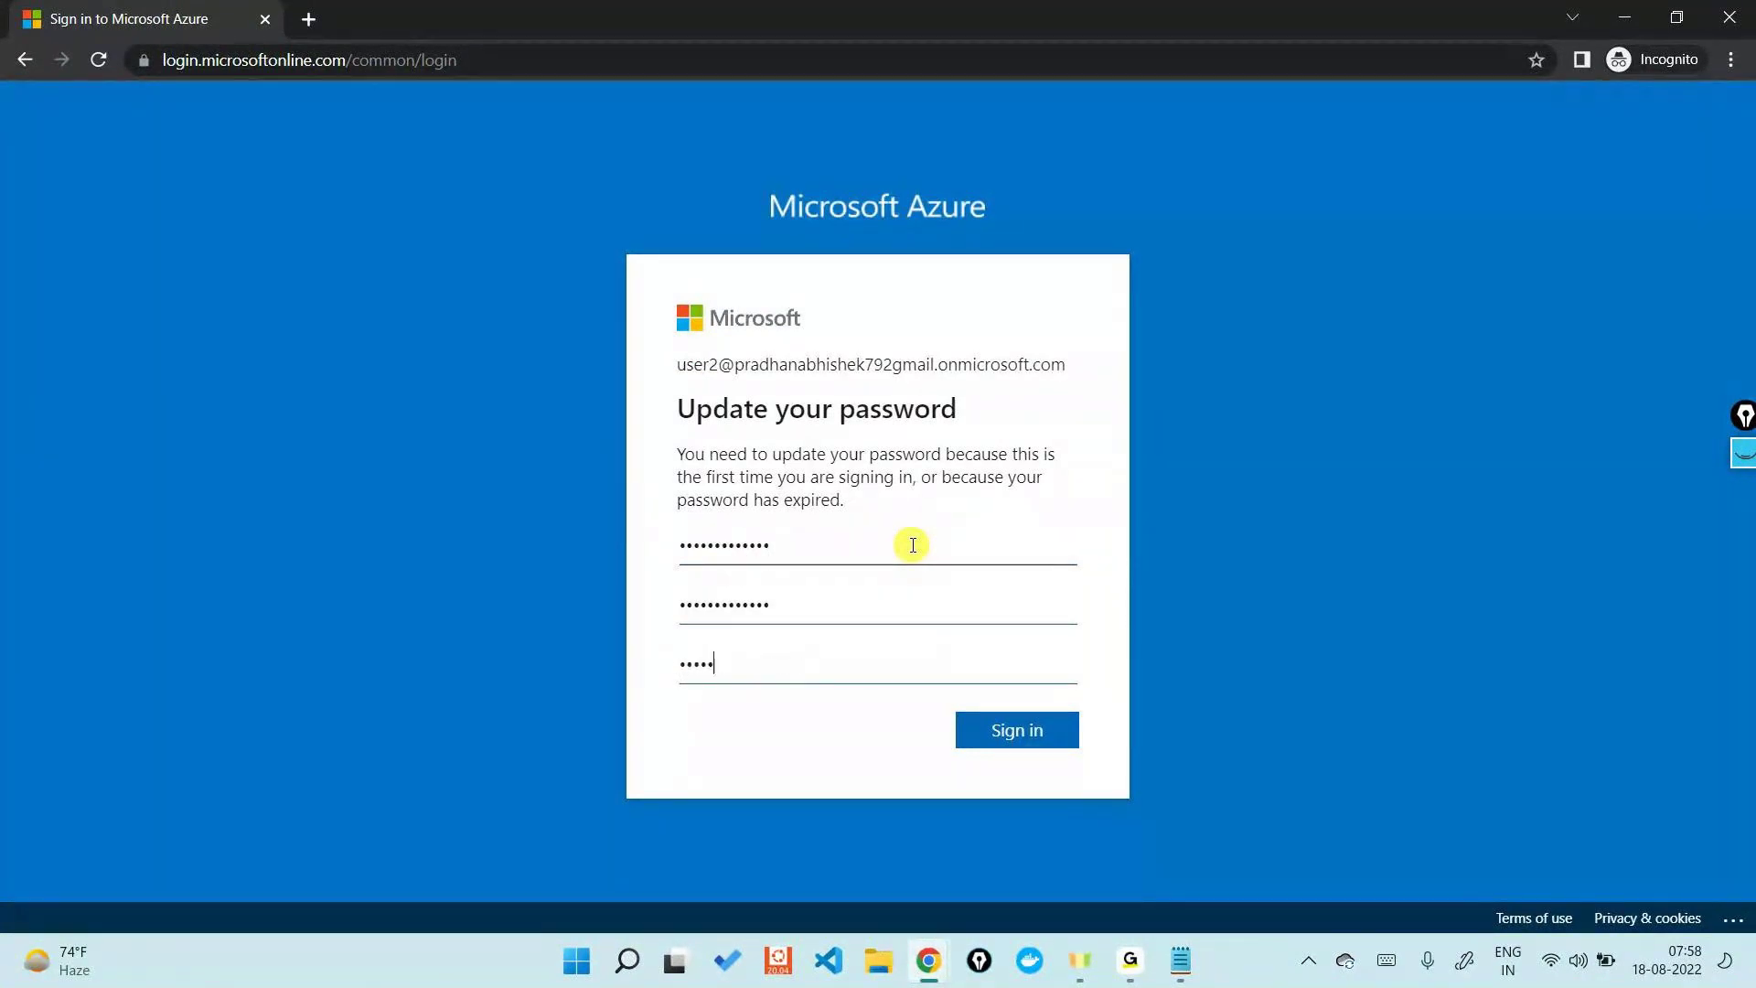
pyautogui.write('••')
pyautogui.press('Return')
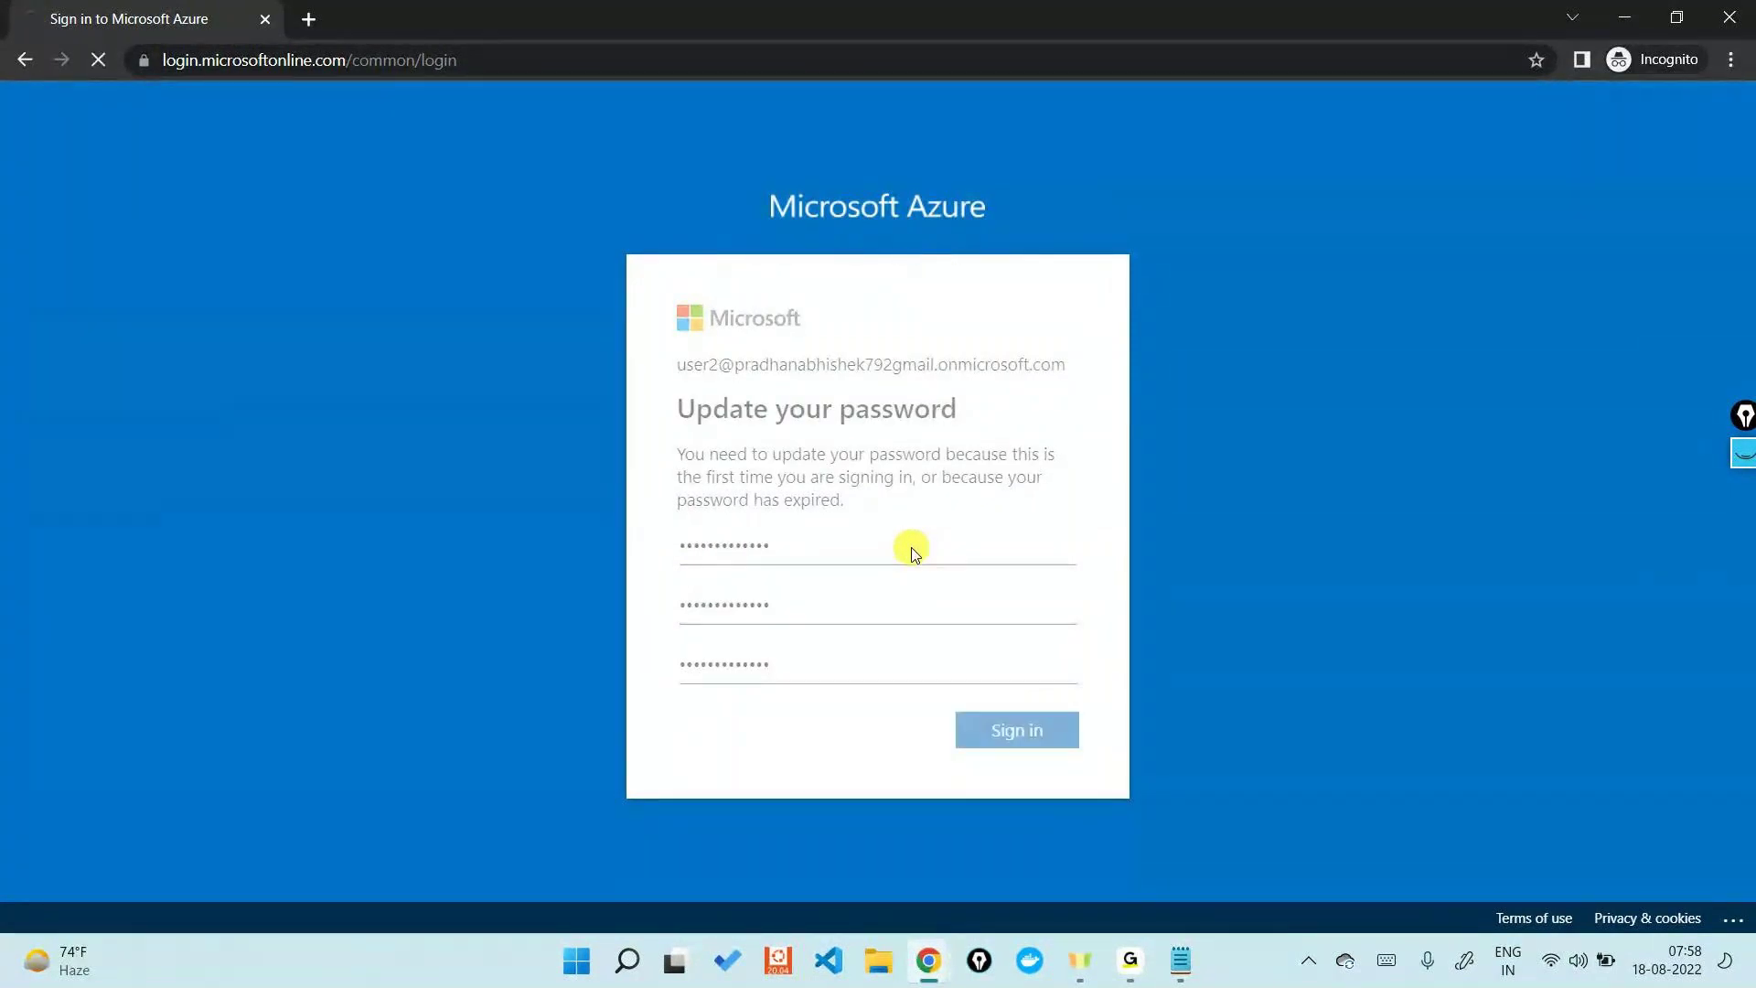
pyautogui.click(819, 573)
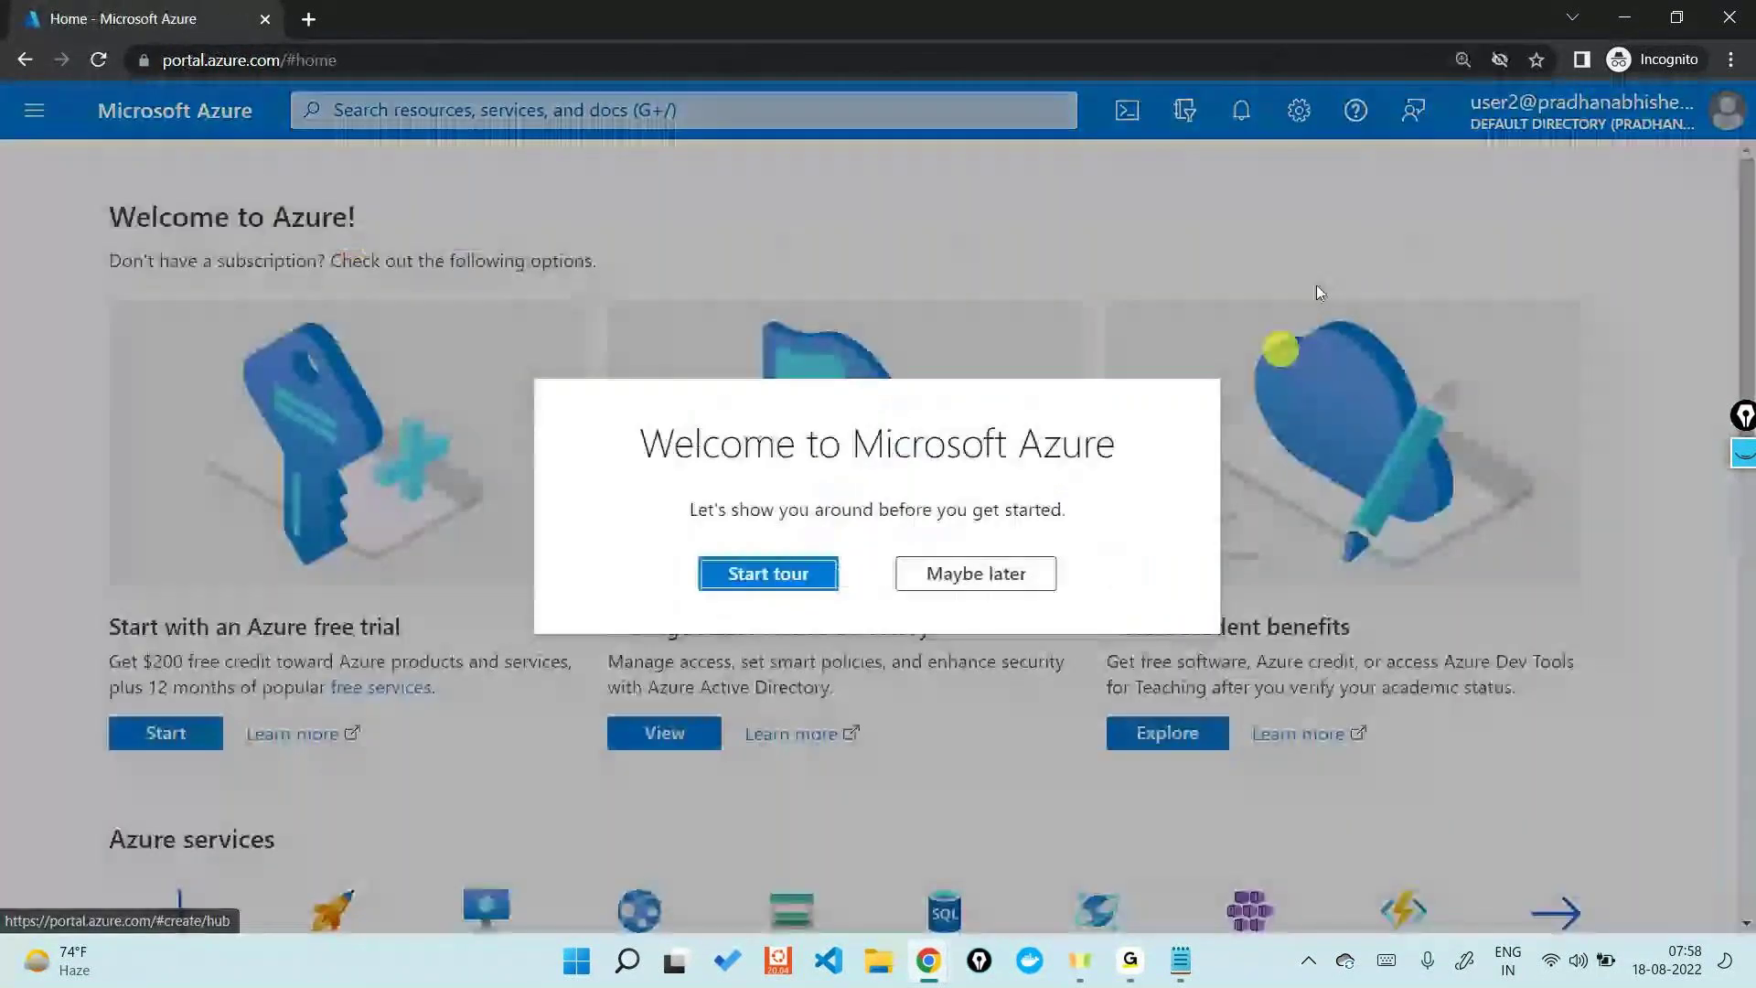
# - Confirm User2's Subscriptions page shows 0 of 0, then minimize the private window
pyautogui.click(1023, 572)
pyautogui.click(1582, 111)
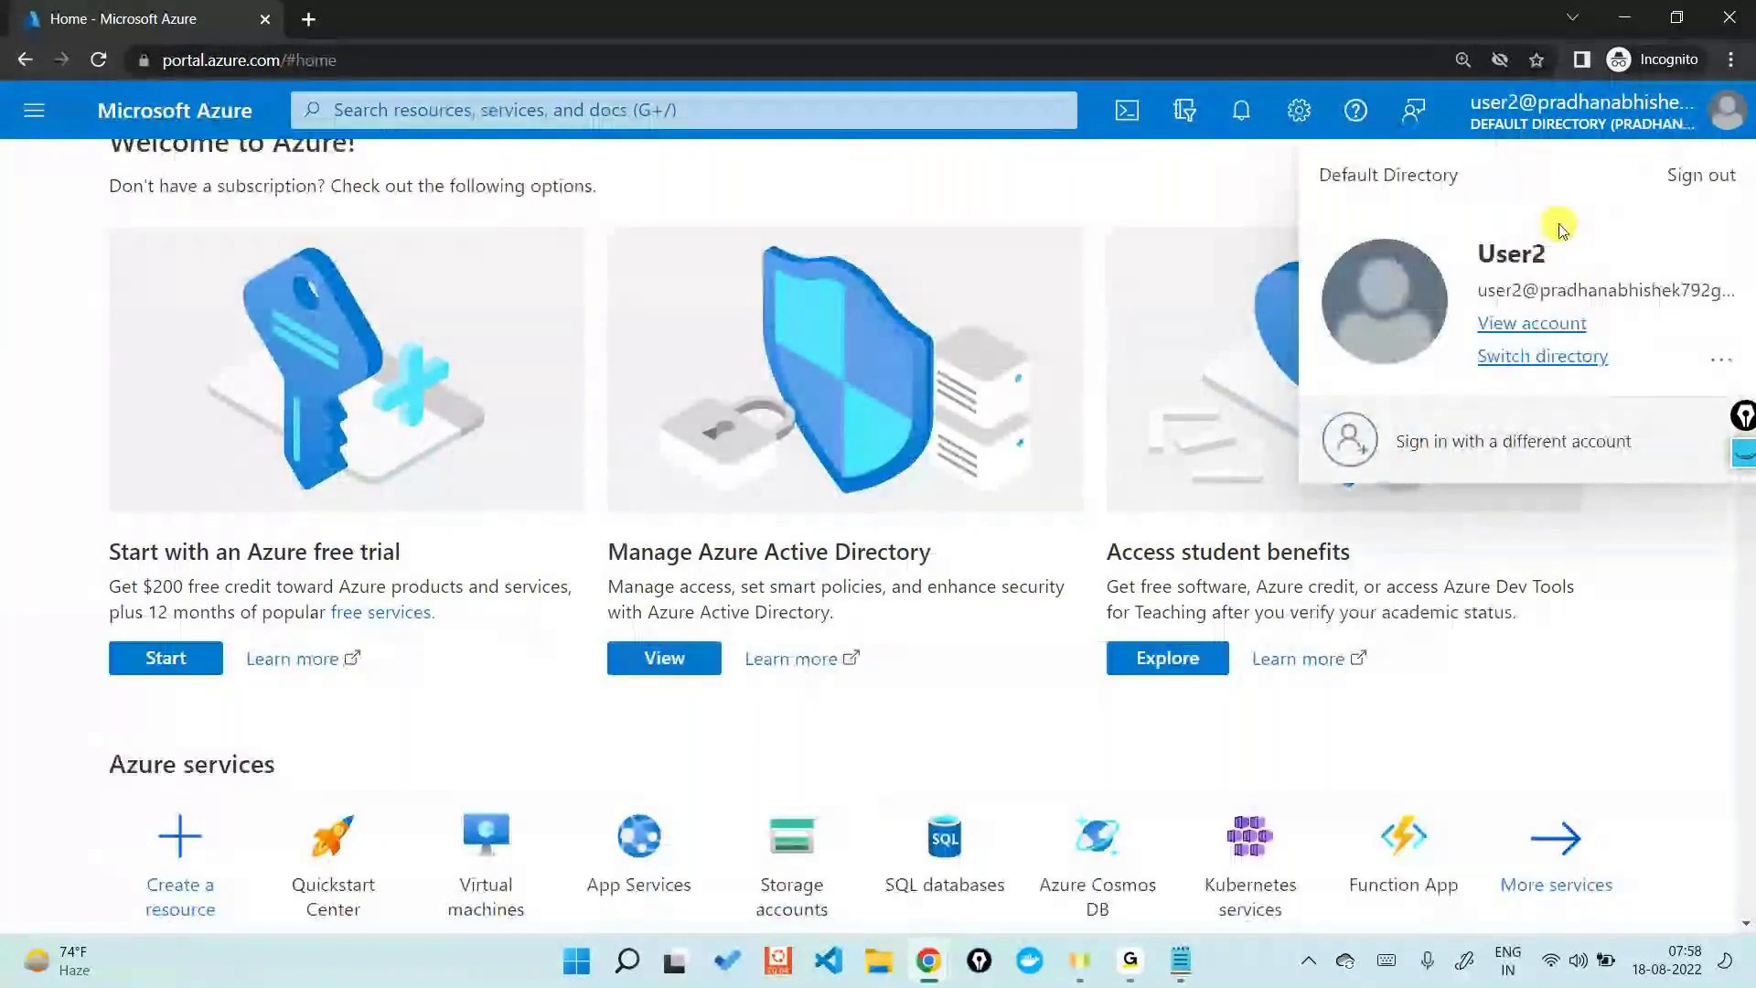
pyautogui.click(570, 97)
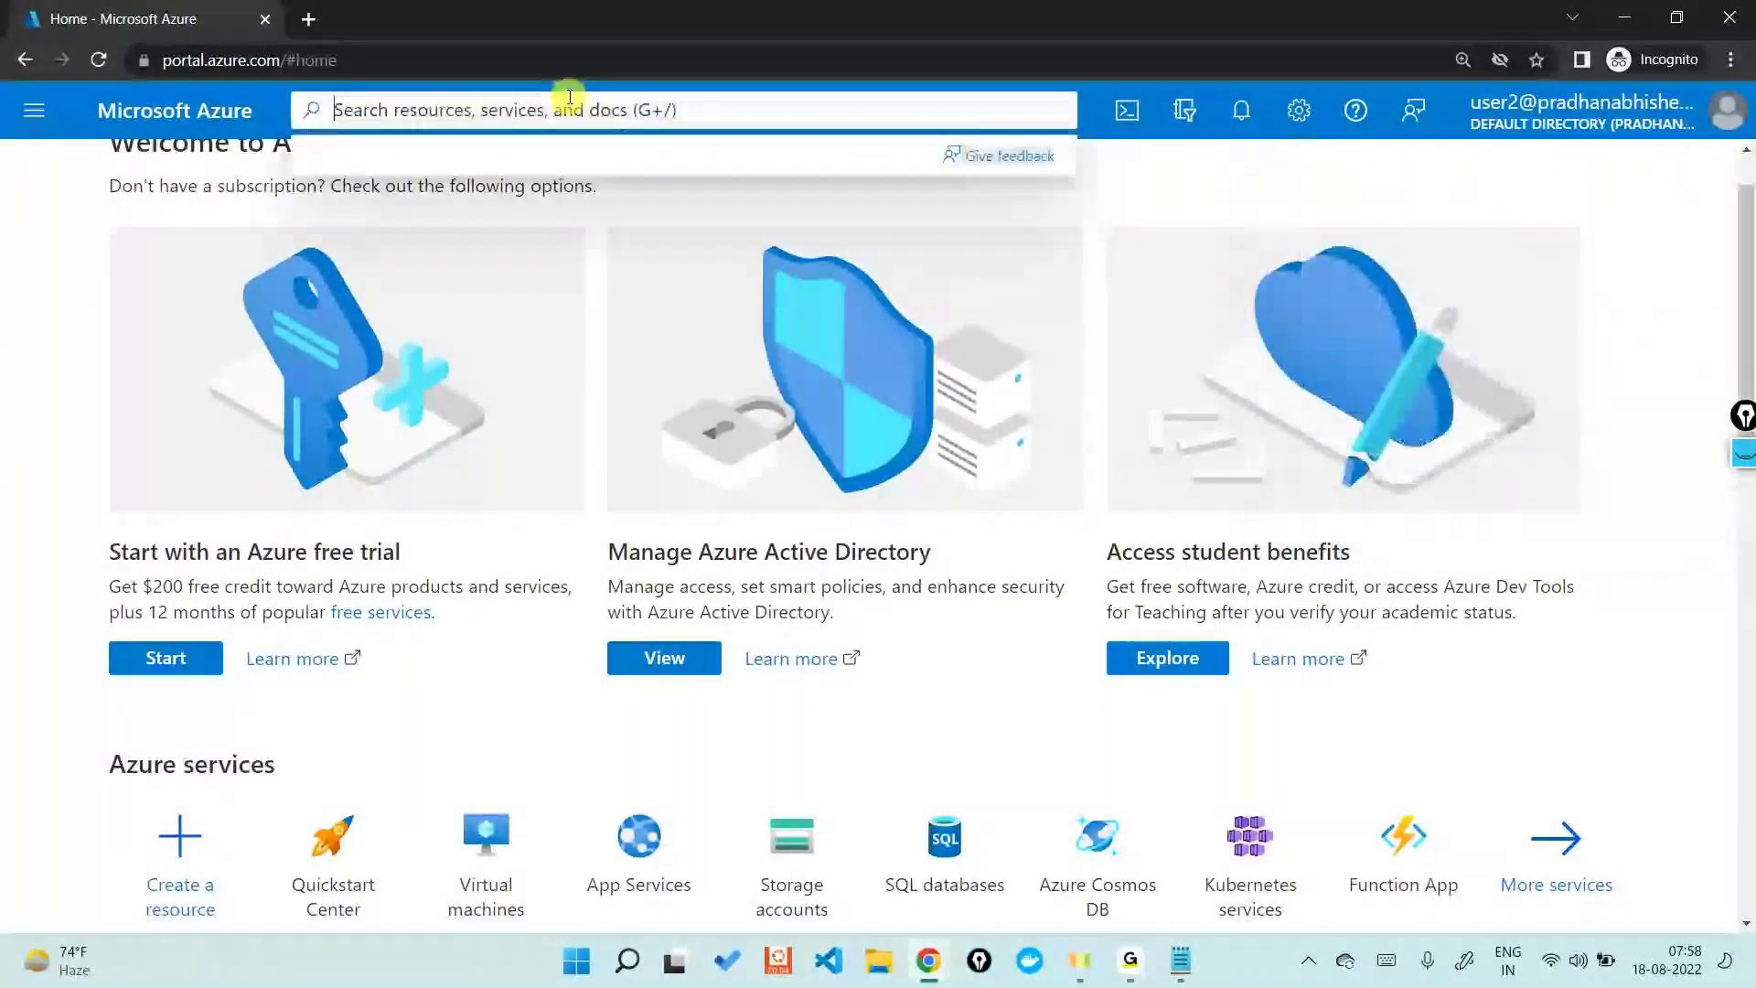
pyautogui.write('subs')
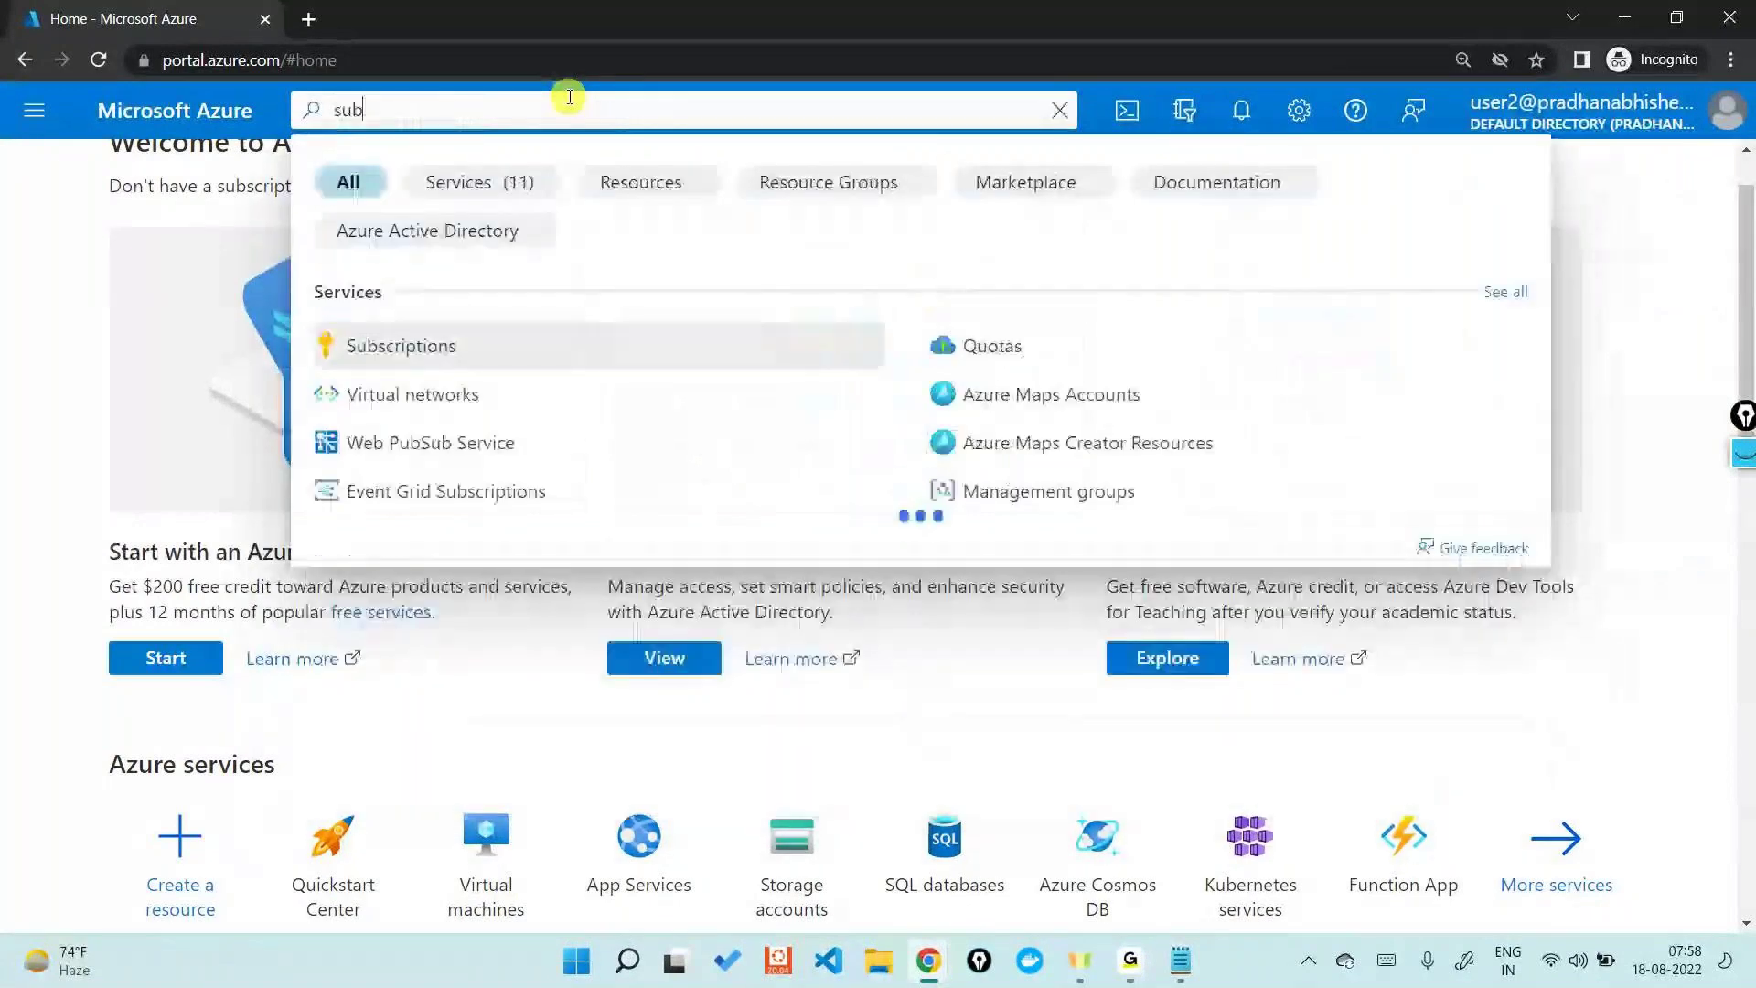
pyautogui.click(535, 343)
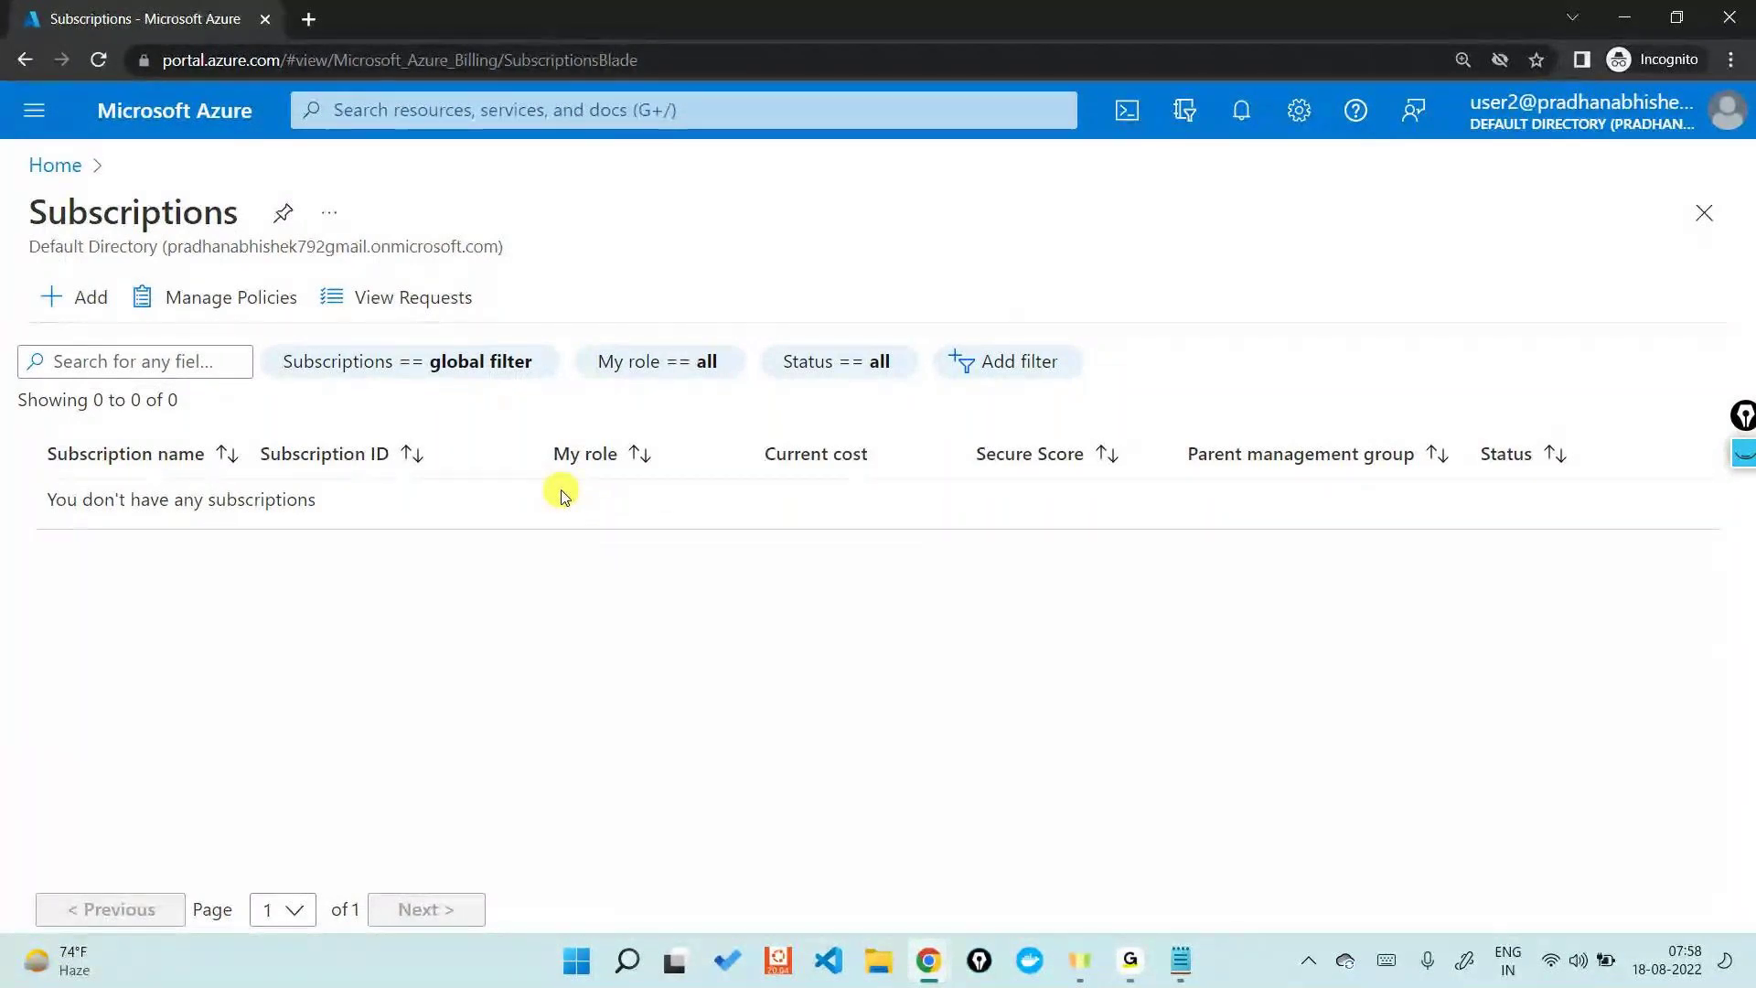
pyautogui.click(1620, 13)
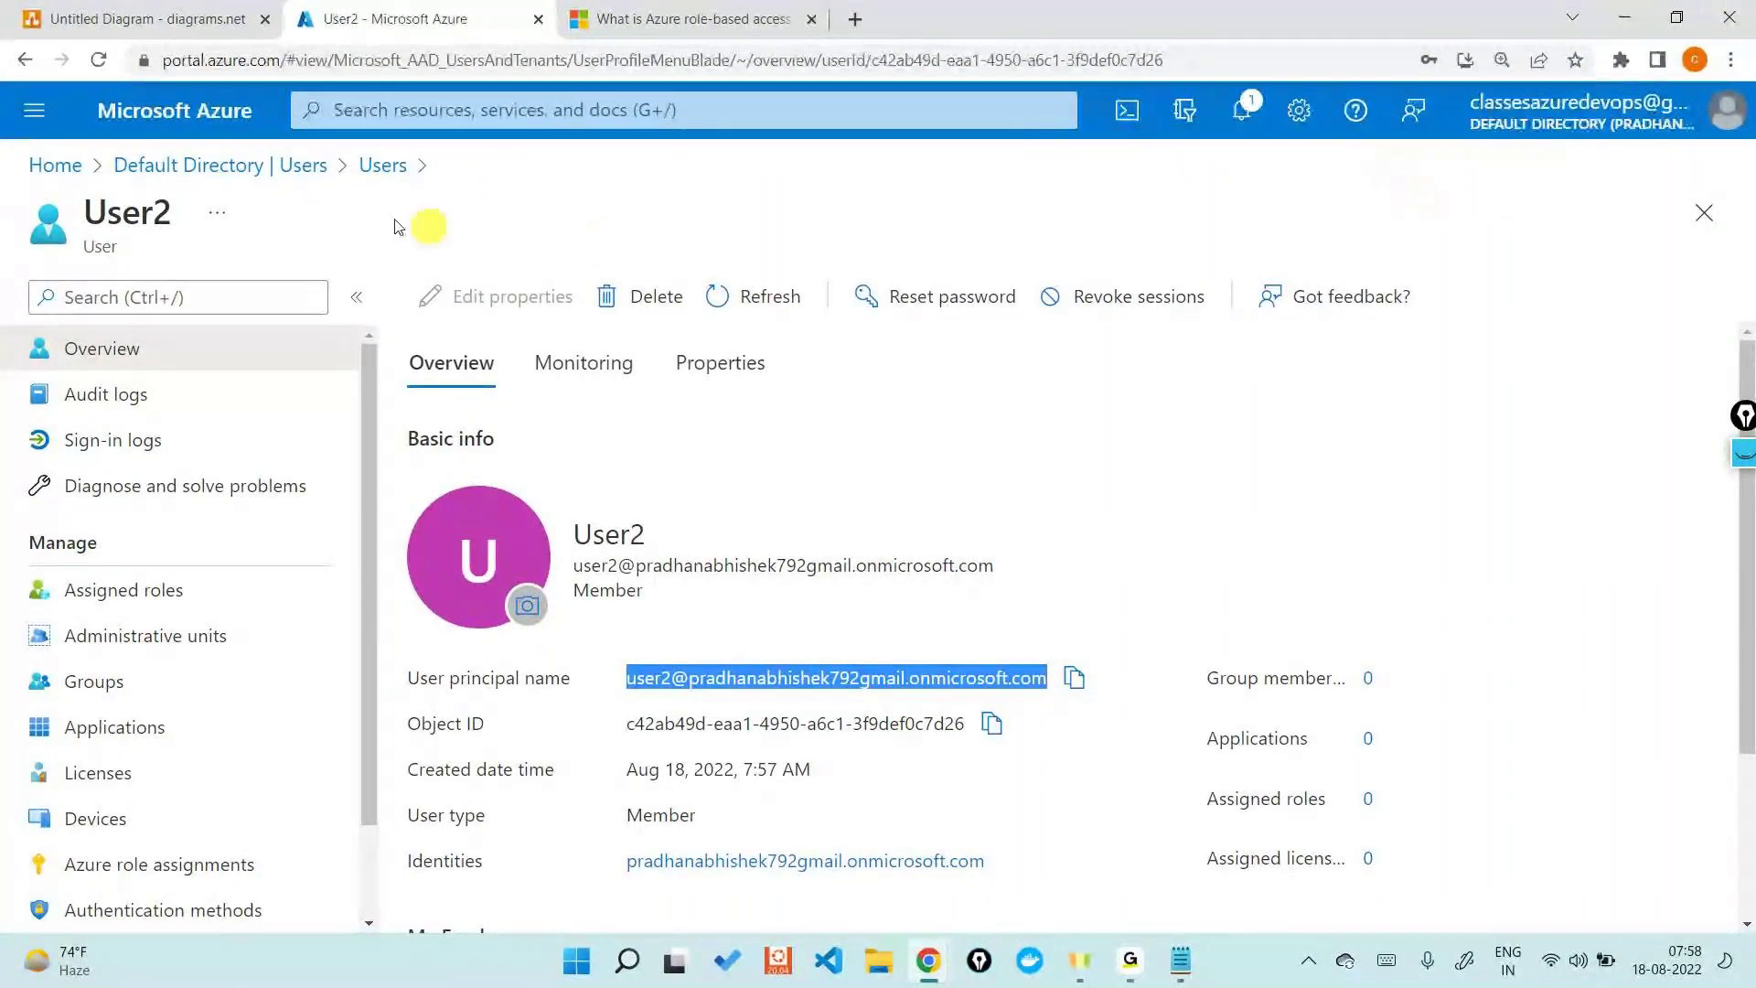
# - Go from Home to Subscriptions and open the Visual Studio Enterprise Subscription overview
pyautogui.click(55, 165)
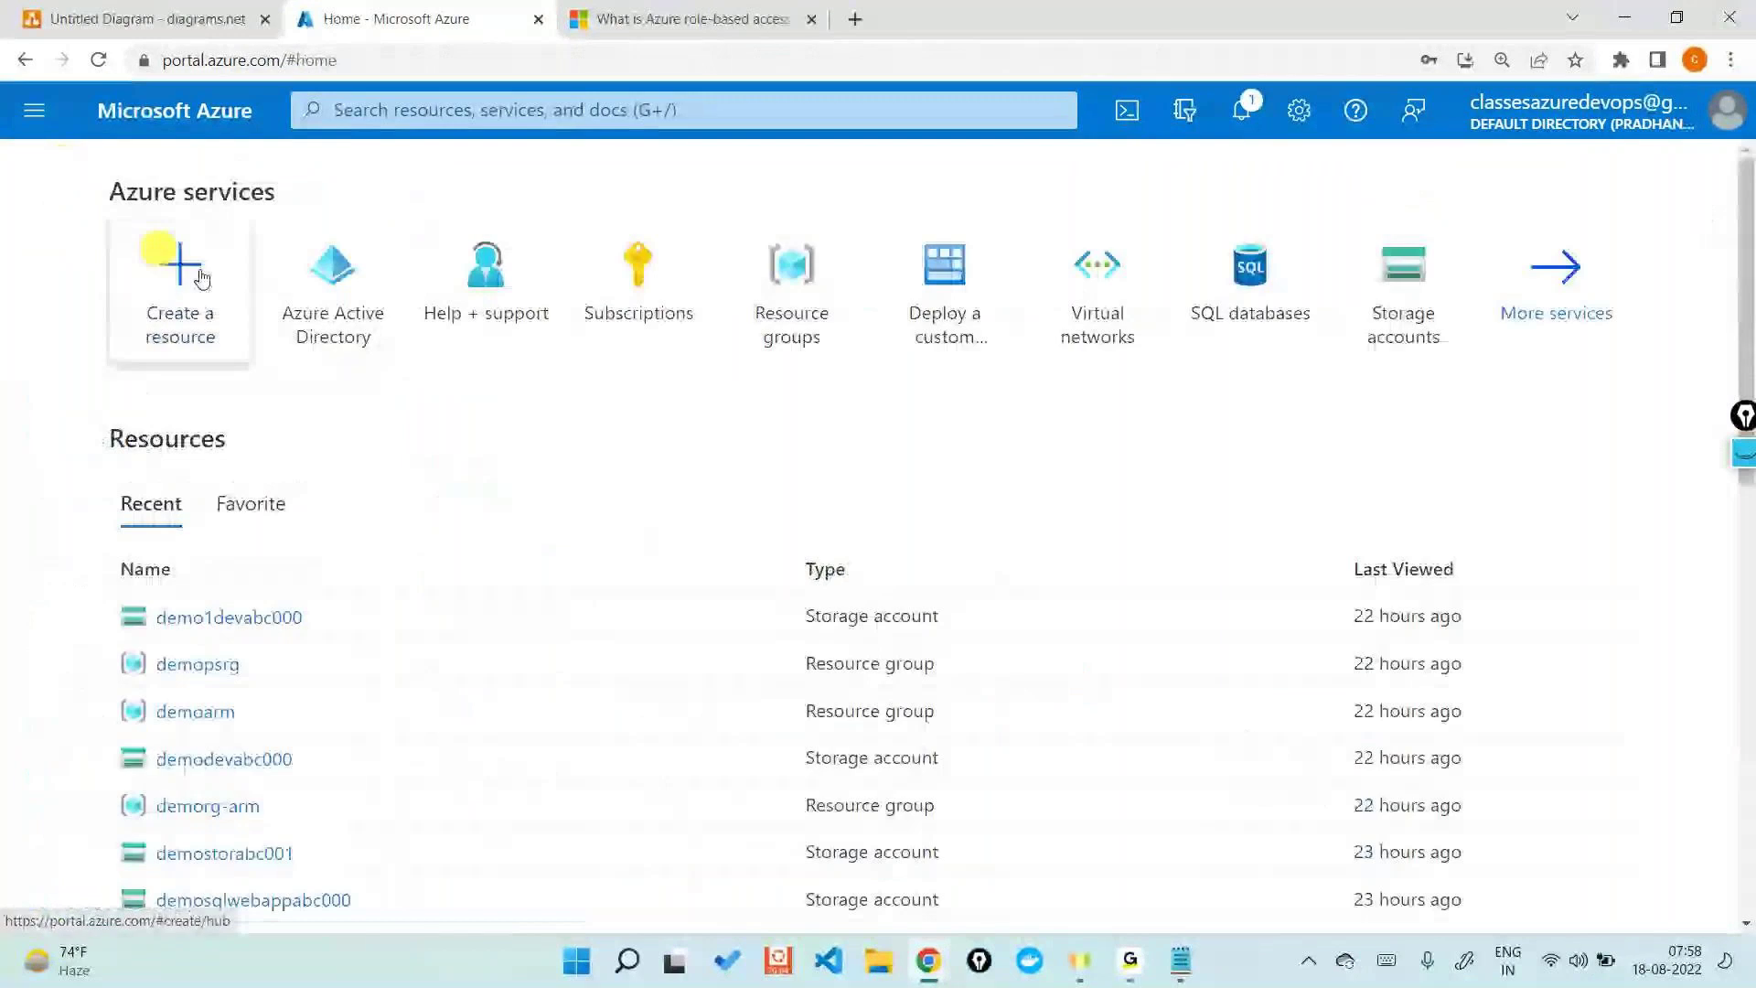
pyautogui.click(677, 273)
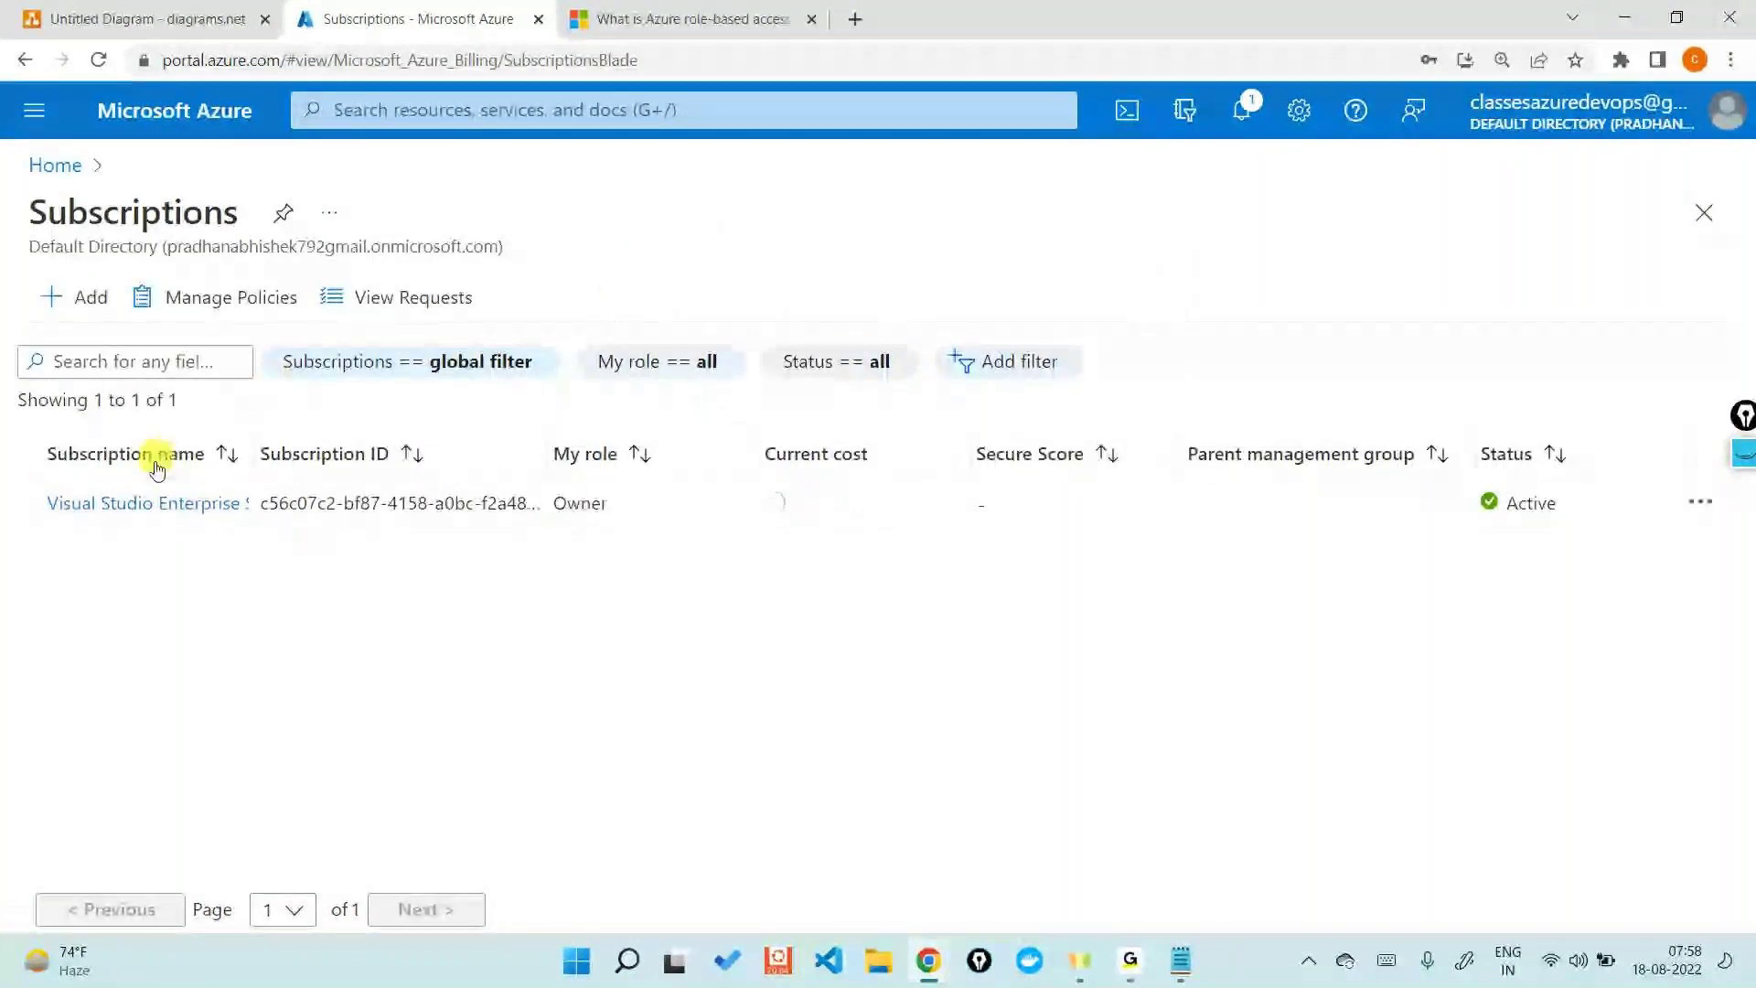
pyautogui.click(144, 503)
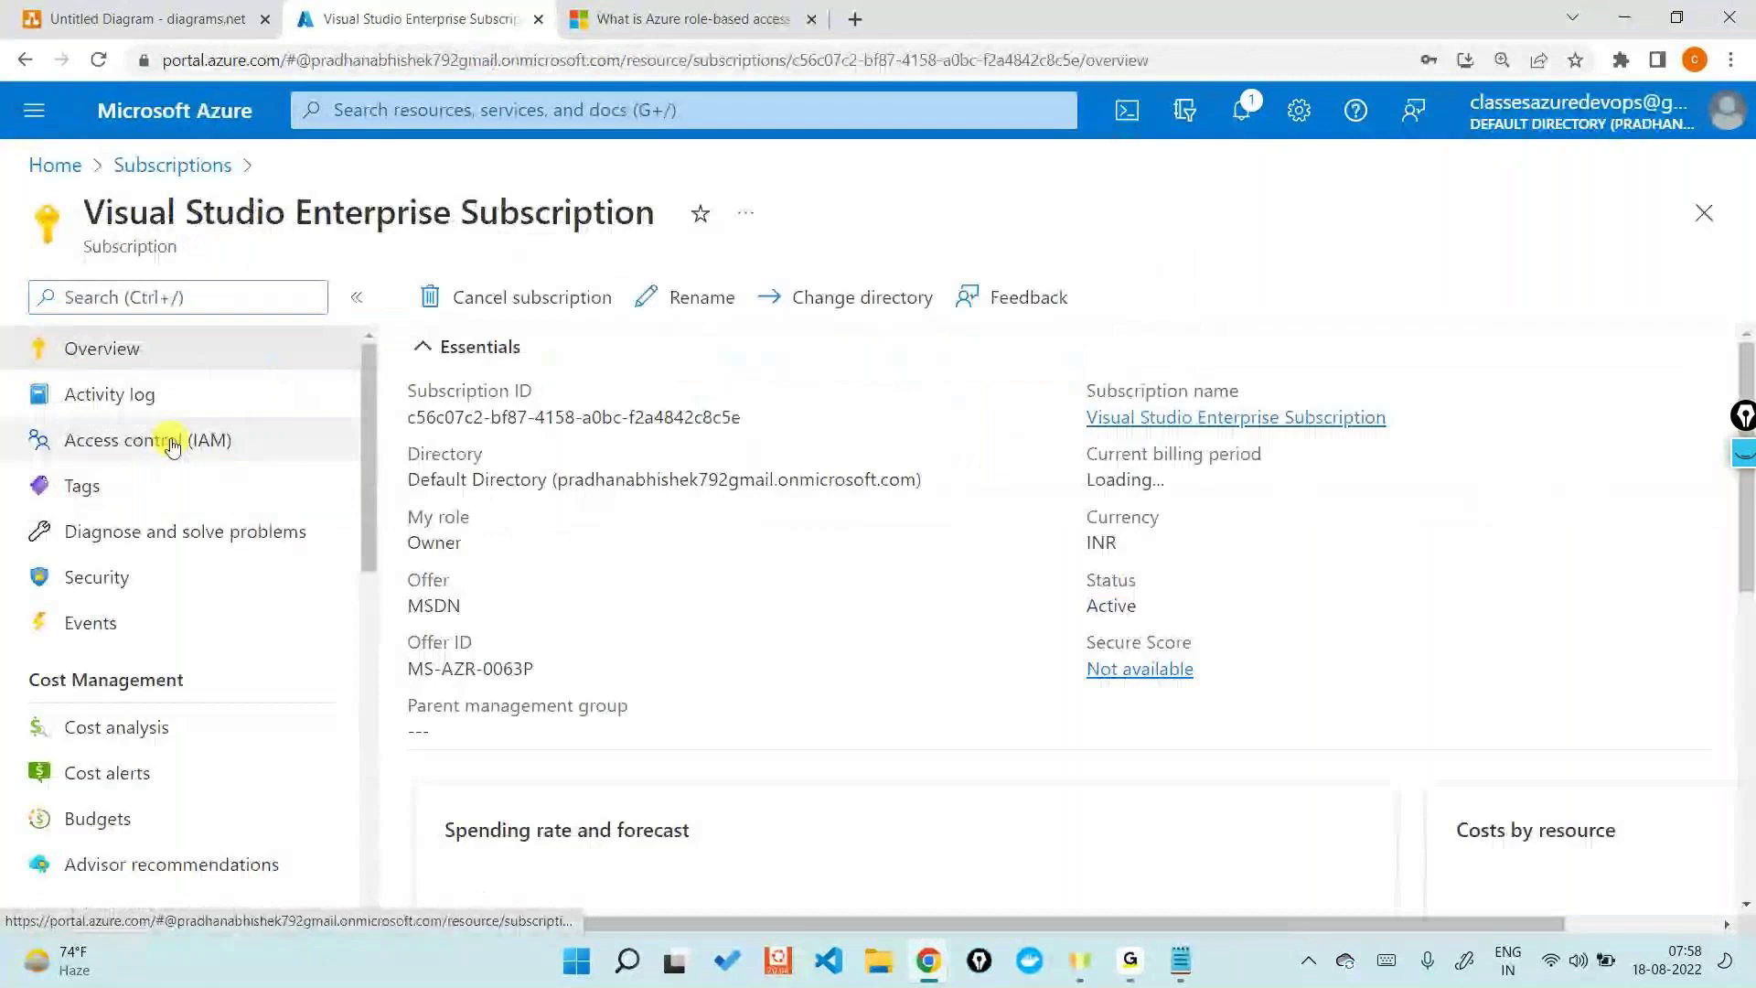
# - Start an Add role assignment from the subscription's Access control (IAM) with Contributor selected
pyautogui.click(226, 443)
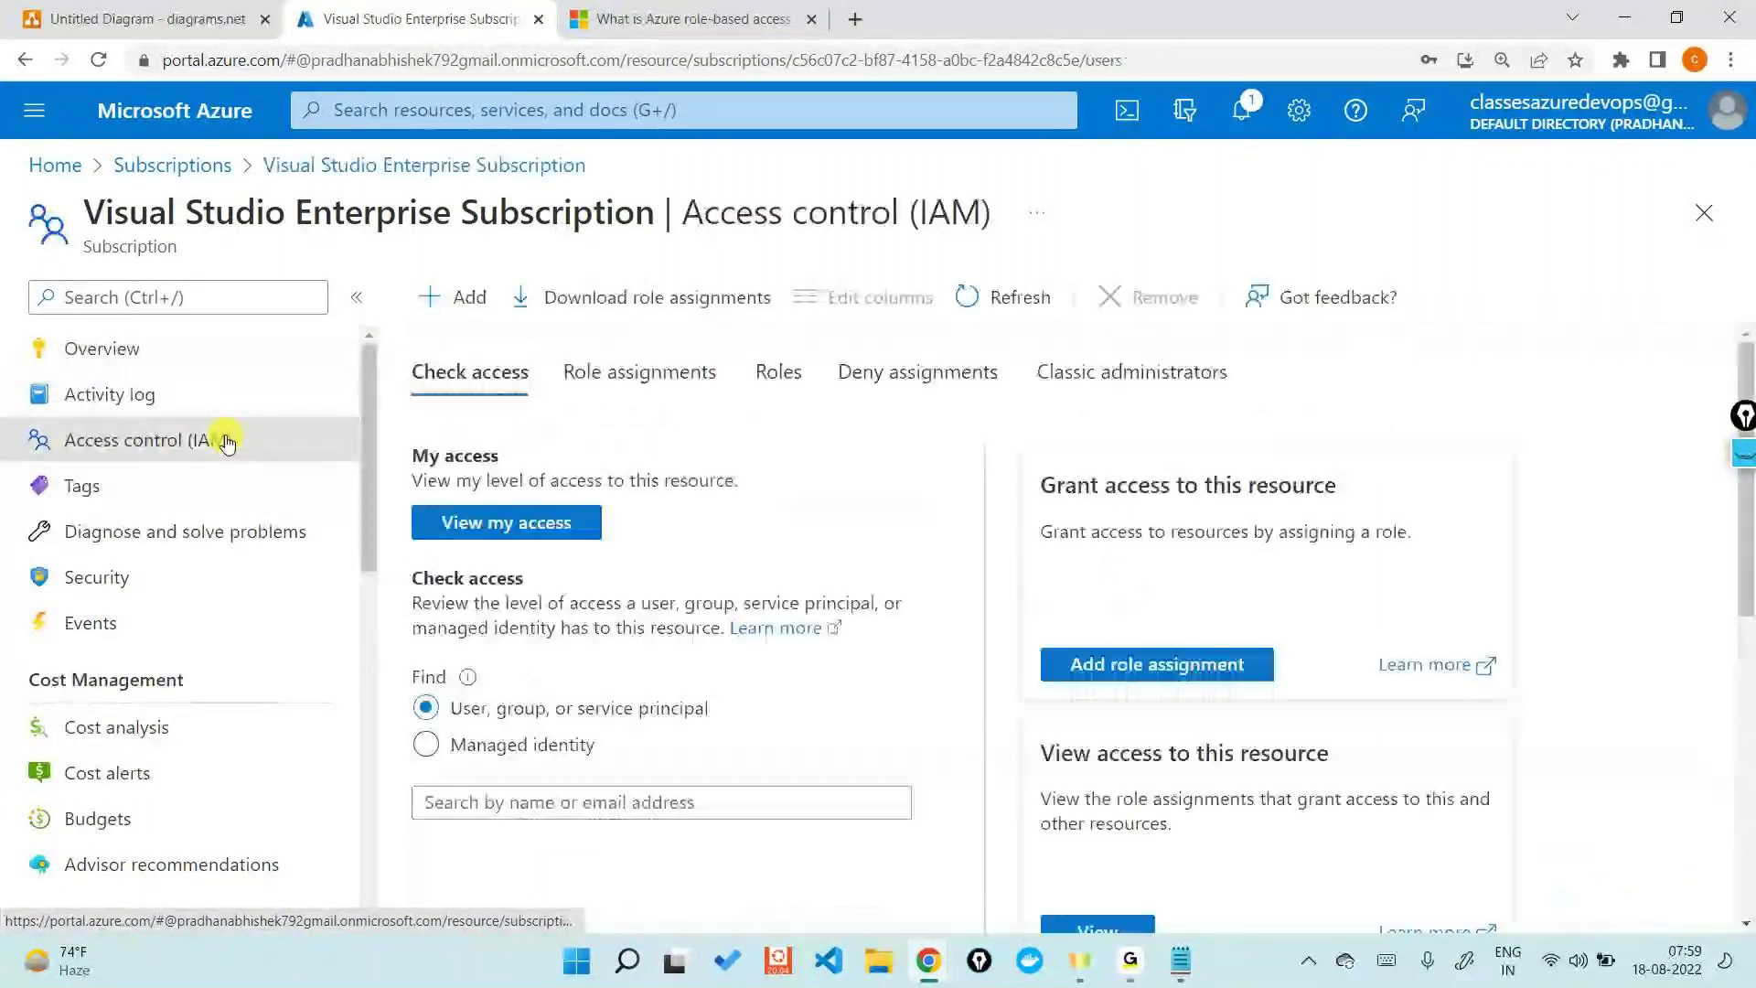
pyautogui.click(447, 317)
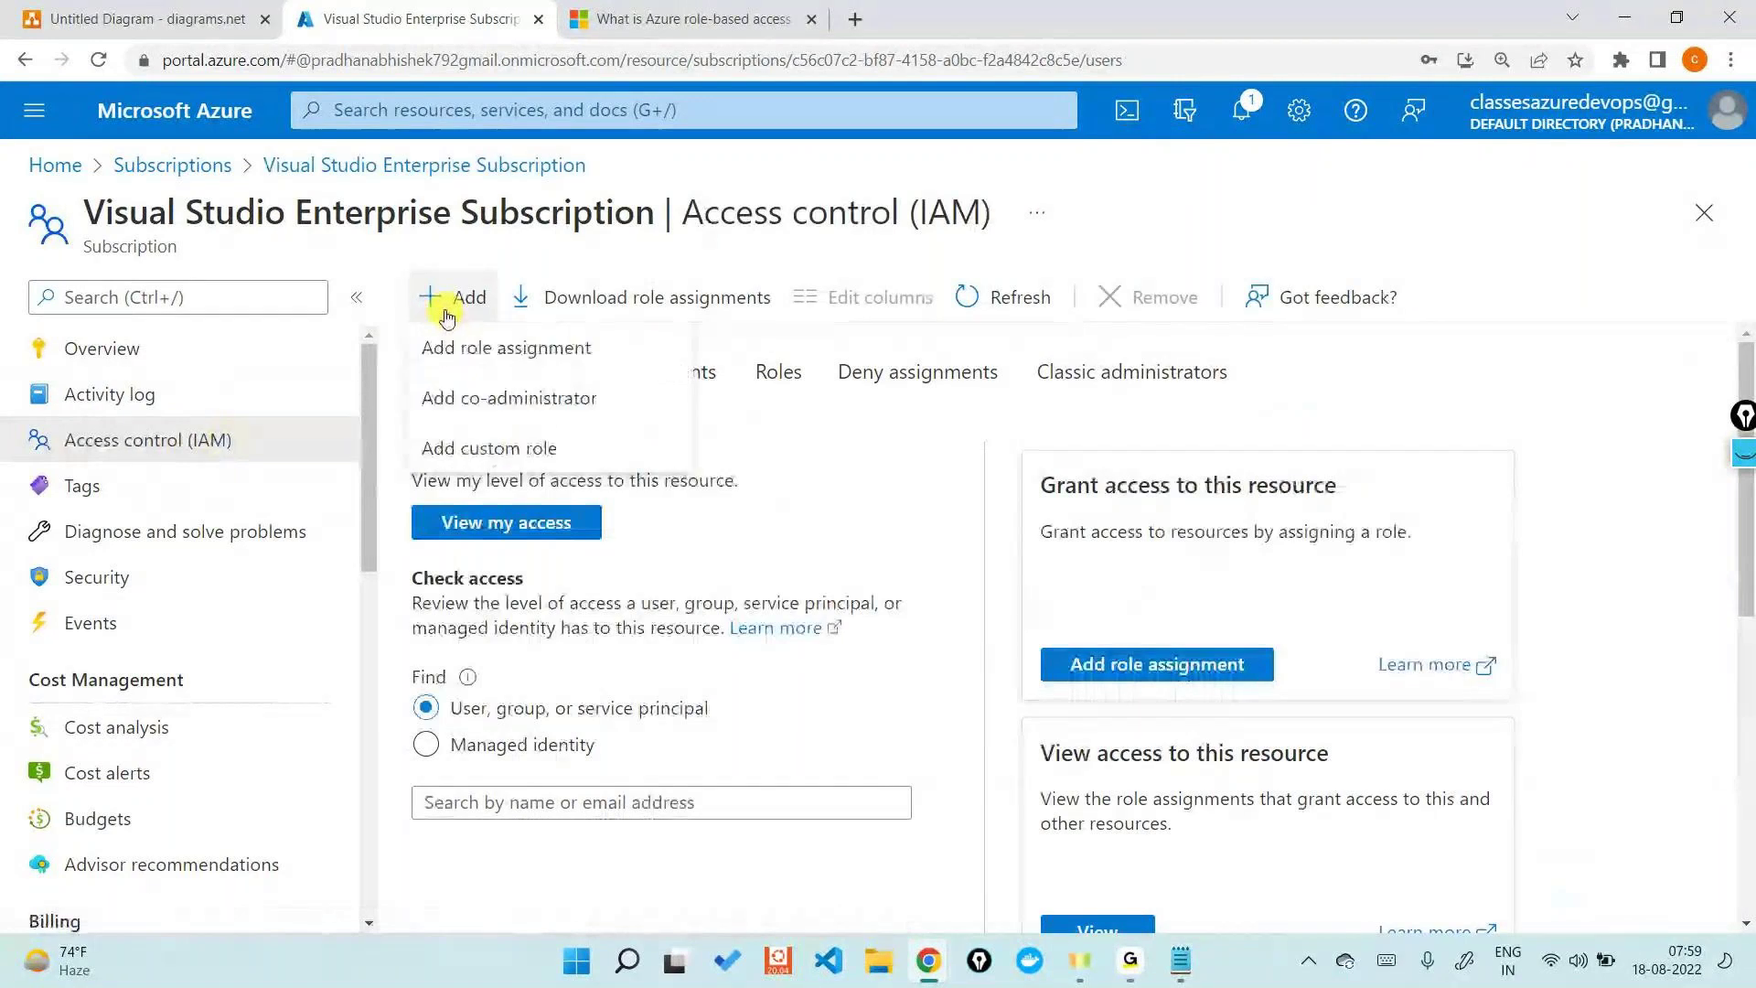
pyautogui.click(477, 362)
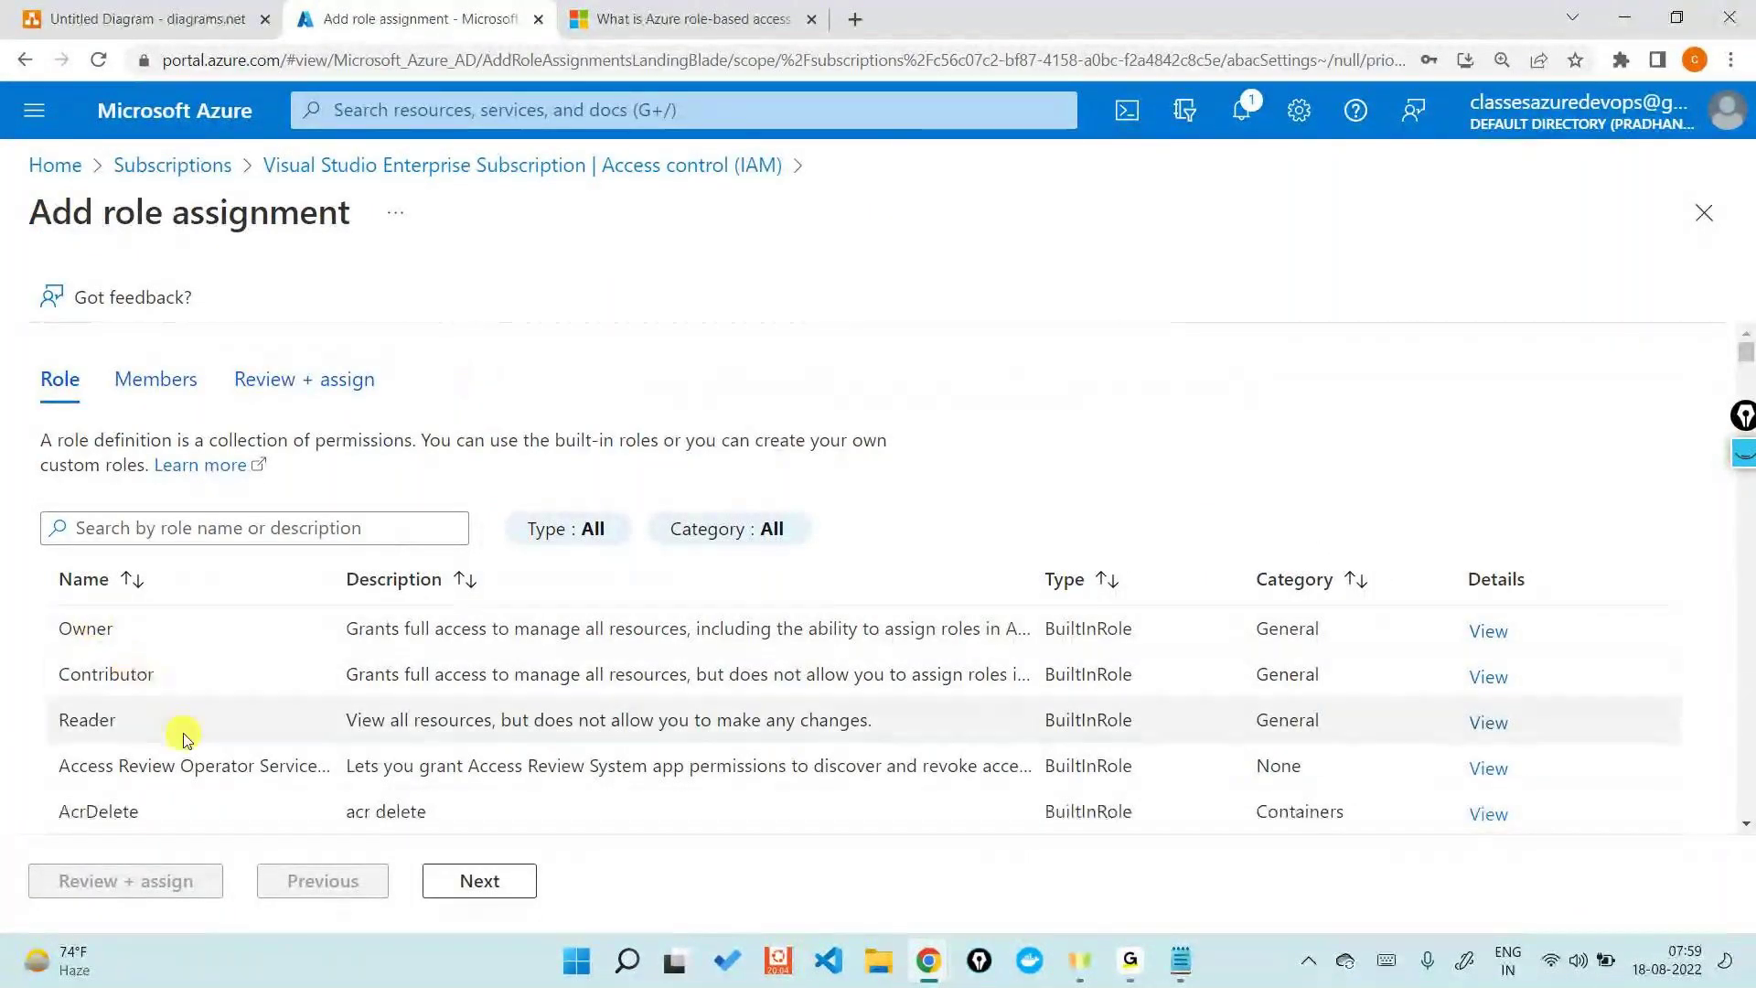
pyautogui.scroll(-6, 210, 759)
pyautogui.scroll(6, 183, 731)
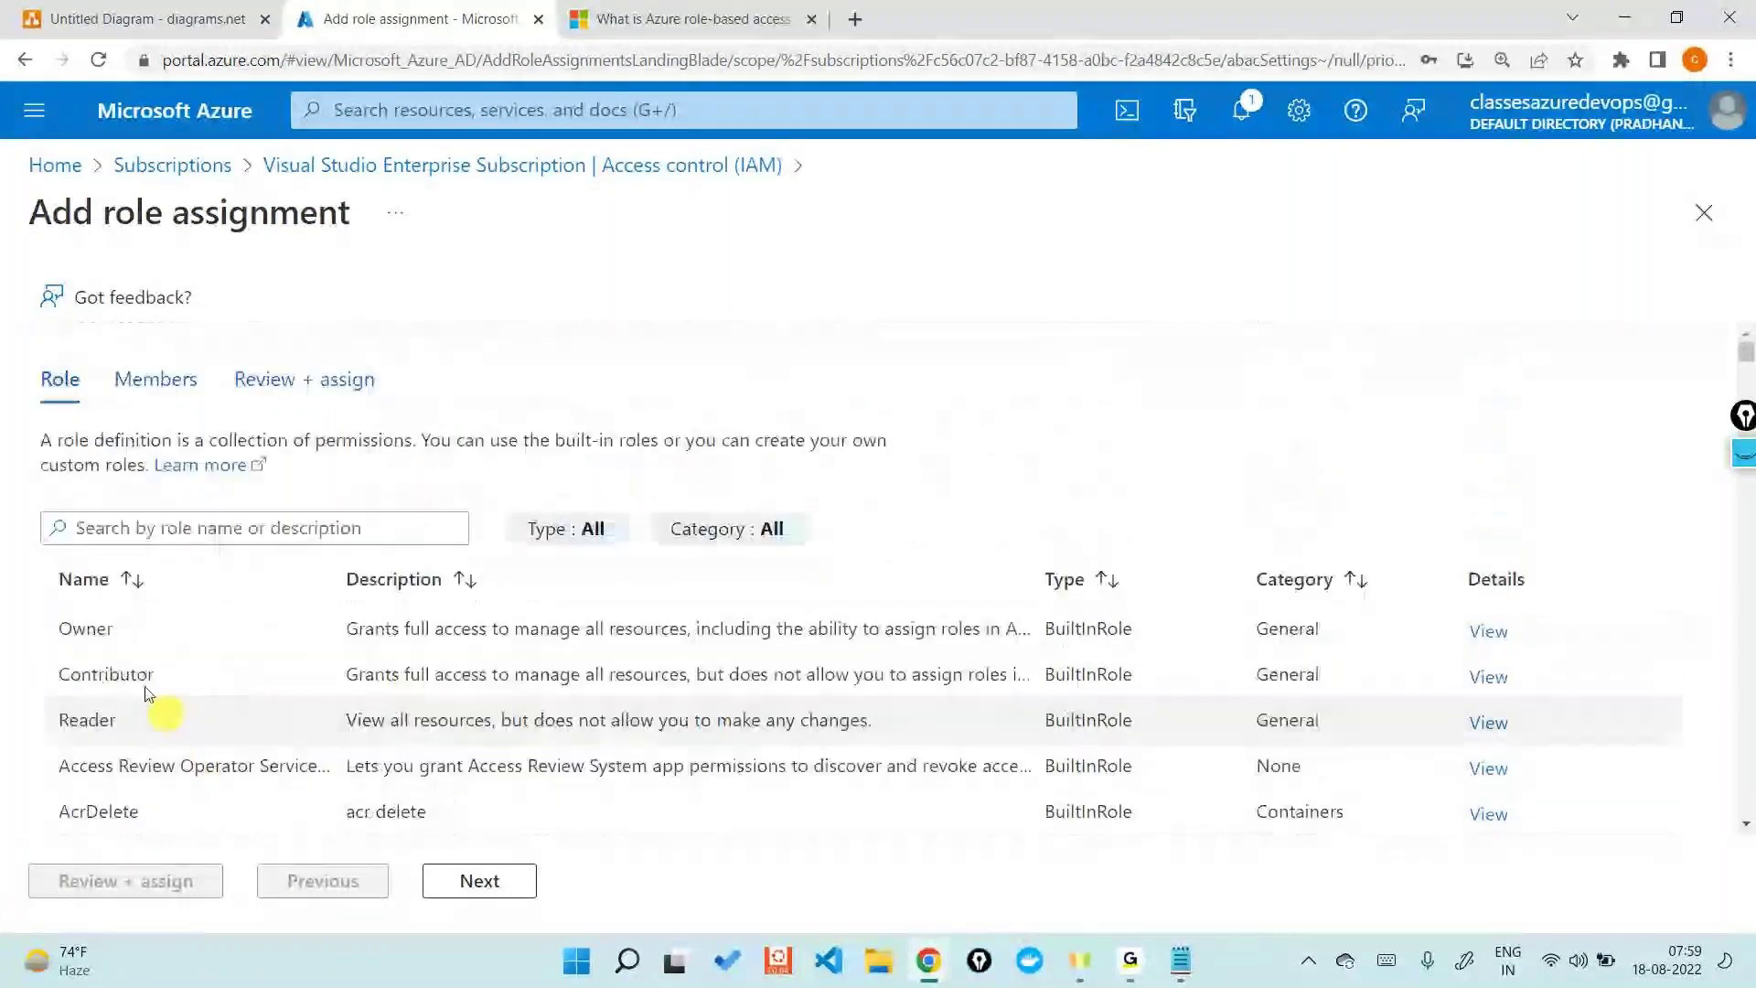
pyautogui.click(137, 676)
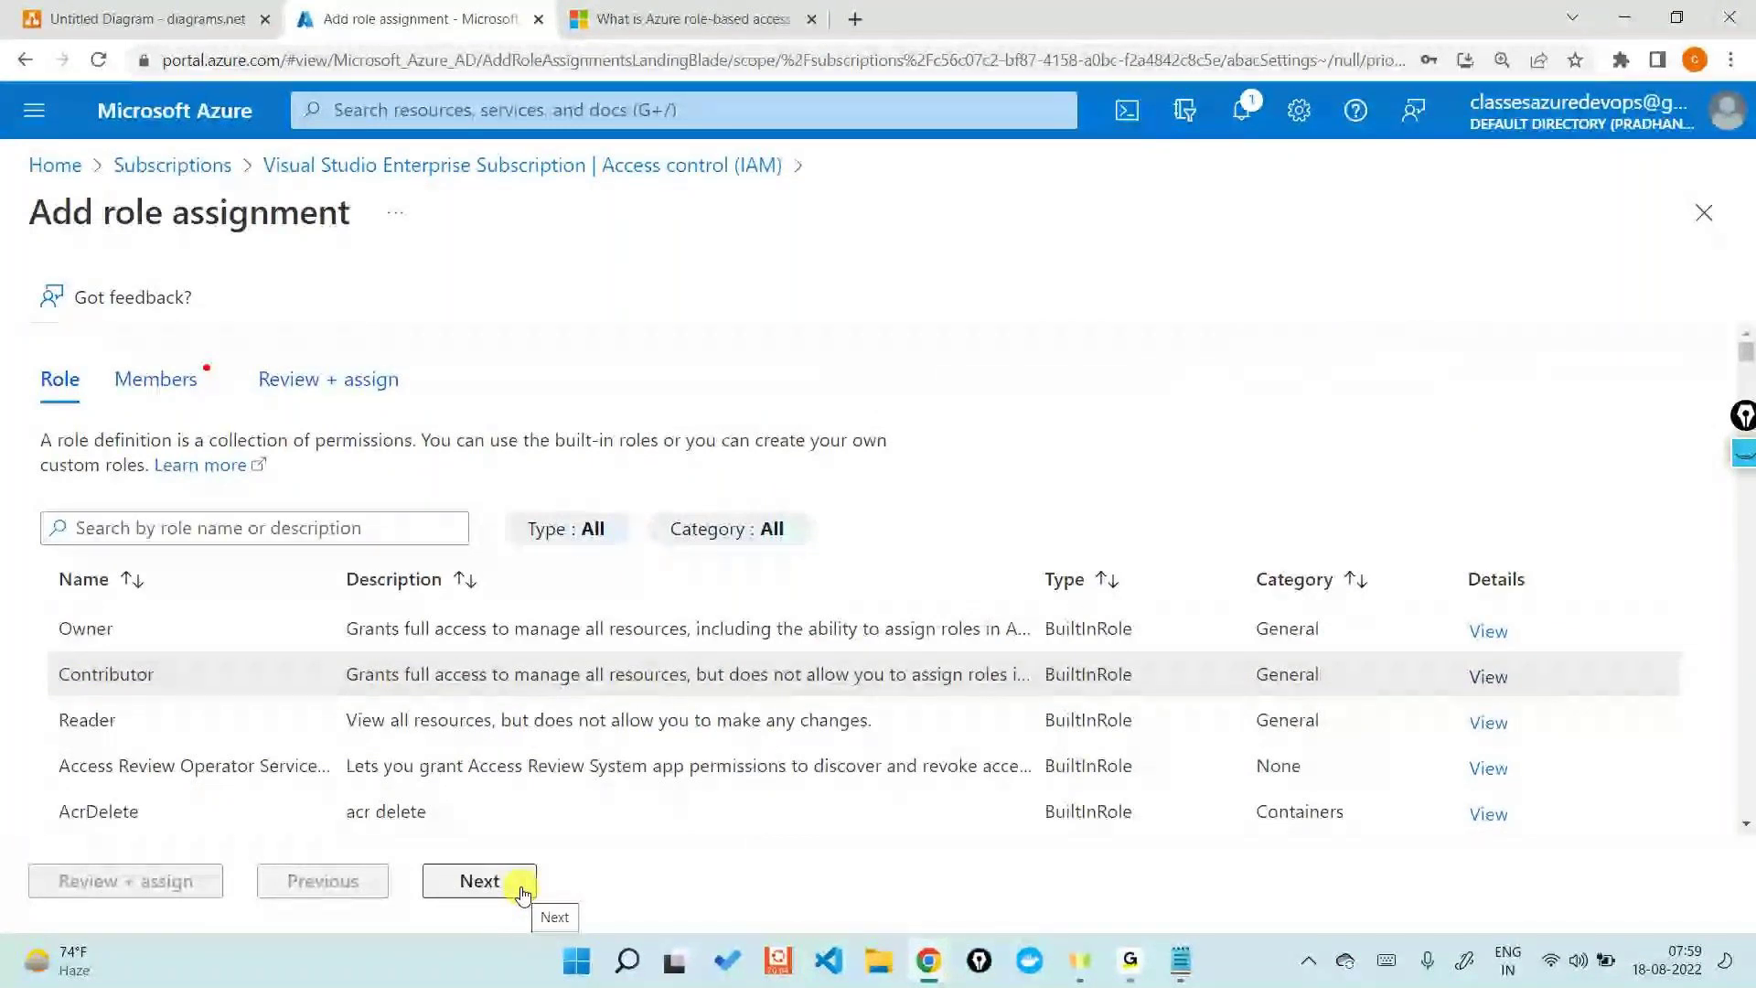
# - Add User2 as the member and submit the Contributor assignment via Review + assign
pyautogui.click(523, 893)
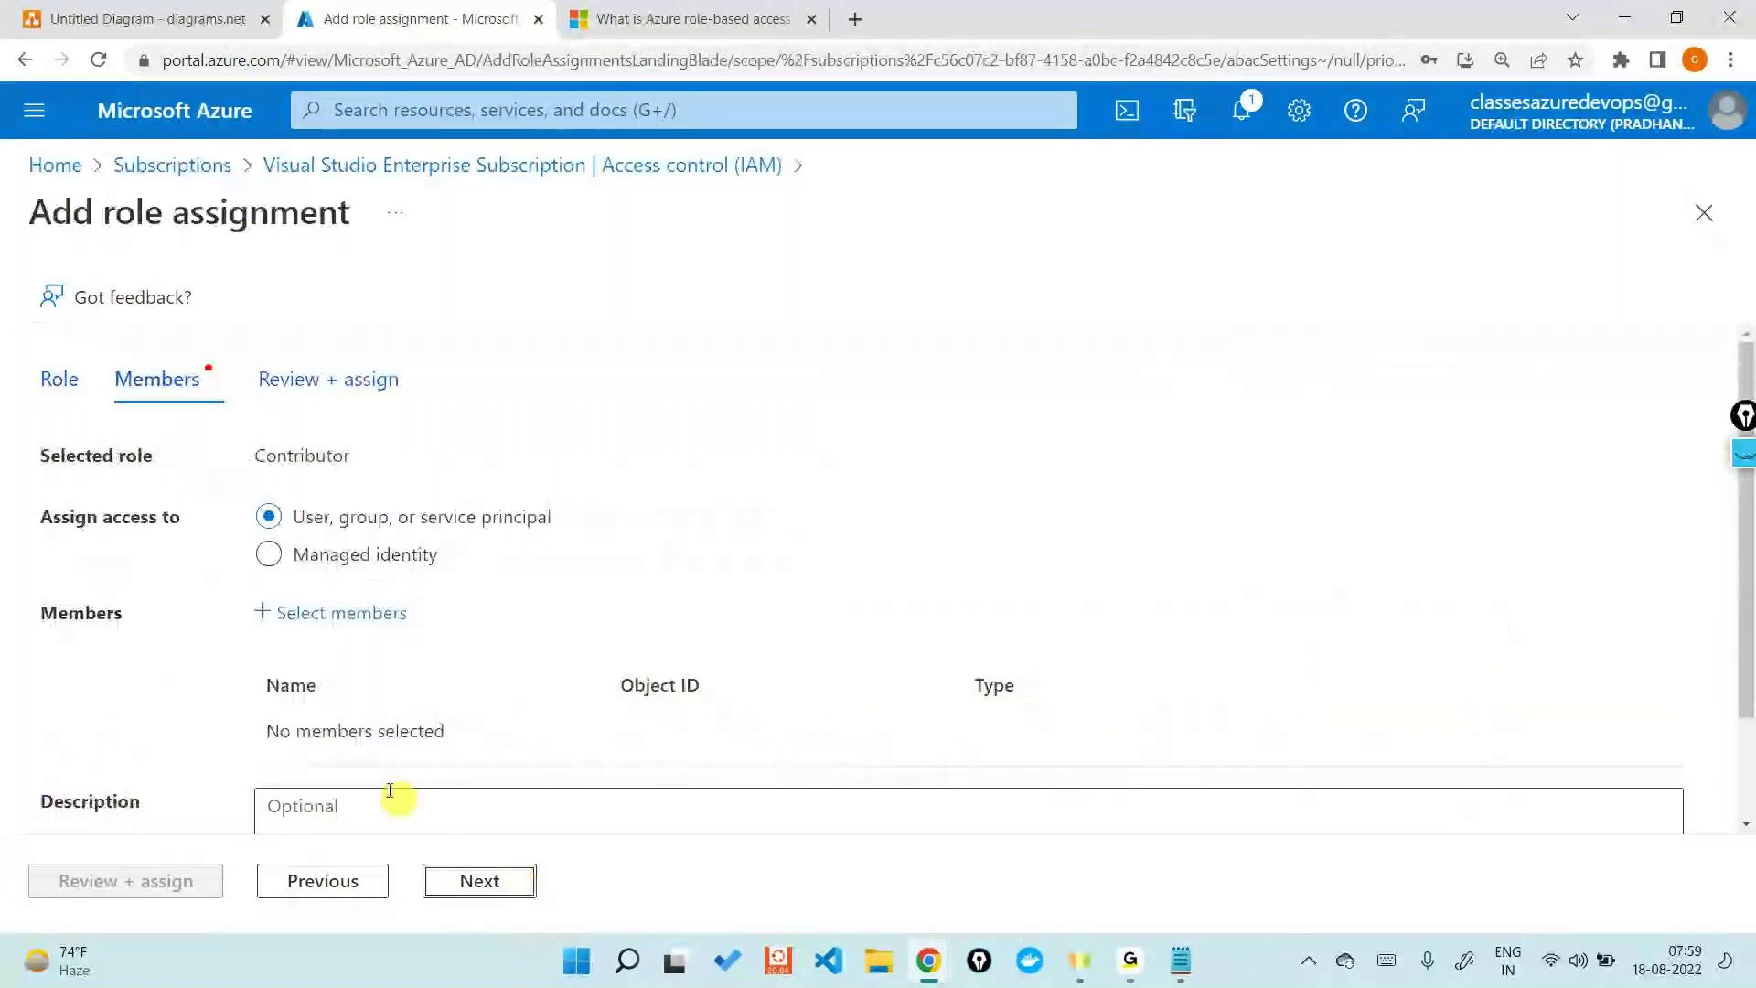
pyautogui.click(341, 613)
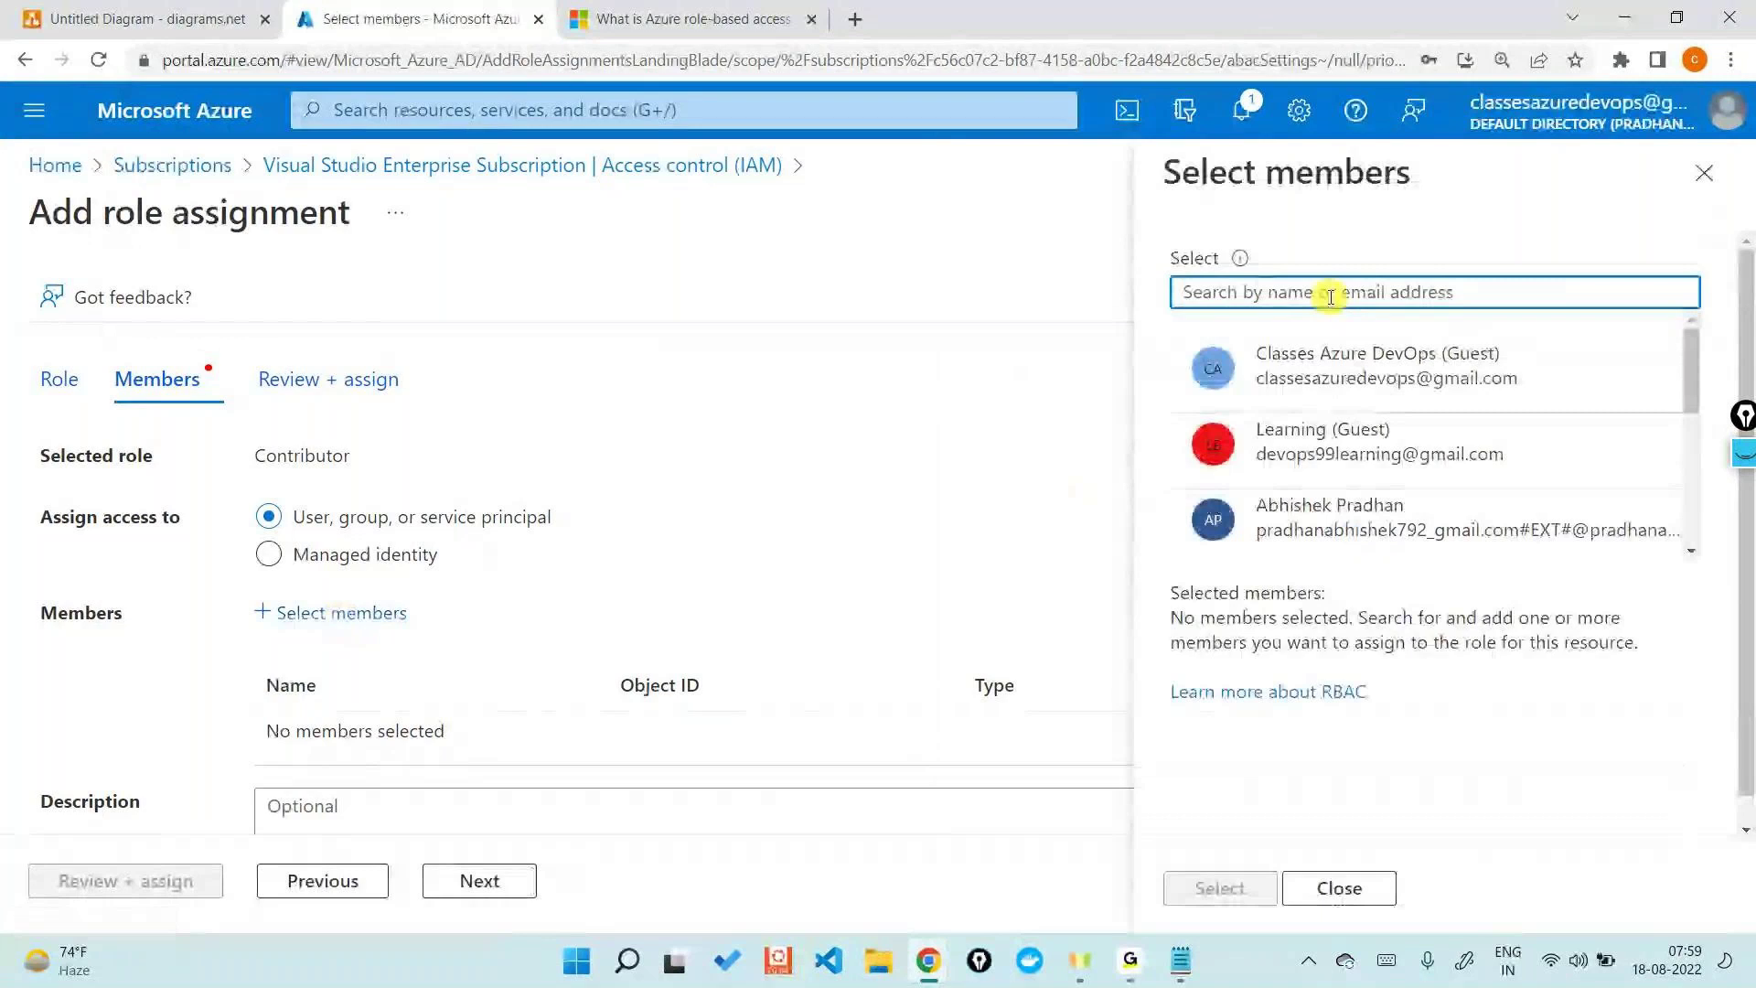
pyautogui.write('user2')
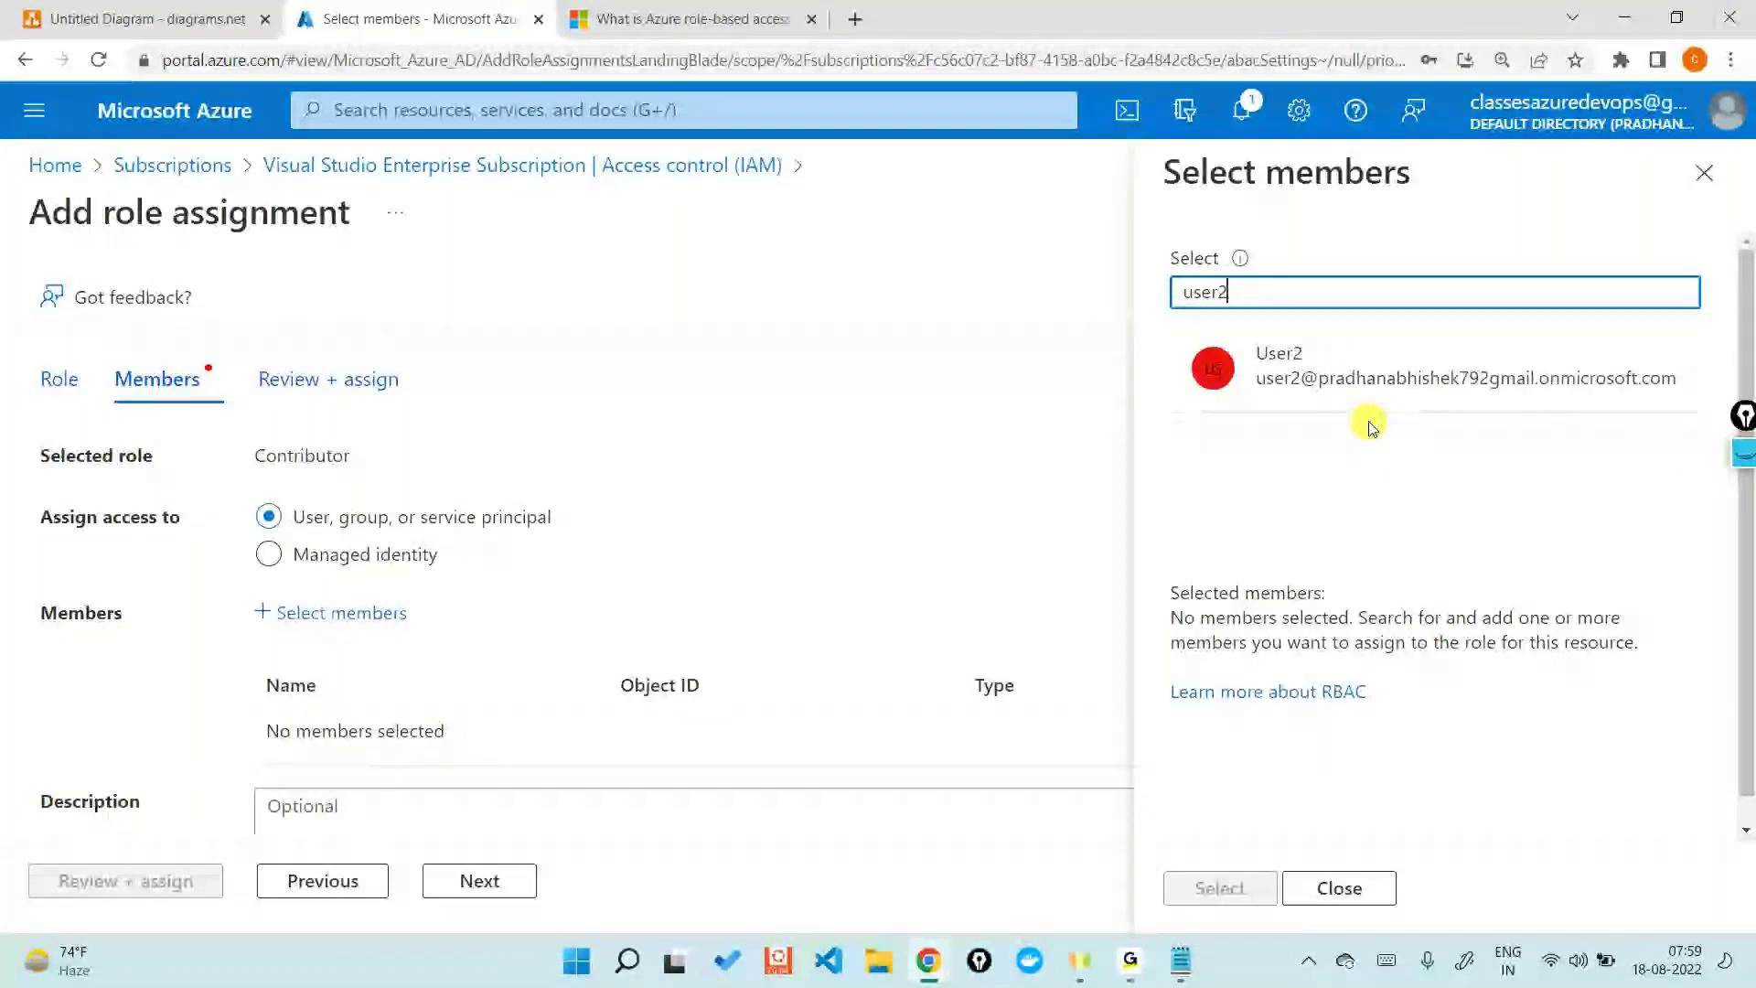
pyautogui.click(1348, 376)
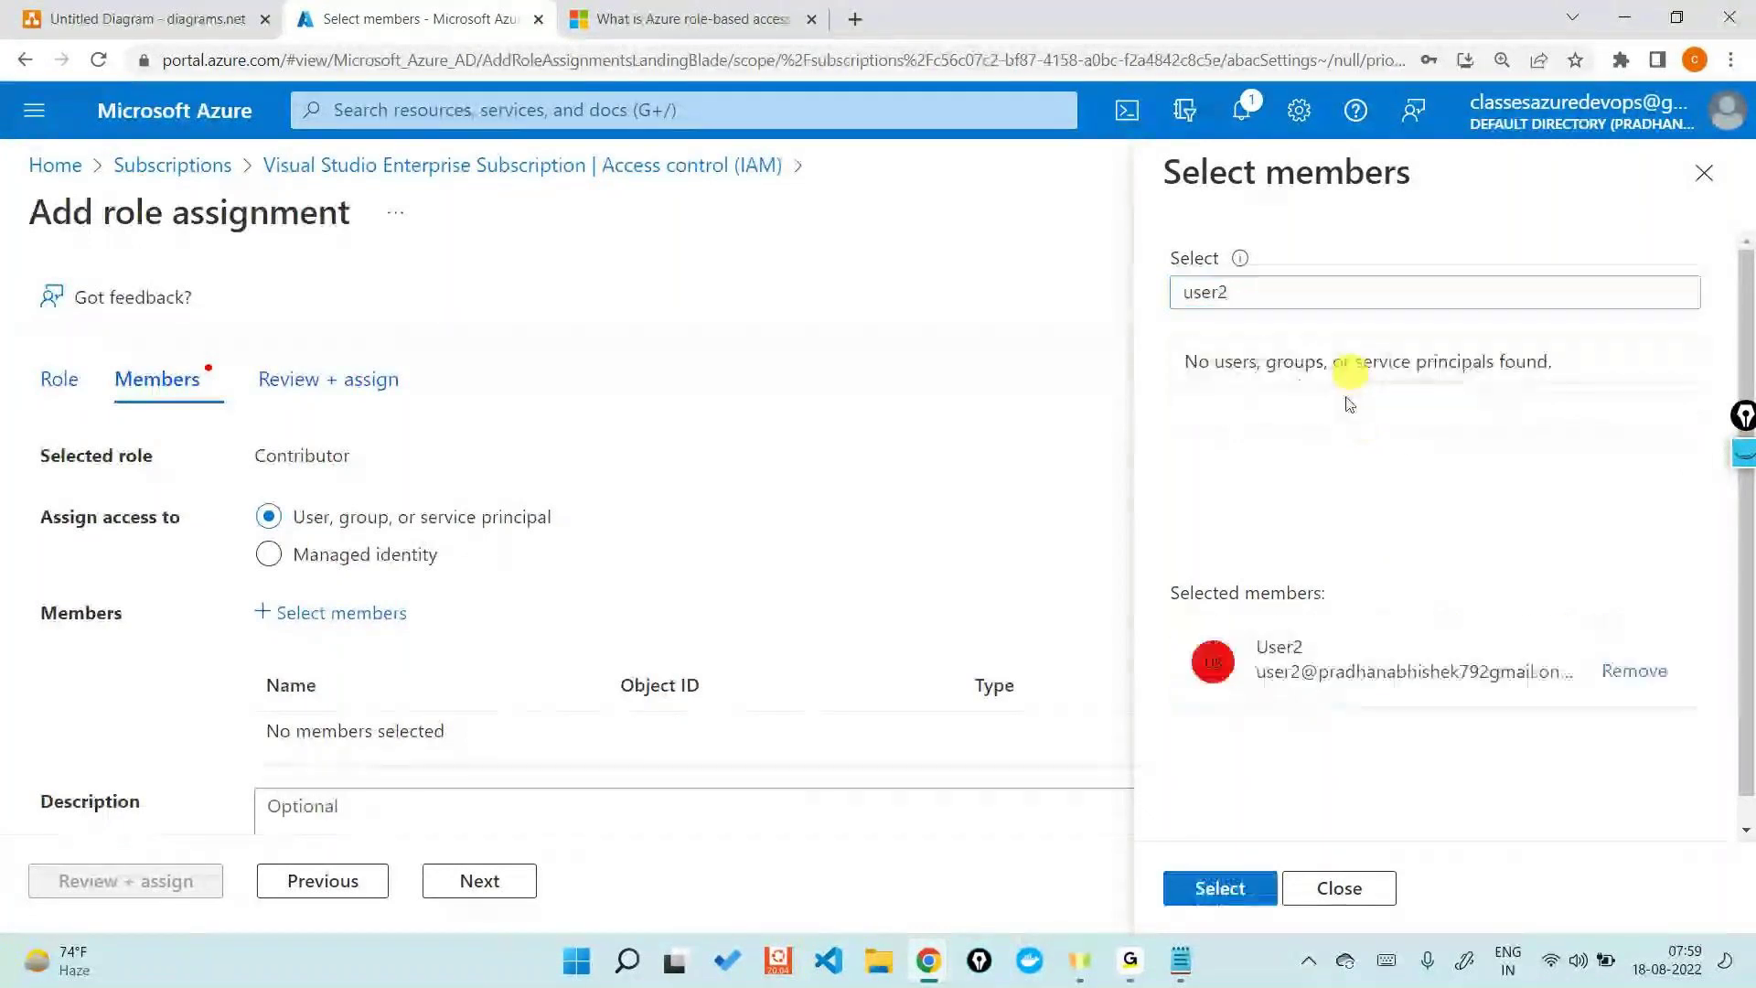
pyautogui.click(1222, 888)
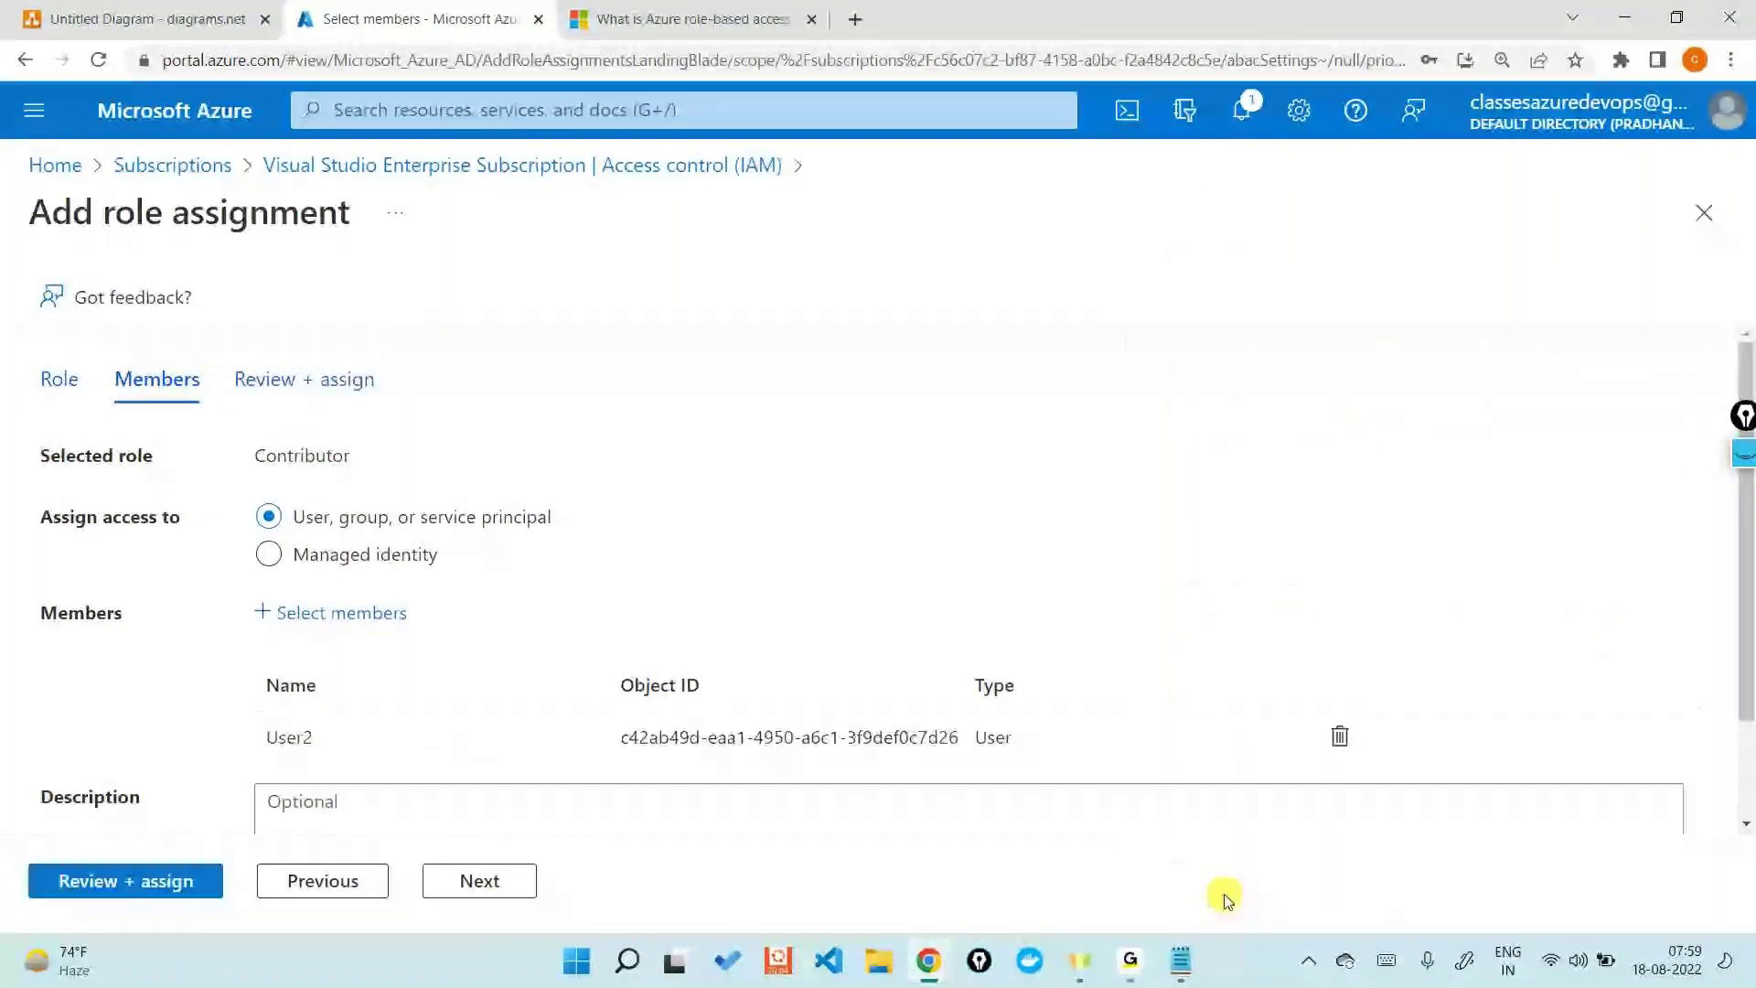
pyautogui.click(146, 885)
pyautogui.click(149, 885)
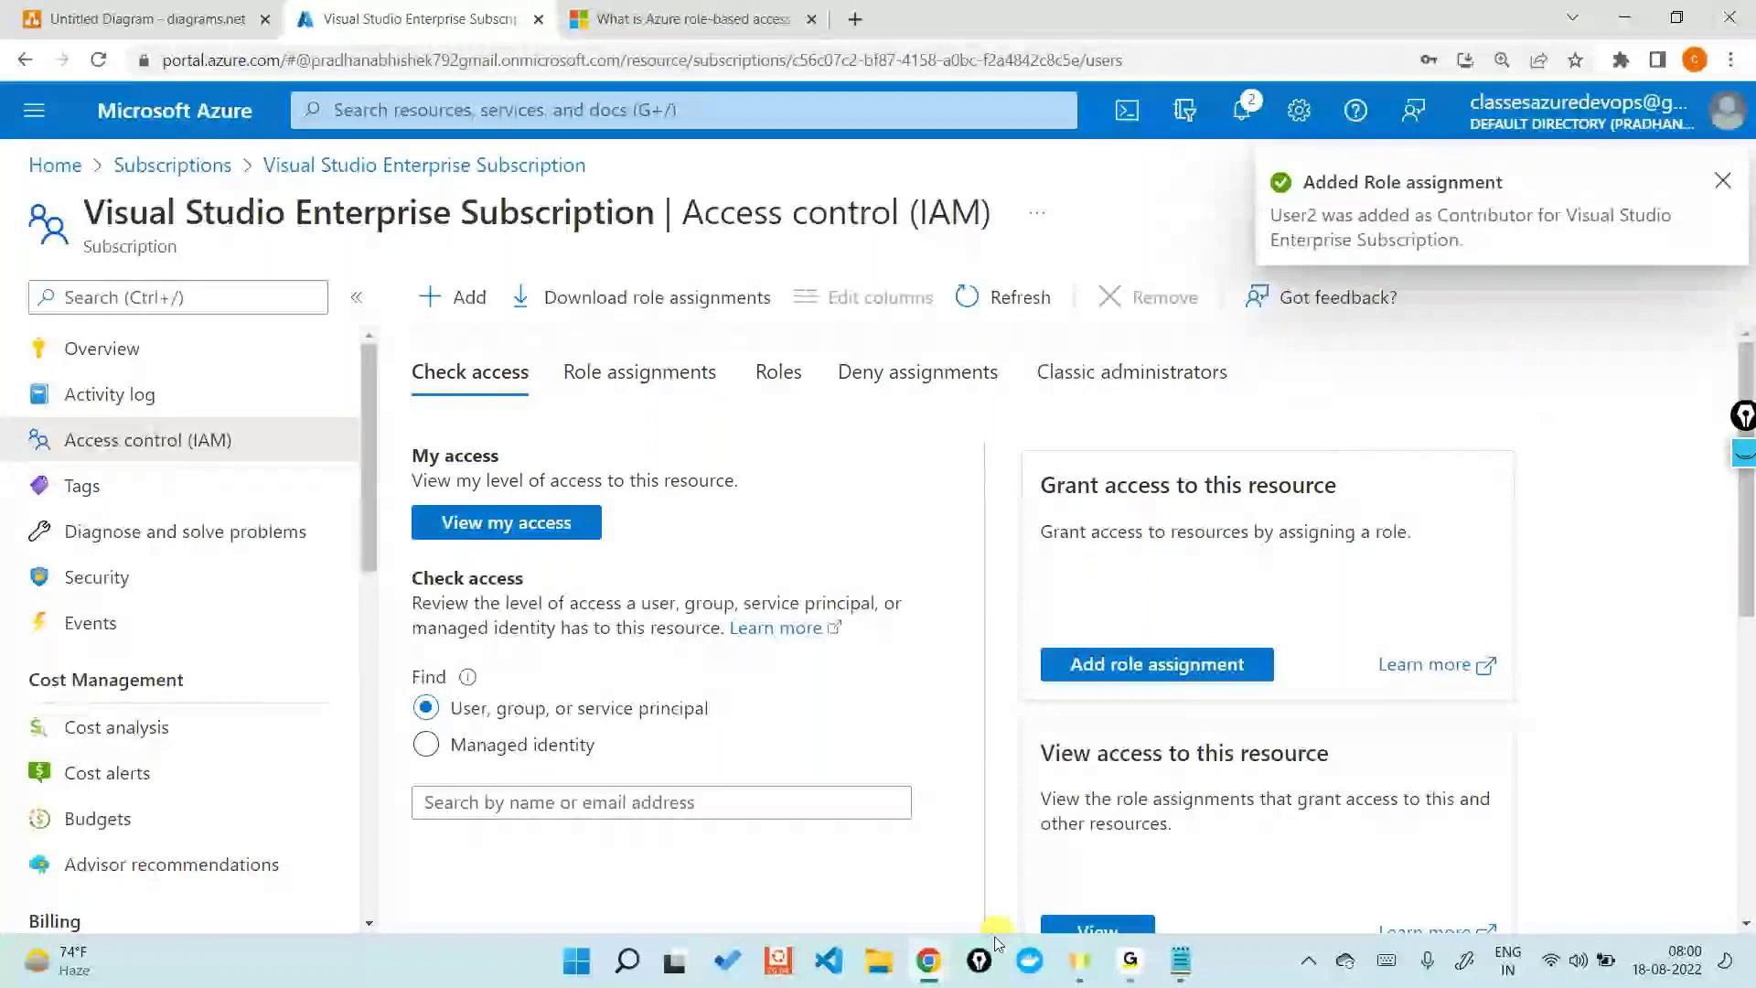
# - Bring User2's incognito window forward and reload its Subscriptions page
pyautogui.moveTo(928, 956)
pyautogui.click(1059, 841)
pyautogui.click(326, 305)
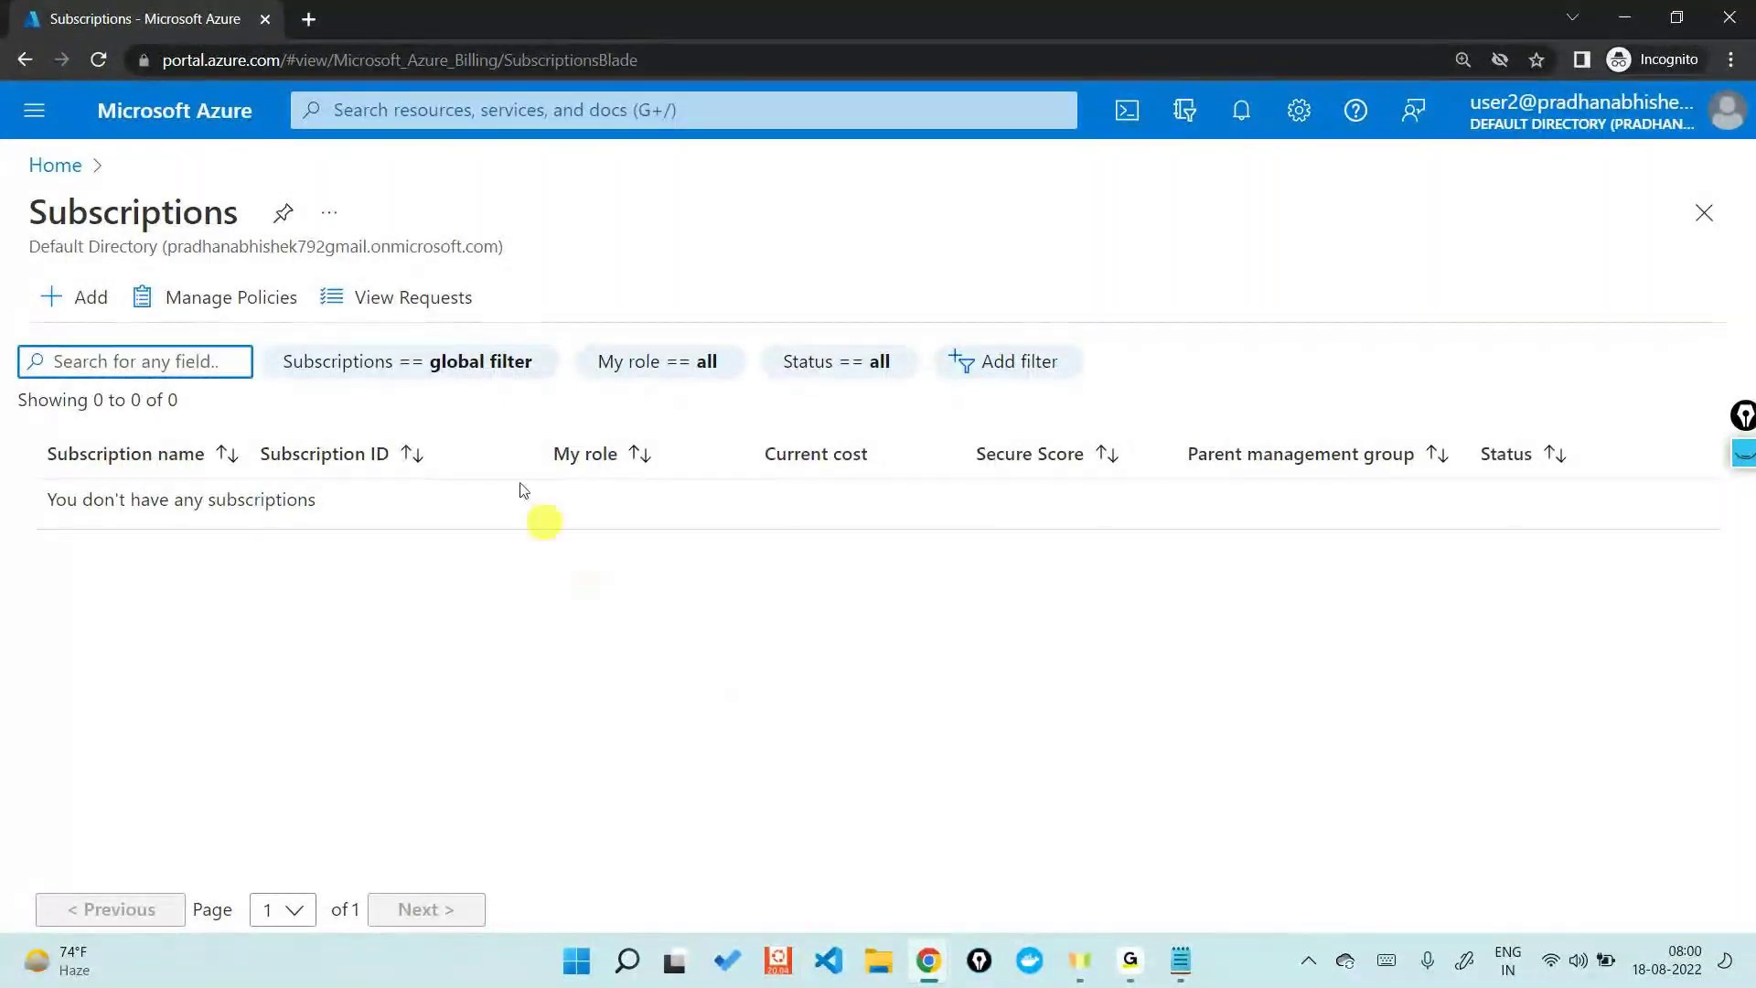
# - Refresh User2's Subscriptions page until the Visual Studio Enterprise Subscription appears, then minimize the window
pyautogui.click(99, 59)
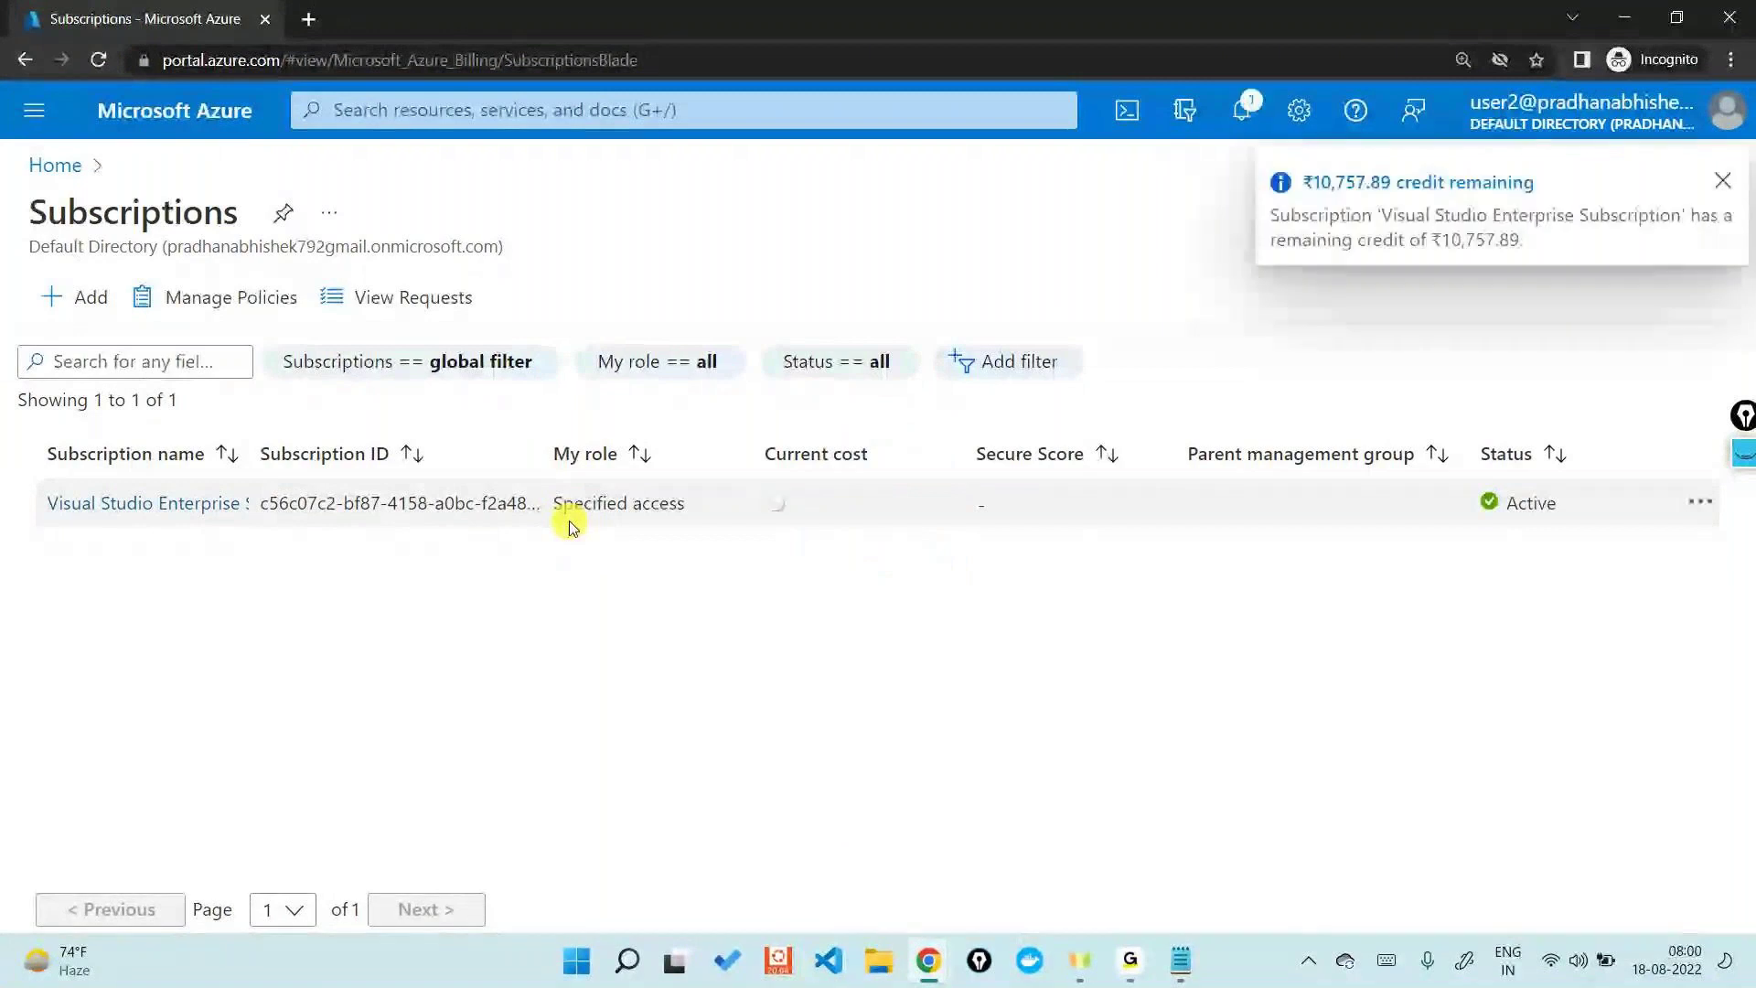
pyautogui.click(1476, 106)
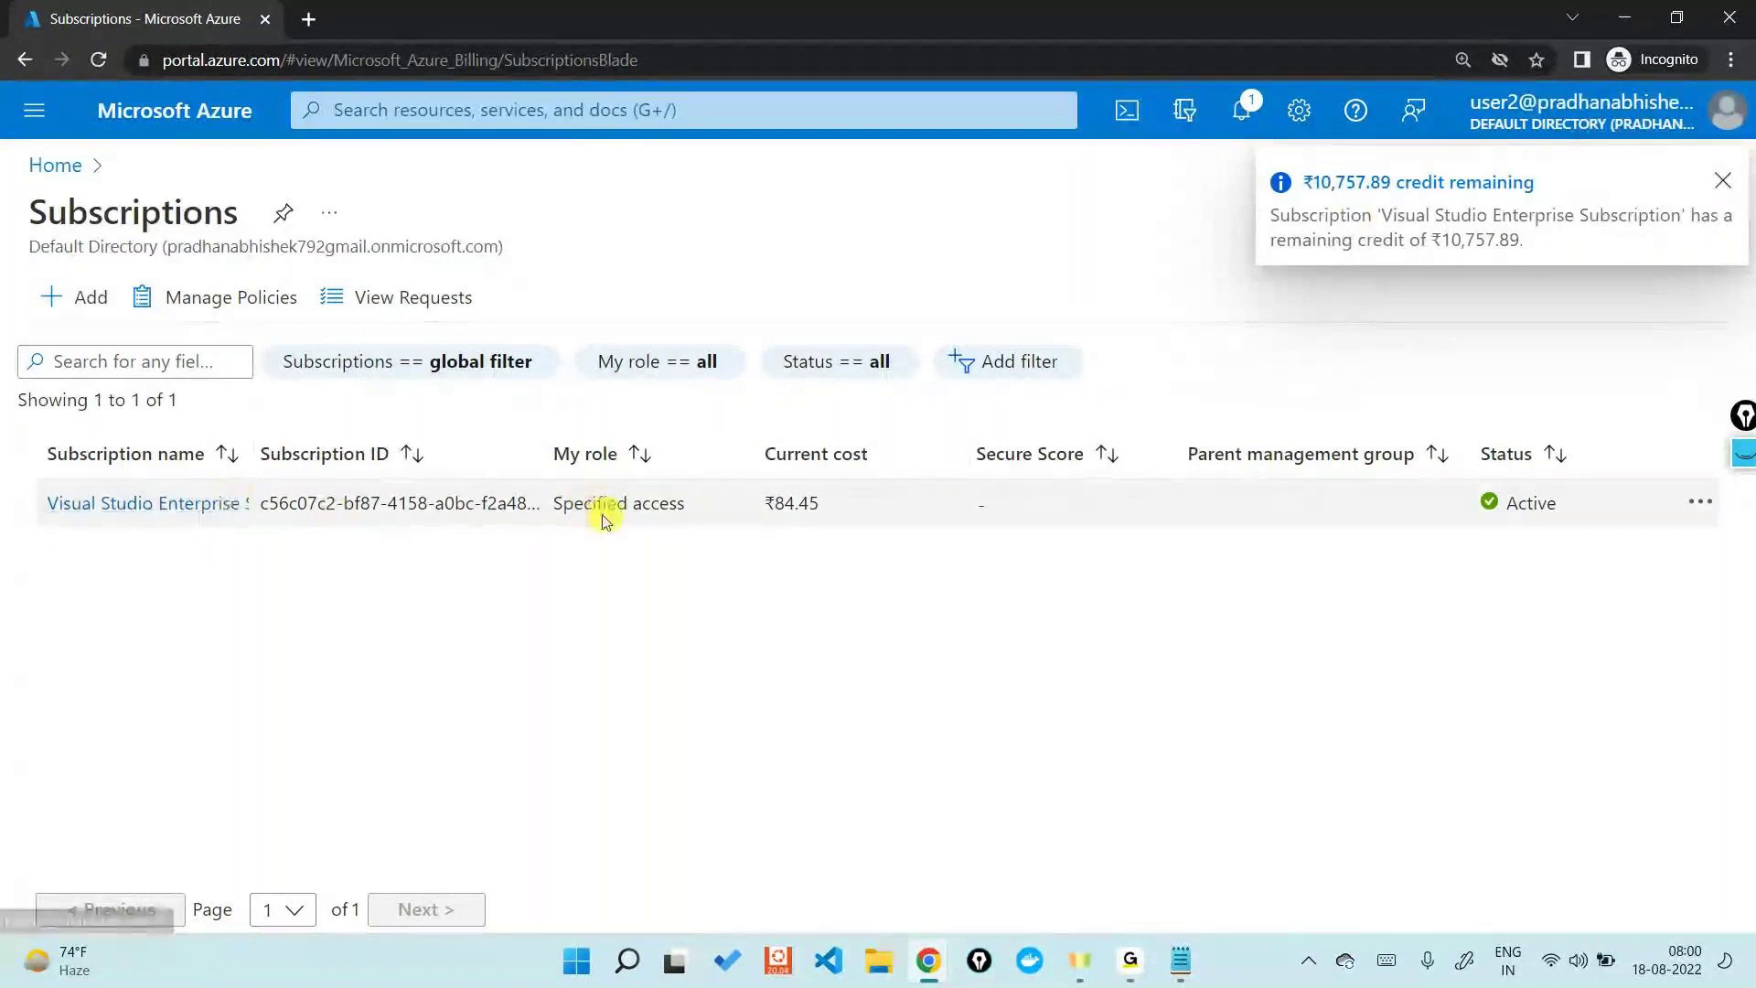
pyautogui.moveTo(556, 494); pyautogui.dragTo(772, 713)
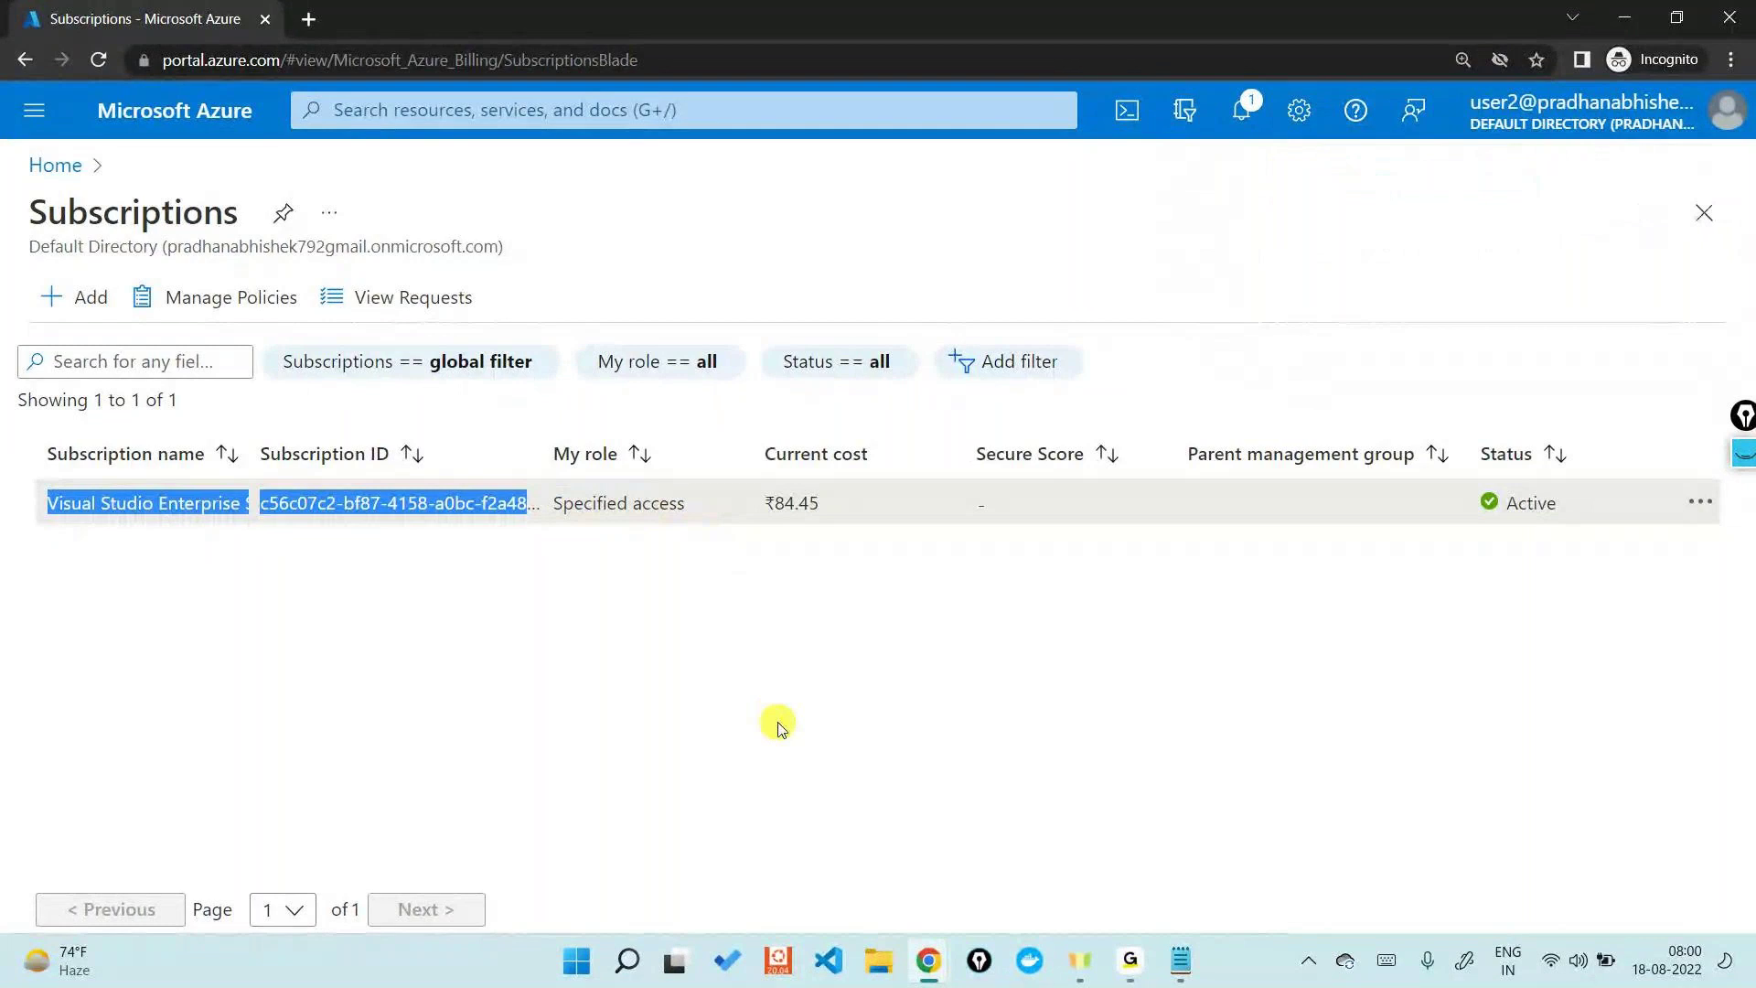
pyautogui.click(1624, 17)
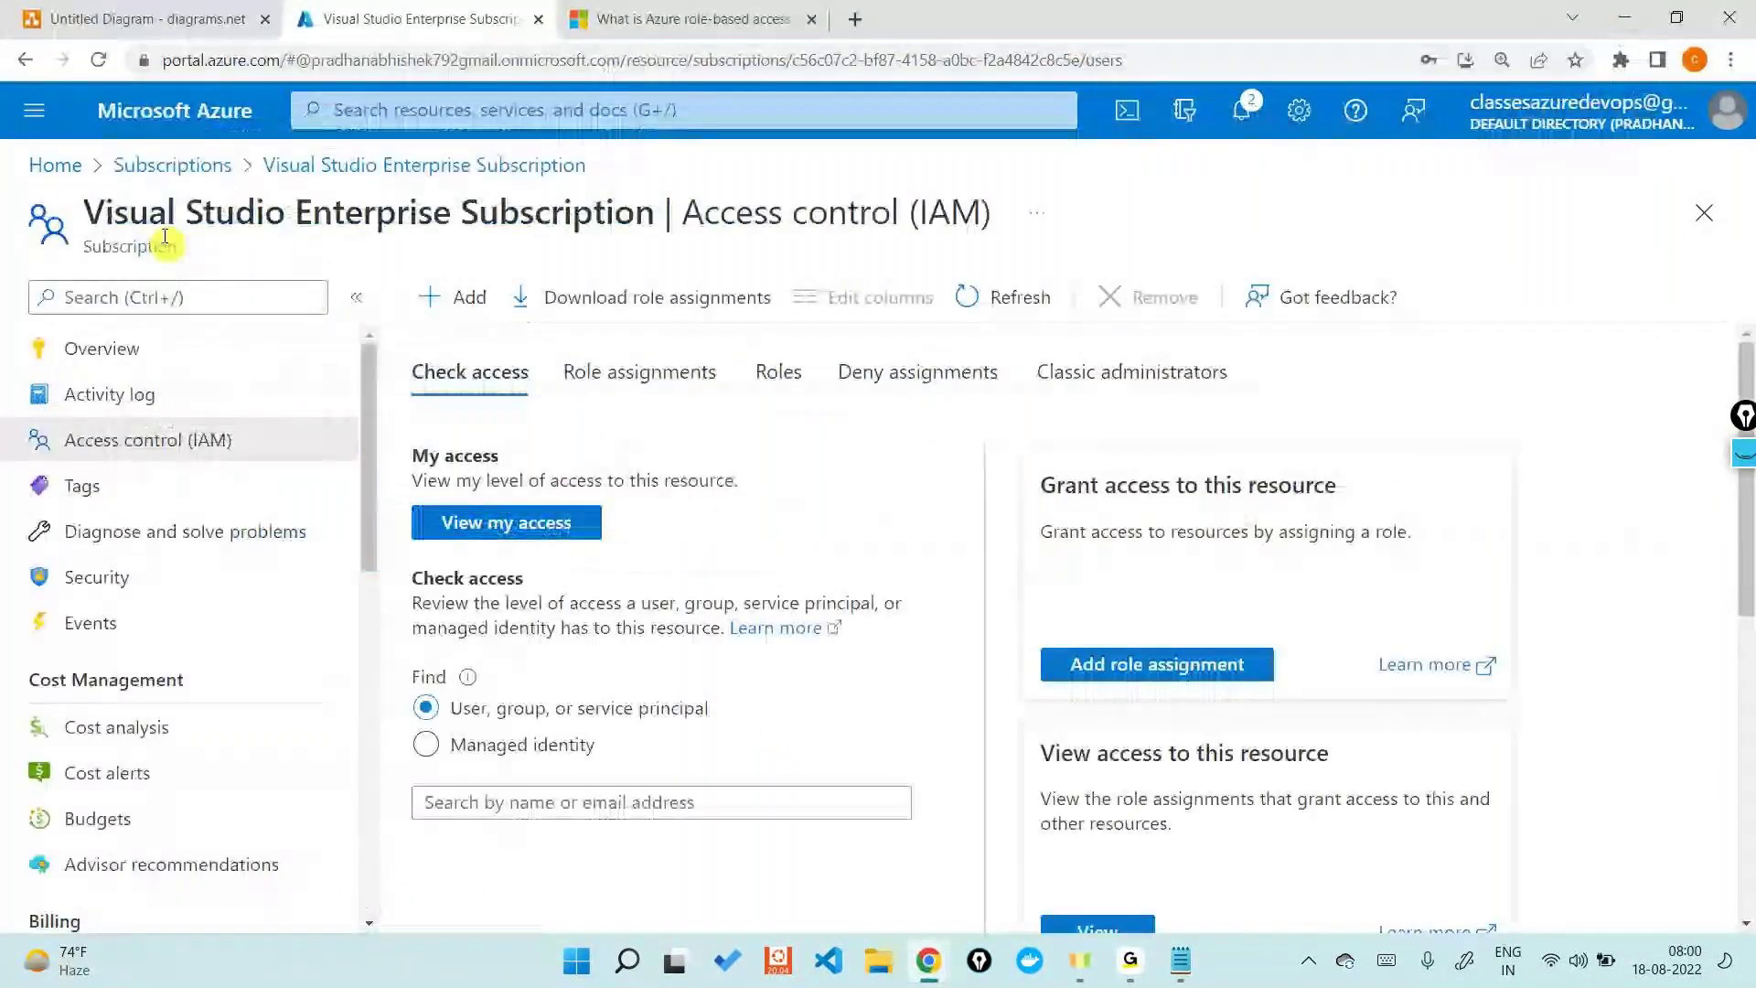
# - Start a new Add role assignment on the Visual Studio Enterprise Subscription with Contributor selected
pyautogui.click(156, 164)
pyautogui.click(169, 505)
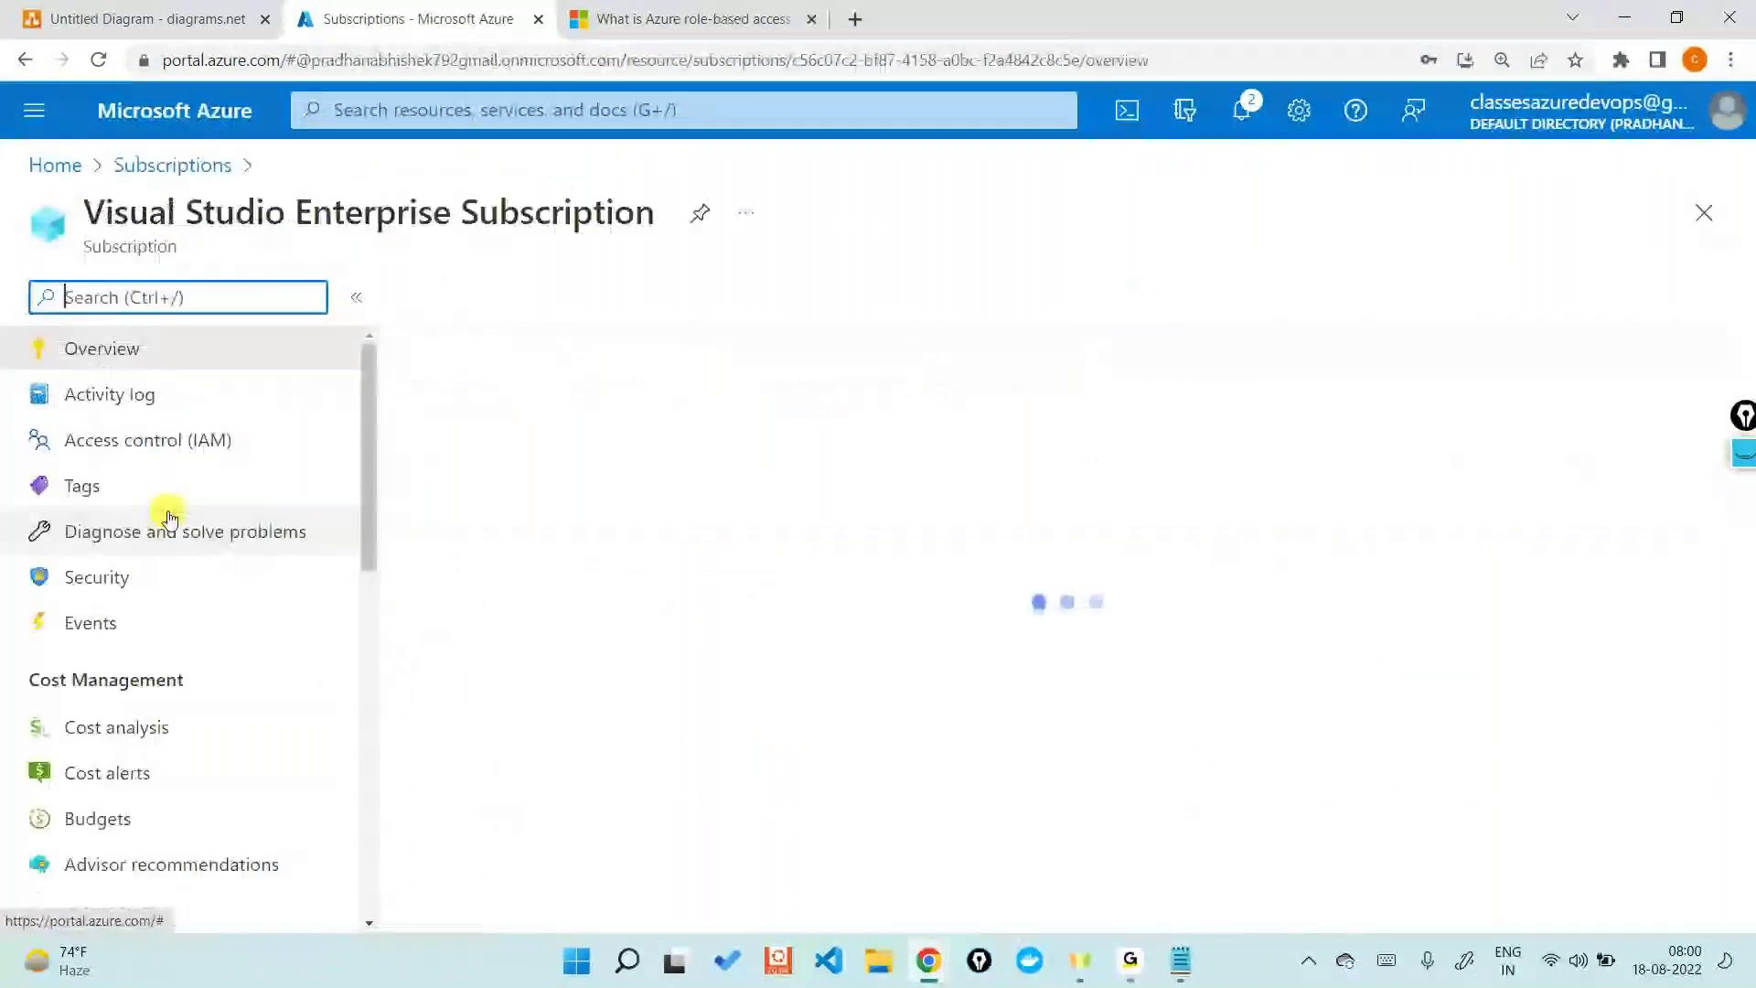
pyautogui.click(155, 439)
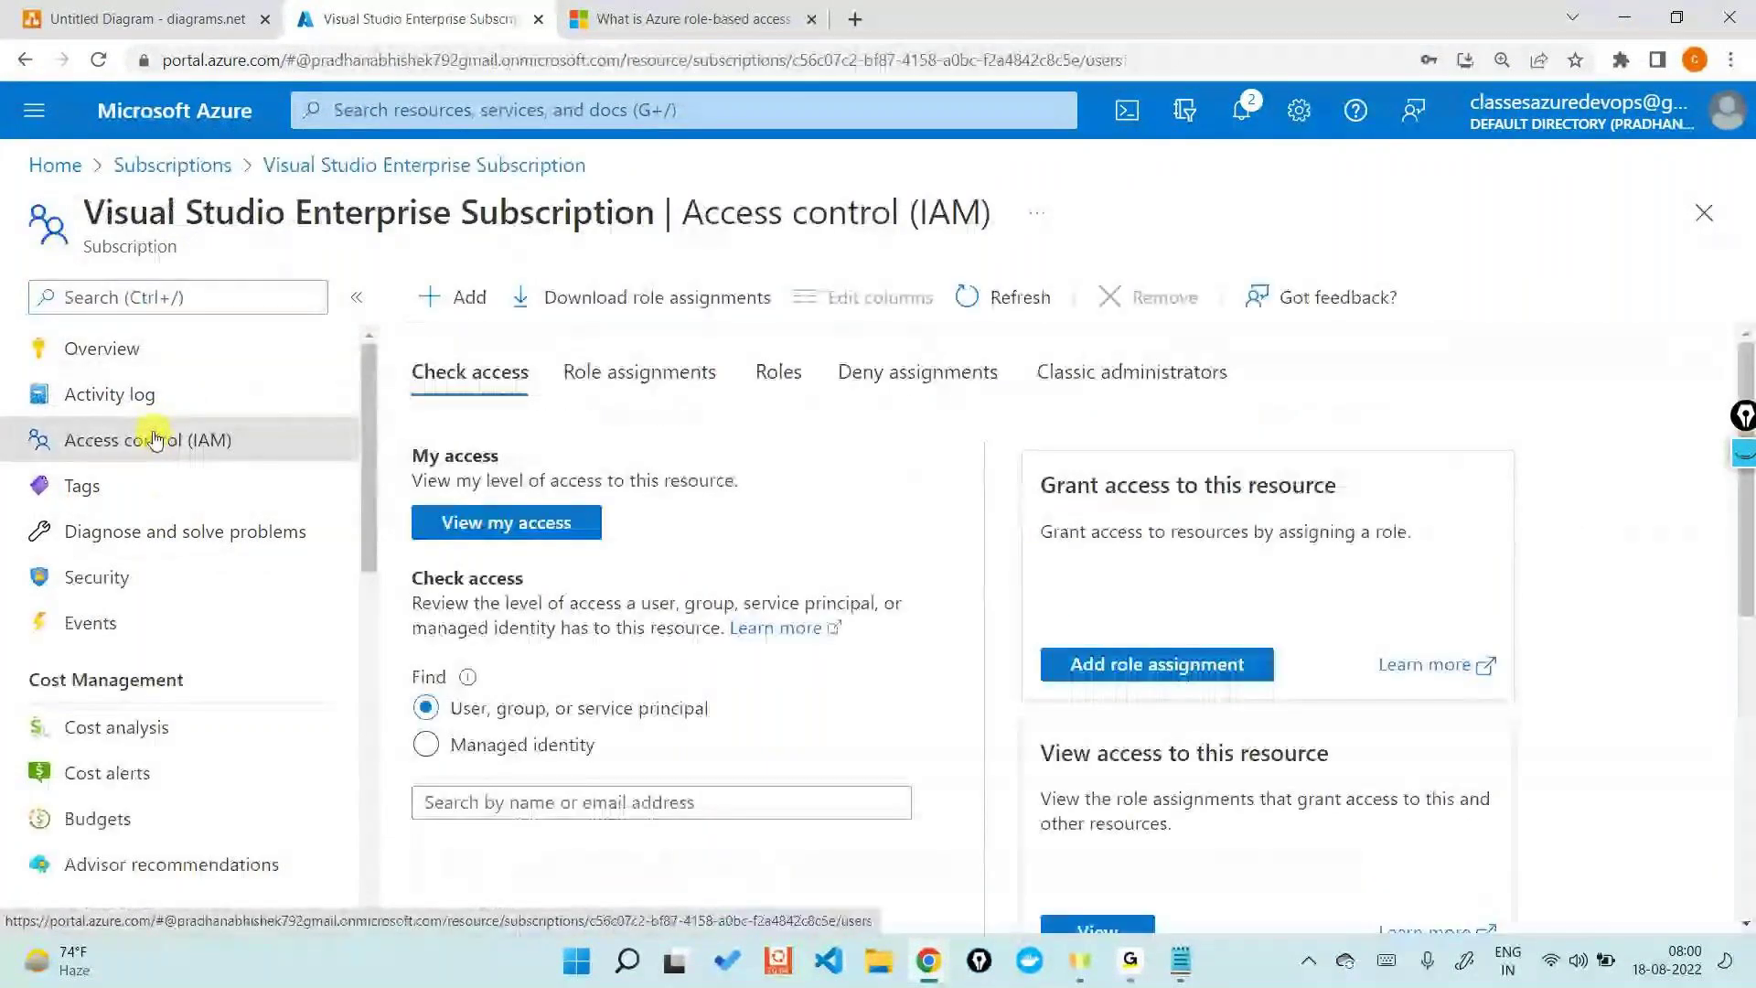
pyautogui.click(440, 299)
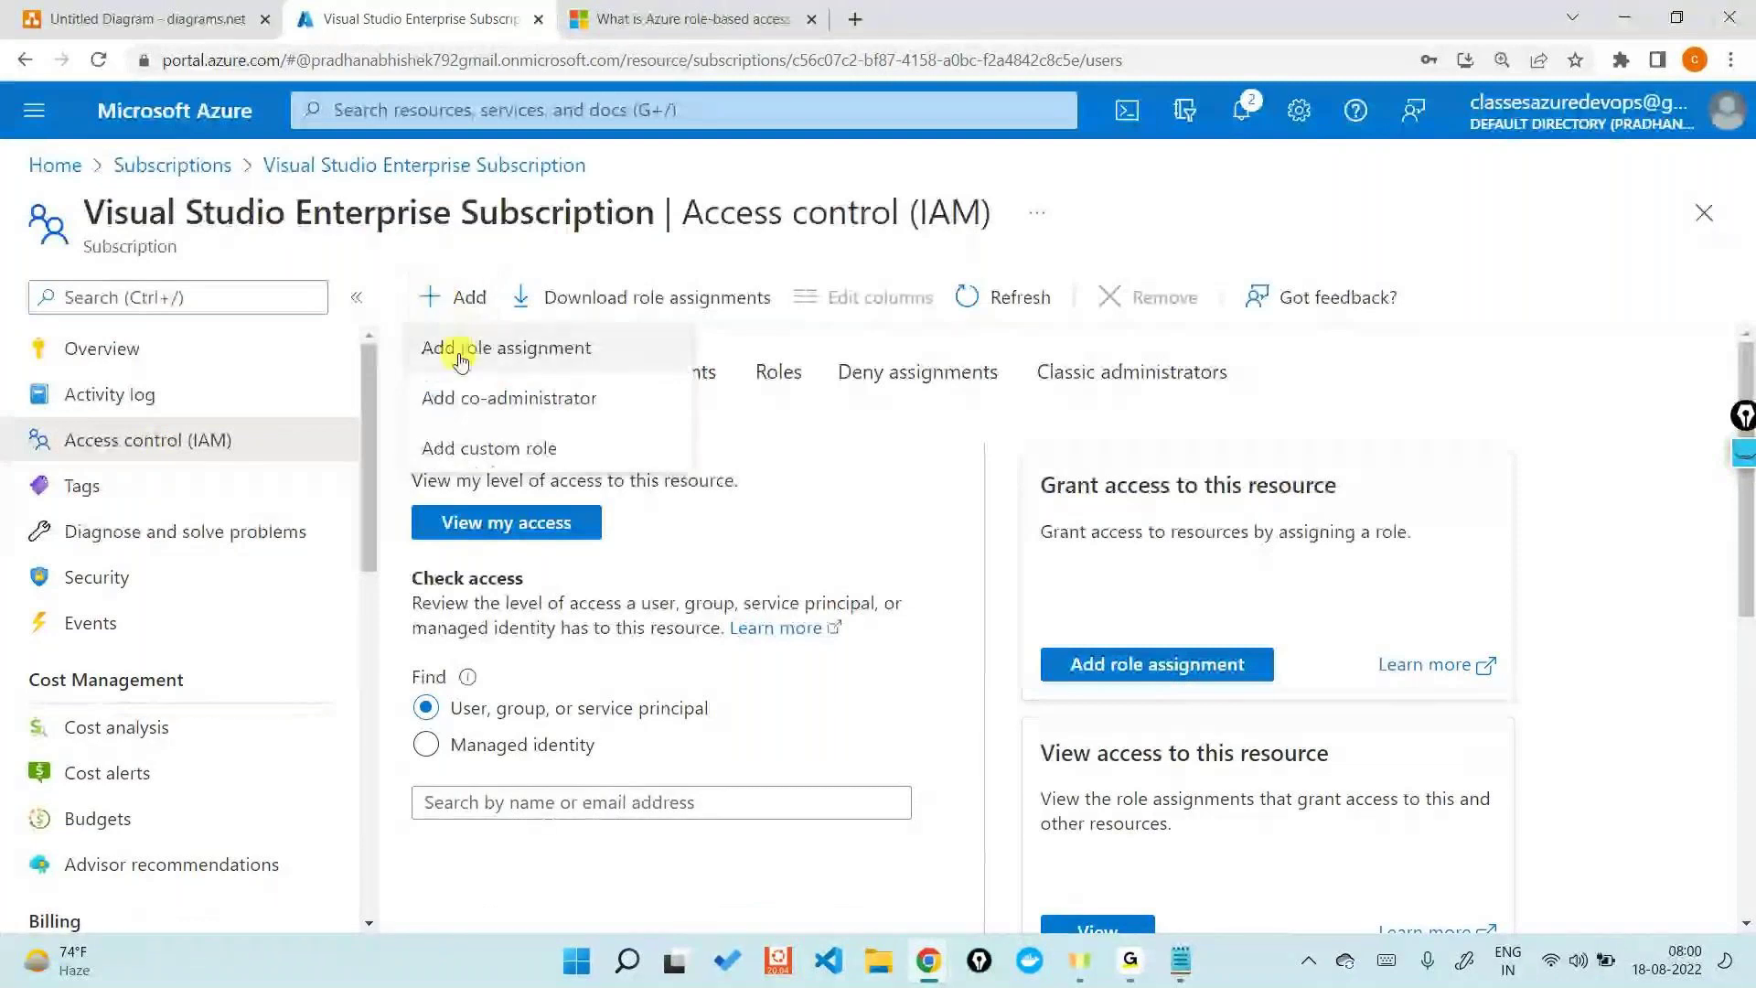
pyautogui.click(457, 348)
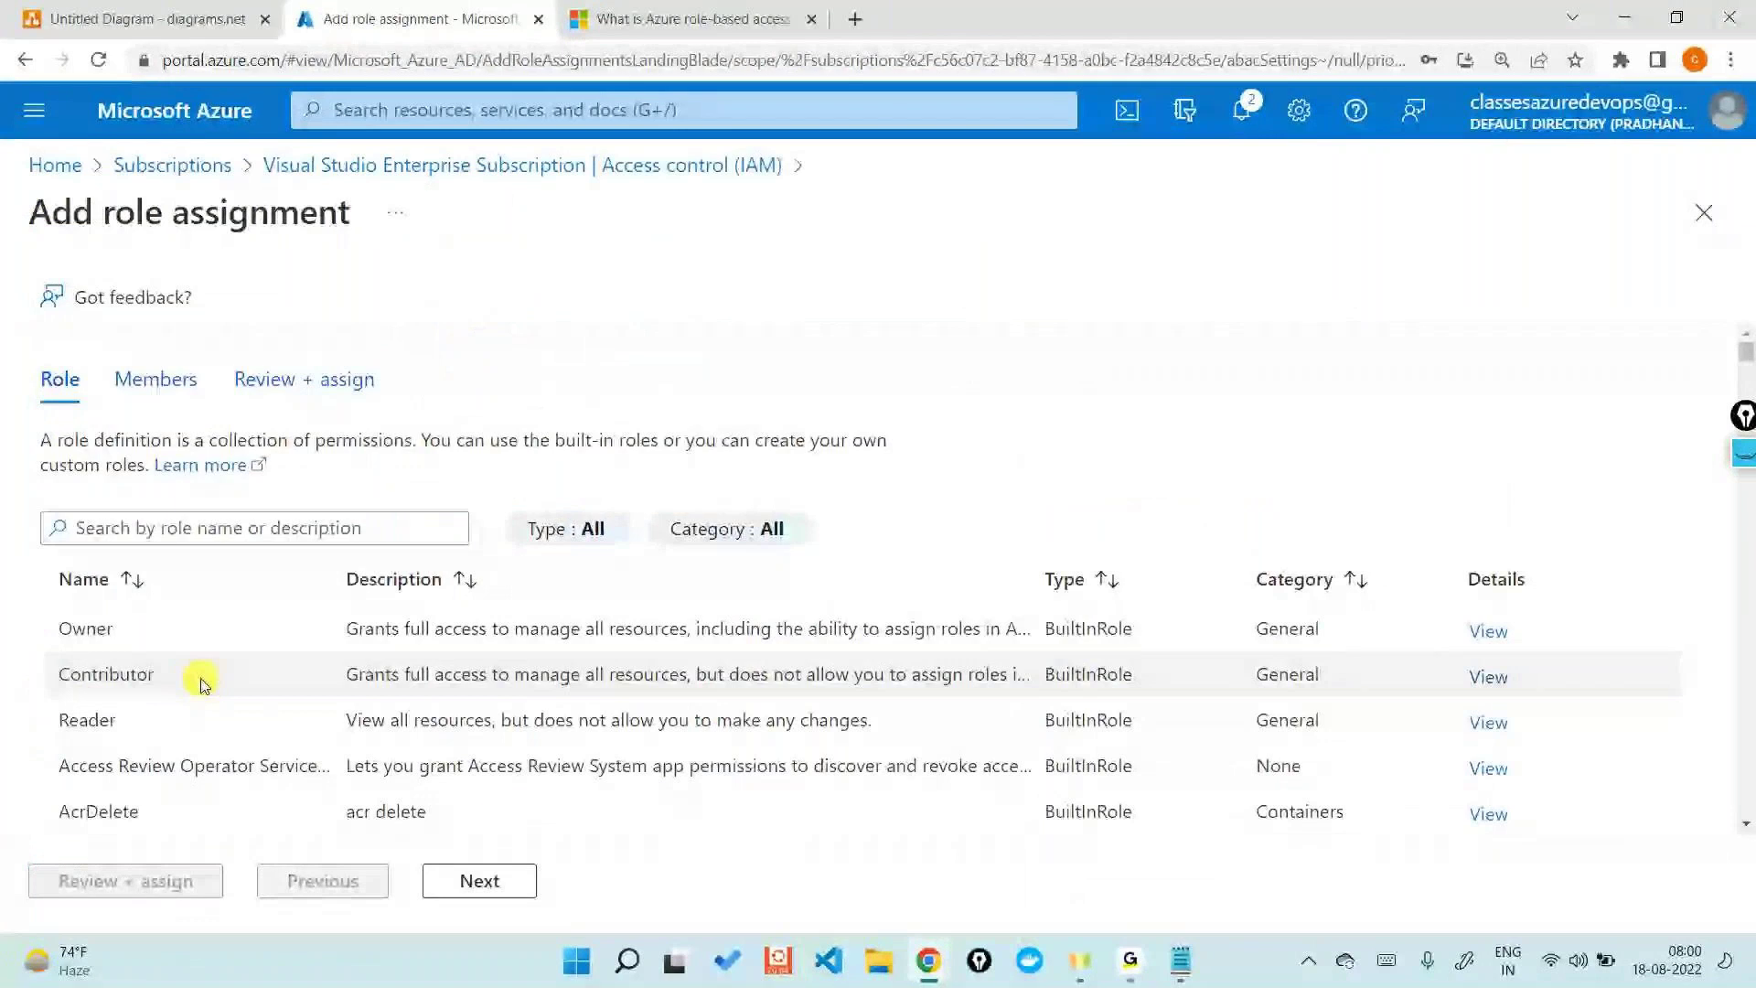
pyautogui.click(201, 684)
# - Add User1 as the member and submit the Contributor assignment, then switch to the diagrams.net tab
pyautogui.click(430, 880)
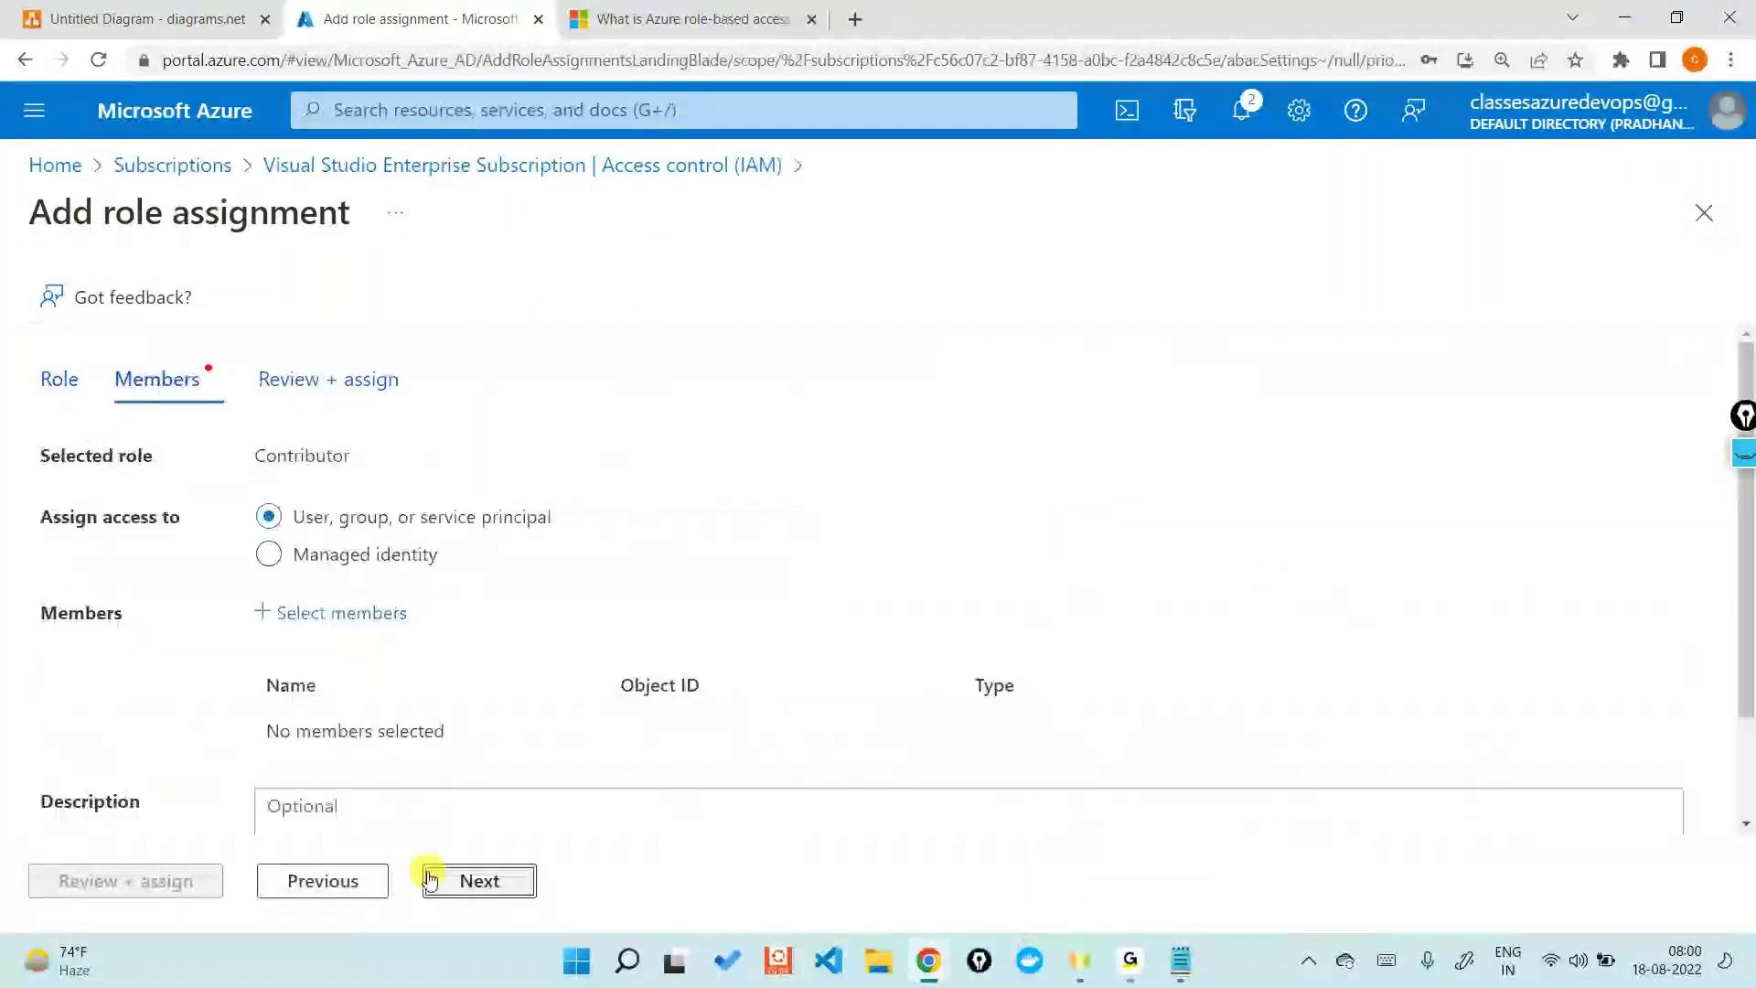
pyautogui.click(361, 617)
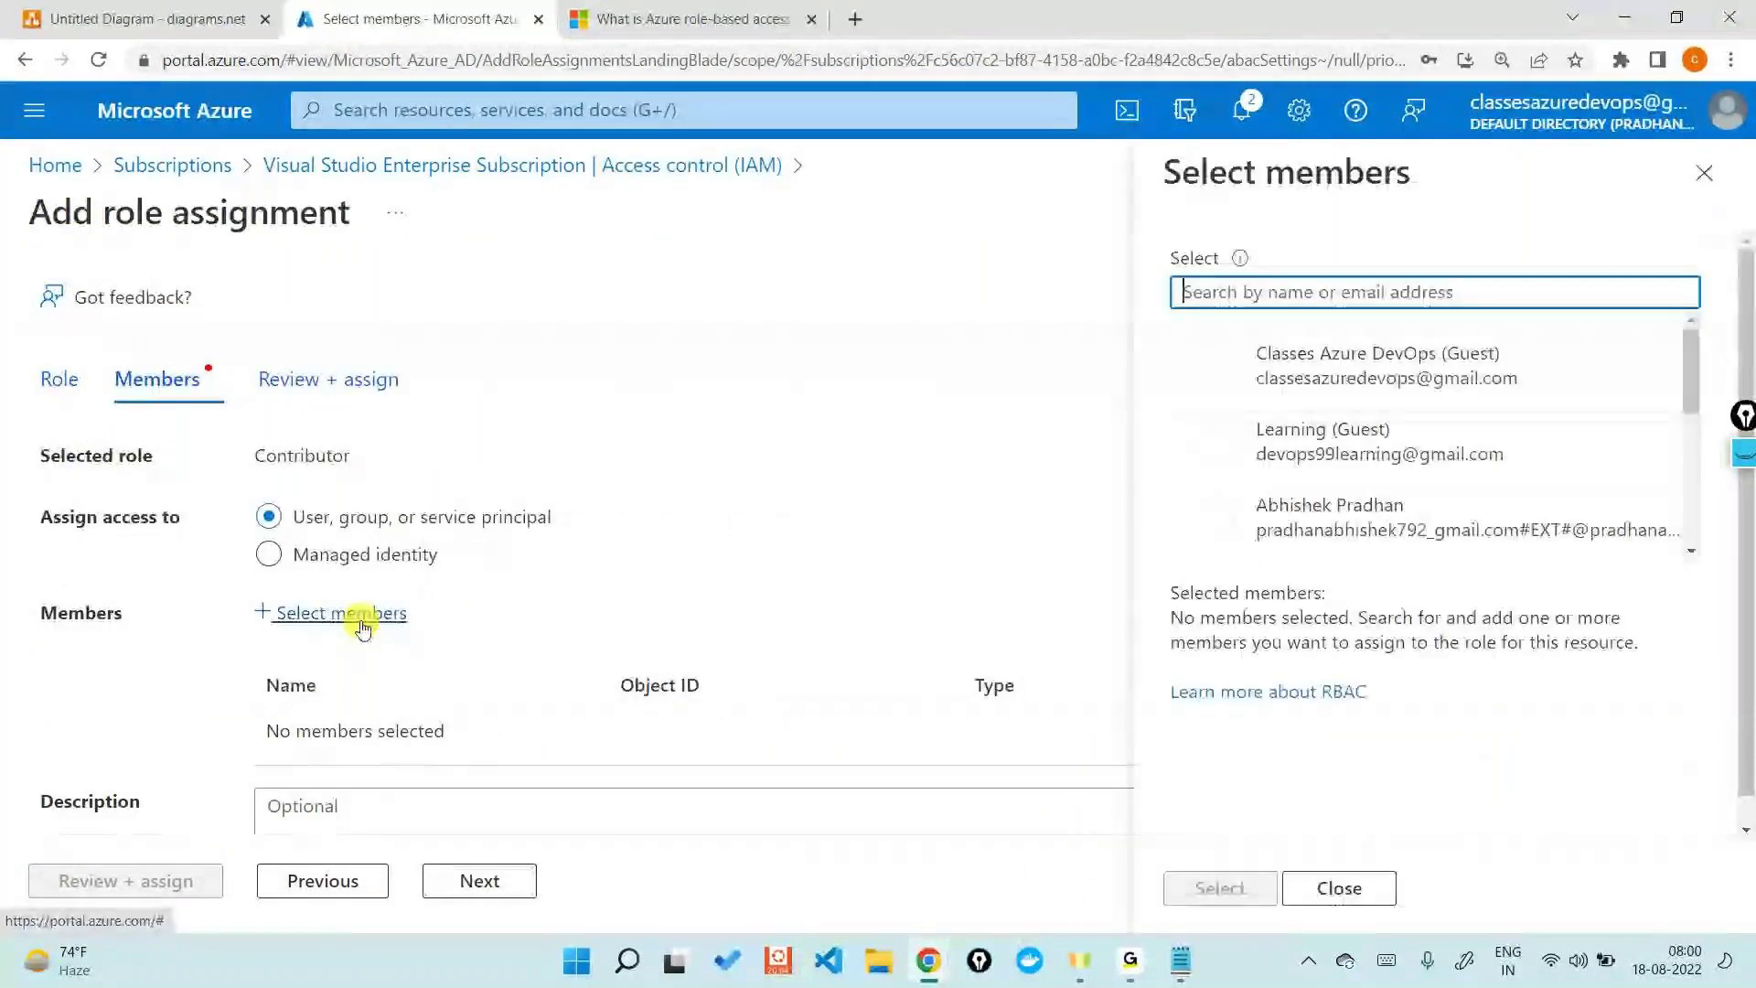
pyautogui.write('user')
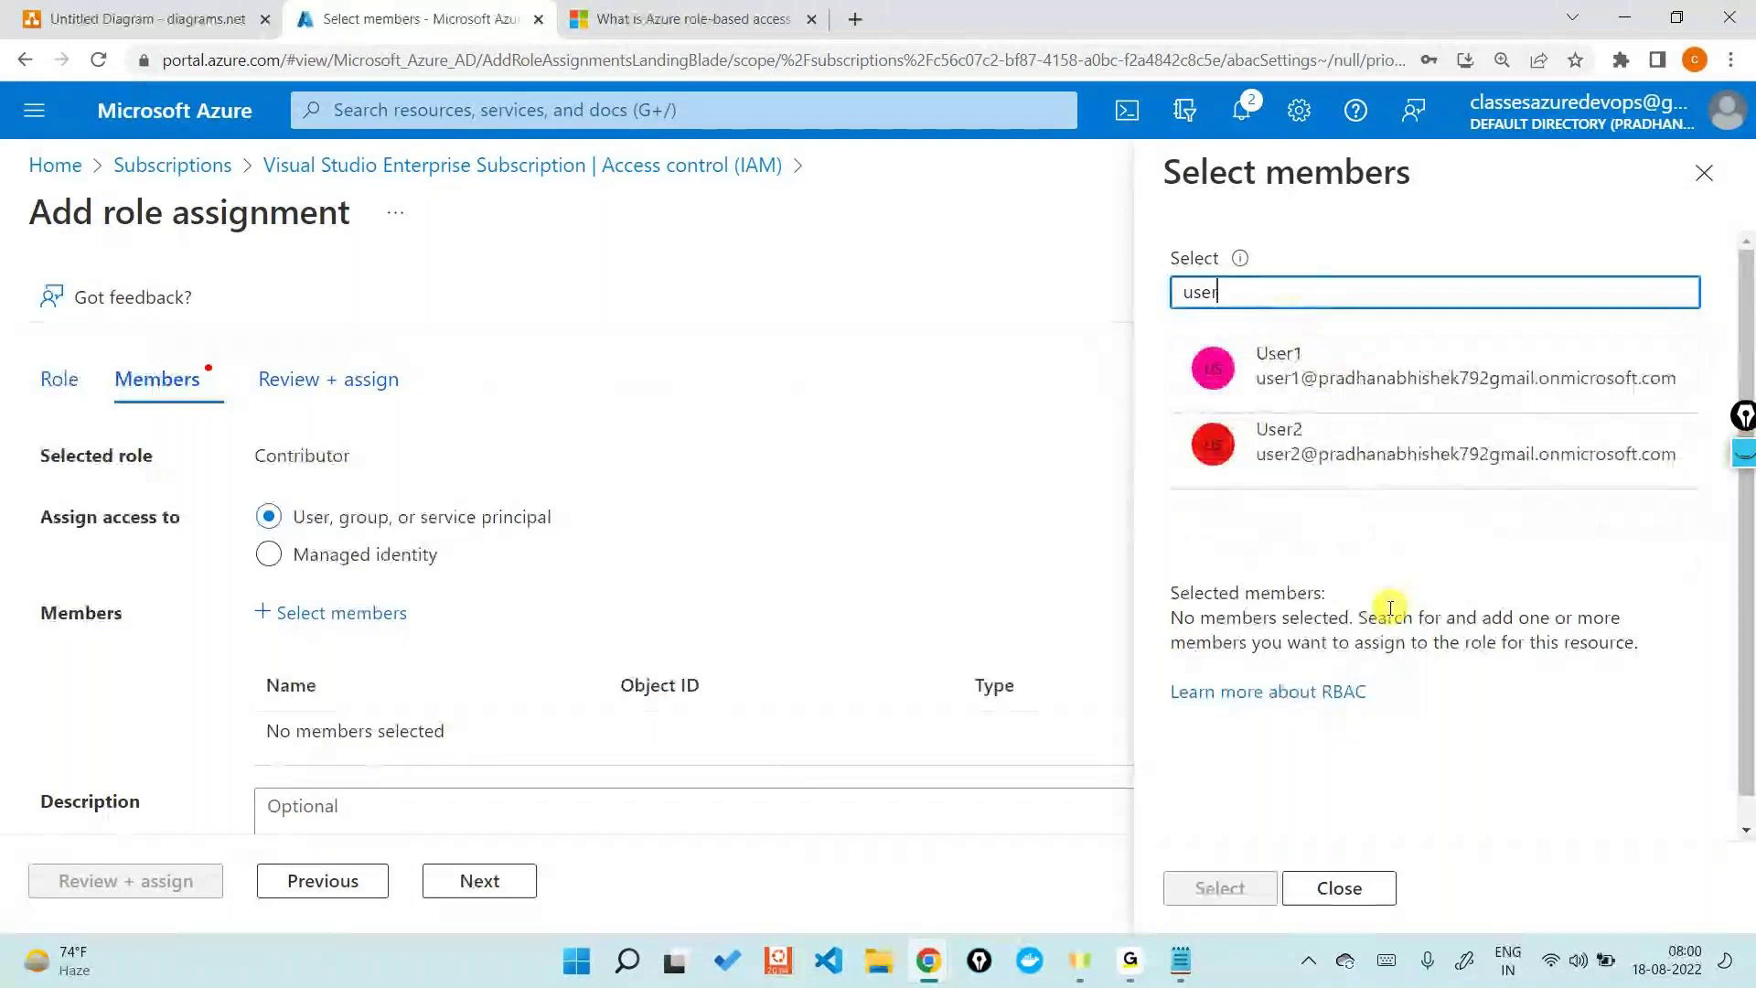
pyautogui.click(1313, 343)
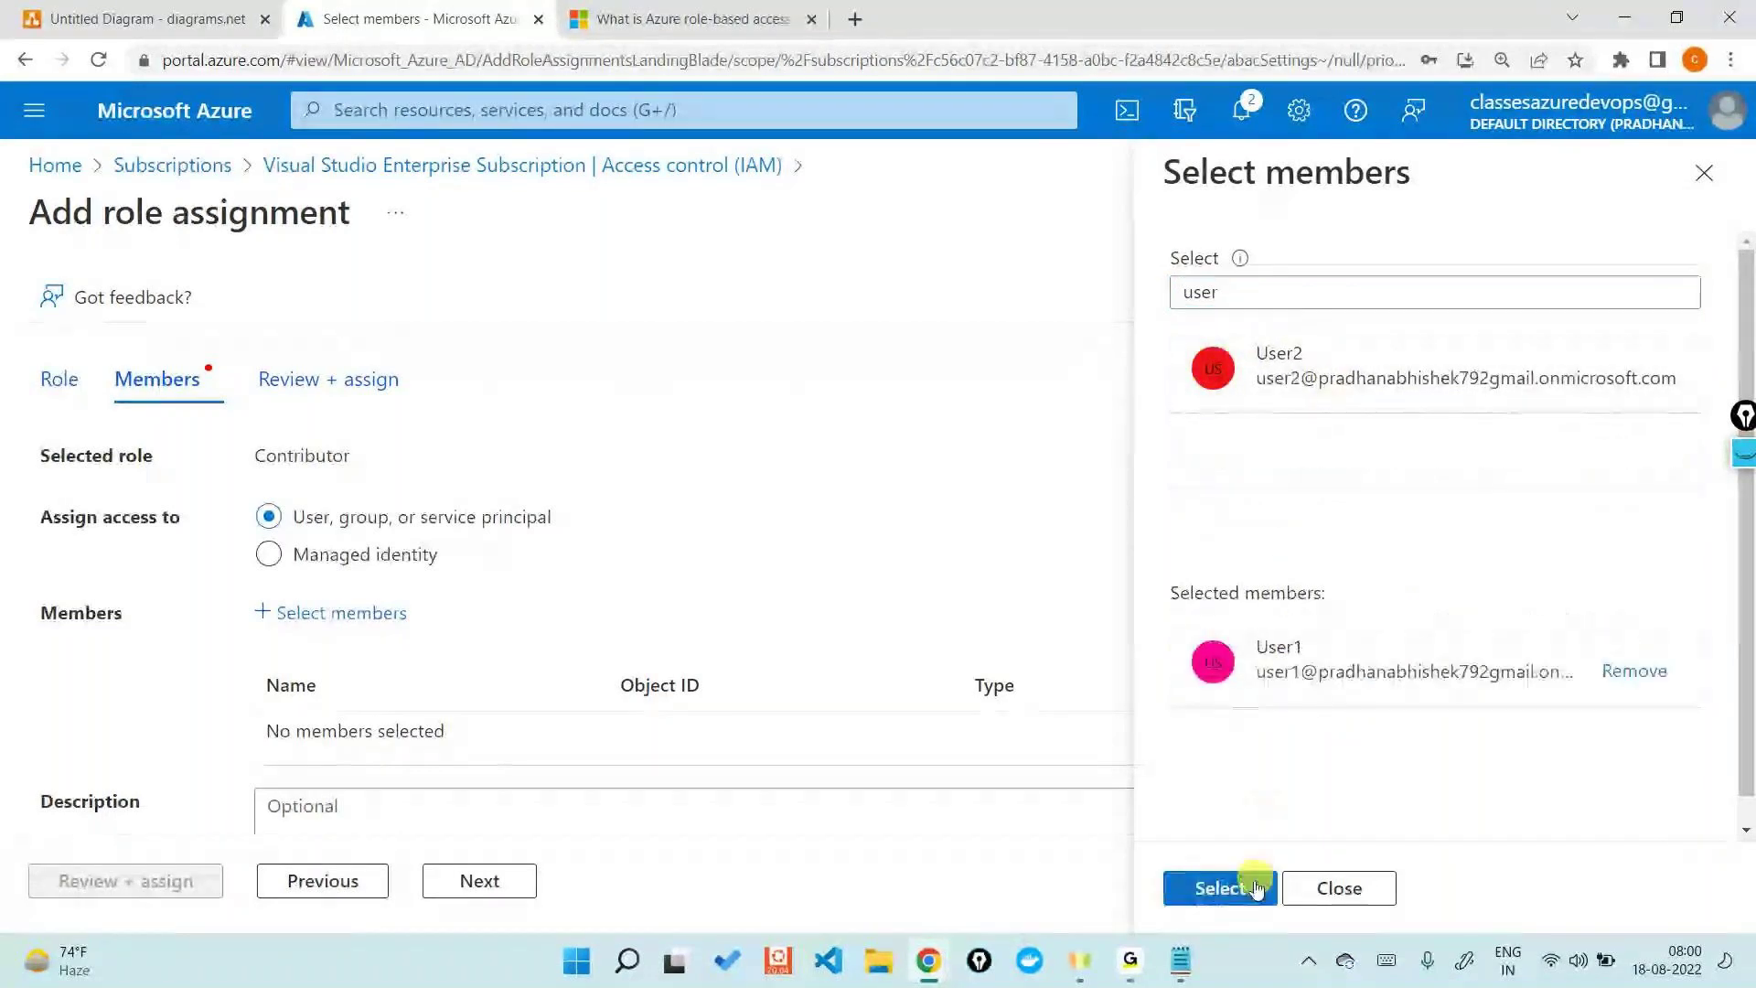
pyautogui.click(1220, 888)
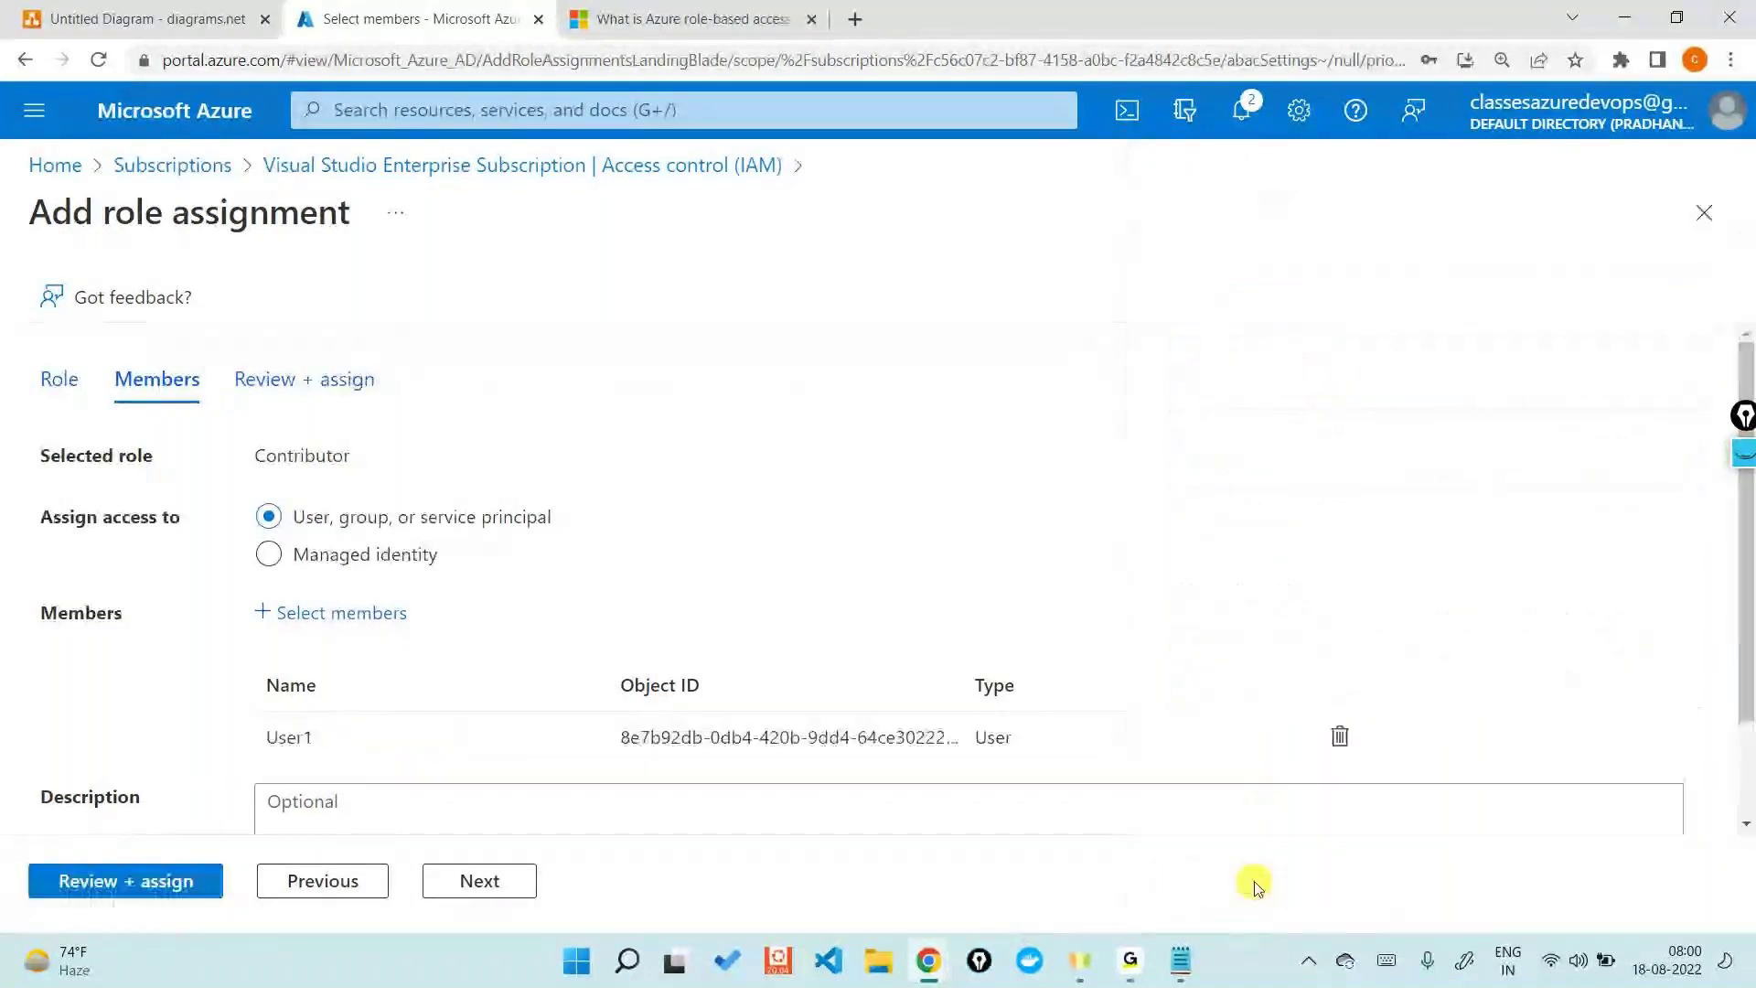
pyautogui.click(460, 881)
pyautogui.click(195, 883)
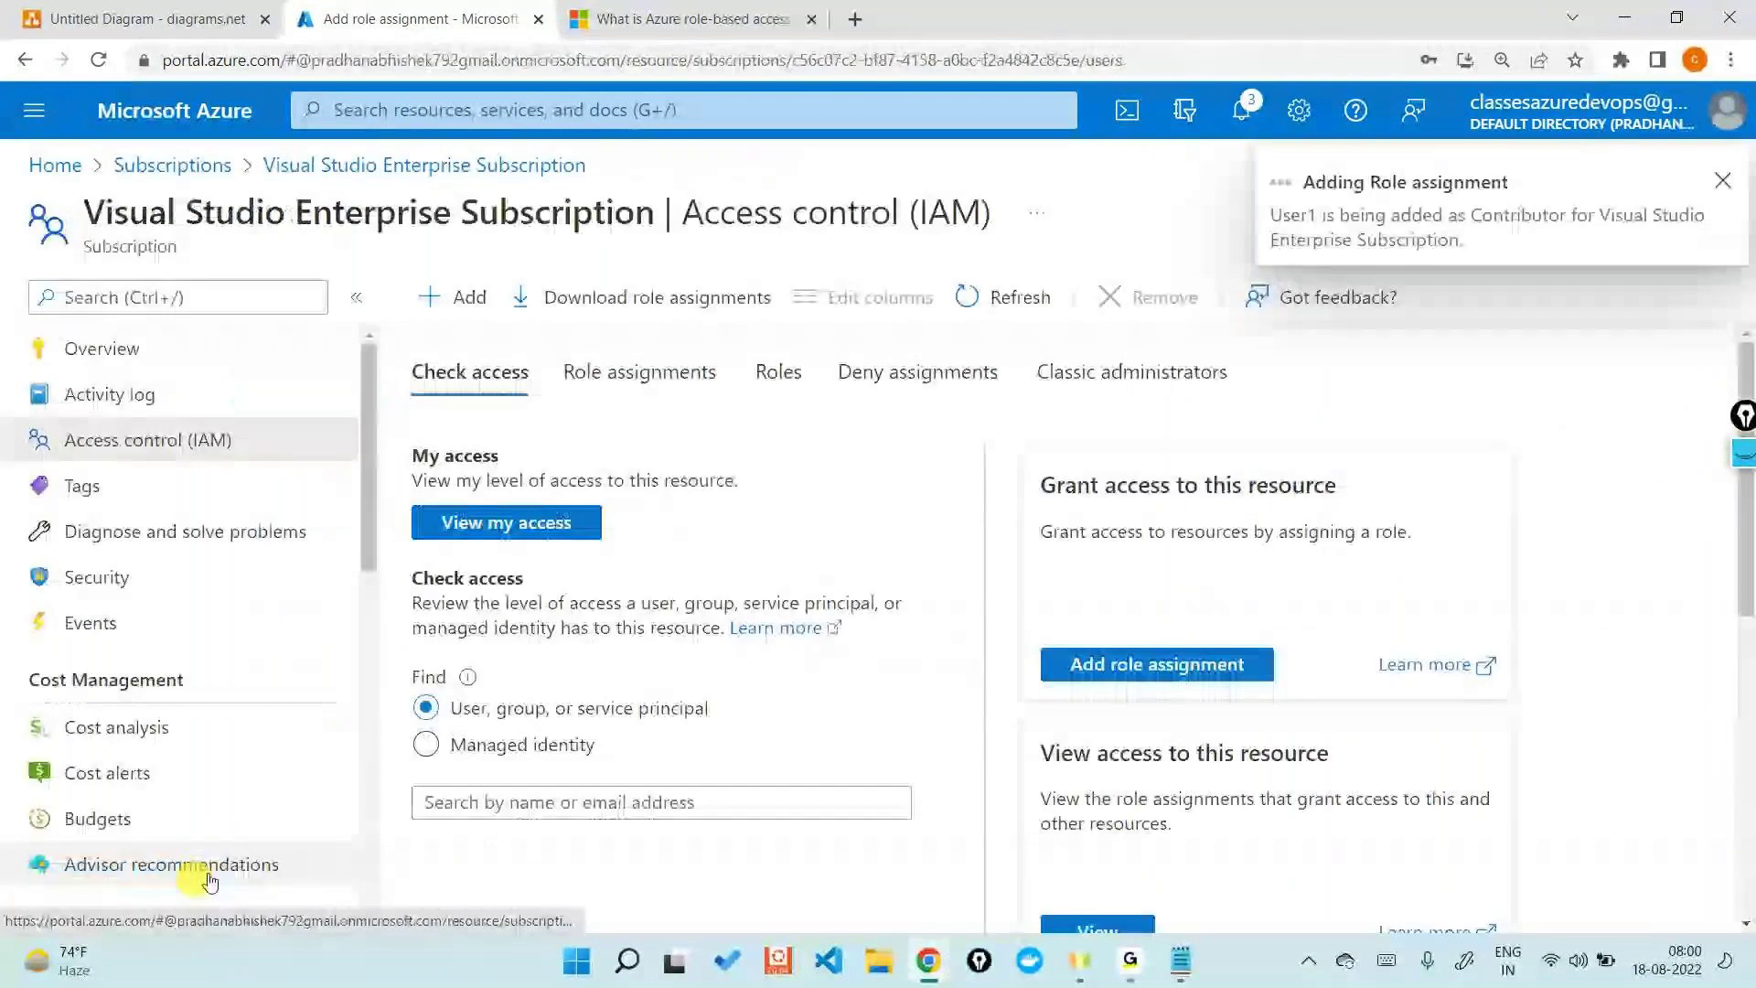
pyautogui.click(151, 19)
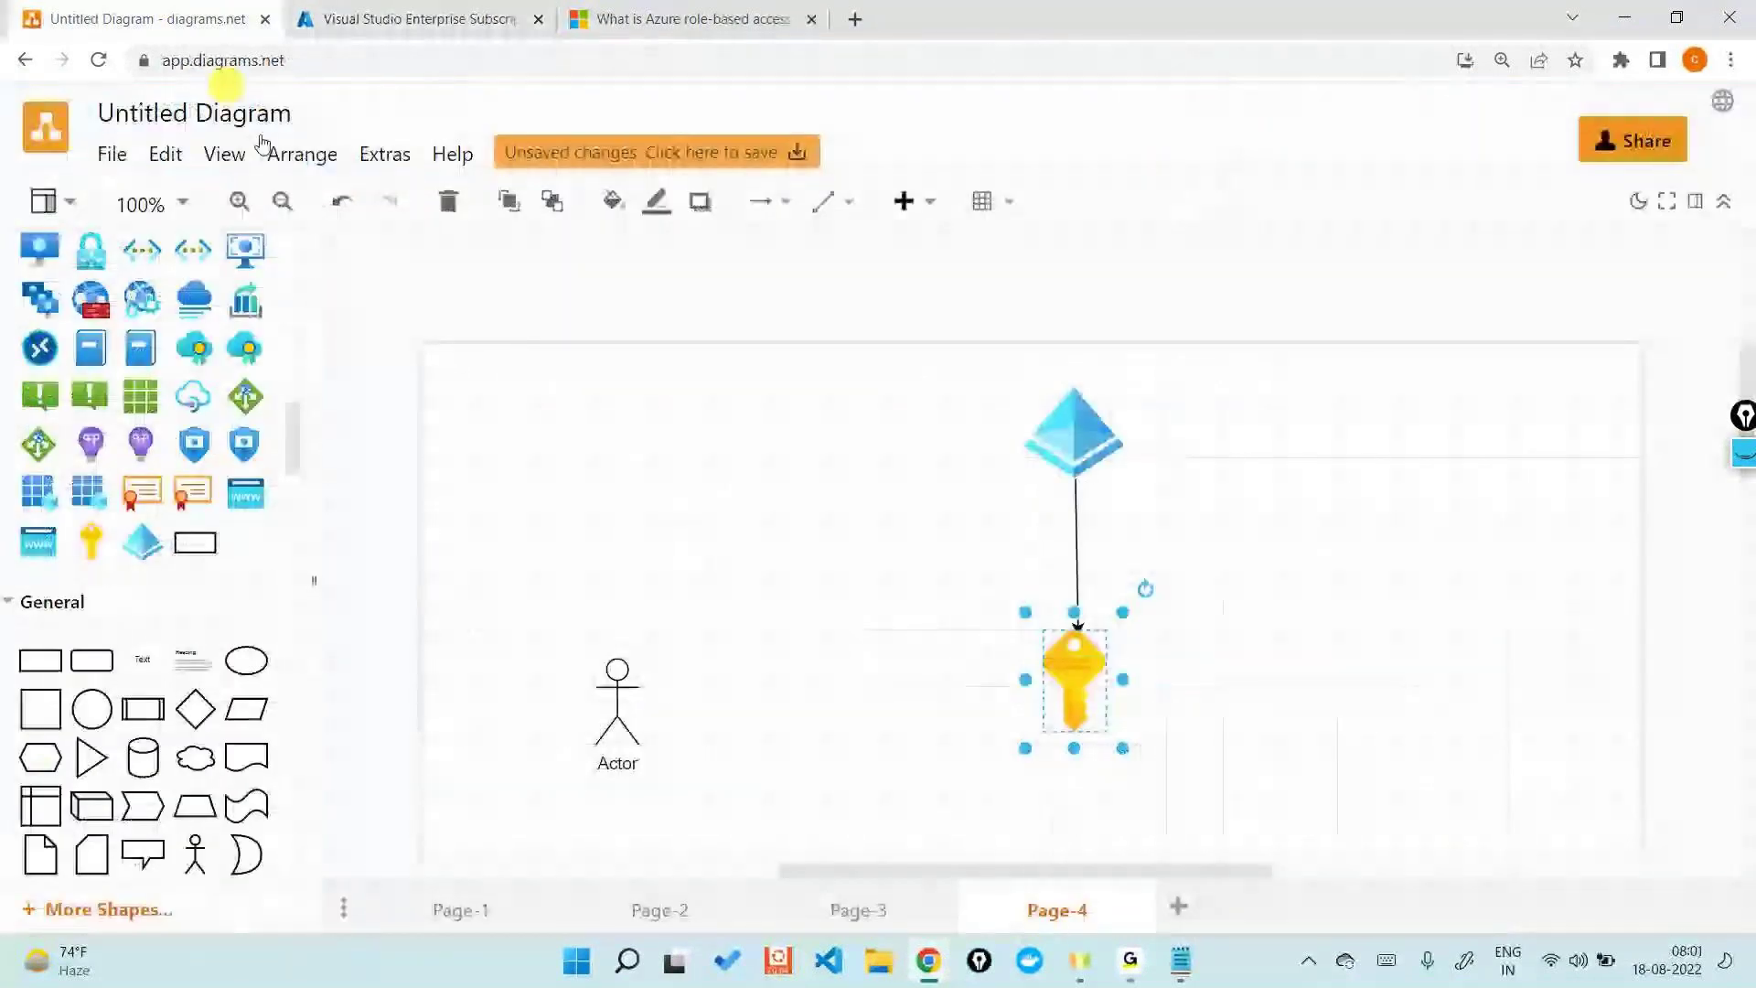
# - On Page-4, draw arrows from the Actor to the blue diamond and from the yellow key to the Actor
pyautogui.click(617, 699)
pyautogui.moveTo(697, 709); pyautogui.dragTo(1020, 436)
pyautogui.click(1065, 672)
pyautogui.moveTo(1026, 706); pyautogui.dragTo(651, 699)
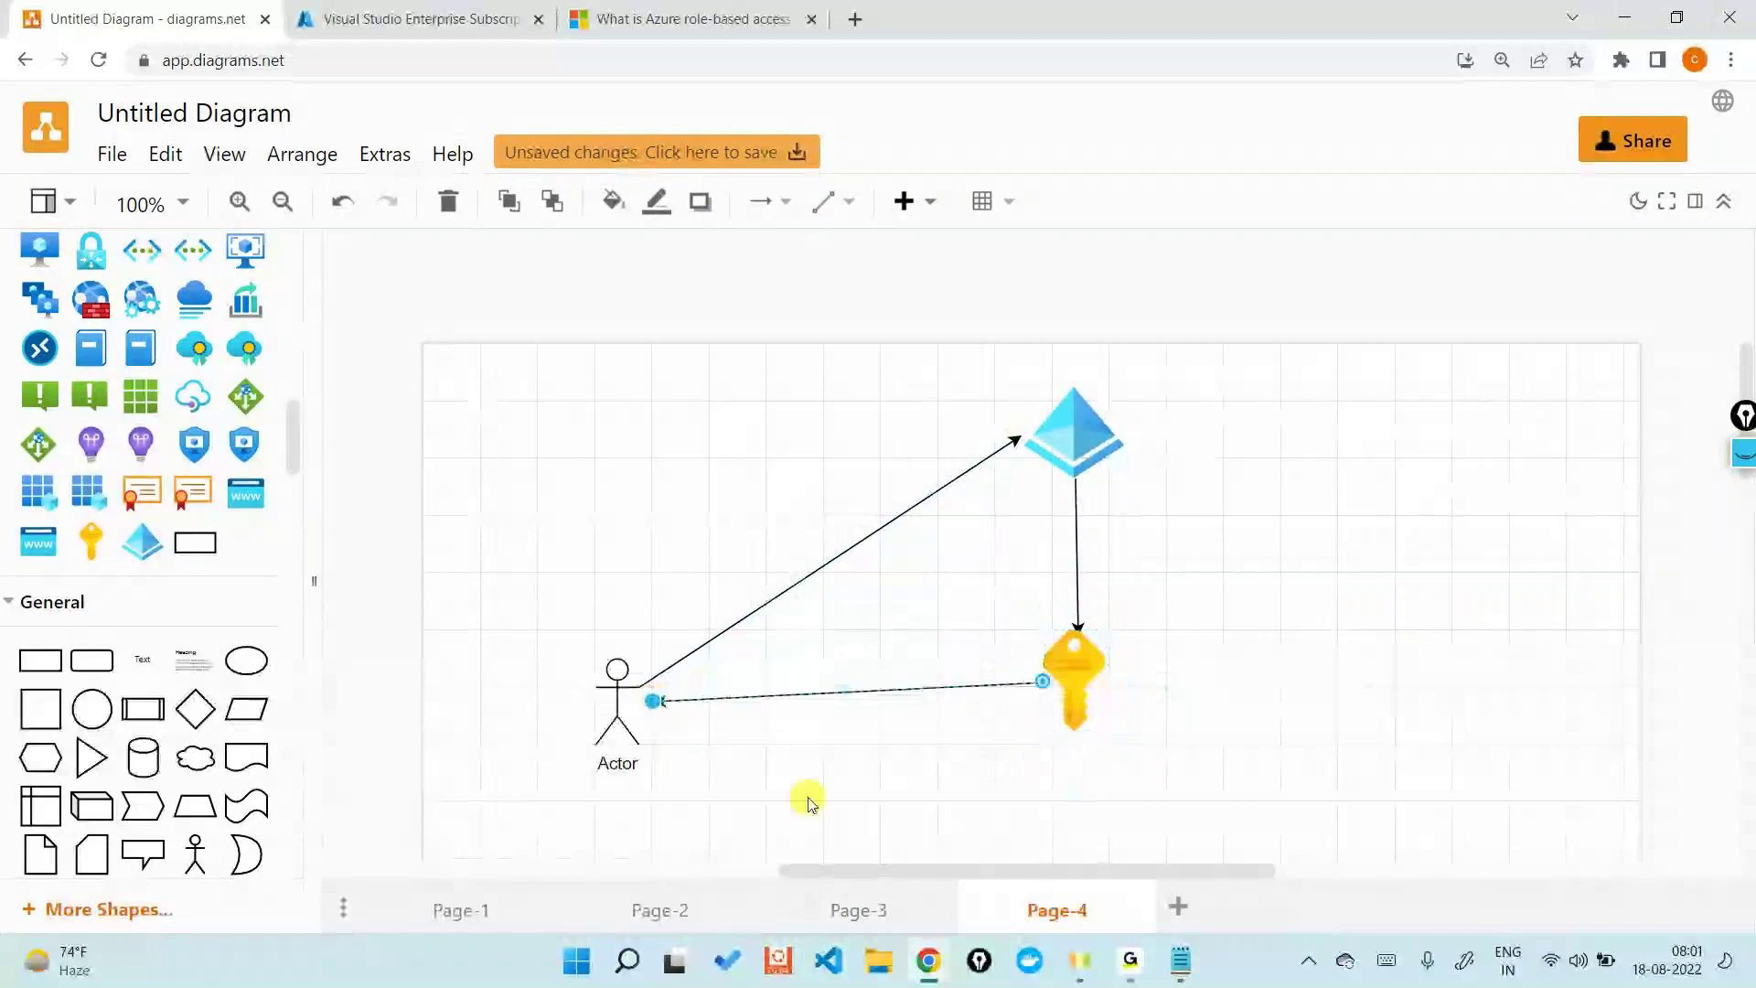
pyautogui.click(809, 797)
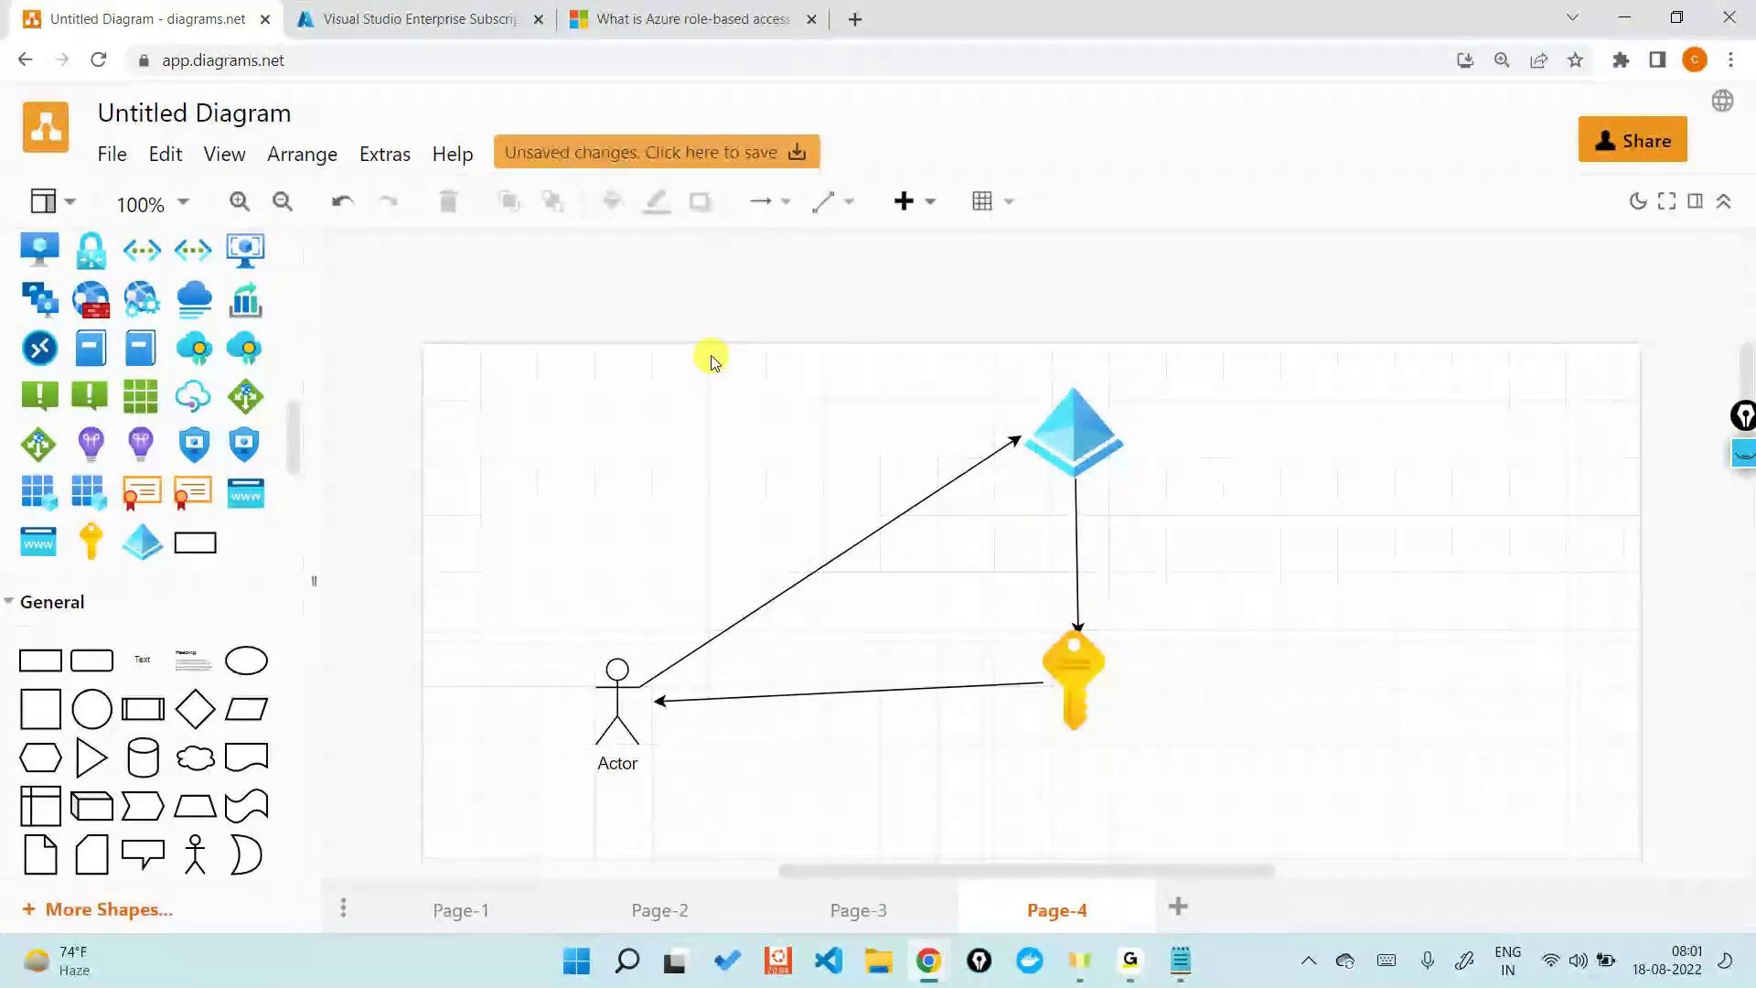
pyautogui.hotkey('alt', 'Tab')
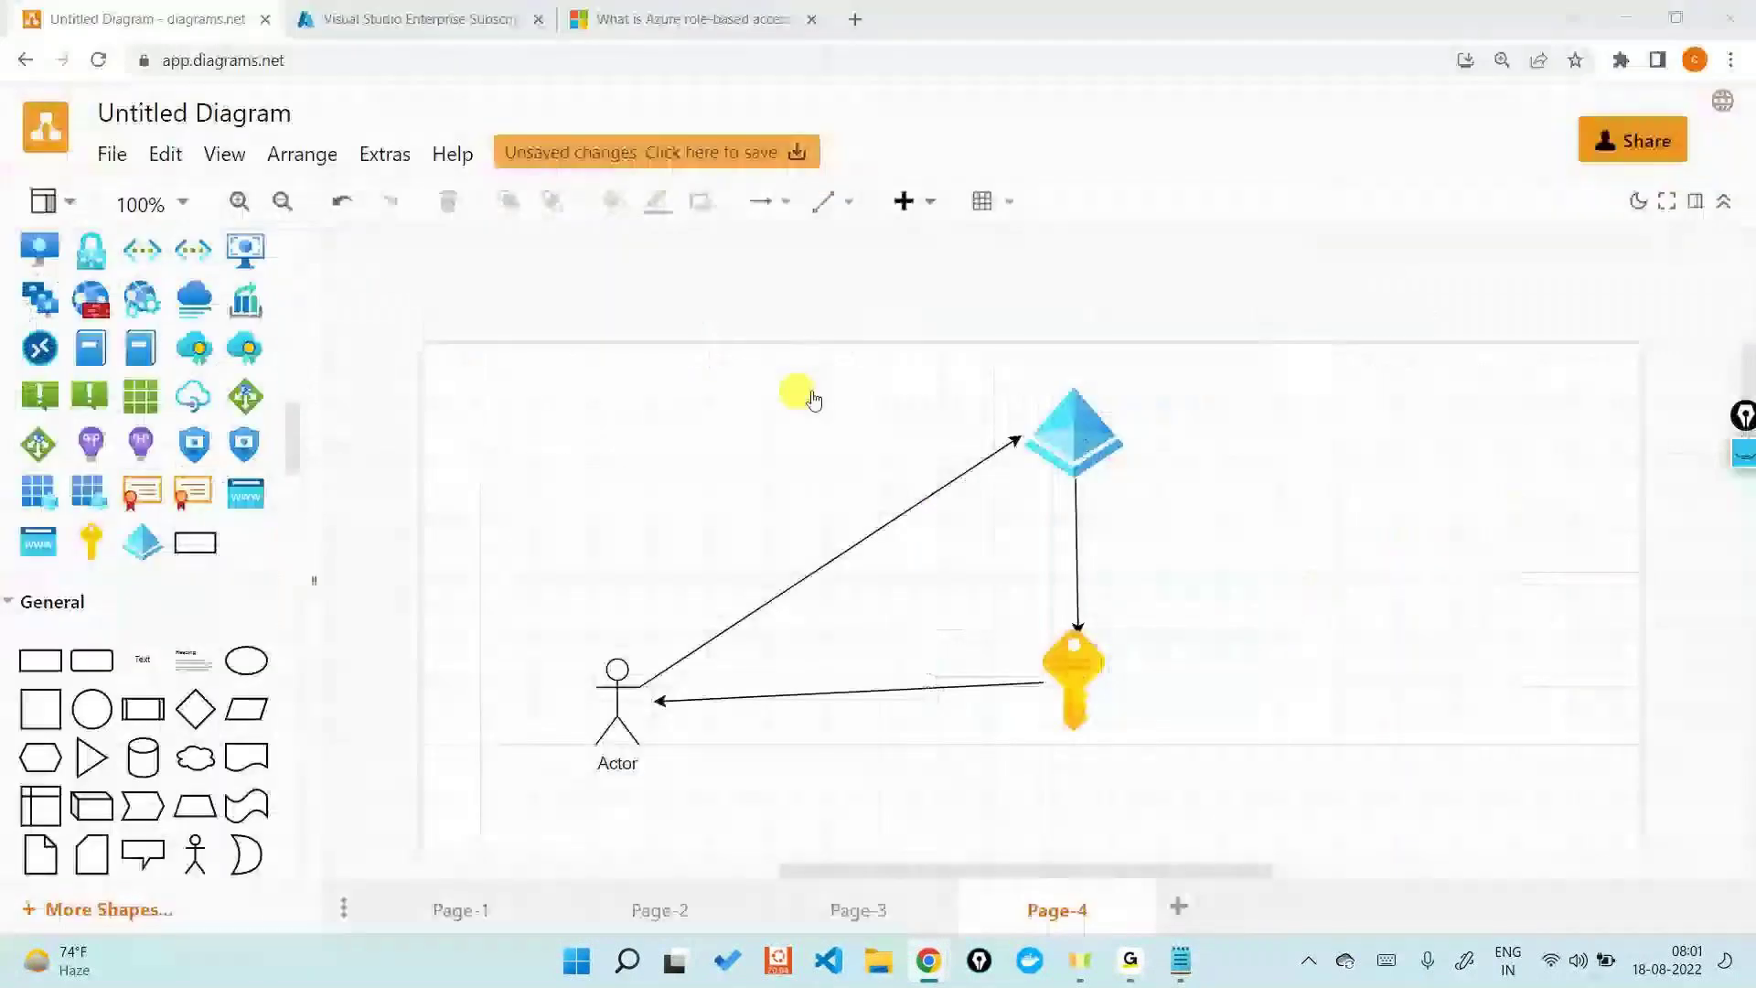
pyautogui.hotkey('alt', 'Tab')
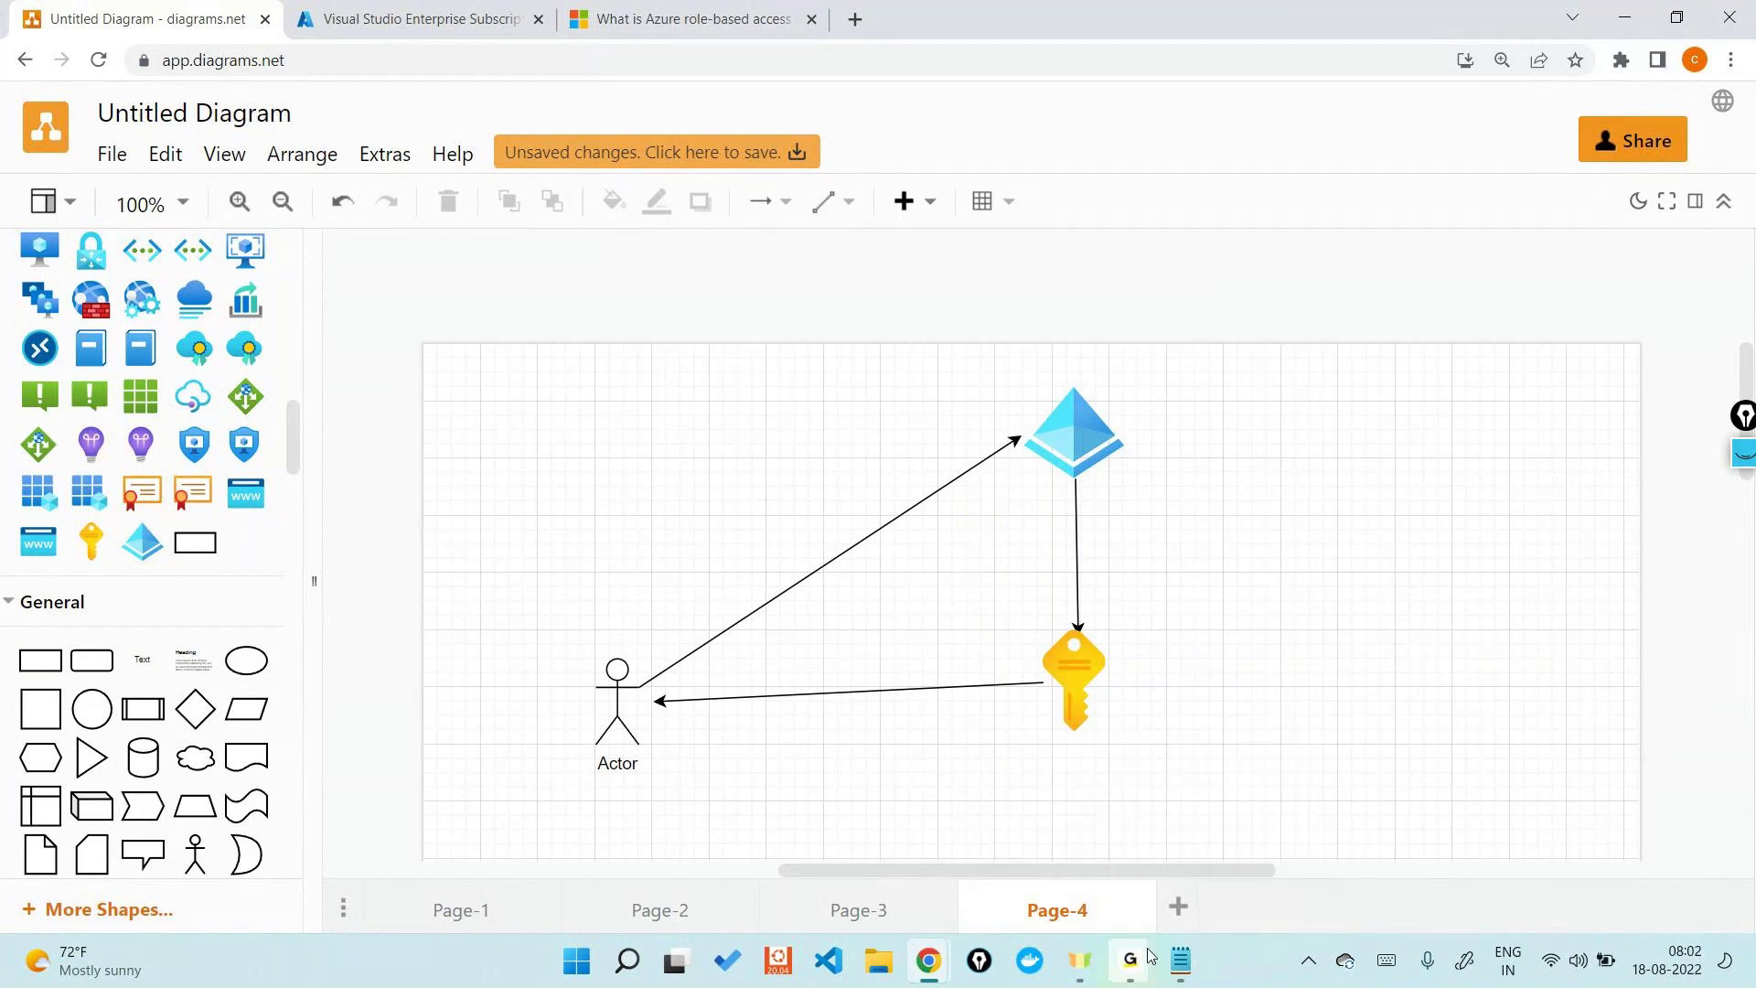
pyautogui.moveTo(1150, 956)
pyautogui.click(1187, 837)
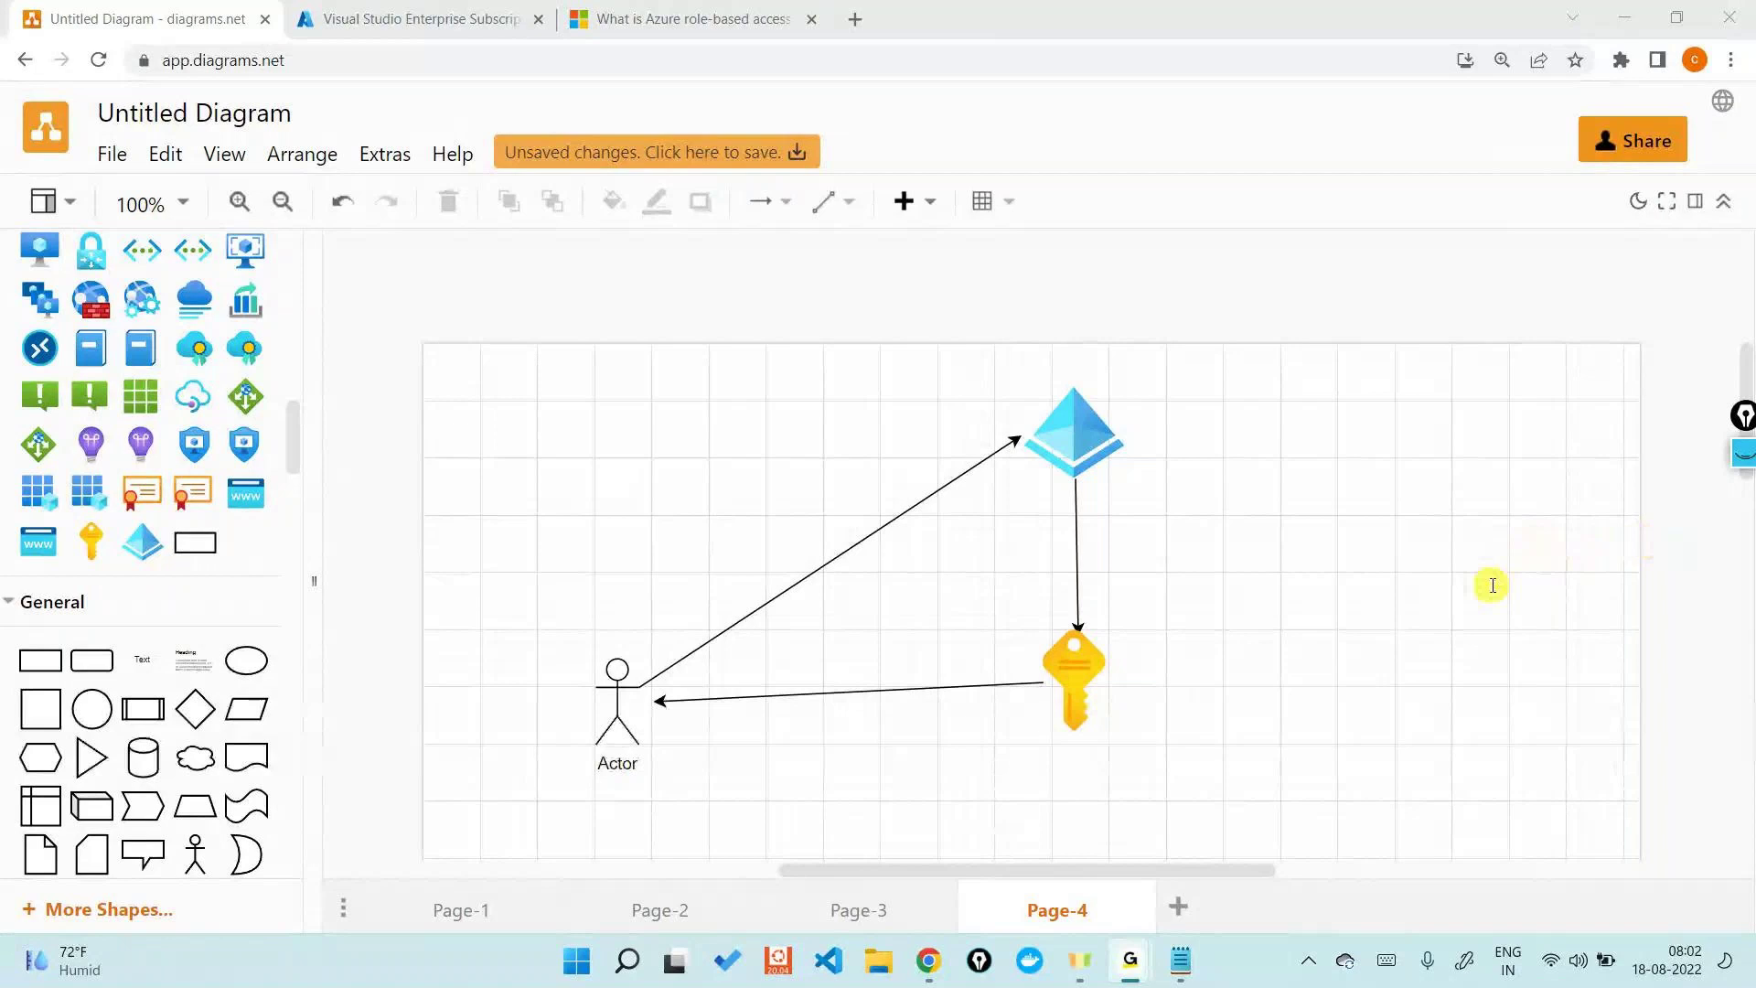
pyautogui.hotkey('ctrl', 'shift', 'g')
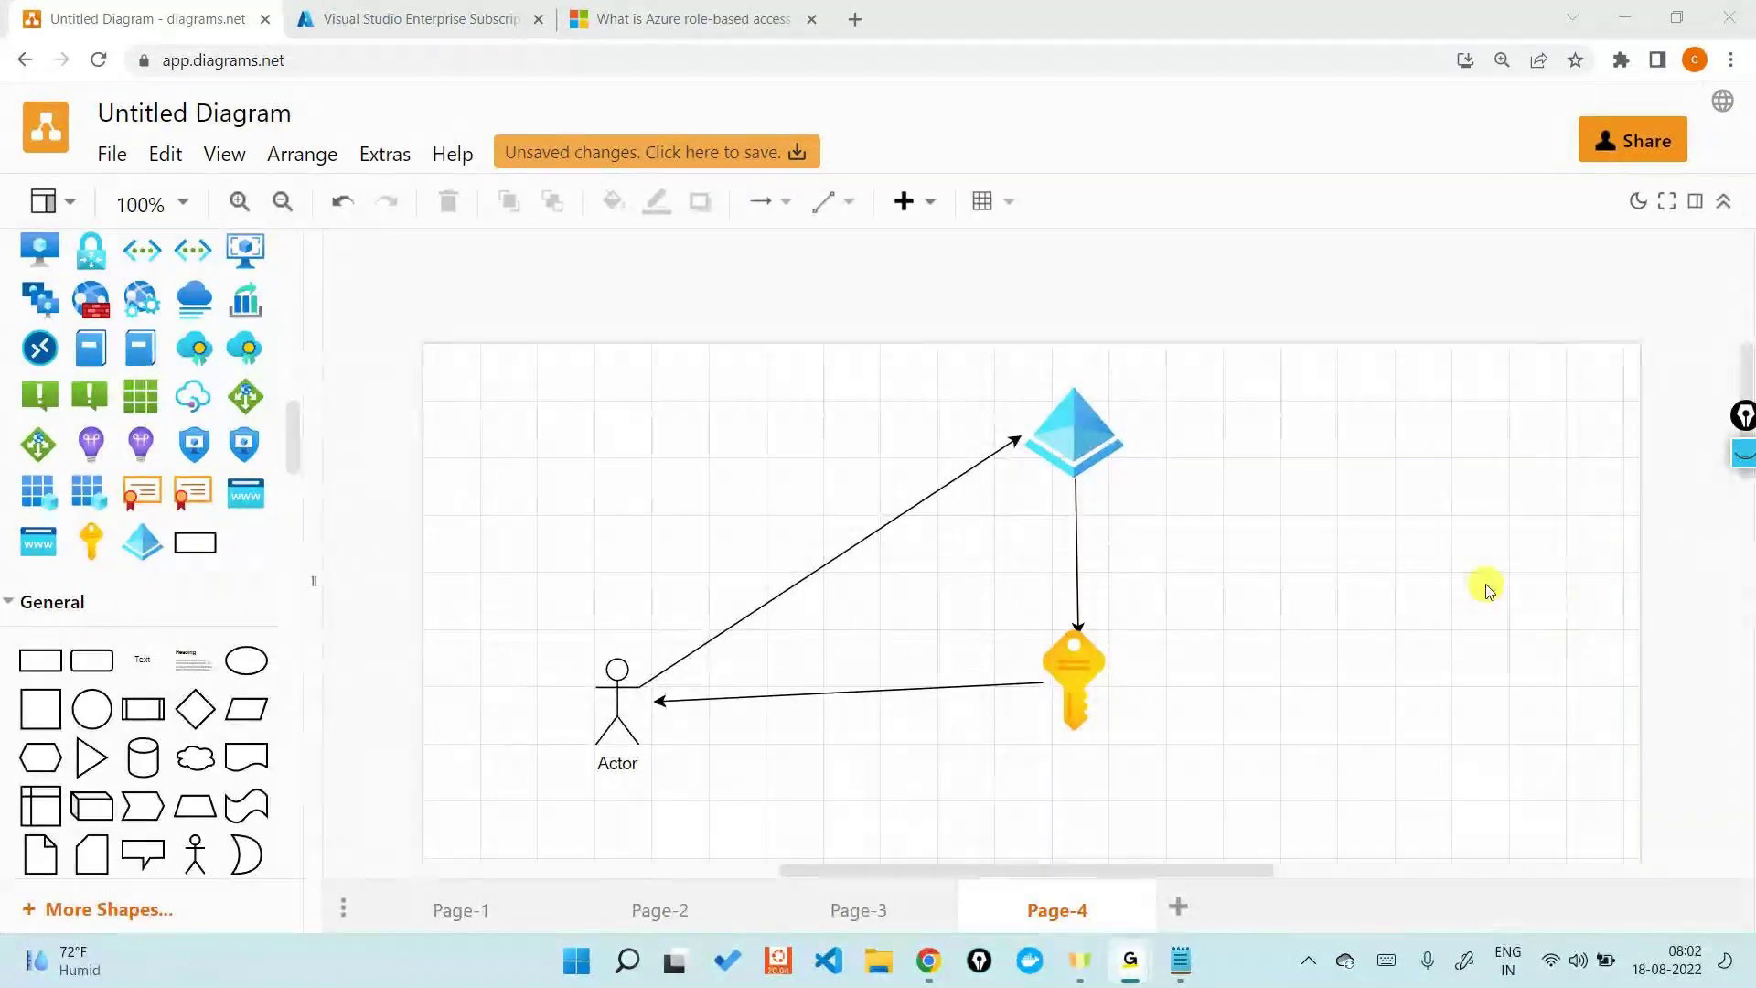